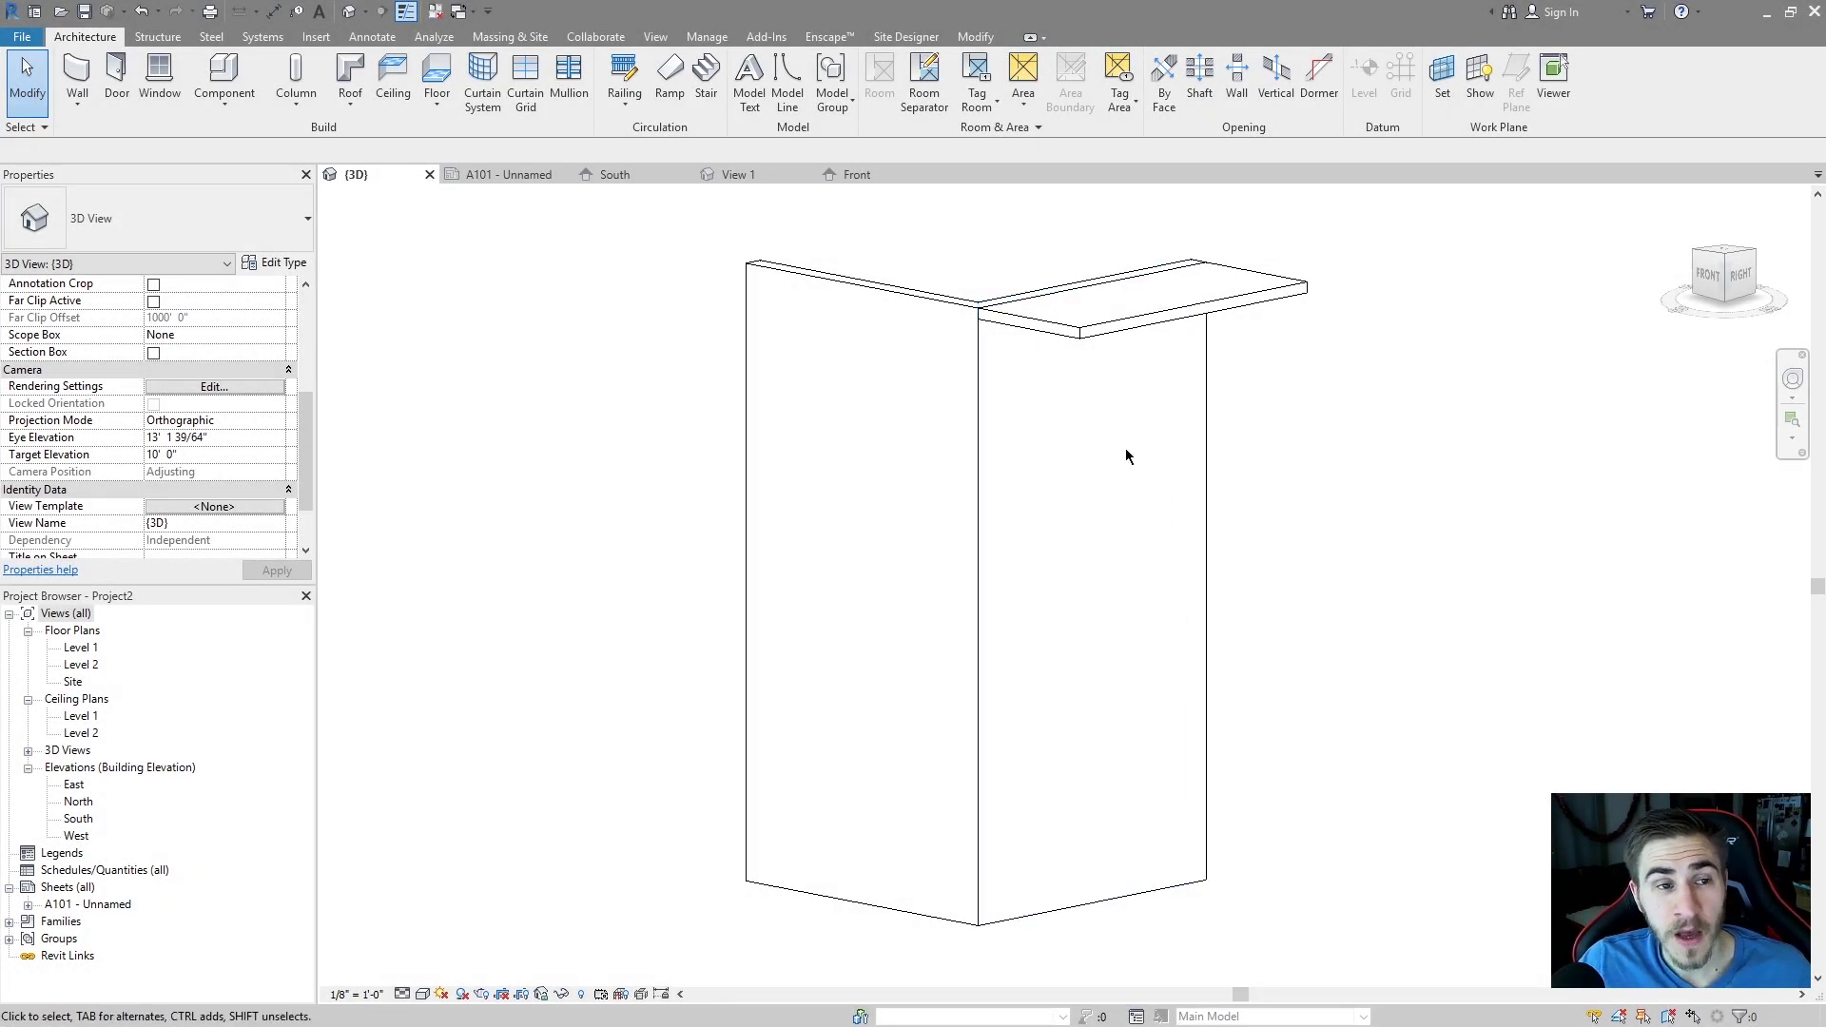
- Start the Component tool to place the LF_Linear - Face lighting fixture
{"action": "left_click", "coordinate": [228, 72]}
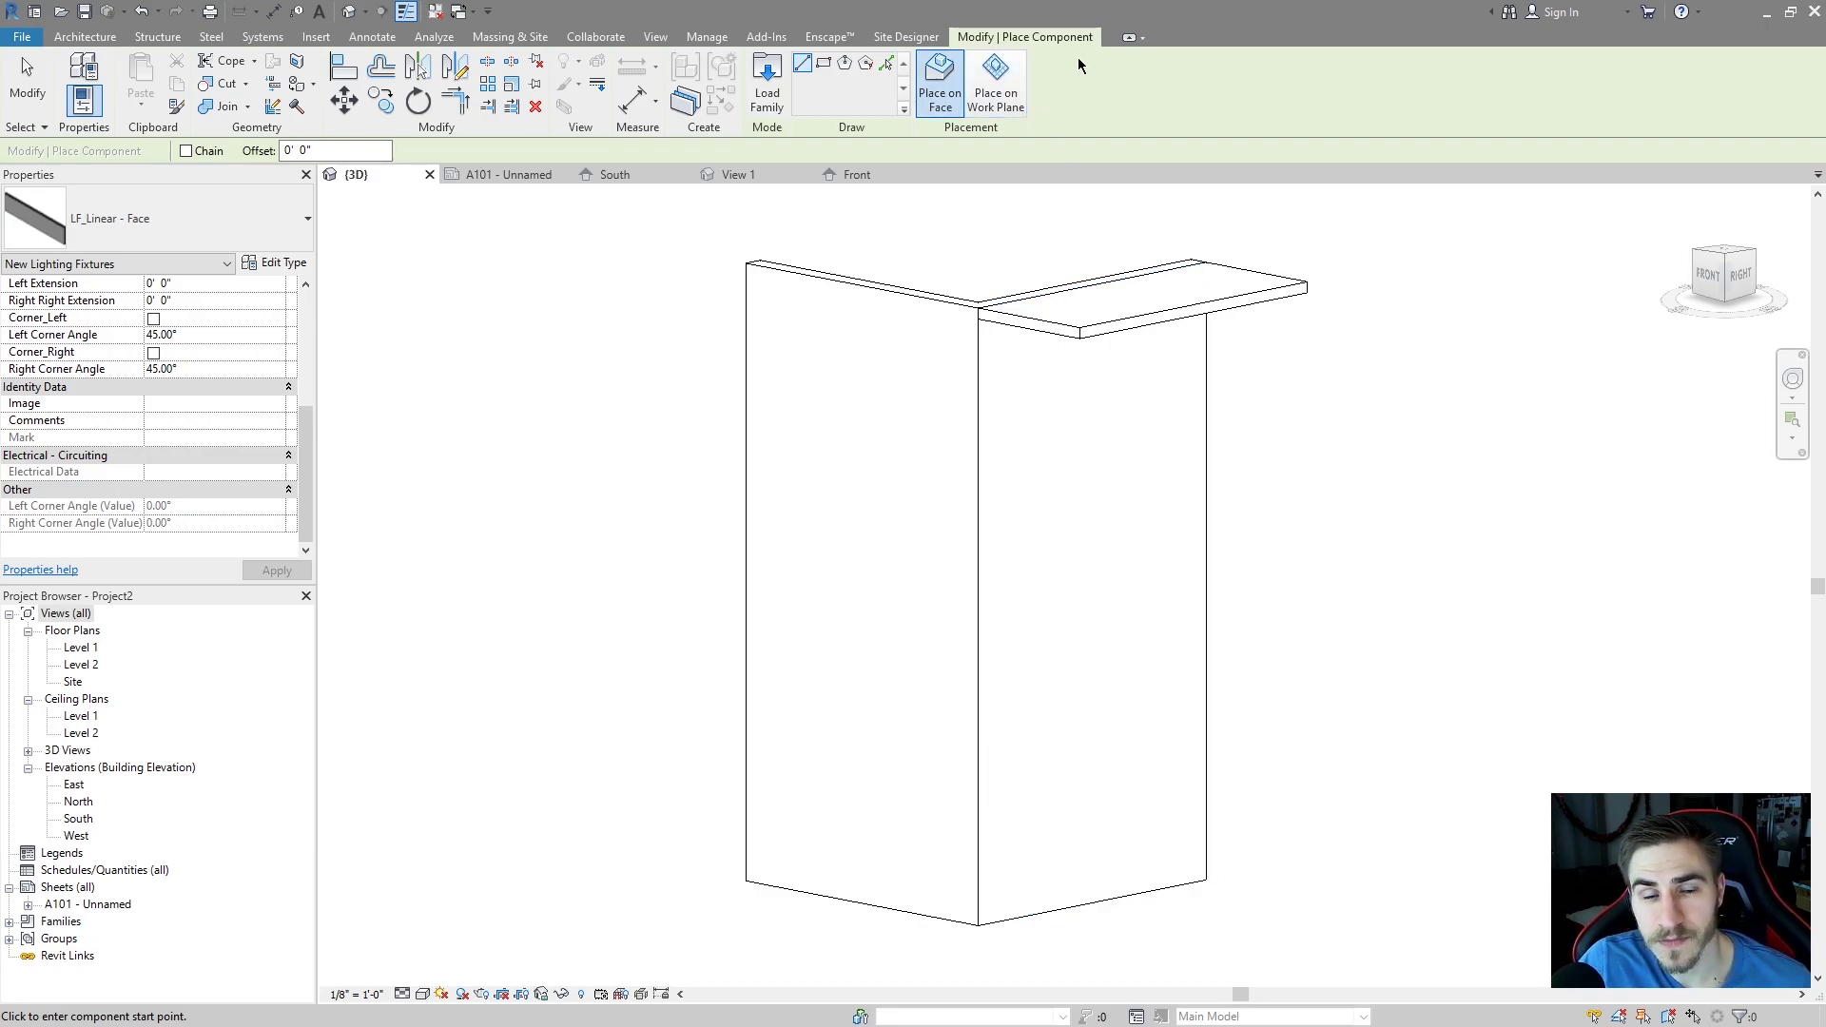
- Place a vertical LF_Linear - Face strip on the wall face using Place on Face
{"action": "left_click", "coordinate": [937, 95]}
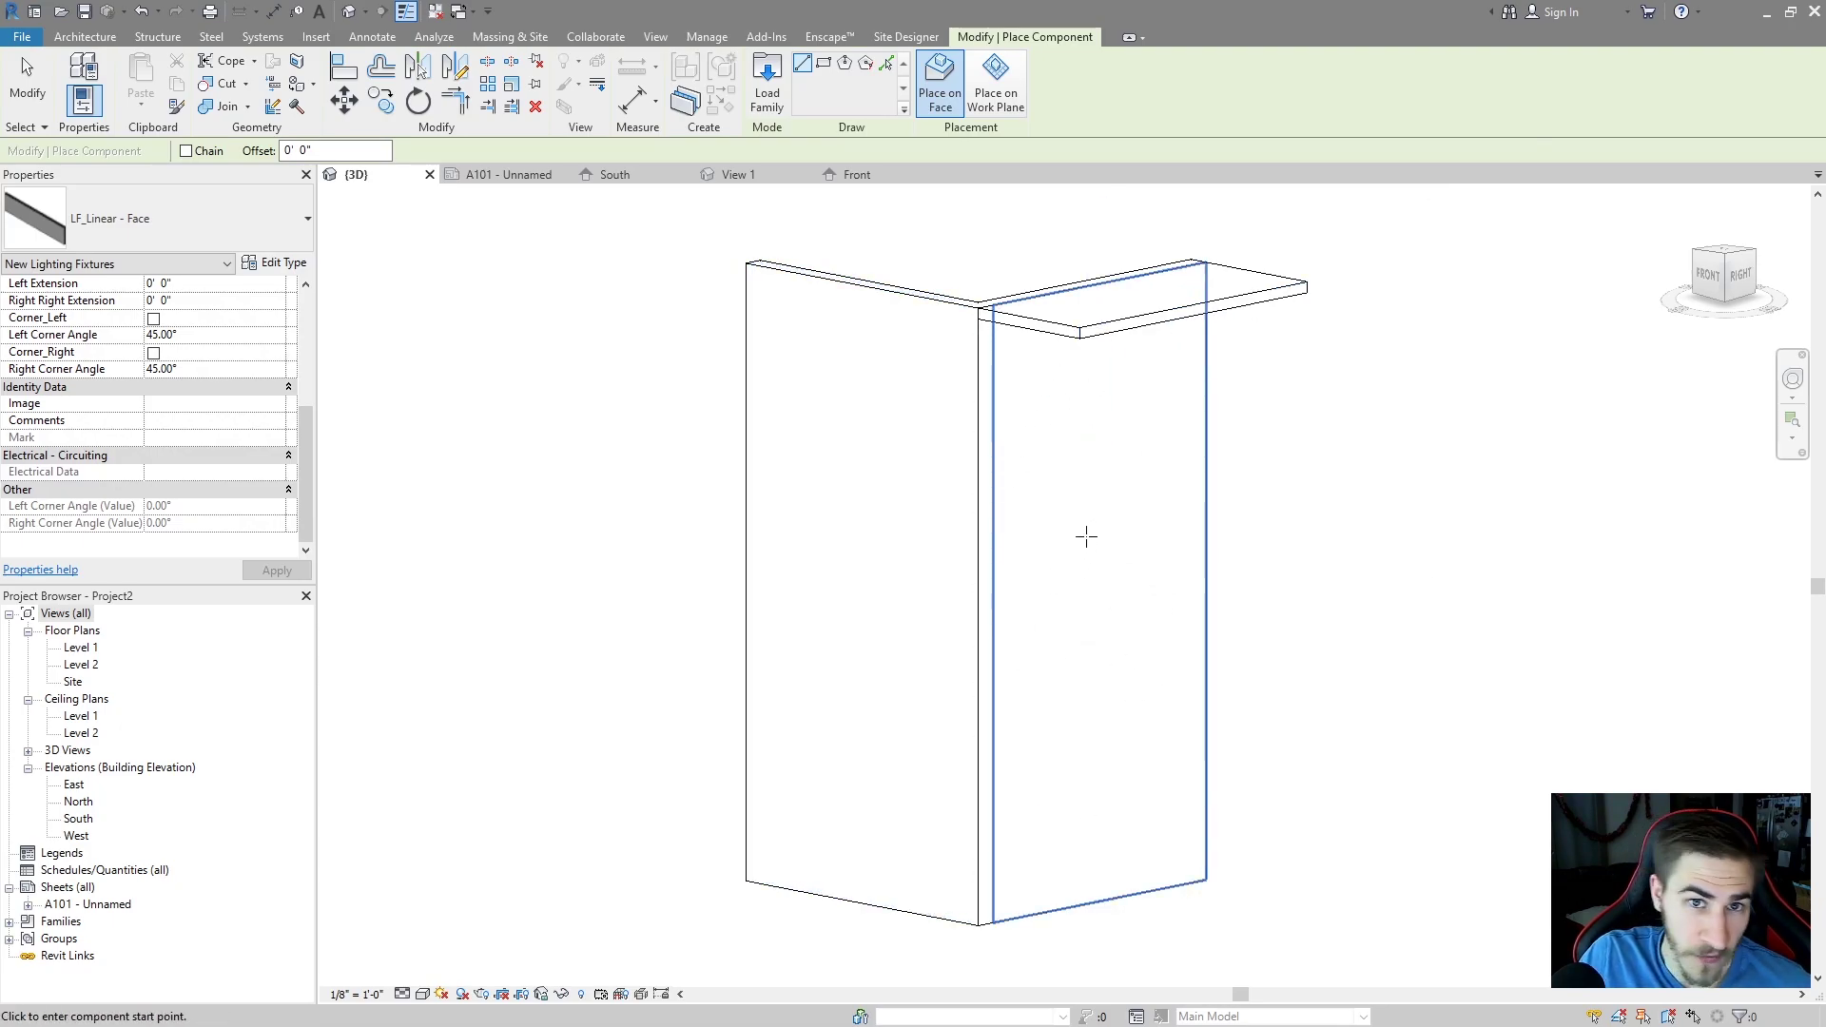
{"action": "left_click", "coordinate": [1099, 490]}
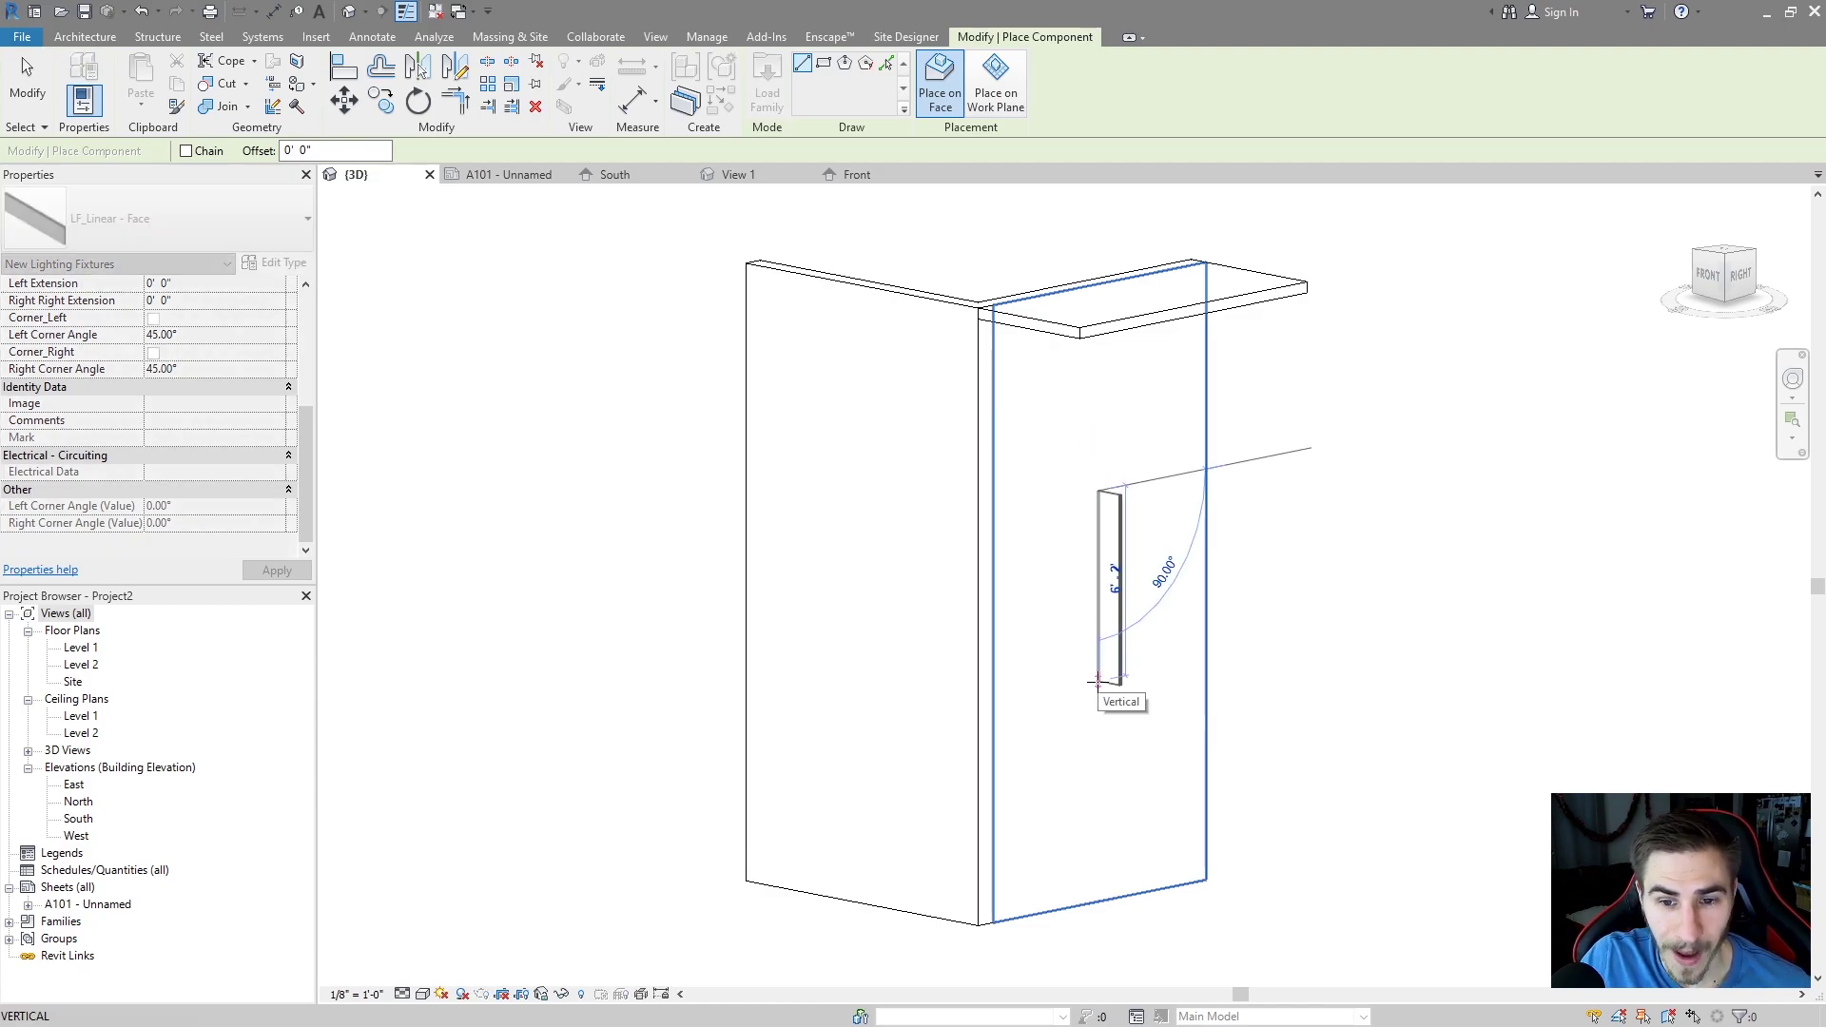
{"action": "left_click", "coordinate": [1099, 683]}
{"action": "scroll", "coordinate": [1192, 706], "scroll_direction": "up", "scroll_amount": 1}
{"action": "scroll", "coordinate": [1193, 706], "scroll_direction": "up", "scroll_amount": 3}
{"action": "key", "text": "Escape"}
{"action": "key", "text": "Escape"}
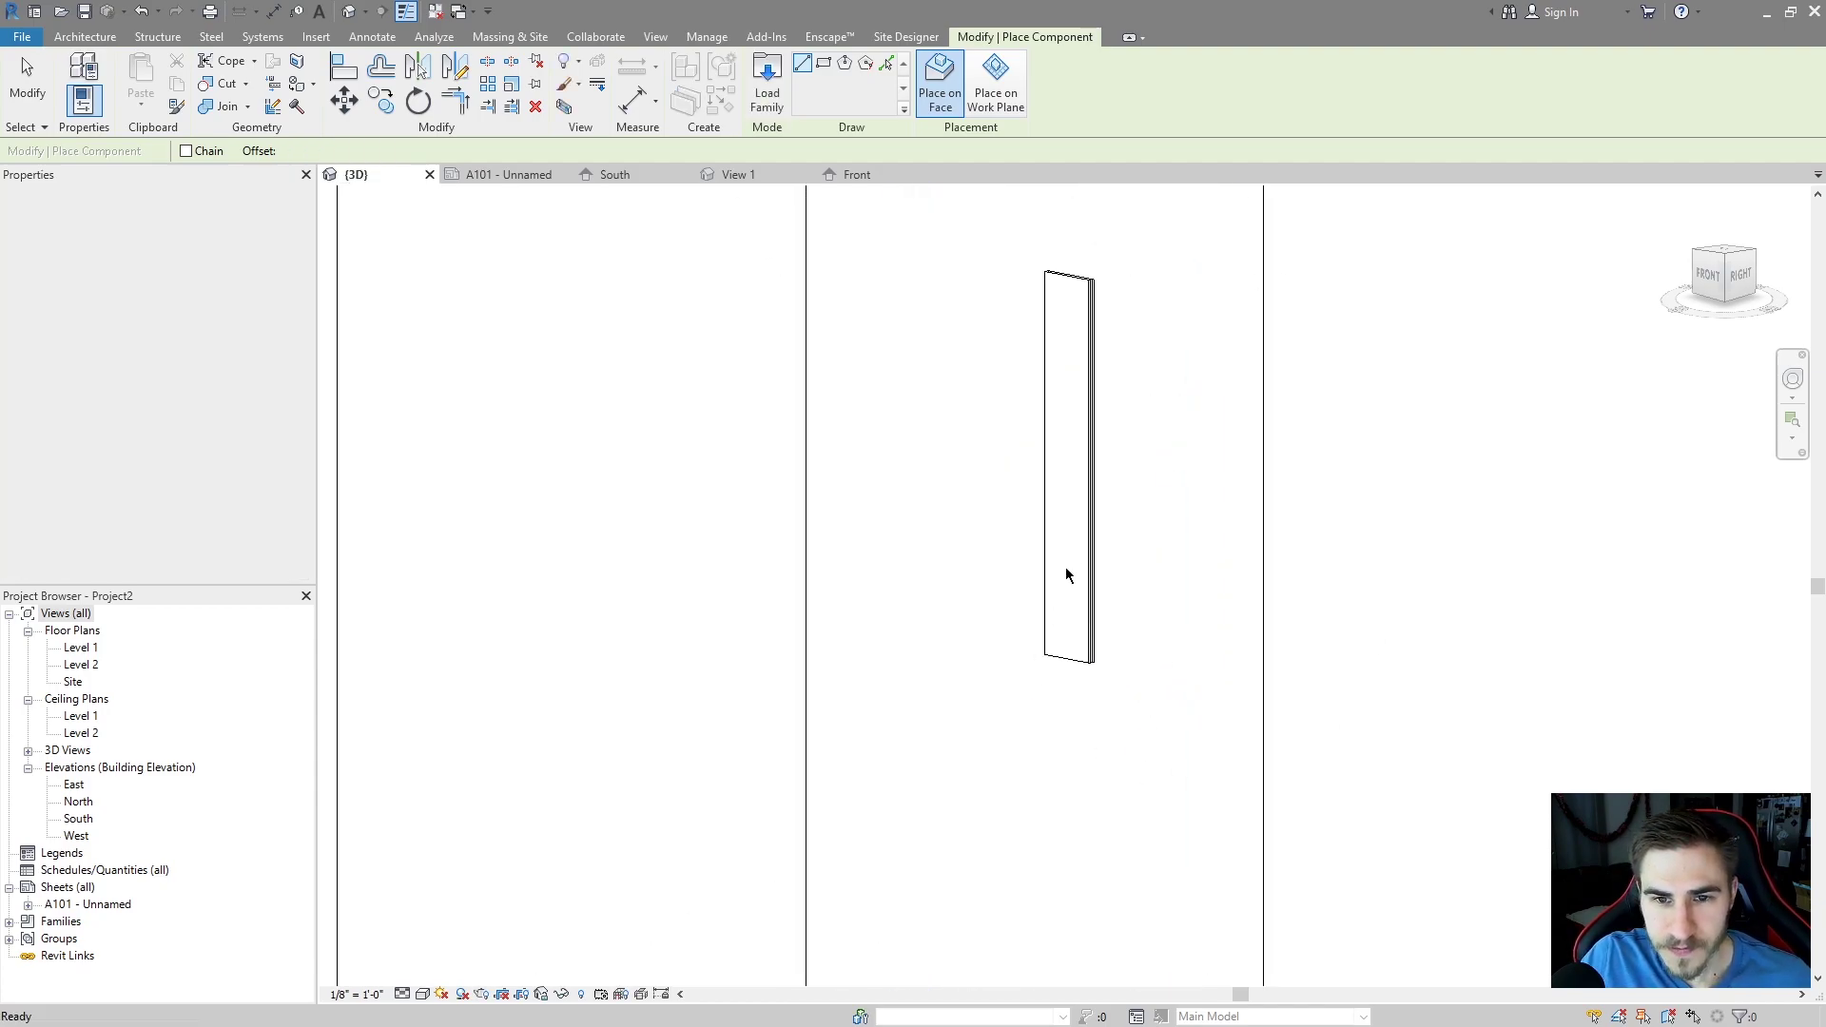
{"action": "scroll", "coordinate": [1120, 310], "scroll_direction": "up", "scroll_amount": 4}
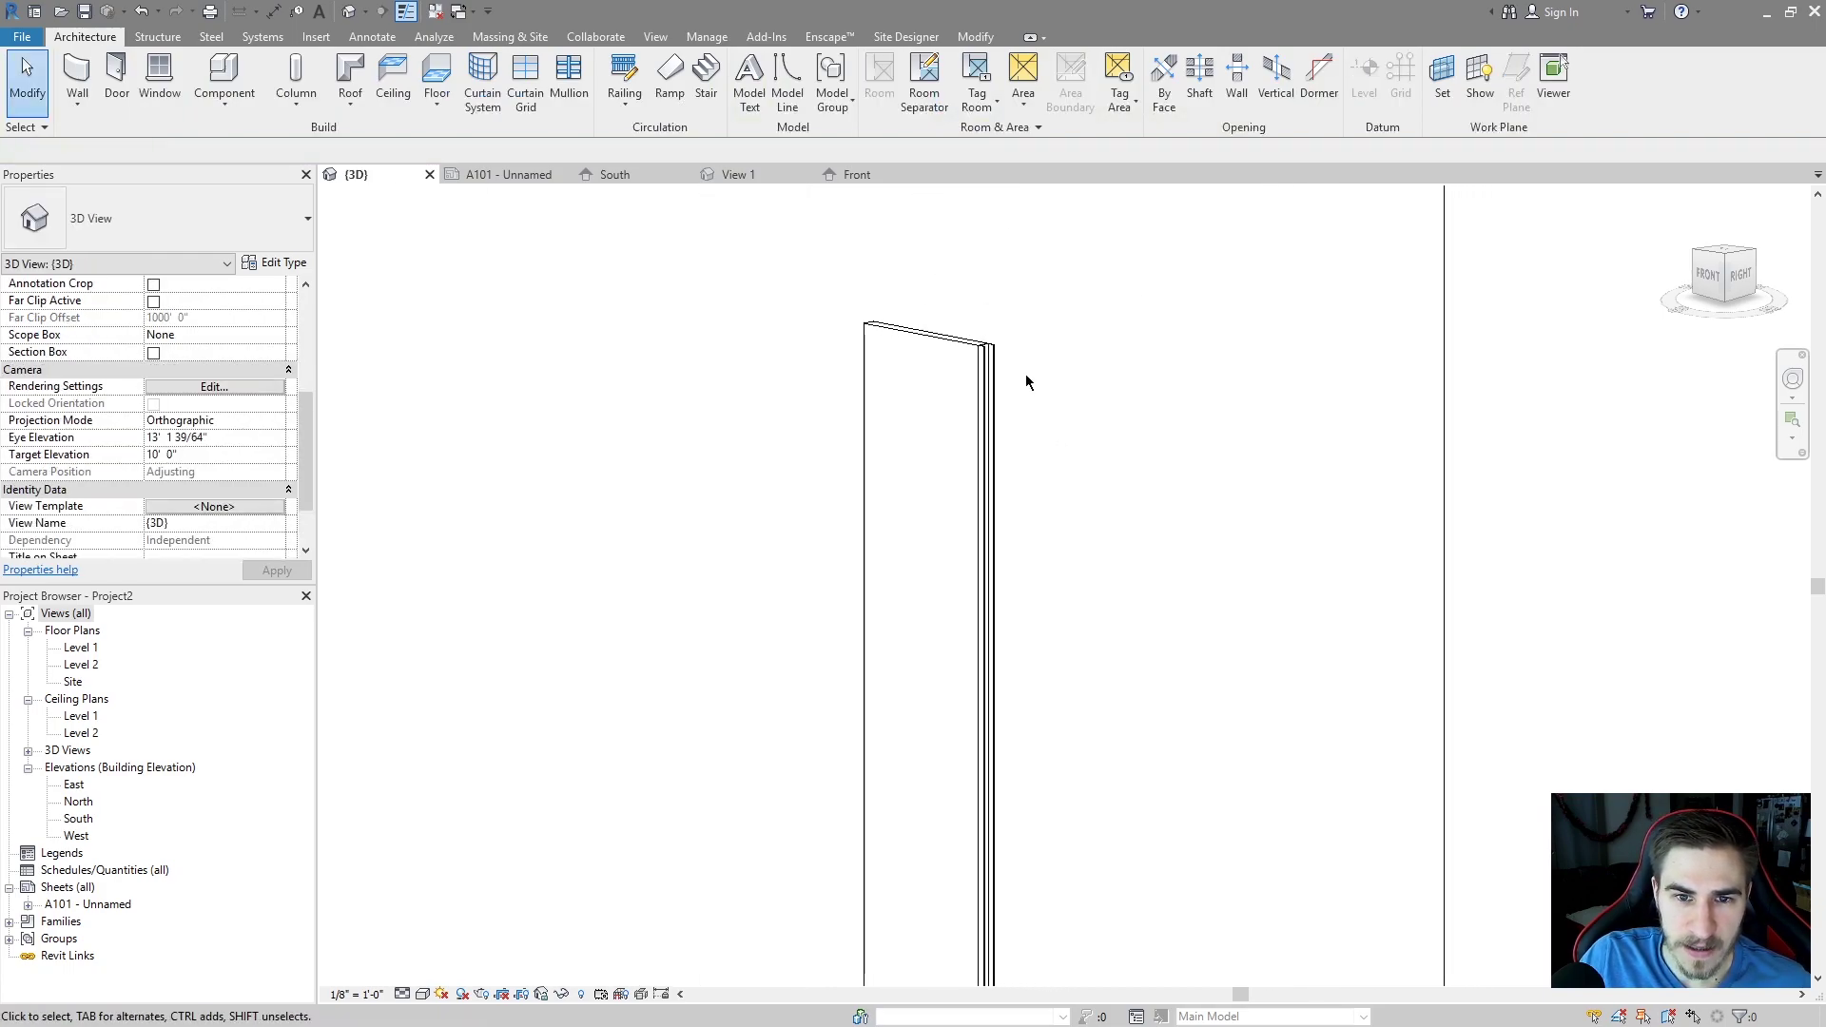
{"action": "middle_click_drag", "start_coordinate": [938, 340], "coordinate": [1058, 457], "text": "shift"}
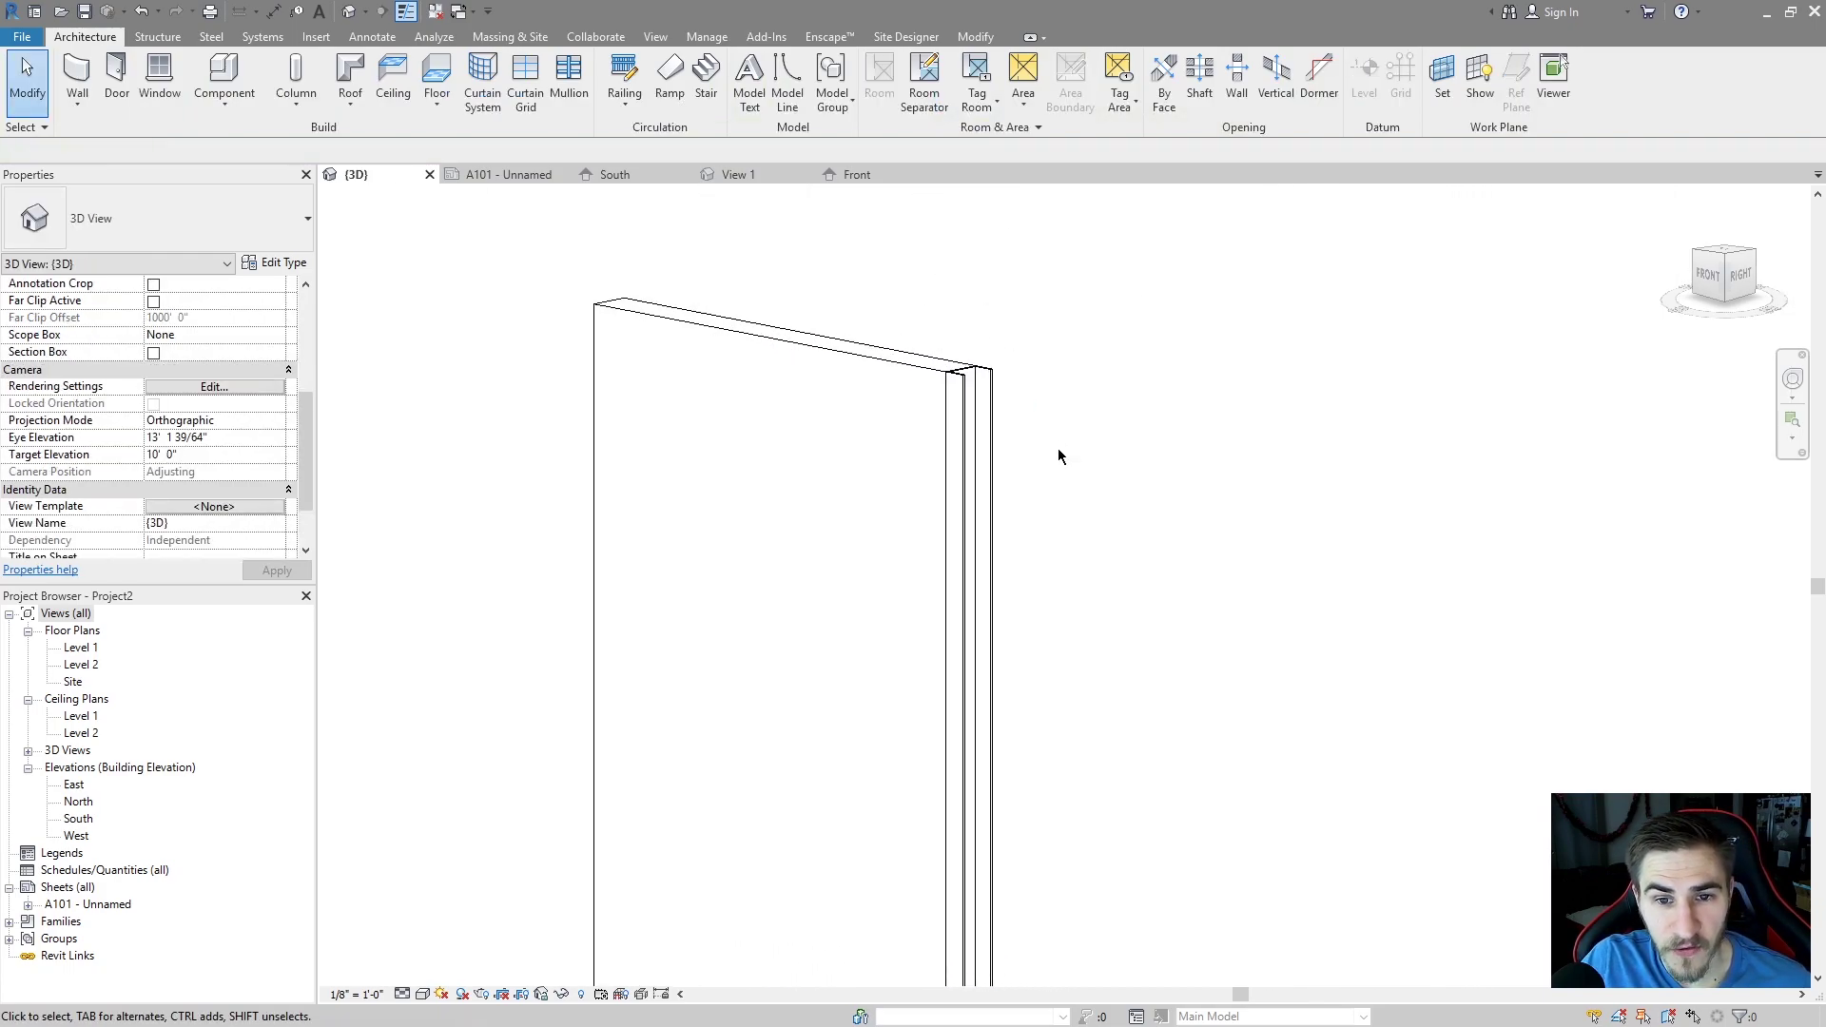
{"action": "middle_click_drag", "start_coordinate": [1041, 205], "coordinate": [1057, 390], "text": "shift"}
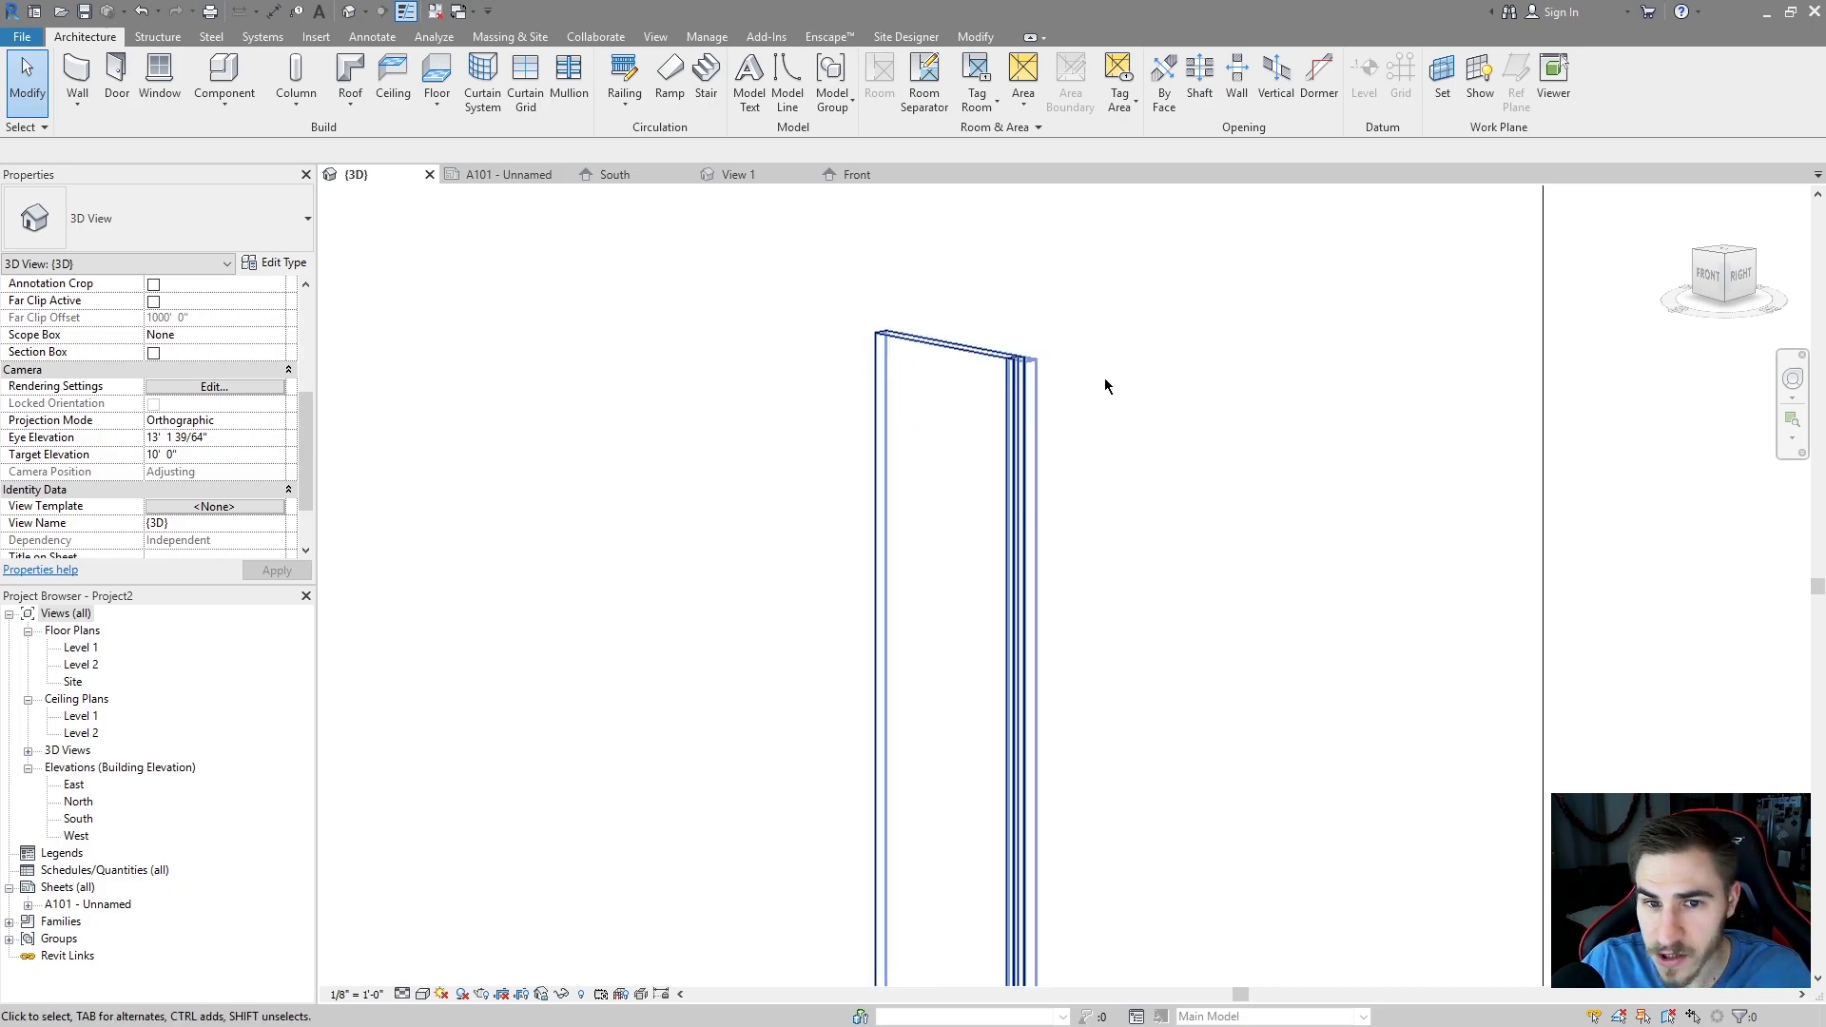
{"action": "scroll", "coordinate": [1088, 491], "scroll_direction": "down", "scroll_amount": 2}
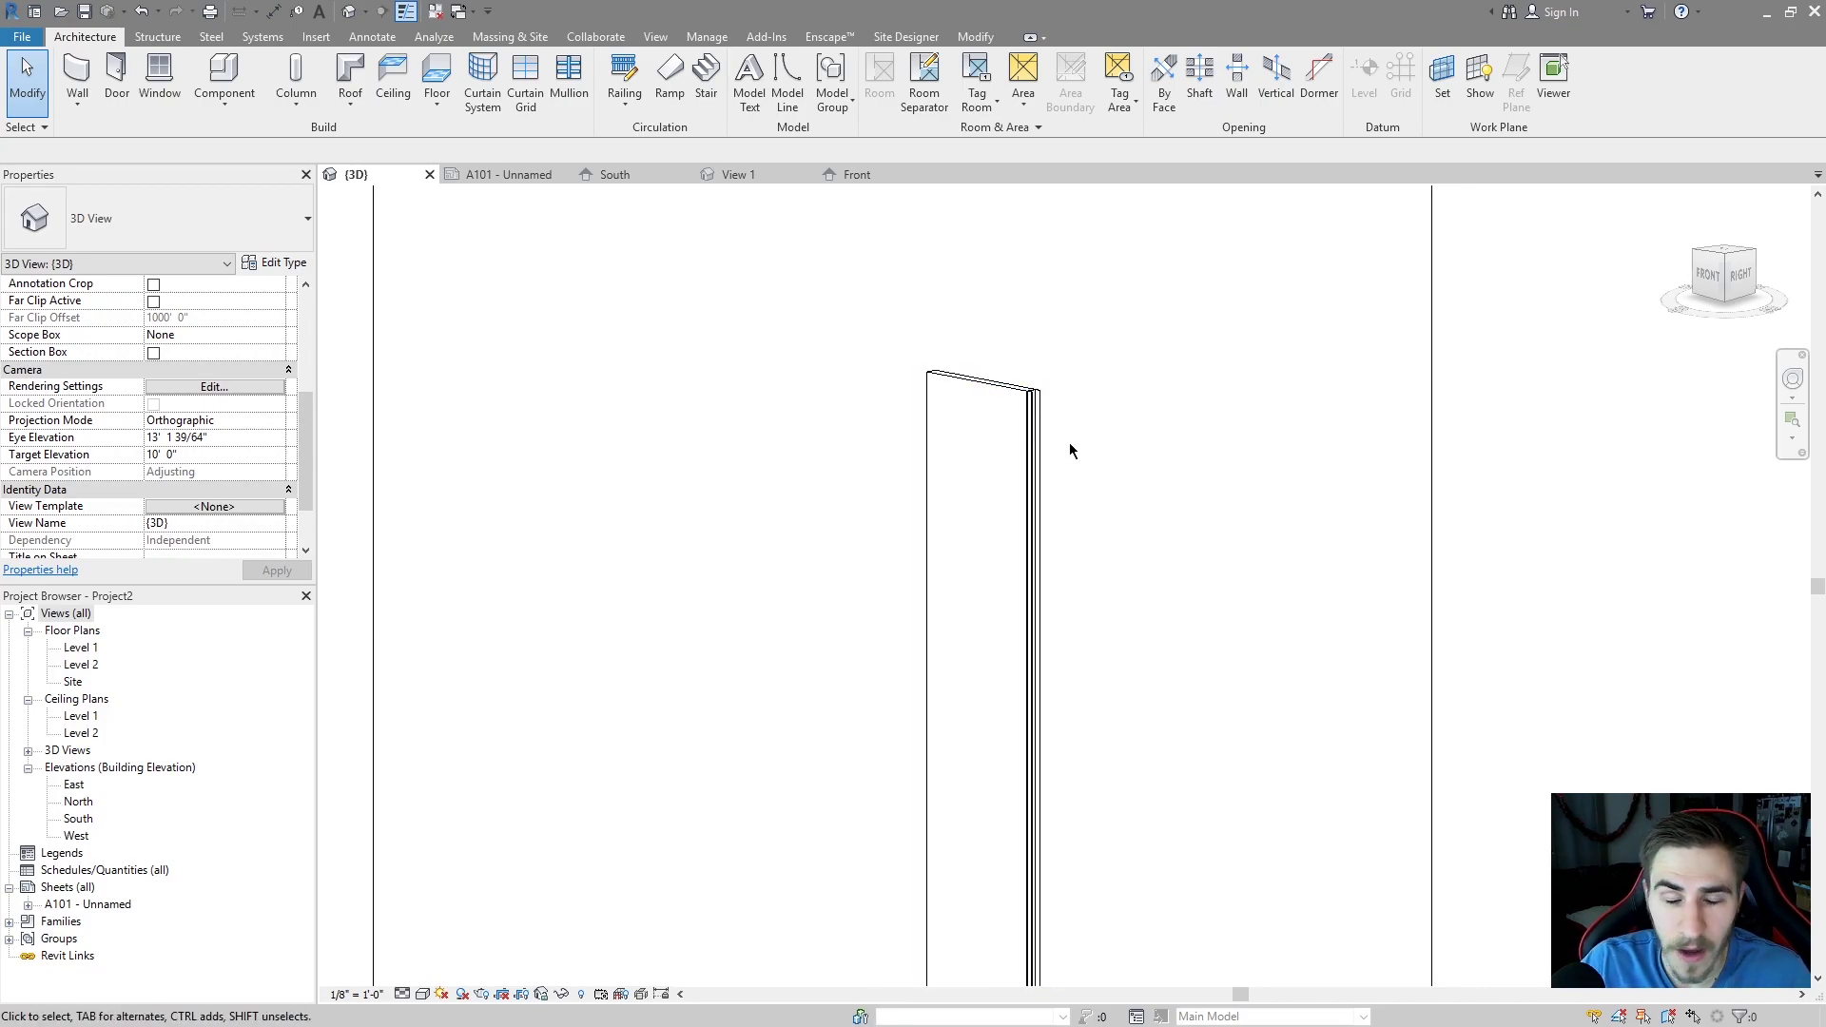
{"action": "middle_click_drag", "start_coordinate": [1047, 451], "coordinate": [1090, 451], "text": "shift"}
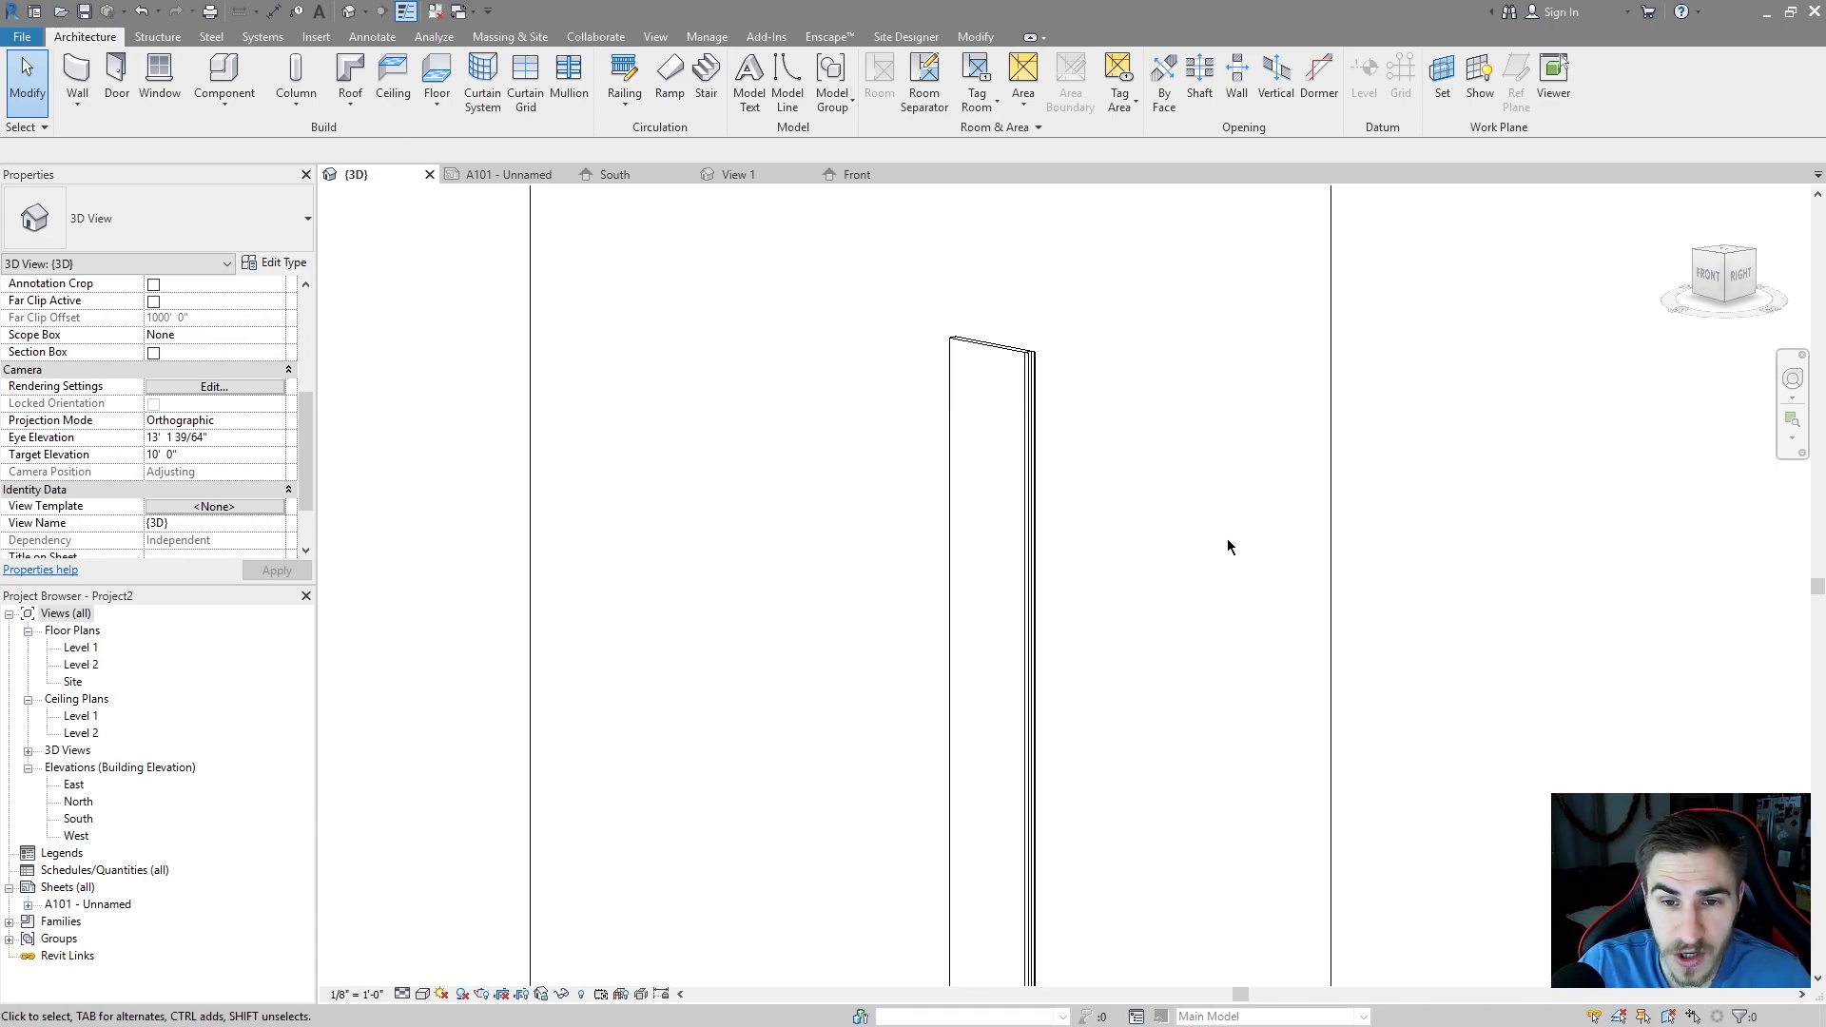
{"action": "scroll", "coordinate": [1063, 459], "scroll_direction": "down", "scroll_amount": 1}
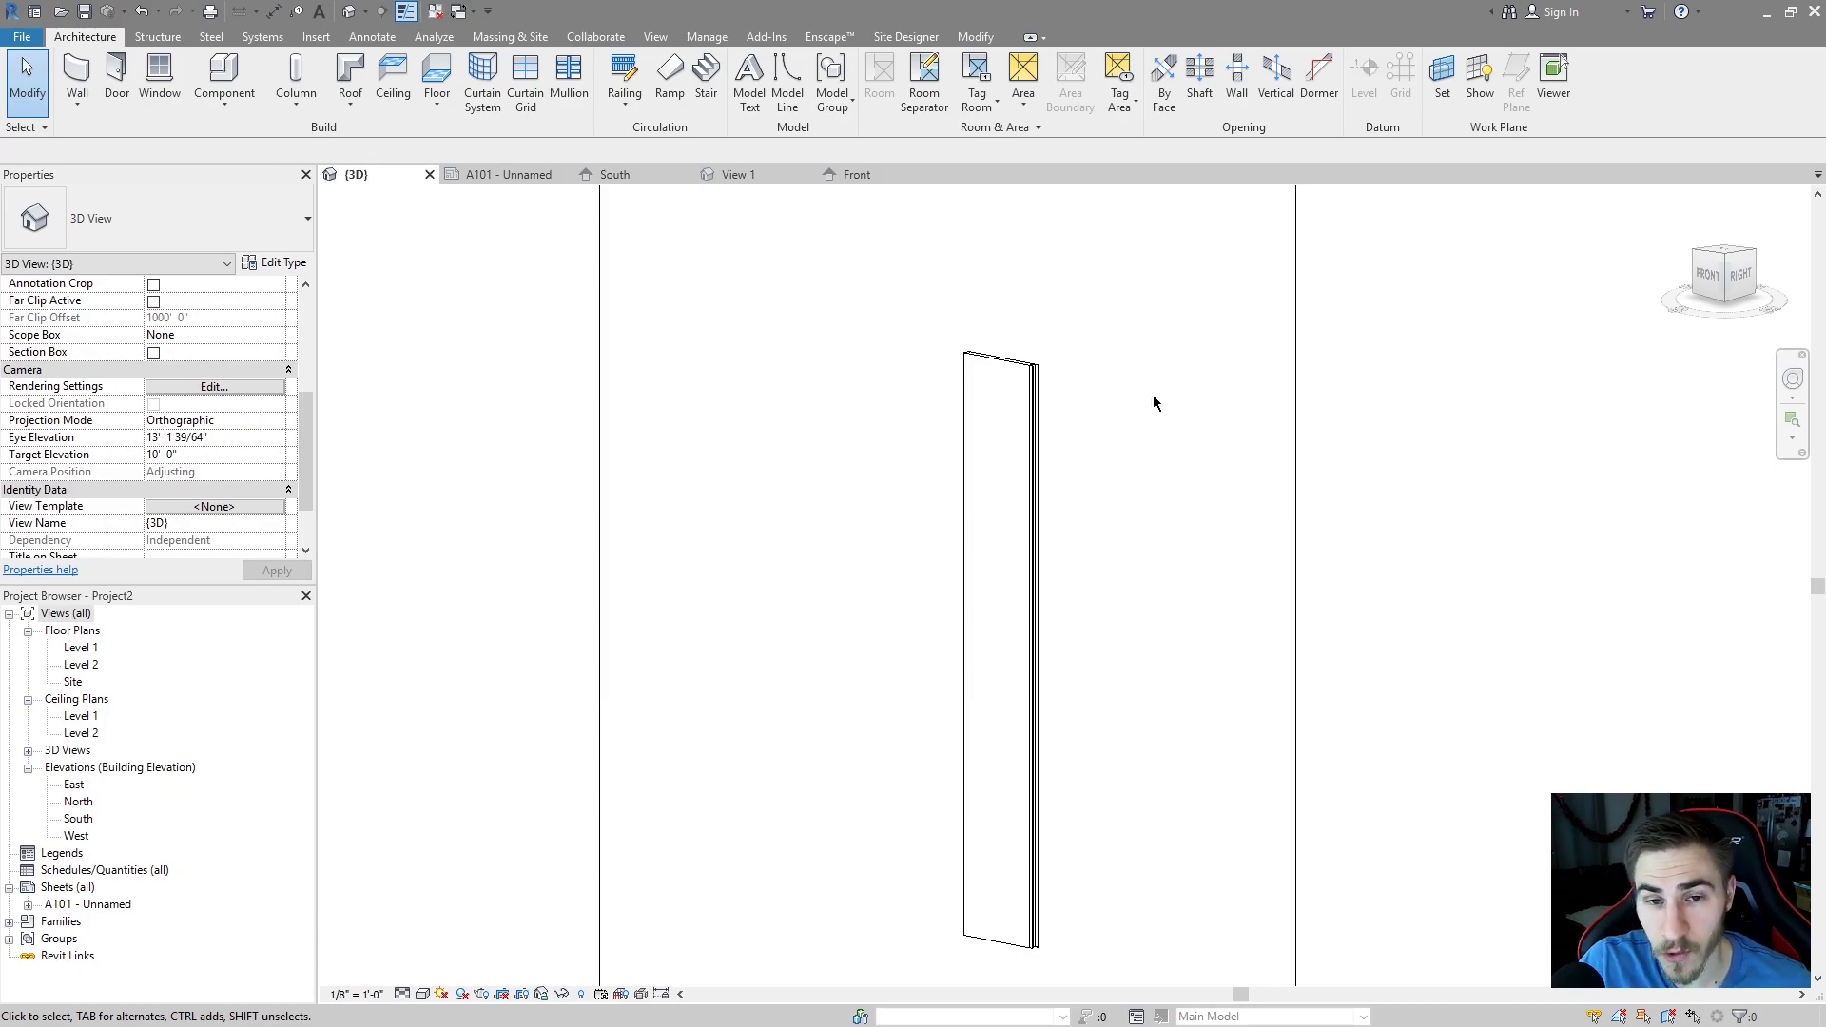
{"action": "scroll", "coordinate": [1059, 607], "scroll_direction": "down", "scroll_amount": 2}
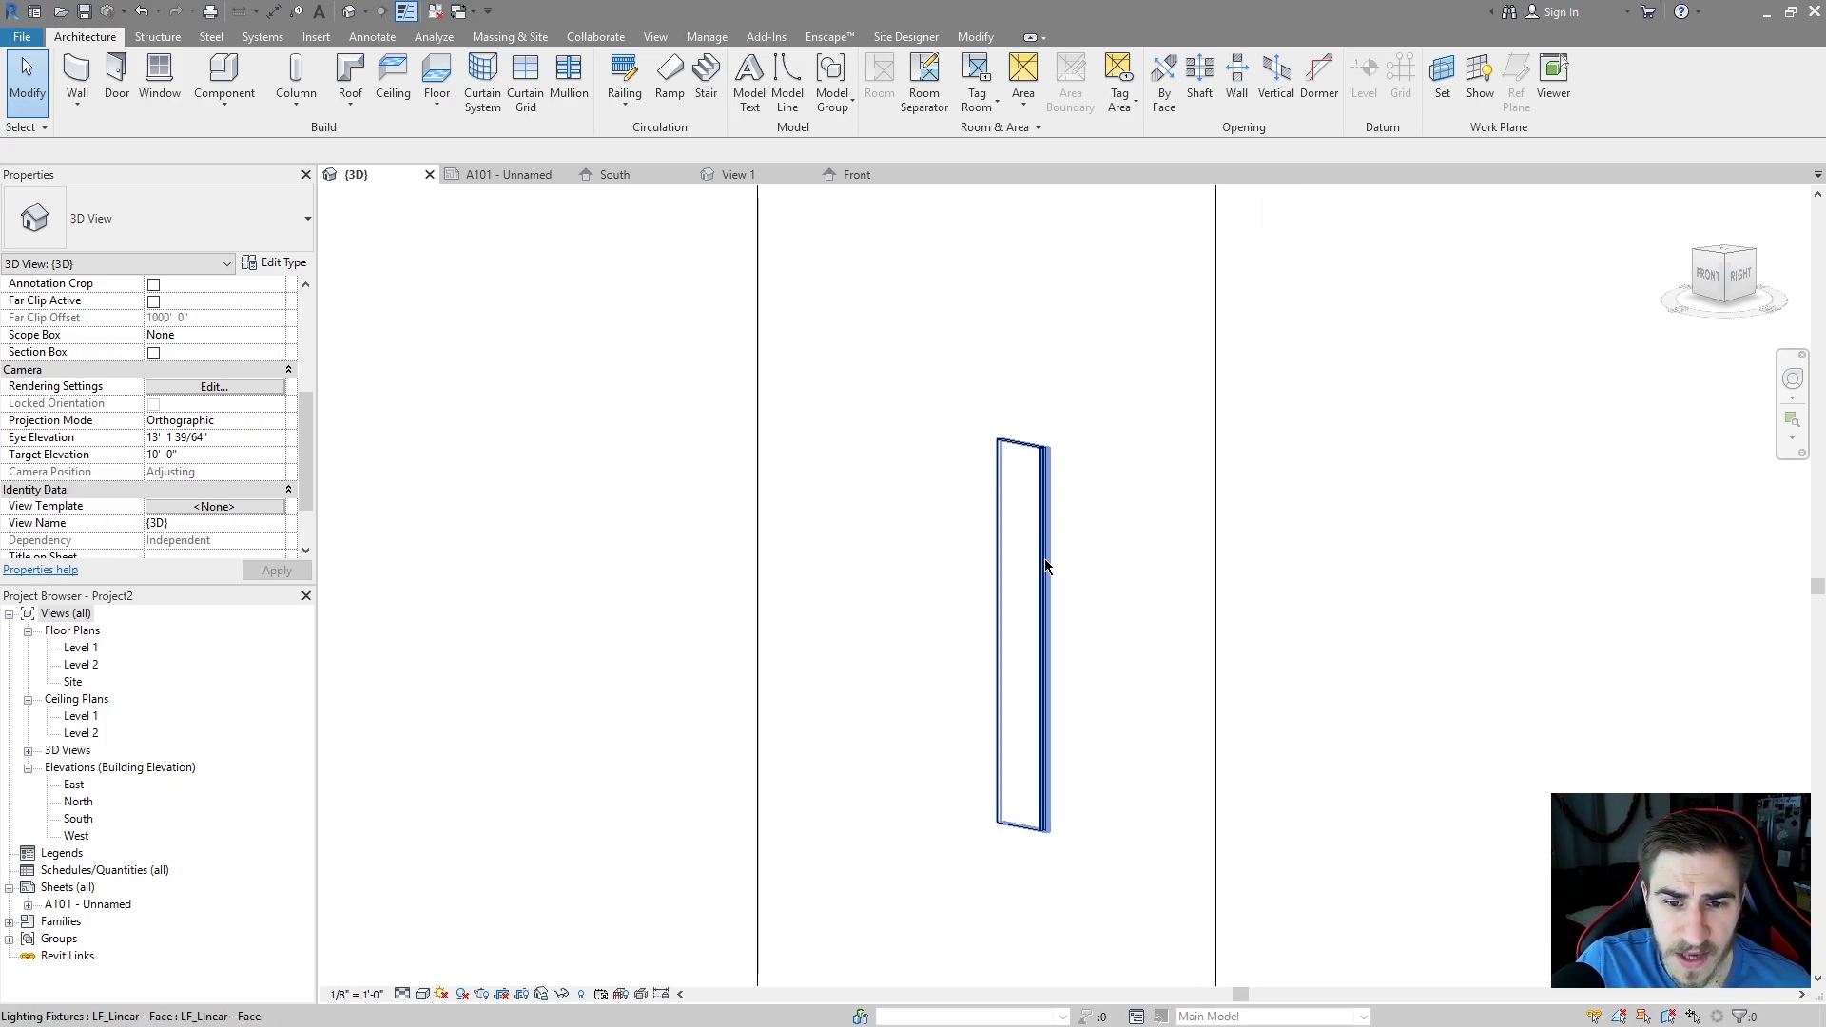
{"action": "scroll", "coordinate": [1051, 558], "scroll_direction": "down", "scroll_amount": 2}
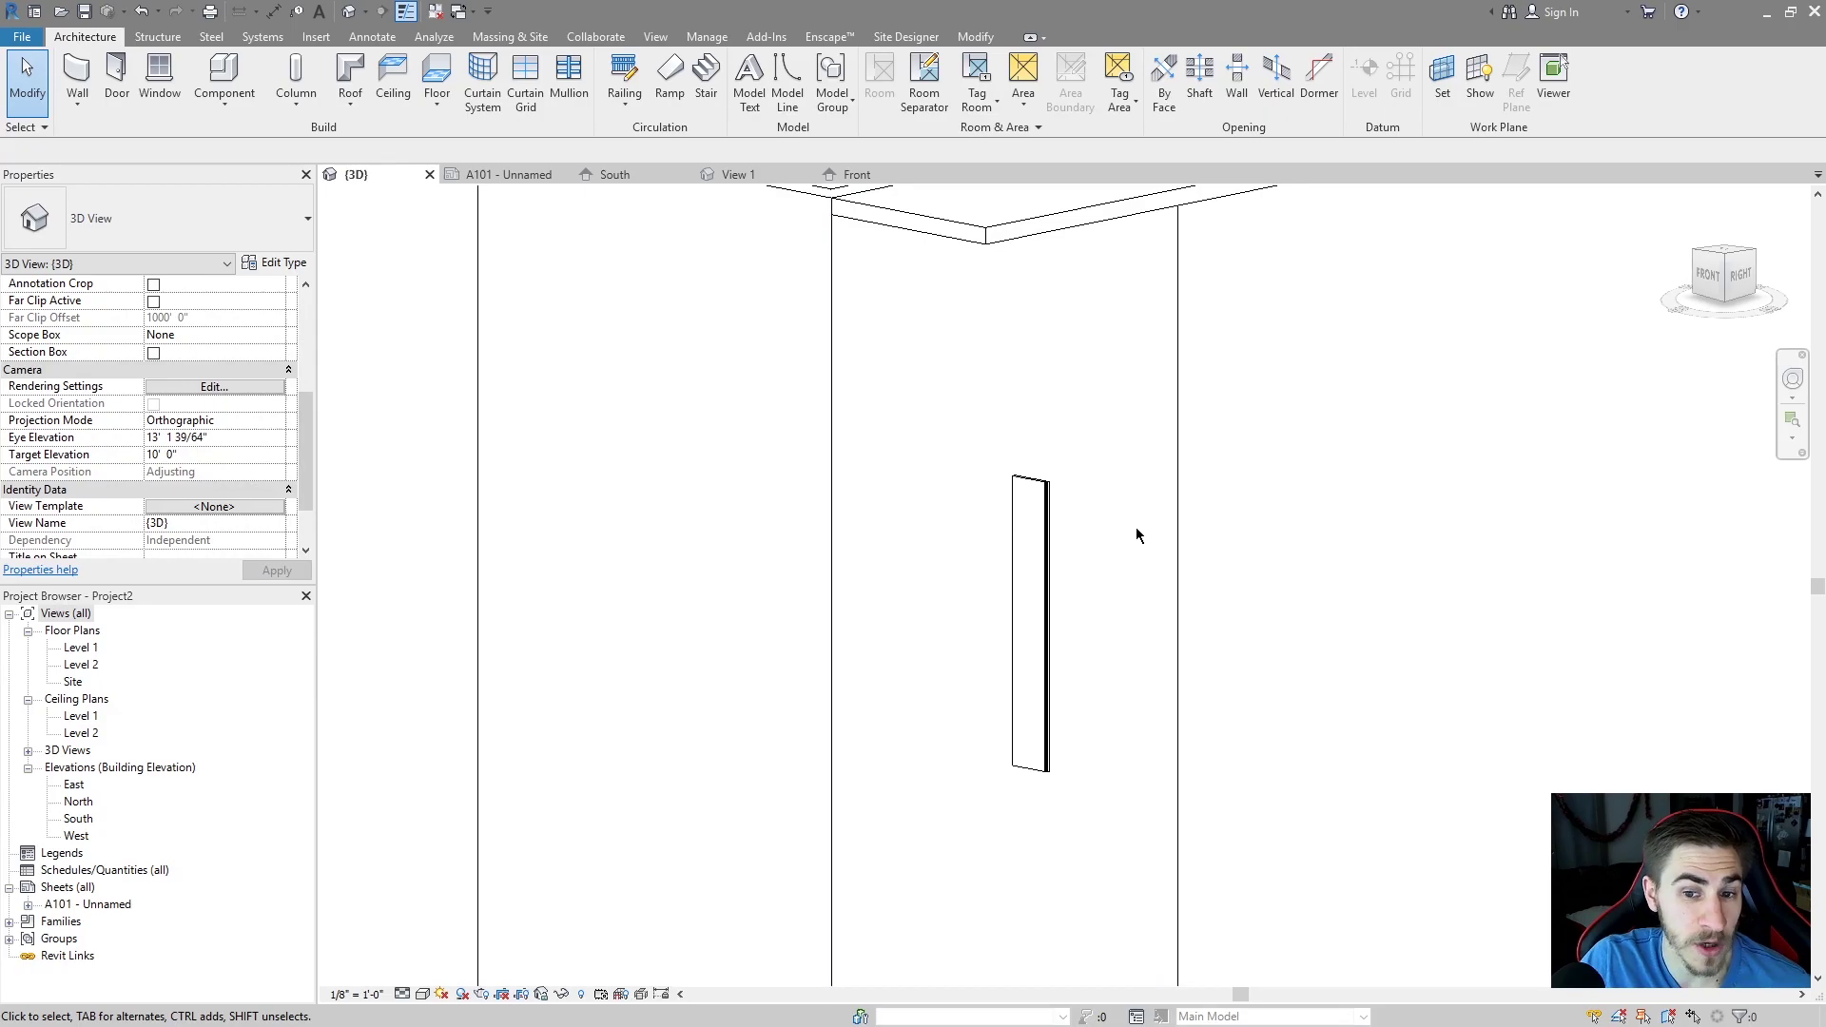
{"action": "middle_click_drag", "start_coordinate": [1136, 527], "coordinate": [1019, 549]}
{"action": "left_click", "coordinate": [993, 494]}
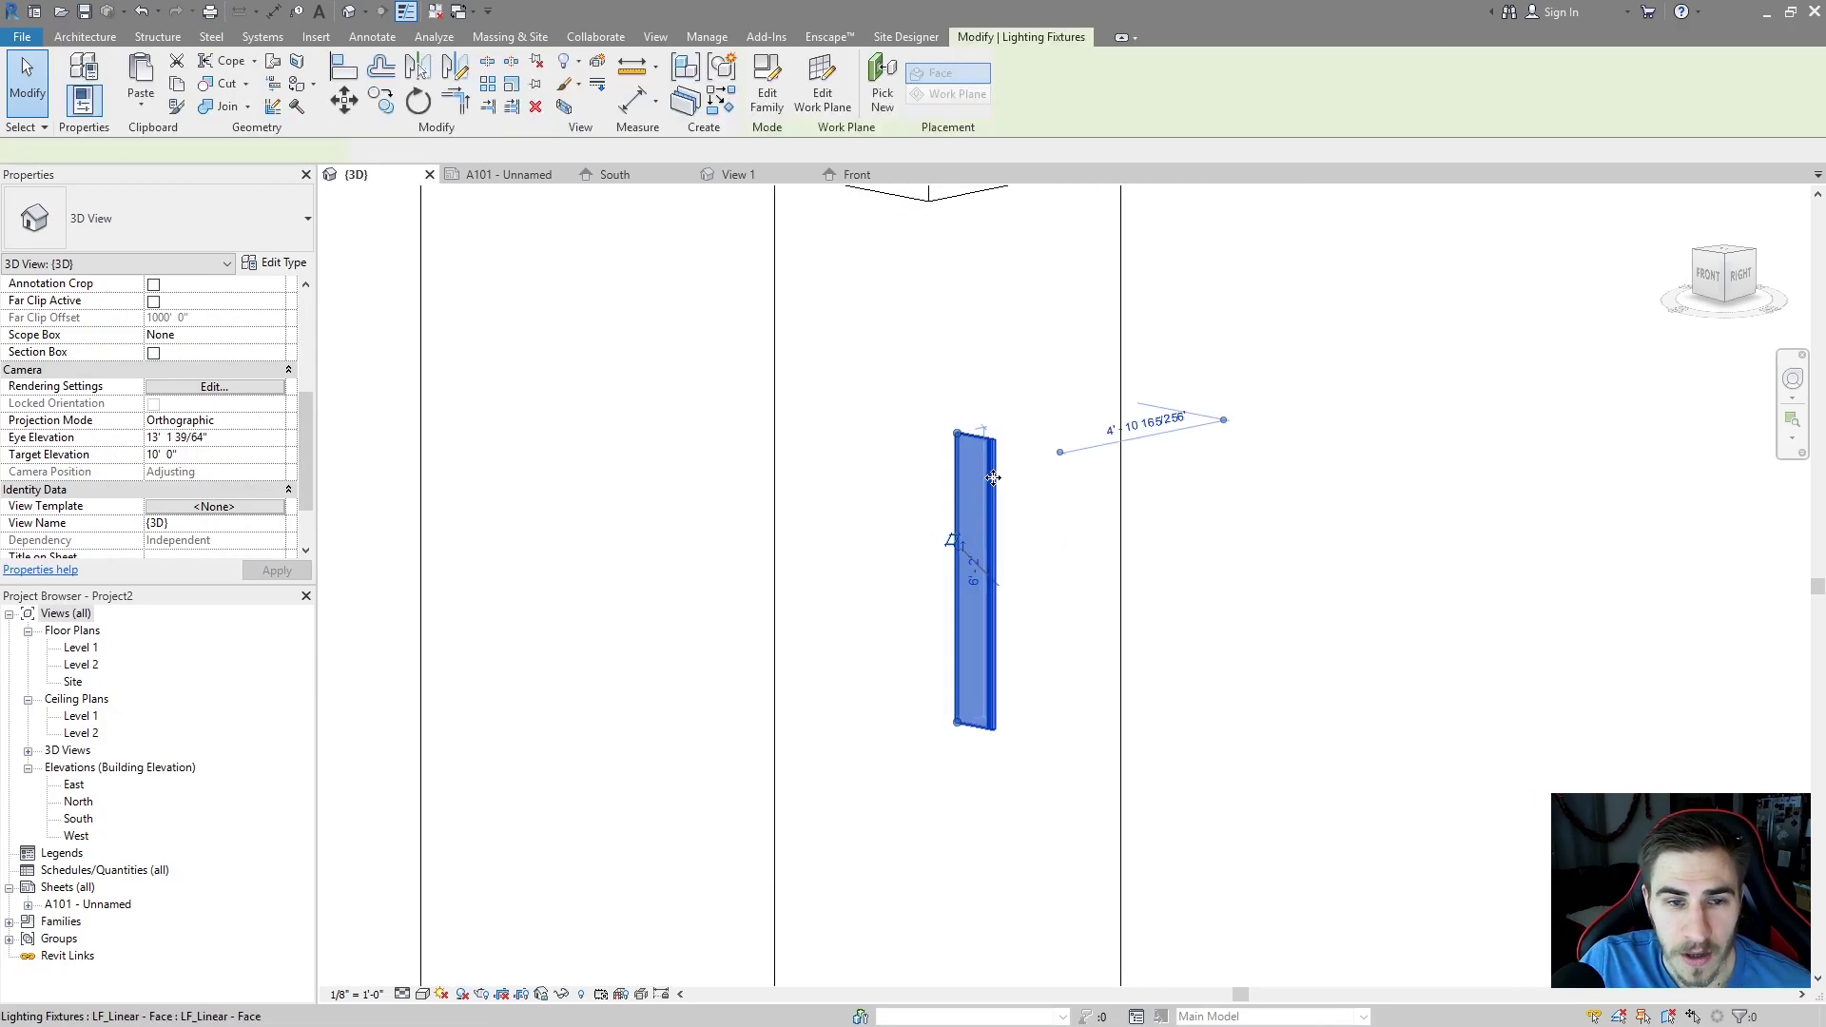
{"action": "scroll", "coordinate": [997, 493], "scroll_direction": "up", "scroll_amount": 2}
{"action": "scroll", "coordinate": [159, 424], "scroll_direction": "up", "scroll_amount": 4}
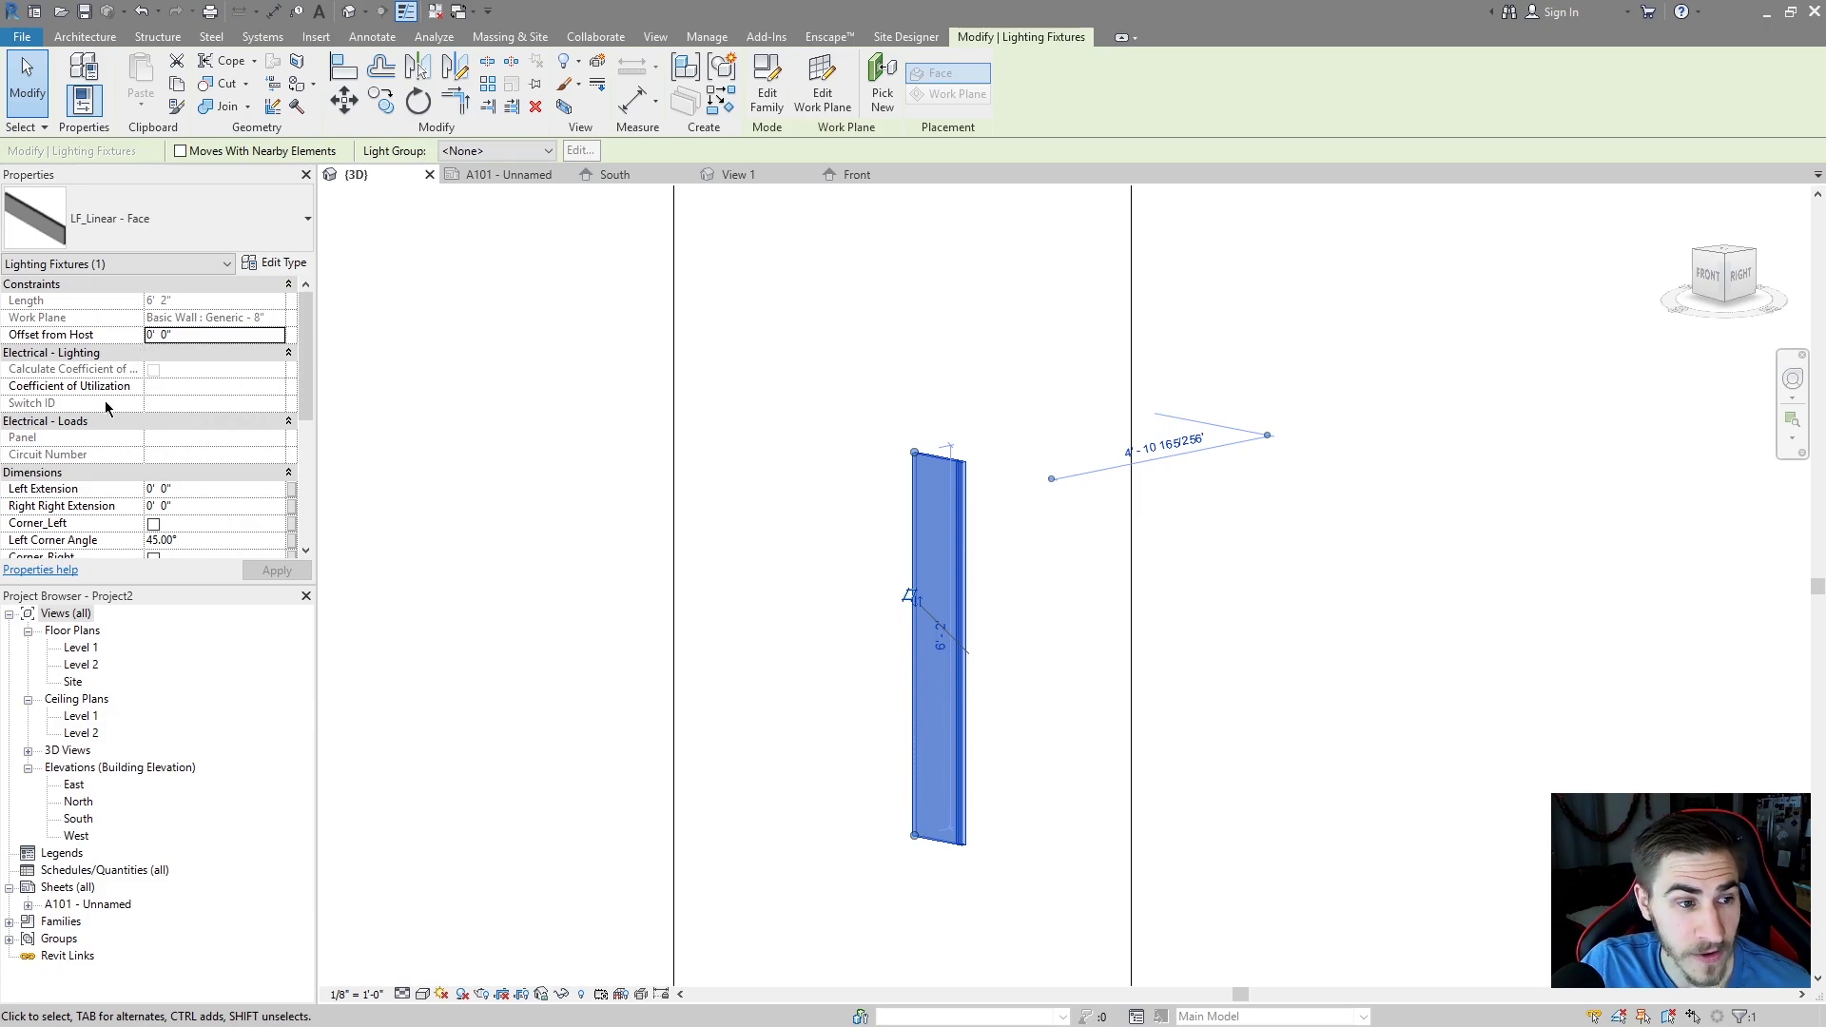
{"action": "scroll", "coordinate": [219, 392], "scroll_direction": "down", "scroll_amount": 1}
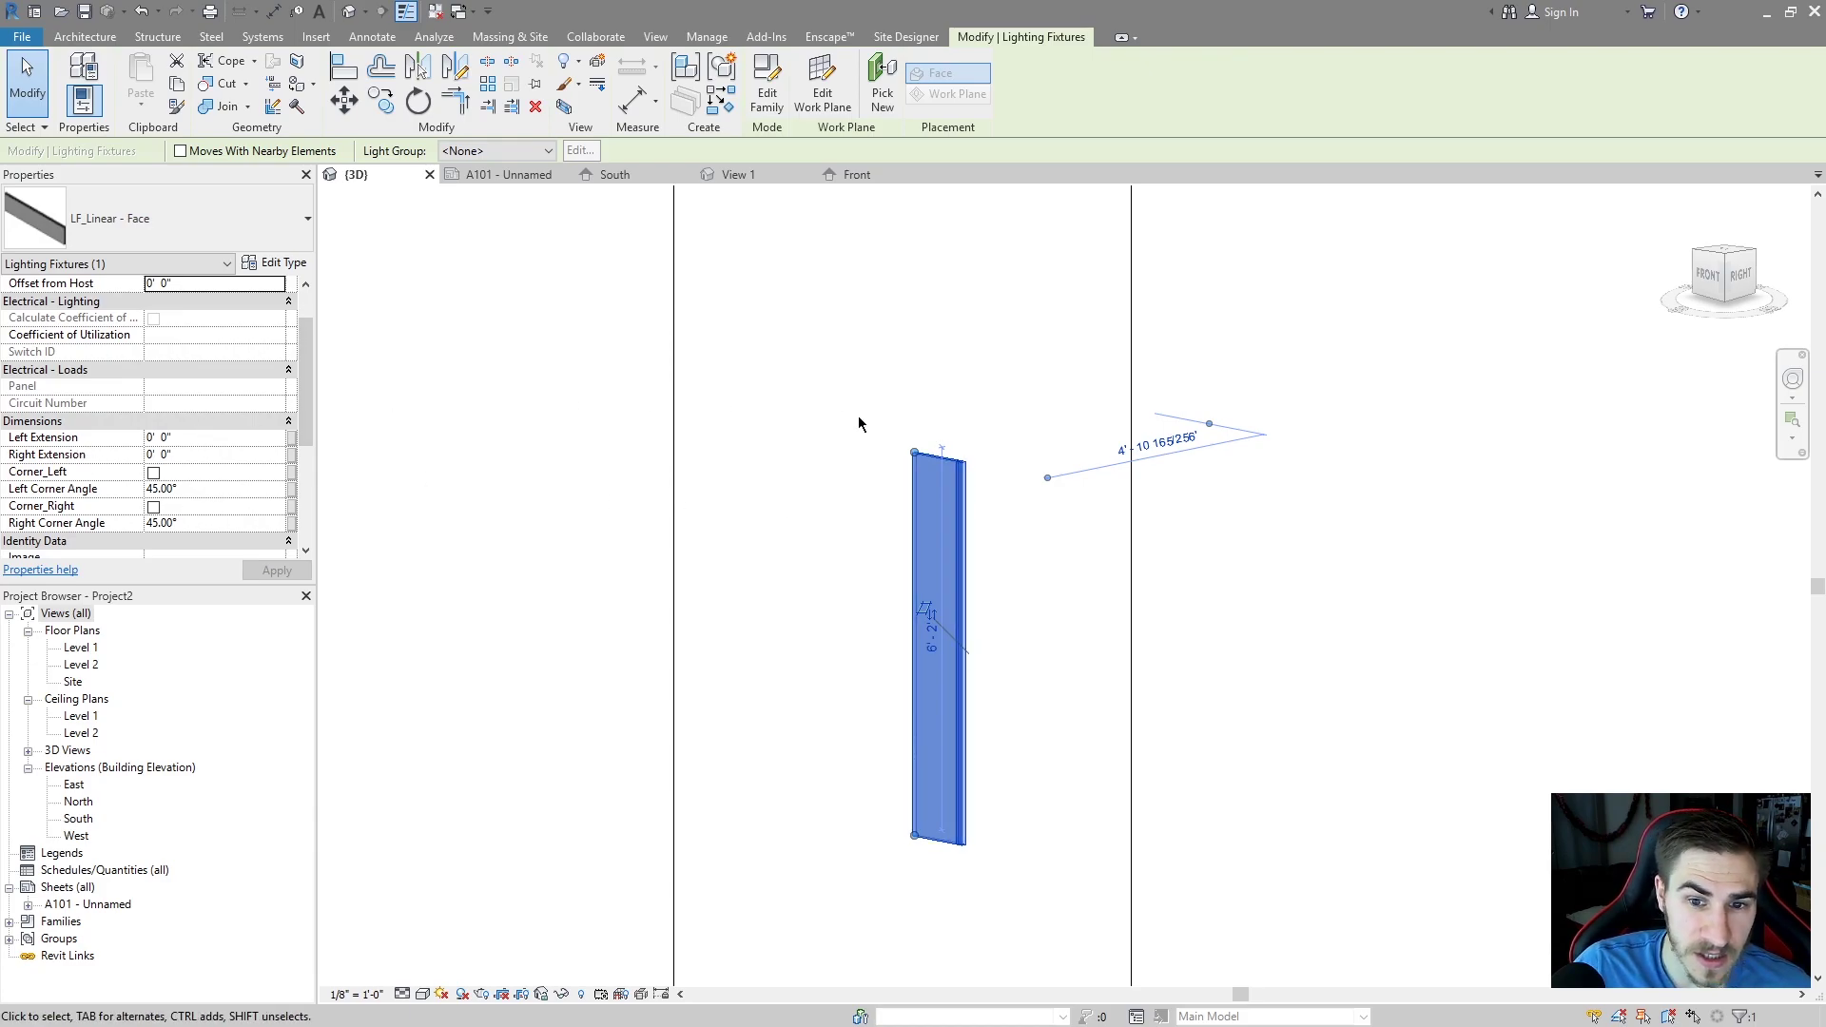
{"action": "scroll", "coordinate": [997, 465], "scroll_direction": "up", "scroll_amount": 4}
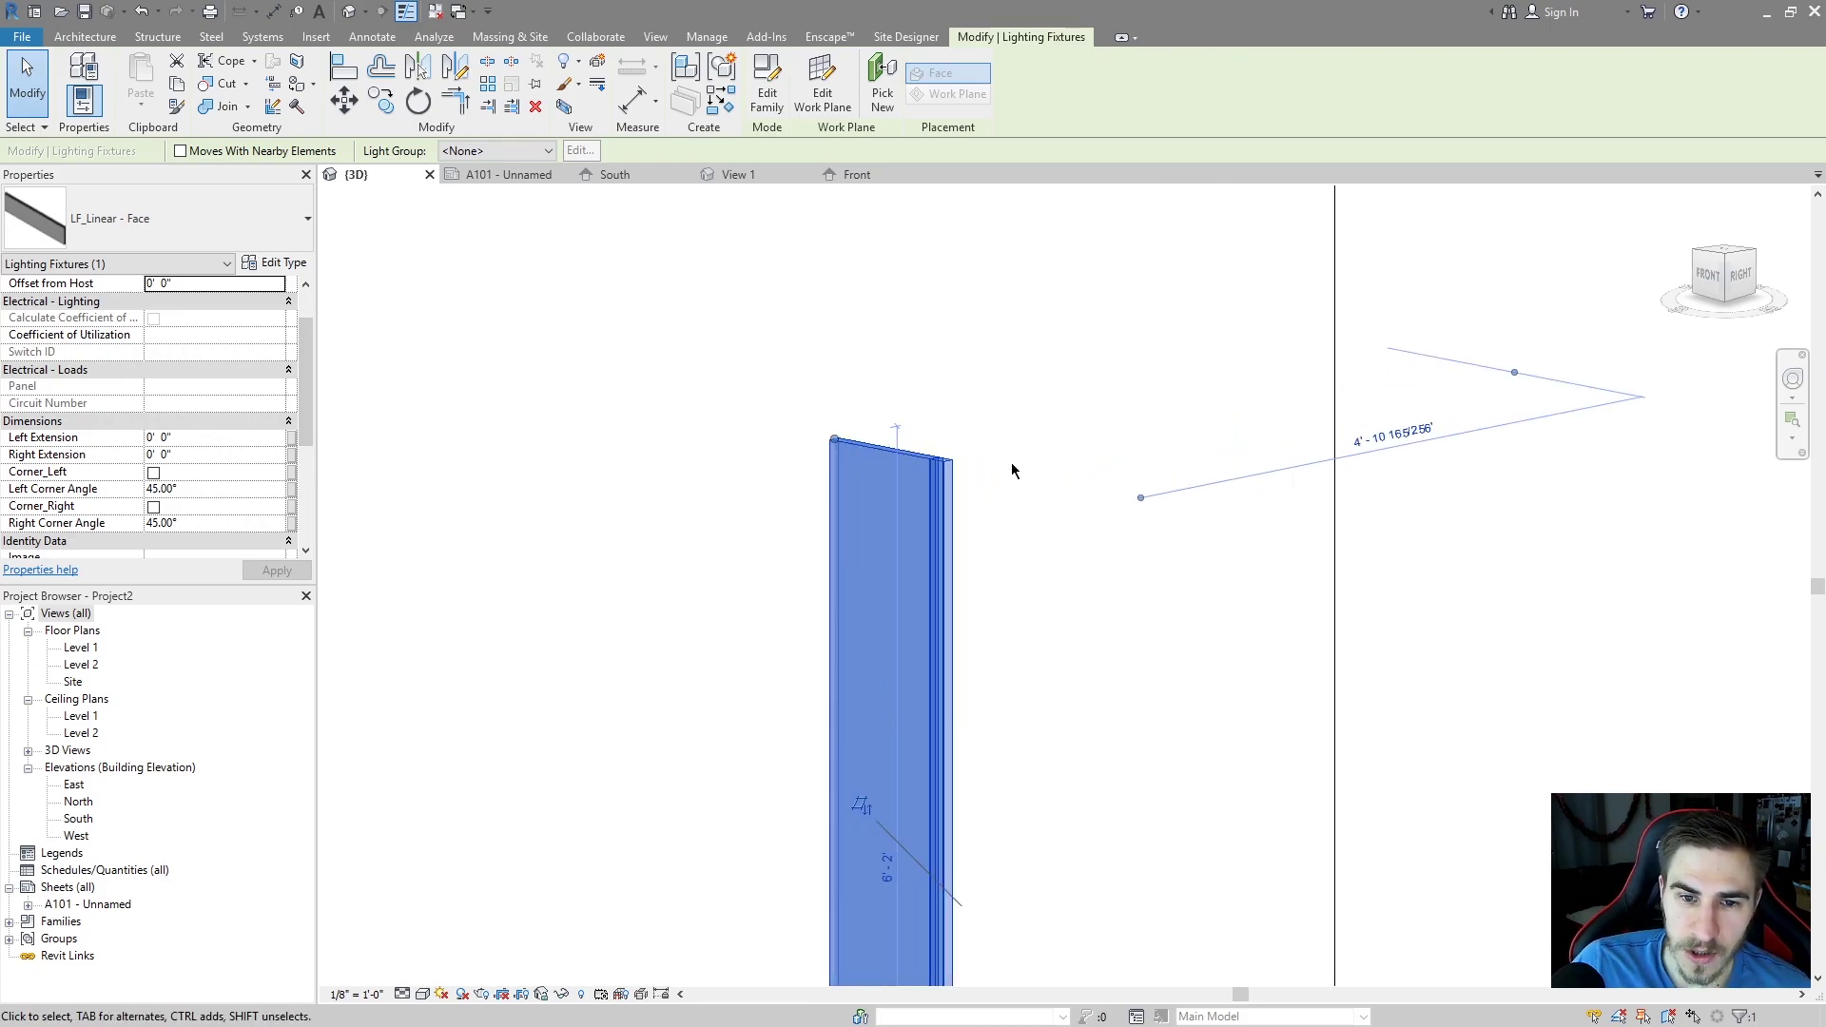
{"action": "scroll", "coordinate": [908, 466], "scroll_direction": "up", "scroll_amount": 3}
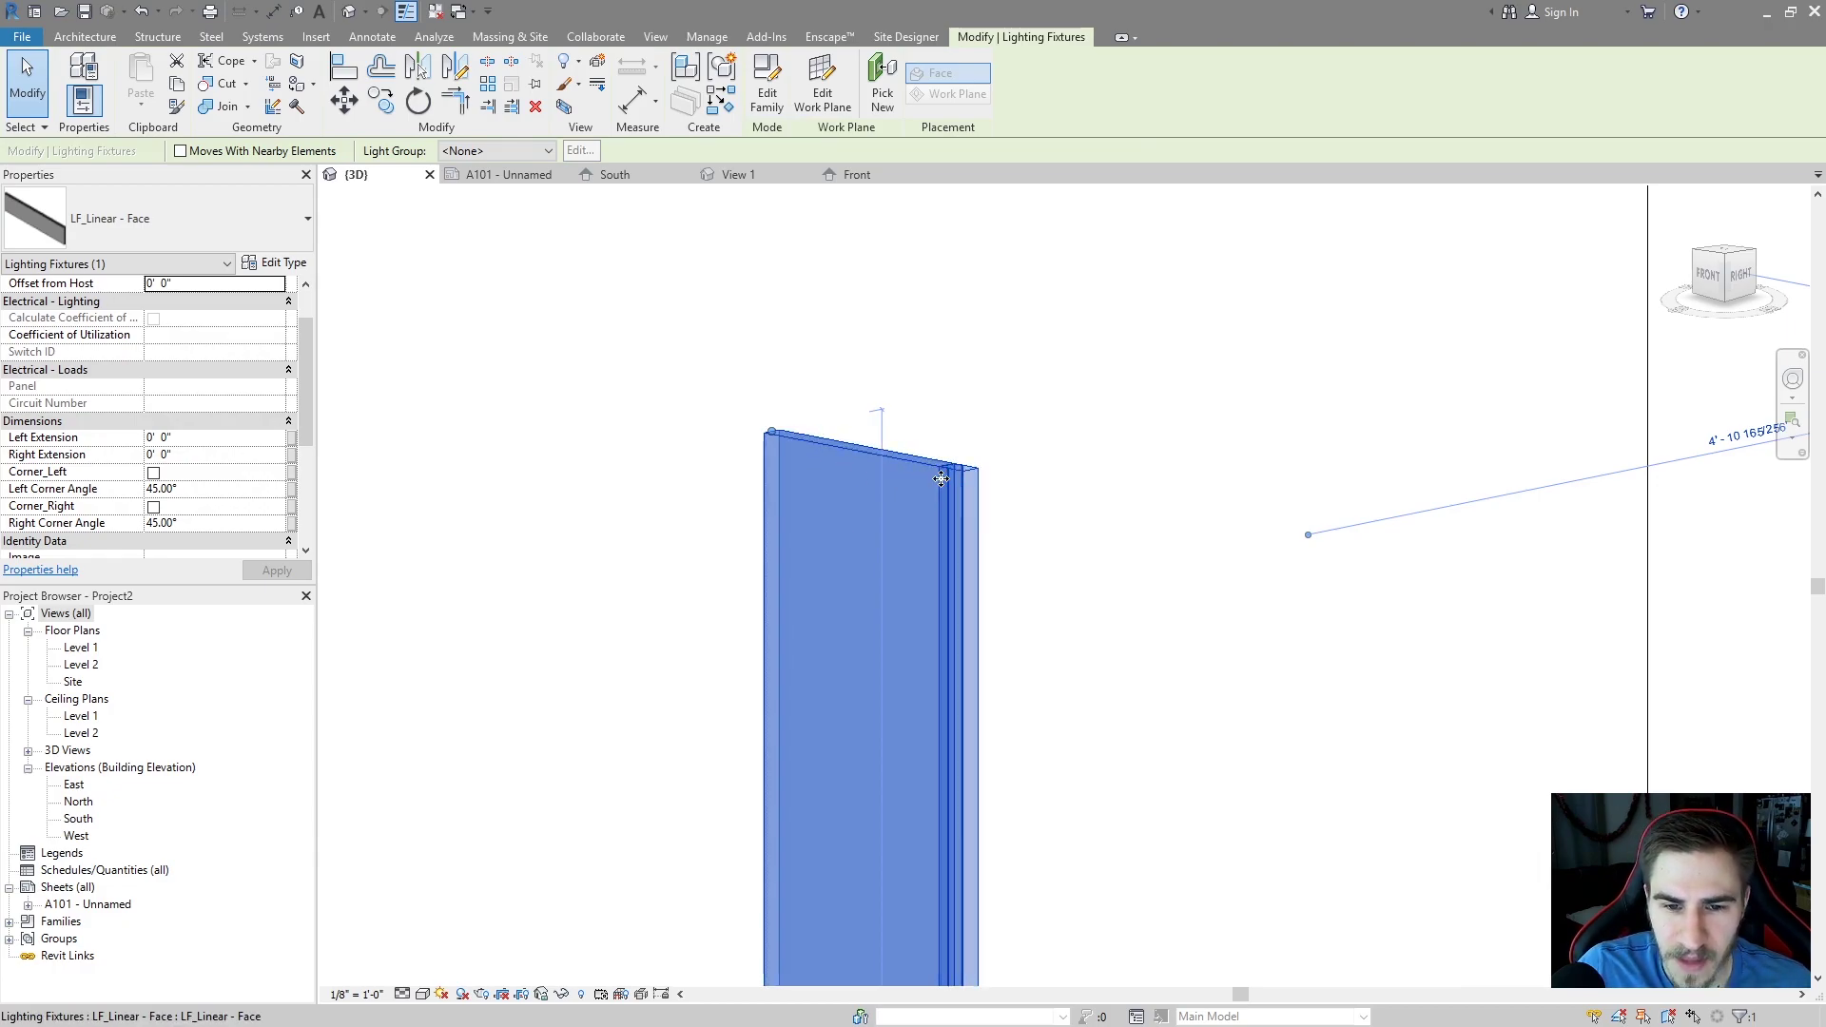
{"action": "scroll", "coordinate": [1002, 481], "scroll_direction": "down", "scroll_amount": 1}
{"action": "scroll", "coordinate": [995, 496], "scroll_direction": "down", "scroll_amount": 1}
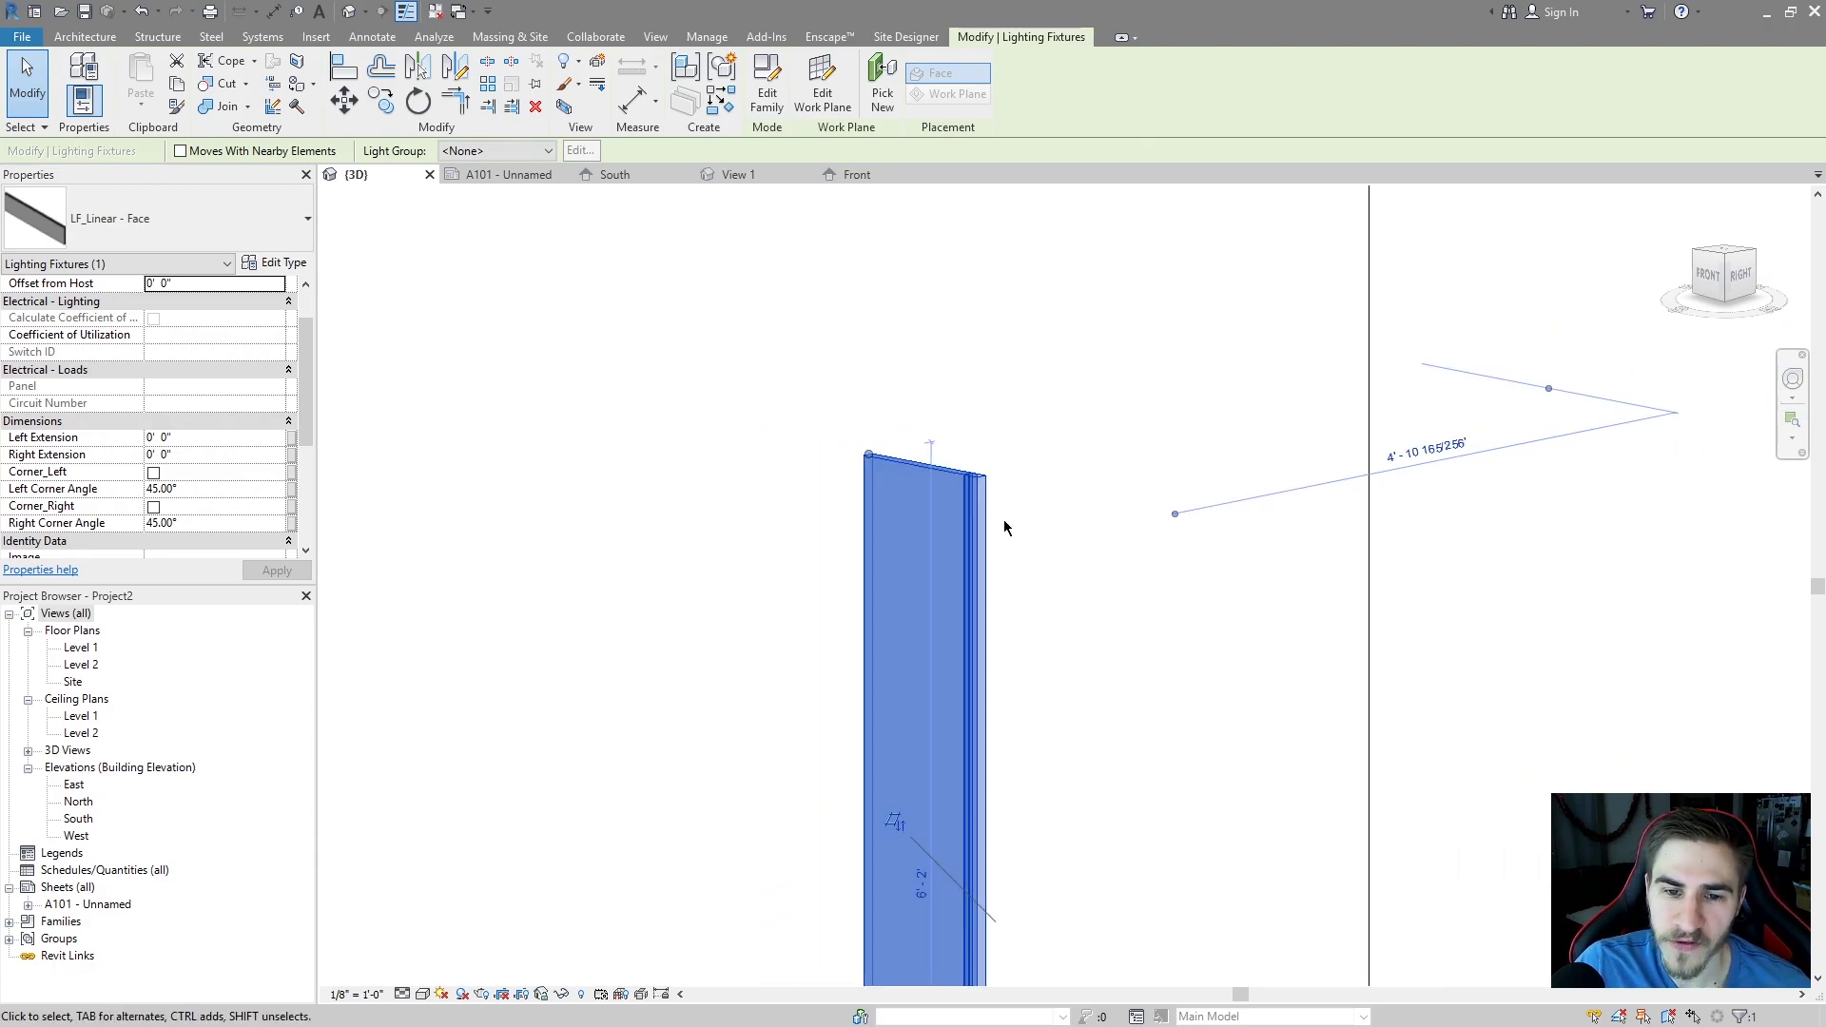
{"action": "key", "text": "Escape"}
{"action": "scroll", "coordinate": [976, 492], "scroll_direction": "down", "scroll_amount": 1}
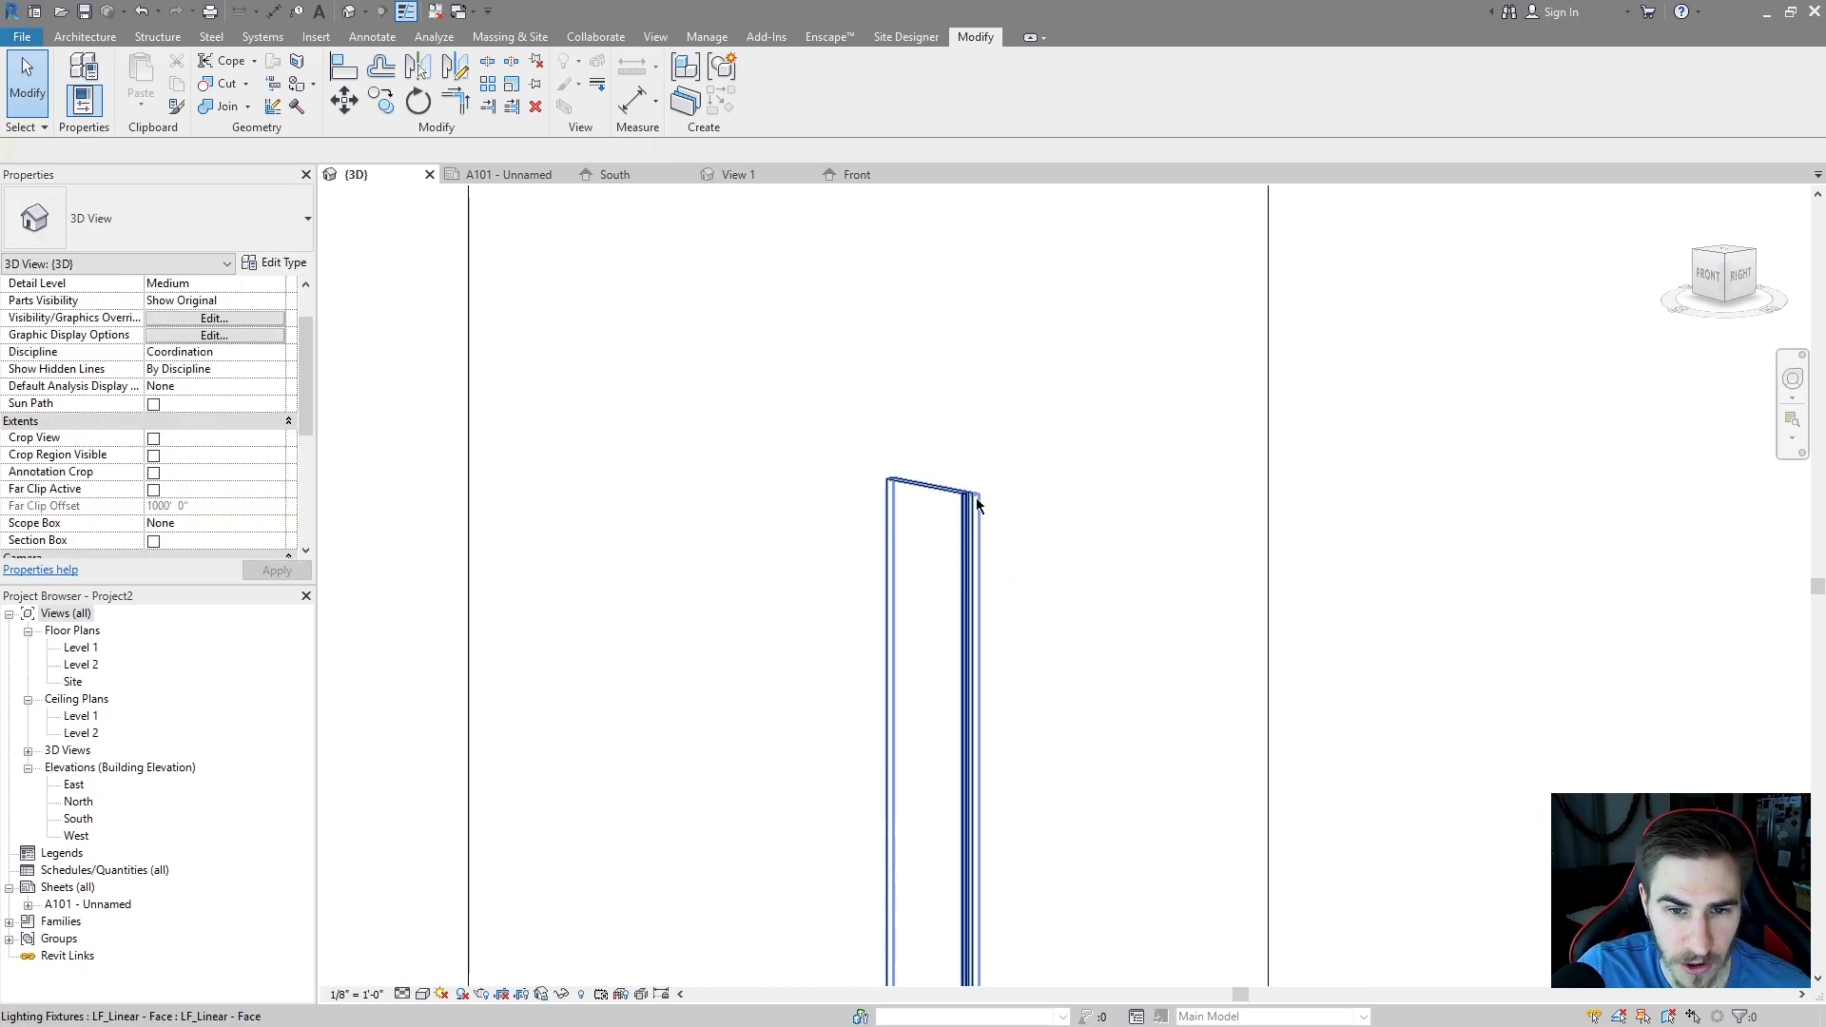
{"action": "middle_click_drag", "start_coordinate": [991, 563], "coordinate": [918, 501]}
{"action": "scroll", "coordinate": [972, 529], "scroll_direction": "down", "scroll_amount": 1}
{"action": "left_click", "coordinate": [958, 535]}
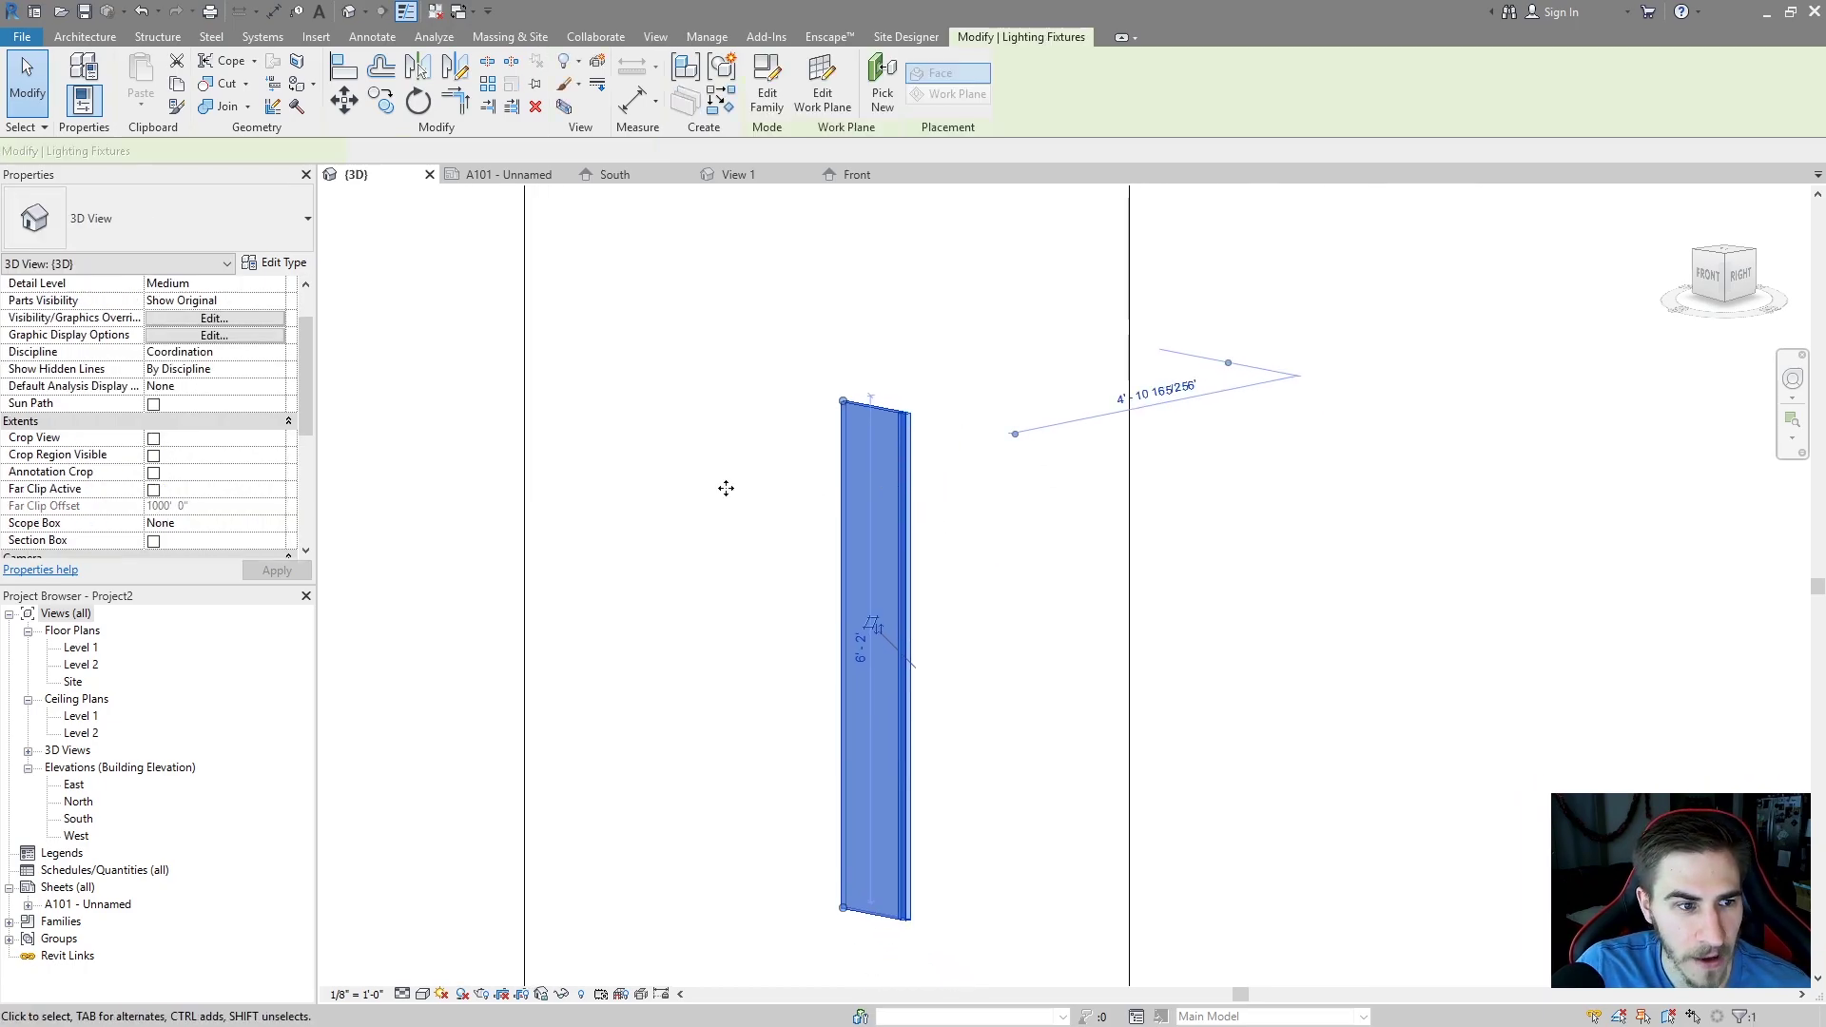
- Set the fixture's Left and Right Extension to 0' 6" each, then reselect it
{"action": "left_click", "coordinate": [211, 437]}
{"action": "type", "text": ".5"}
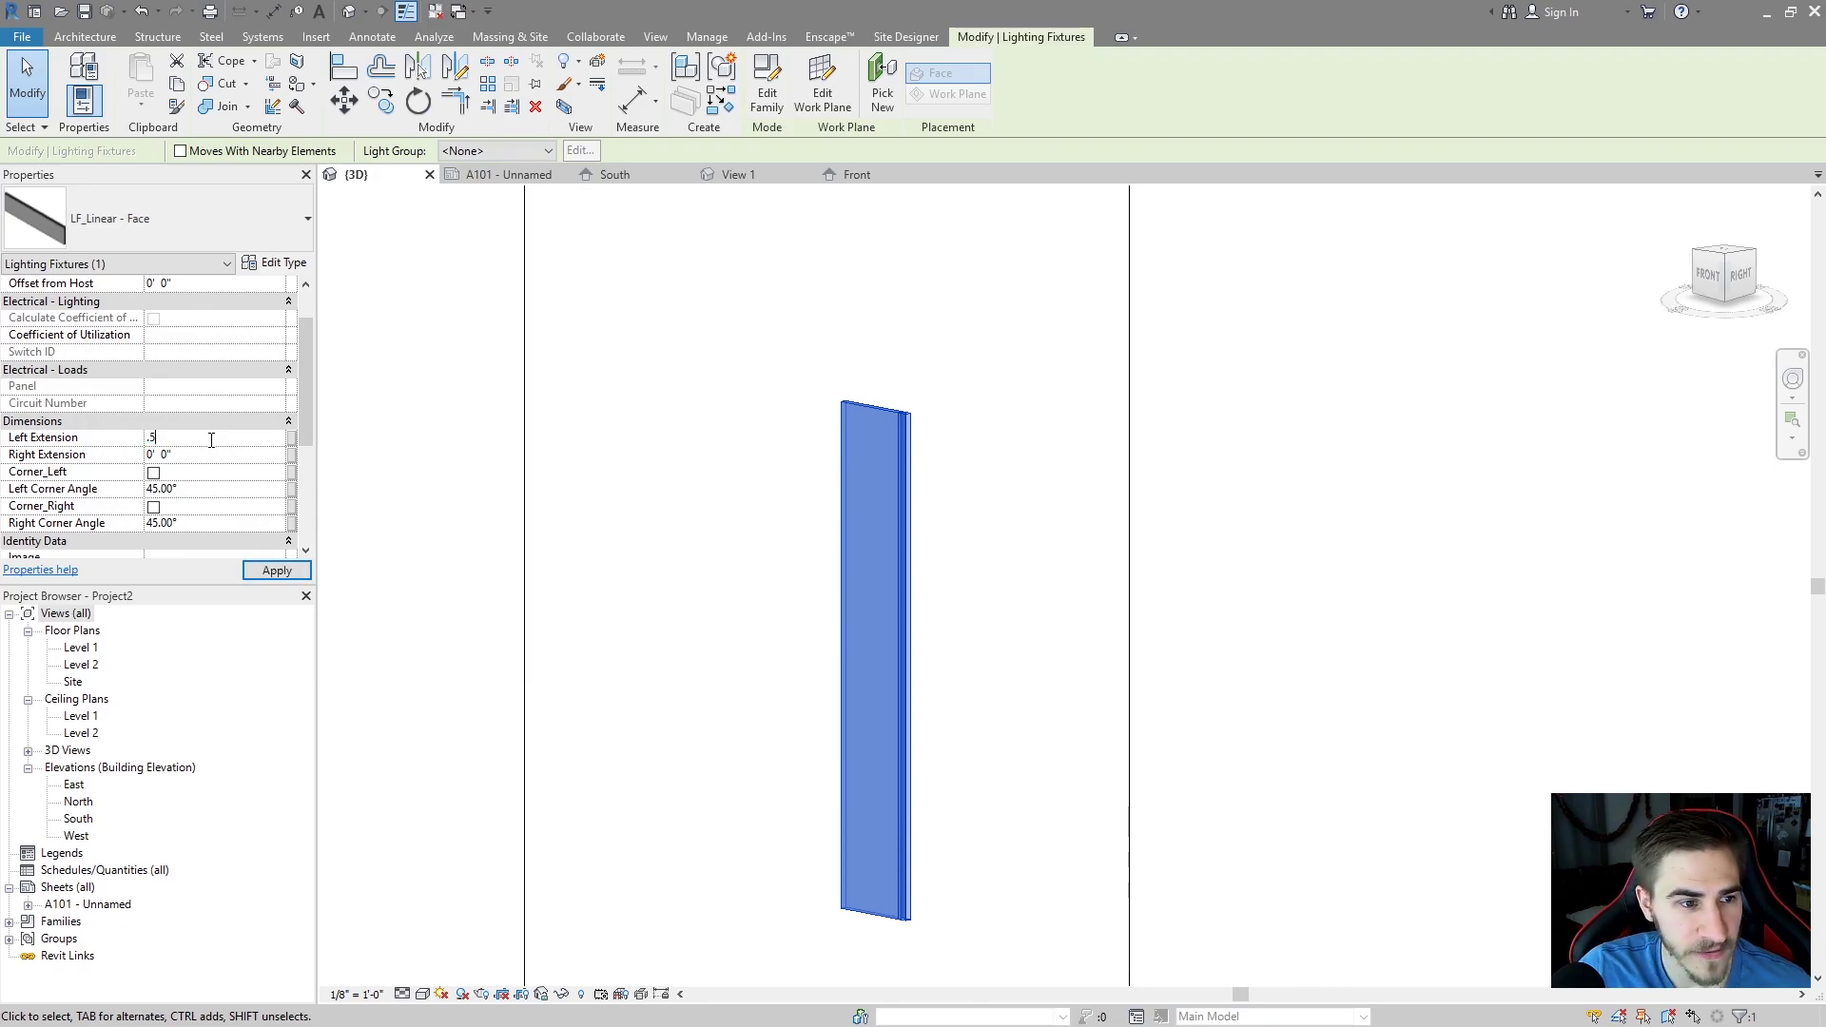
{"action": "key", "text": "Tab"}
{"action": "type", "text": ".5"}
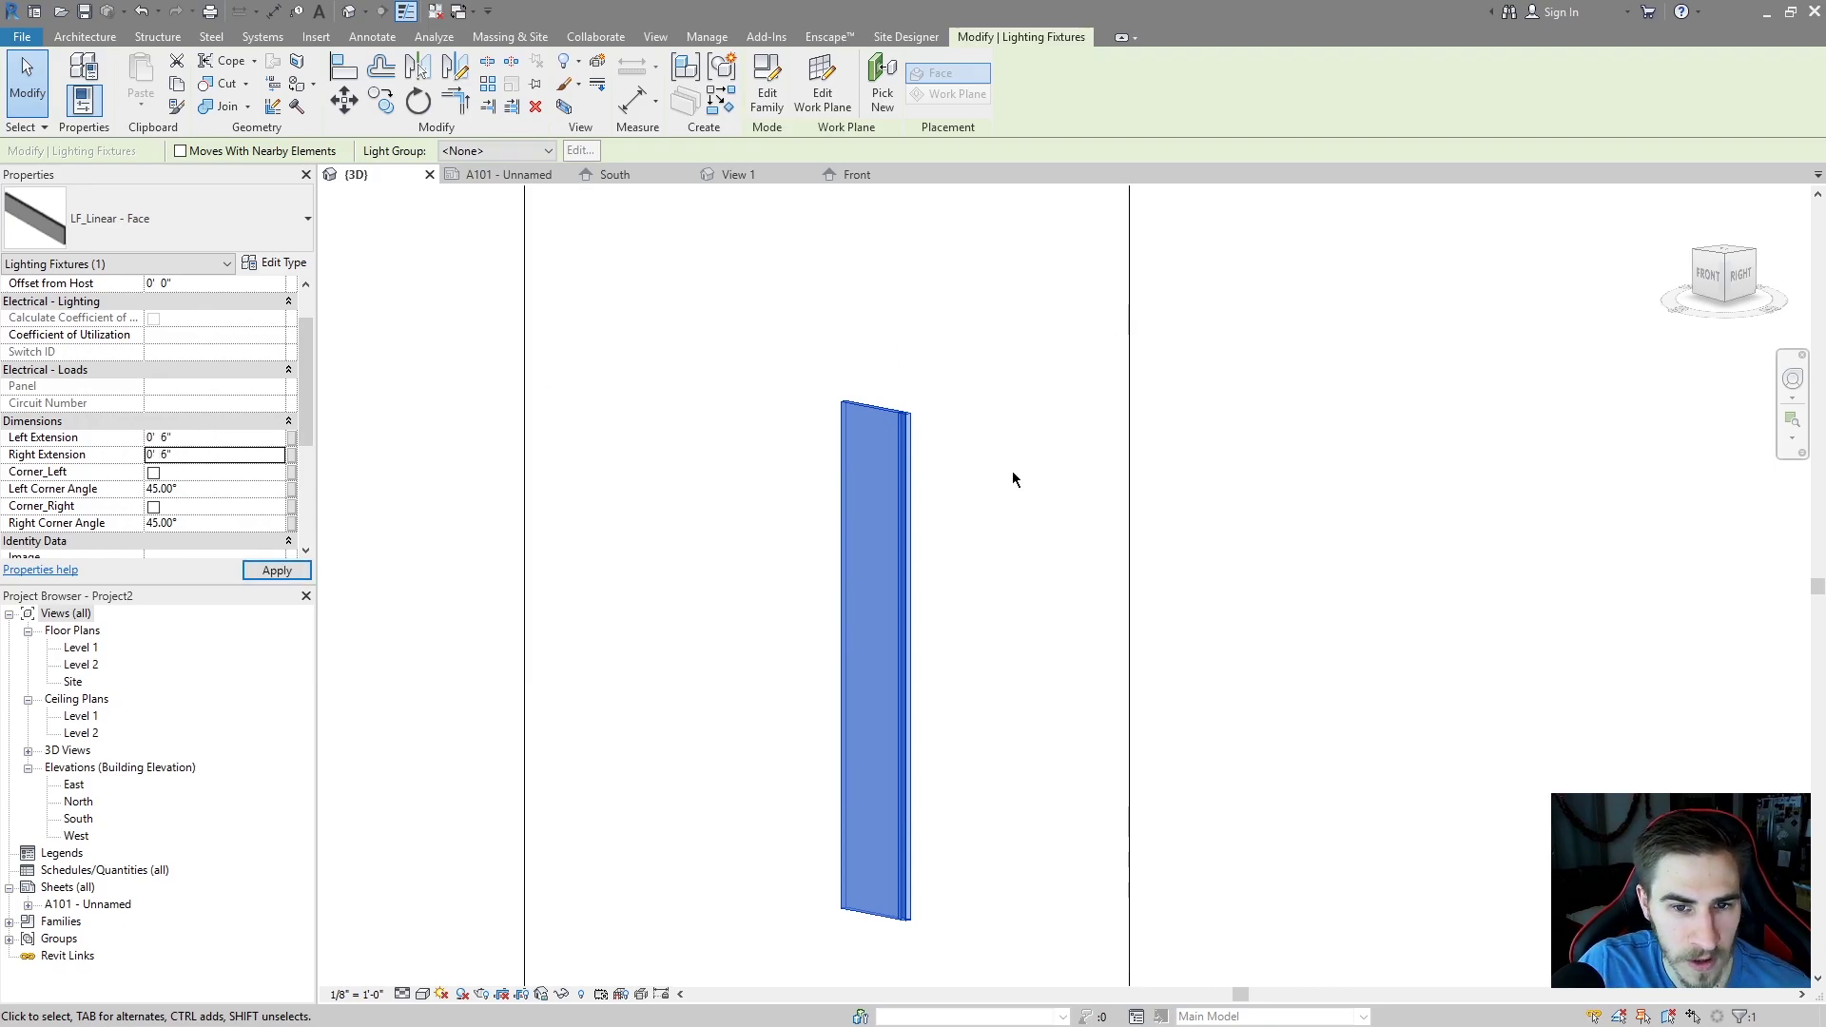
{"action": "left_click", "coordinate": [1252, 502]}
{"action": "scroll", "coordinate": [904, 428], "scroll_direction": "up", "scroll_amount": 4}
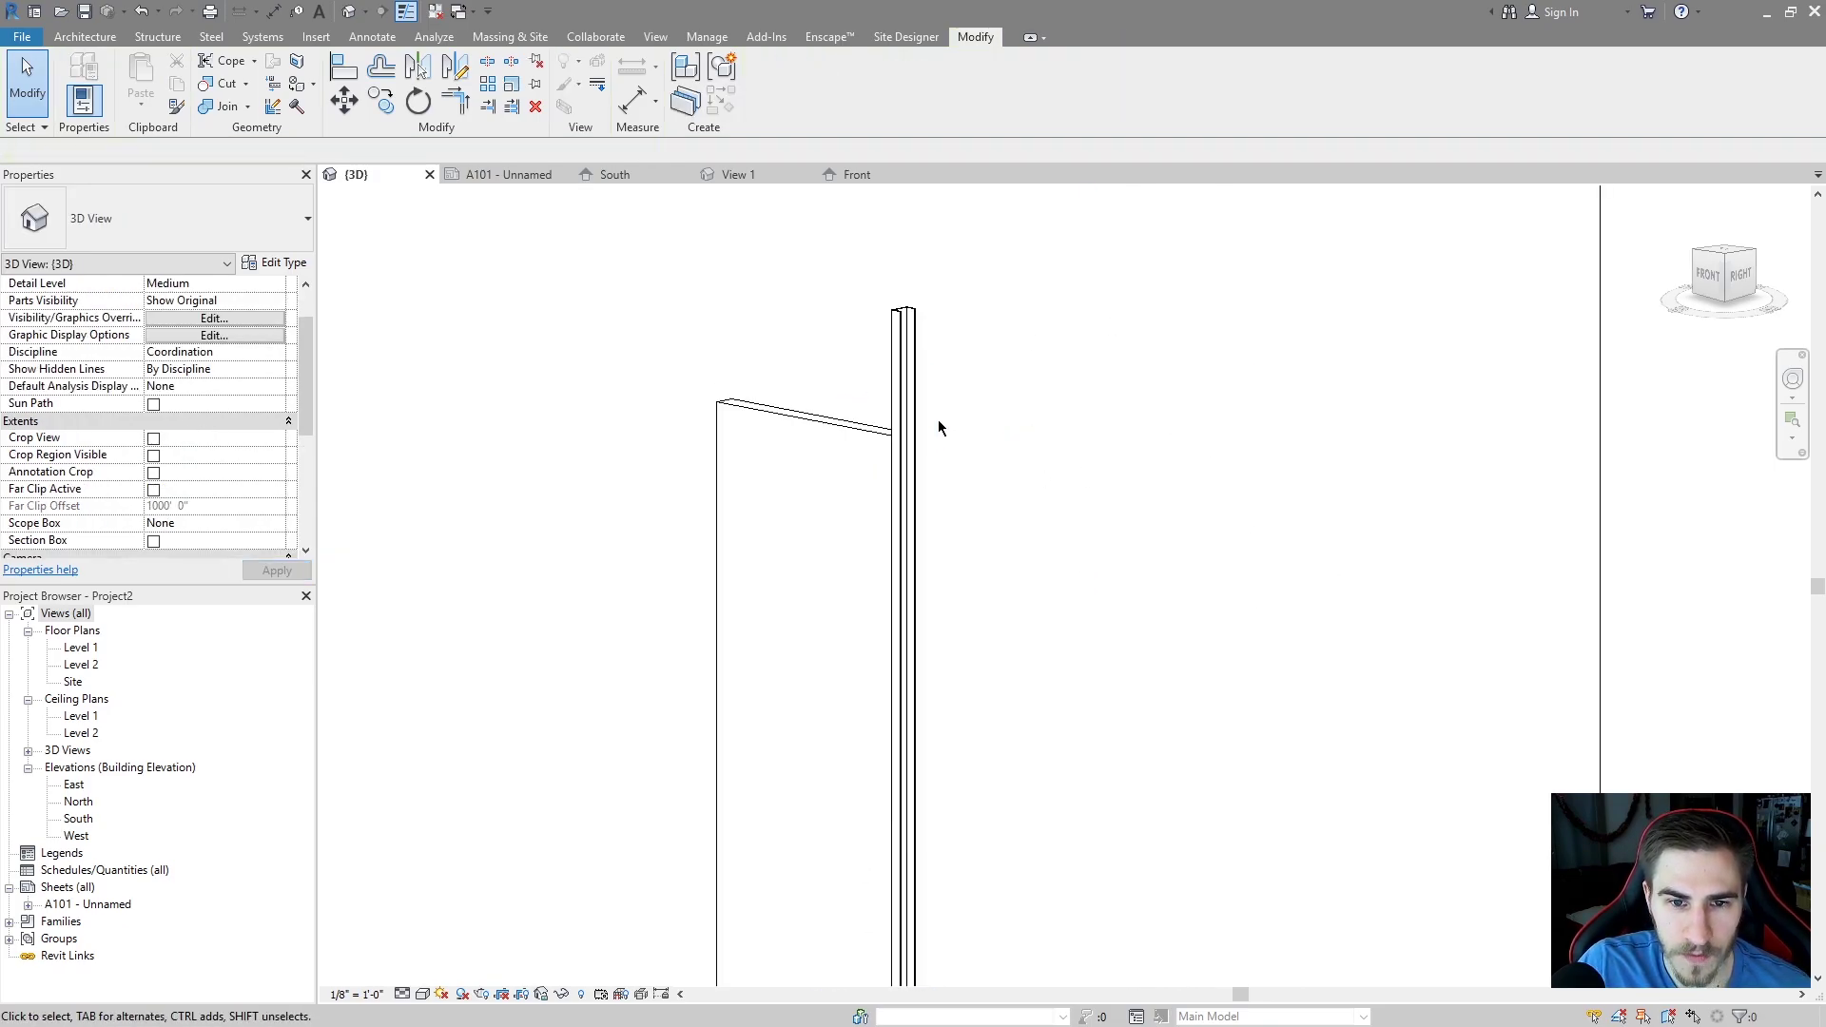
{"action": "scroll", "coordinate": [905, 398], "scroll_direction": "down", "scroll_amount": 3}
{"action": "left_click", "coordinate": [914, 377]}
{"action": "scroll", "coordinate": [914, 377], "scroll_direction": "down", "scroll_amount": 3}
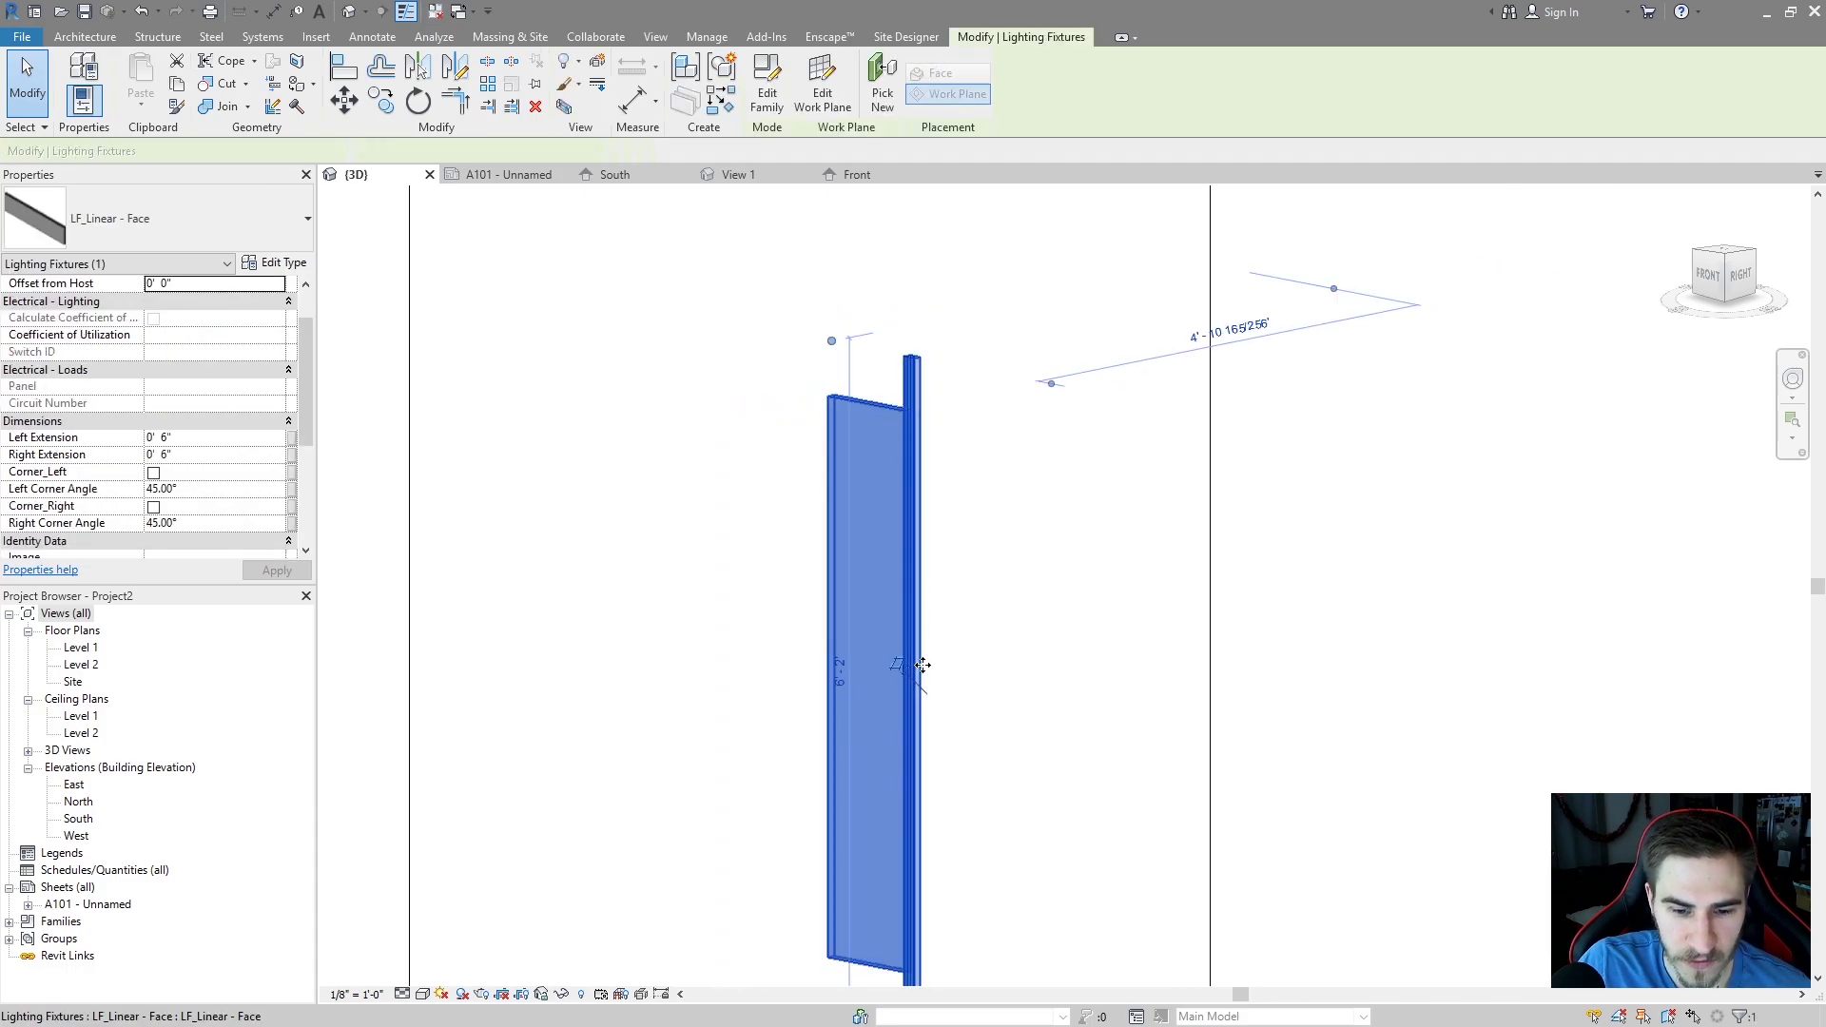
{"action": "scroll", "coordinate": [824, 344], "scroll_direction": "down", "scroll_amount": 1}
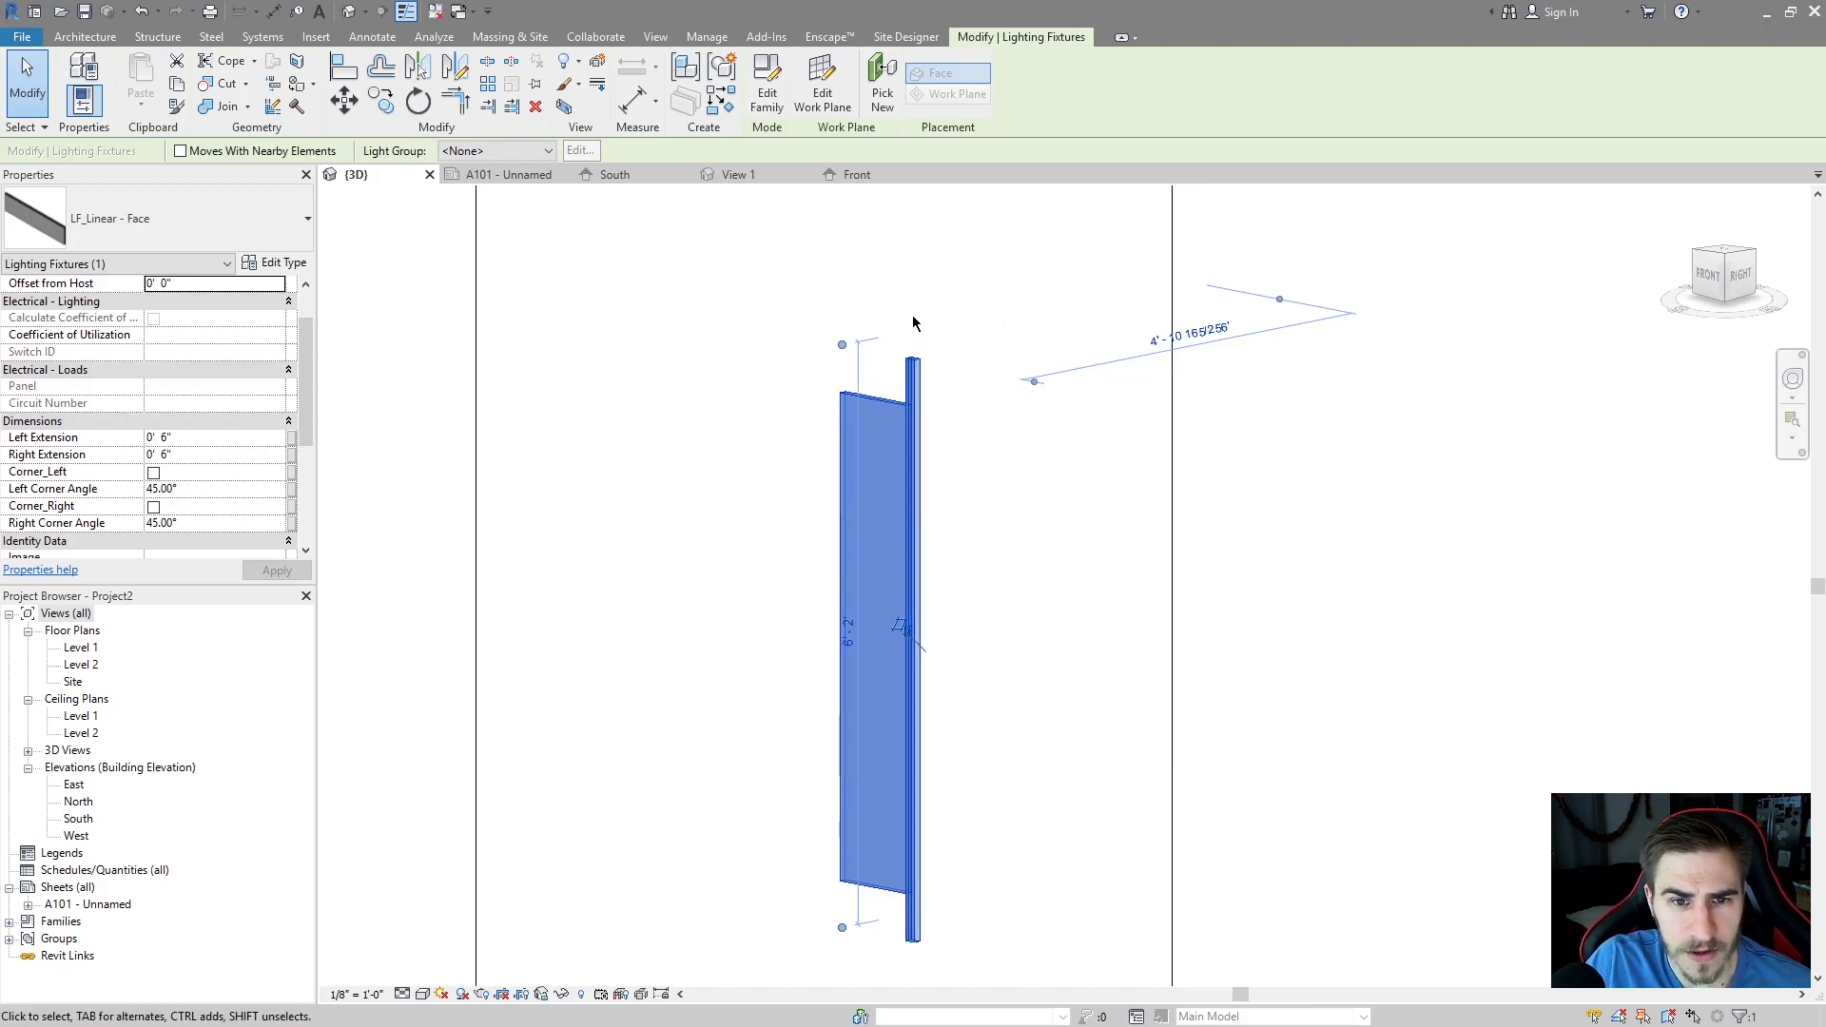
{"action": "left_click", "coordinate": [193, 438]}
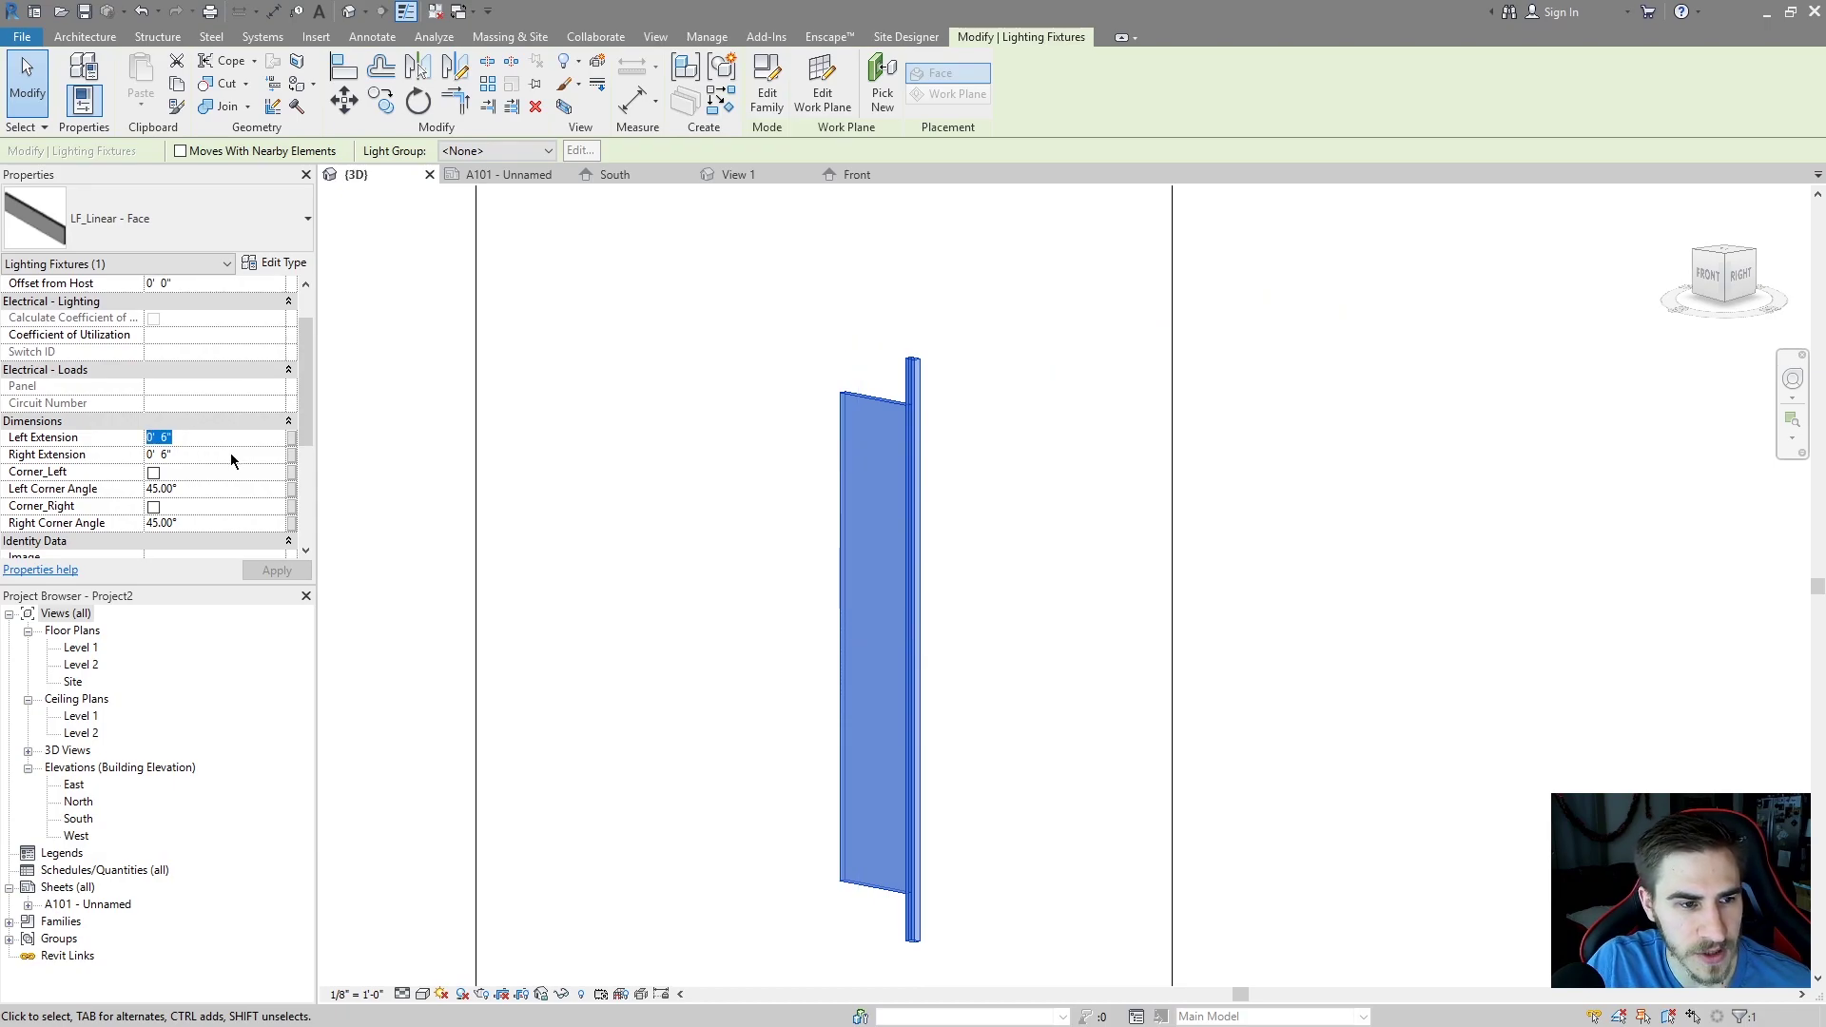
{"action": "scroll", "coordinate": [231, 460], "scroll_direction": "up", "scroll_amount": 1}
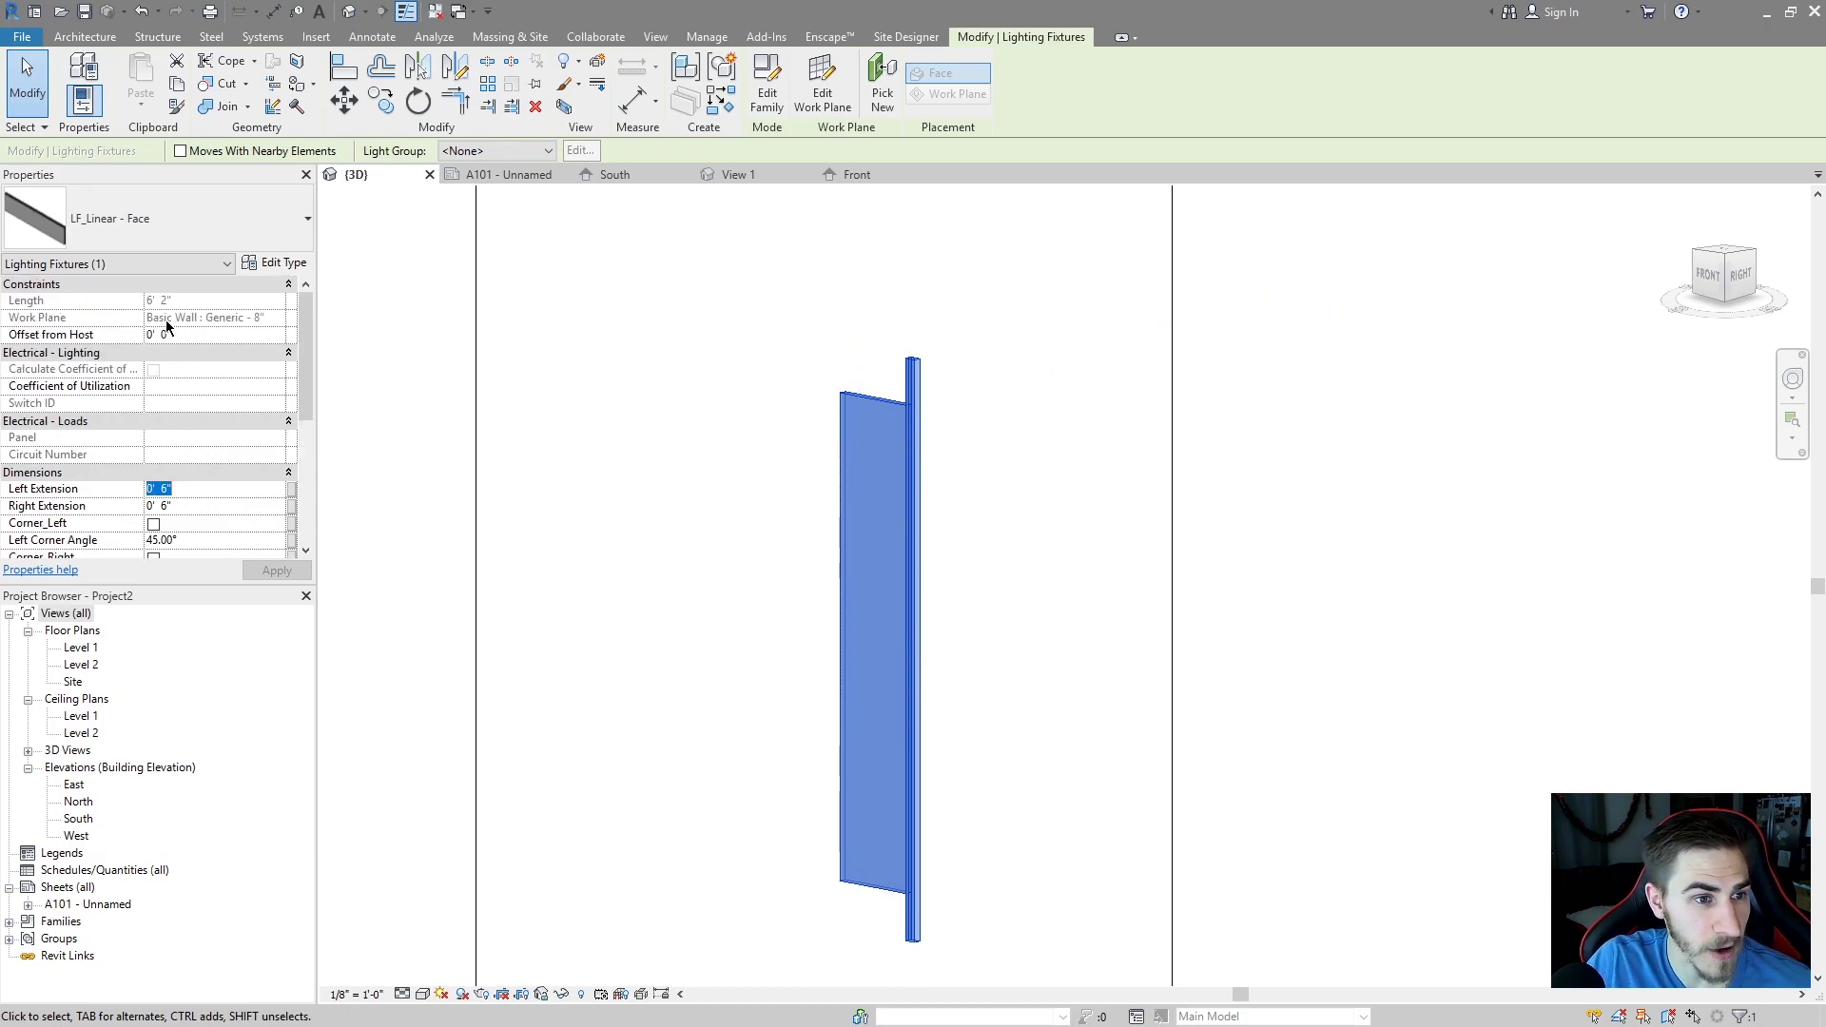
{"action": "type", "text": "8"}
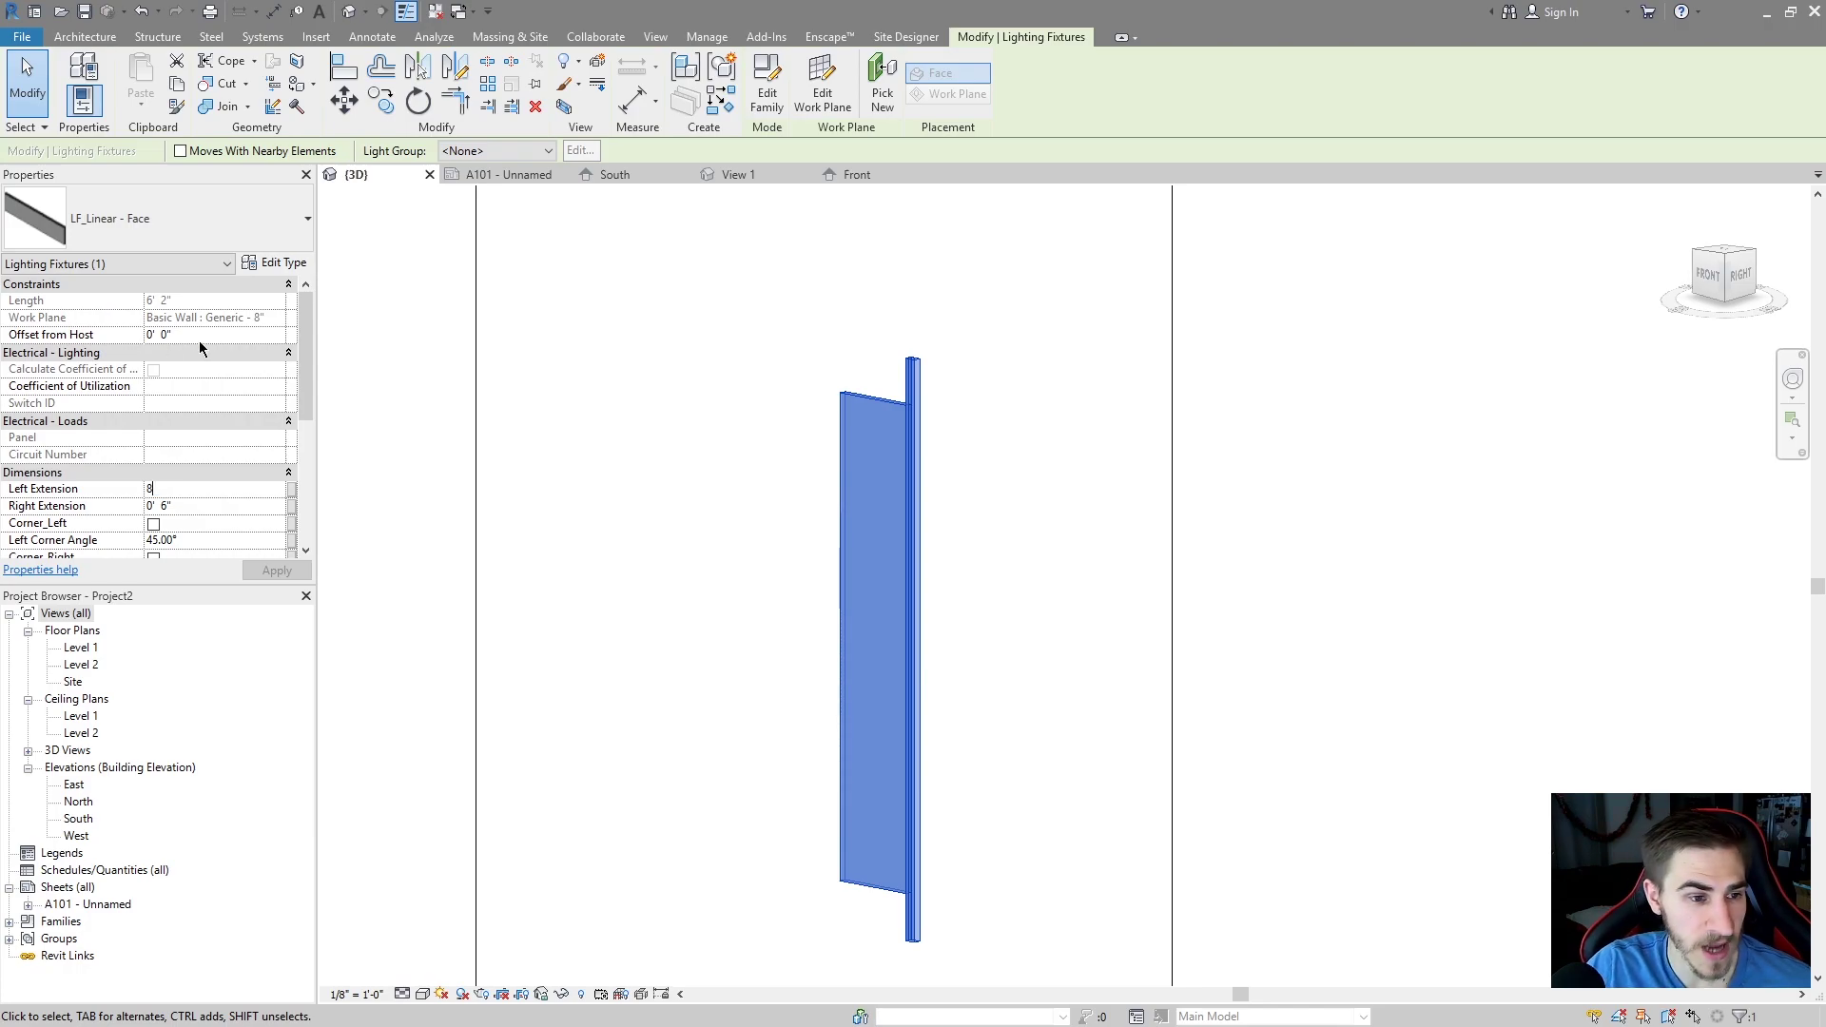
{"action": "scroll", "coordinate": [1037, 392], "scroll_direction": "down", "scroll_amount": 5}
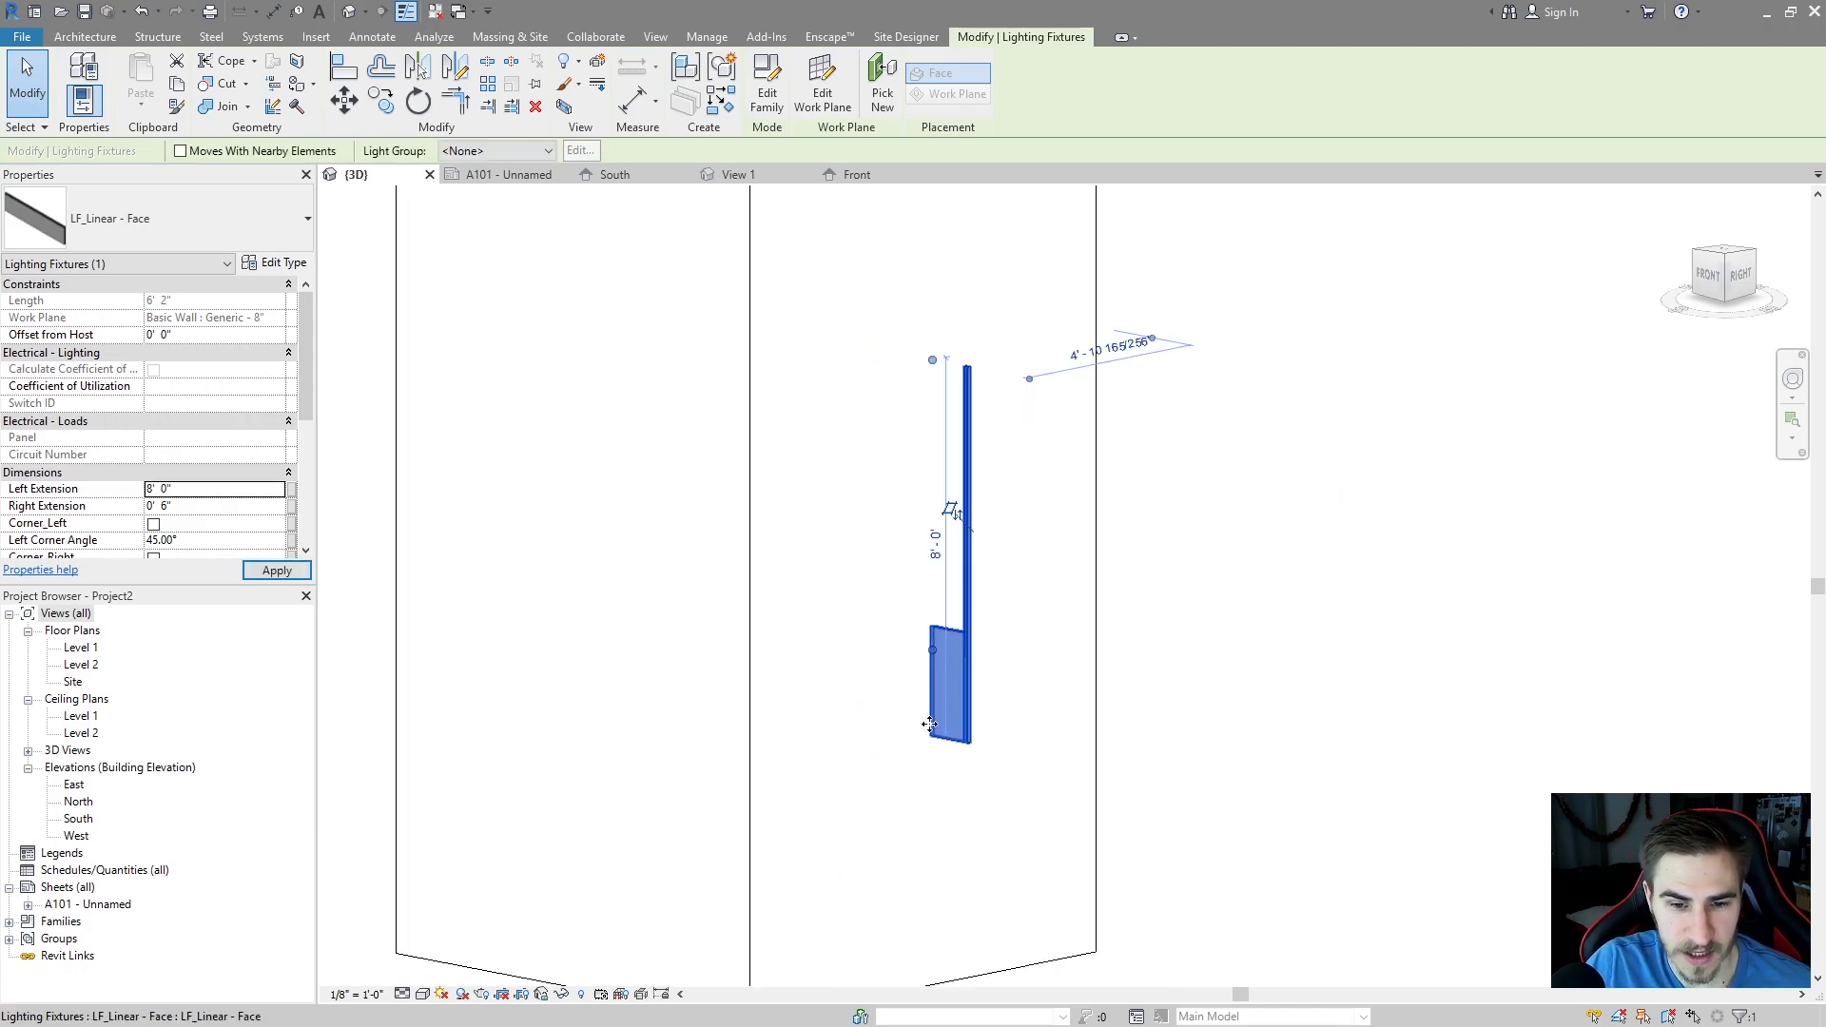
{"action": "left_click", "coordinate": [1181, 637]}
{"action": "scroll", "coordinate": [1025, 618], "scroll_direction": "up", "scroll_amount": 4}
{"action": "left_click", "coordinate": [938, 646]}
{"action": "scroll", "coordinate": [986, 602], "scroll_direction": "down", "scroll_amount": 1}
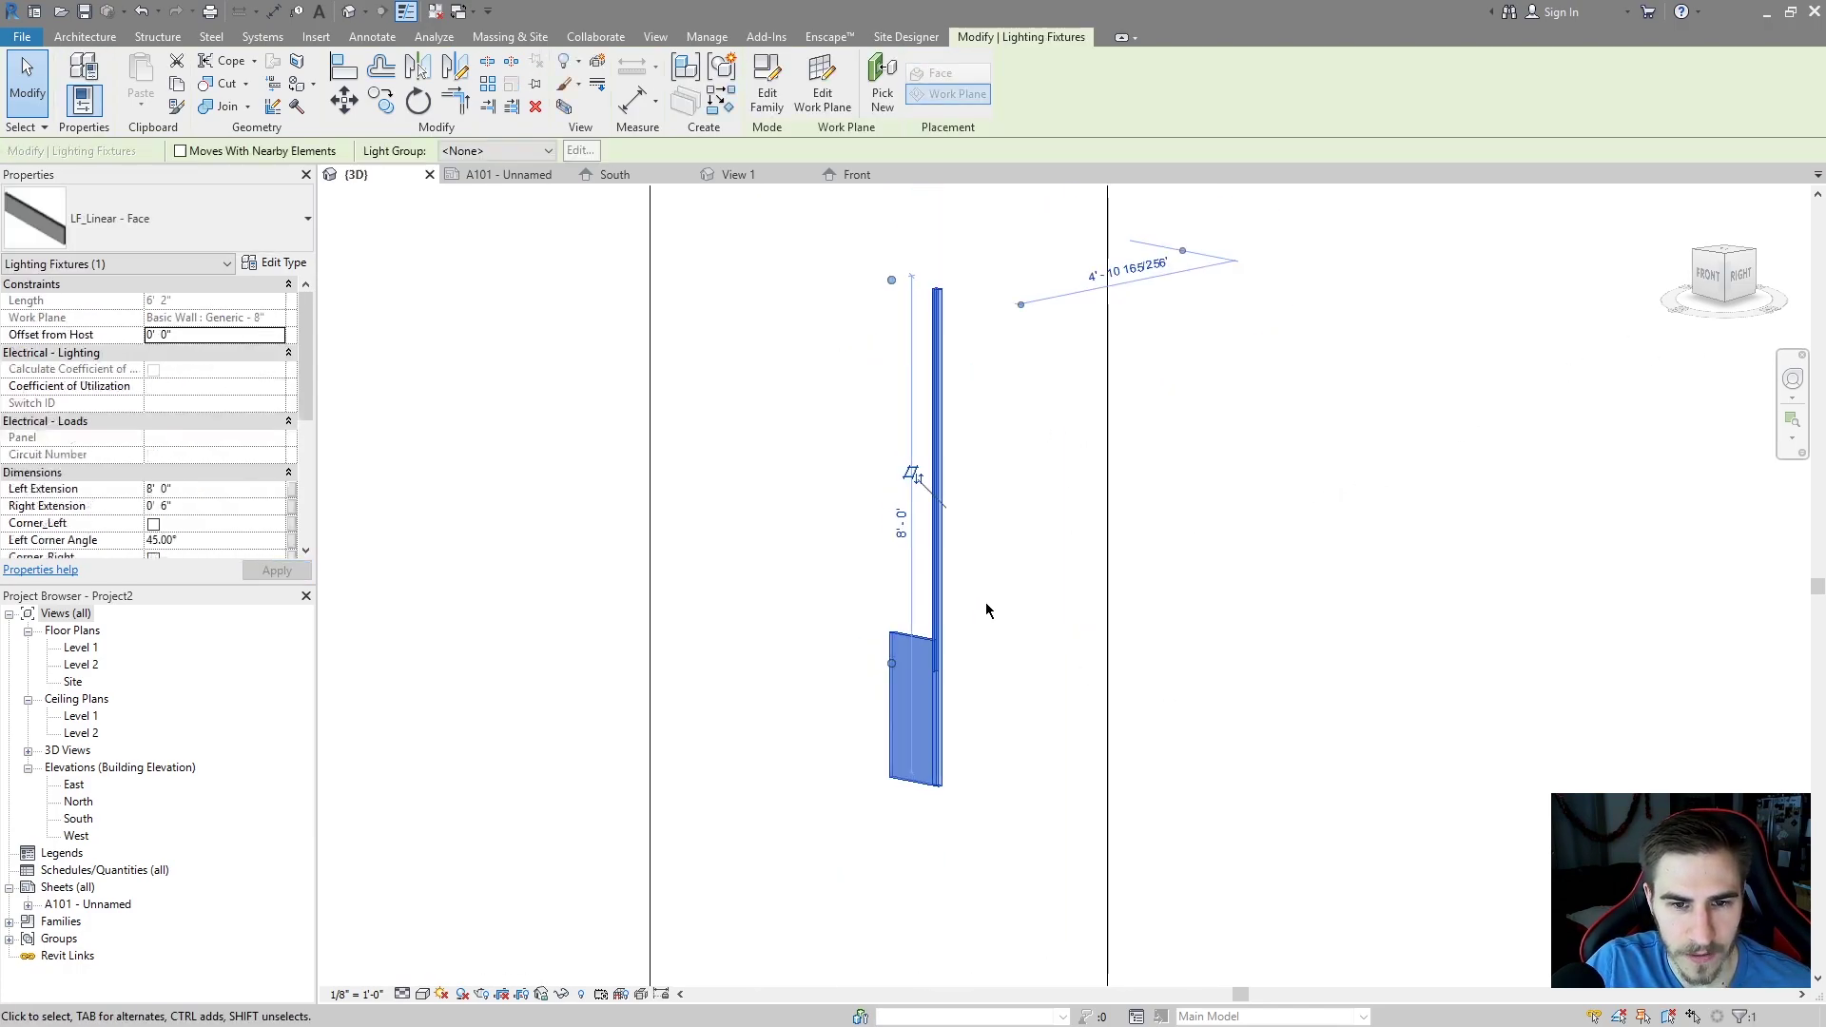
{"action": "middle_click_drag", "start_coordinate": [985, 602], "coordinate": [966, 677]}
{"action": "key", "text": "ctrl+z"}
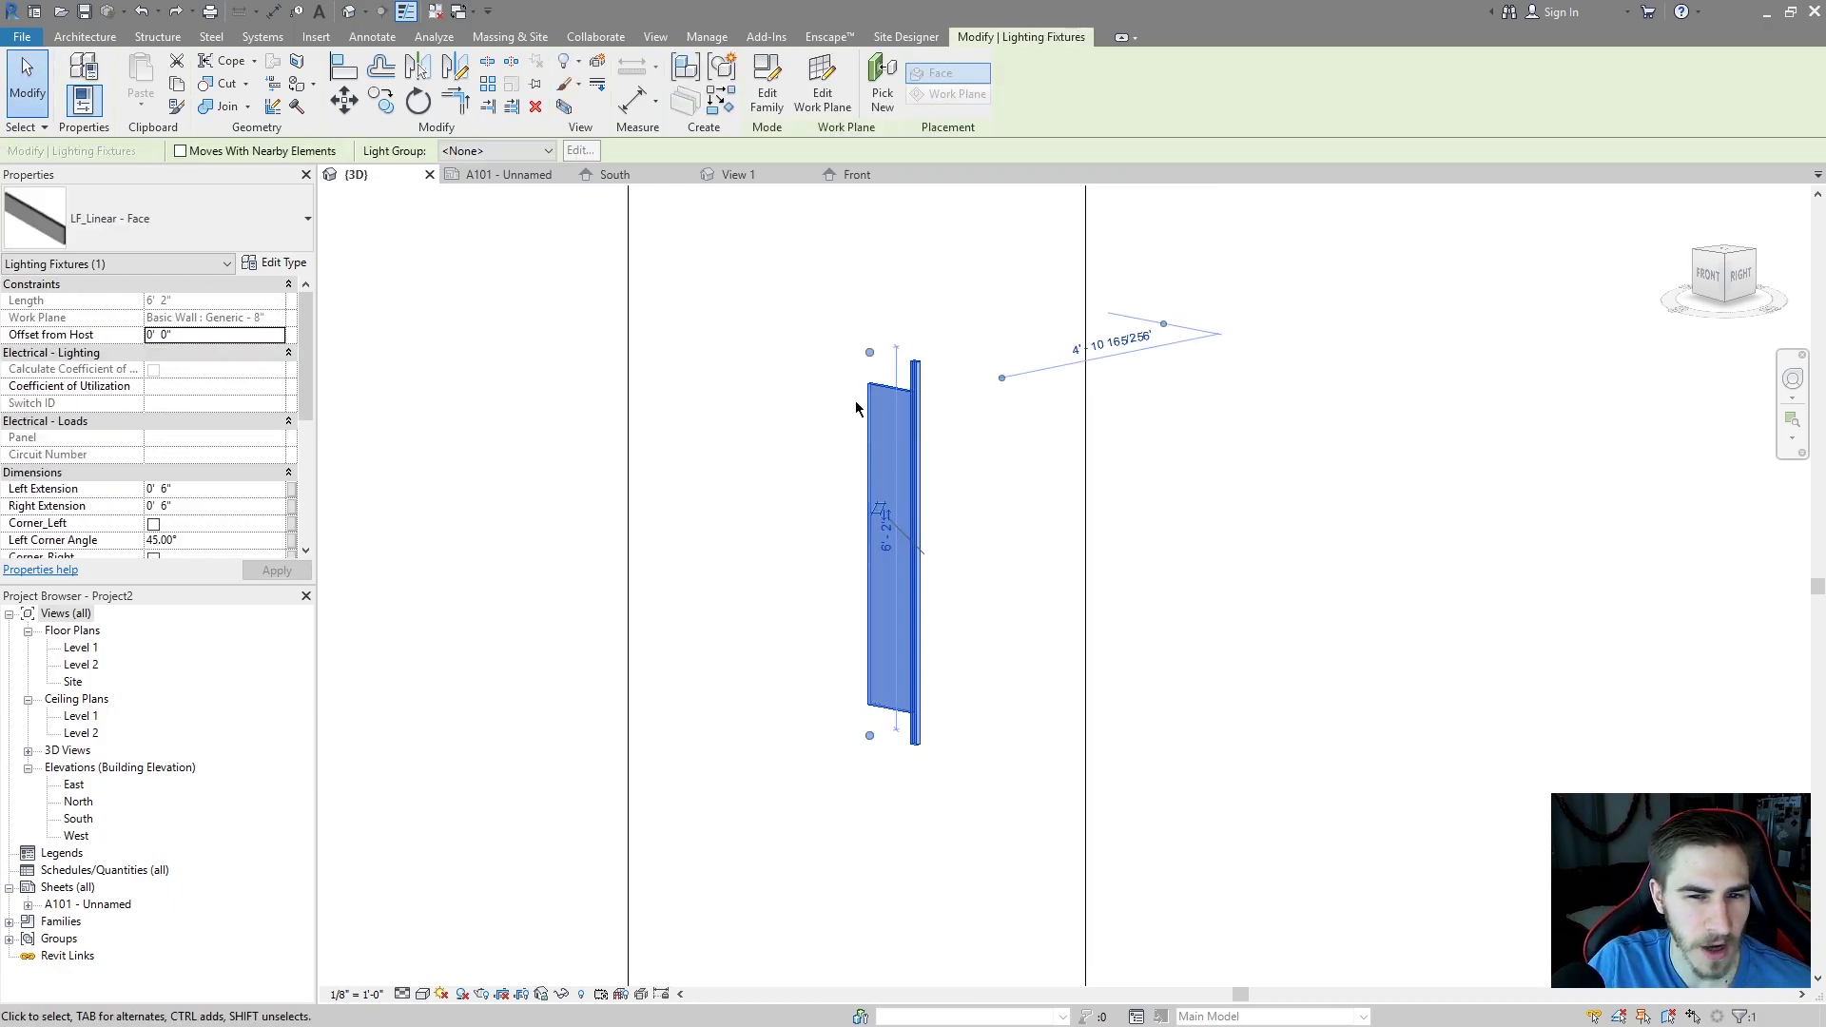
- Frame the fixture in the view and change its Left Extension to 0' 0"
{"action": "scroll", "coordinate": [931, 391], "scroll_direction": "up", "scroll_amount": 1}
{"action": "scroll", "coordinate": [938, 483], "scroll_direction": "up", "scroll_amount": 1}
{"action": "middle_click_drag", "start_coordinate": [938, 483], "coordinate": [929, 494]}
{"action": "scroll", "coordinate": [909, 576], "scroll_direction": "down", "scroll_amount": 3}
{"action": "scroll", "coordinate": [904, 513], "scroll_direction": "up", "scroll_amount": 2}
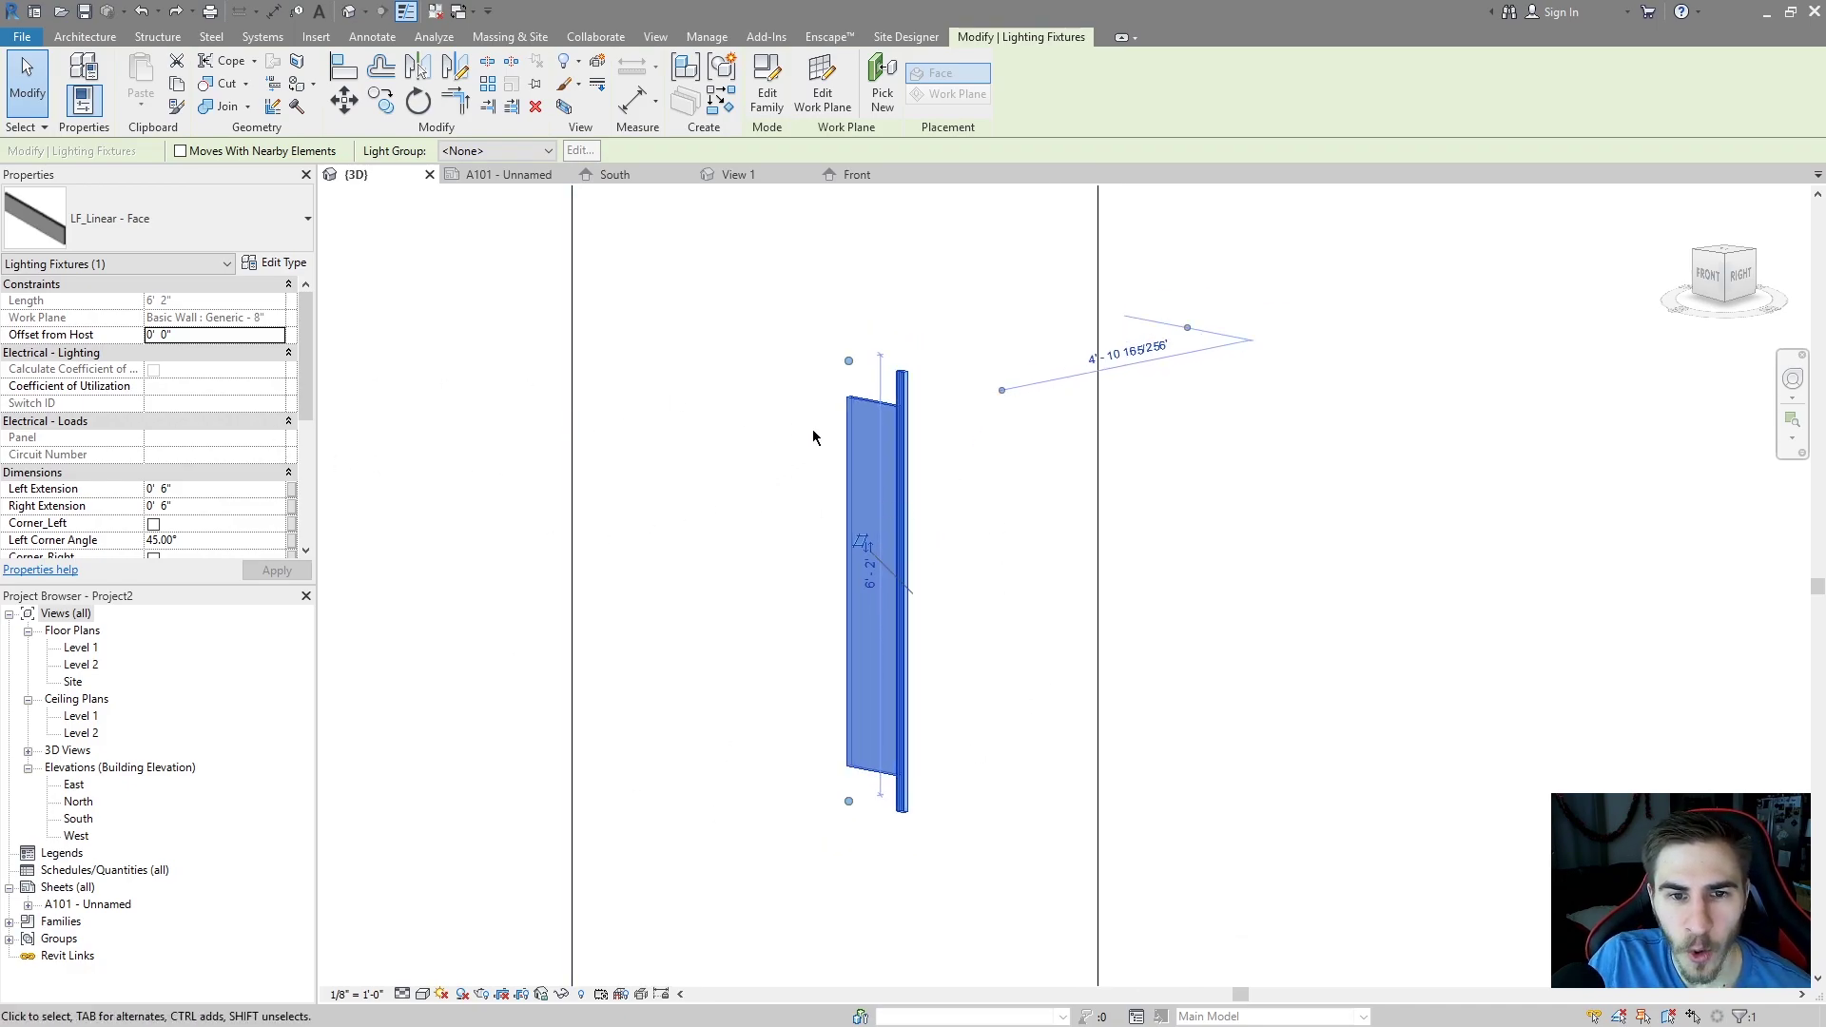
{"action": "scroll", "coordinate": [879, 404], "scroll_direction": "up", "scroll_amount": 3}
{"action": "scroll", "coordinate": [730, 576], "scroll_direction": "down", "scroll_amount": 3}
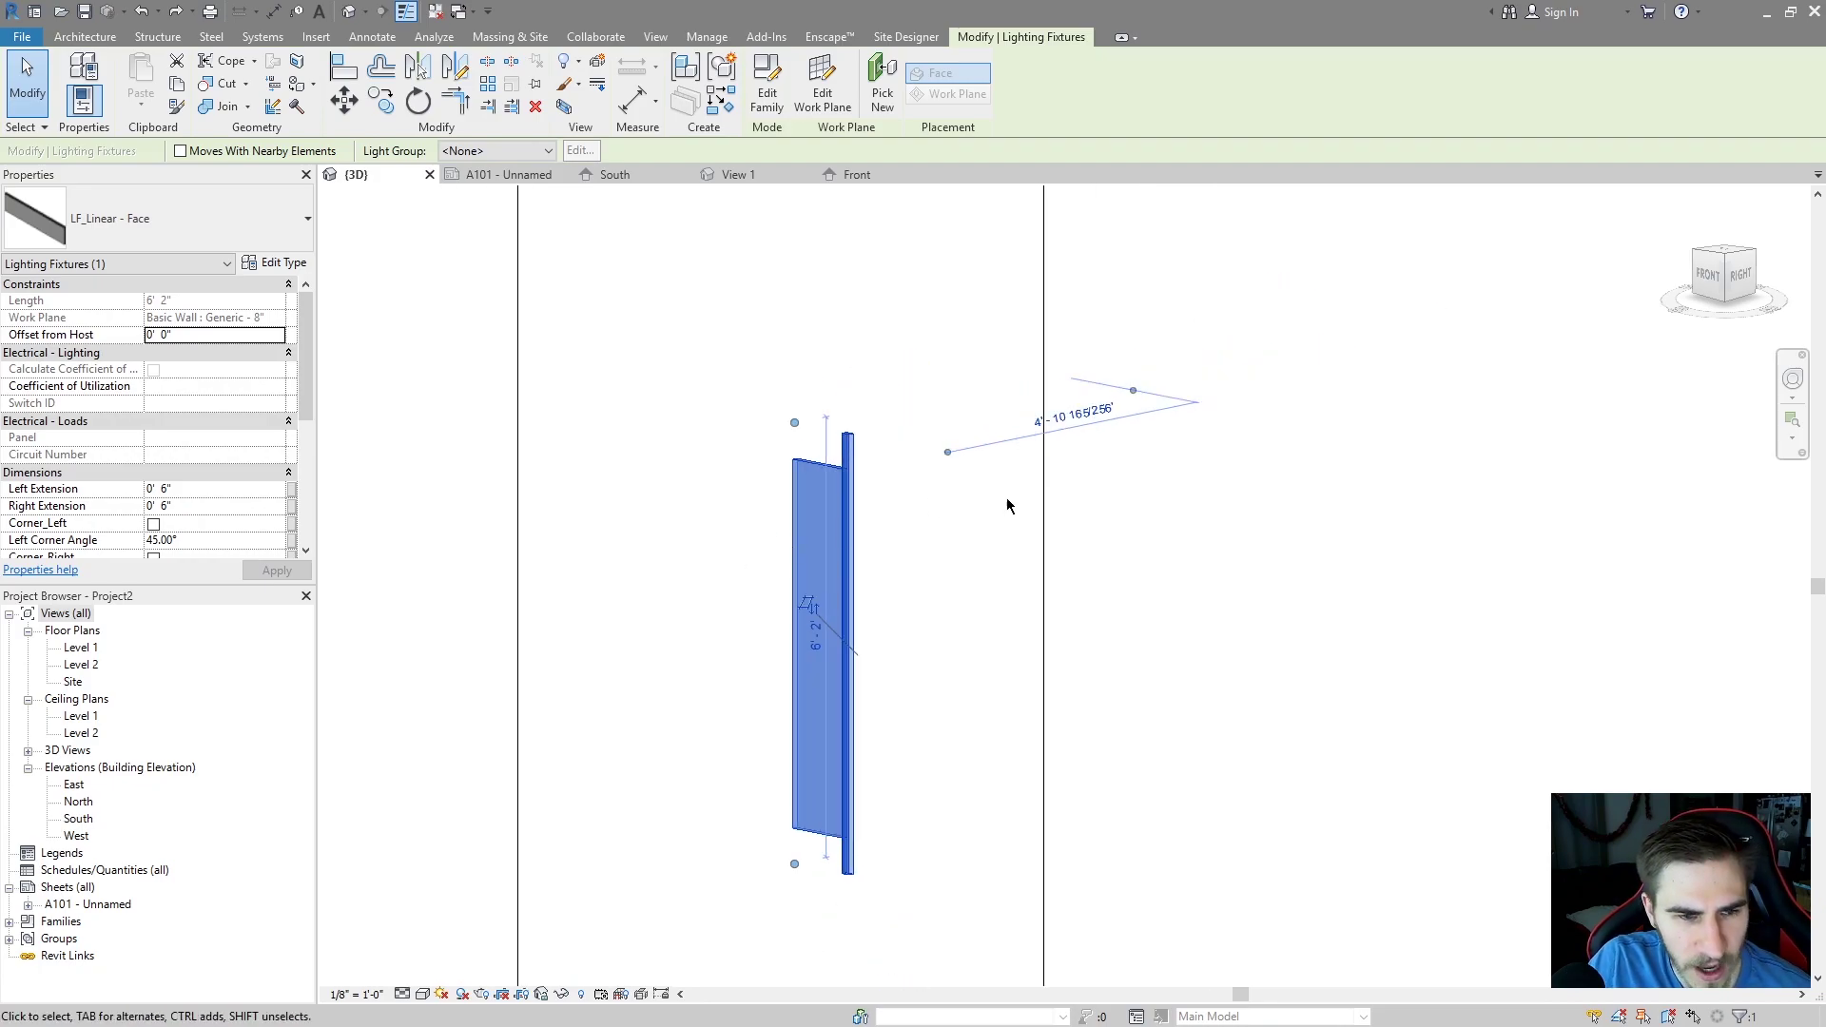
{"action": "scroll", "coordinate": [872, 473], "scroll_direction": "down", "scroll_amount": 2}
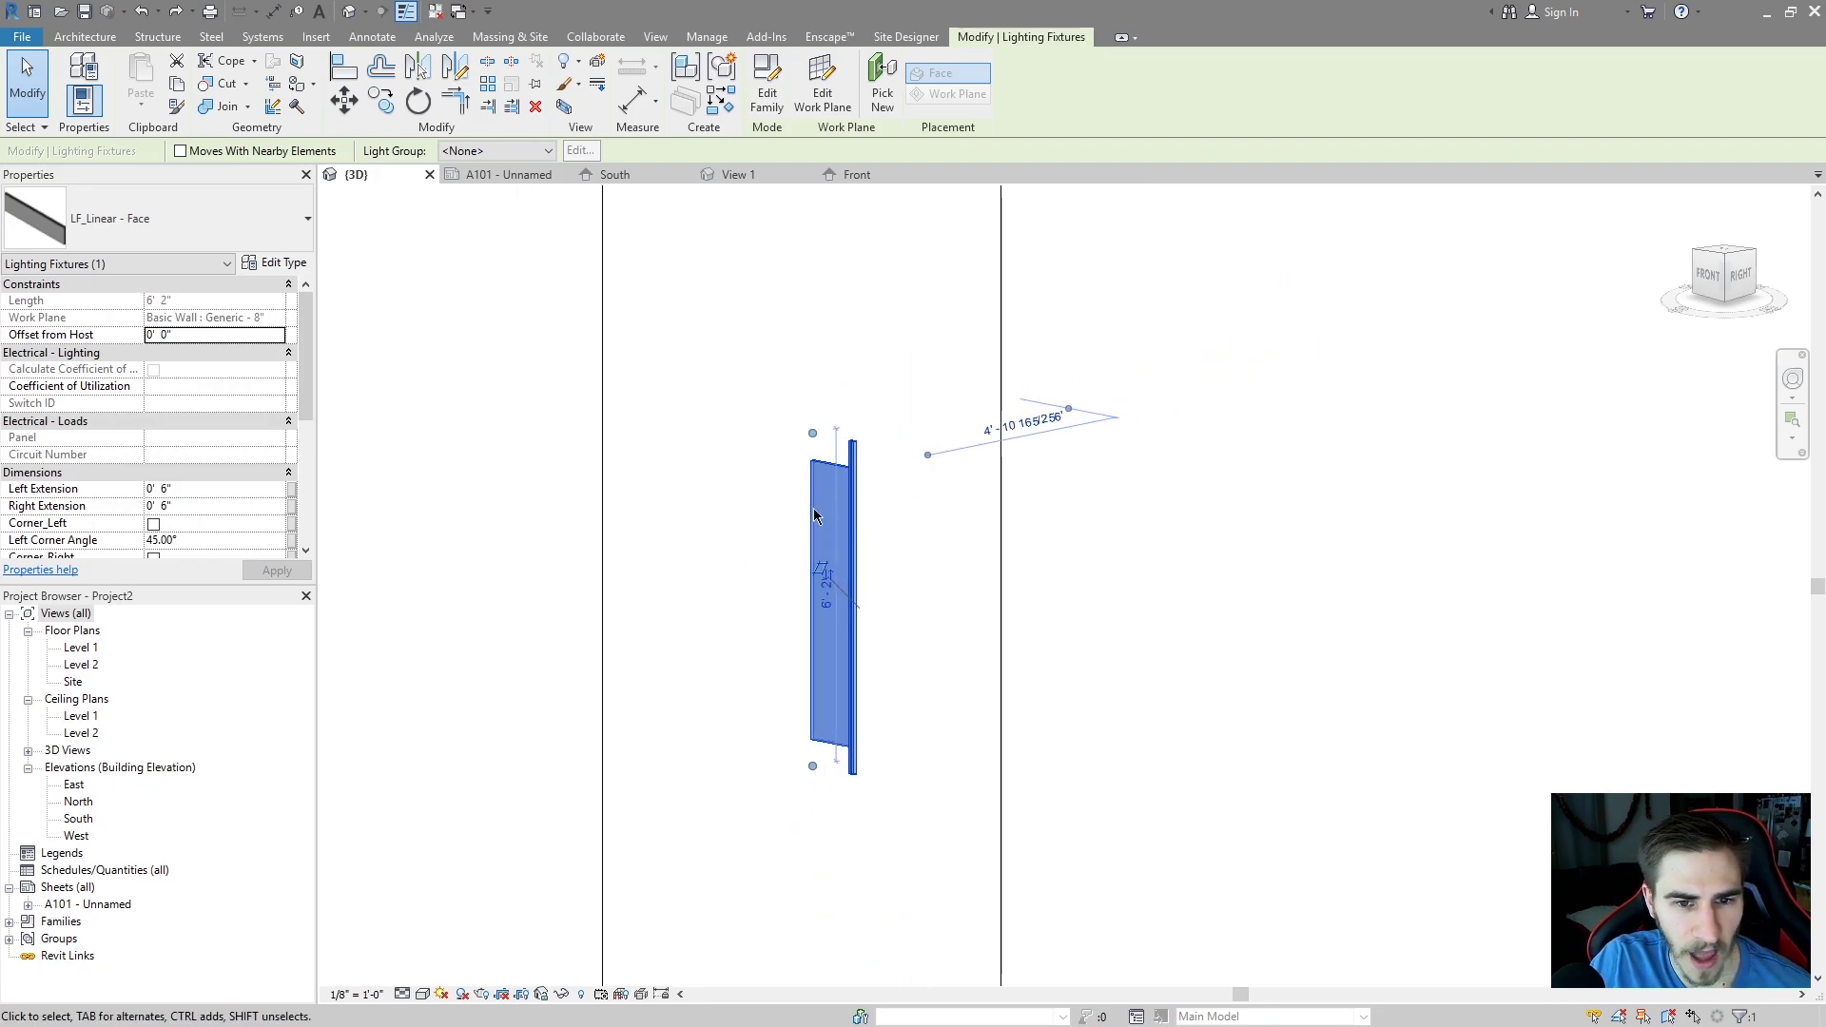
{"action": "scroll", "coordinate": [843, 609], "scroll_direction": "up", "scroll_amount": 2}
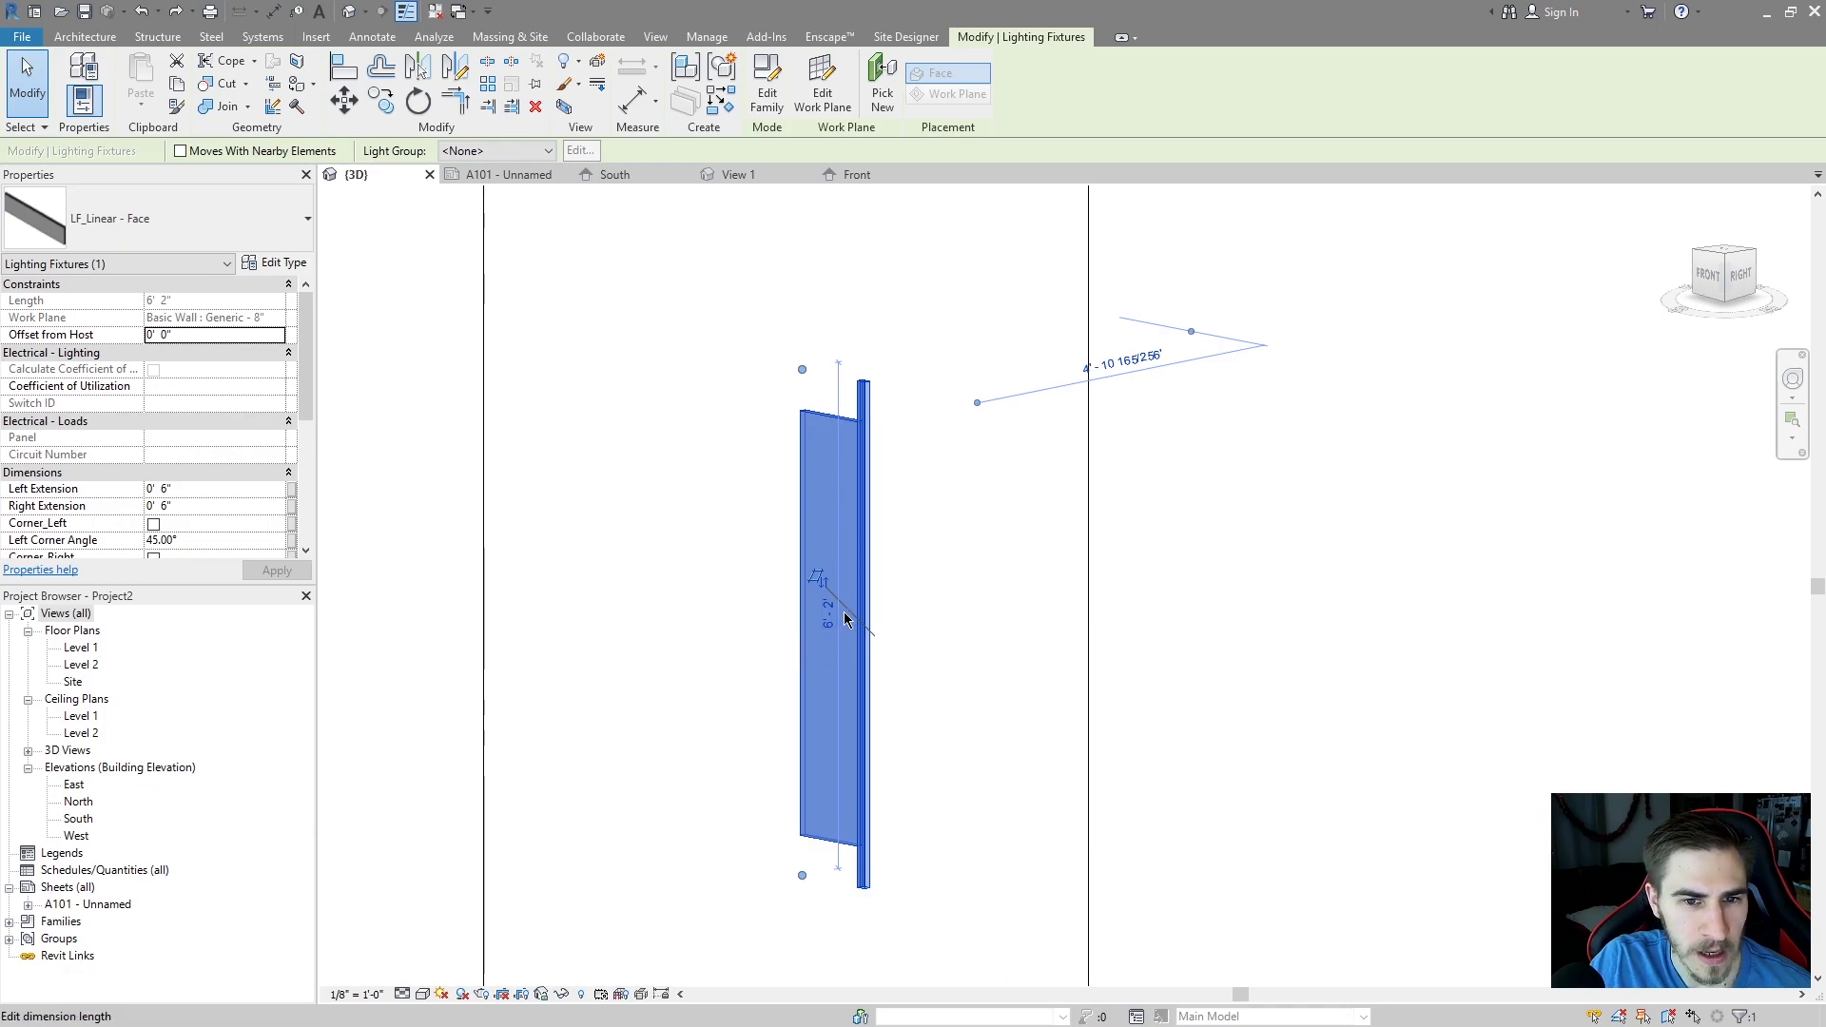
{"action": "scroll", "coordinate": [844, 619], "scroll_direction": "down", "scroll_amount": 3}
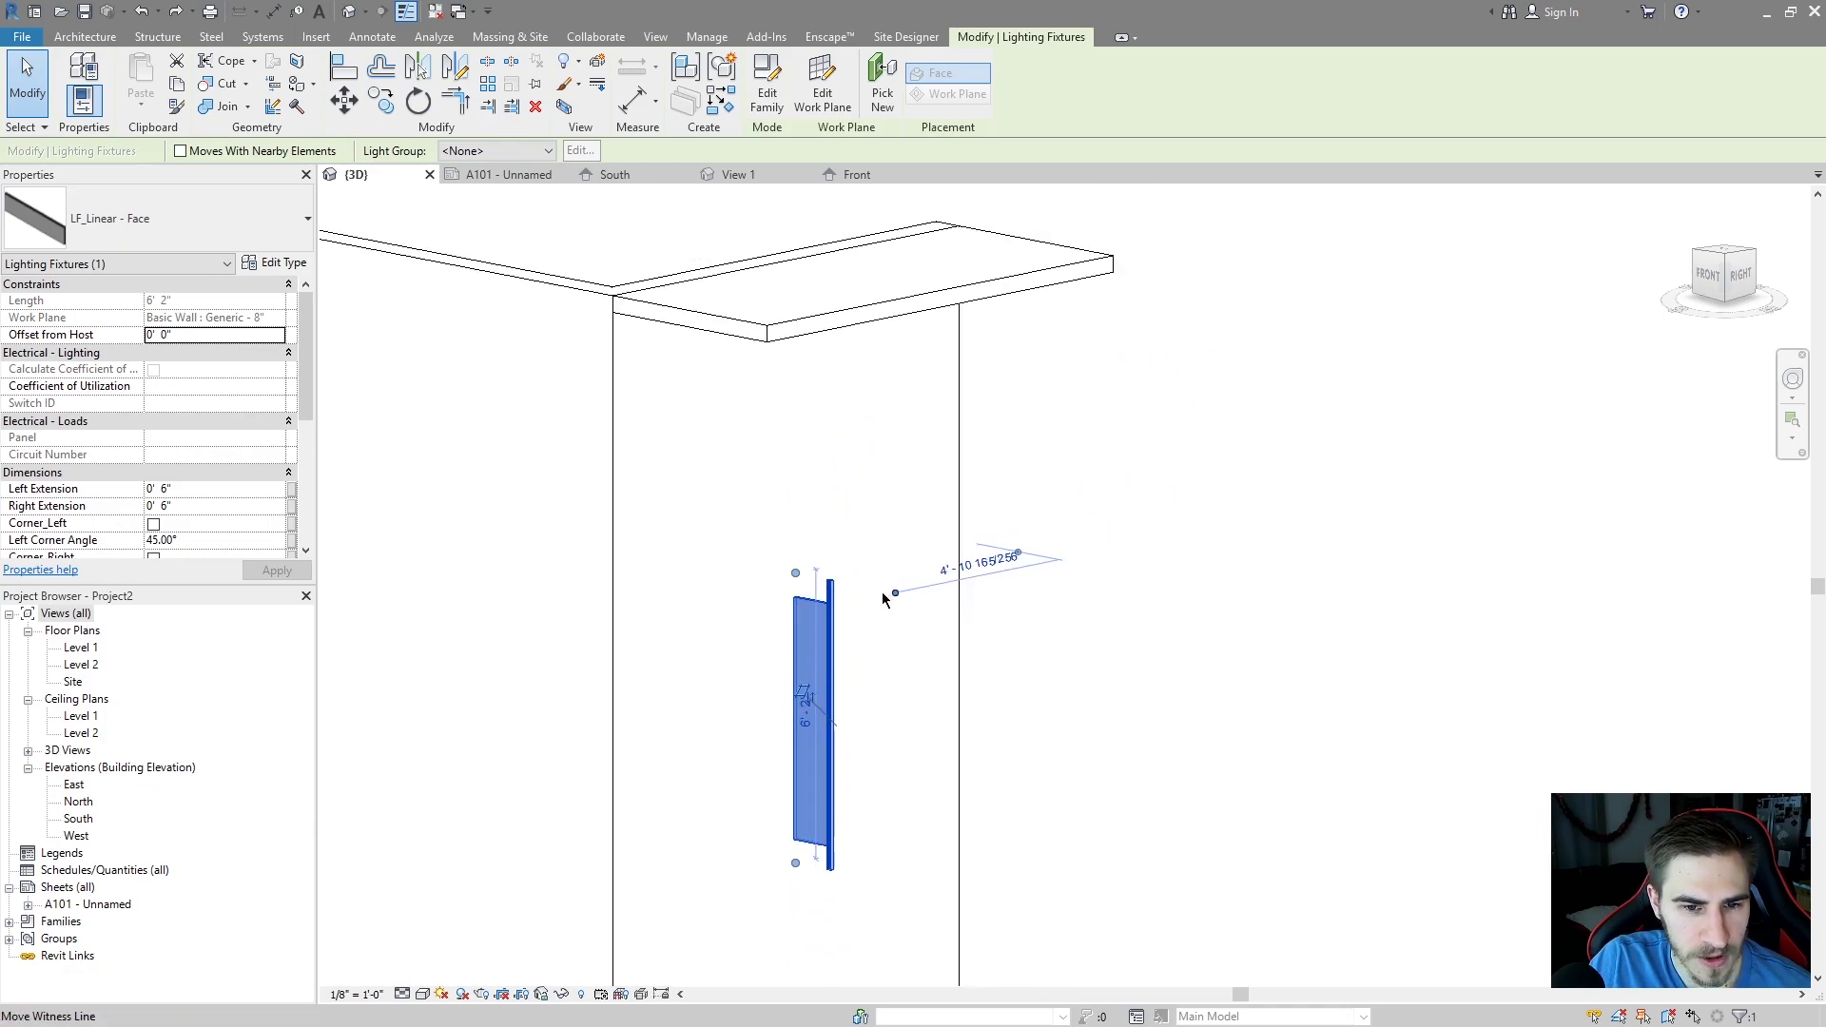
{"action": "middle_click_drag", "start_coordinate": [844, 692], "coordinate": [875, 620]}
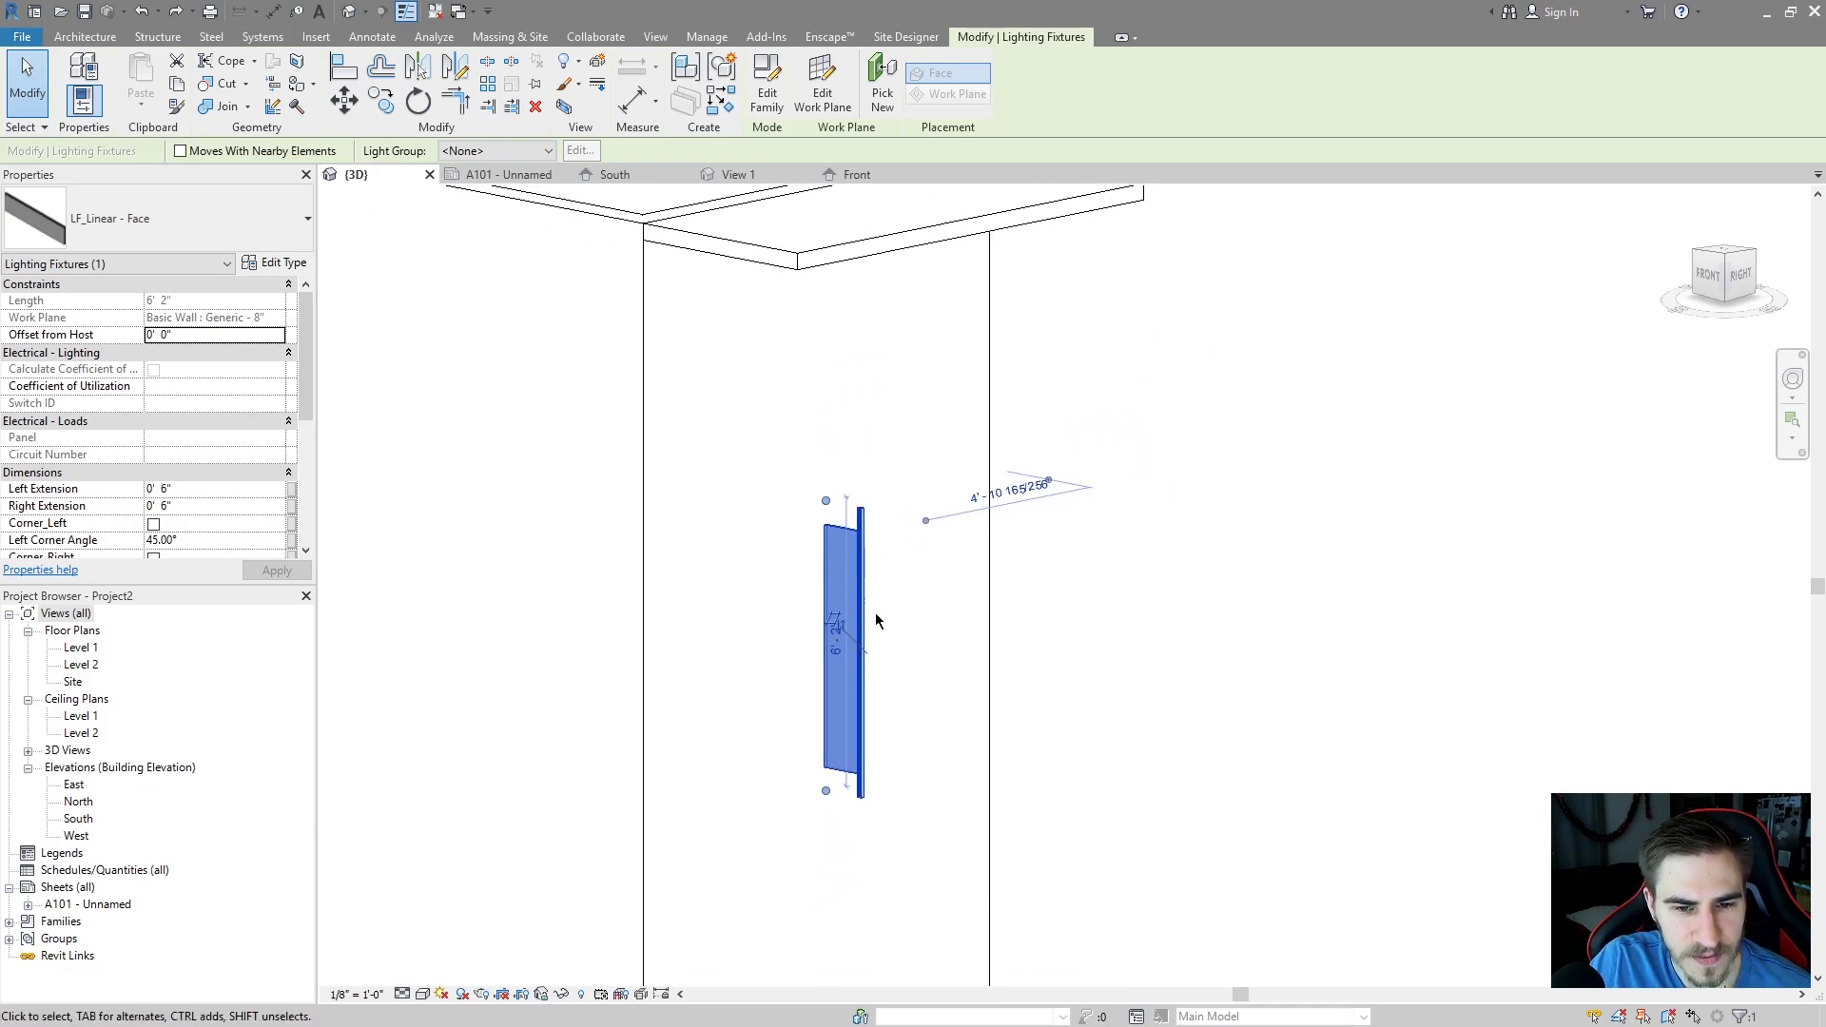
{"action": "scroll", "coordinate": [875, 620], "scroll_direction": "up", "scroll_amount": 1}
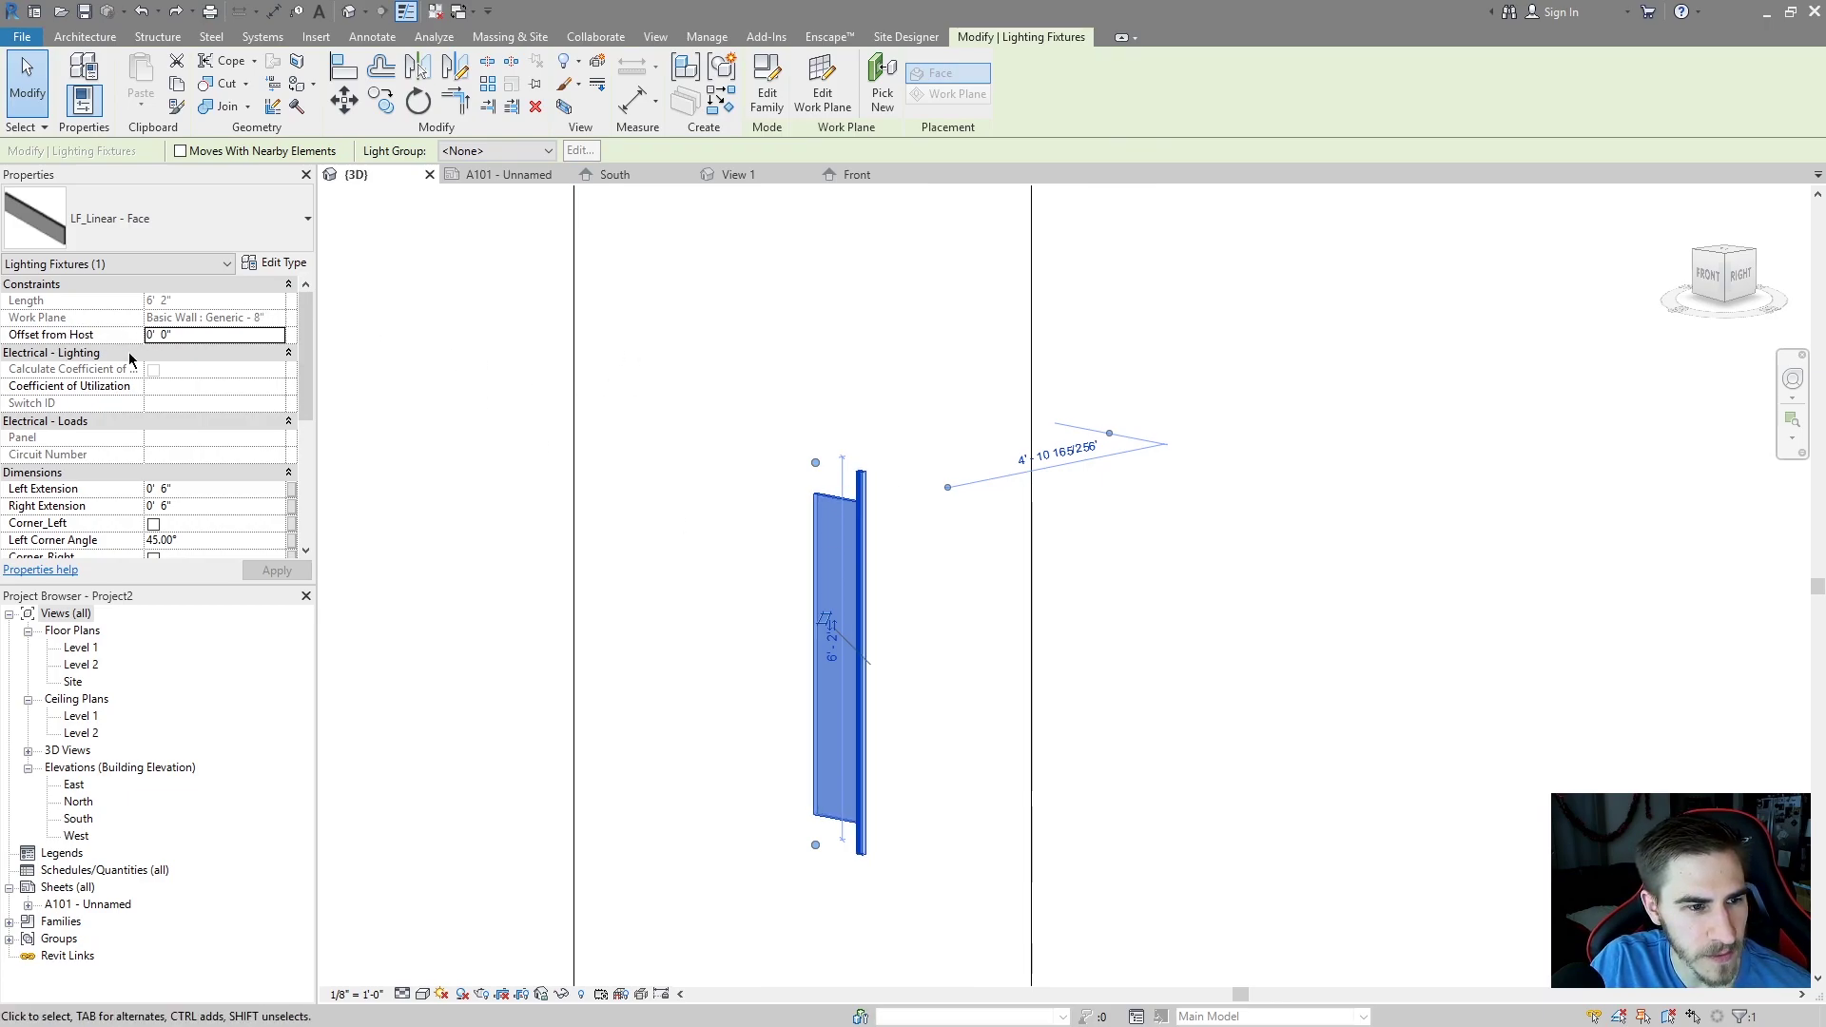
{"action": "left_click", "coordinate": [225, 488]}
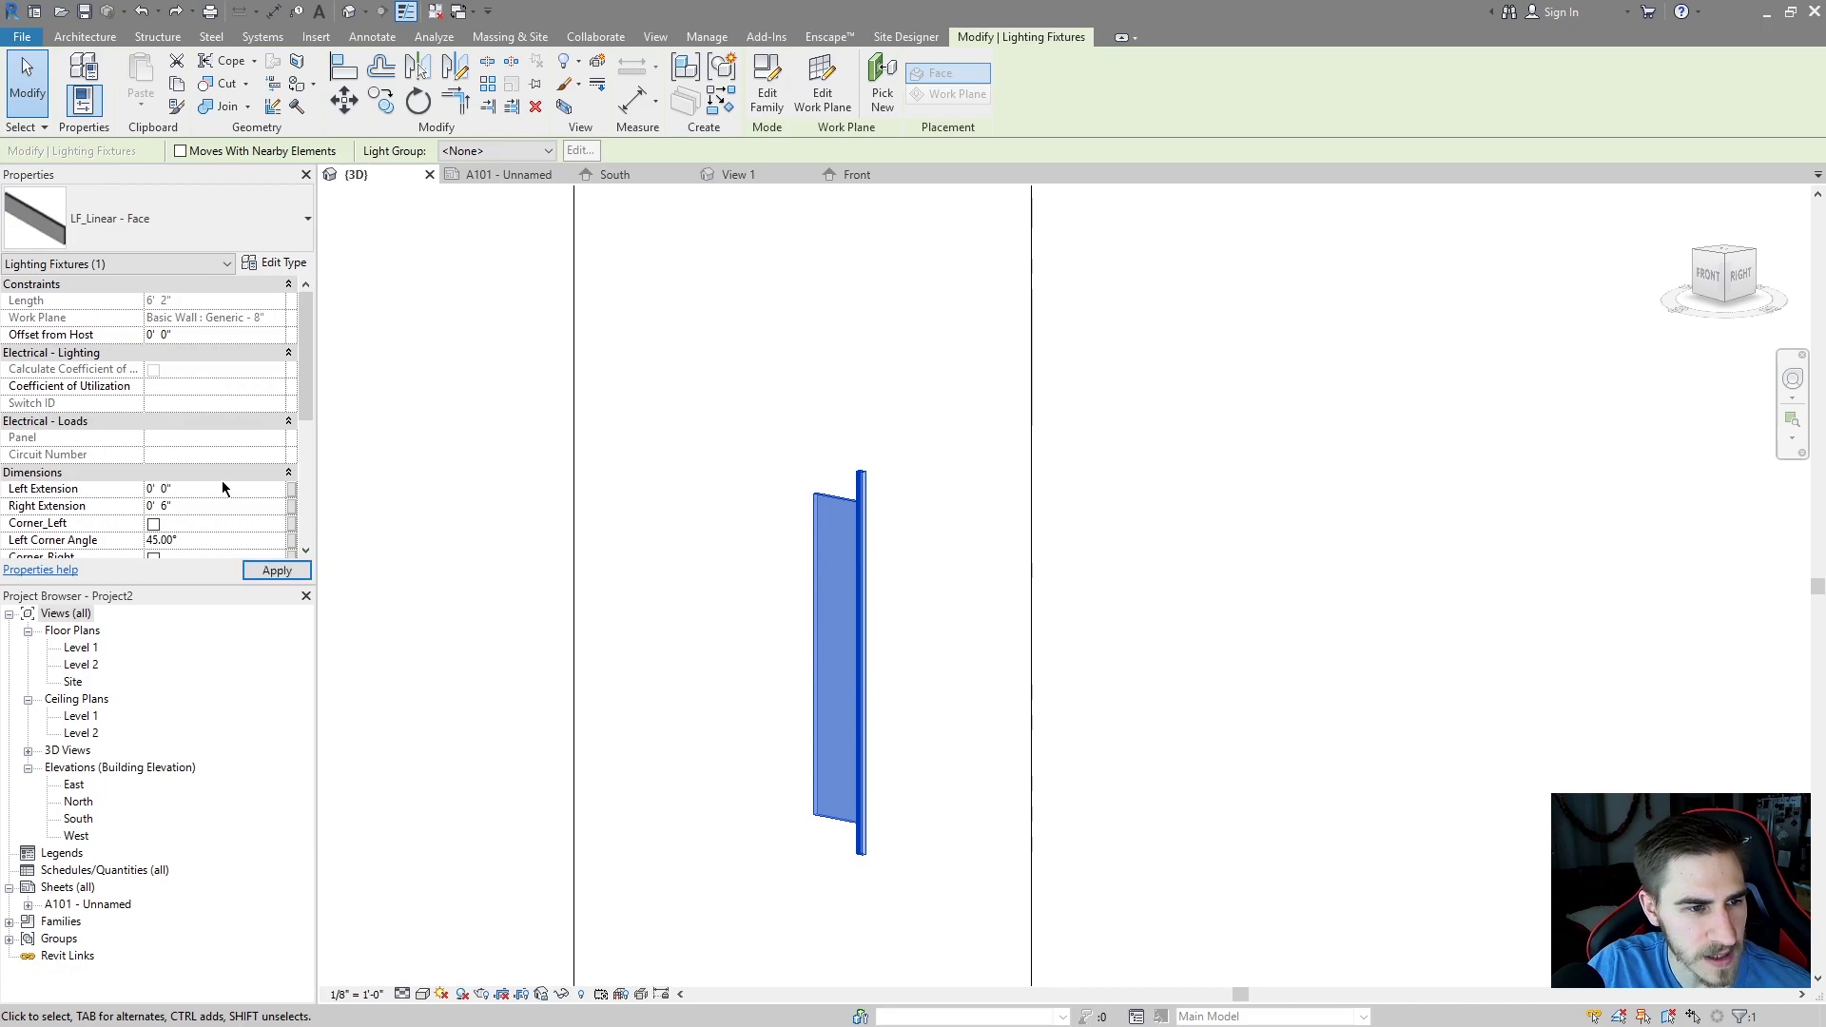
- Set Right Extension to 0' 0", leaving a plain 6' 2" strip, and reselect it
{"action": "scroll", "coordinate": [894, 498], "scroll_direction": "up", "scroll_amount": 2}
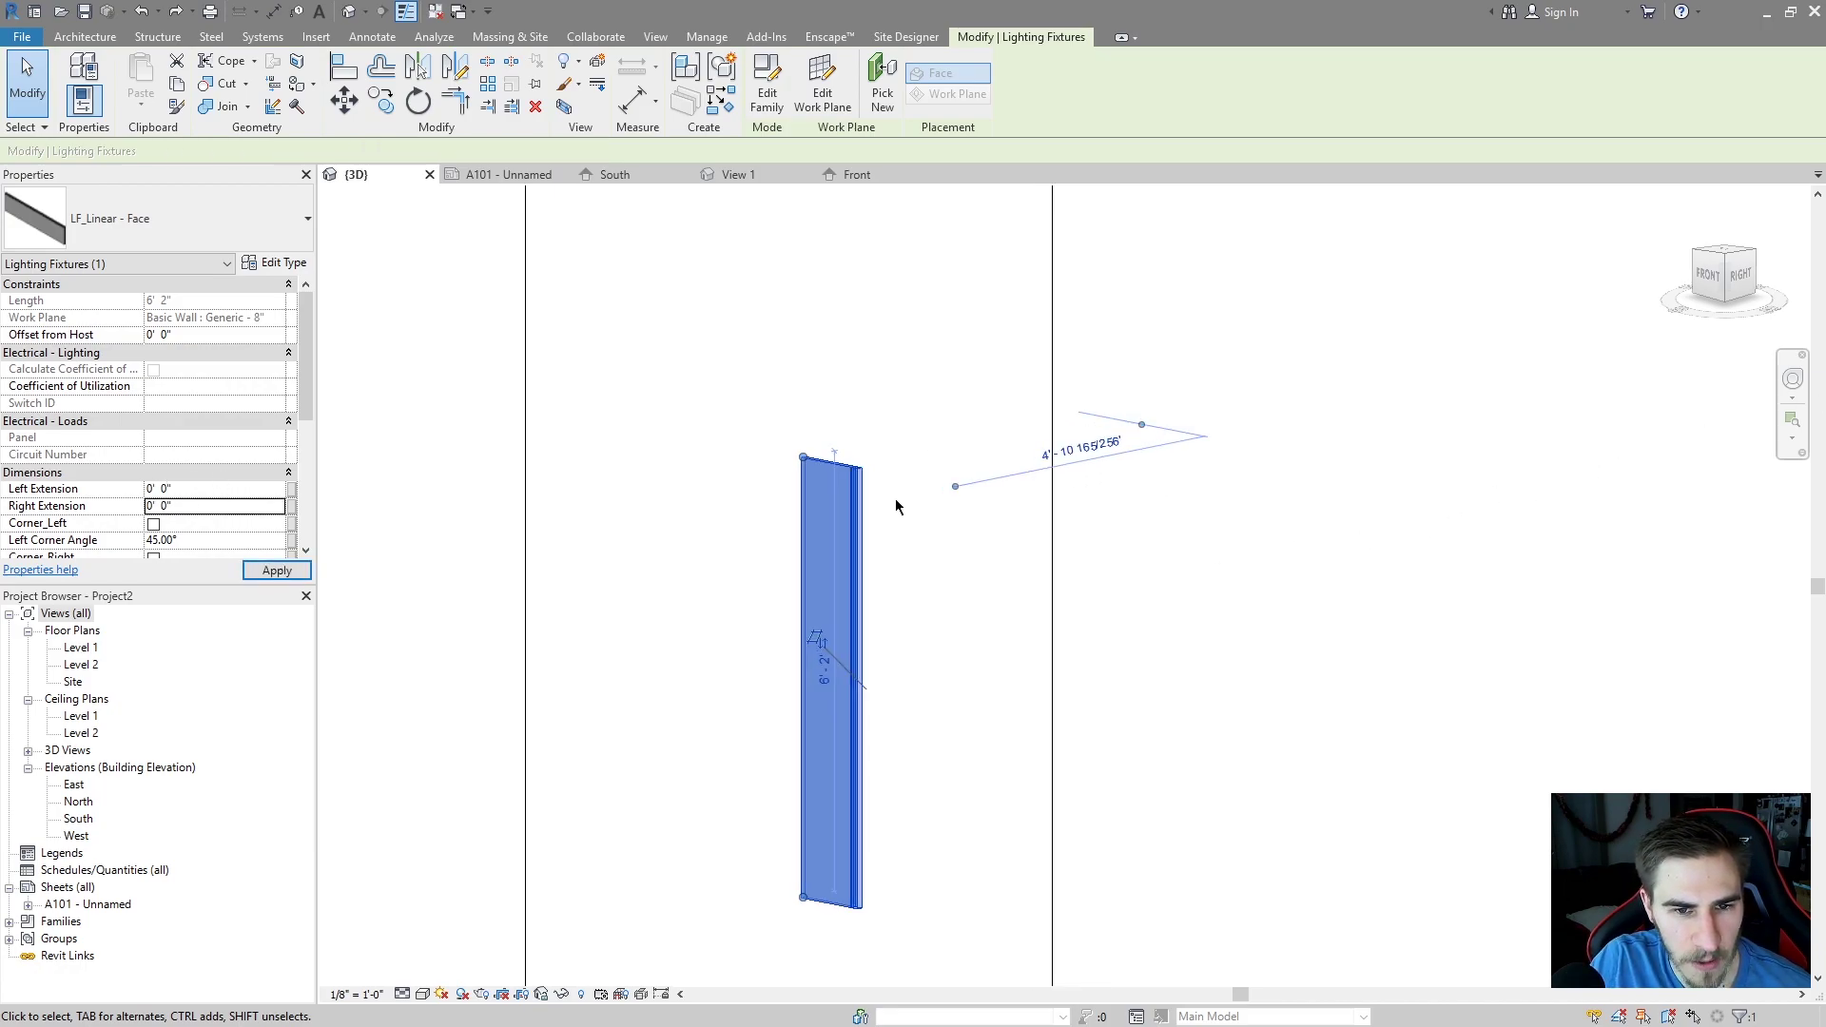
{"action": "left_click", "coordinate": [875, 525]}
{"action": "left_click", "coordinate": [865, 518]}
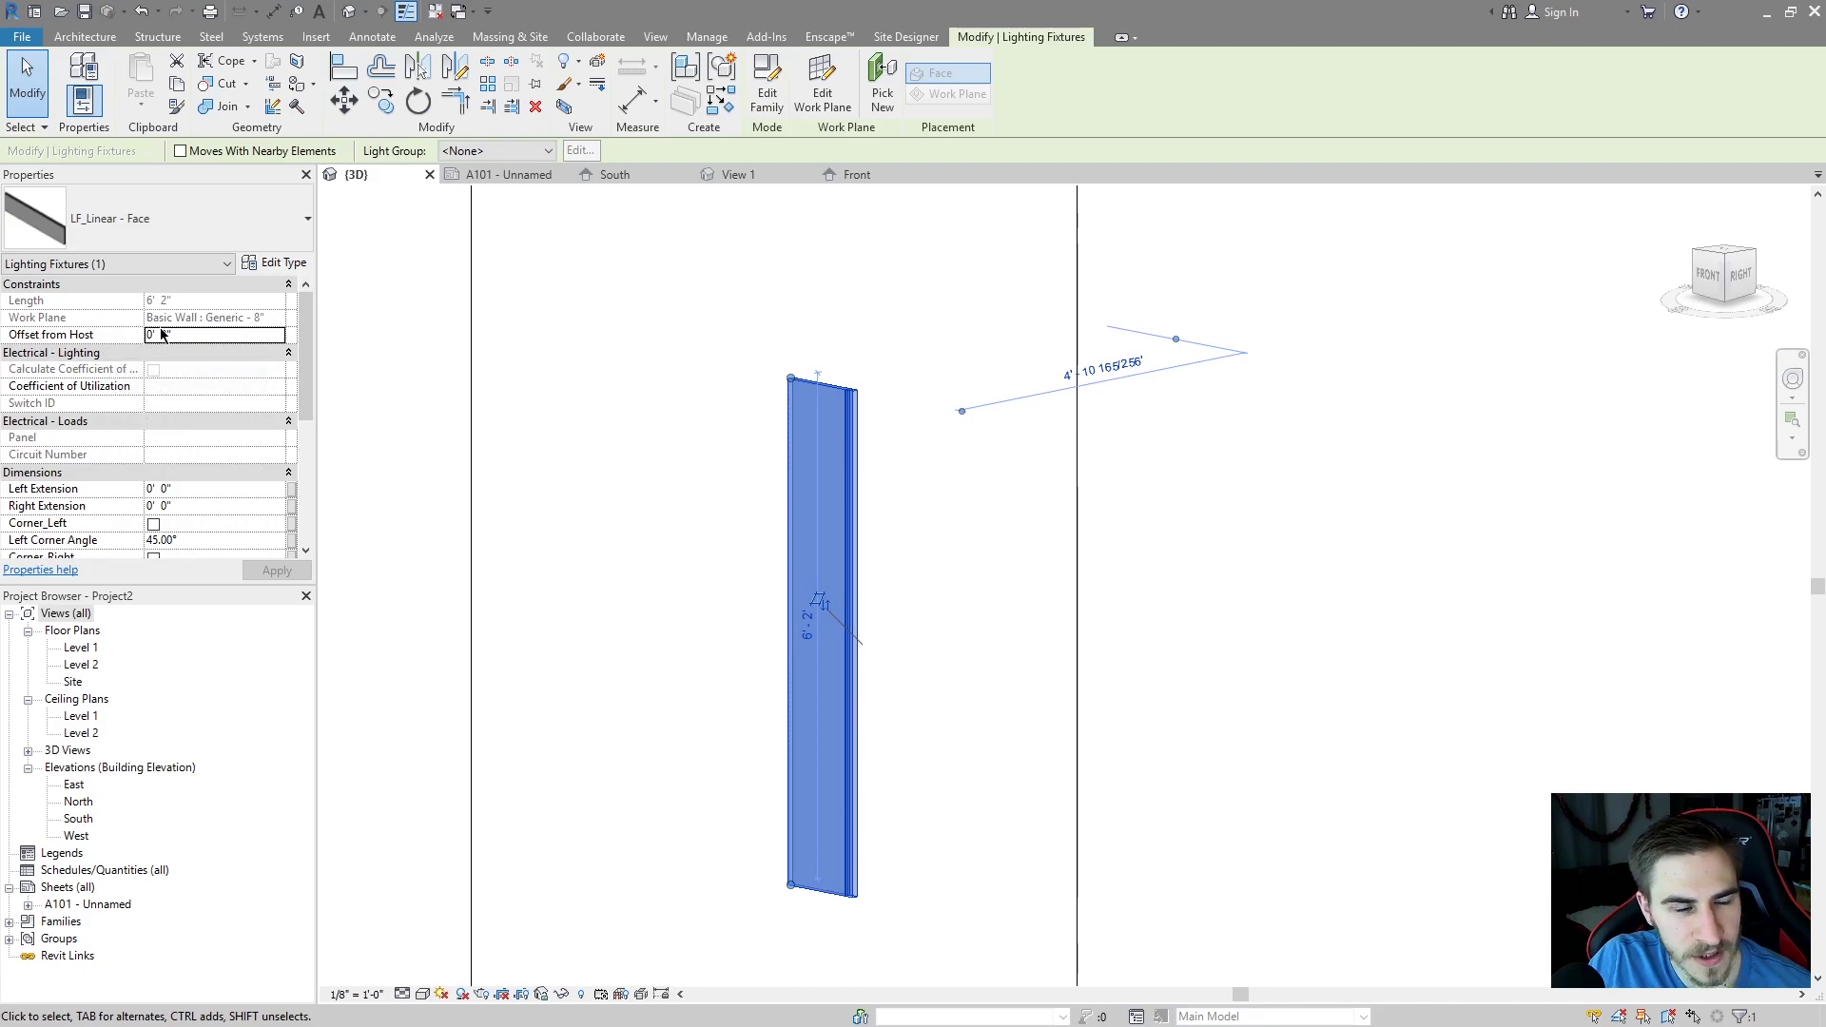
{"action": "left_click", "coordinate": [934, 483]}
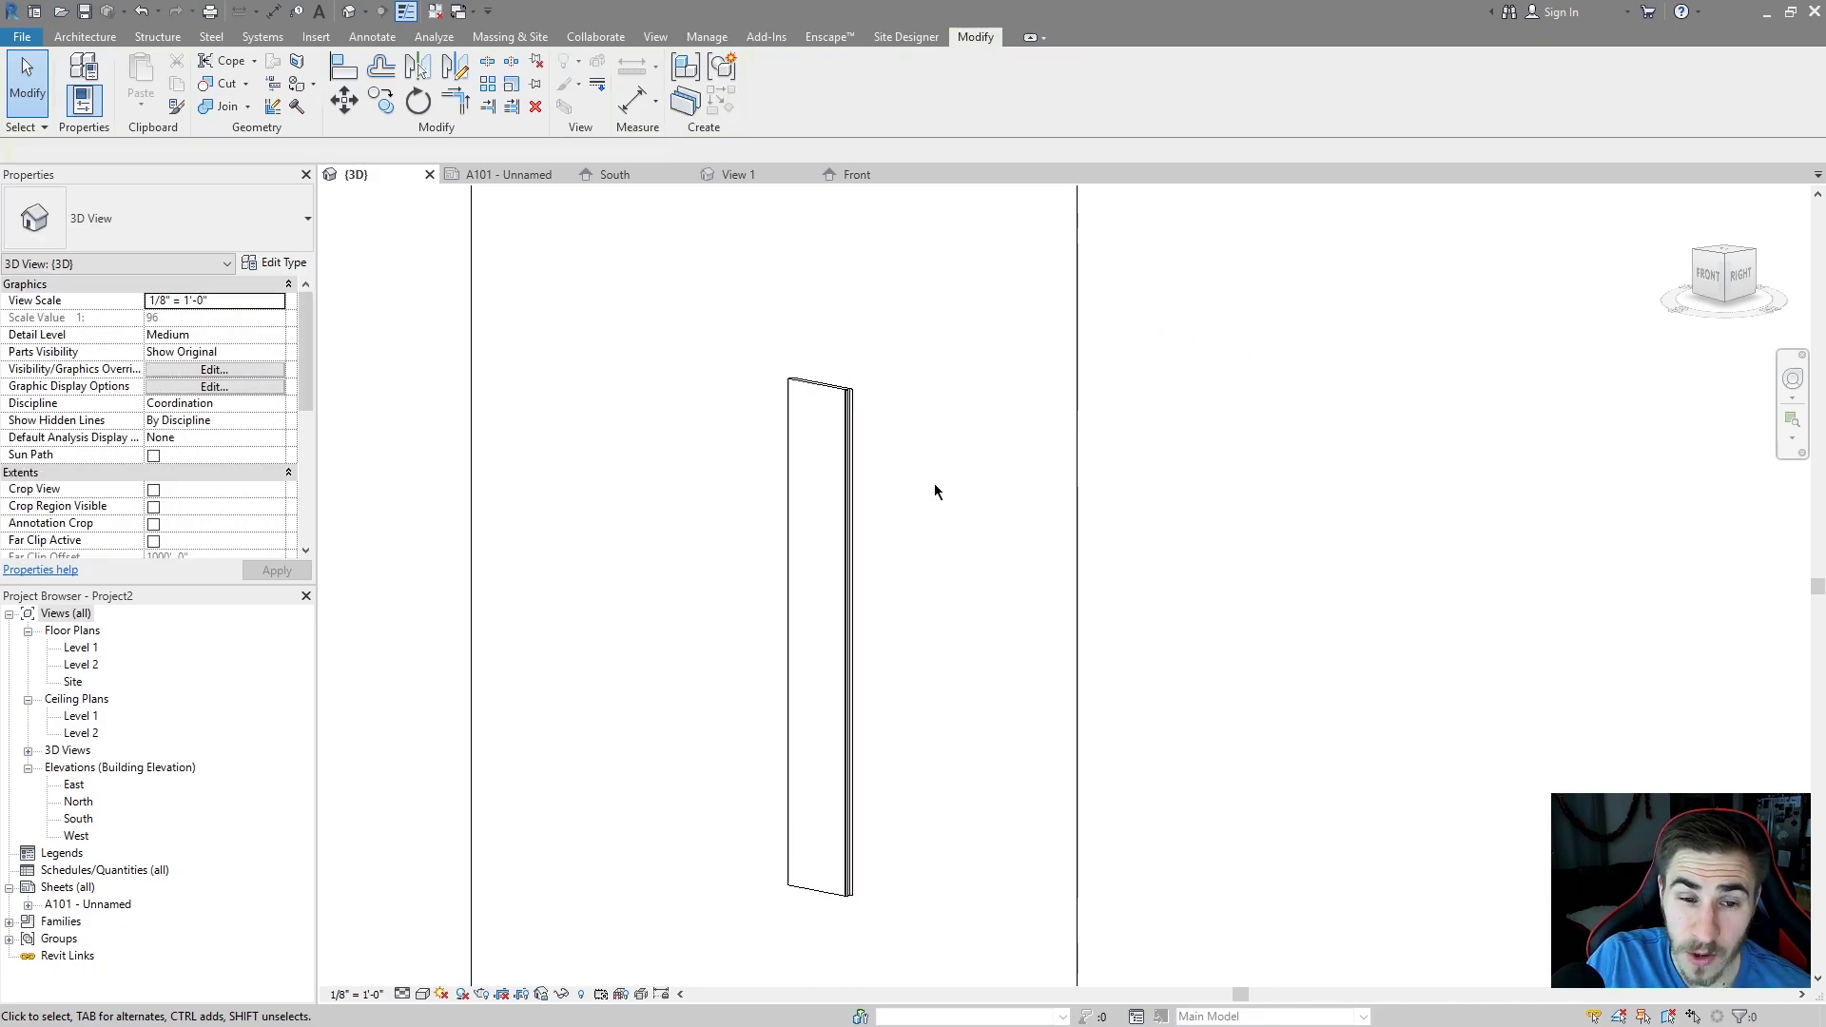
{"action": "left_click", "coordinate": [852, 457]}
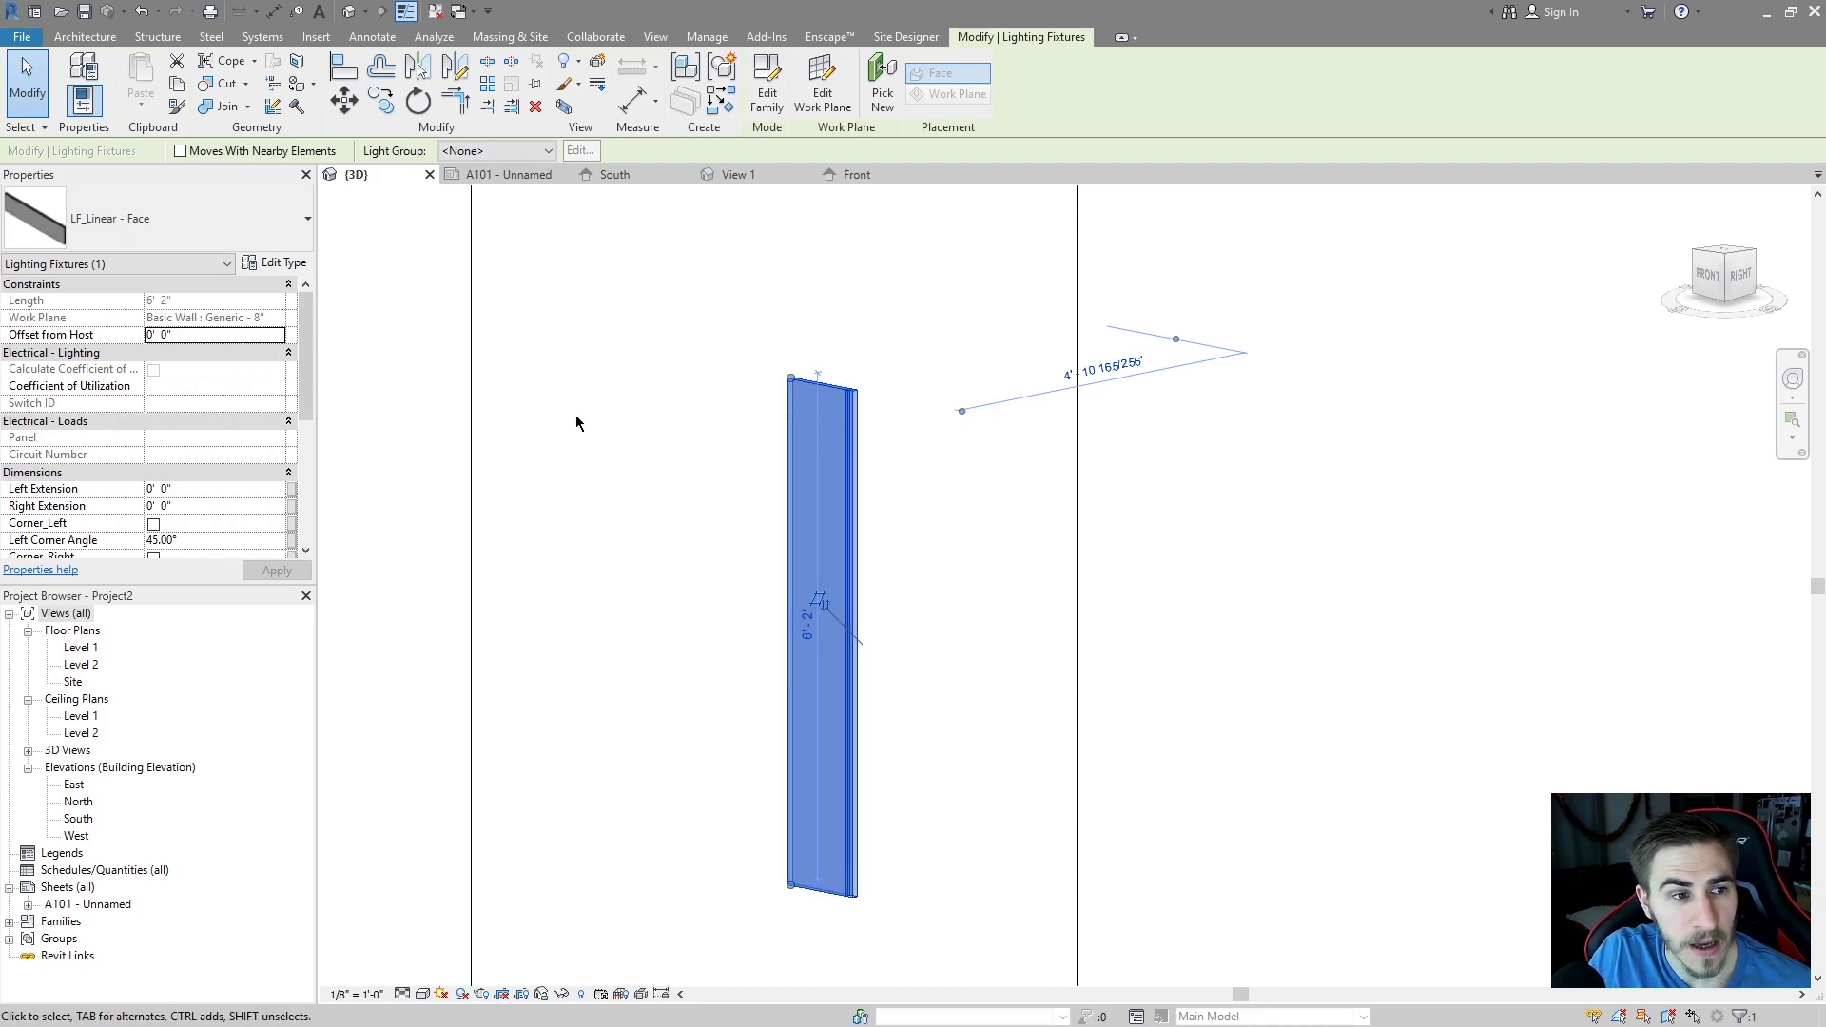
- Give the wall fixture an Offset from Host of -1' 0" and orbit to check it
{"action": "left_click", "coordinate": [192, 335]}
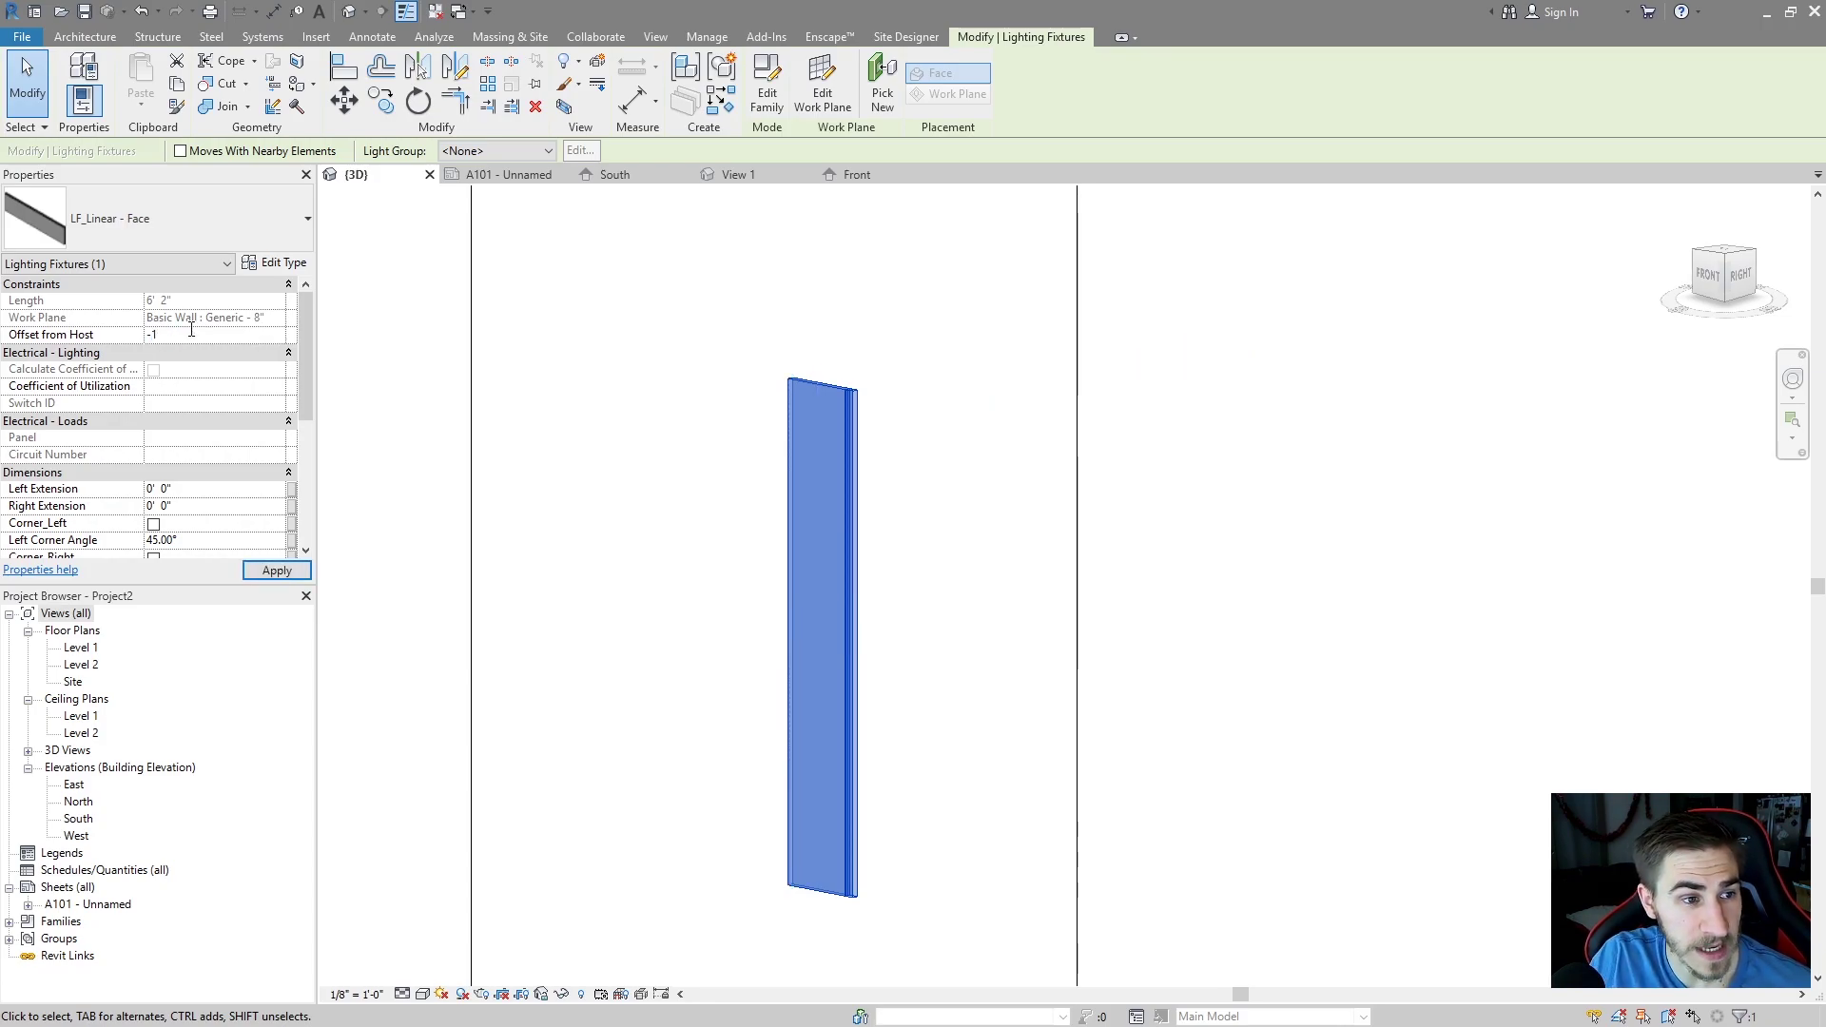
{"action": "type", "text": "-1"}
{"action": "key", "text": "Return"}
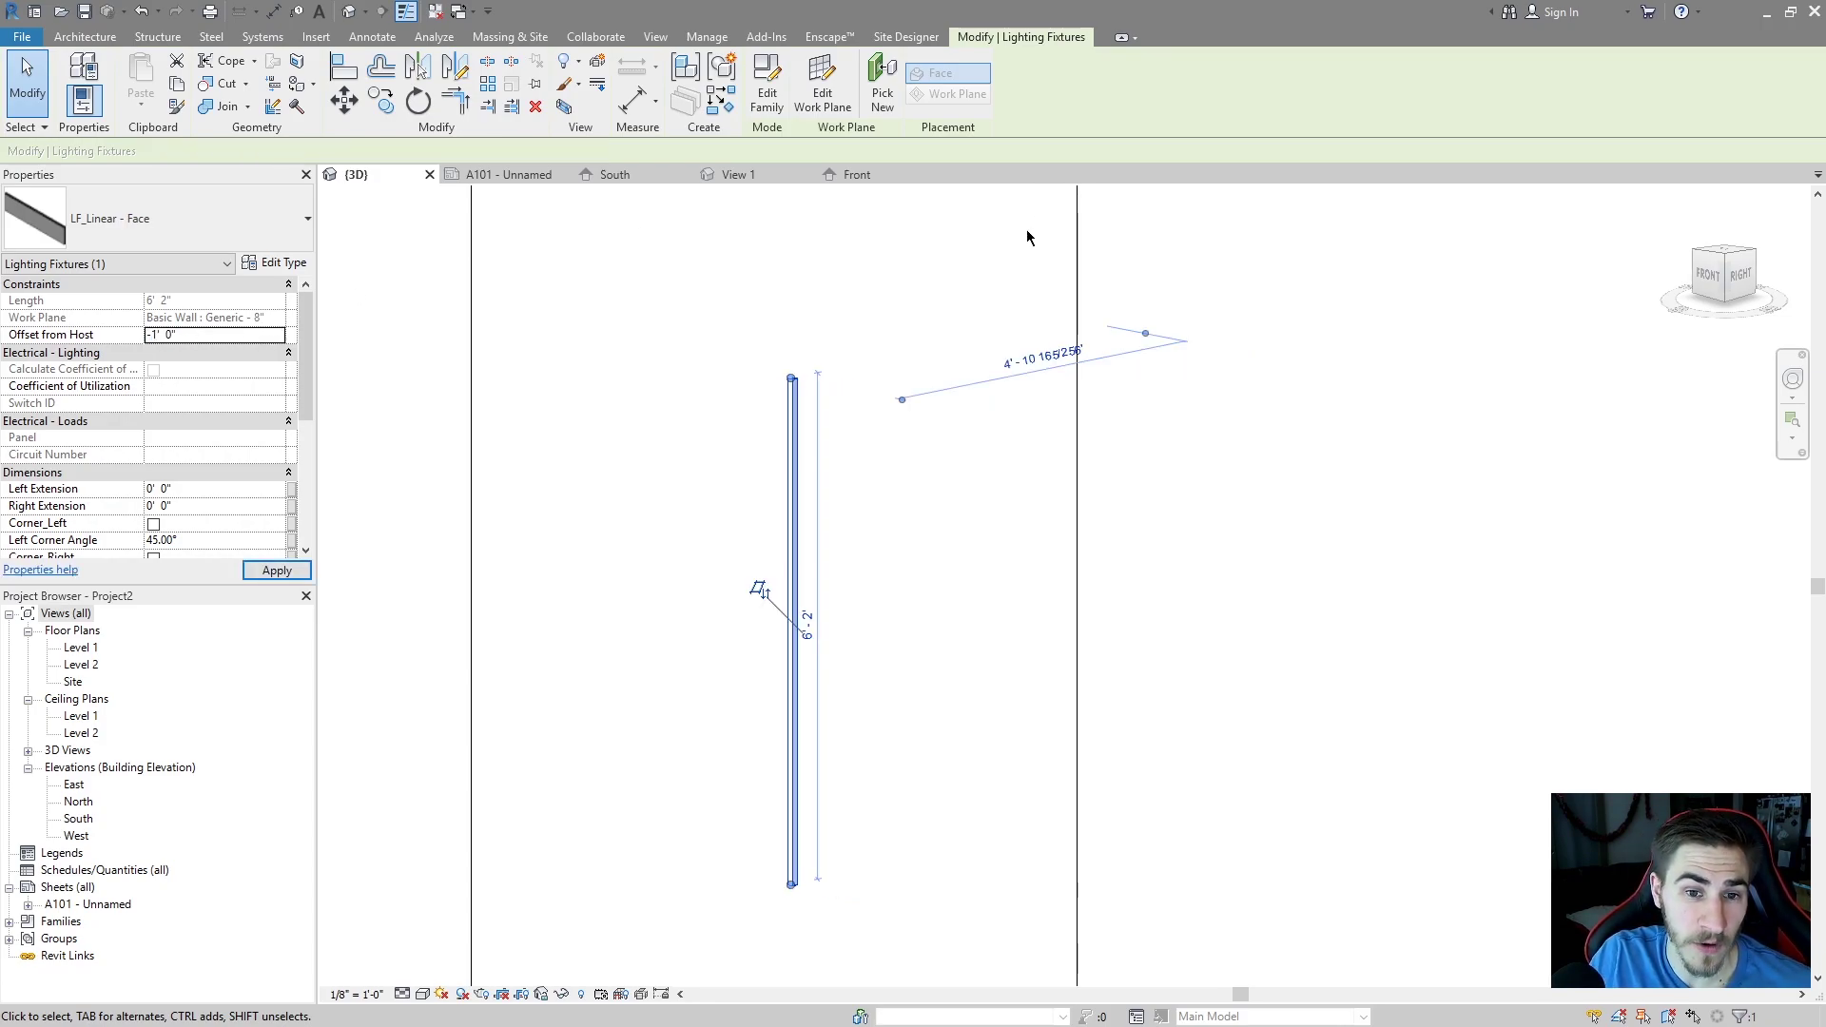
{"action": "left_click", "coordinate": [856, 530]}
{"action": "middle_click_drag", "start_coordinate": [833, 516], "coordinate": [644, 495], "text": "shift"}
{"action": "middle_click_drag", "start_coordinate": [778, 717], "coordinate": [844, 416], "text": "shift"}
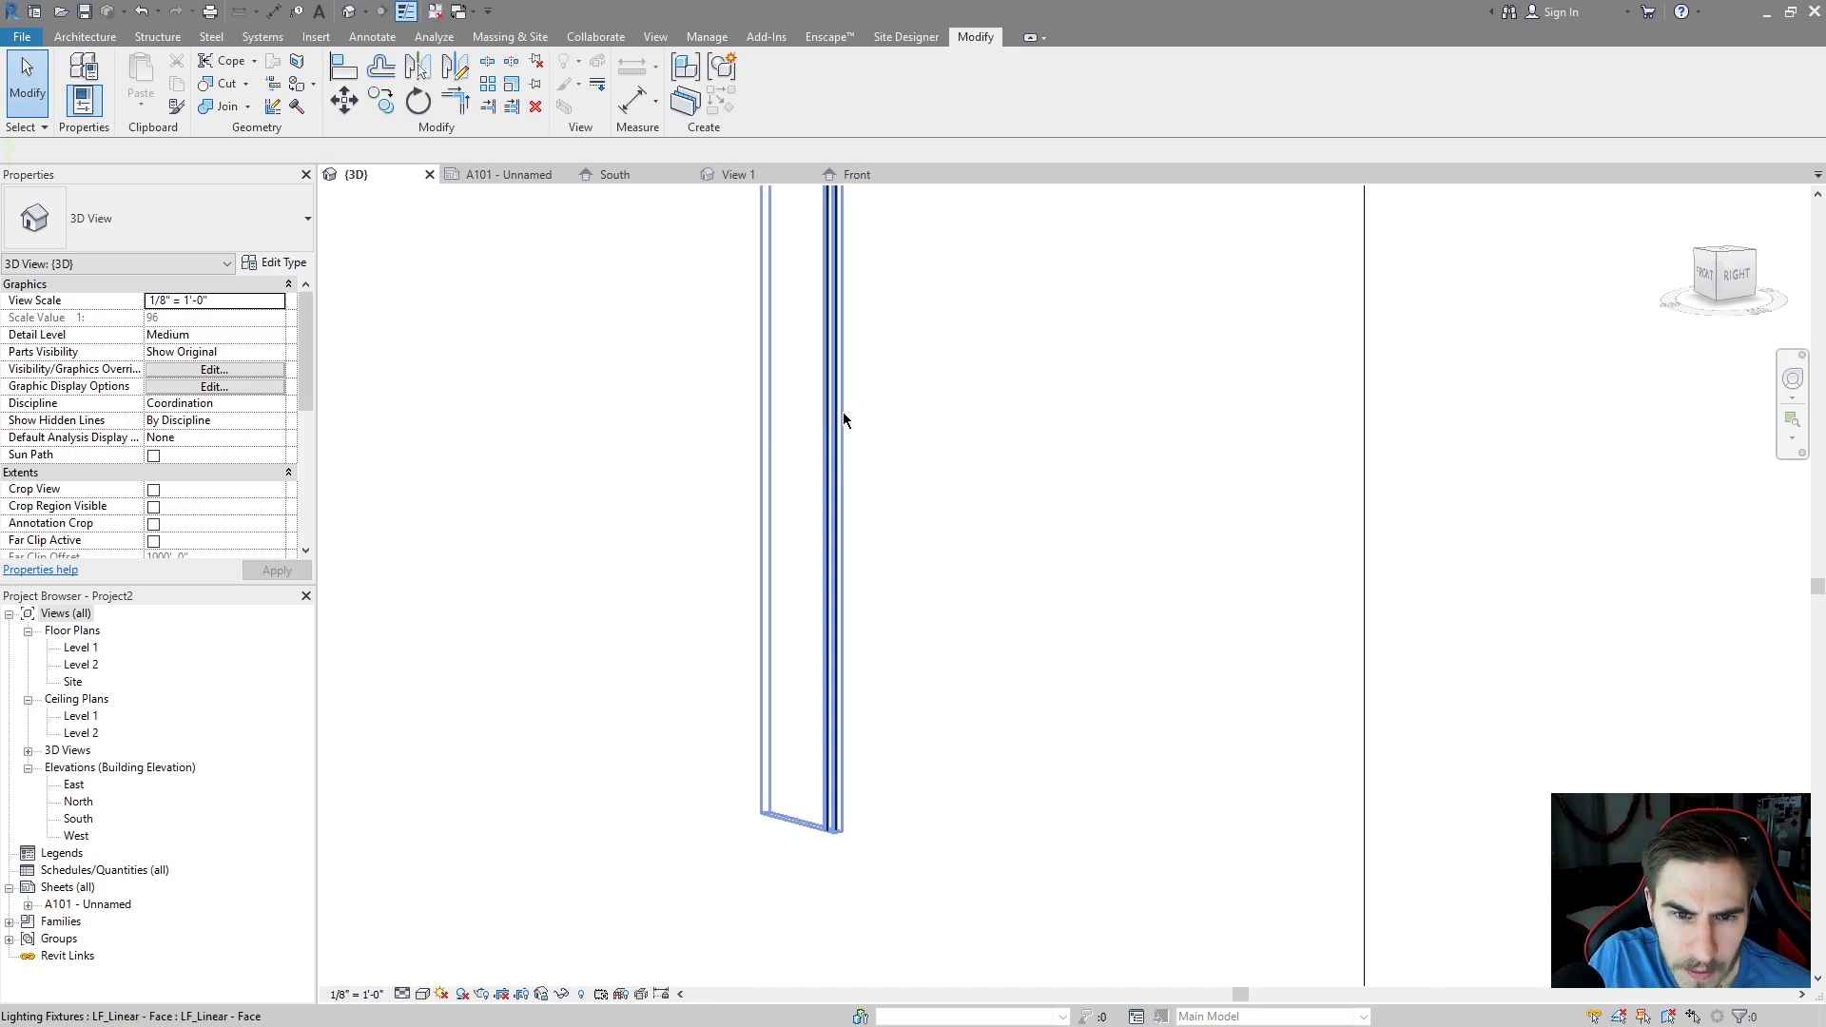
{"action": "middle_click_drag", "start_coordinate": [788, 498], "coordinate": [986, 506], "text": "shift"}
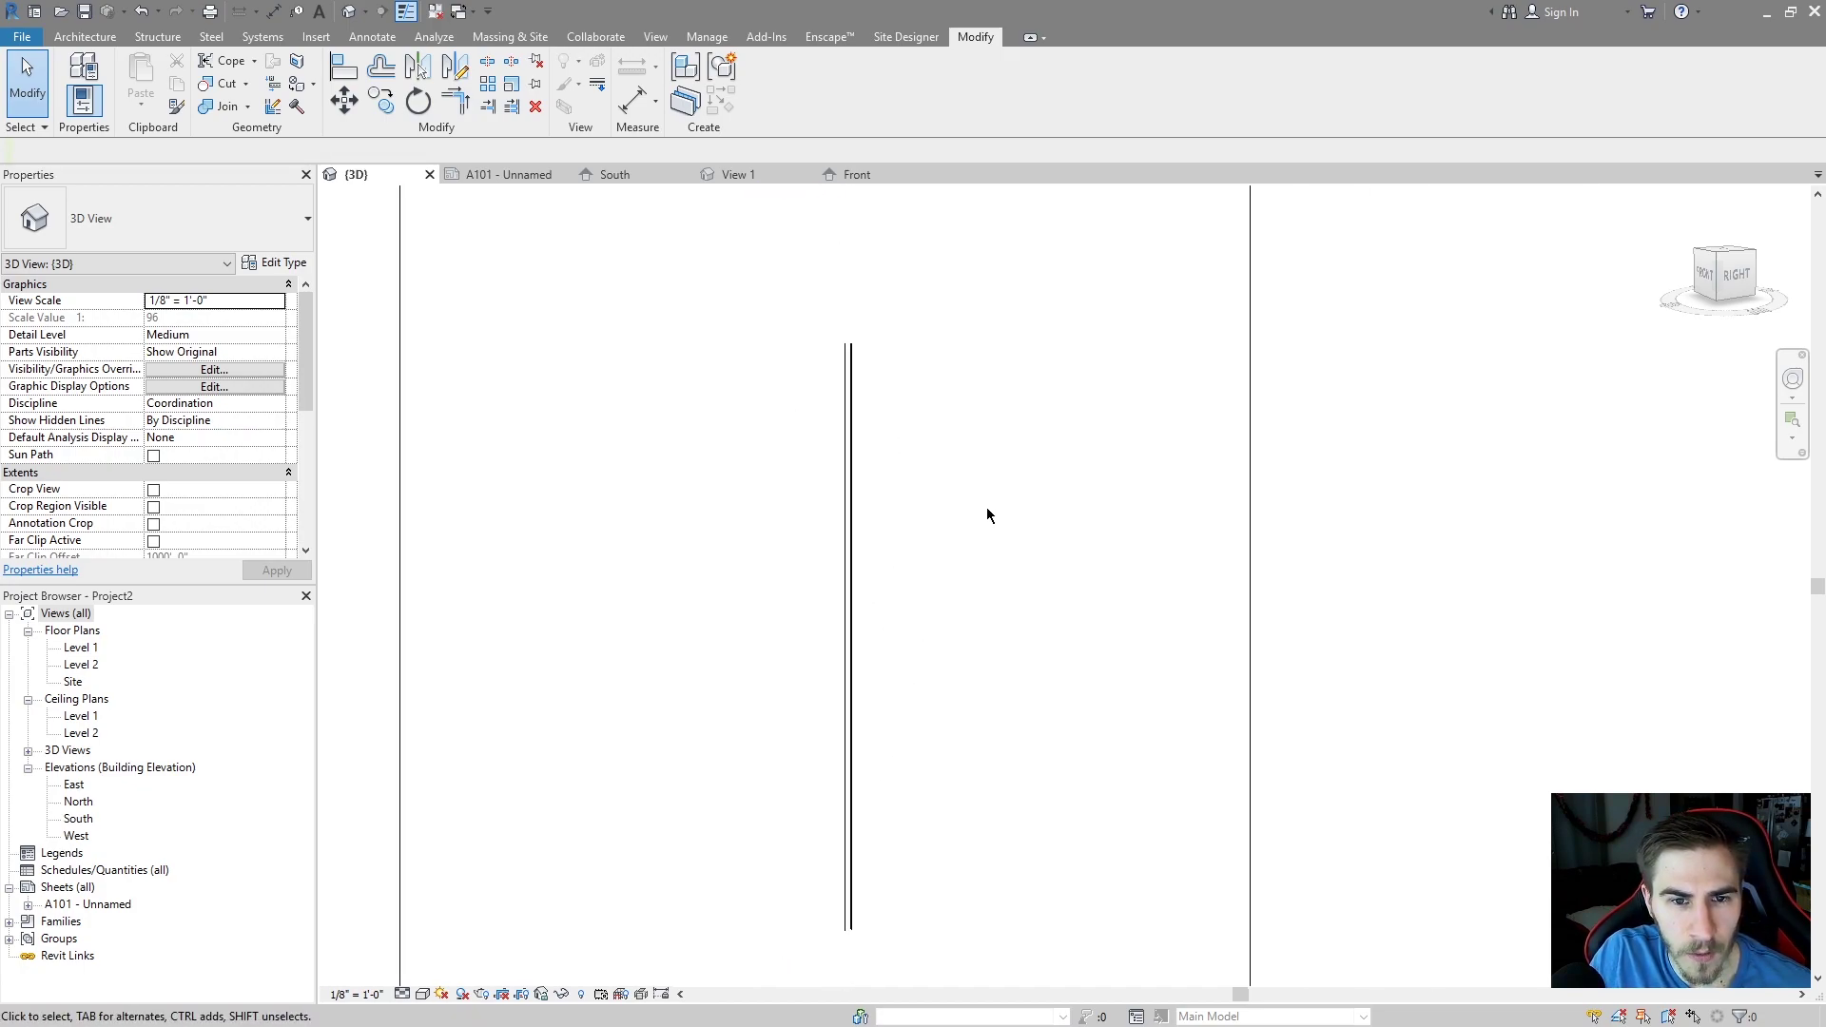
{"action": "scroll", "coordinate": [744, 294], "scroll_direction": "down", "scroll_amount": 2}
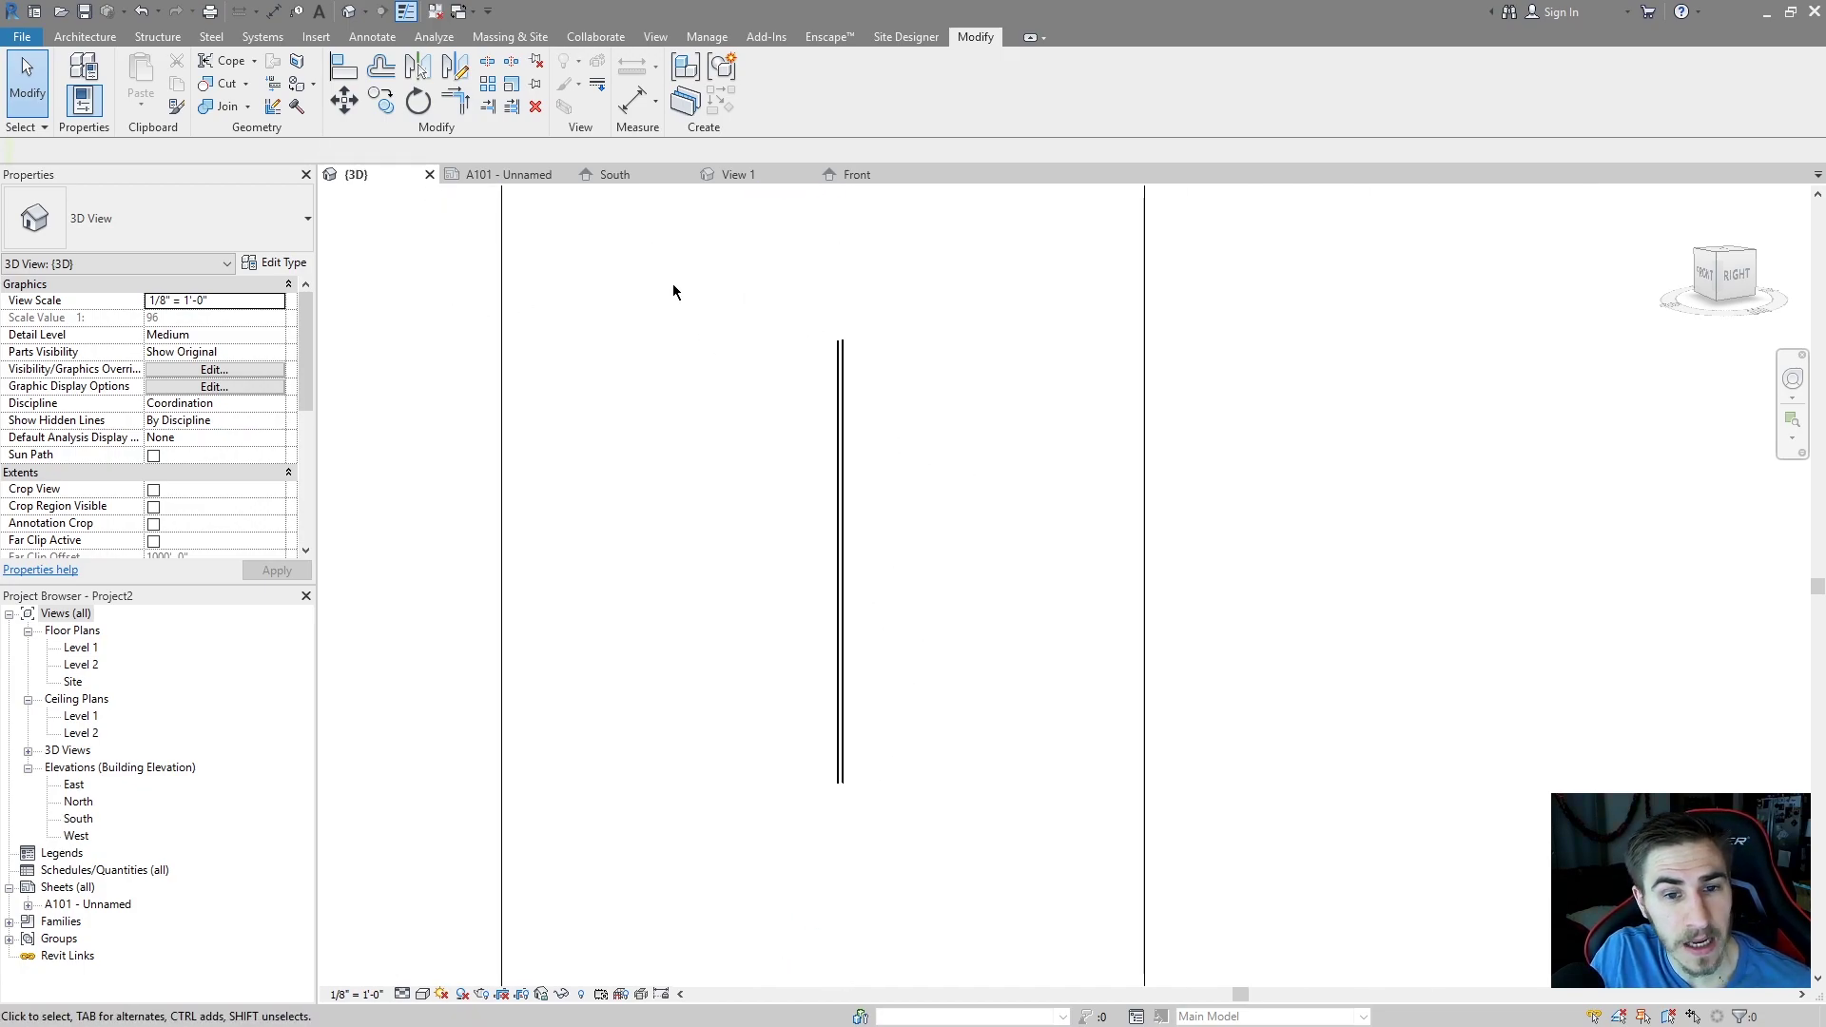
- Cut the wall with the recessed fixture using Cut Geometry, then inspect the cut
{"action": "left_click", "coordinate": [222, 83]}
{"action": "middle_click_drag", "start_coordinate": [726, 387], "coordinate": [583, 432], "text": "shift"}
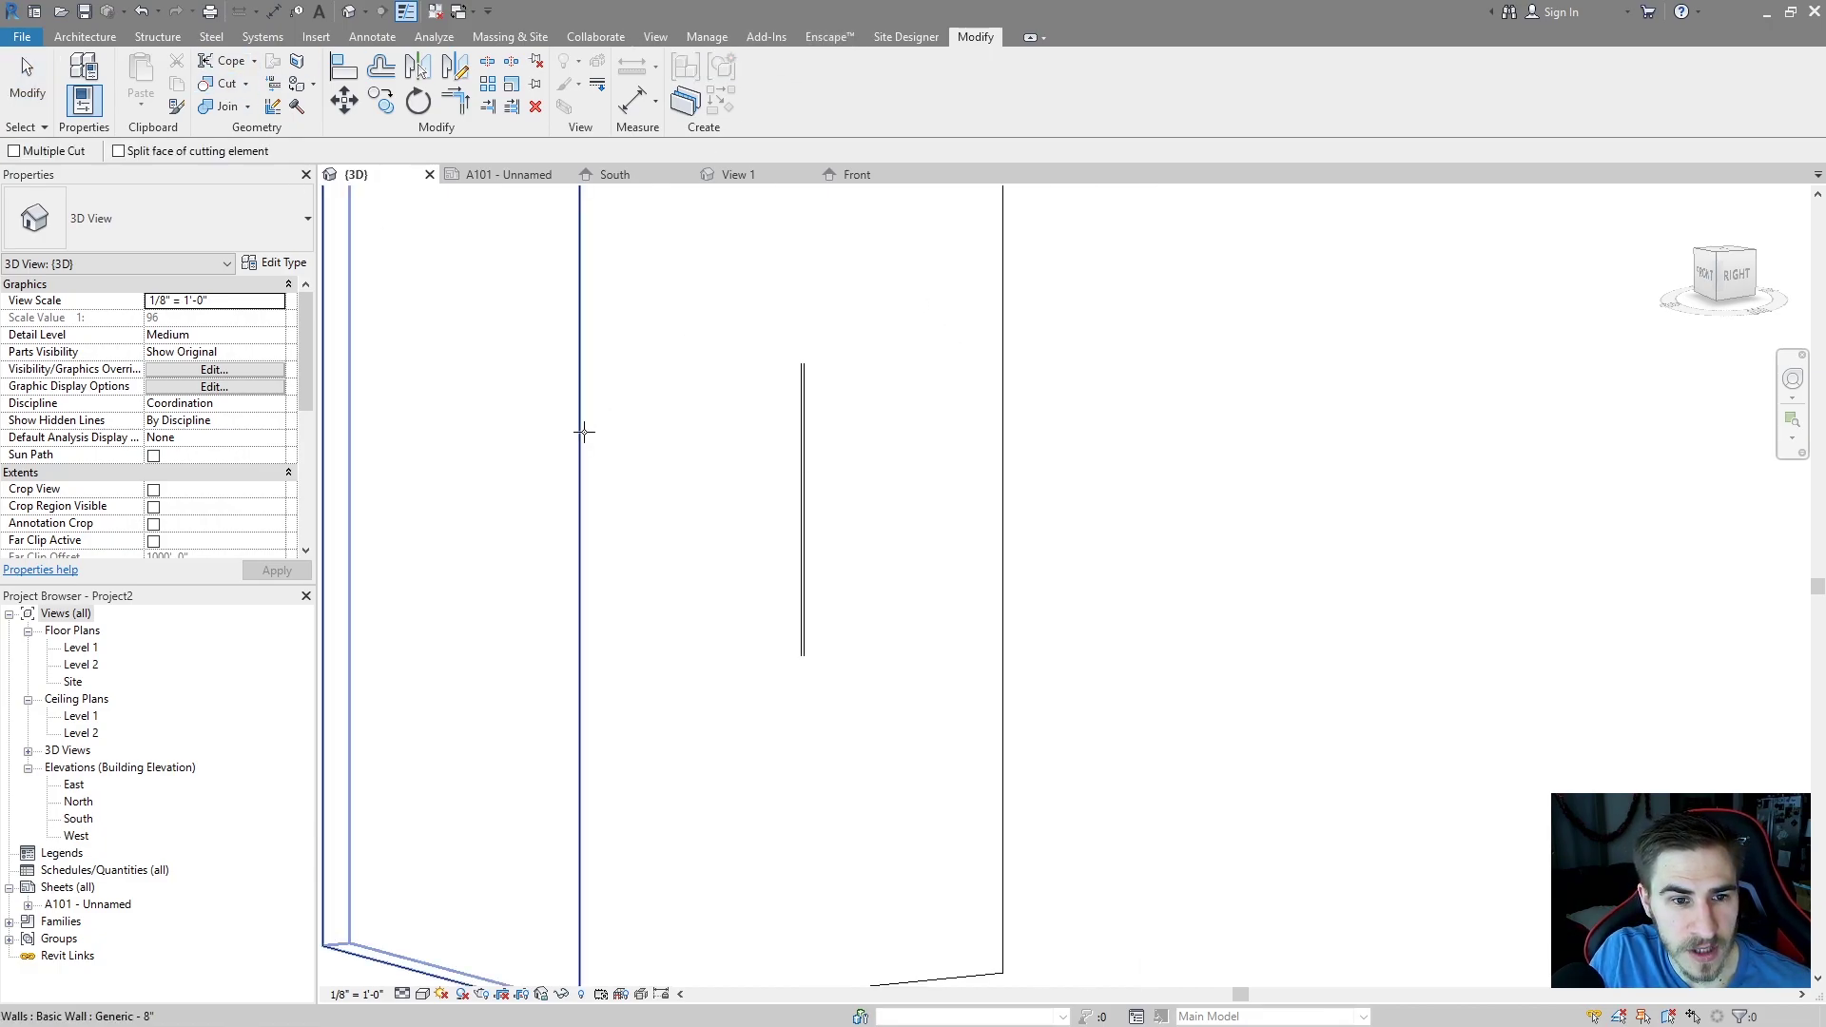
{"action": "left_click", "coordinate": [992, 389]}
{"action": "left_click", "coordinate": [868, 397]}
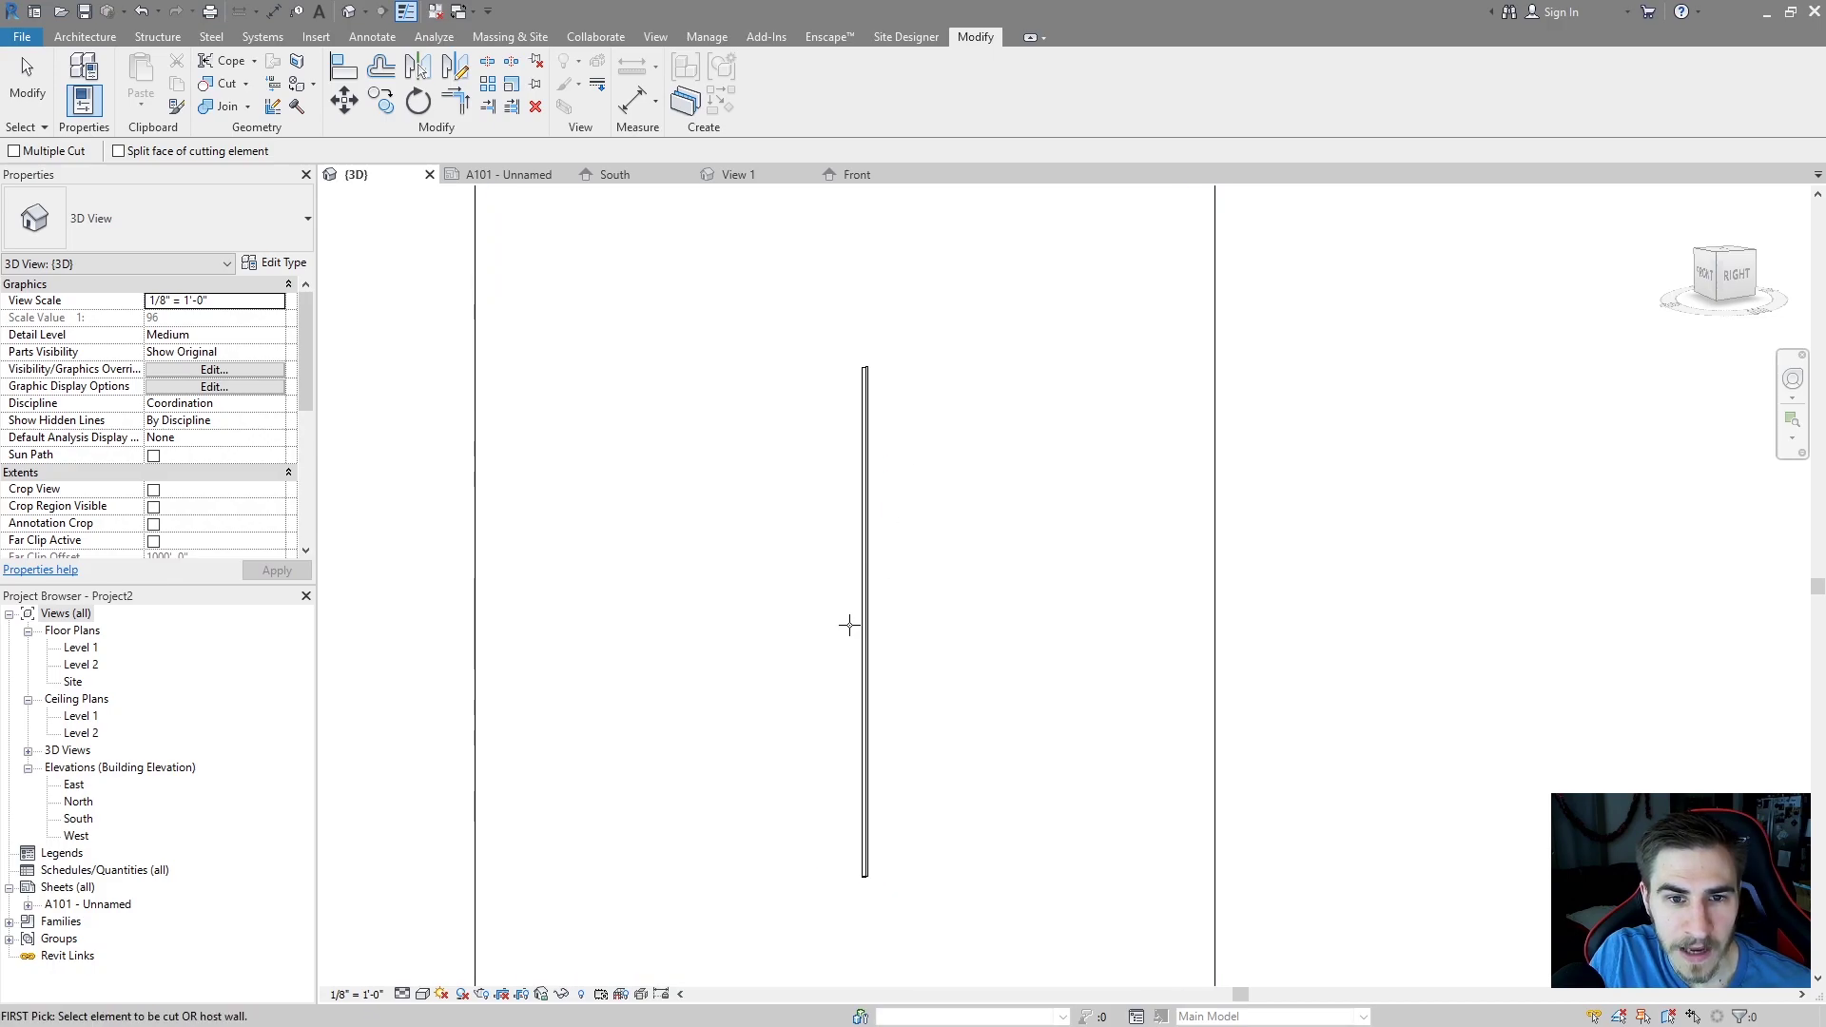
{"action": "key", "text": "Escape"}
{"action": "middle_click_drag", "start_coordinate": [863, 871], "coordinate": [803, 779], "text": "shift"}
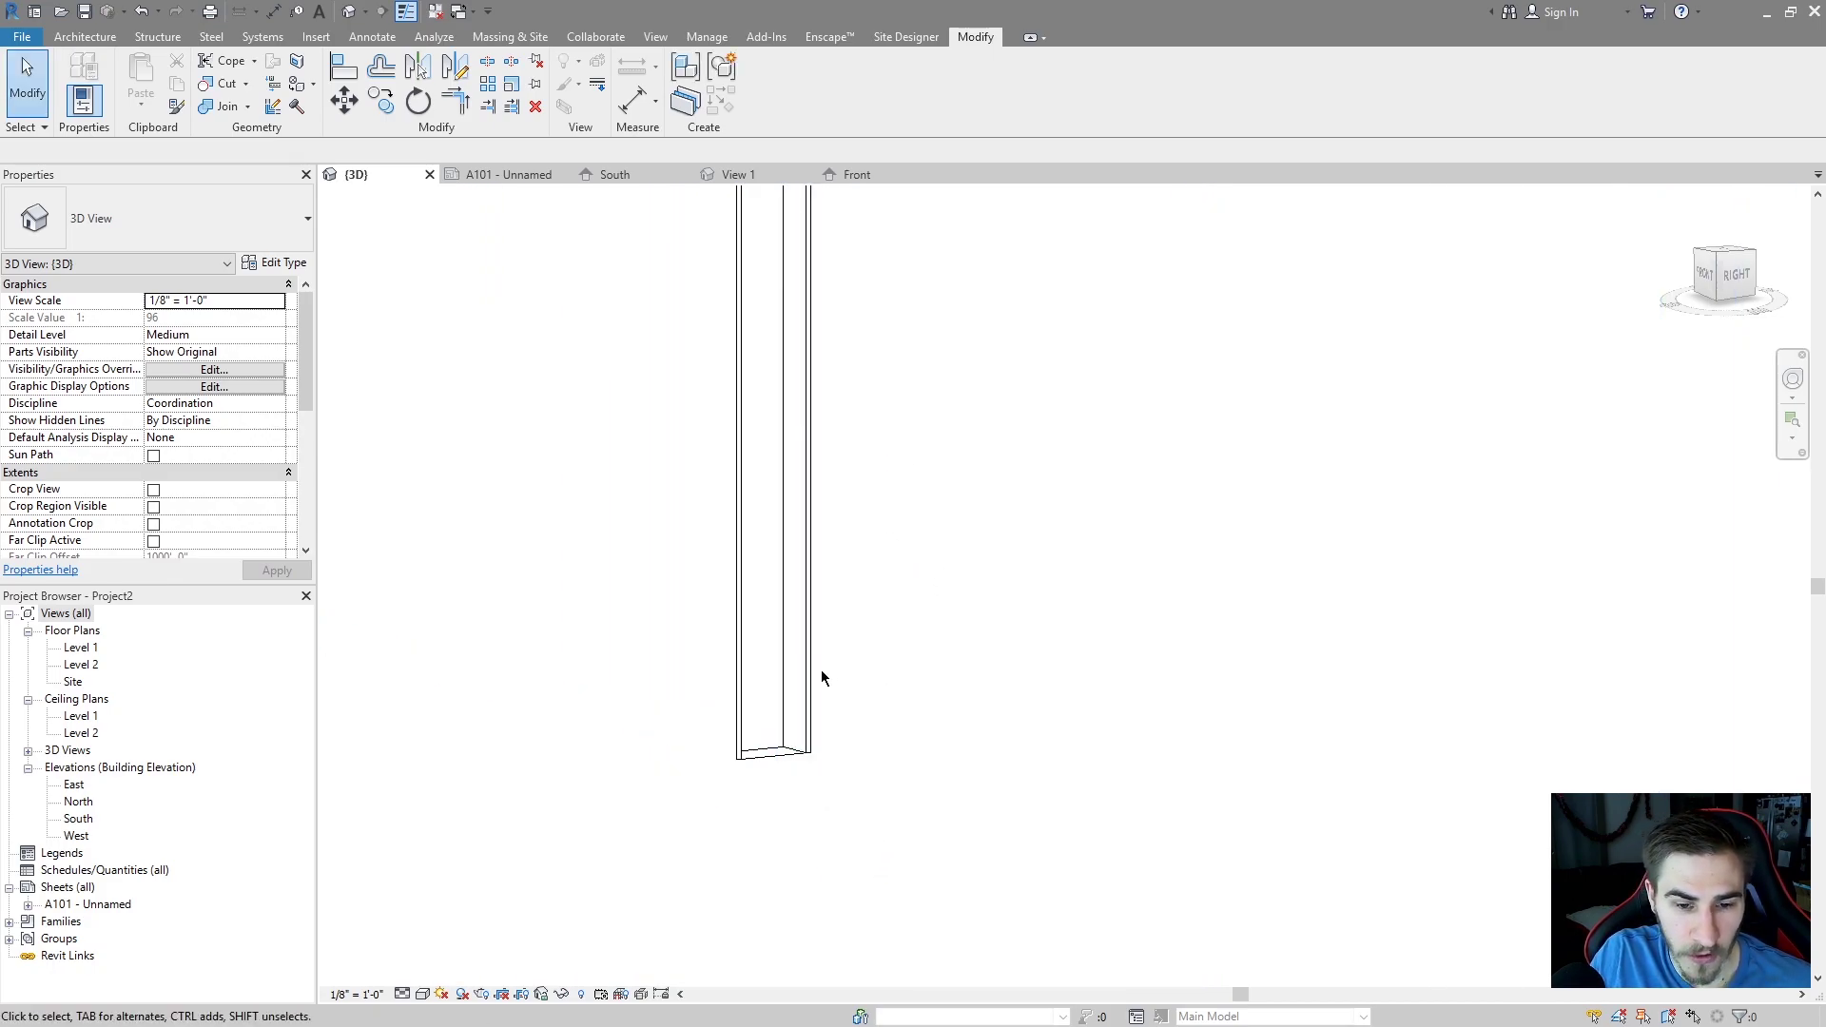
{"action": "middle_click_drag", "start_coordinate": [805, 597], "coordinate": [841, 678], "text": "shift"}
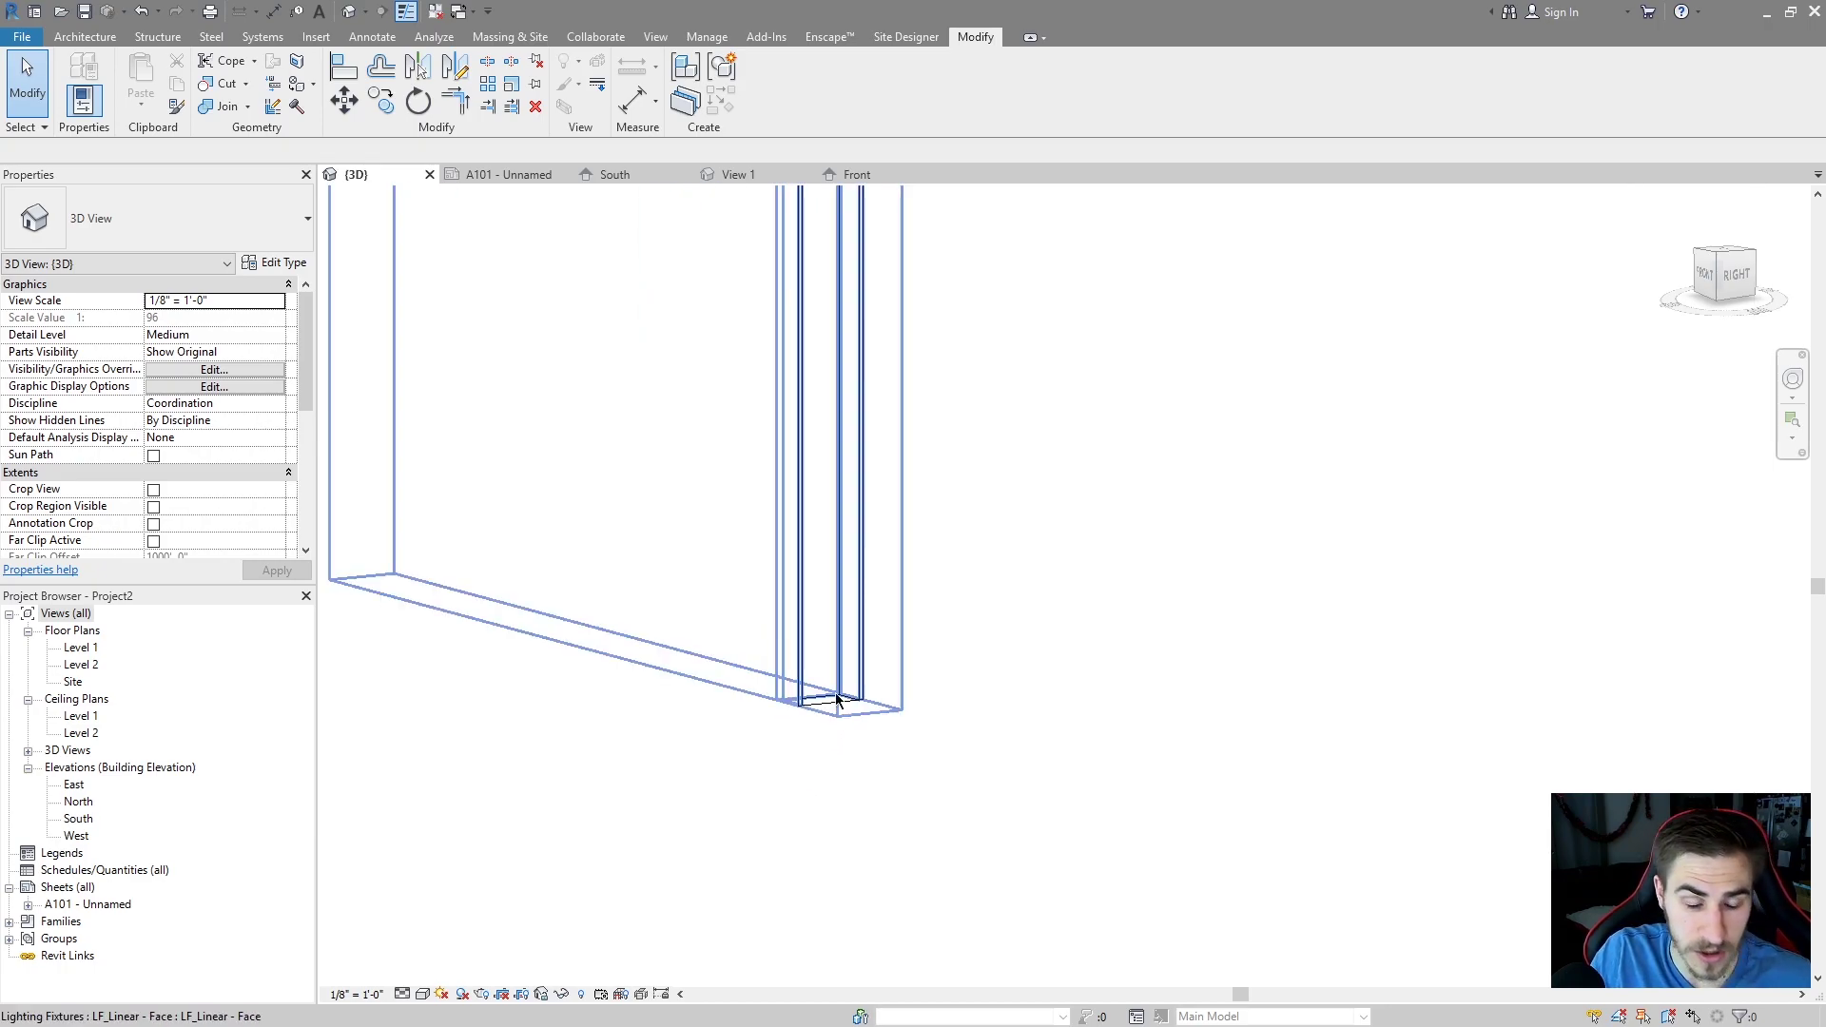
- Select the wall fixture and try an Offset from Host of -0' 6"
{"action": "left_click", "coordinate": [837, 727]}
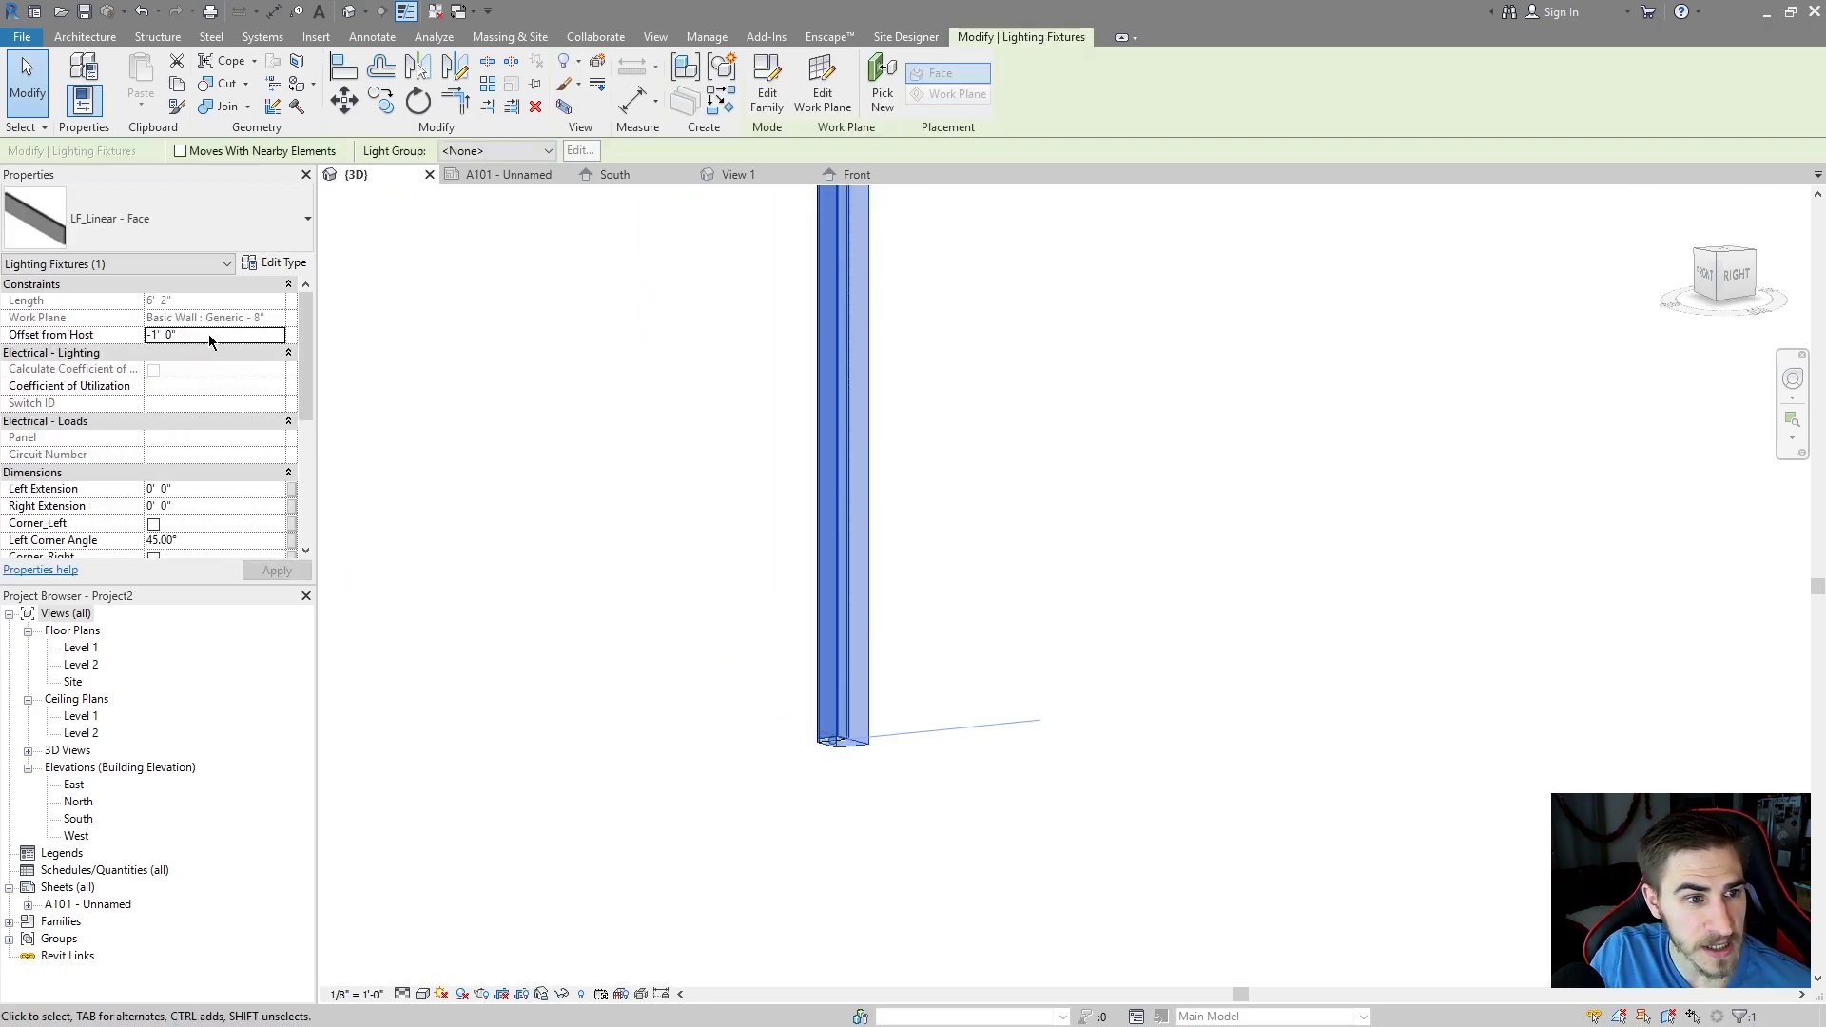
{"action": "key", "text": "Return"}
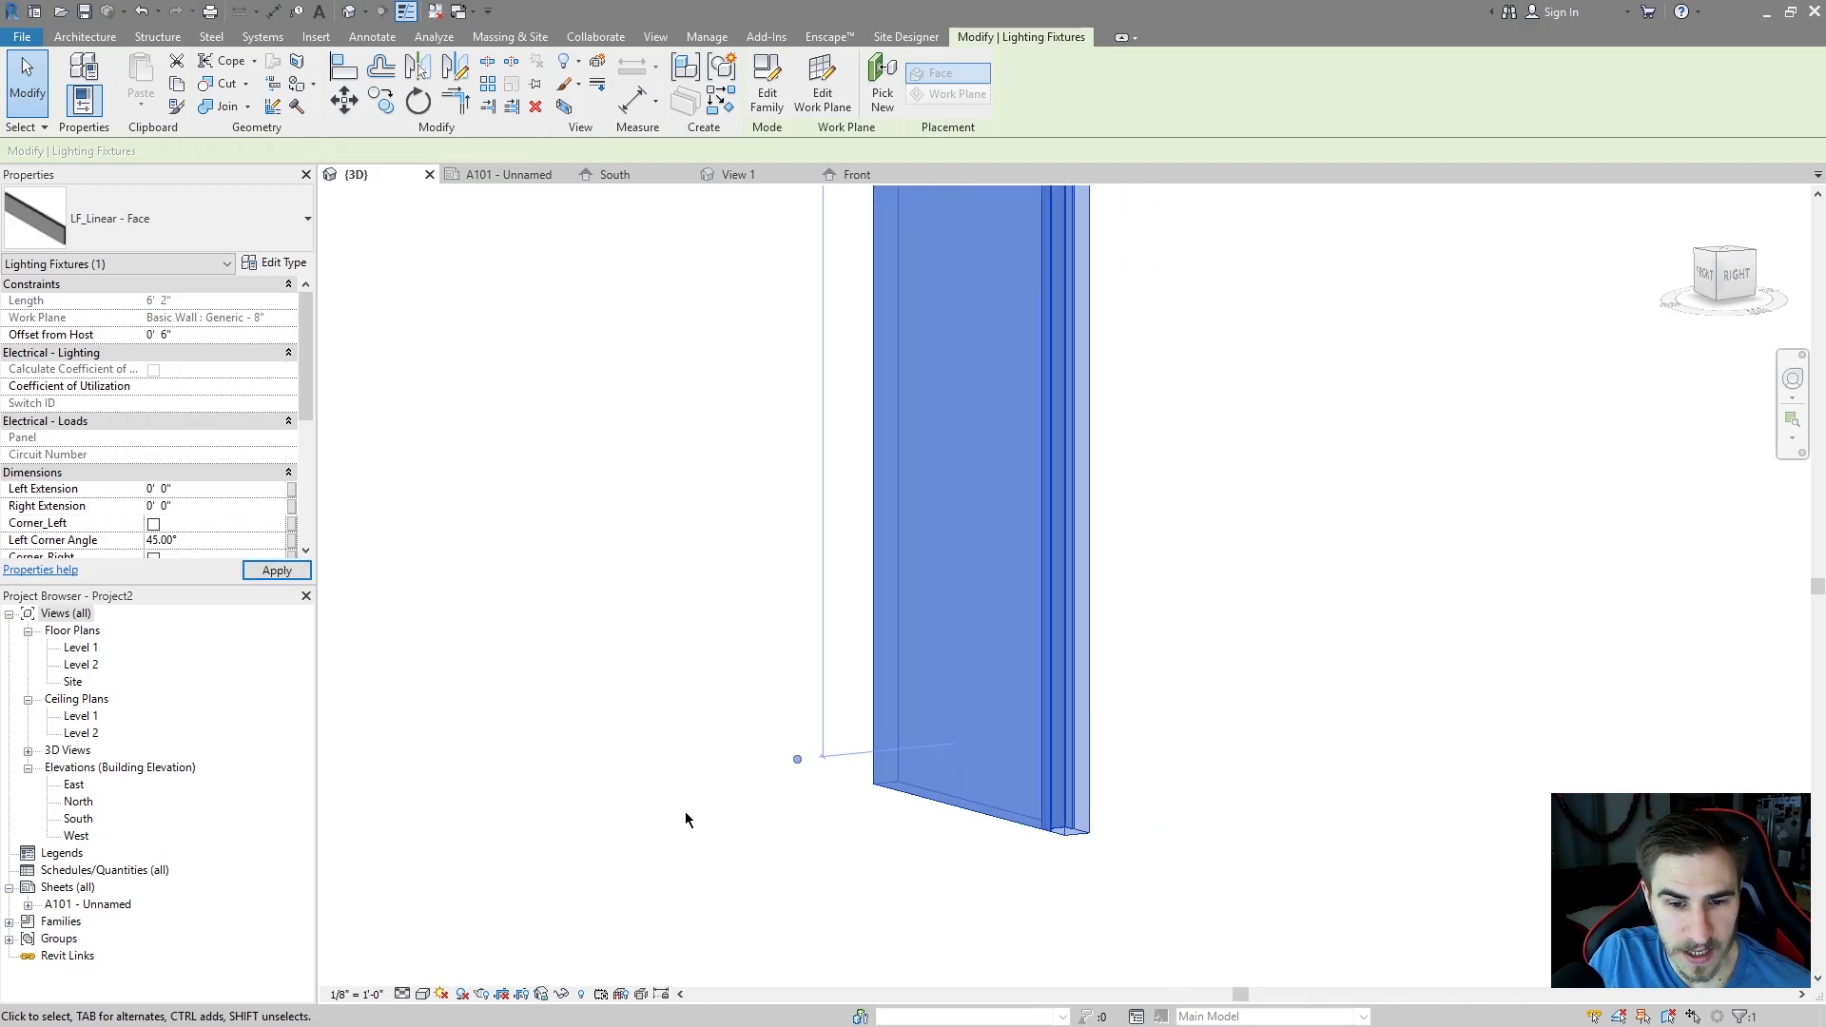
{"action": "left_click", "coordinate": [259, 336]}
{"action": "type", "text": "-.5"}
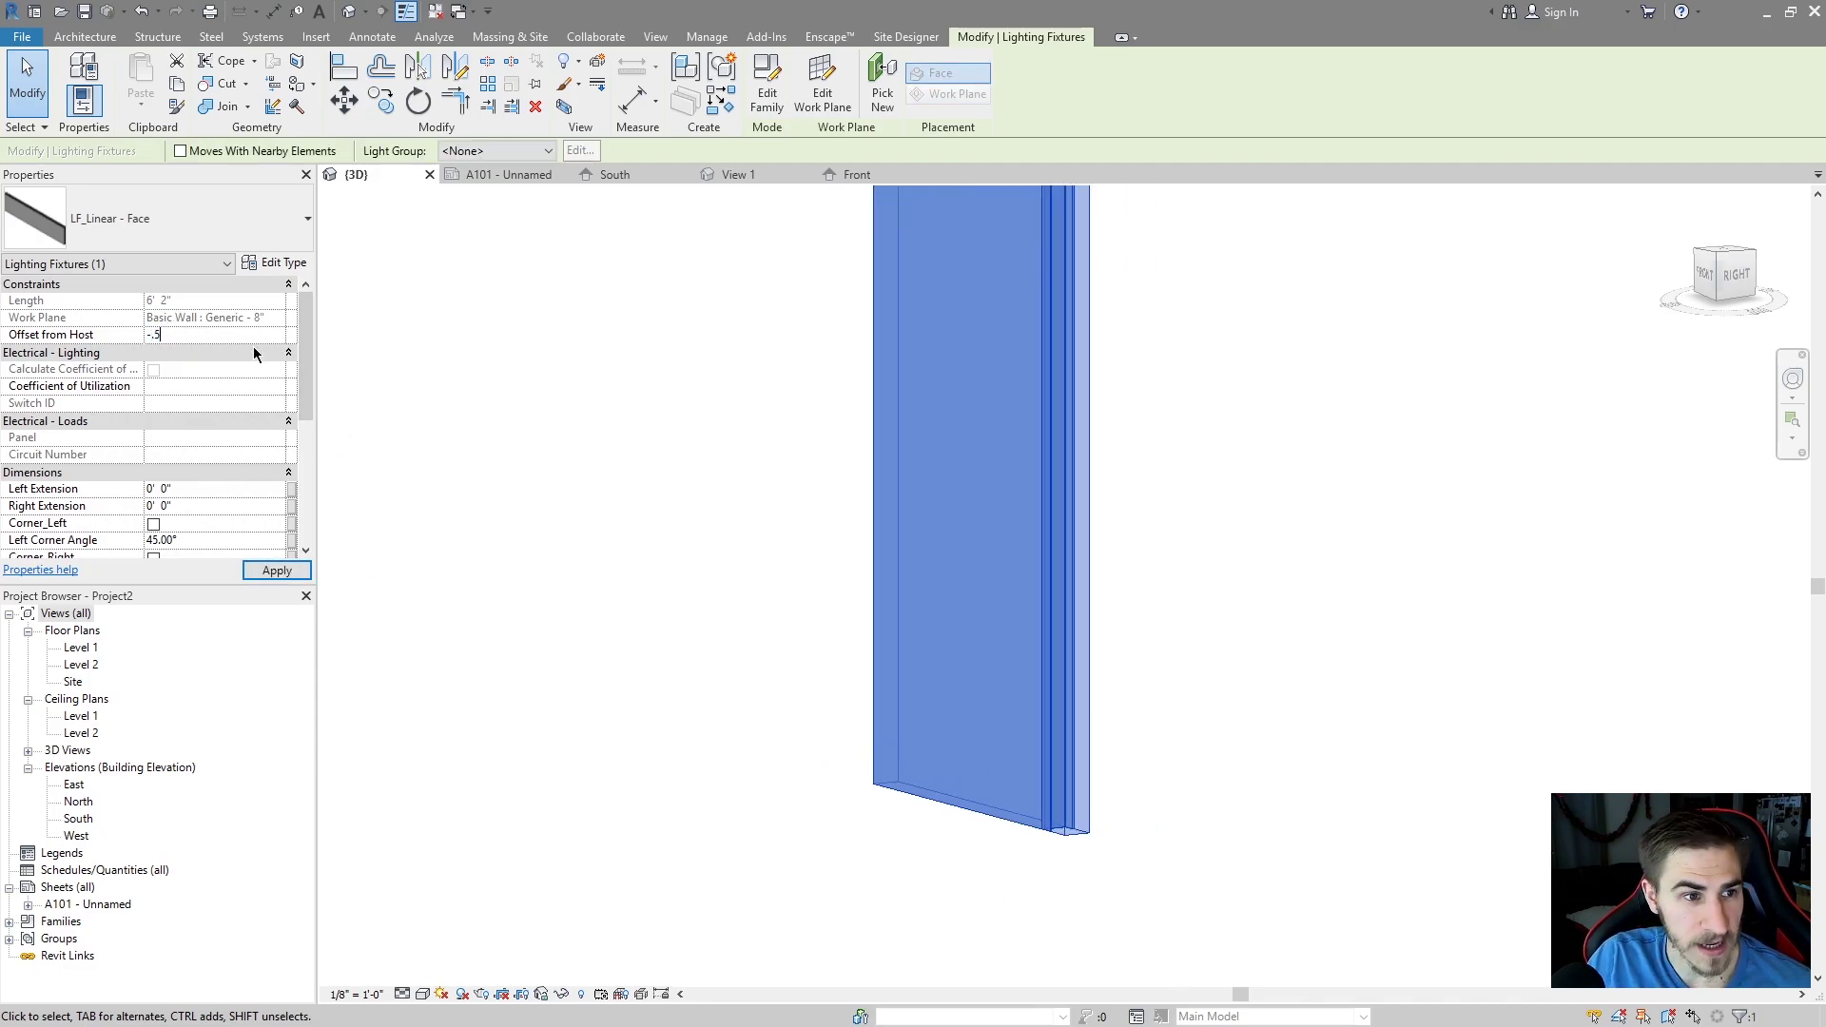
{"action": "key", "text": "Return"}
{"action": "scroll", "coordinate": [916, 774], "scroll_direction": "down", "scroll_amount": 2}
- Reselect the fixture and set its Offset from Host back to -1' 0"
{"action": "left_click", "coordinate": [944, 725]}
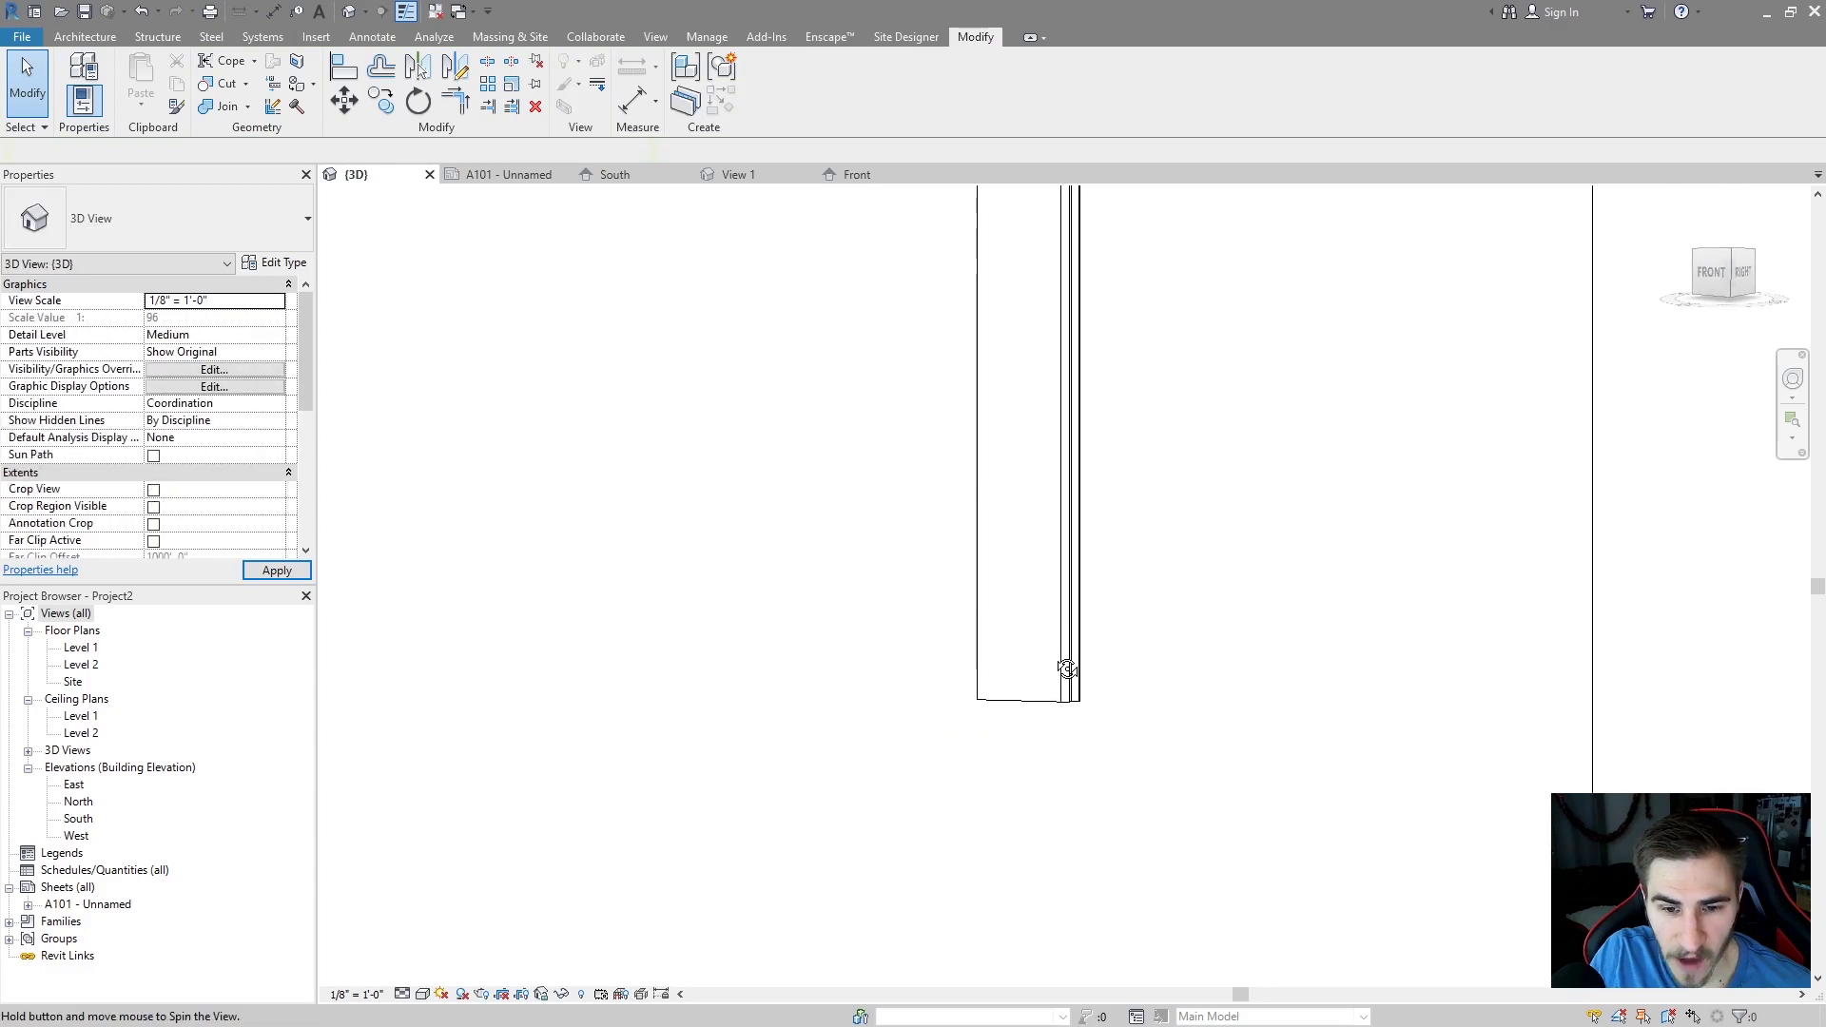
{"action": "left_click", "coordinate": [871, 773]}
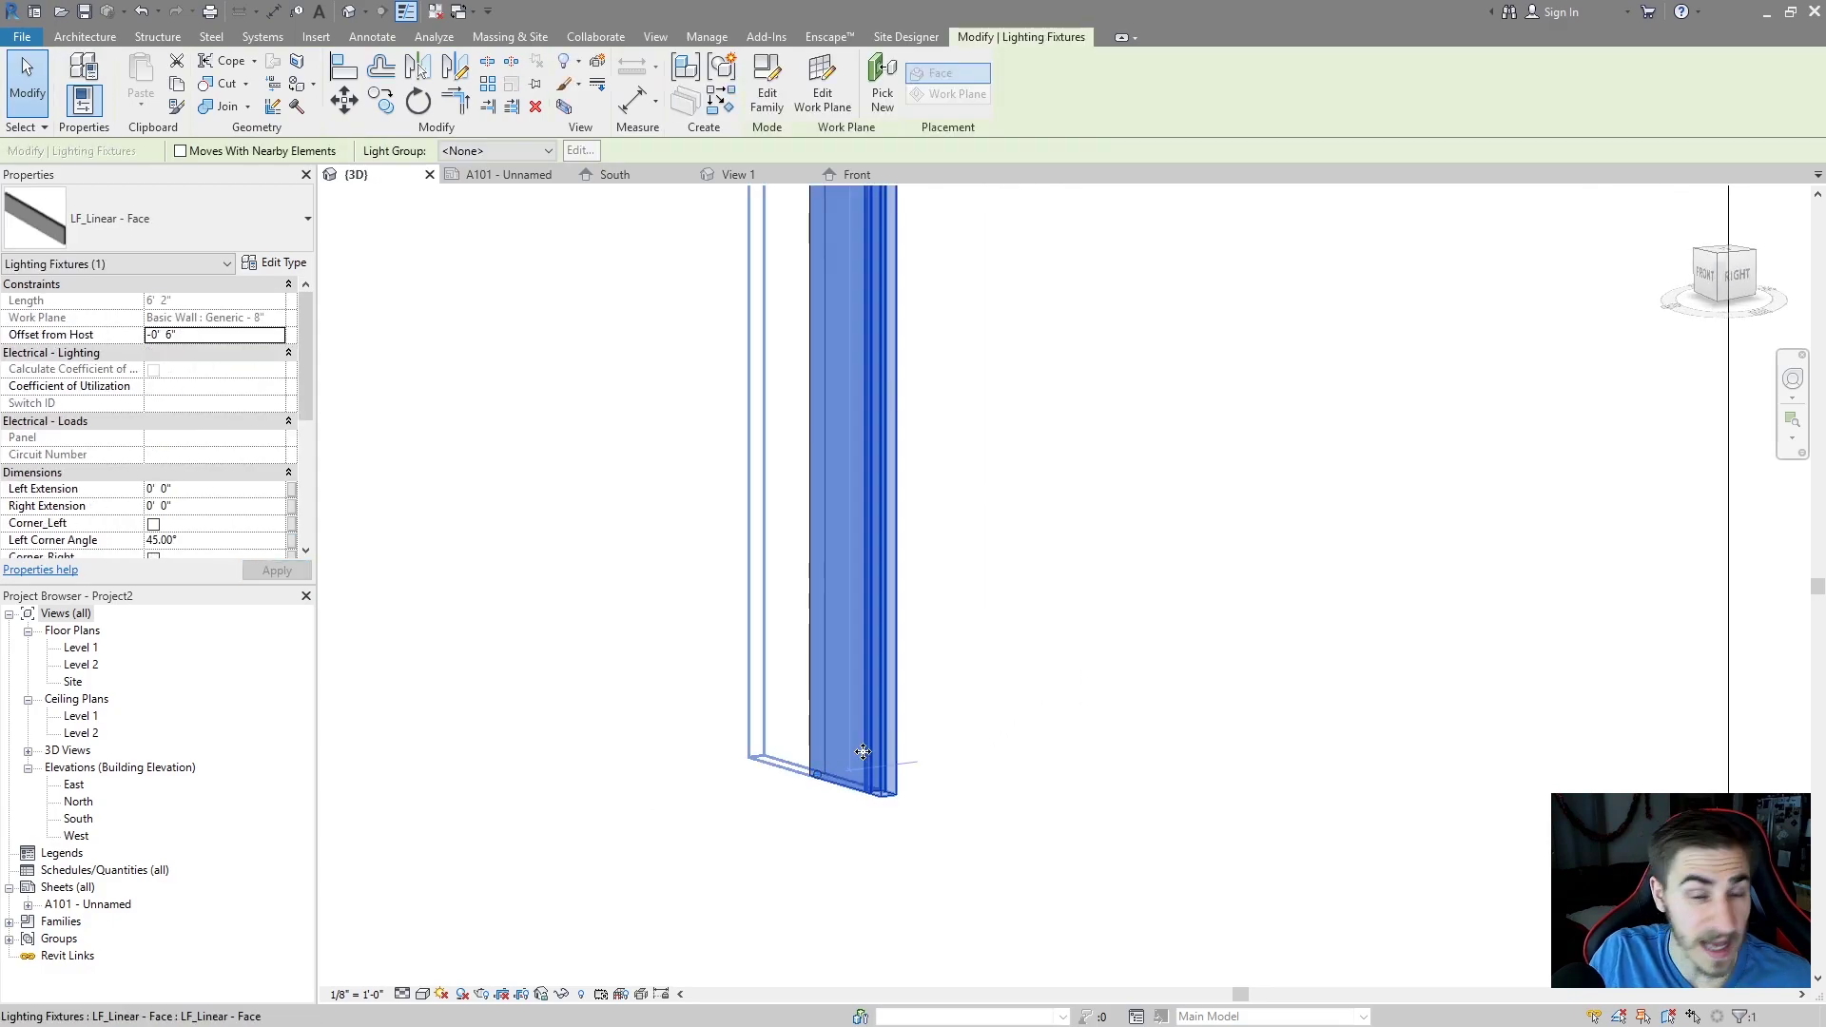
{"action": "scroll", "coordinate": [821, 810], "scroll_direction": "down", "scroll_amount": 1}
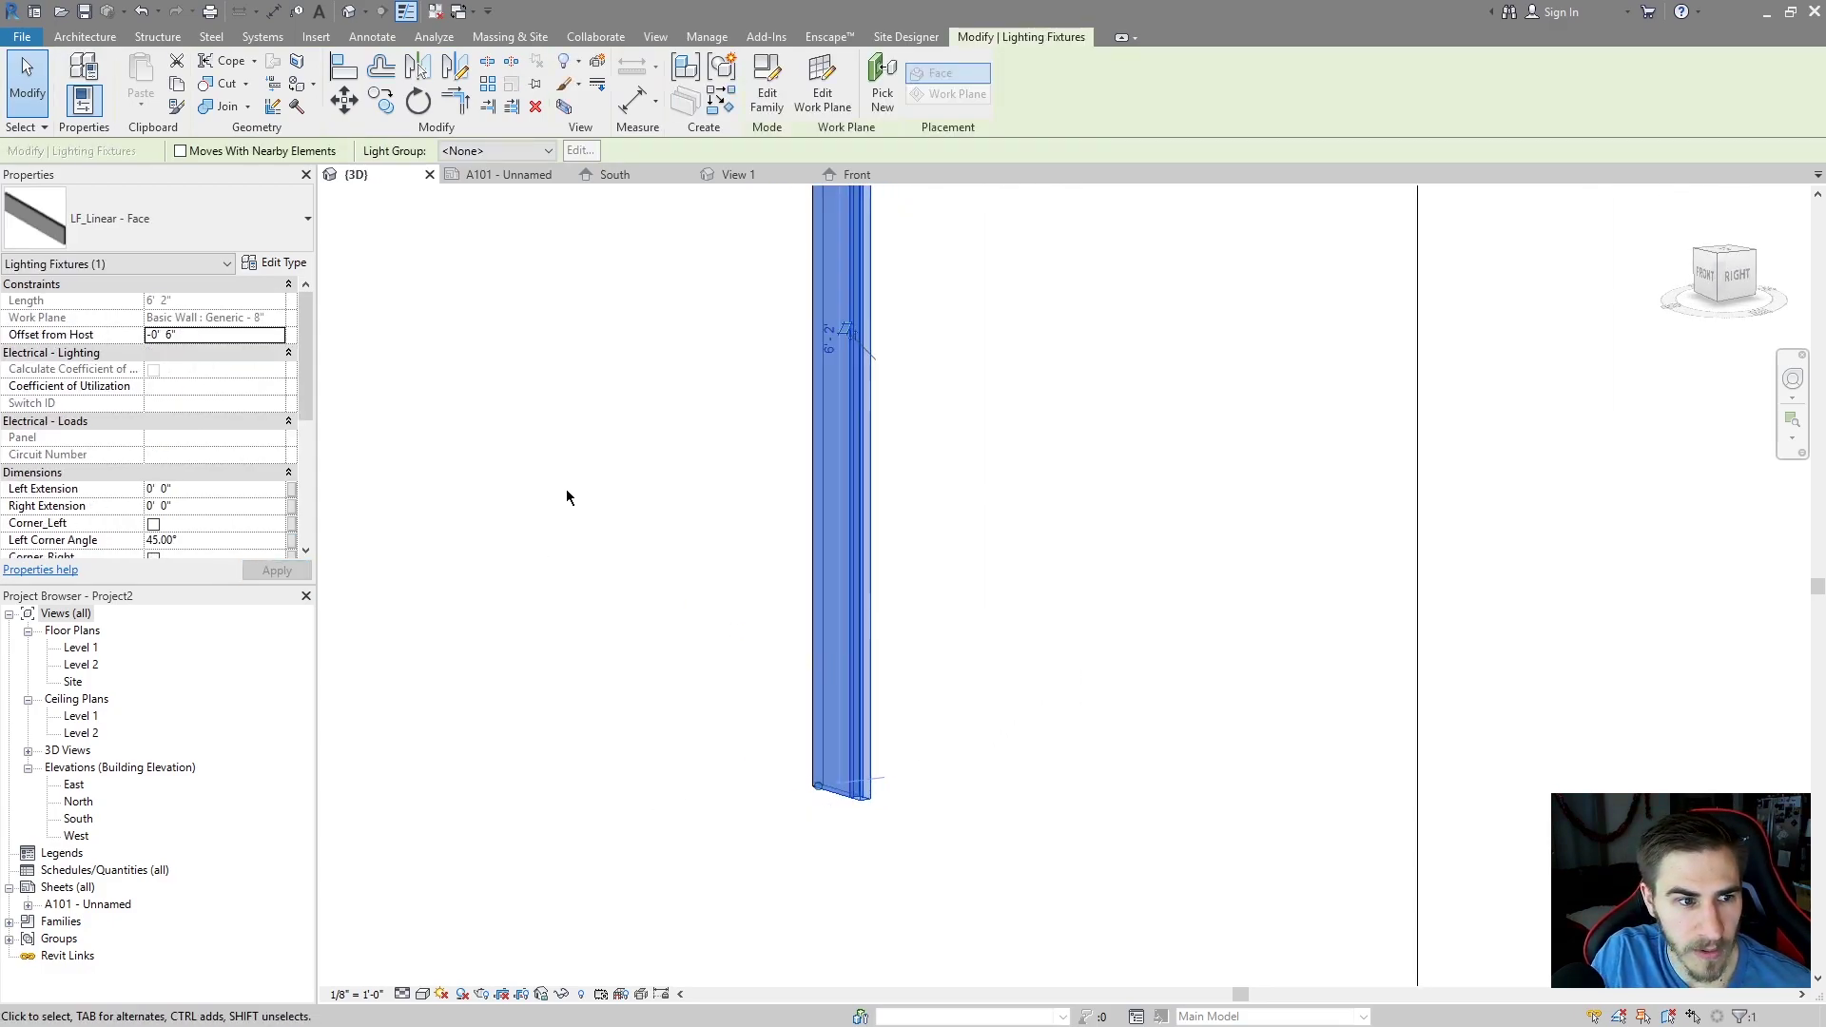
{"action": "middle_click_drag", "start_coordinate": [890, 684], "coordinate": [886, 752], "text": "shift"}
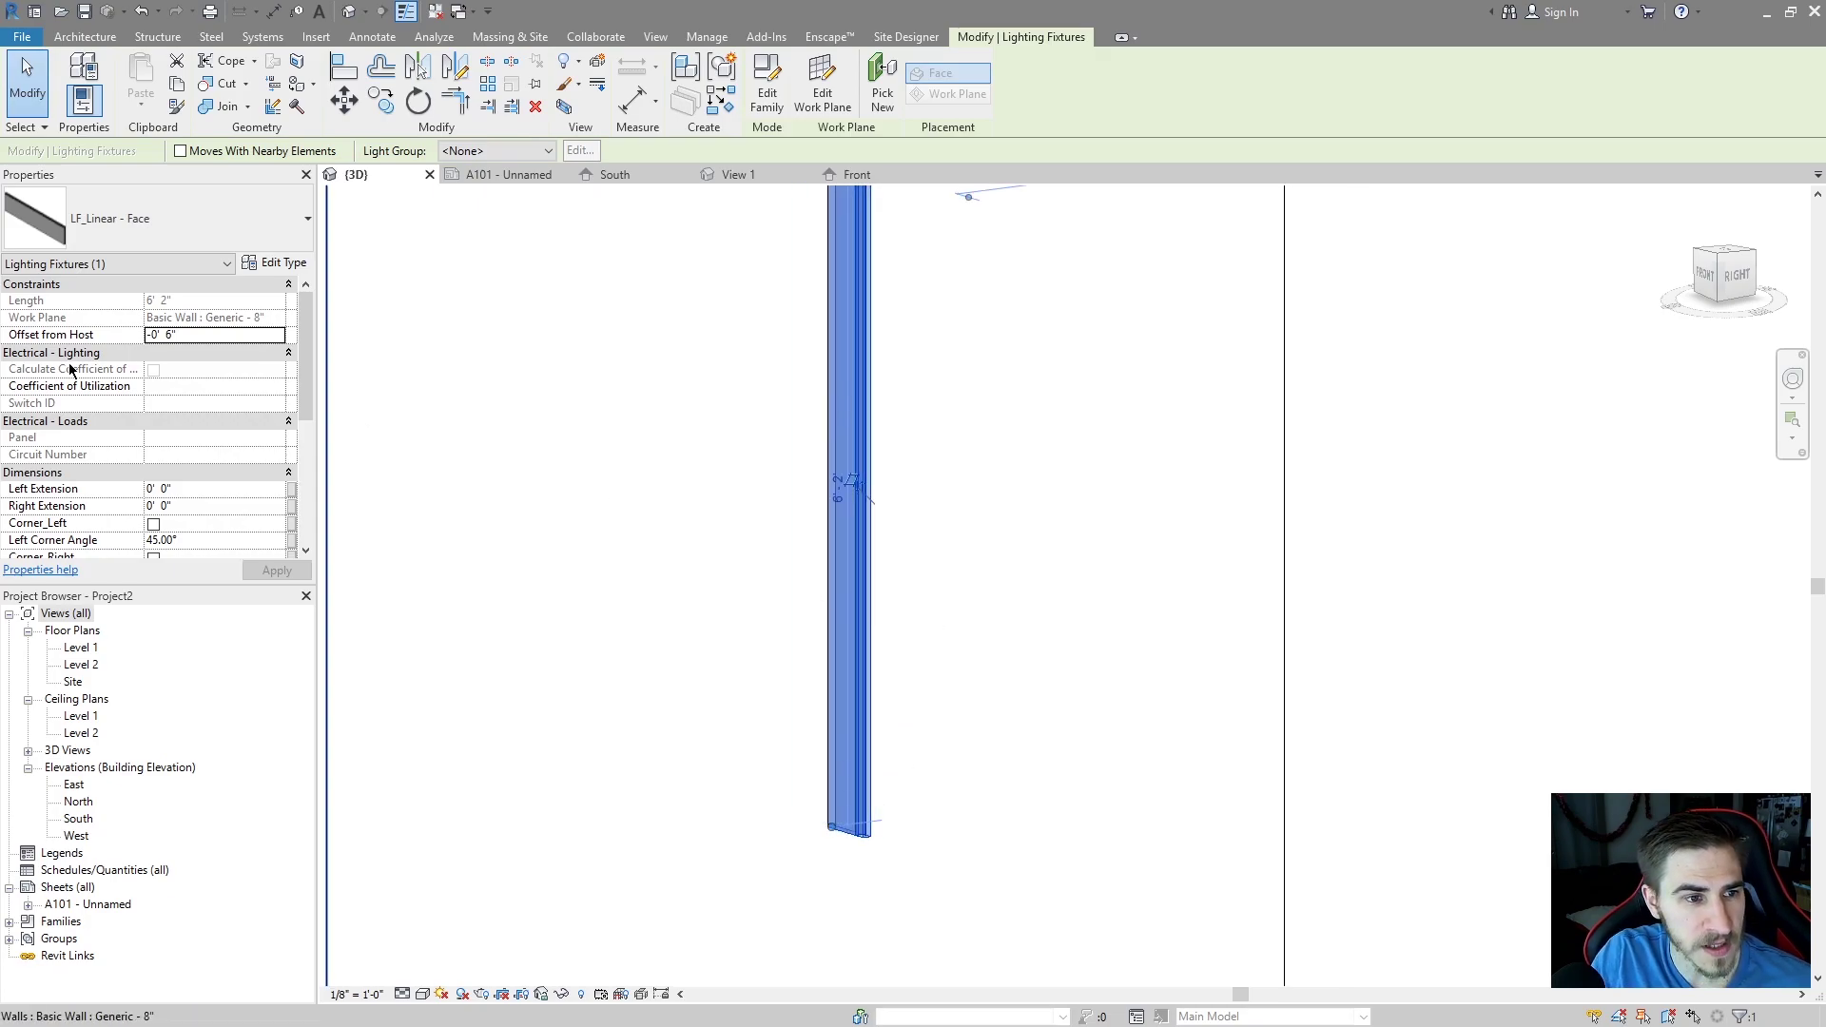
{"action": "double_click", "coordinate": [243, 339]}
{"action": "type", "text": "-1"}
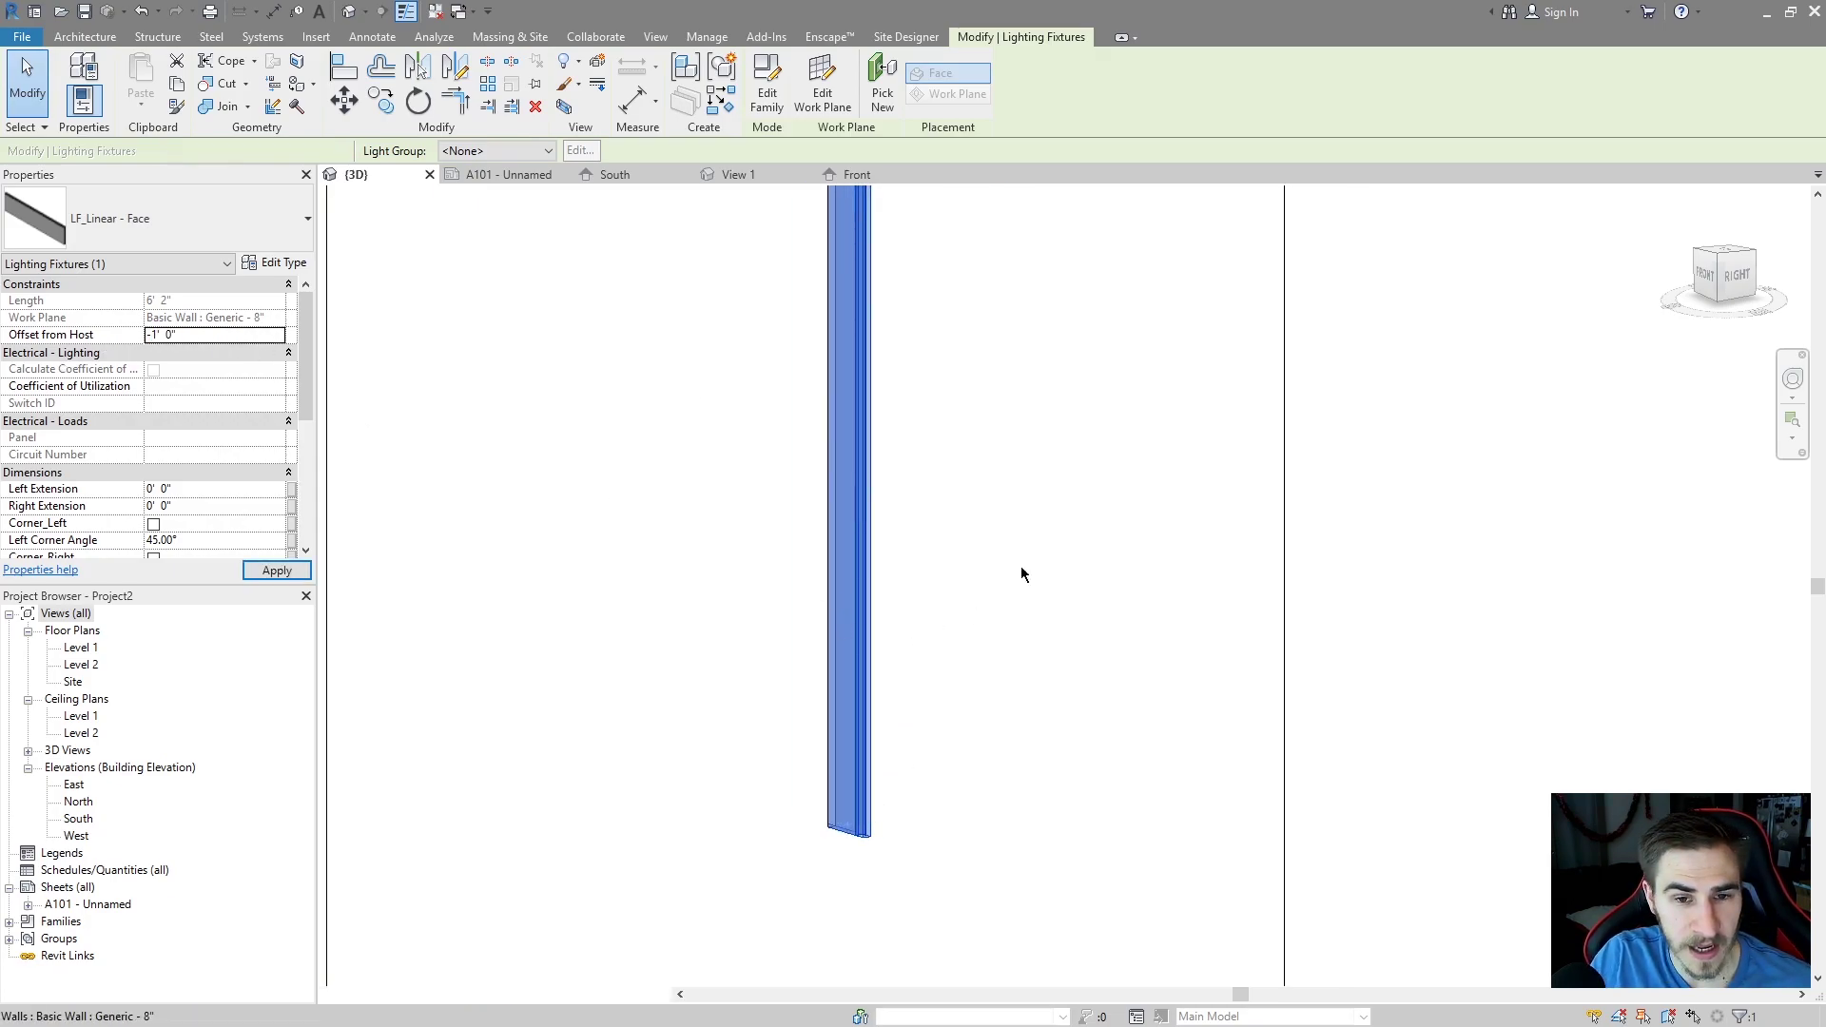
{"action": "scroll", "coordinate": [884, 693], "scroll_direction": "down", "scroll_amount": 4}
{"action": "middle_click_drag", "start_coordinate": [938, 672], "coordinate": [818, 443], "text": "shift"}
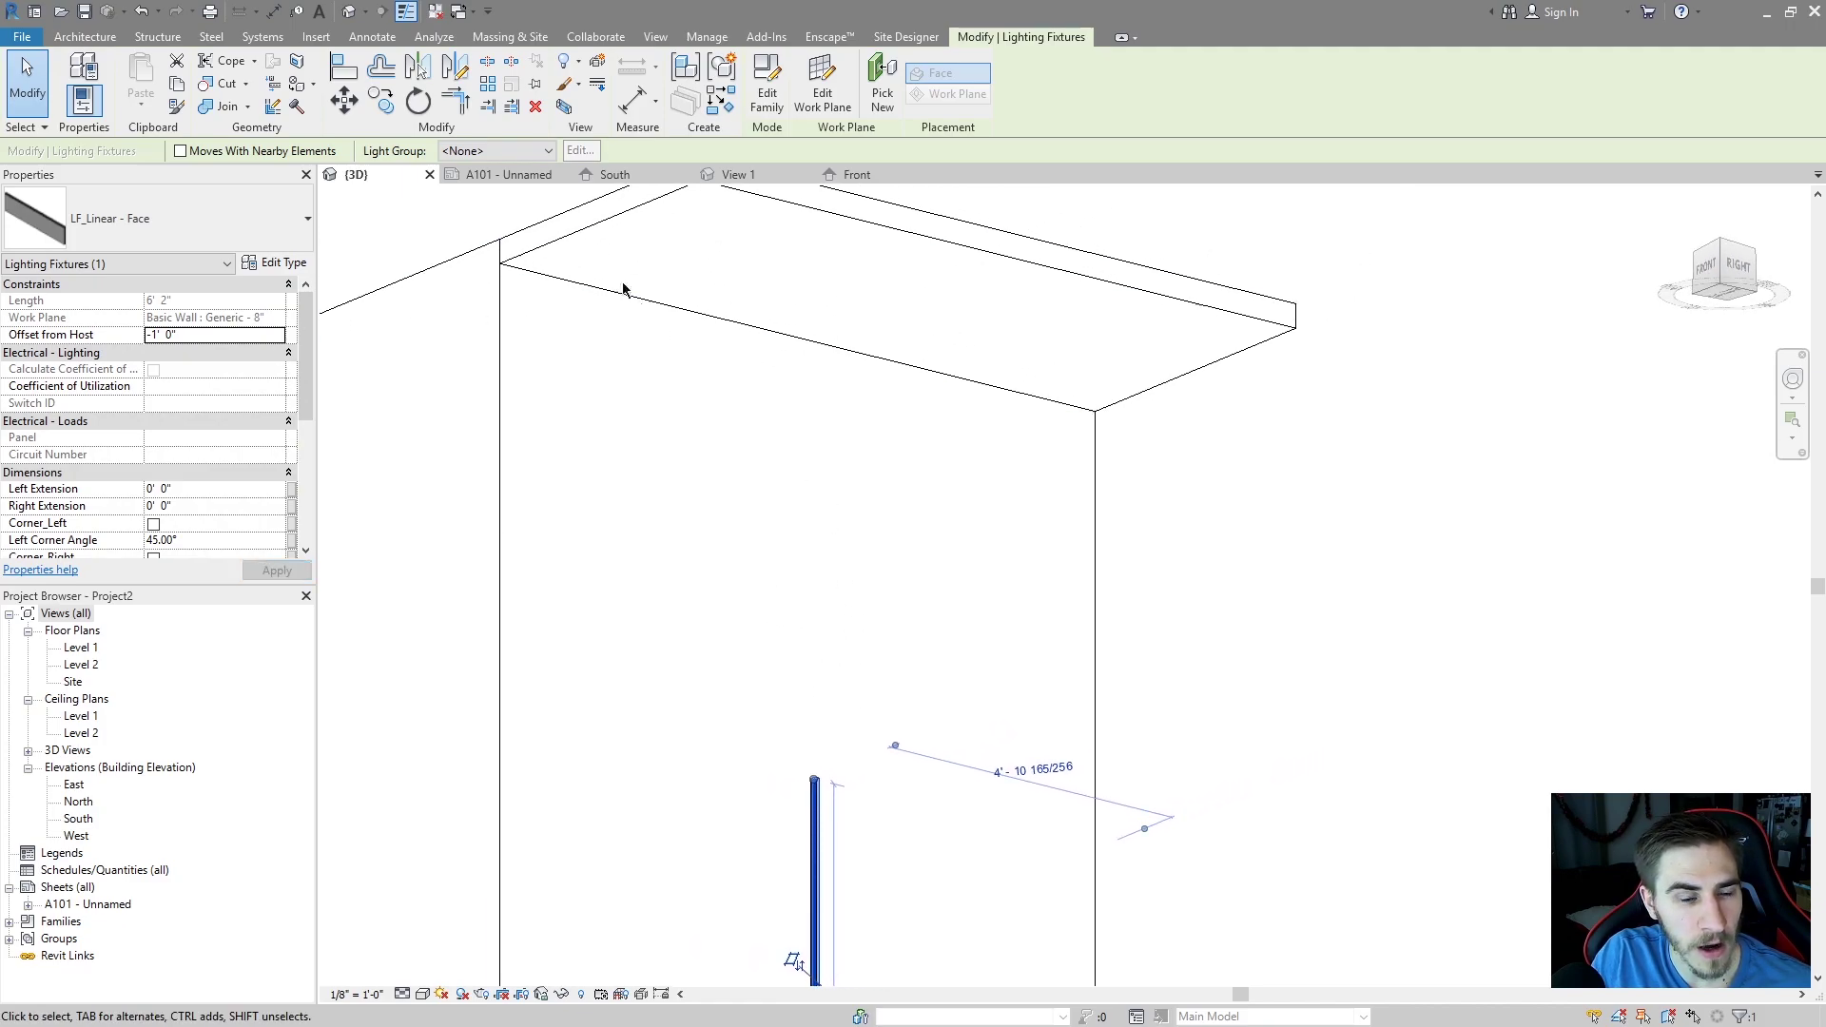
- Place a 2' 0" LF_Linear - Face fixture on the ceiling underside
{"action": "left_click", "coordinate": [74, 38]}
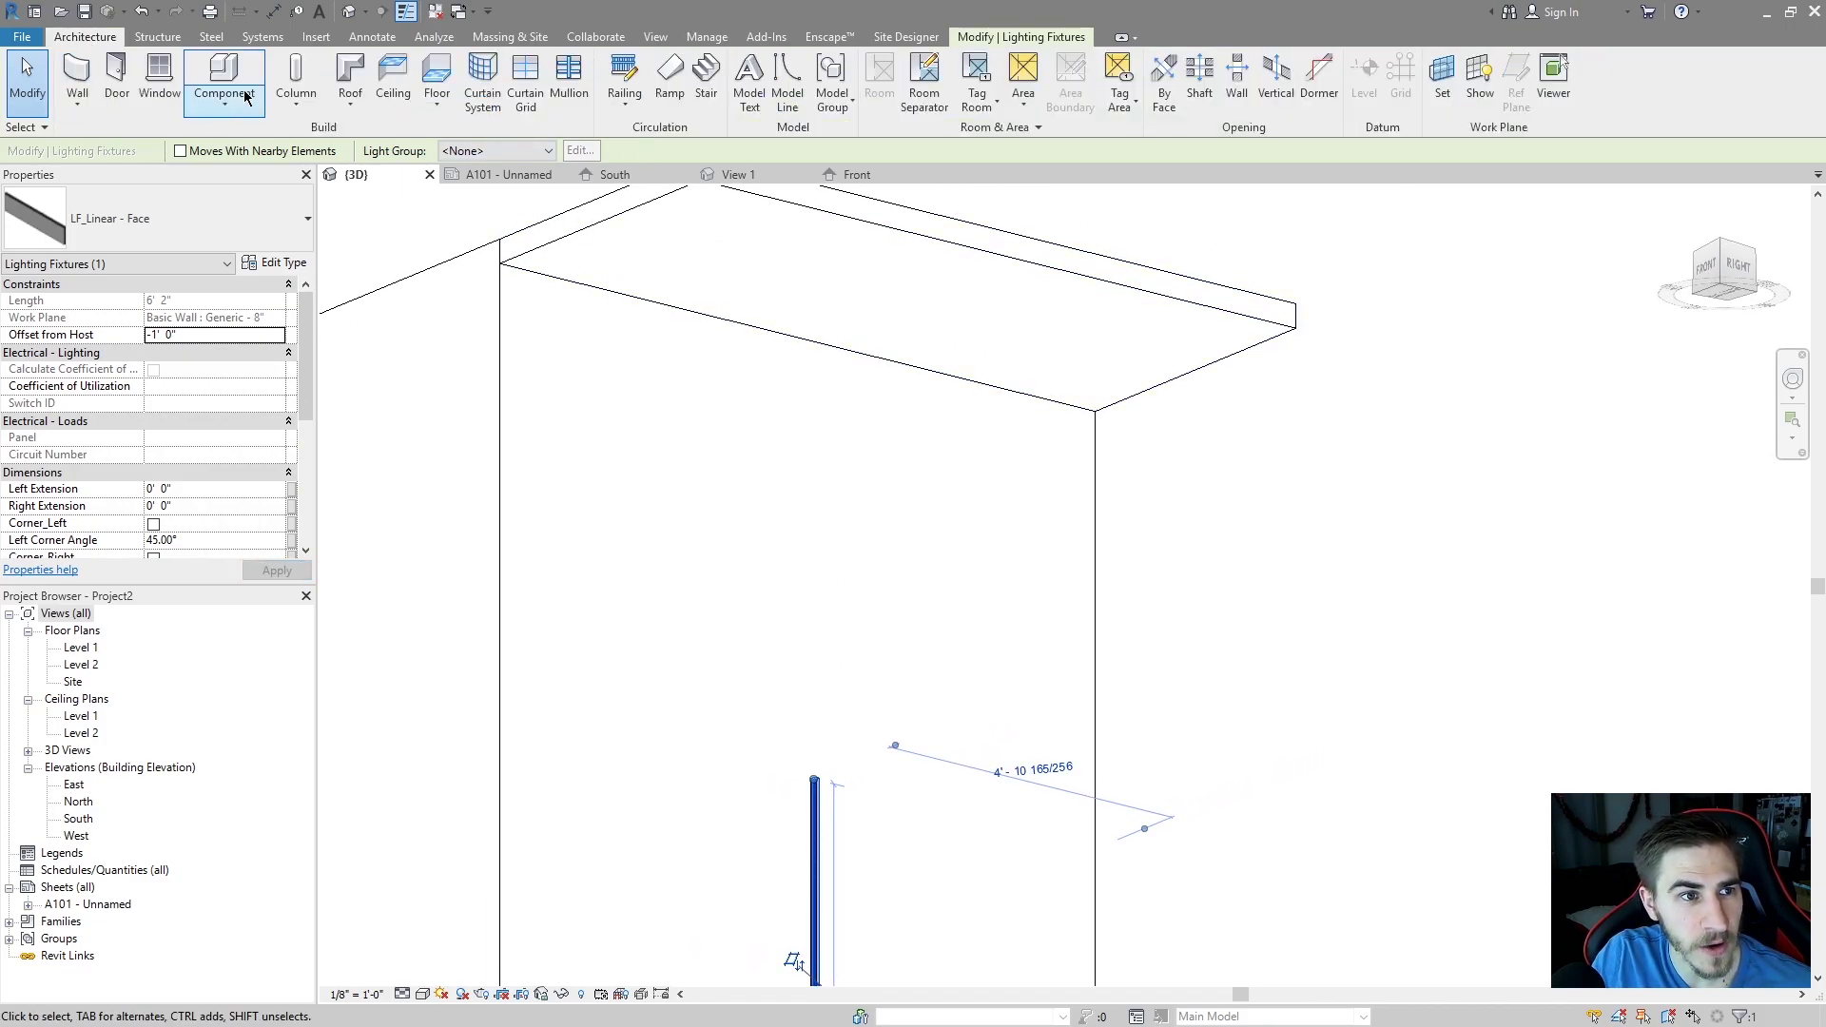
{"action": "left_click", "coordinate": [231, 71]}
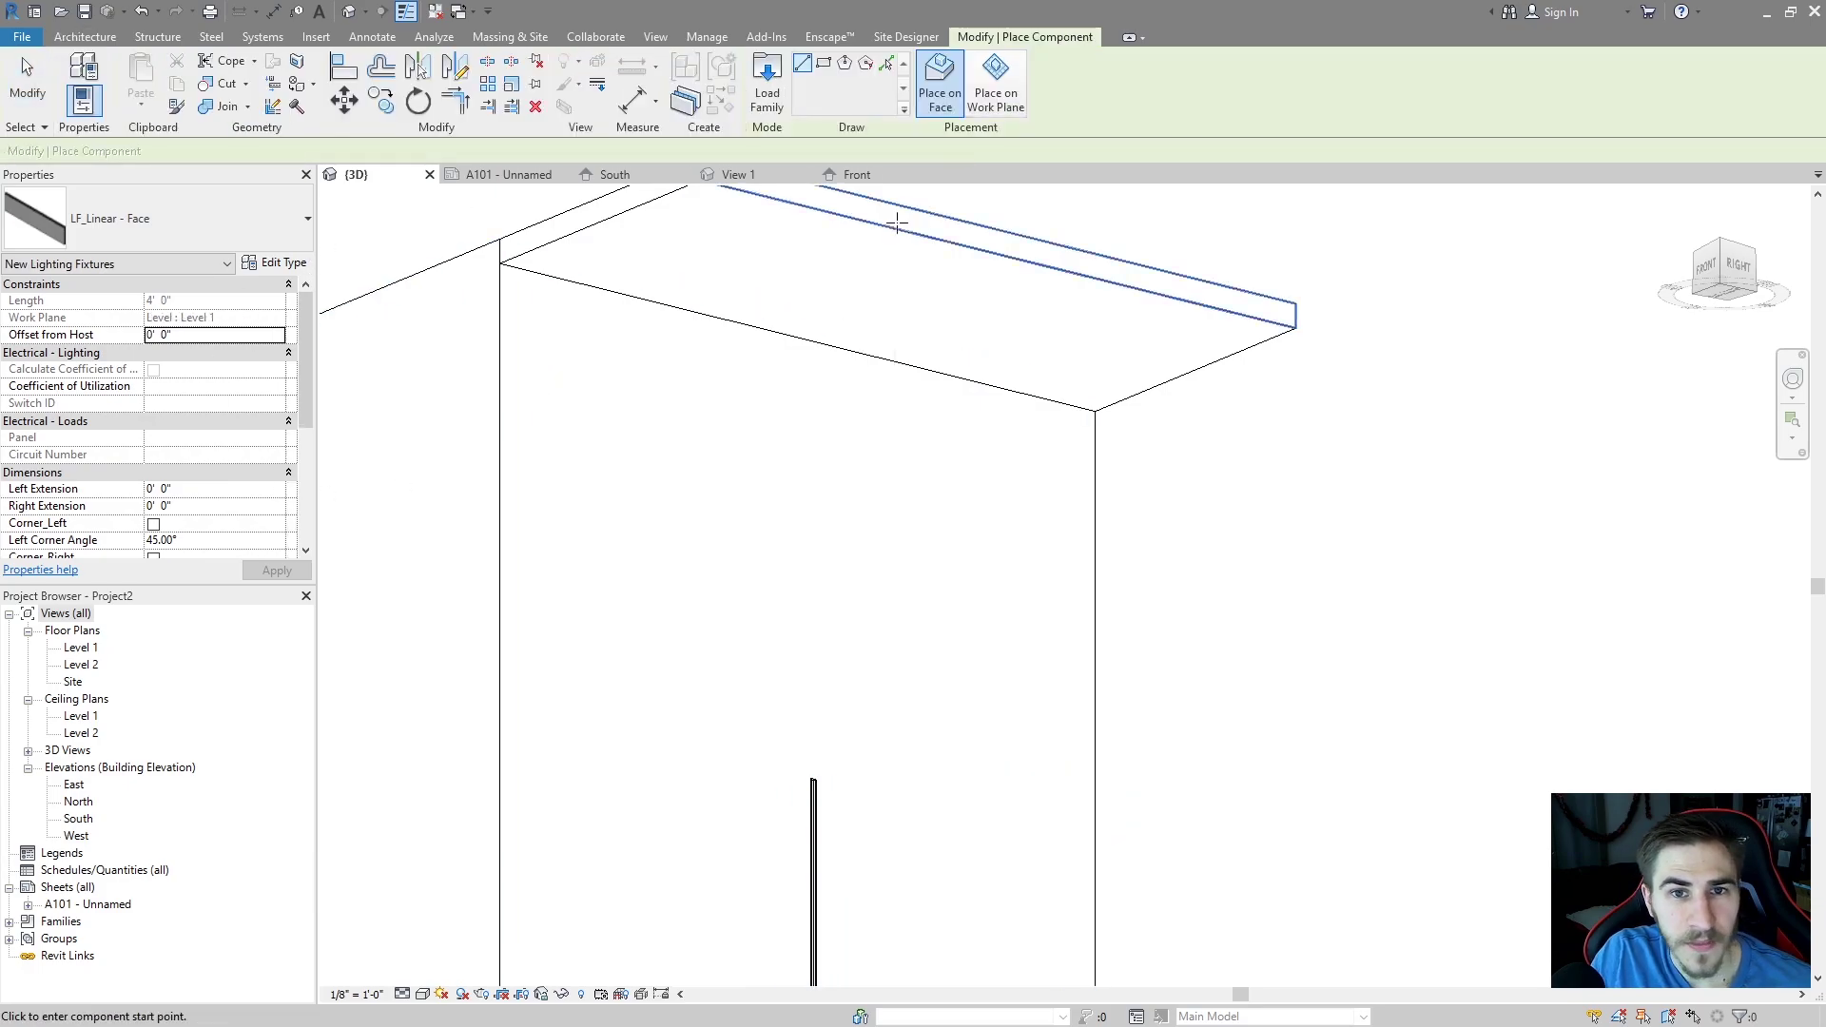
{"action": "left_click", "coordinate": [834, 278]}
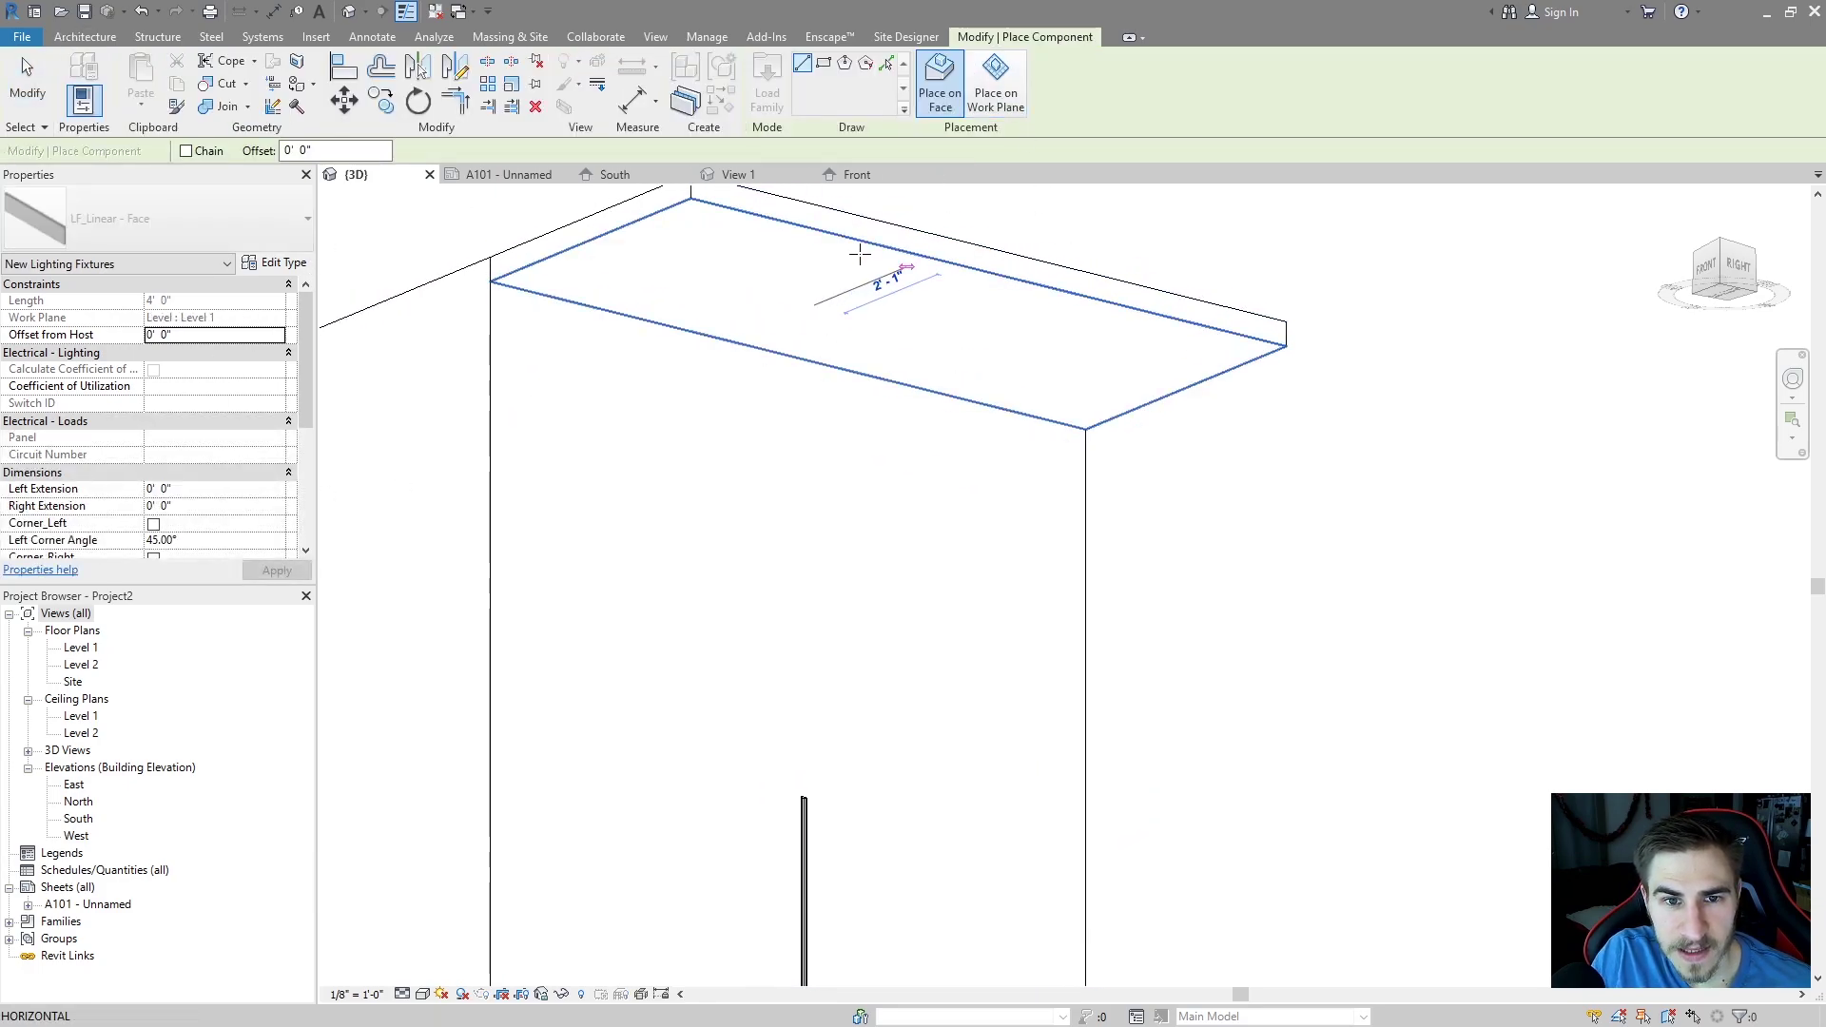
{"action": "left_click", "coordinate": [904, 309]}
{"action": "key", "text": "Escape"}
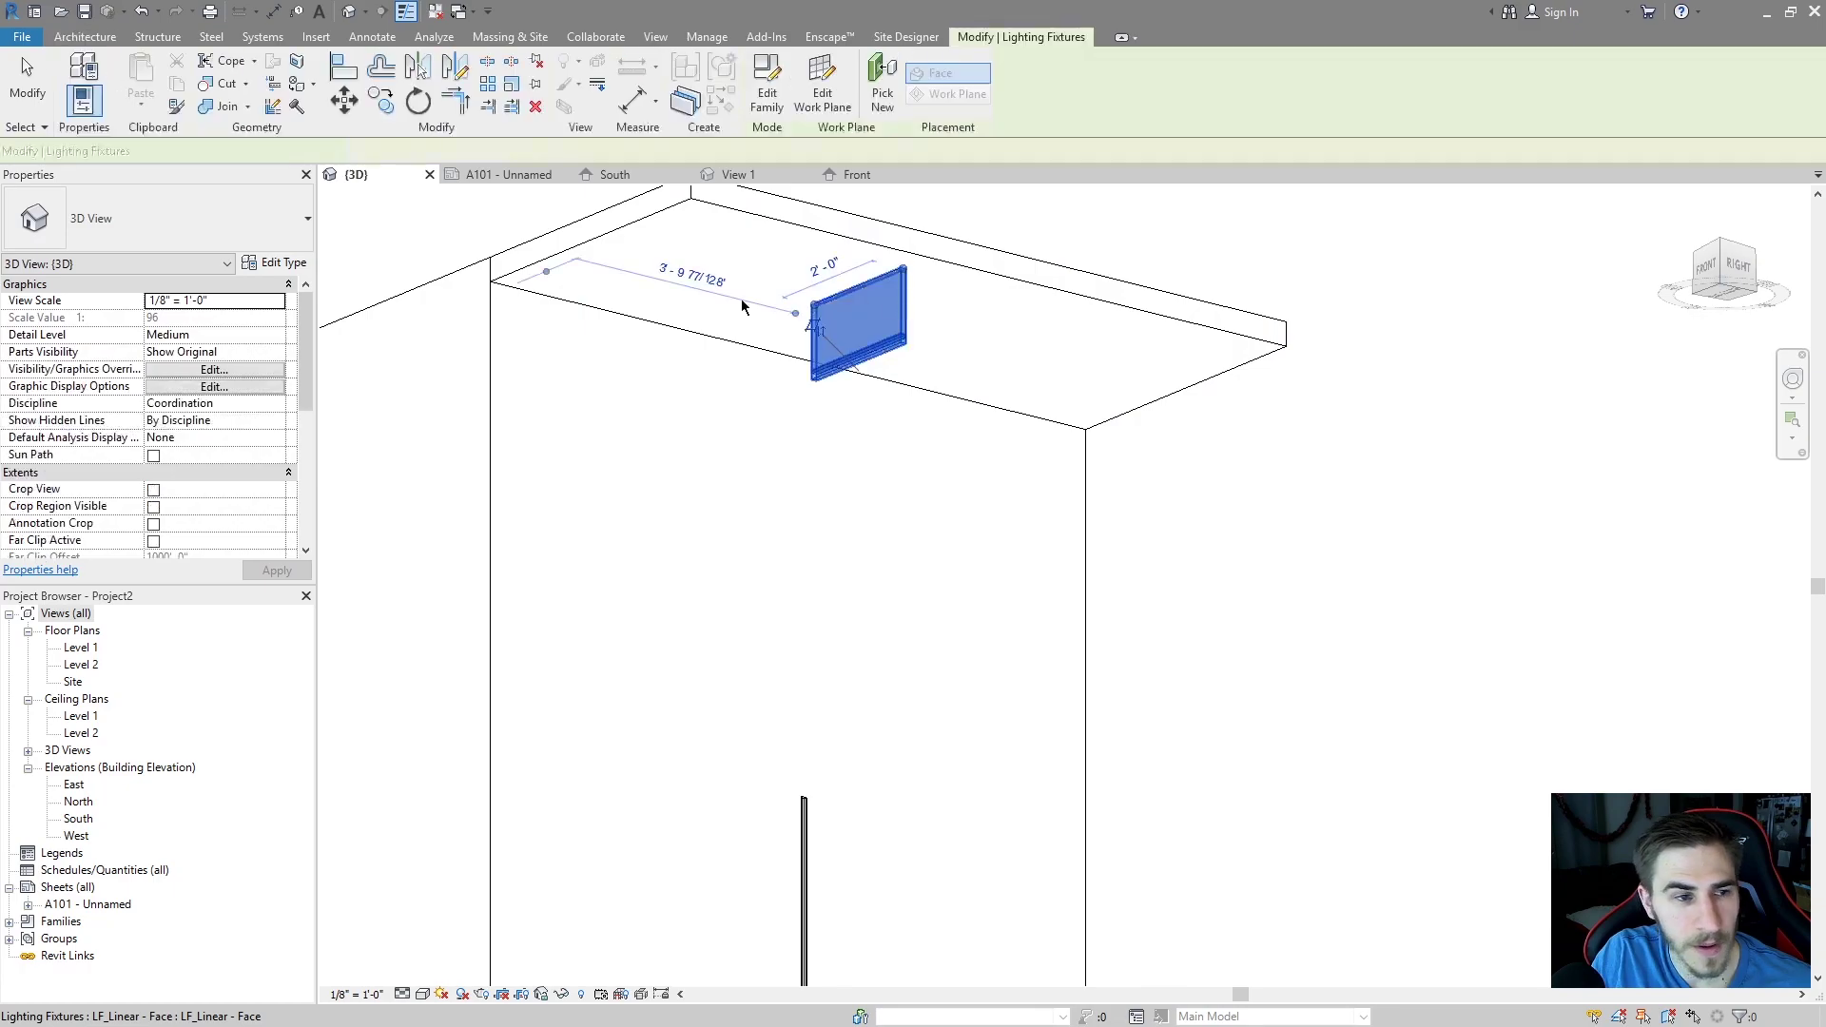
- Sink the ceiling fixture into the ceiling with a -1' 0" Offset from Host
{"action": "left_click", "coordinate": [195, 336]}
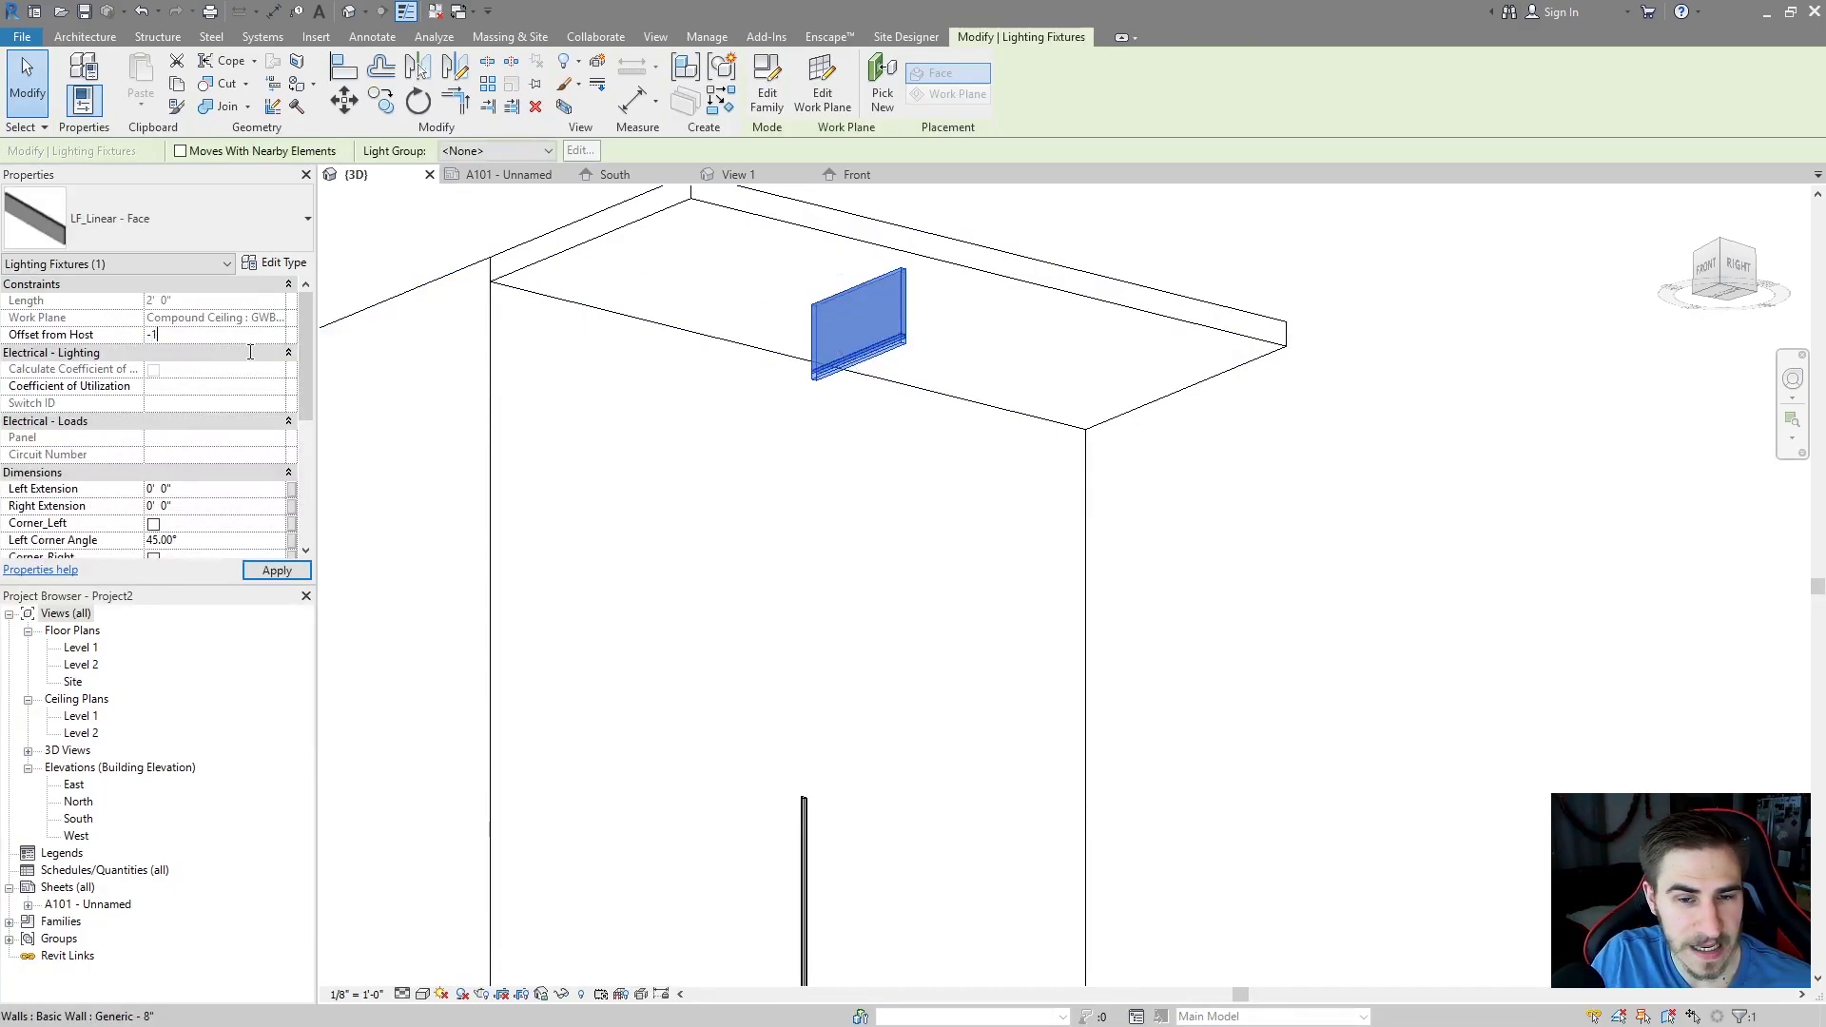
{"action": "key", "text": "Return"}
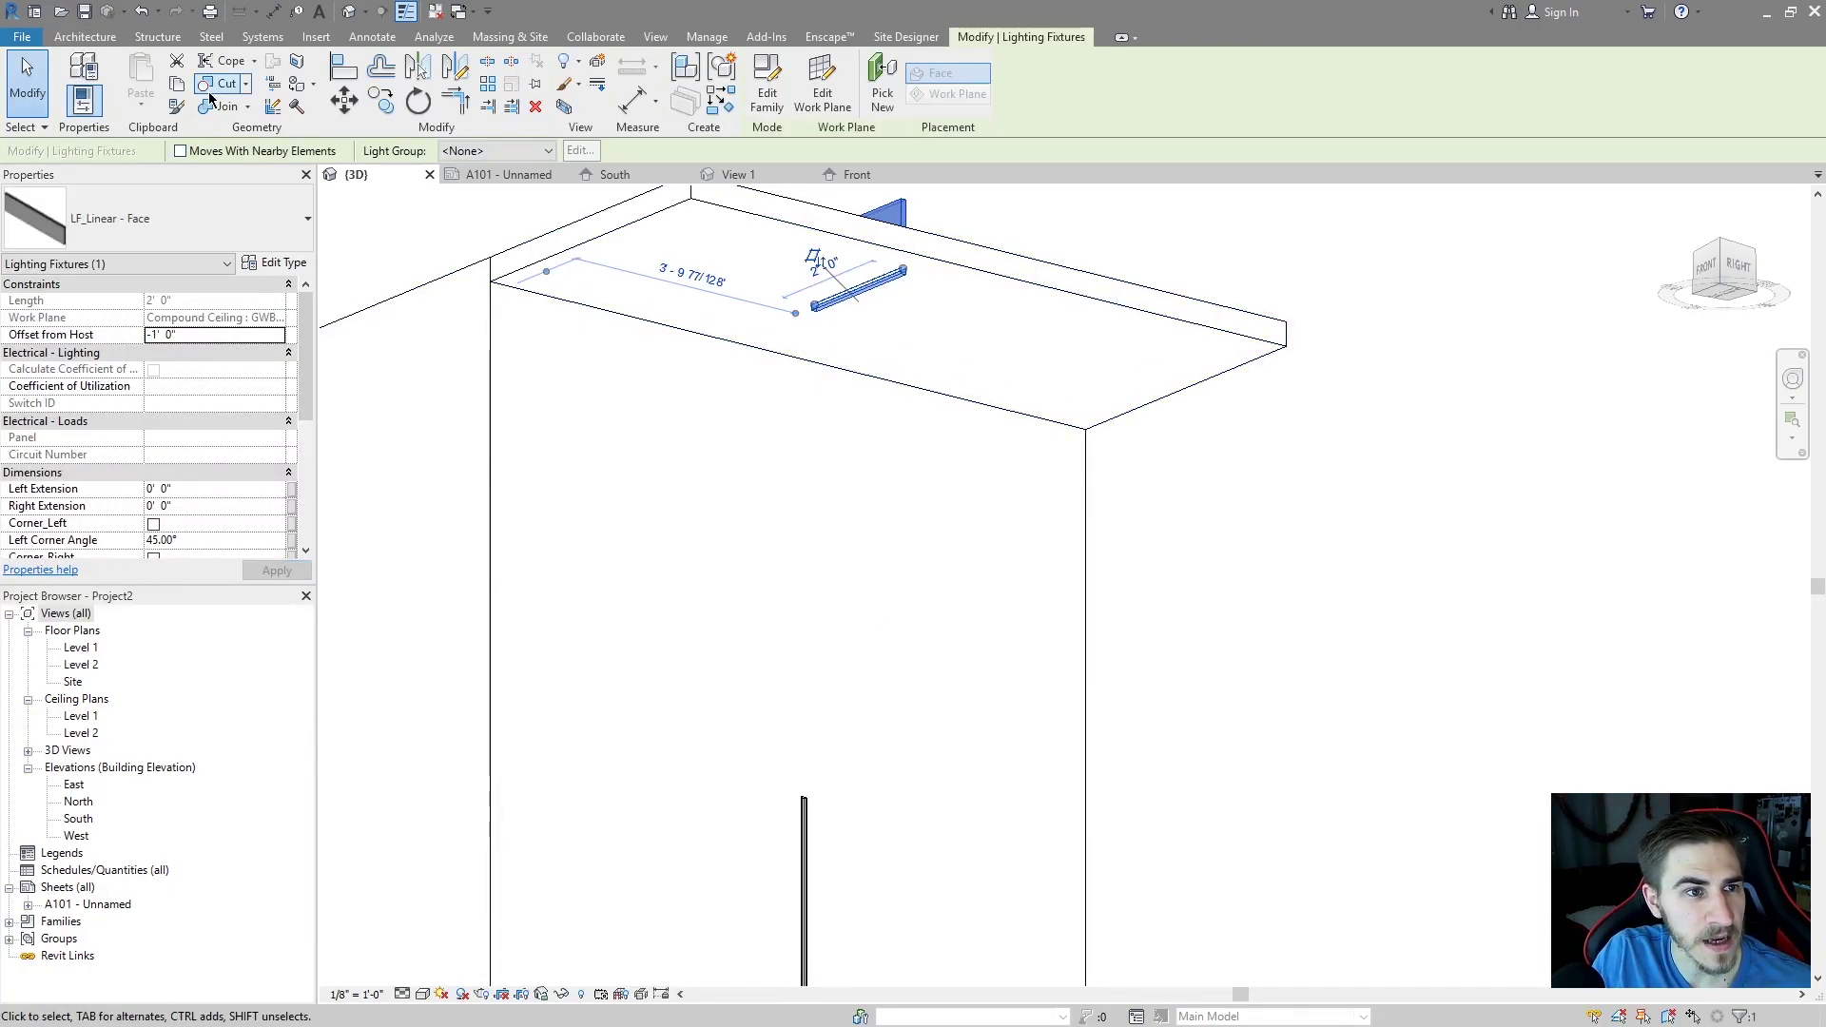
{"action": "left_click", "coordinate": [211, 95]}
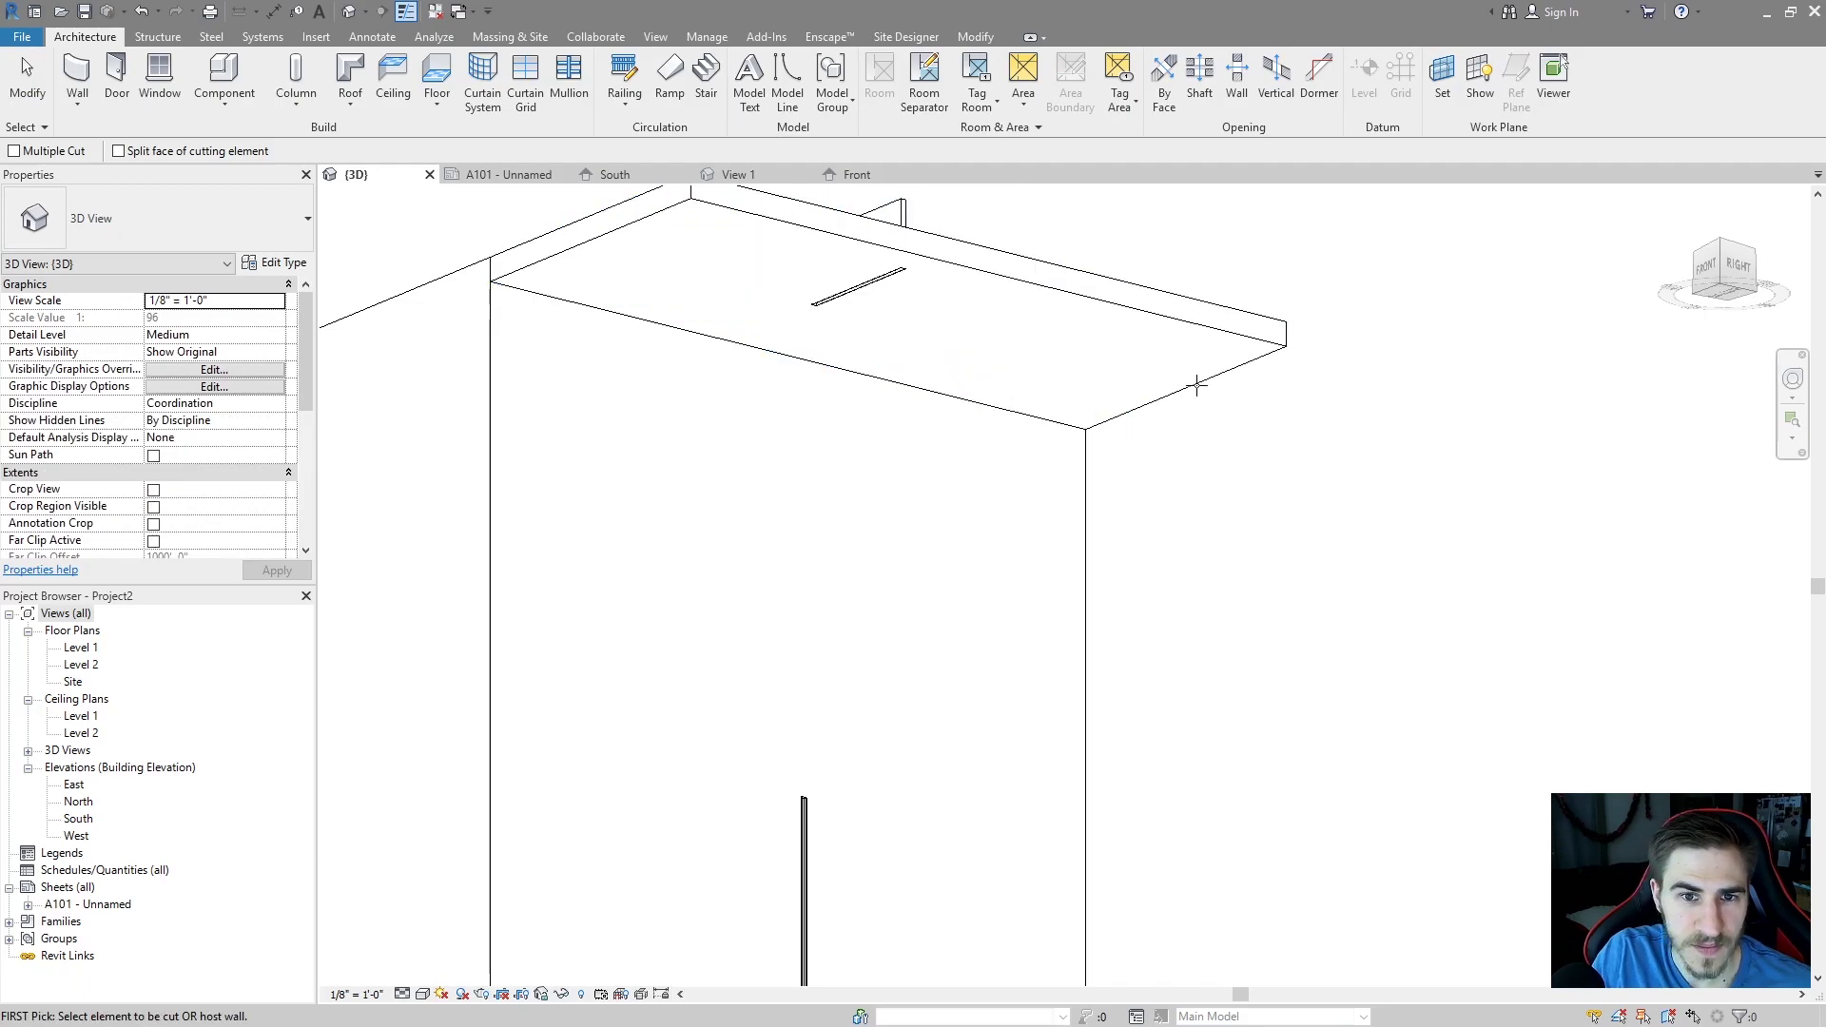
- Exit Cut Geometry and stretch the ceiling fixture to the ceiling edge, about 3' 11" long
{"action": "middle_click_drag", "start_coordinate": [1197, 385], "coordinate": [1003, 563], "text": "shift"}
{"action": "middle_click_drag", "start_coordinate": [905, 481], "coordinate": [939, 617], "text": "shift"}
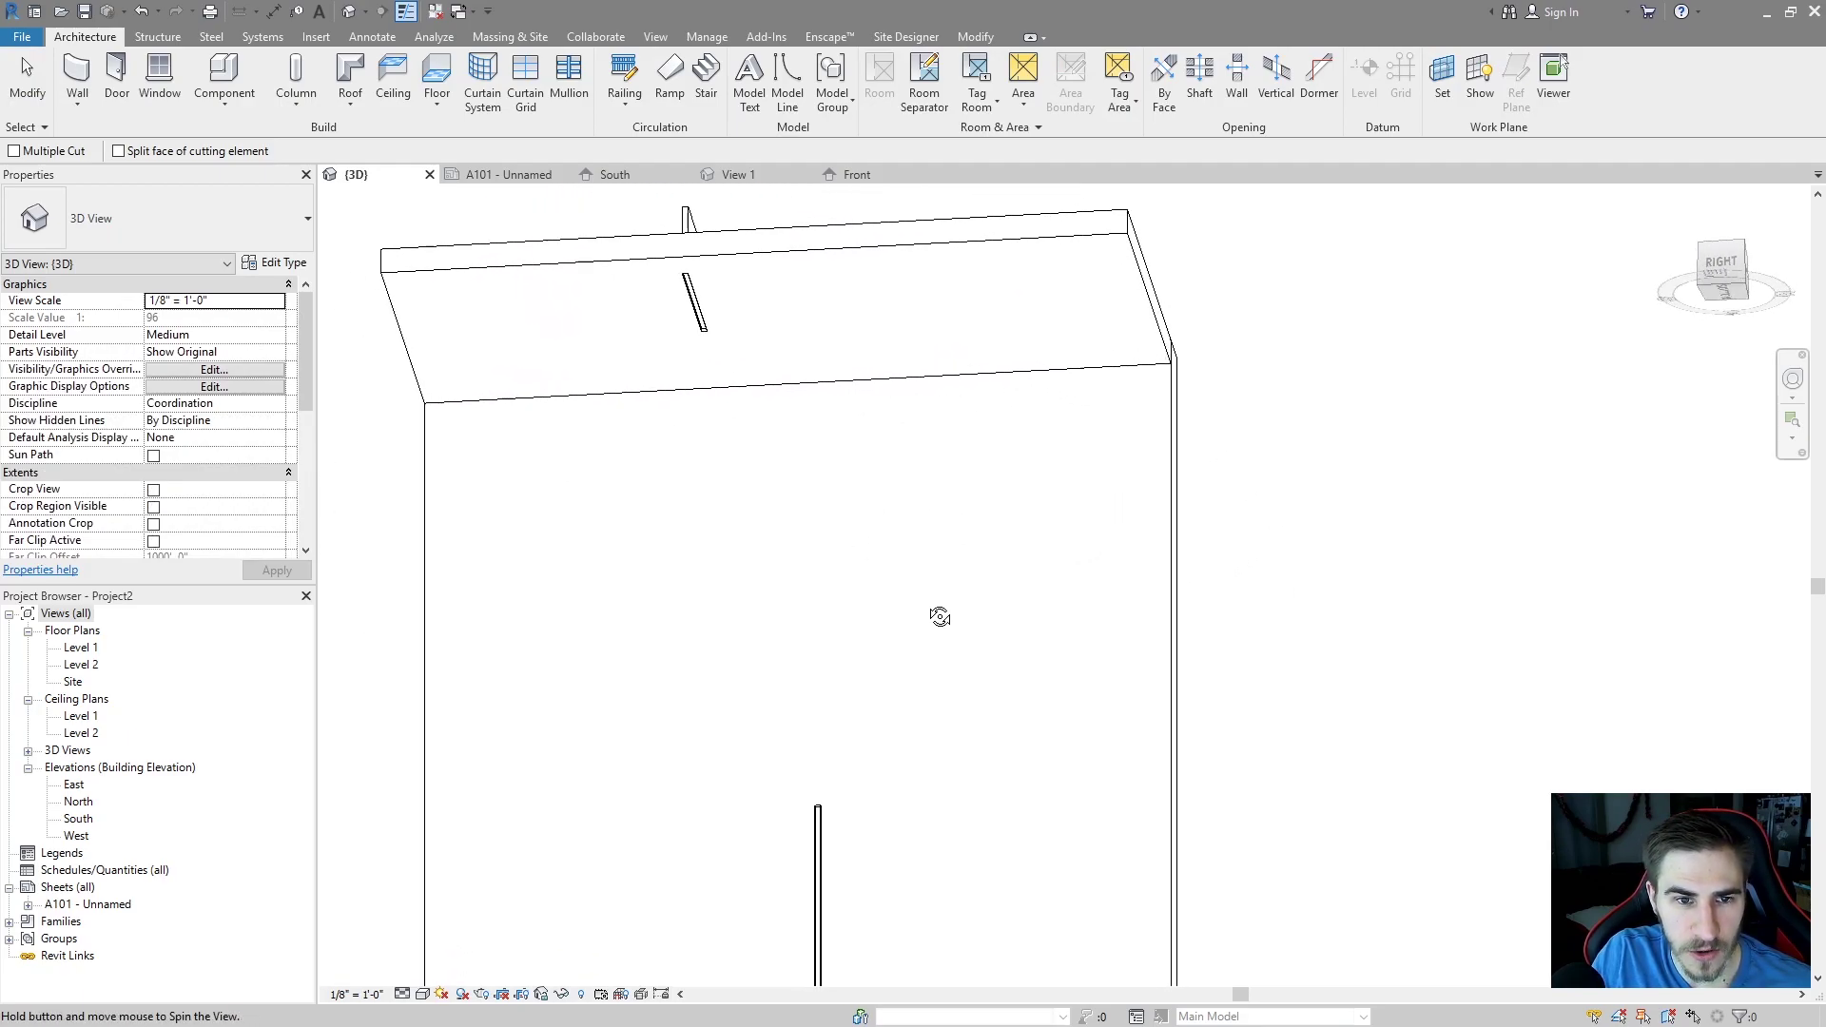
{"action": "key", "text": "Escape"}
{"action": "left_click", "coordinate": [704, 329]}
{"action": "middle_click_drag", "start_coordinate": [708, 409], "coordinate": [880, 476], "text": "shift"}
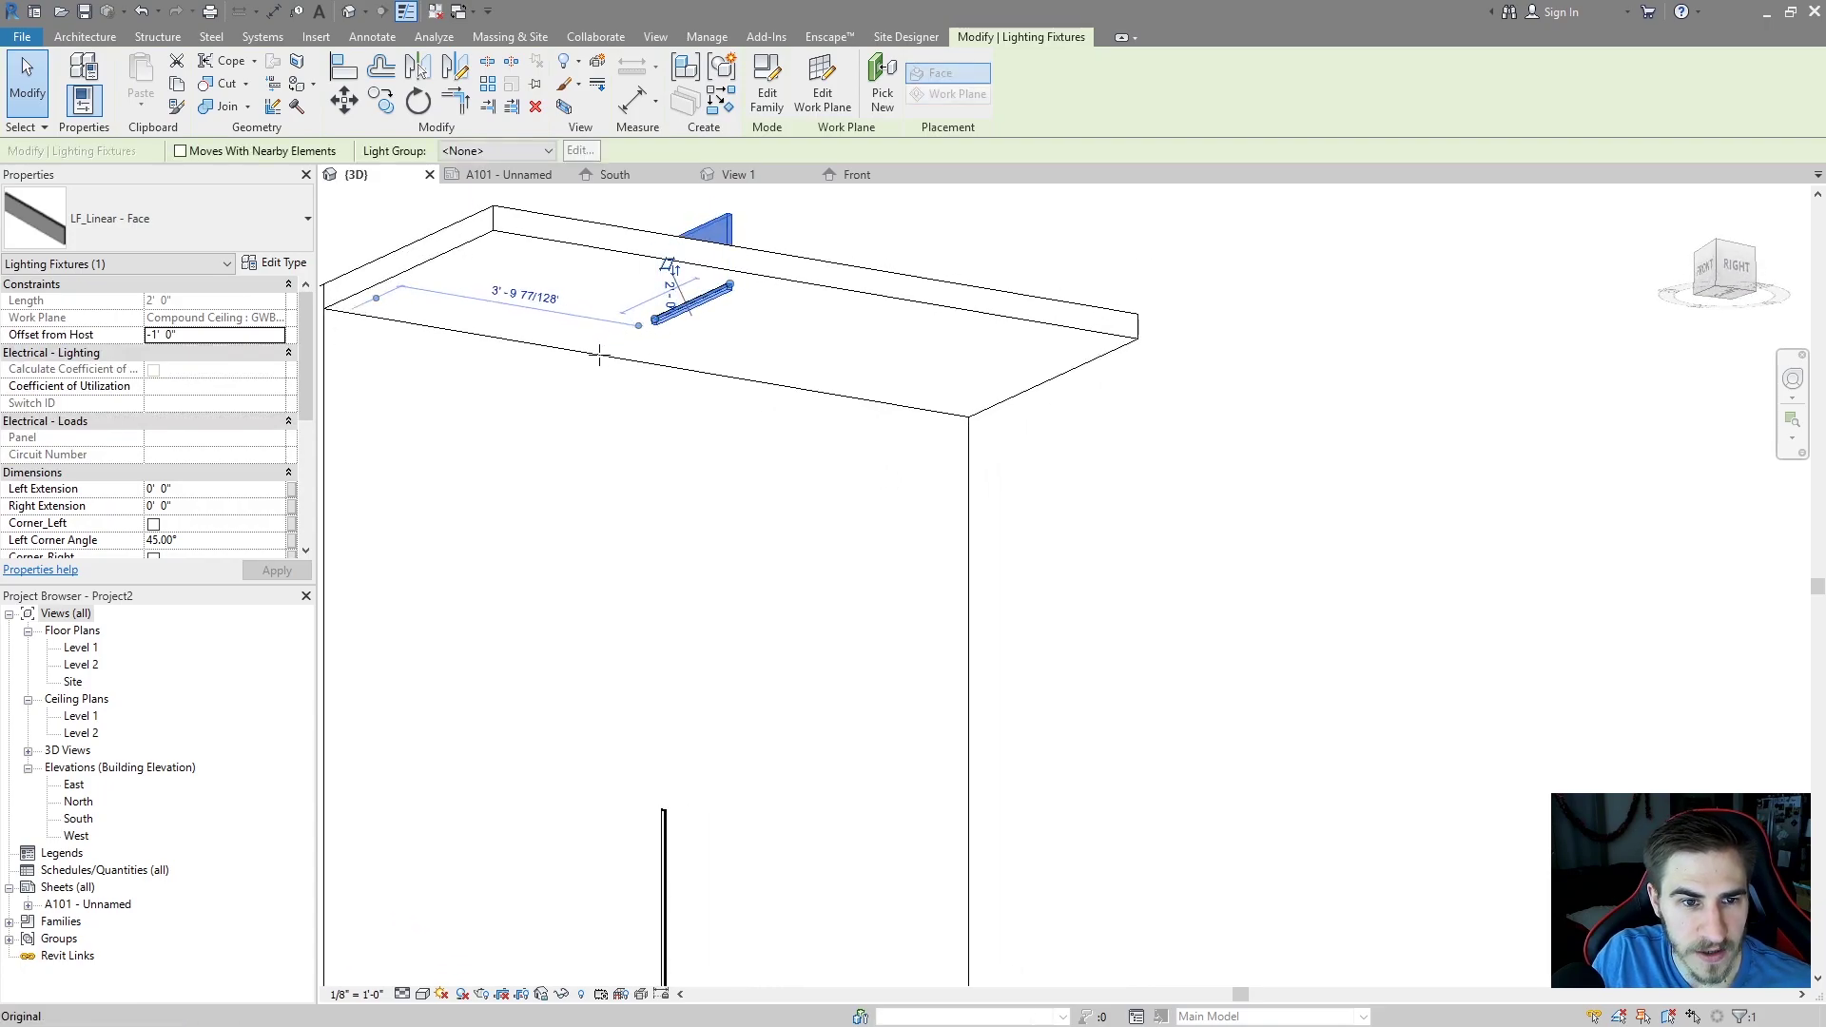
{"action": "mouse_move", "coordinate": [599, 355]}
{"action": "left_mouse_down"}
{"action": "mouse_move", "coordinate": [578, 355]}
{"action": "mouse_move", "coordinate": [583, 333]}
{"action": "mouse_move", "coordinate": [628, 375]}
{"action": "left_mouse_up"}
{"action": "middle_click_drag", "start_coordinate": [628, 375], "coordinate": [856, 460], "text": "shift"}
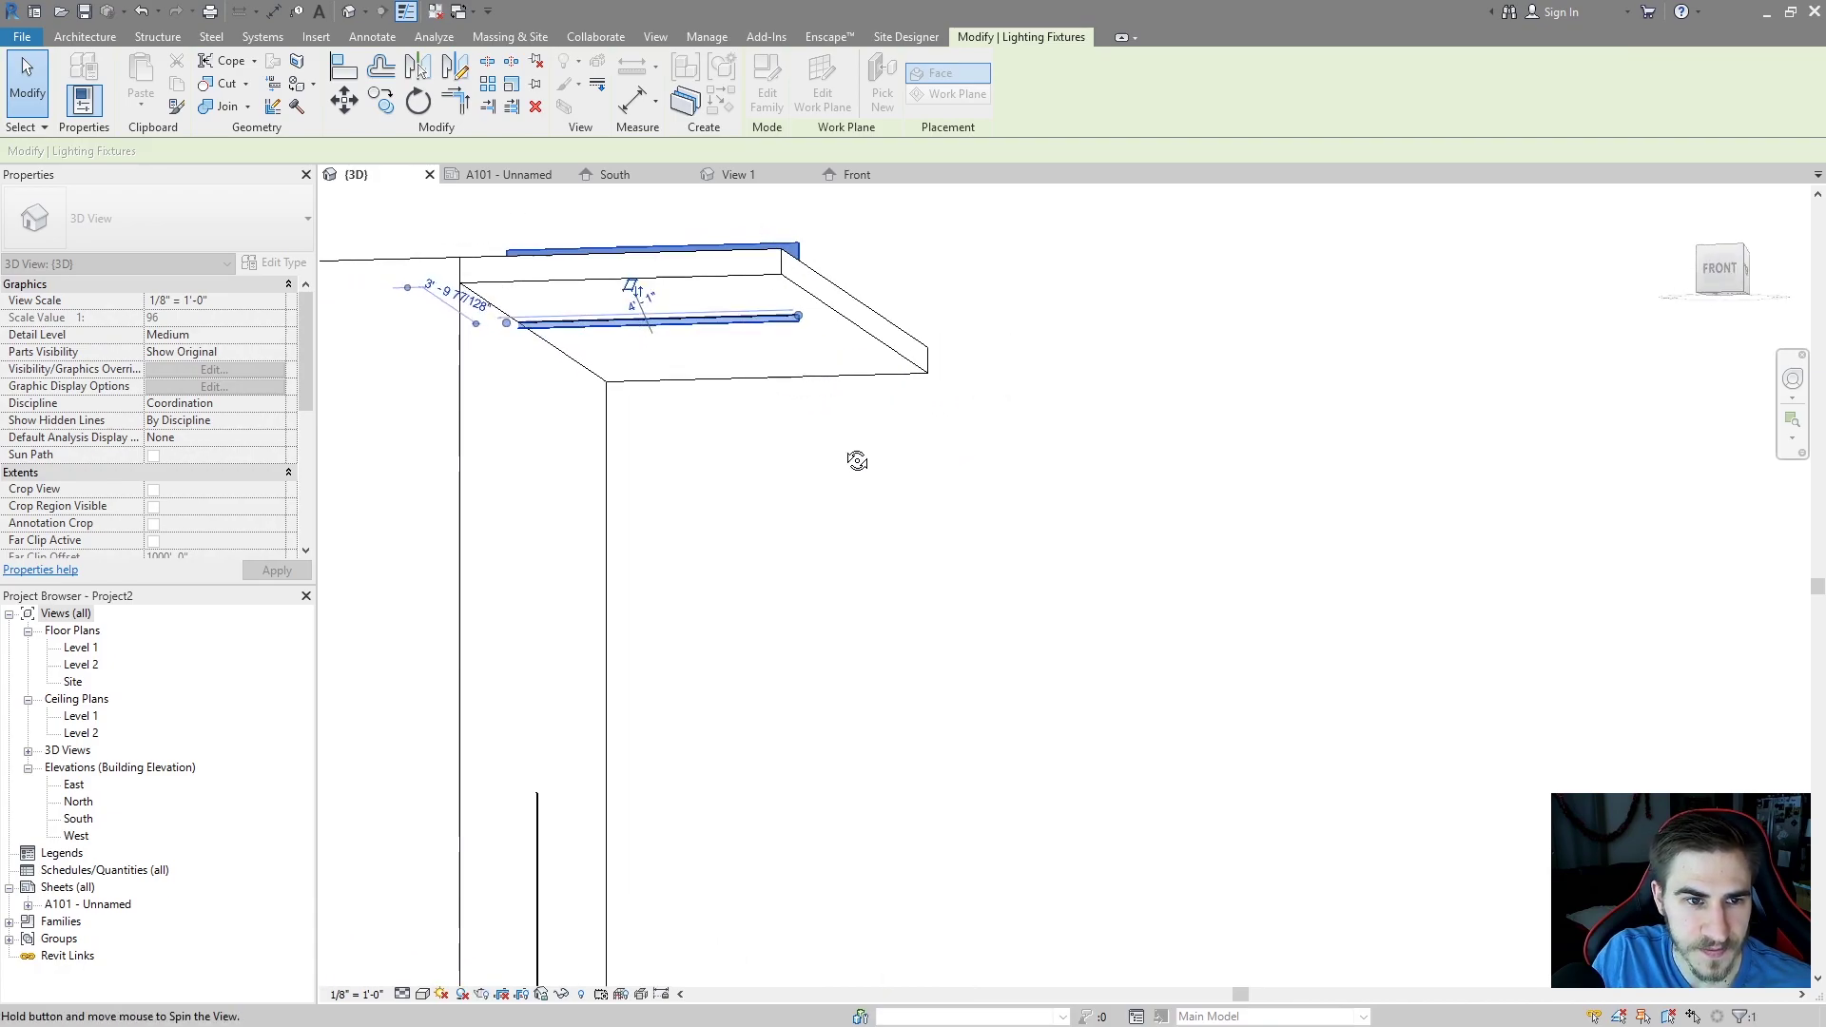
{"action": "scroll", "coordinate": [509, 307], "scroll_direction": "up", "scroll_amount": 3}
{"action": "left_click_drag", "start_coordinate": [528, 352], "coordinate": [544, 344]}
{"action": "middle_click_drag", "start_coordinate": [801, 666], "coordinate": [639, 416]}
{"action": "scroll", "coordinate": [639, 413], "scroll_direction": "down", "scroll_amount": 2}
- Drag the wall fixture's top end up to the ceiling, lengthening it to about 12' 6"
{"action": "middle_click_drag", "start_coordinate": [712, 631], "coordinate": [752, 678]}
{"action": "left_click", "coordinate": [748, 679]}
{"action": "left_click_drag", "start_coordinate": [747, 731], "coordinate": [793, 249]}
{"action": "middle_click_drag", "start_coordinate": [1039, 385], "coordinate": [754, 372]}
{"action": "left_click", "coordinate": [1023, 501]}
{"action": "middle_click_drag", "start_coordinate": [921, 476], "coordinate": [815, 387], "text": "shift"}
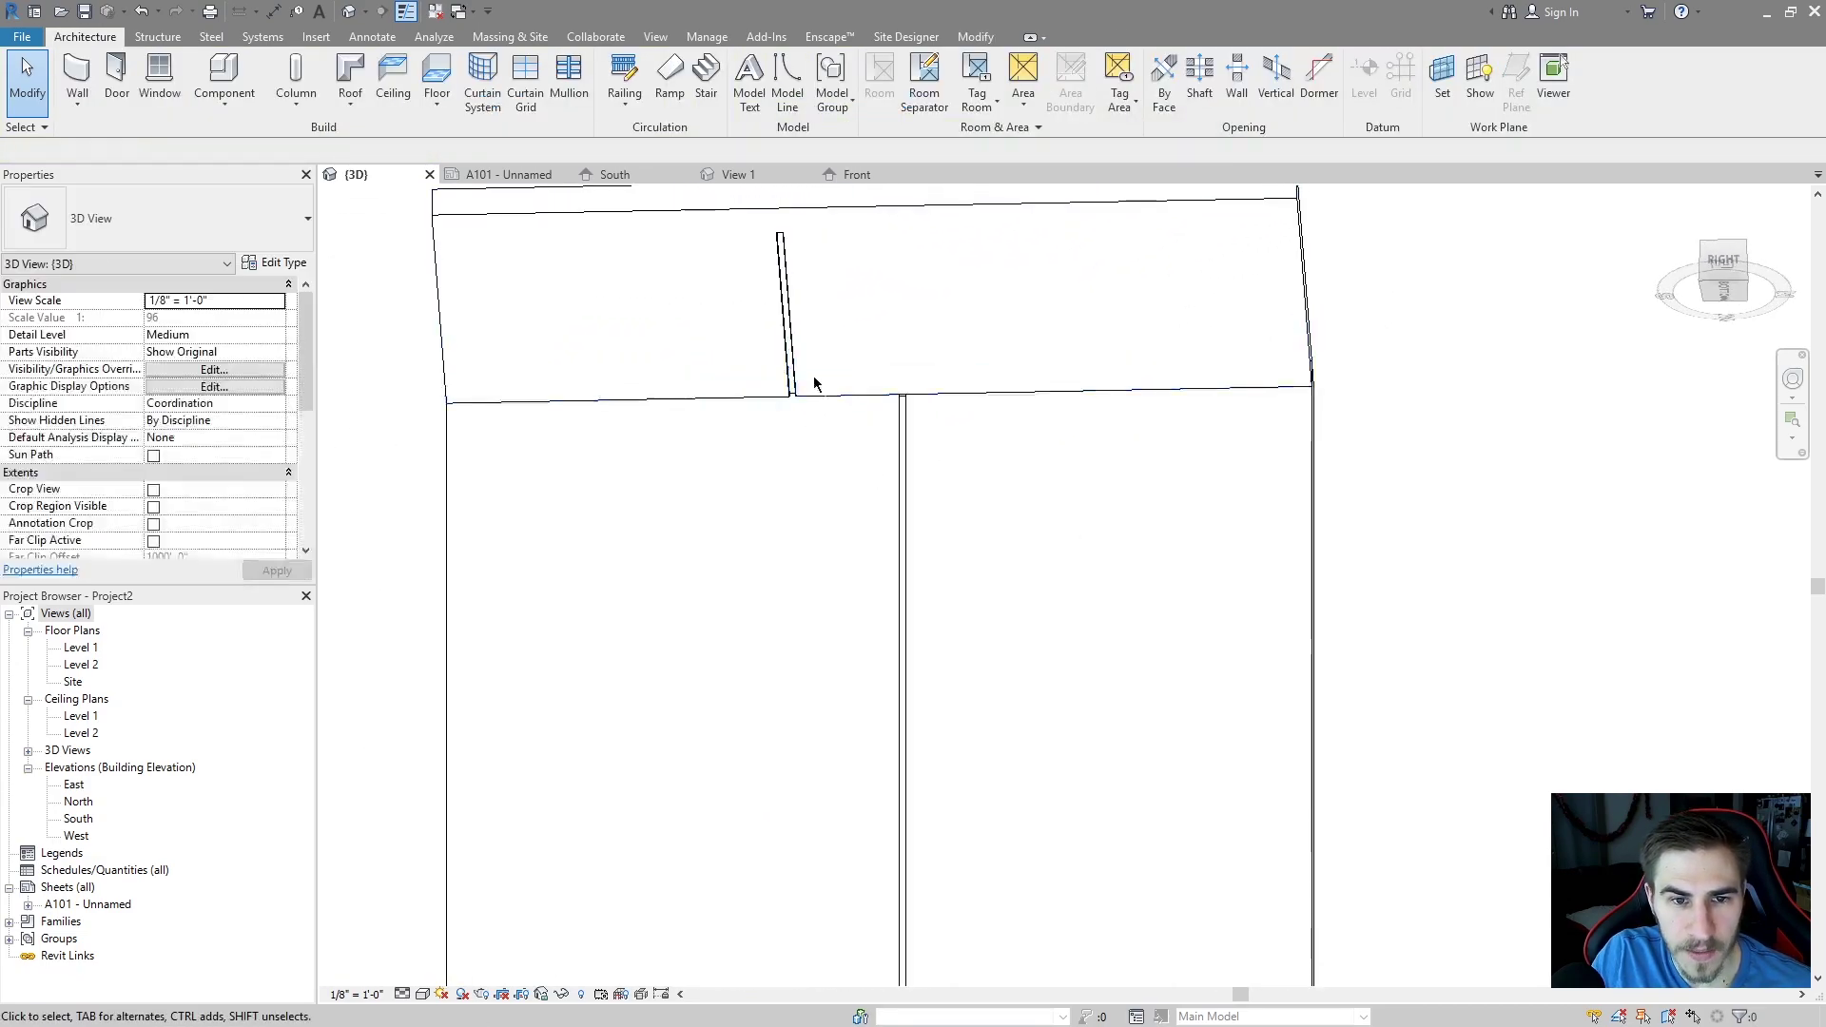
- Select the ceiling fixture and start the Align (AL) command where the fixtures meet
{"action": "left_click", "coordinate": [791, 380]}
{"action": "key", "text": "a"}
{"action": "key", "text": "l"}
{"action": "middle_click_drag", "start_coordinate": [925, 509], "coordinate": [860, 516], "text": "shift"}
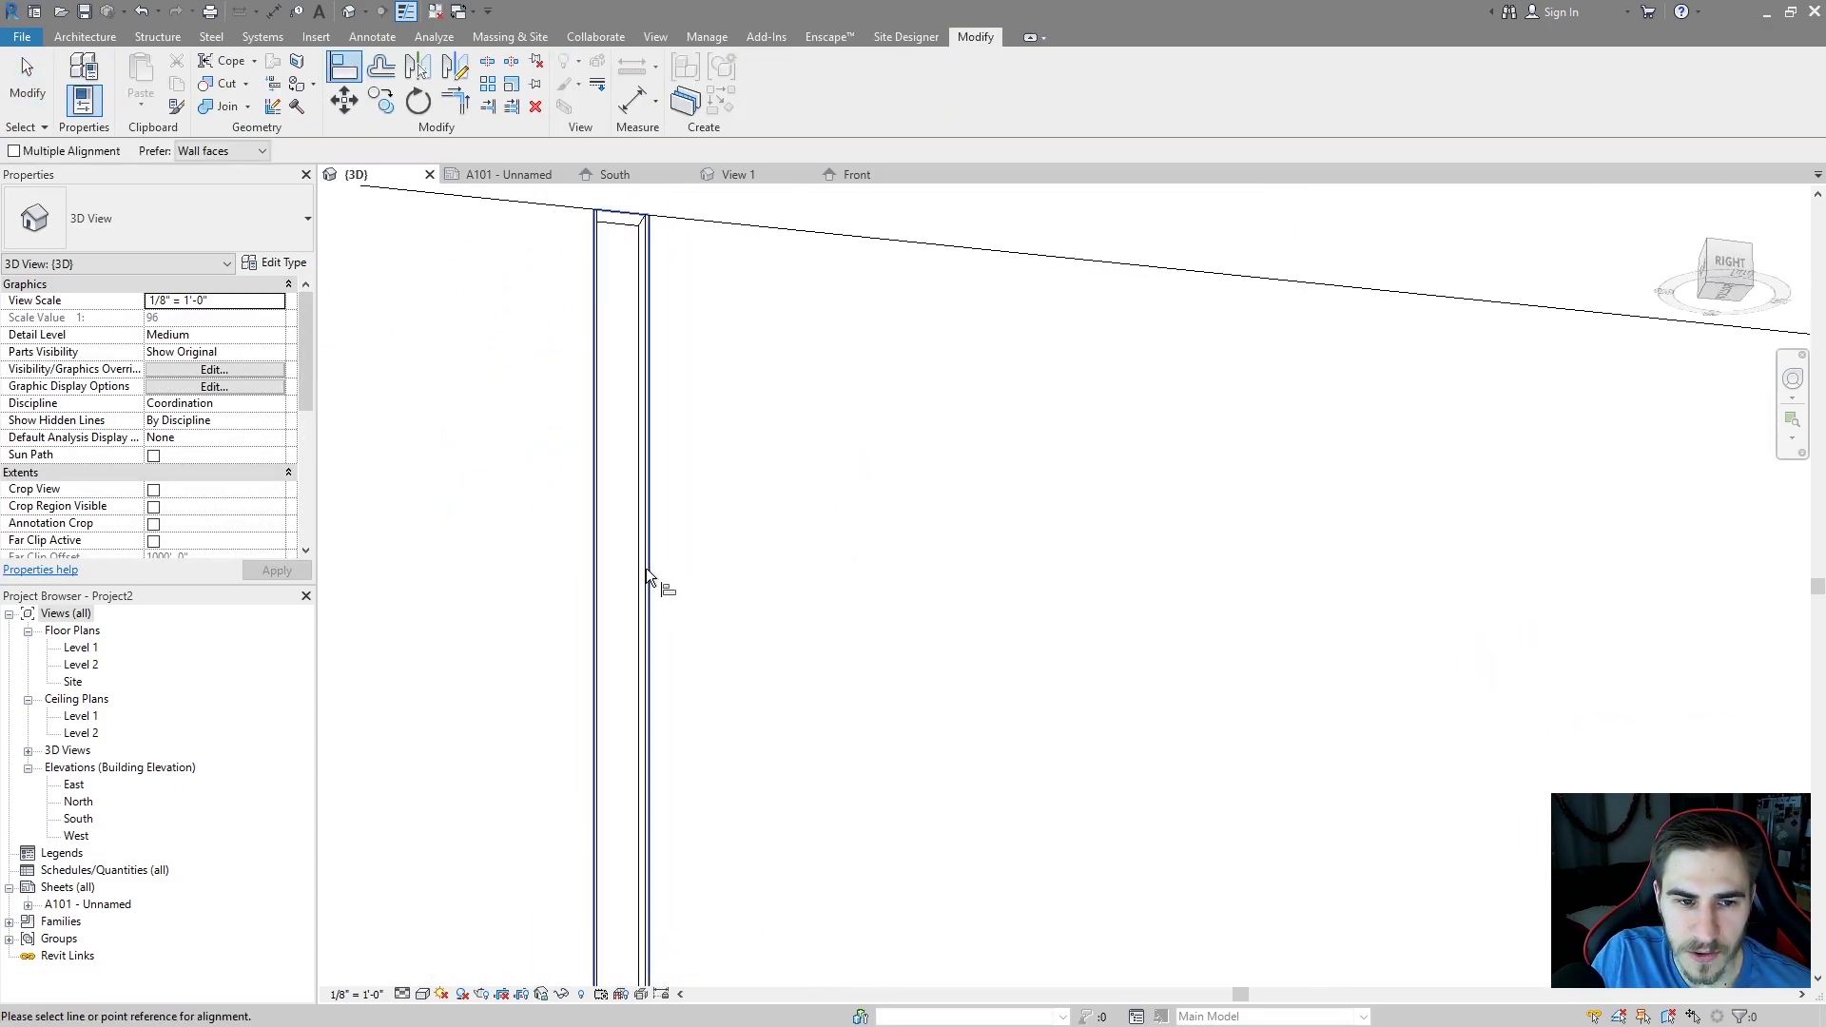
- Align the ceiling fixture's edge to the wall fixture's face and check the flush corner
{"action": "left_click", "coordinate": [642, 534]}
{"action": "scroll", "coordinate": [873, 591], "scroll_direction": "down", "scroll_amount": 3}
{"action": "middle_click_drag", "start_coordinate": [654, 390], "coordinate": [743, 497]}
{"action": "scroll", "coordinate": [587, 475], "scroll_direction": "up", "scroll_amount": 3}
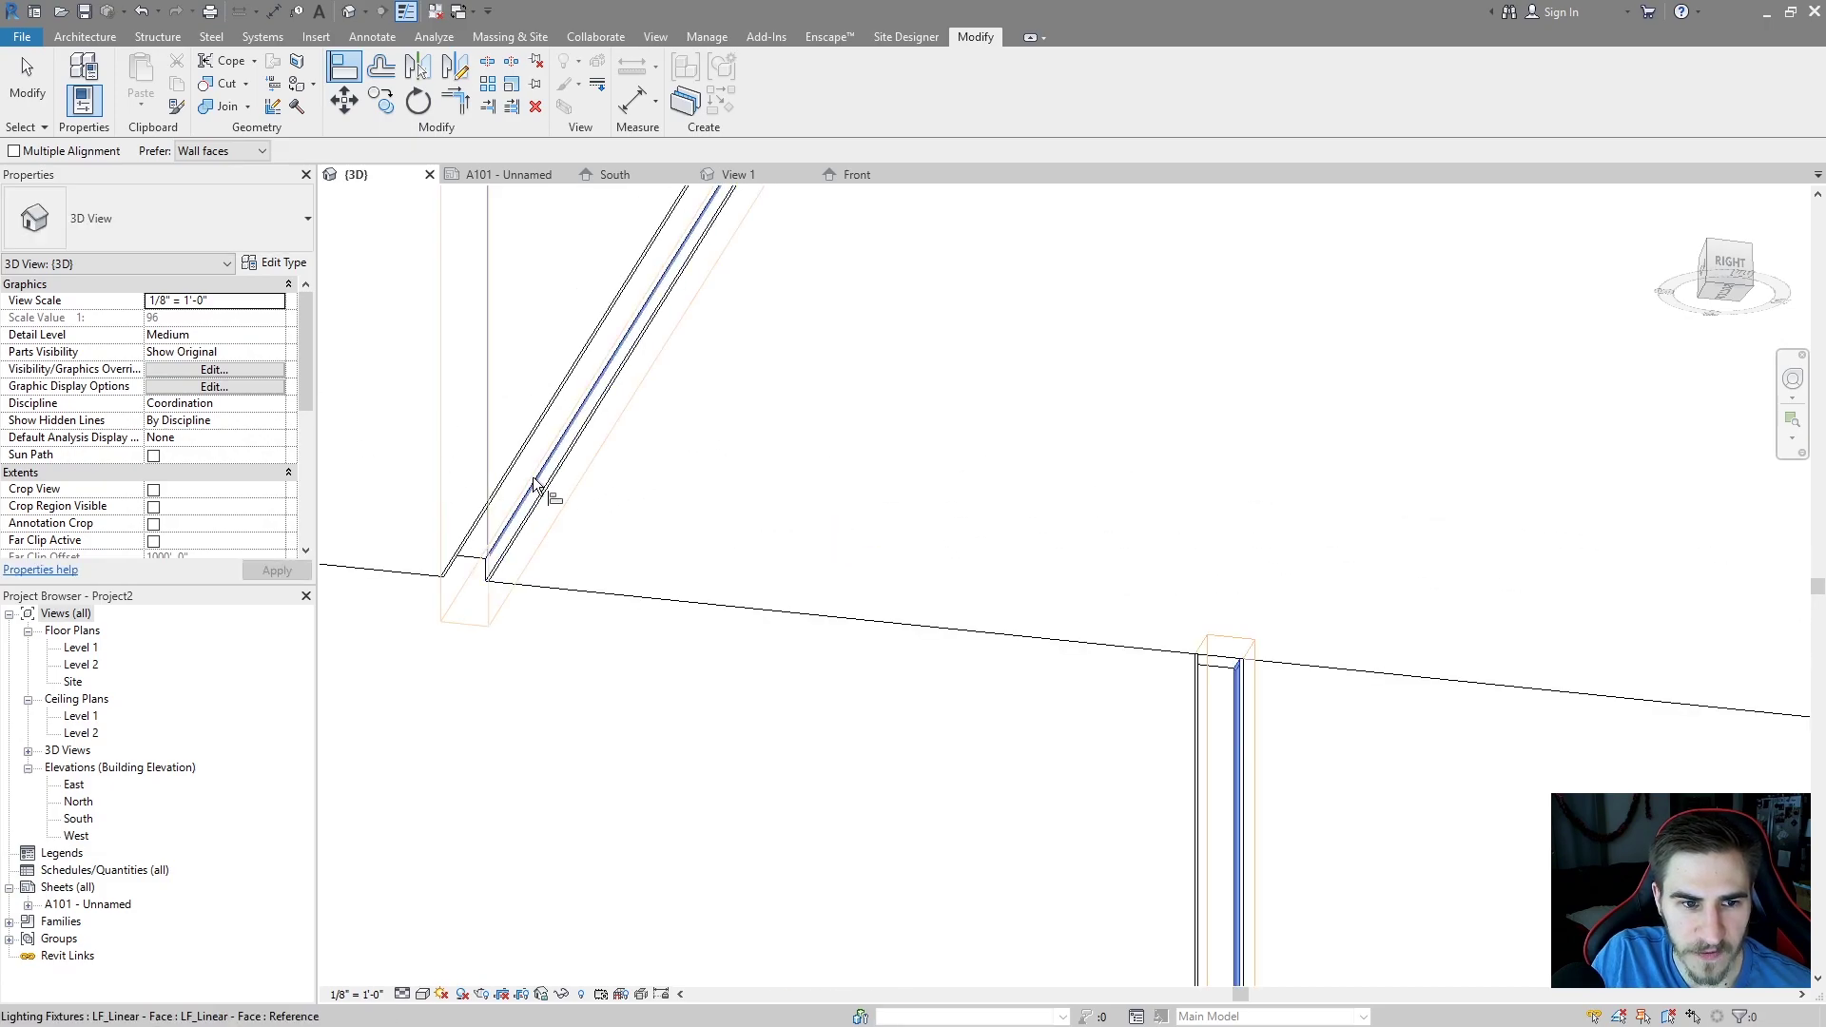
{"action": "left_click", "coordinate": [529, 497]}
{"action": "scroll", "coordinate": [791, 590], "scroll_direction": "down", "scroll_amount": 3}
{"action": "key", "text": "Escape"}
{"action": "key", "text": "Escape"}
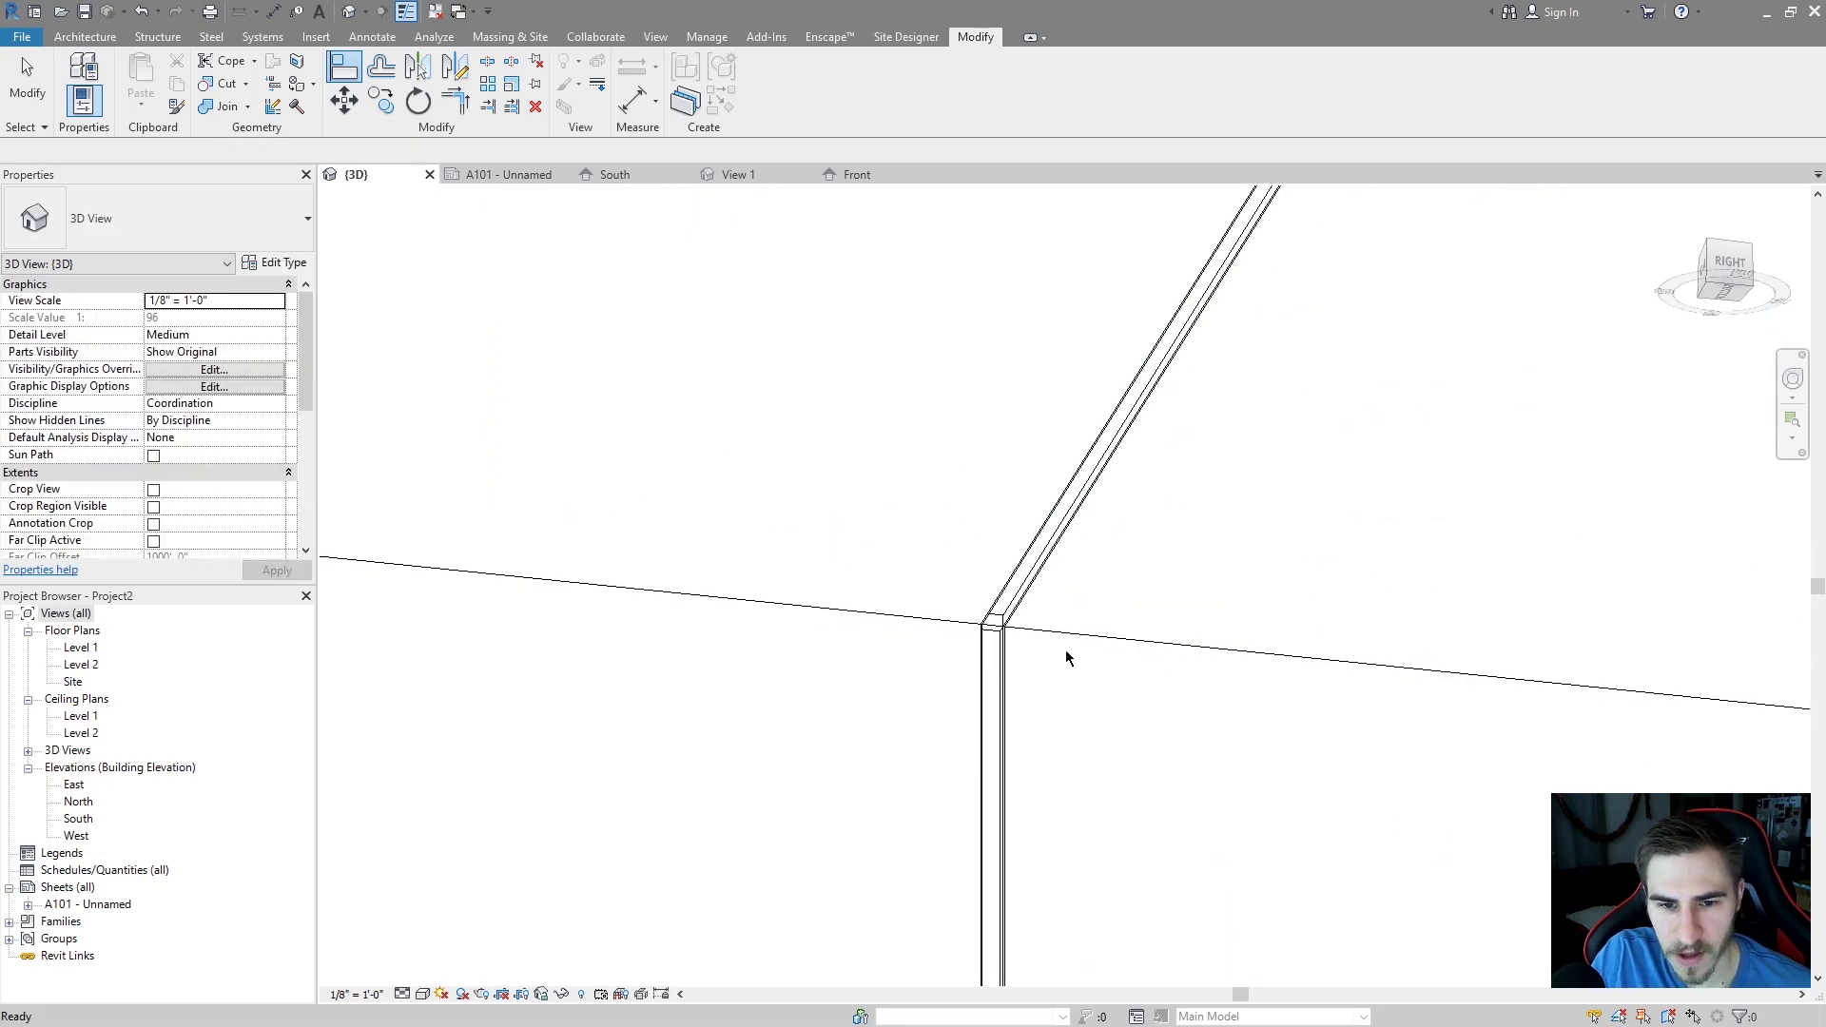
{"action": "scroll", "coordinate": [938, 646], "scroll_direction": "down", "scroll_amount": 3}
{"action": "middle_click_drag", "start_coordinate": [938, 660], "coordinate": [1054, 409], "text": "shift"}
{"action": "scroll", "coordinate": [927, 680], "scroll_direction": "up", "scroll_amount": 2}
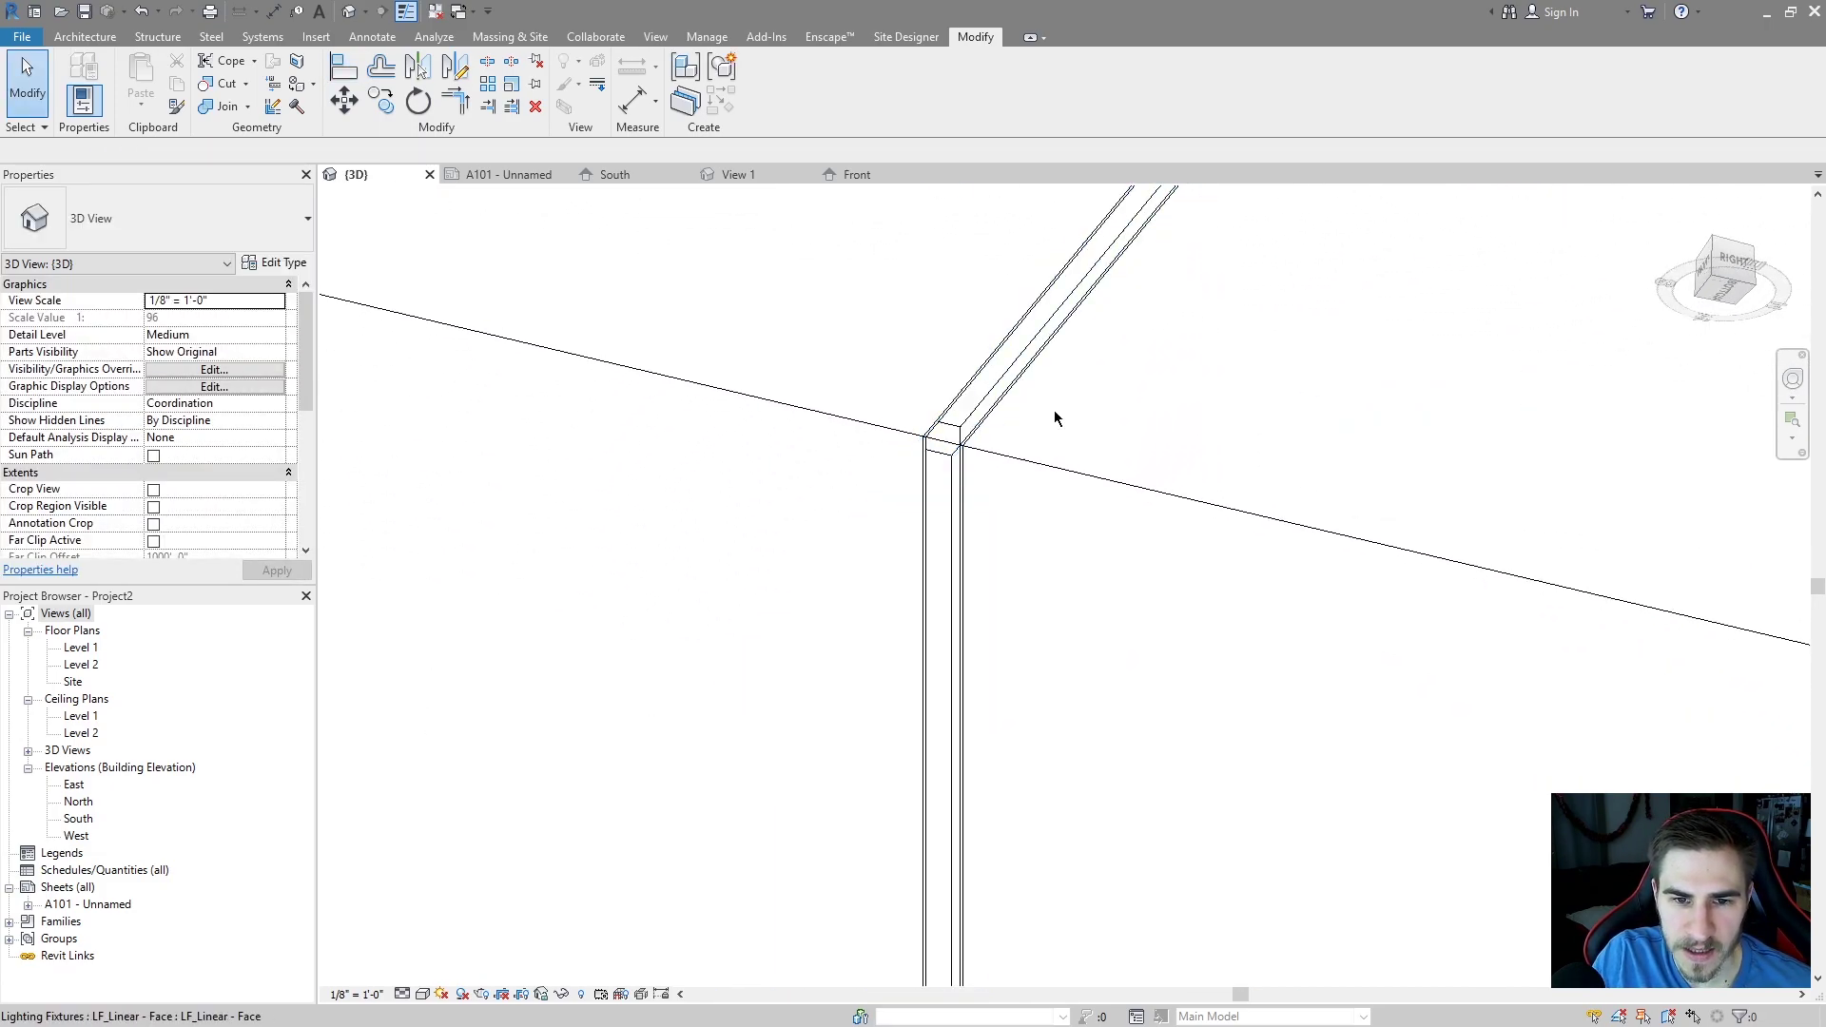
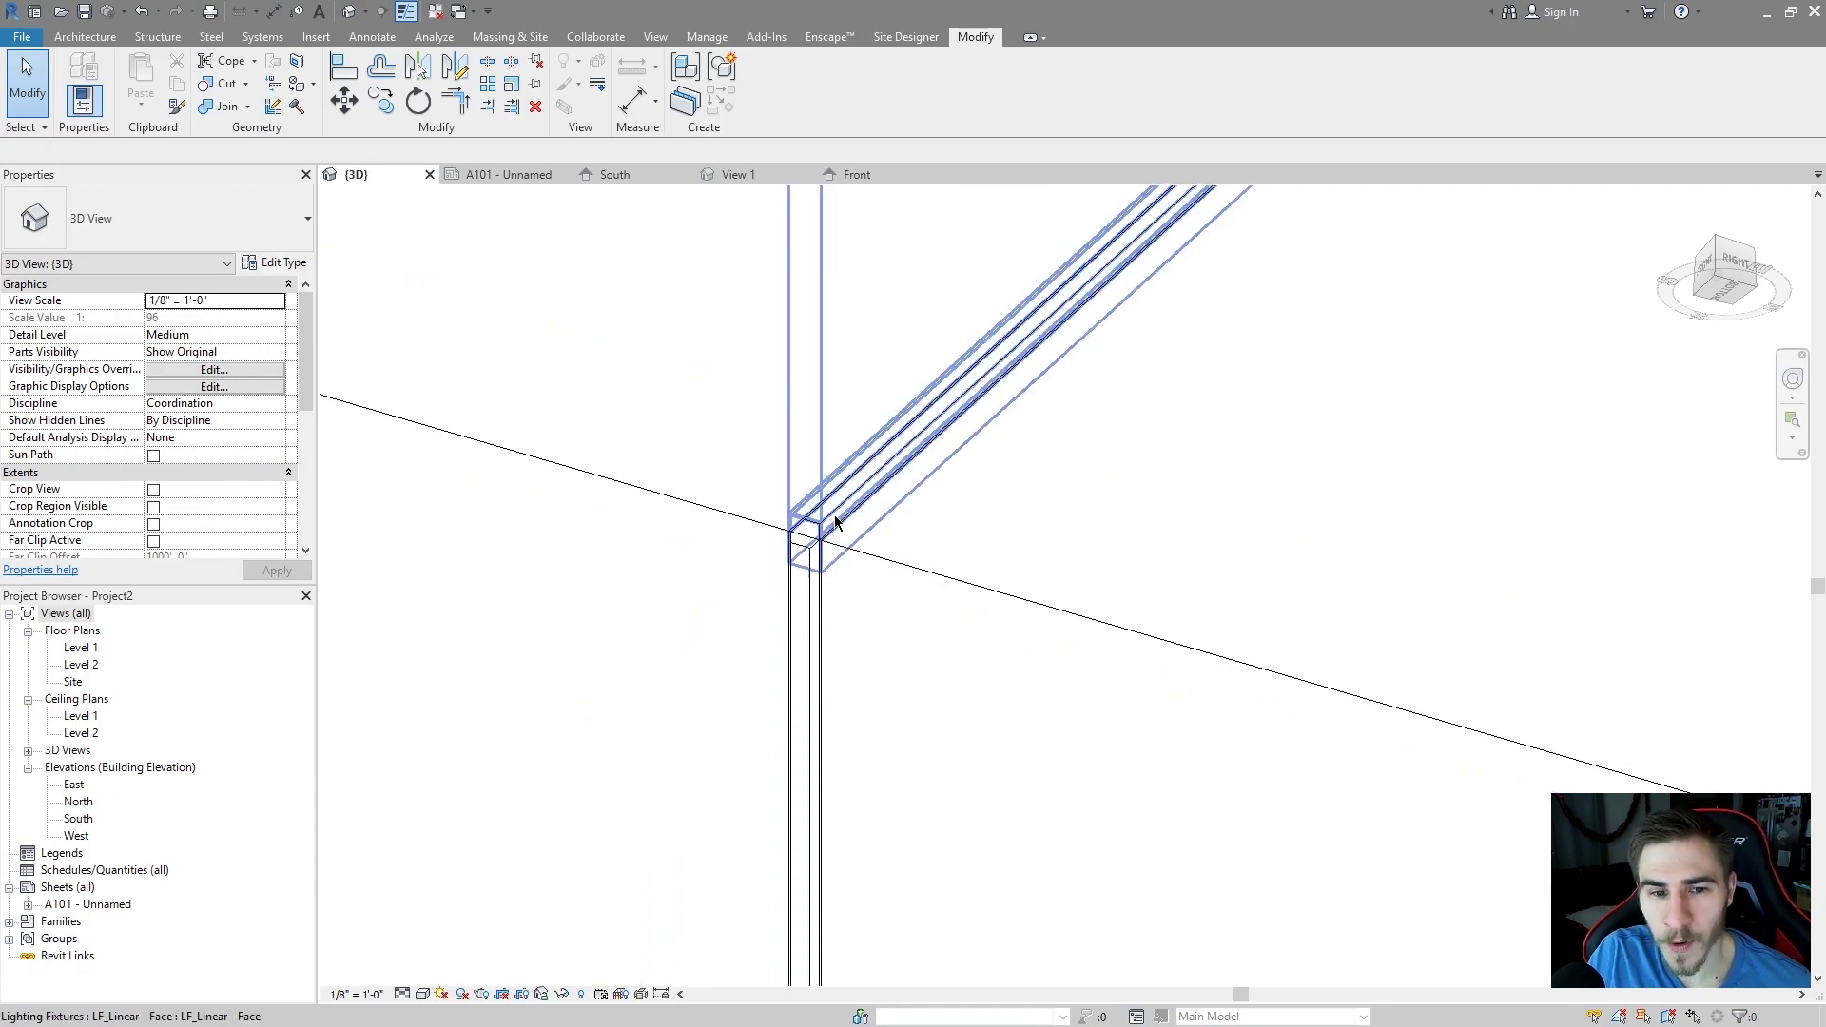
- Select the horizontal ceiling fixture and scroll its Properties down to the corner settings
{"action": "left_click", "coordinate": [835, 515]}
{"action": "middle_click_drag", "start_coordinate": [877, 673], "coordinate": [888, 595], "text": "shift"}
{"action": "left_click_drag", "start_coordinate": [888, 596], "coordinate": [863, 614], "text": "shift"}
{"action": "scroll", "coordinate": [863, 618], "scroll_direction": "up", "scroll_amount": 6}
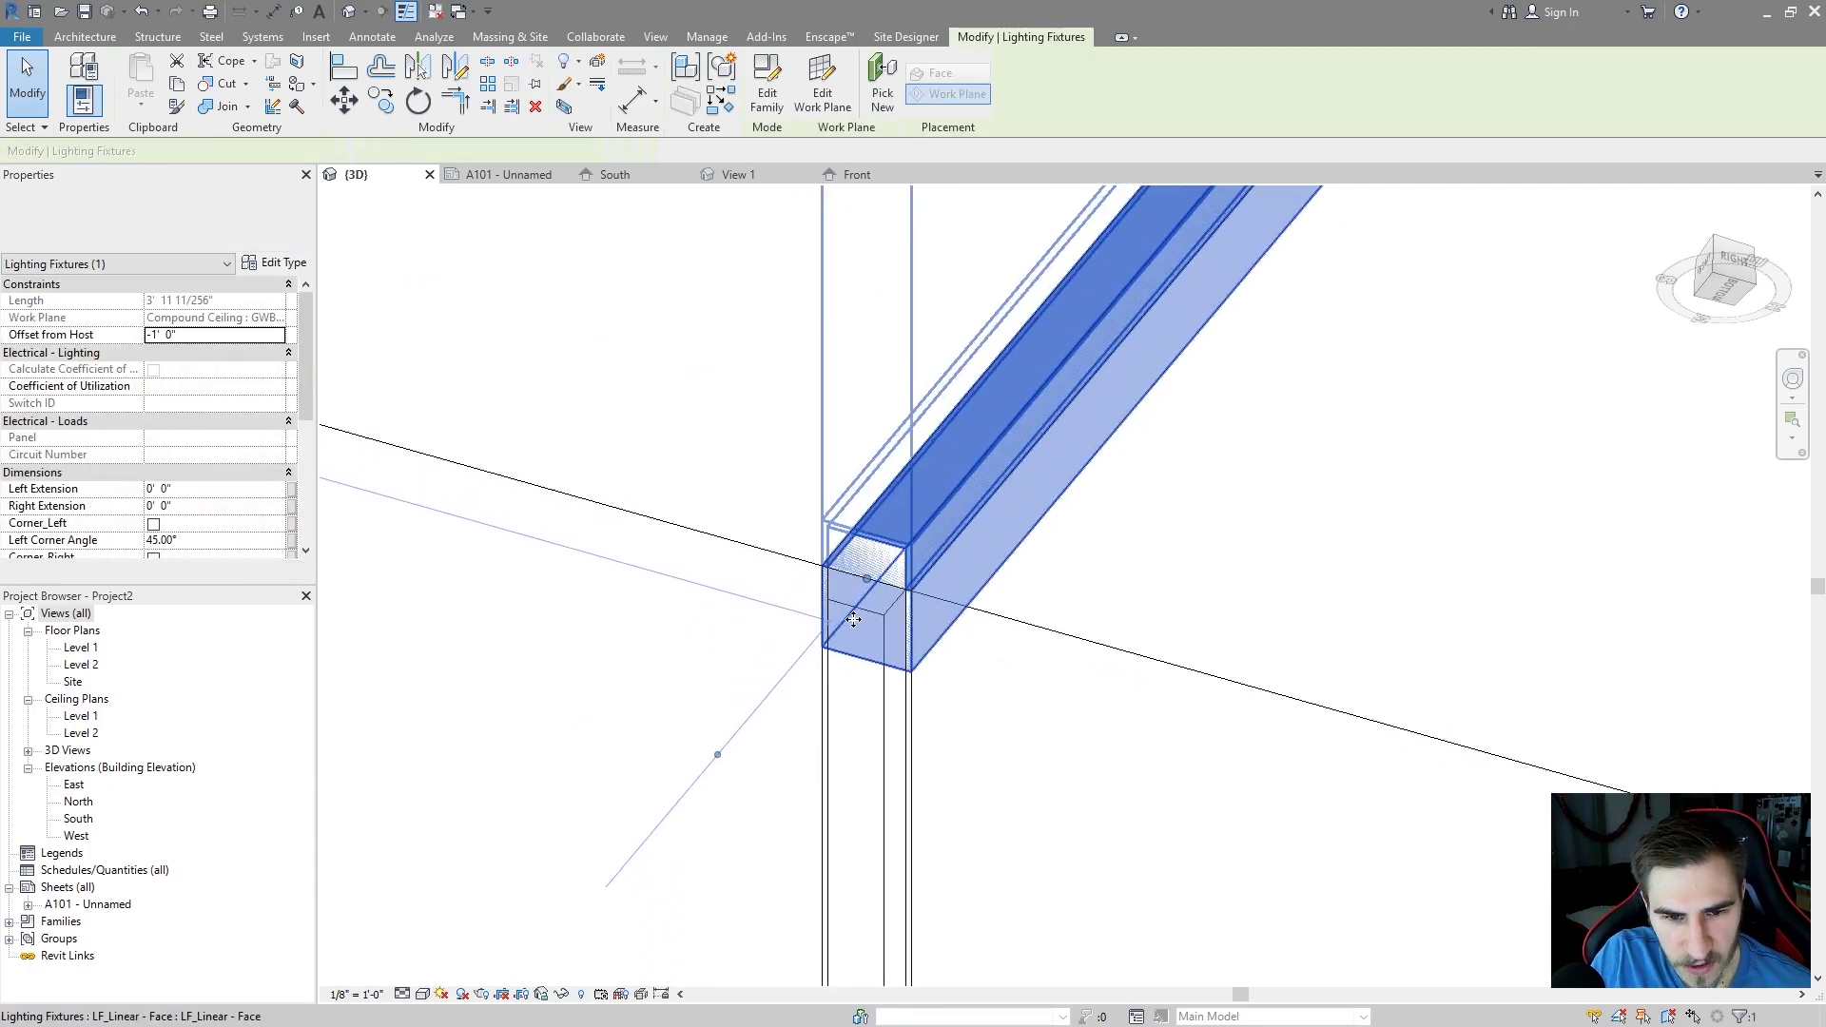
{"action": "scroll", "coordinate": [942, 619], "scroll_direction": "down", "scroll_amount": 3}
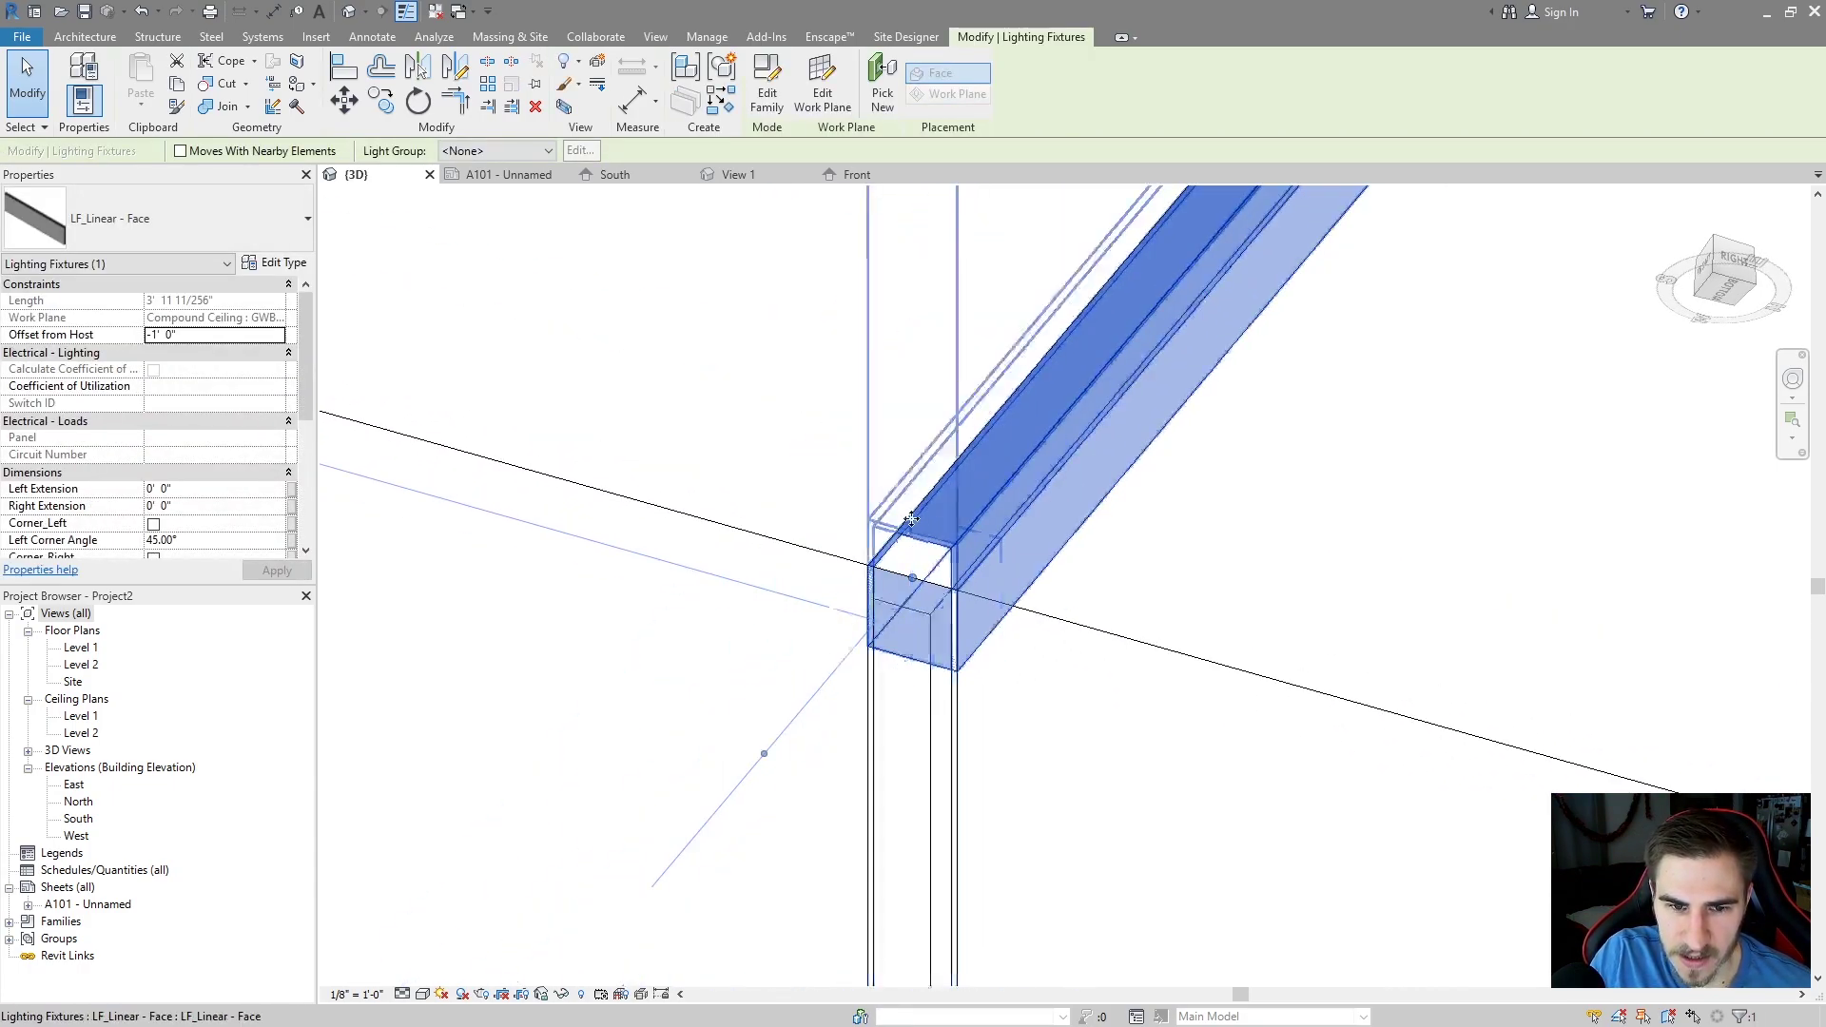
{"action": "scroll", "coordinate": [948, 635], "scroll_direction": "down", "scroll_amount": 2}
{"action": "scroll", "coordinate": [955, 733], "scroll_direction": "down", "scroll_amount": 5}
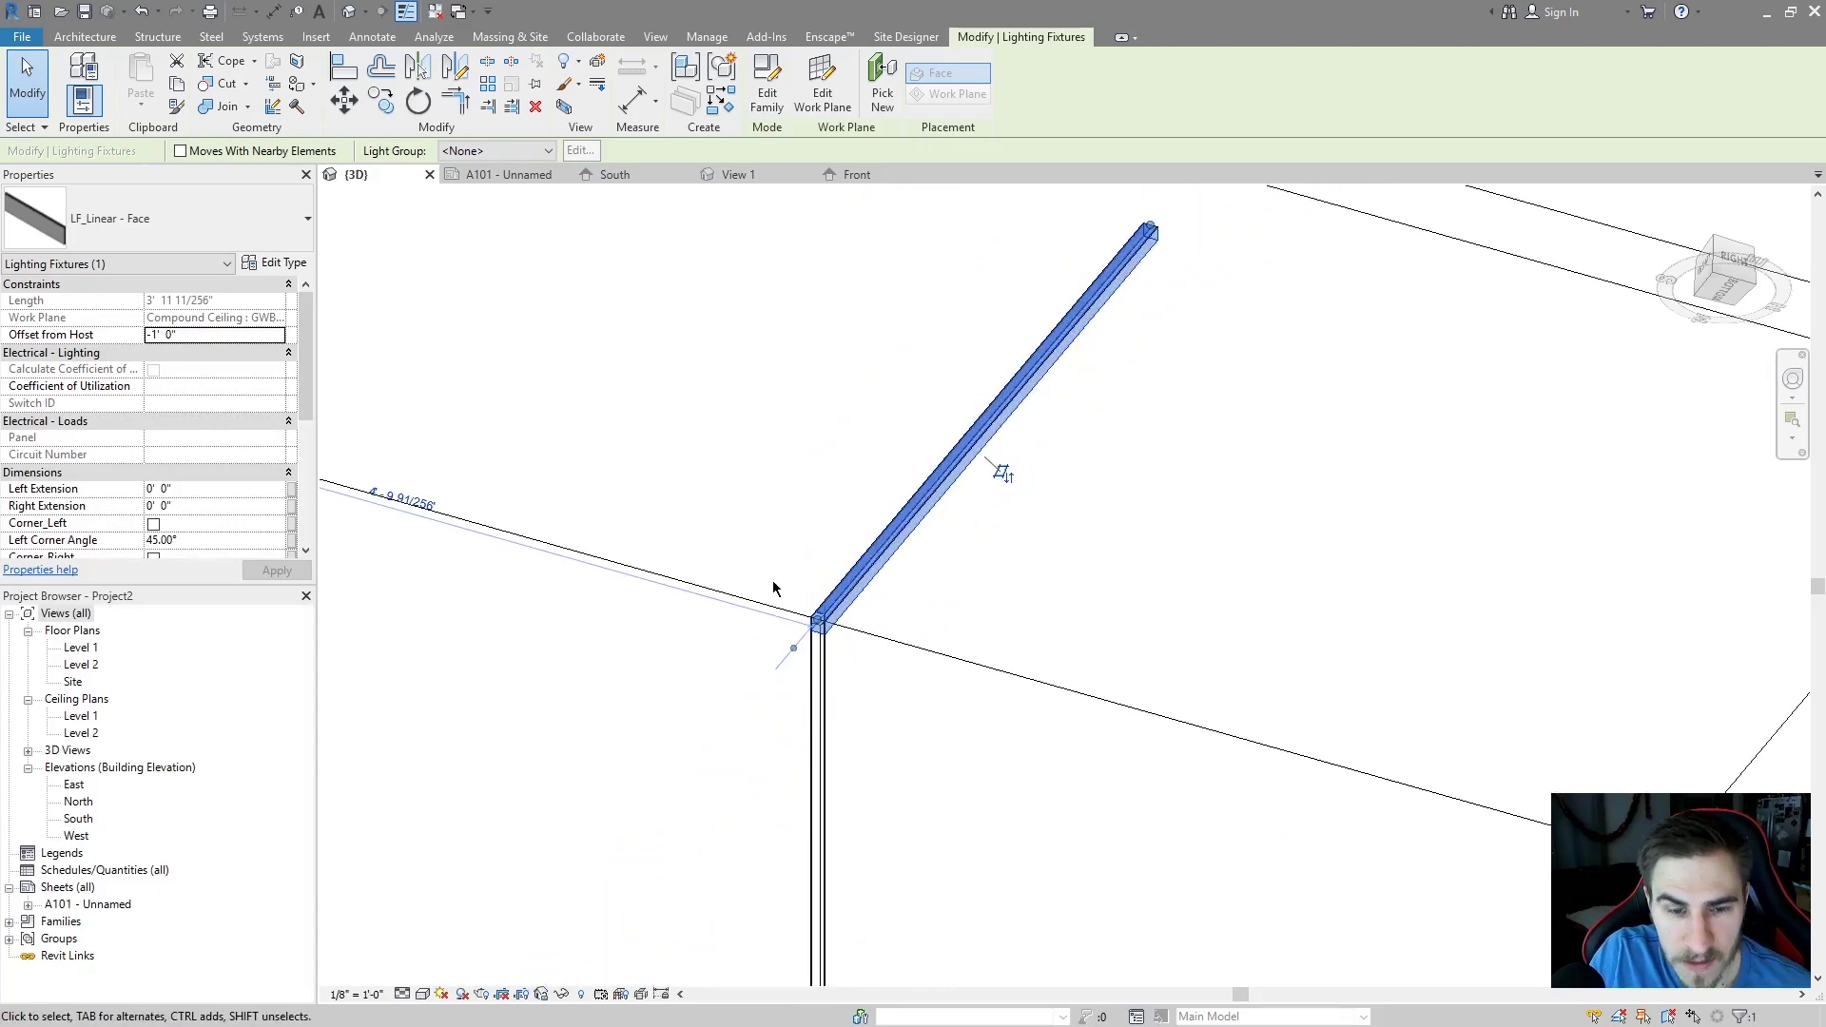
{"action": "scroll", "coordinate": [64, 490], "scroll_direction": "down", "scroll_amount": 2}
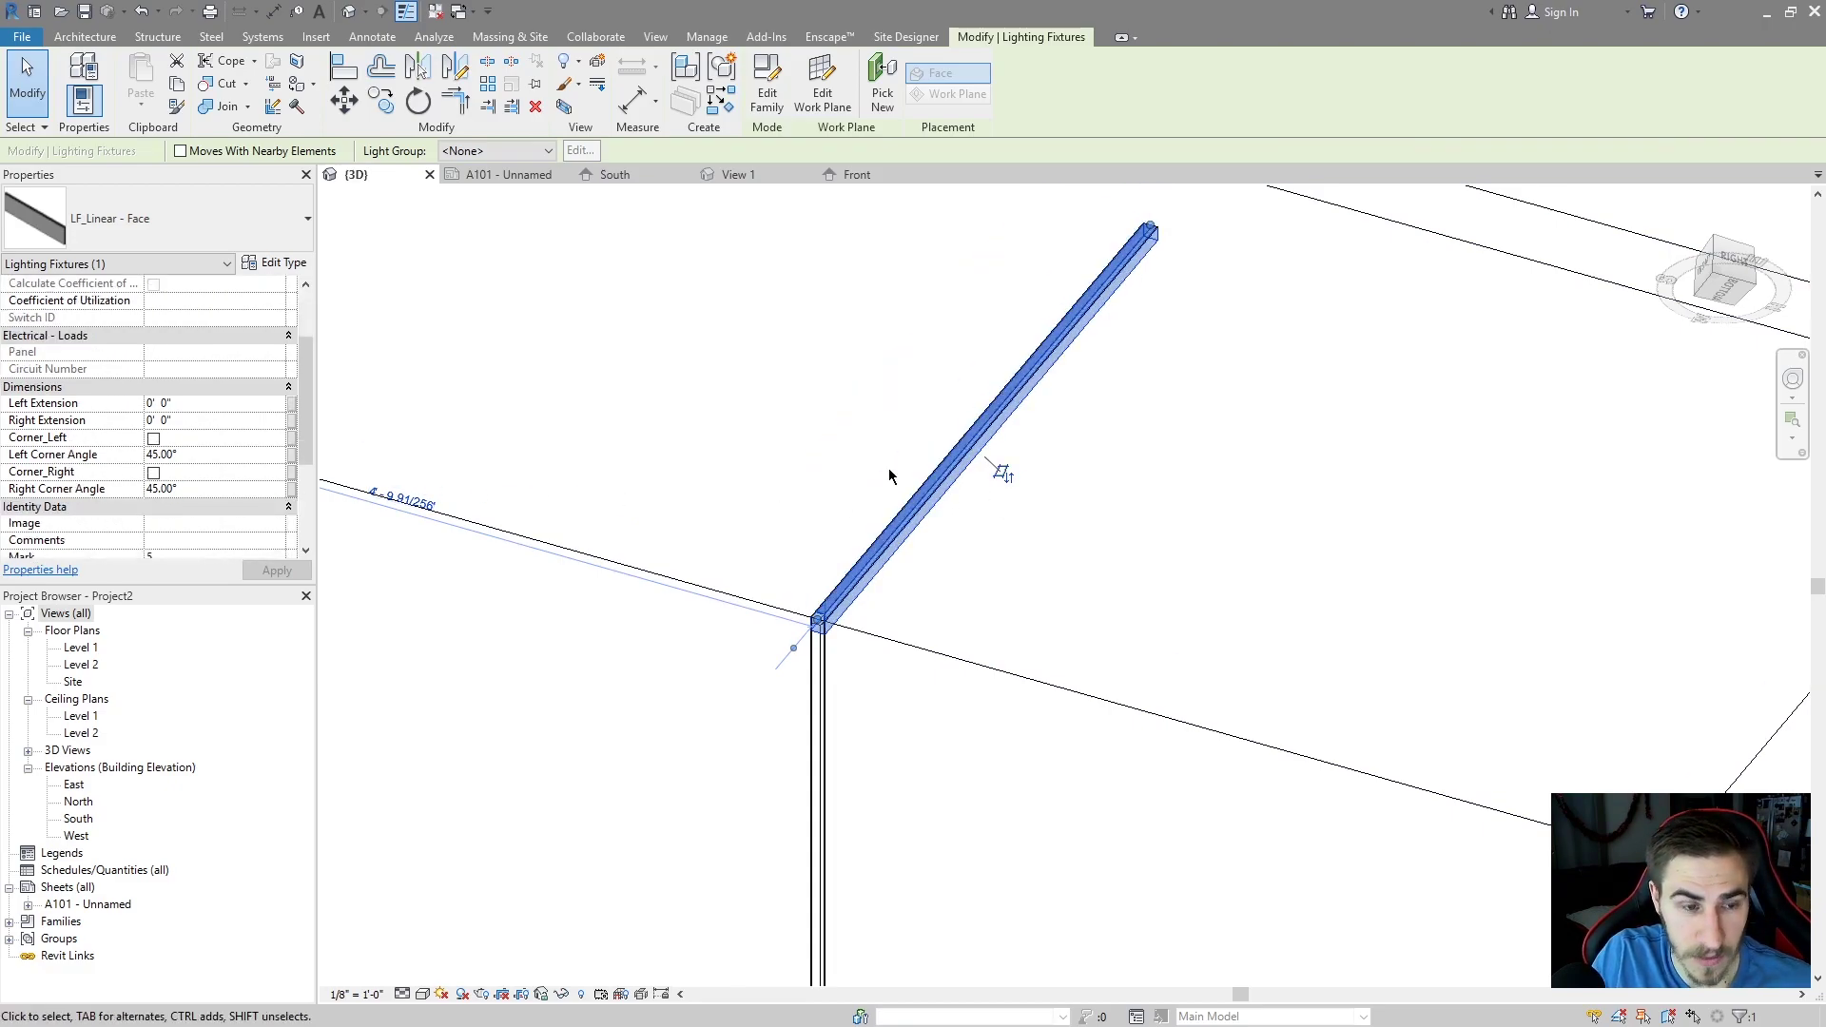
{"action": "scroll", "coordinate": [924, 650], "scroll_direction": "down", "scroll_amount": 1}
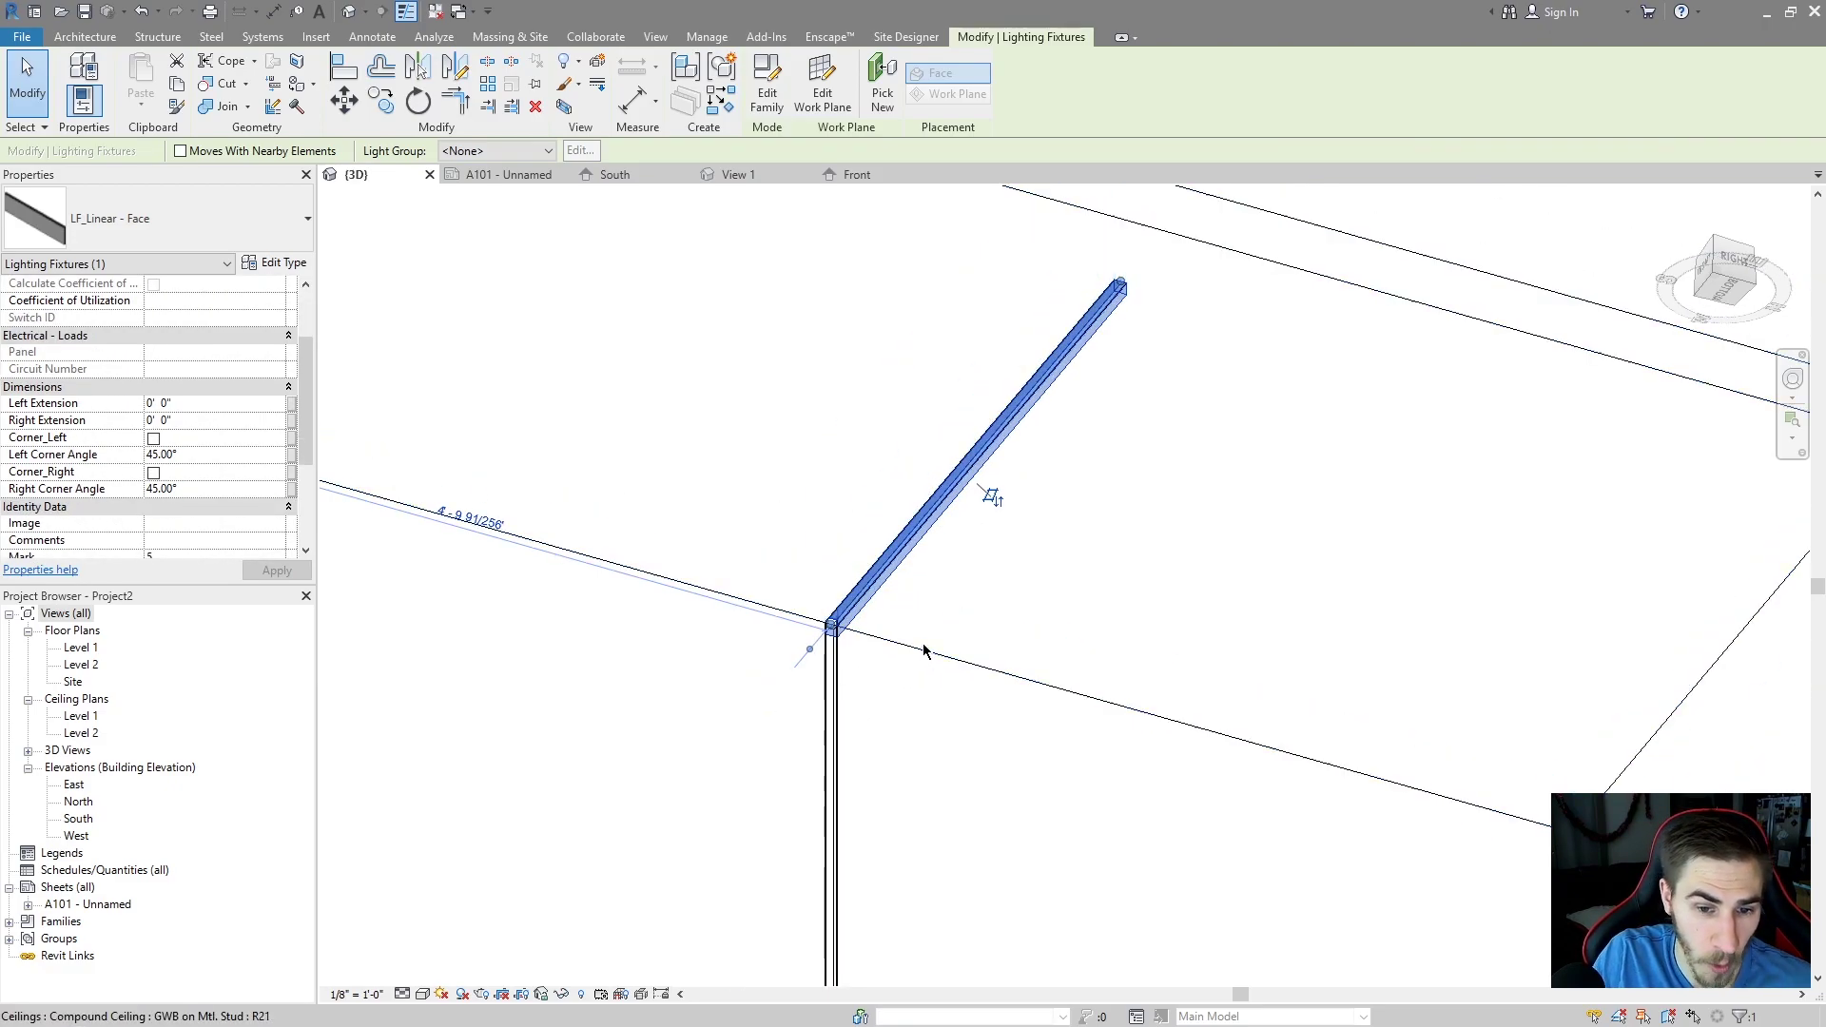
- Orbit and zoom in on the fixture's end where the ceiling meets the wall corner
{"action": "middle_click_drag", "start_coordinate": [869, 542], "coordinate": [808, 567], "text": "shift"}
{"action": "scroll", "coordinate": [808, 568], "scroll_direction": "up", "scroll_amount": 3}
{"action": "middle_click_drag", "start_coordinate": [902, 650], "coordinate": [937, 649], "text": "shift"}
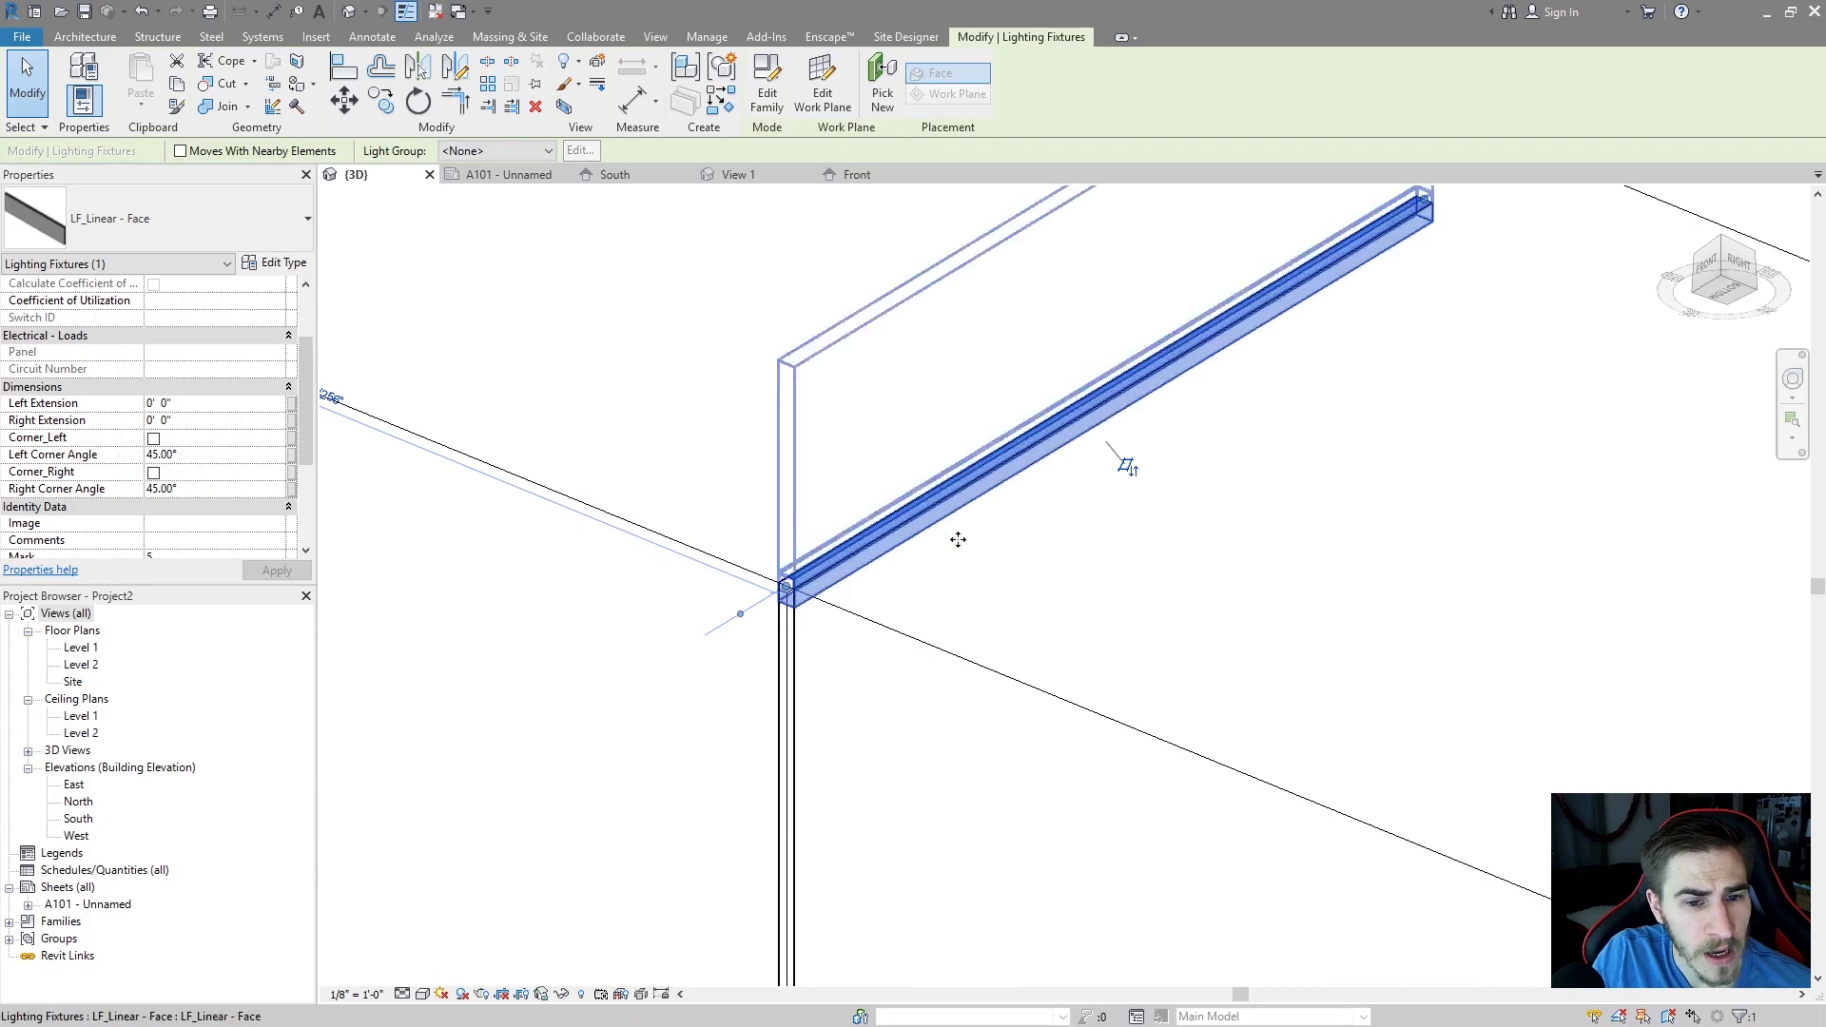
{"action": "scroll", "coordinate": [837, 600], "scroll_direction": "down", "scroll_amount": 2}
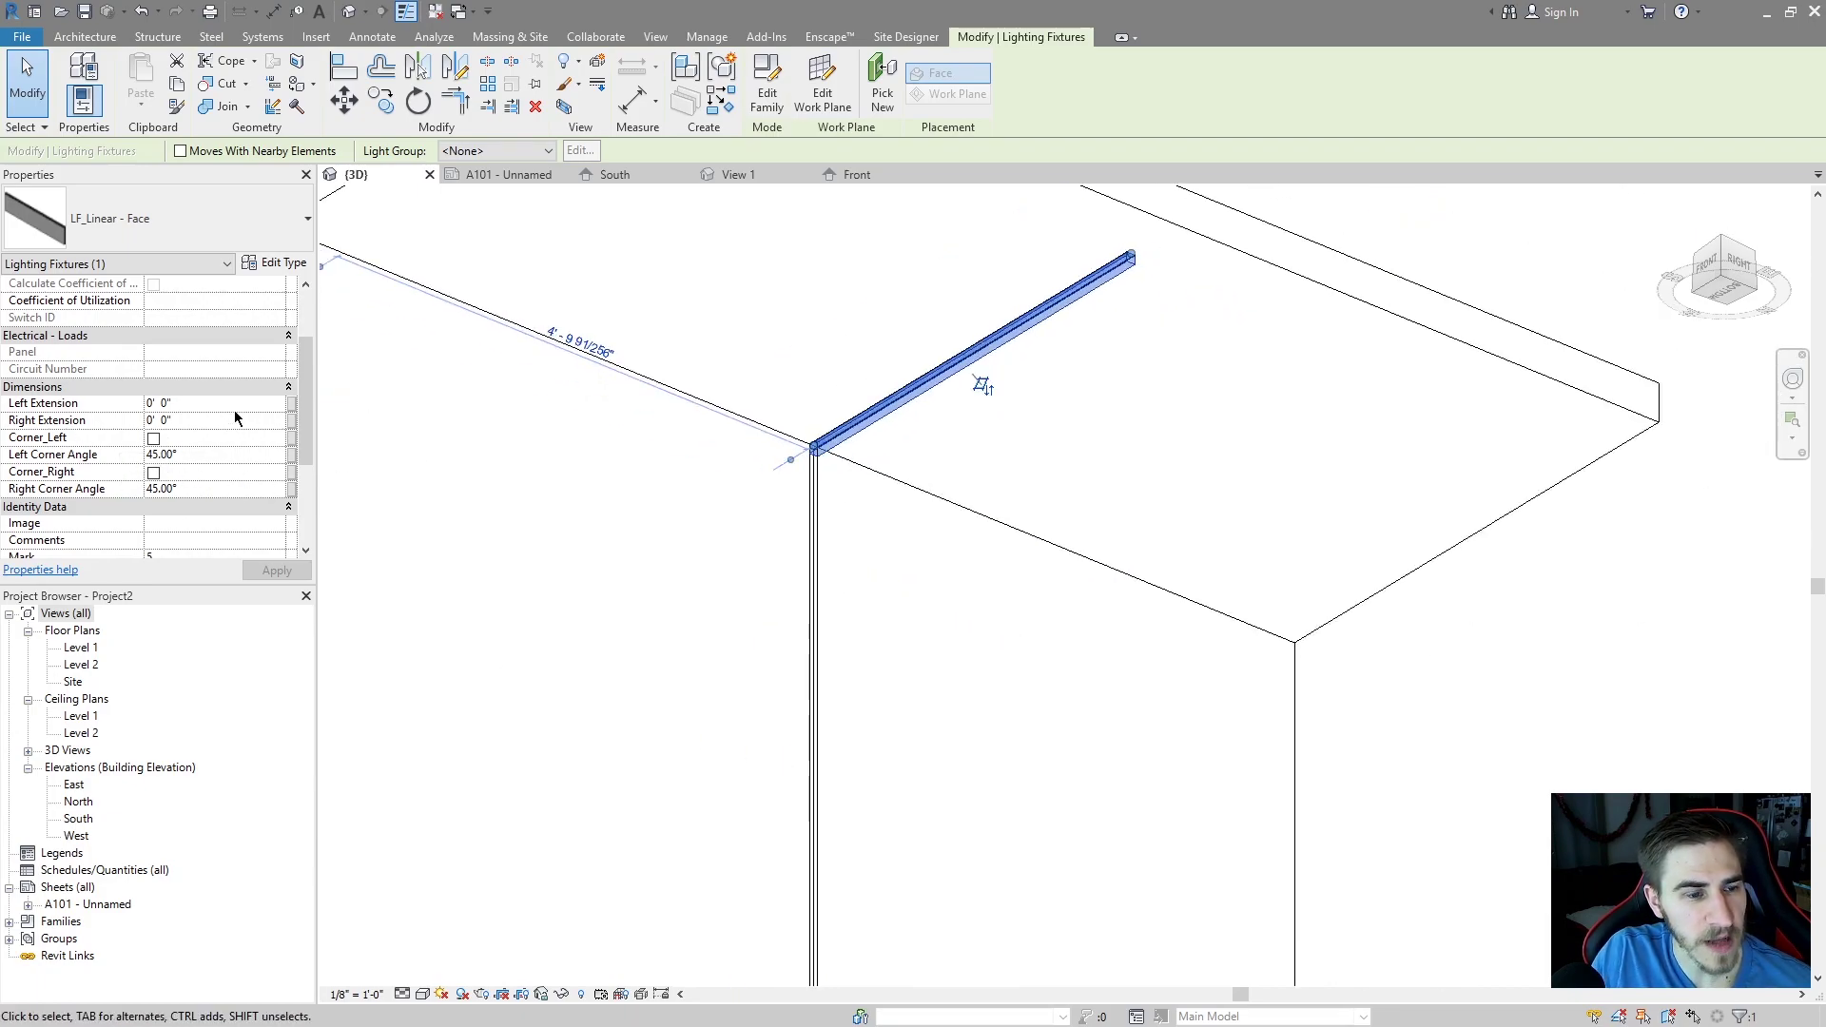
{"action": "scroll", "coordinate": [780, 452], "scroll_direction": "up", "scroll_amount": 3}
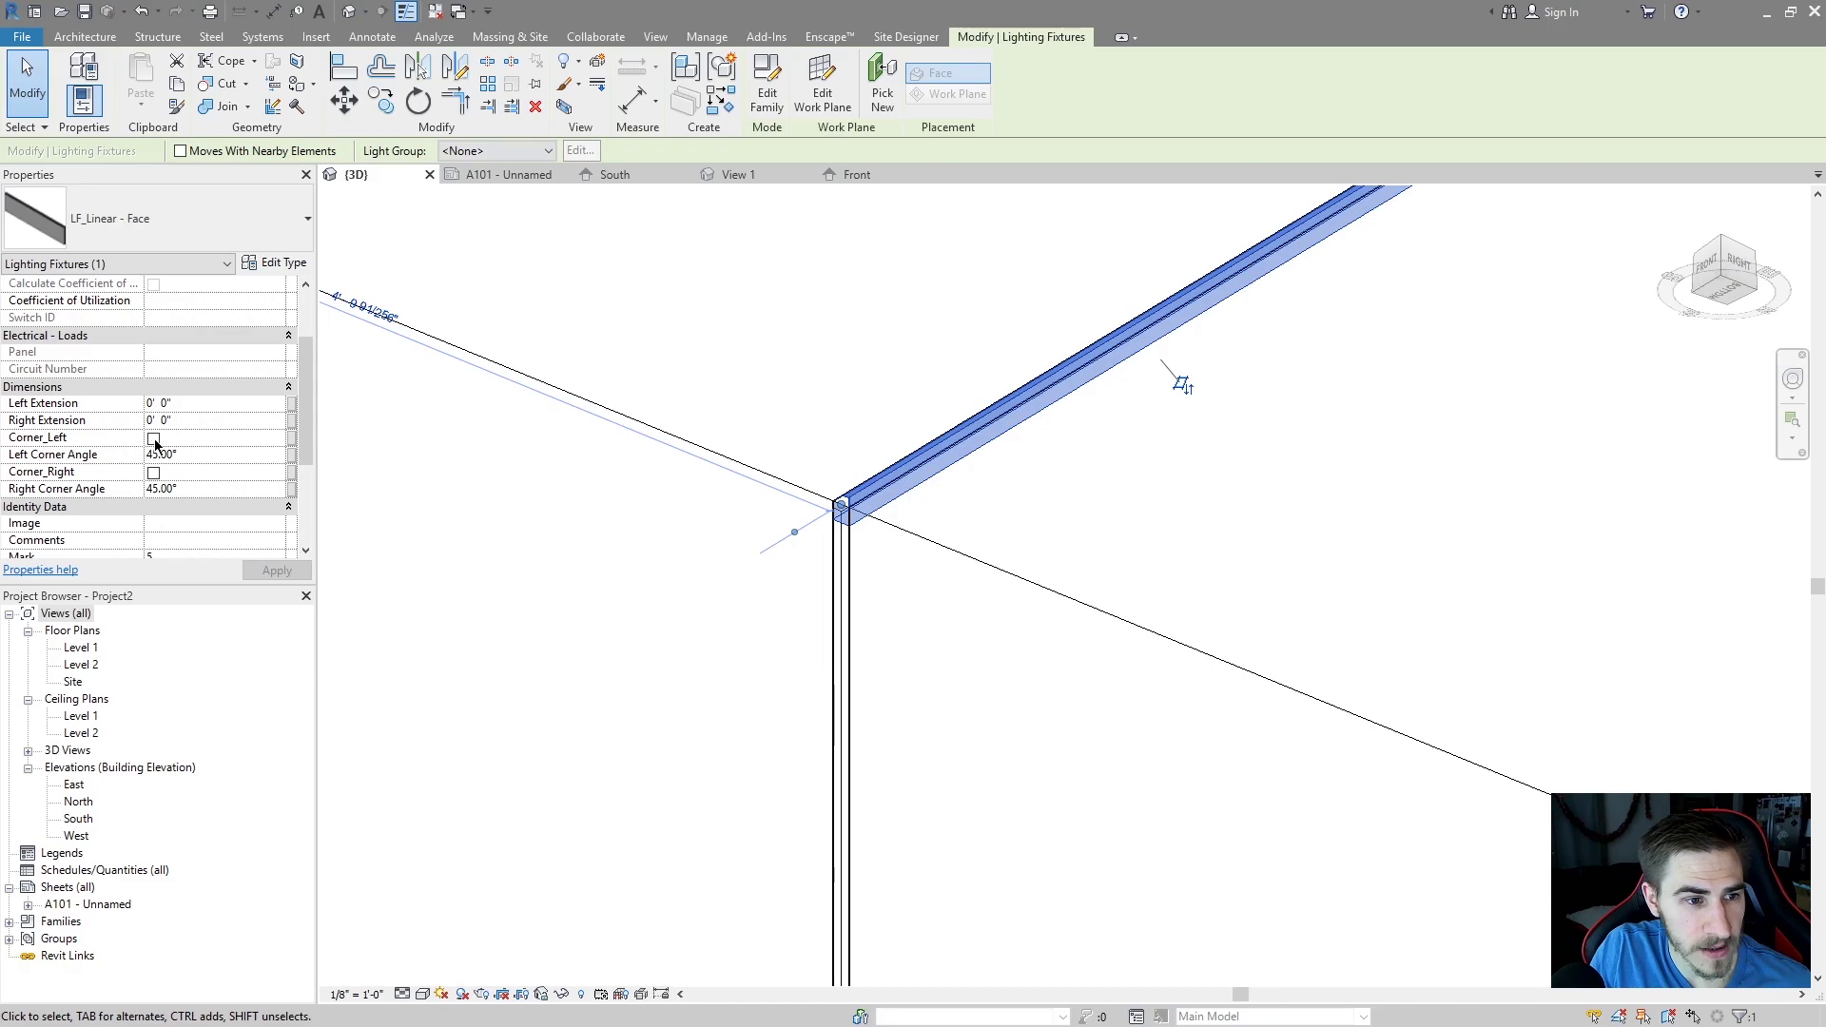
- Turn on Corner_Right for the horizontal fixture, then reselect it to check
{"action": "left_click", "coordinate": [153, 473]}
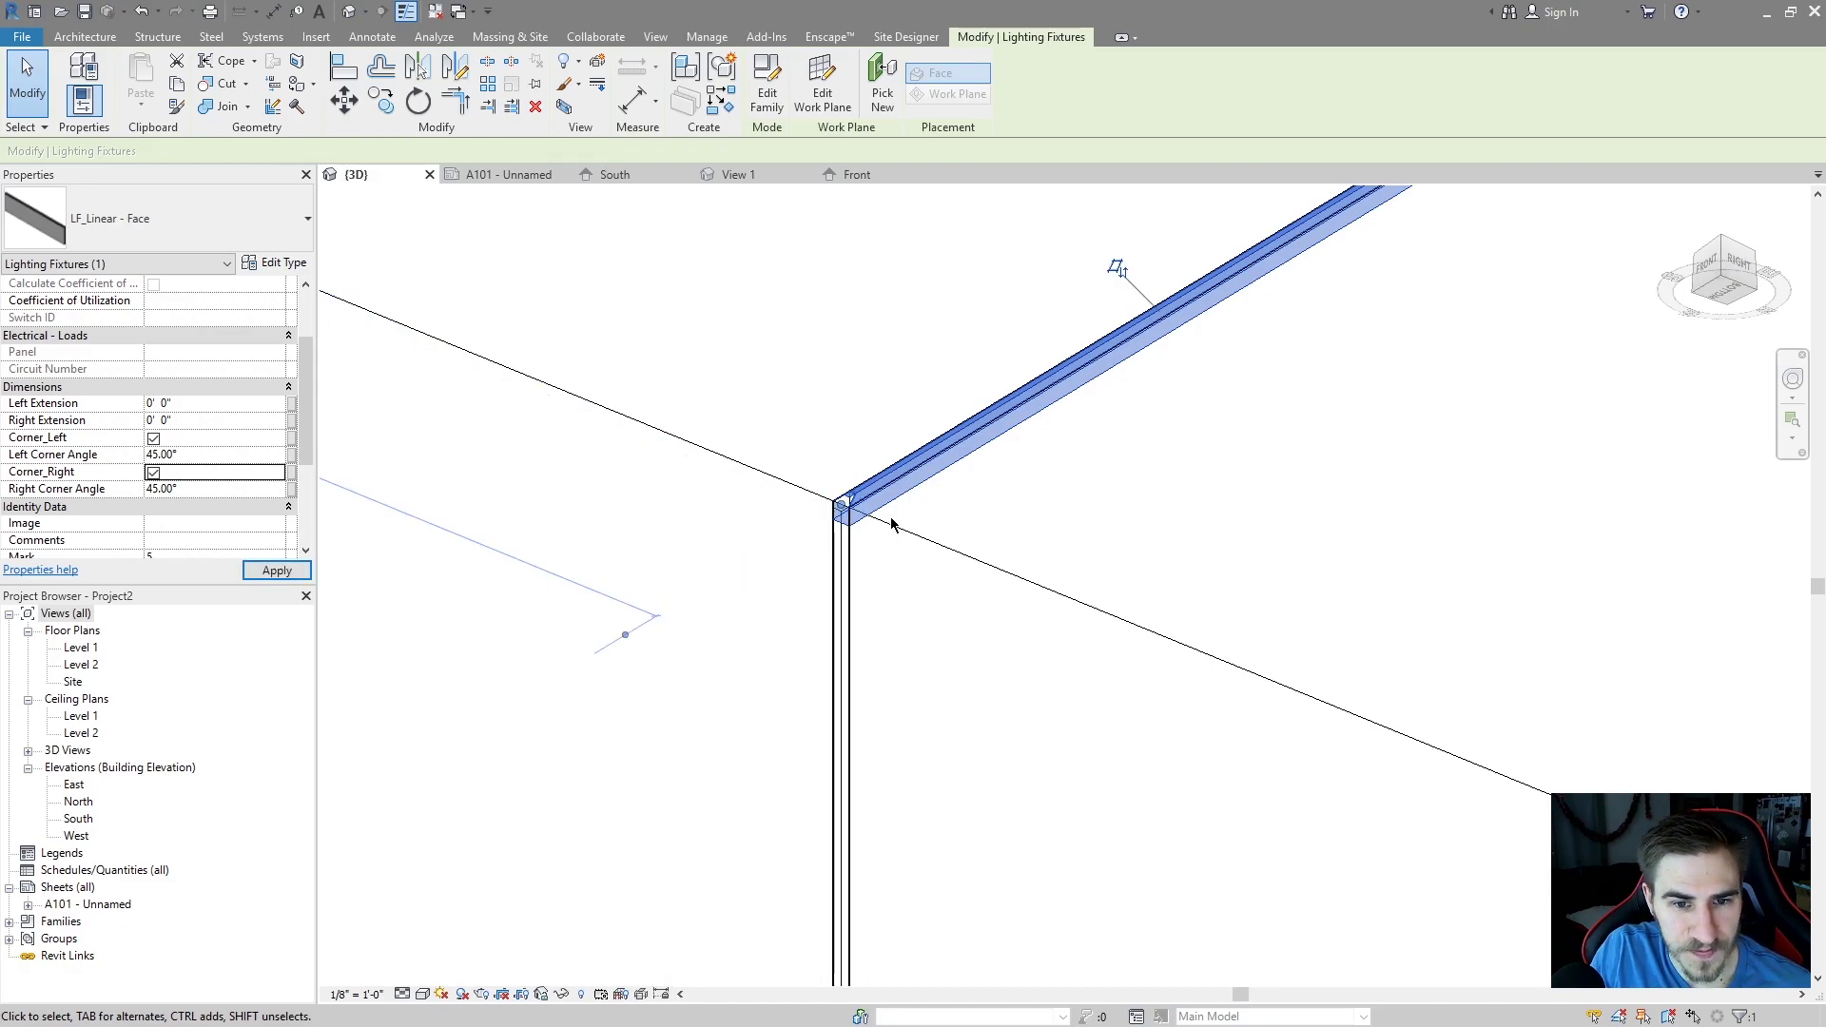
{"action": "scroll", "coordinate": [854, 495], "scroll_direction": "up", "scroll_amount": 3}
{"action": "scroll", "coordinate": [898, 539], "scroll_direction": "up", "scroll_amount": 1}
{"action": "left_click", "coordinate": [990, 544]}
{"action": "scroll", "coordinate": [839, 487], "scroll_direction": "up", "scroll_amount": 1}
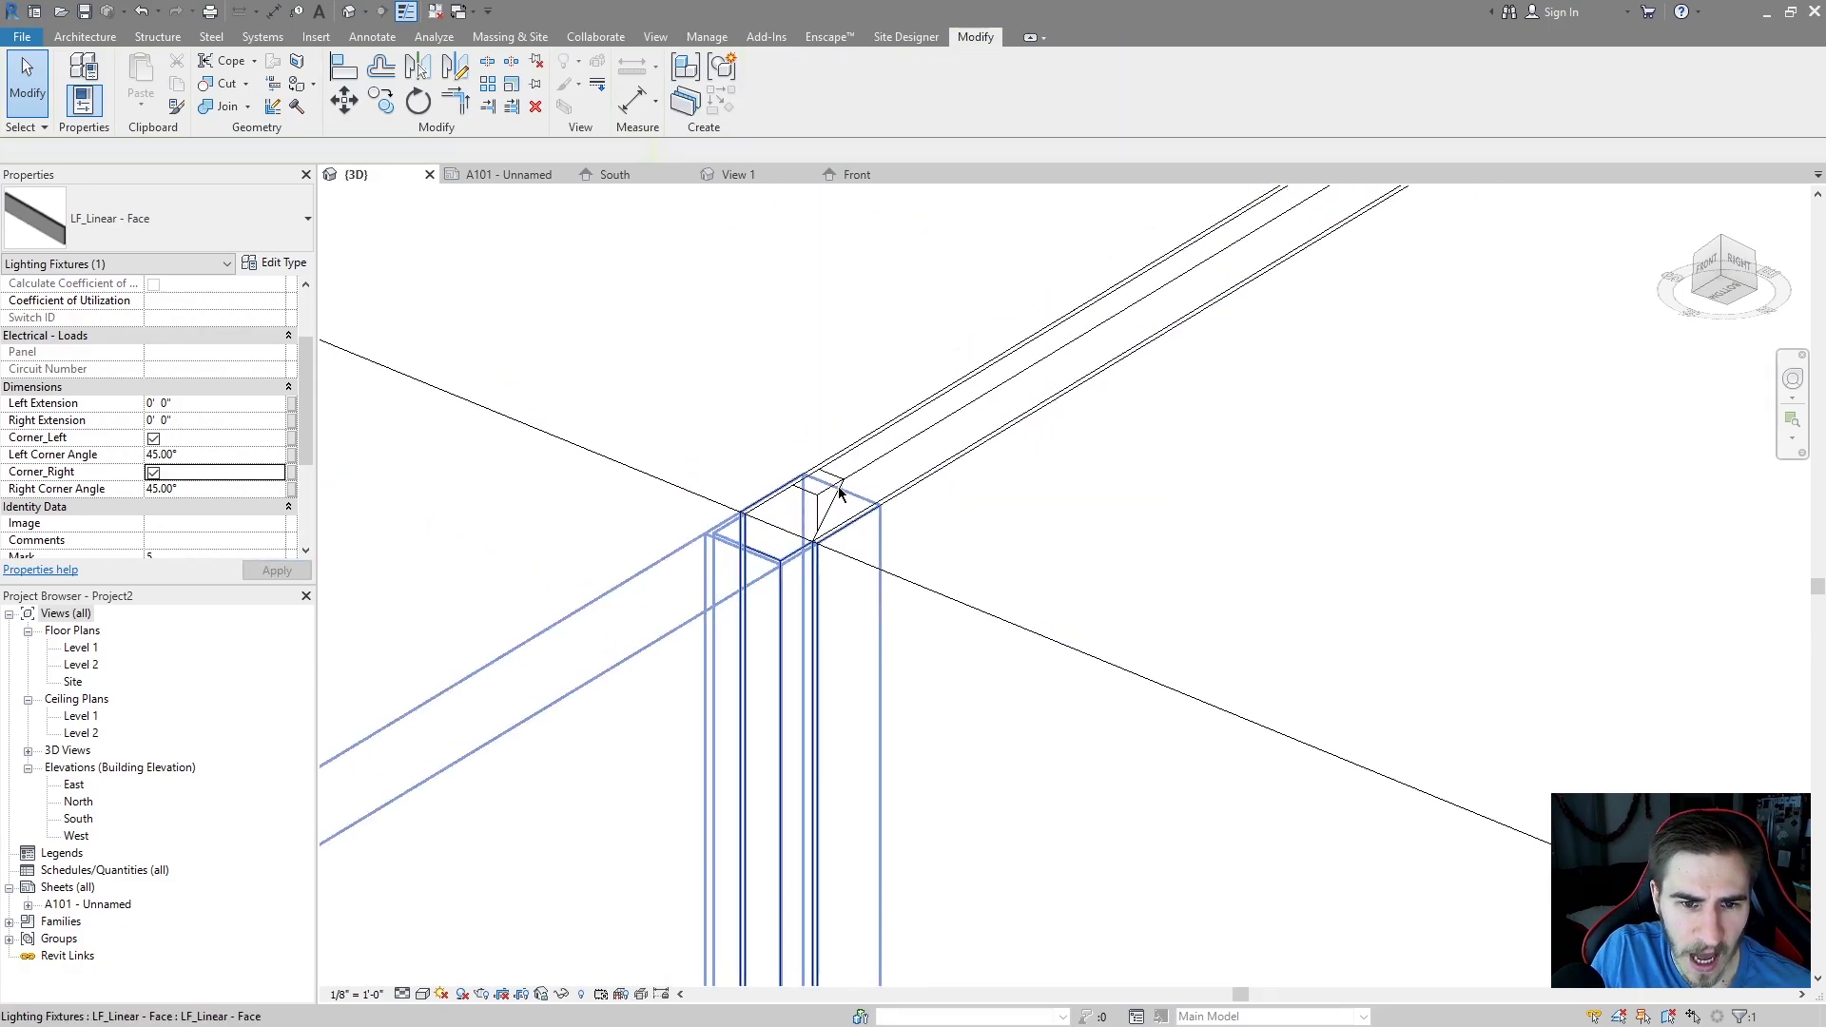
{"action": "scroll", "coordinate": [839, 491], "scroll_direction": "up", "scroll_amount": 2}
{"action": "left_click", "coordinate": [911, 499]}
{"action": "scroll", "coordinate": [829, 479], "scroll_direction": "up", "scroll_amount": 3}
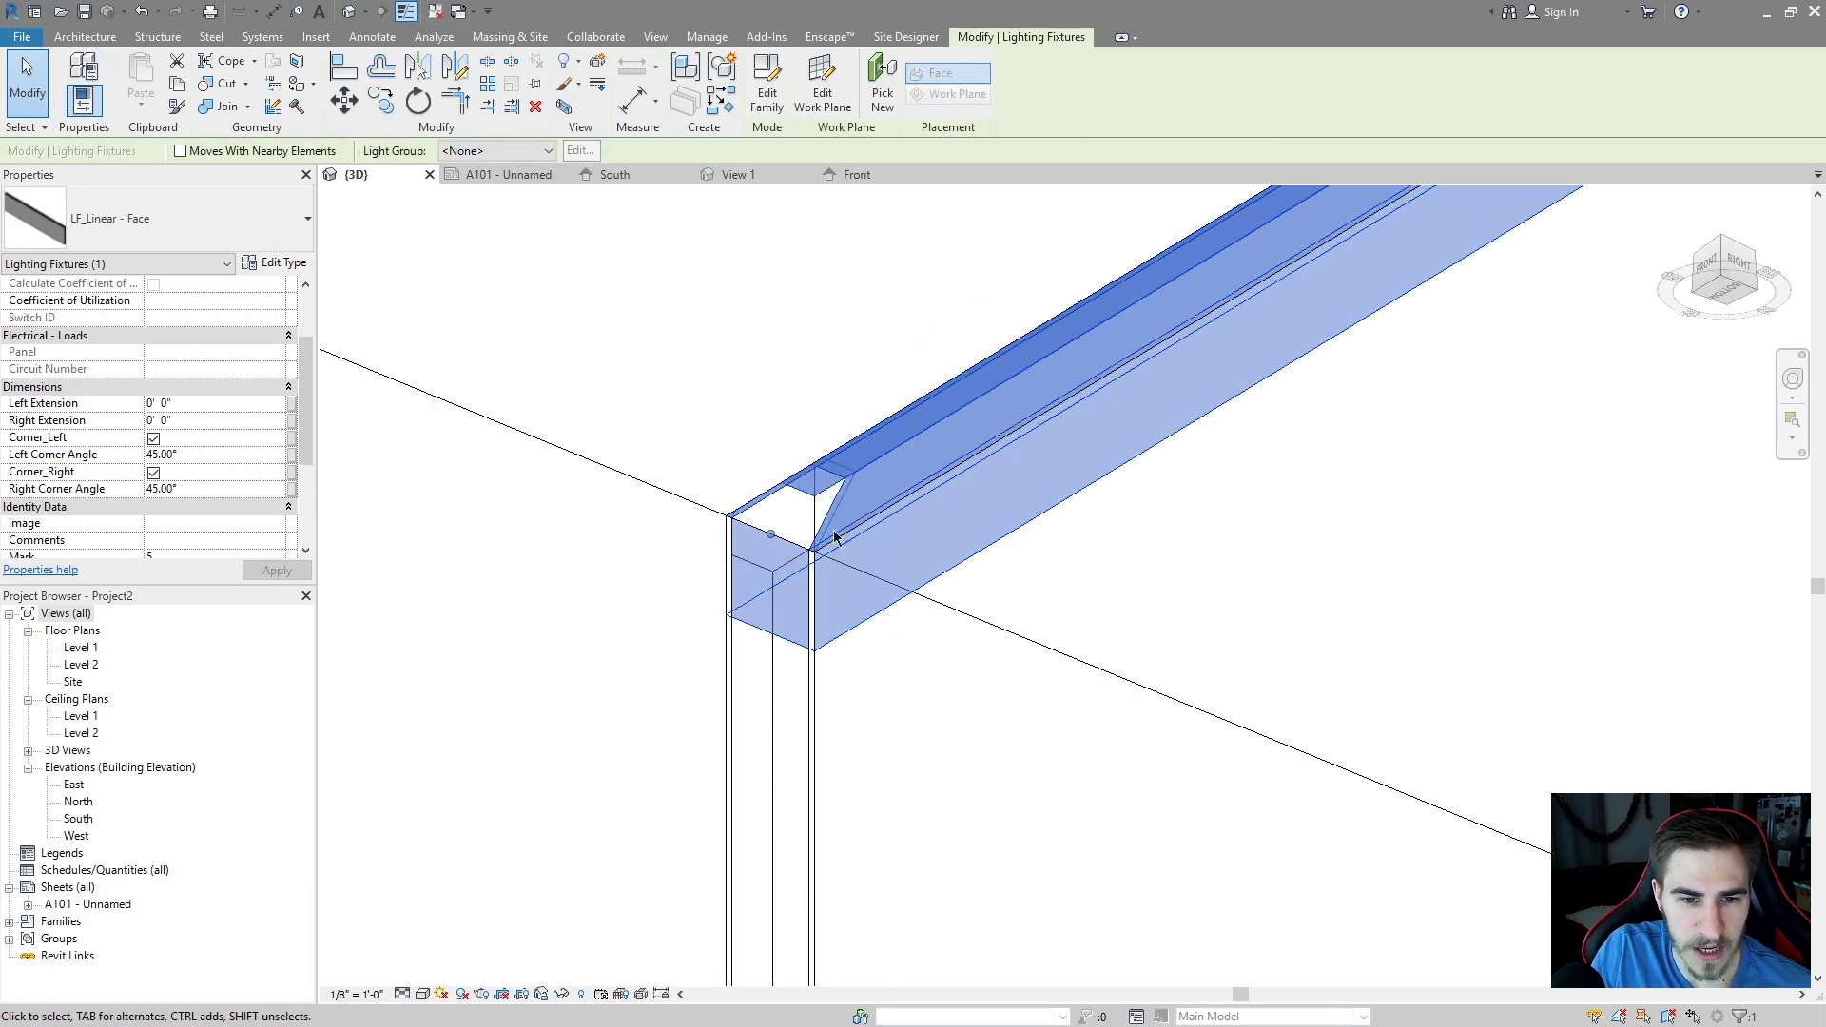
- Turn on Corner_Left for the vertical fixture at the wall corner and reselect it
{"action": "left_click", "coordinate": [808, 690]}
{"action": "middle_click_drag", "start_coordinate": [789, 544], "coordinate": [791, 616], "text": "shift"}
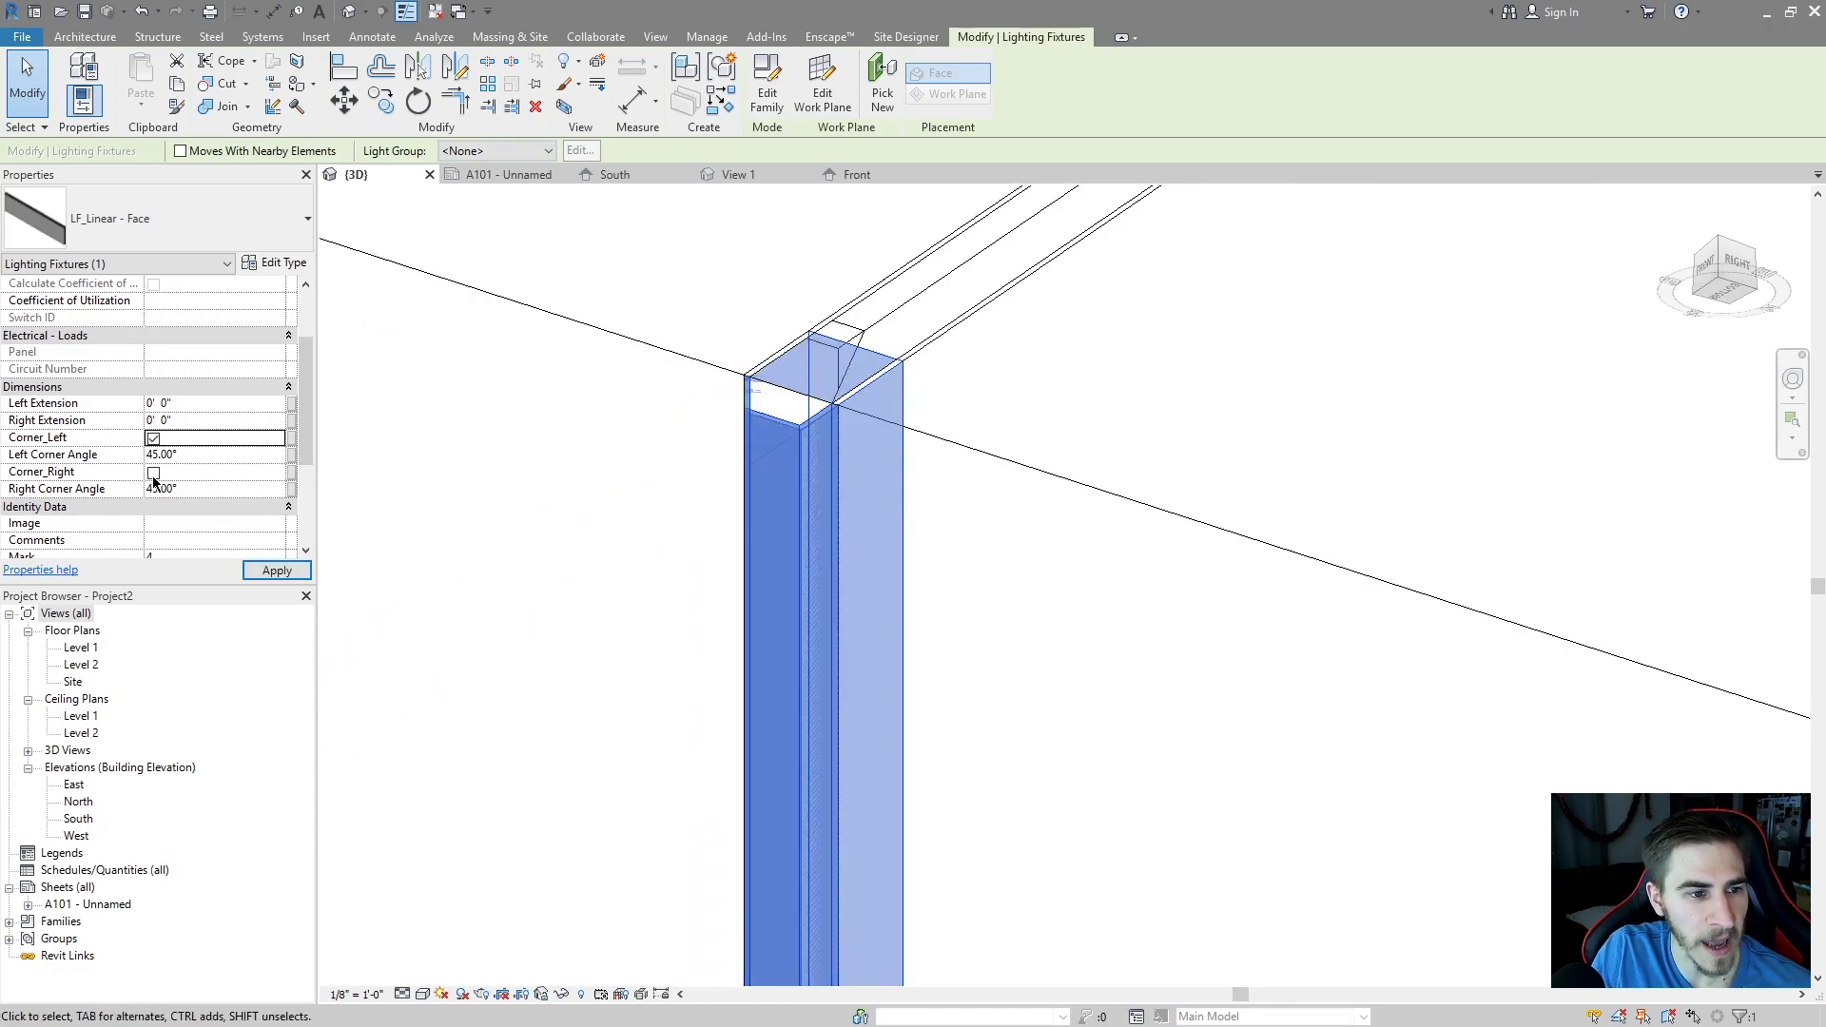
{"action": "left_click", "coordinate": [961, 458]}
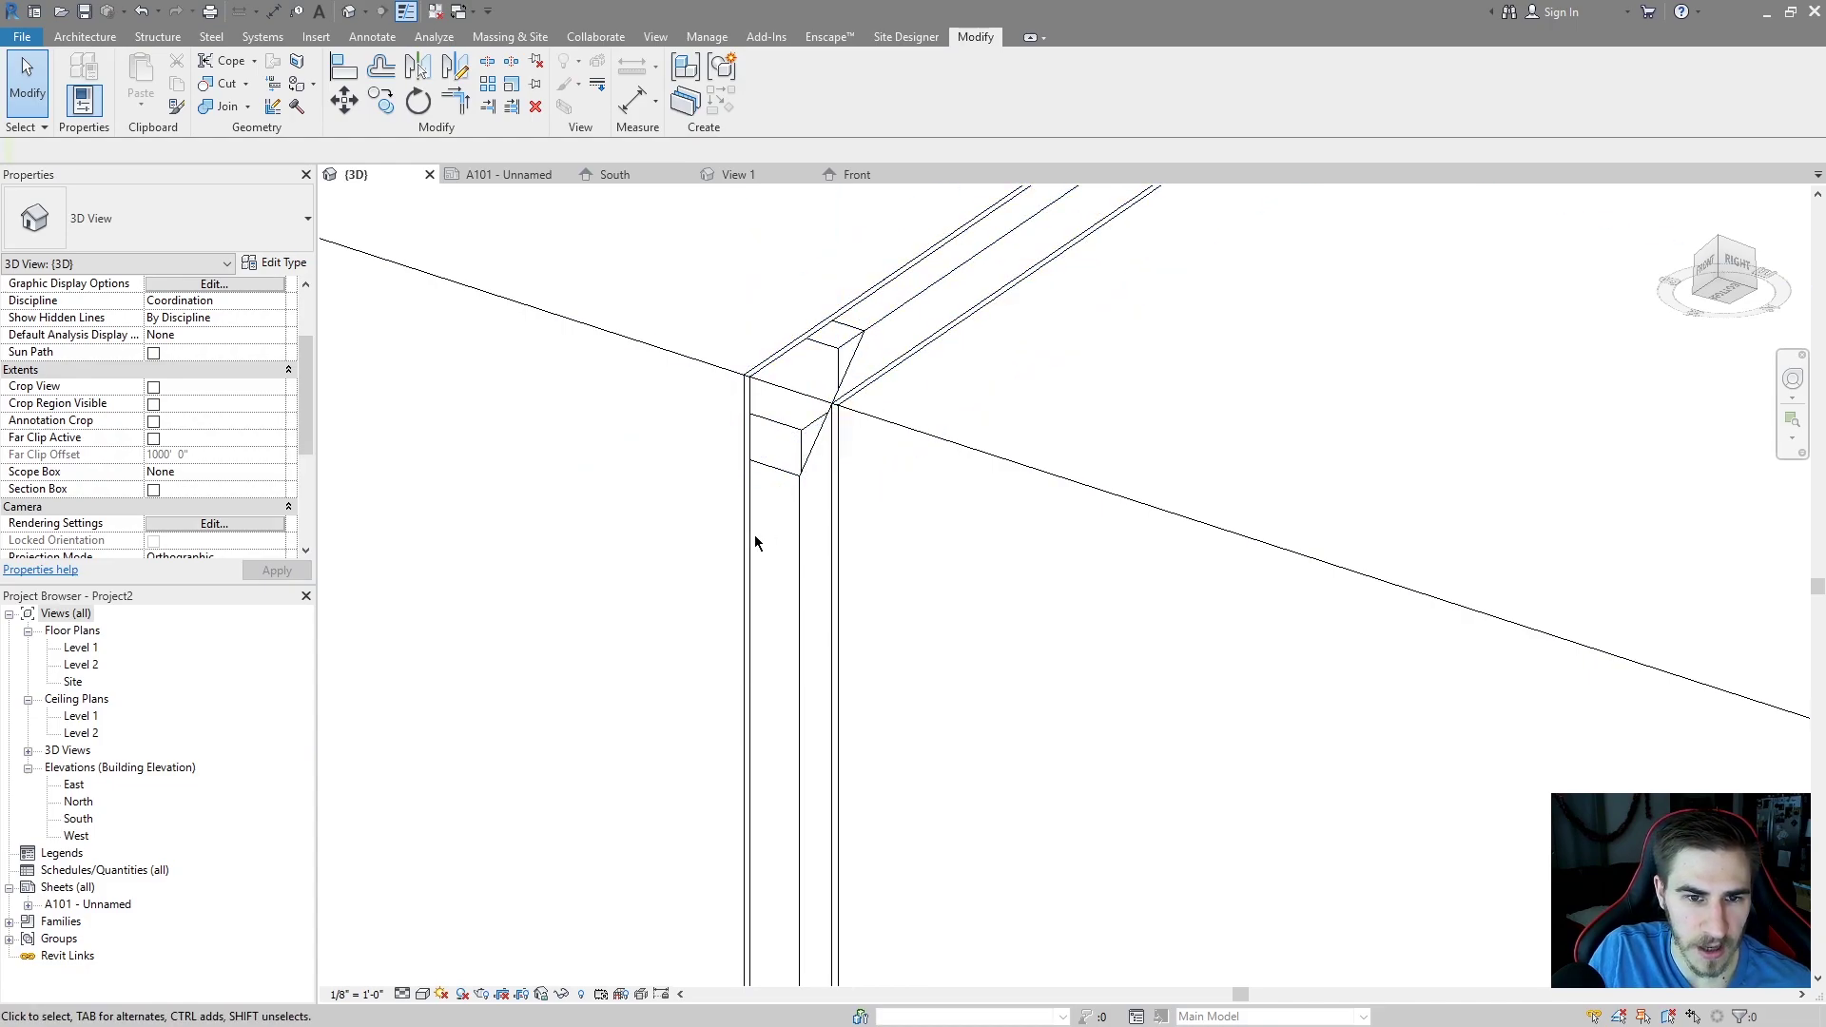
{"action": "scroll", "coordinate": [808, 488], "scroll_direction": "down", "scroll_amount": 3}
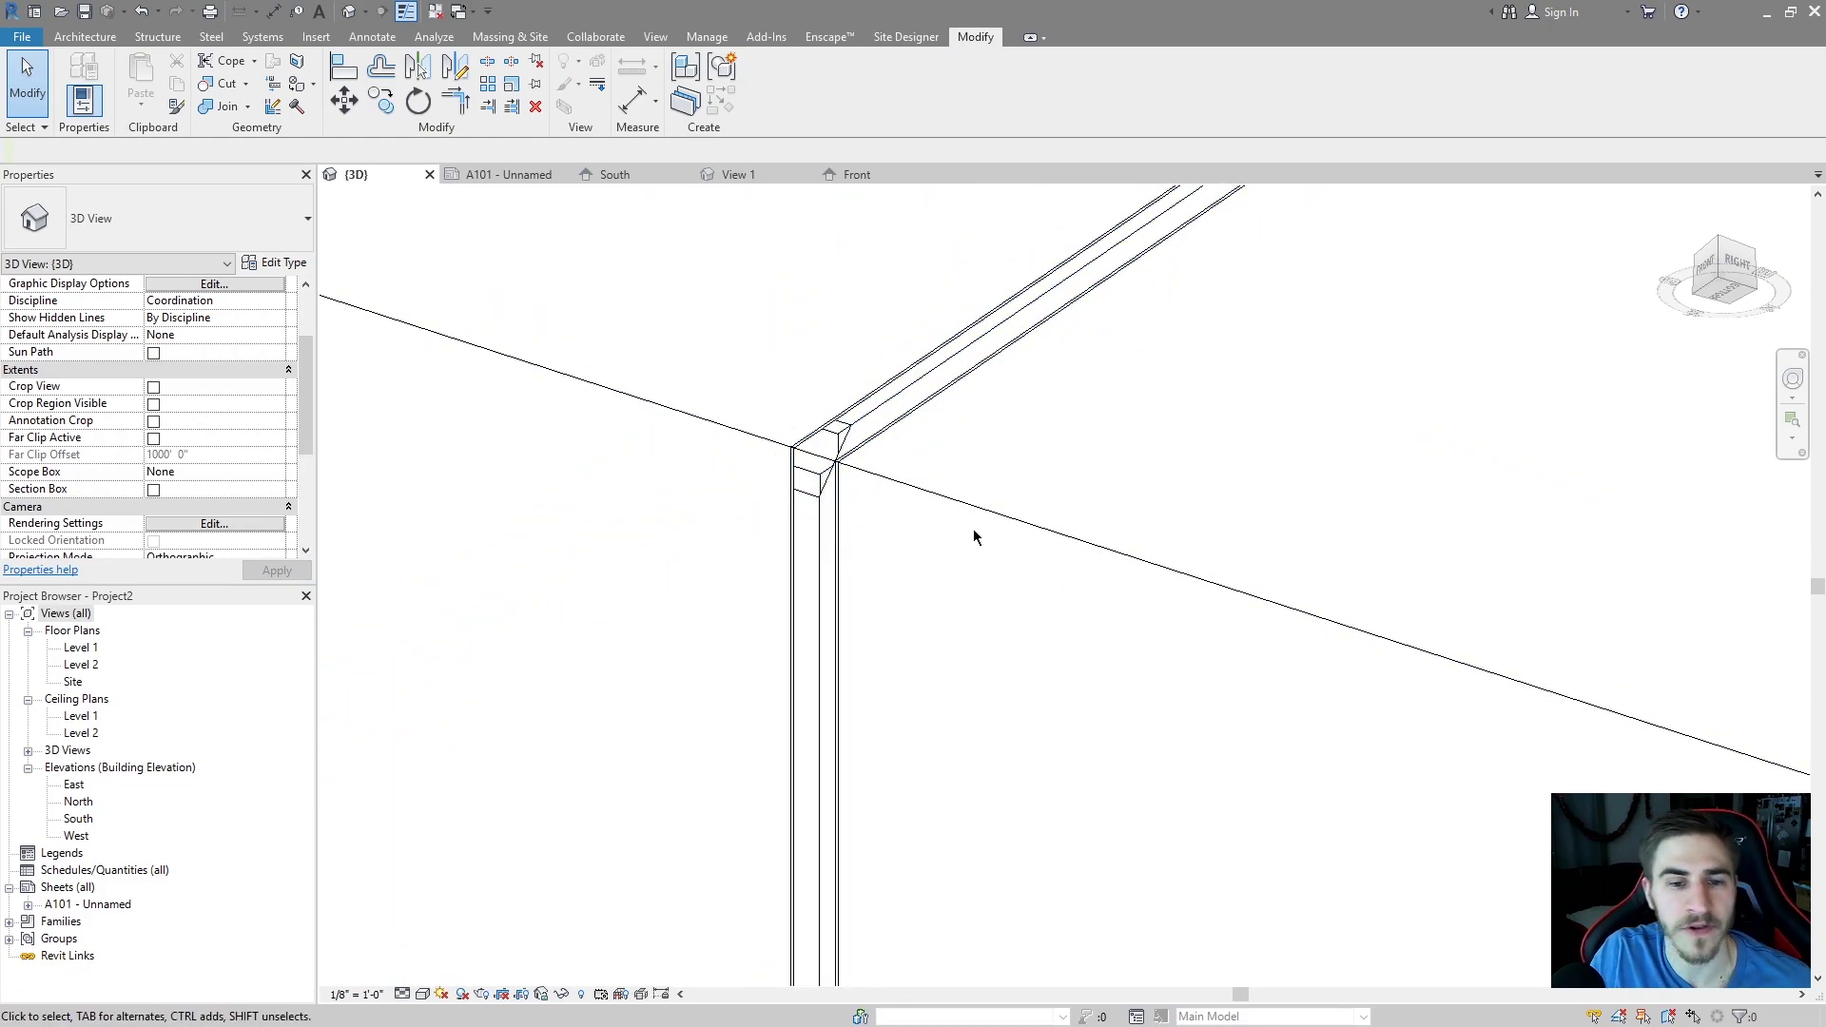
{"action": "middle_click_drag", "start_coordinate": [836, 539], "coordinate": [821, 588]}
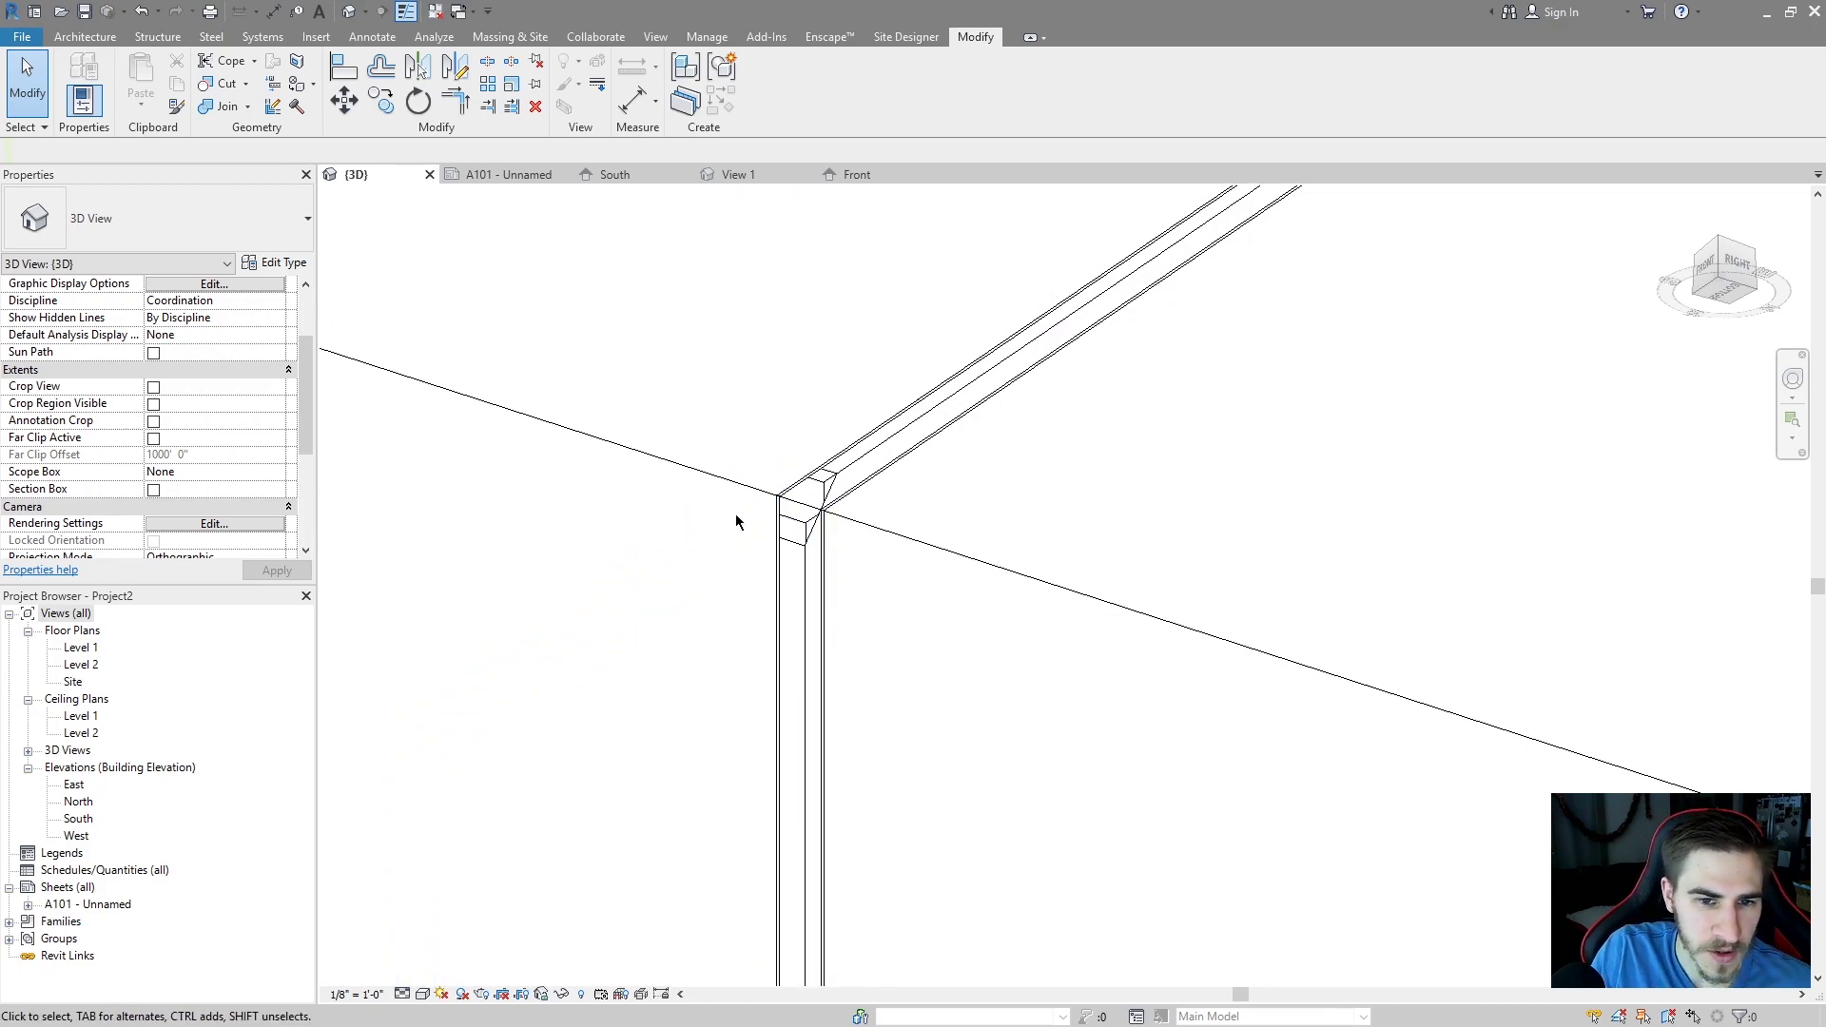
{"action": "left_click", "coordinate": [854, 571]}
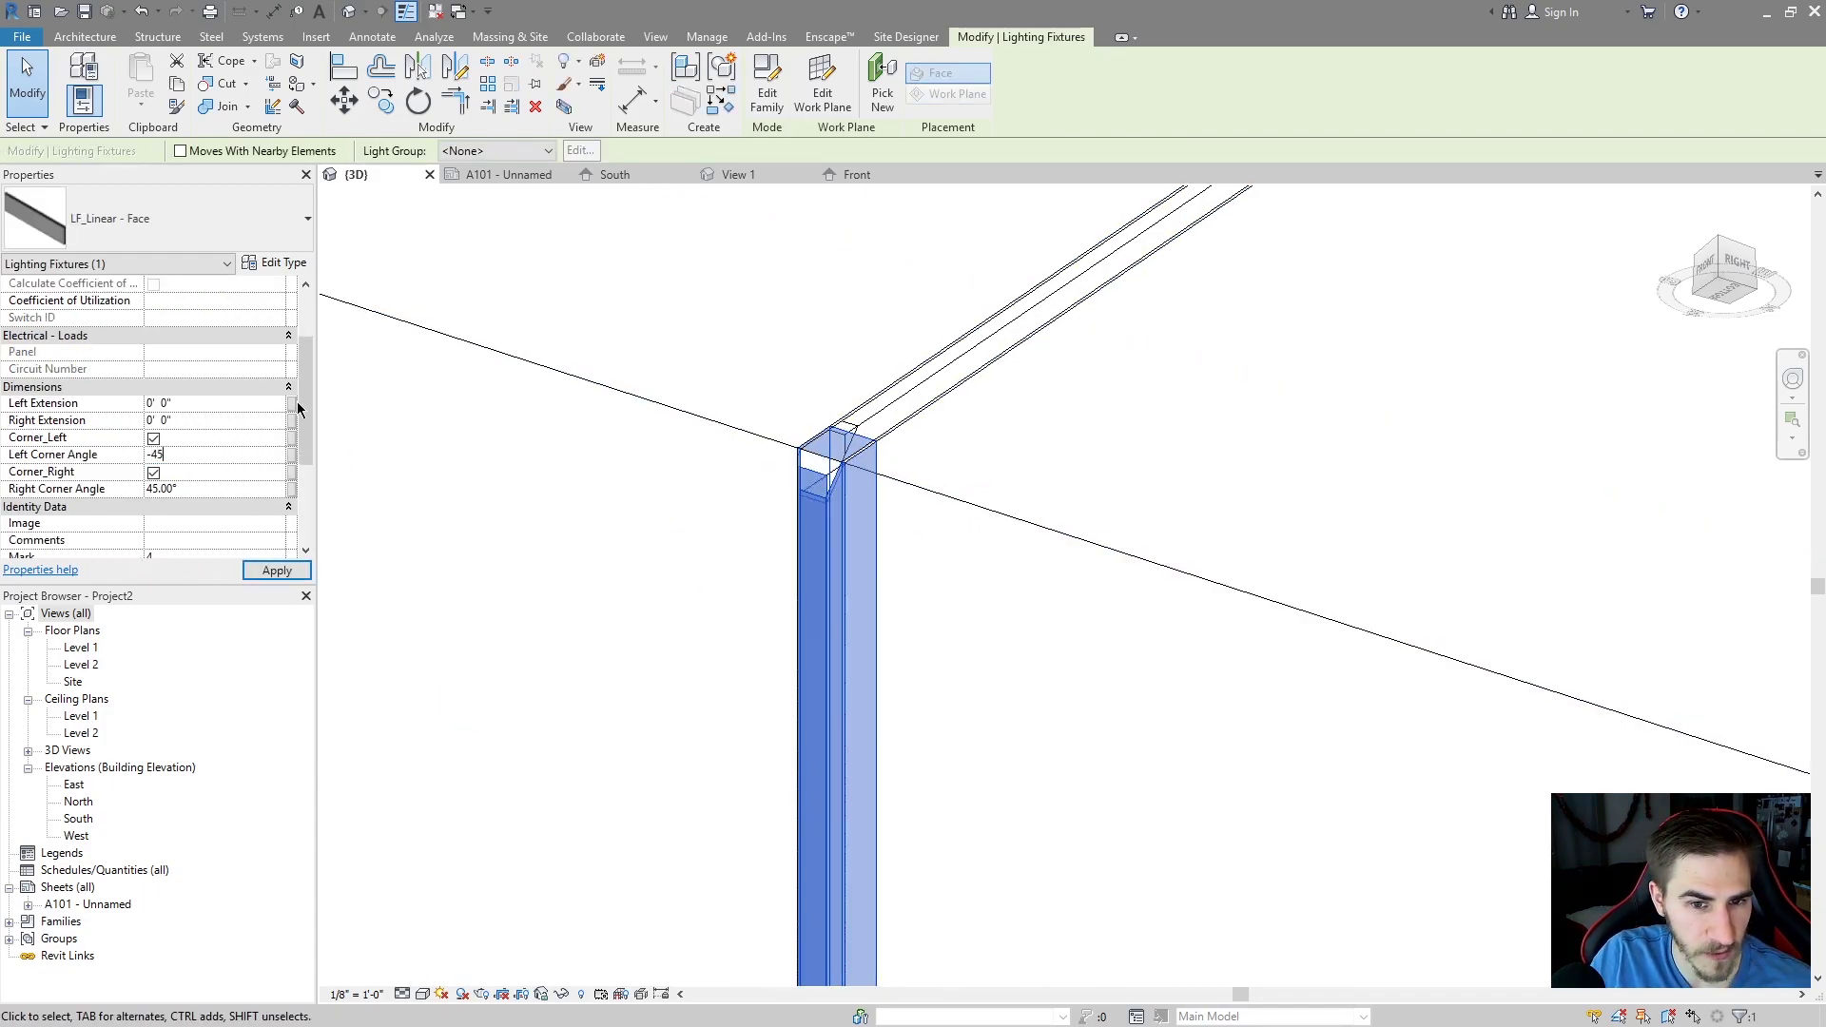
- Set Left Corner Angle to -45° on the vertical fixture, then on the horizontal fixture
{"action": "type", "text": "-45"}
{"action": "key", "text": "Return"}
{"action": "scroll", "coordinate": [881, 496], "scroll_direction": "up", "scroll_amount": 2}
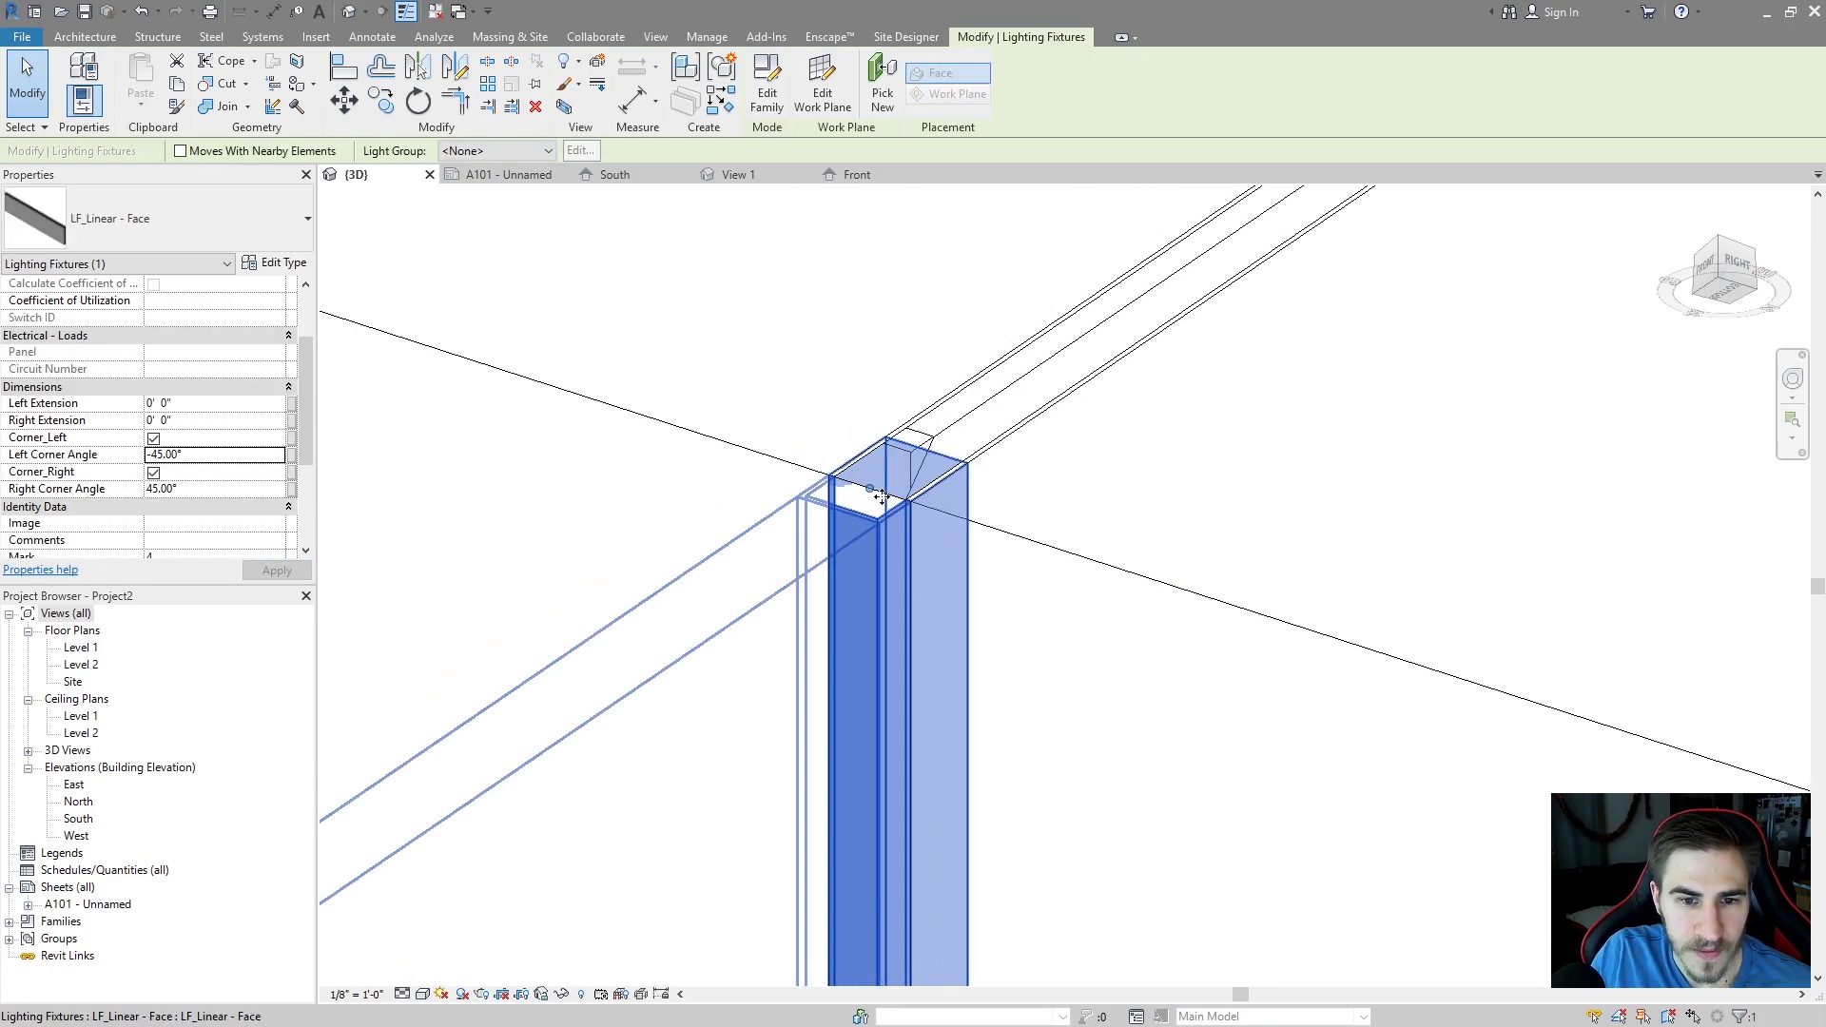
{"action": "left_click", "coordinate": [989, 442]}
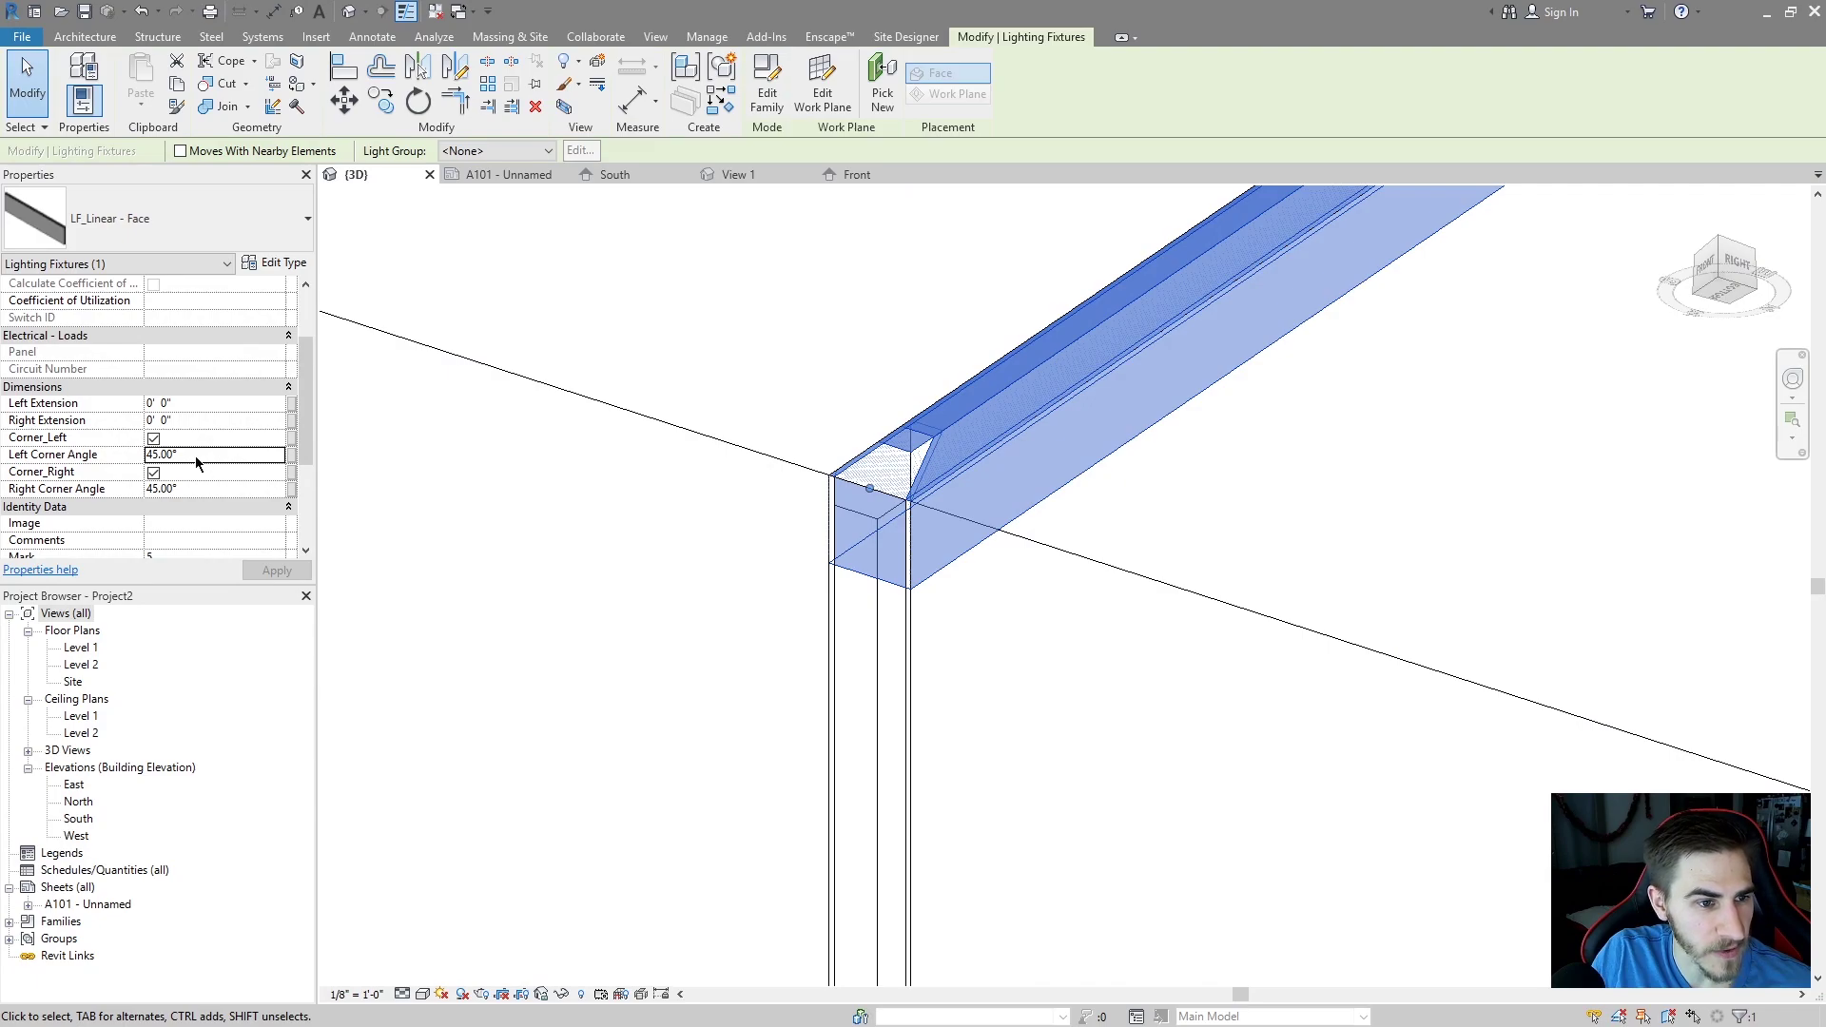
{"action": "key", "text": "Return"}
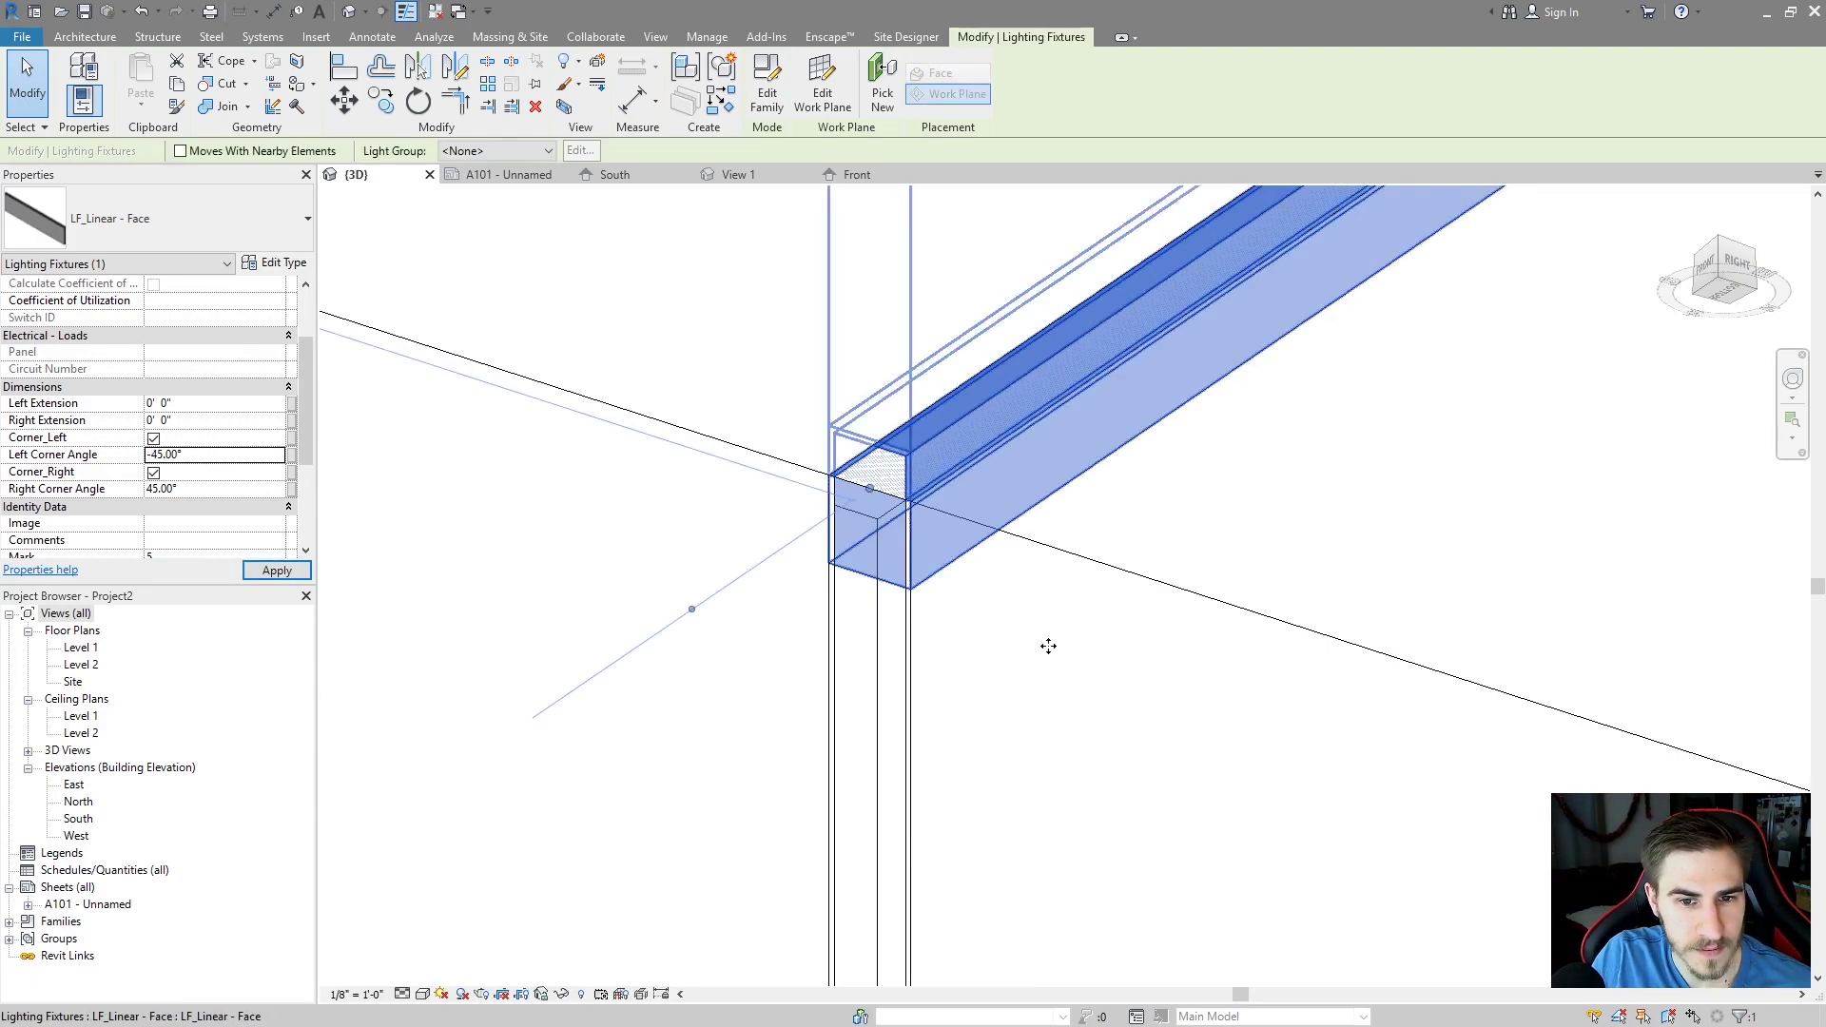
- Inspect the mitered corner from several angles, selecting each fixture in turn
{"action": "left_click", "coordinate": [1047, 643]}
{"action": "scroll", "coordinate": [716, 689], "scroll_direction": "down", "scroll_amount": 1}
{"action": "left_click", "coordinate": [884, 560]}
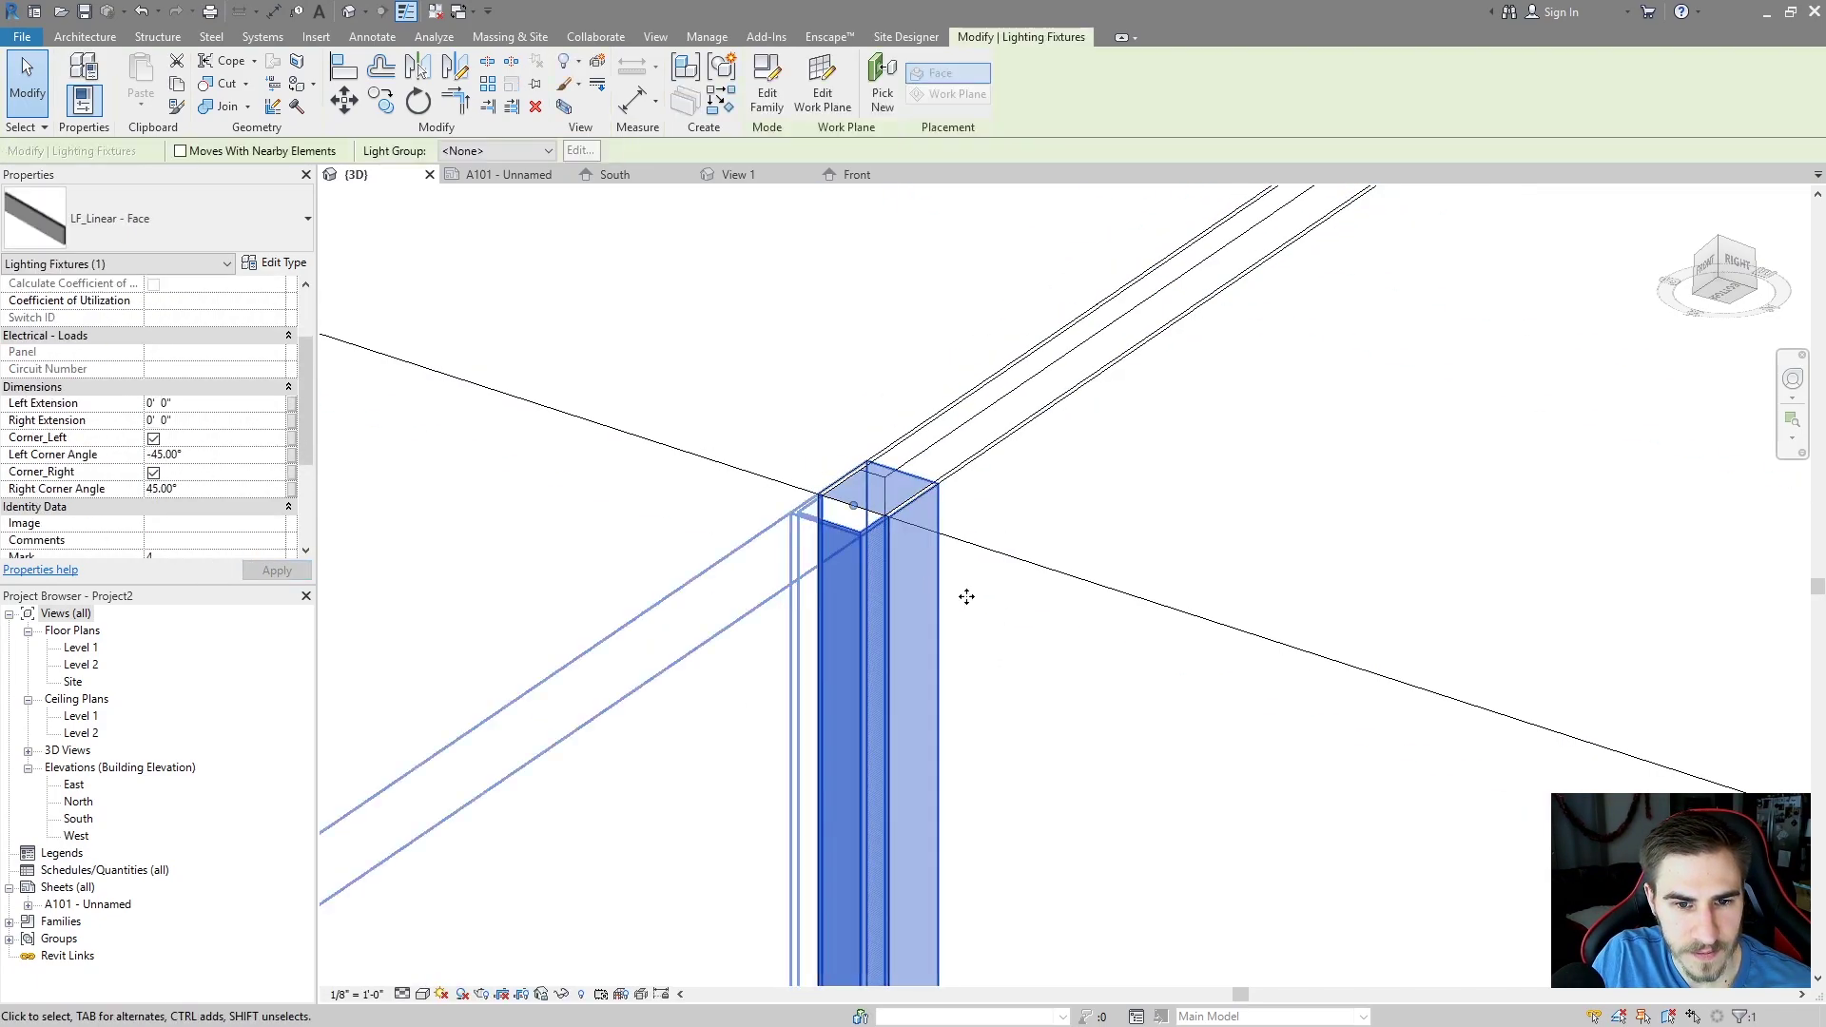
{"action": "middle_click_drag", "start_coordinate": [966, 597], "coordinate": [981, 635], "text": "shift"}
{"action": "middle_click_drag", "start_coordinate": [970, 749], "coordinate": [996, 575]}
{"action": "scroll", "coordinate": [990, 652], "scroll_direction": "up", "scroll_amount": 3}
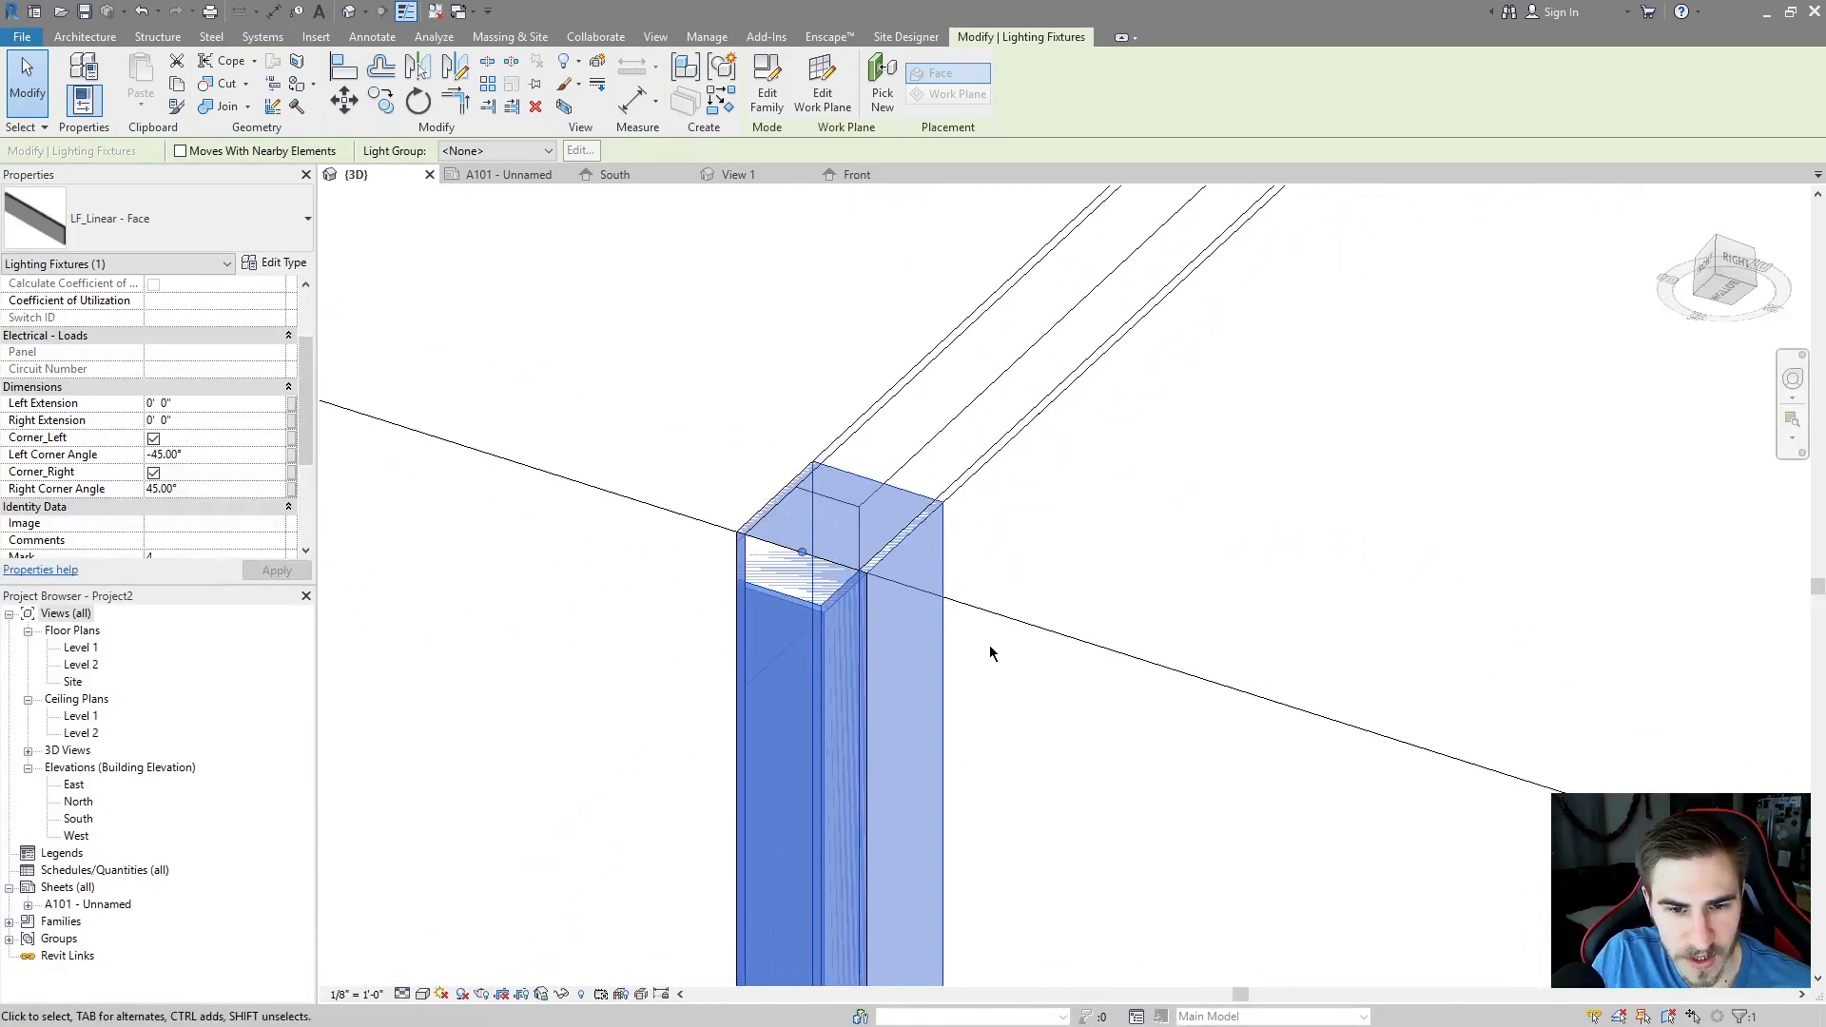
{"action": "left_click", "coordinate": [973, 430]}
{"action": "scroll", "coordinate": [837, 566], "scroll_direction": "down", "scroll_amount": 3}
{"action": "middle_click_drag", "start_coordinate": [1180, 594], "coordinate": [1218, 590], "text": "shift"}
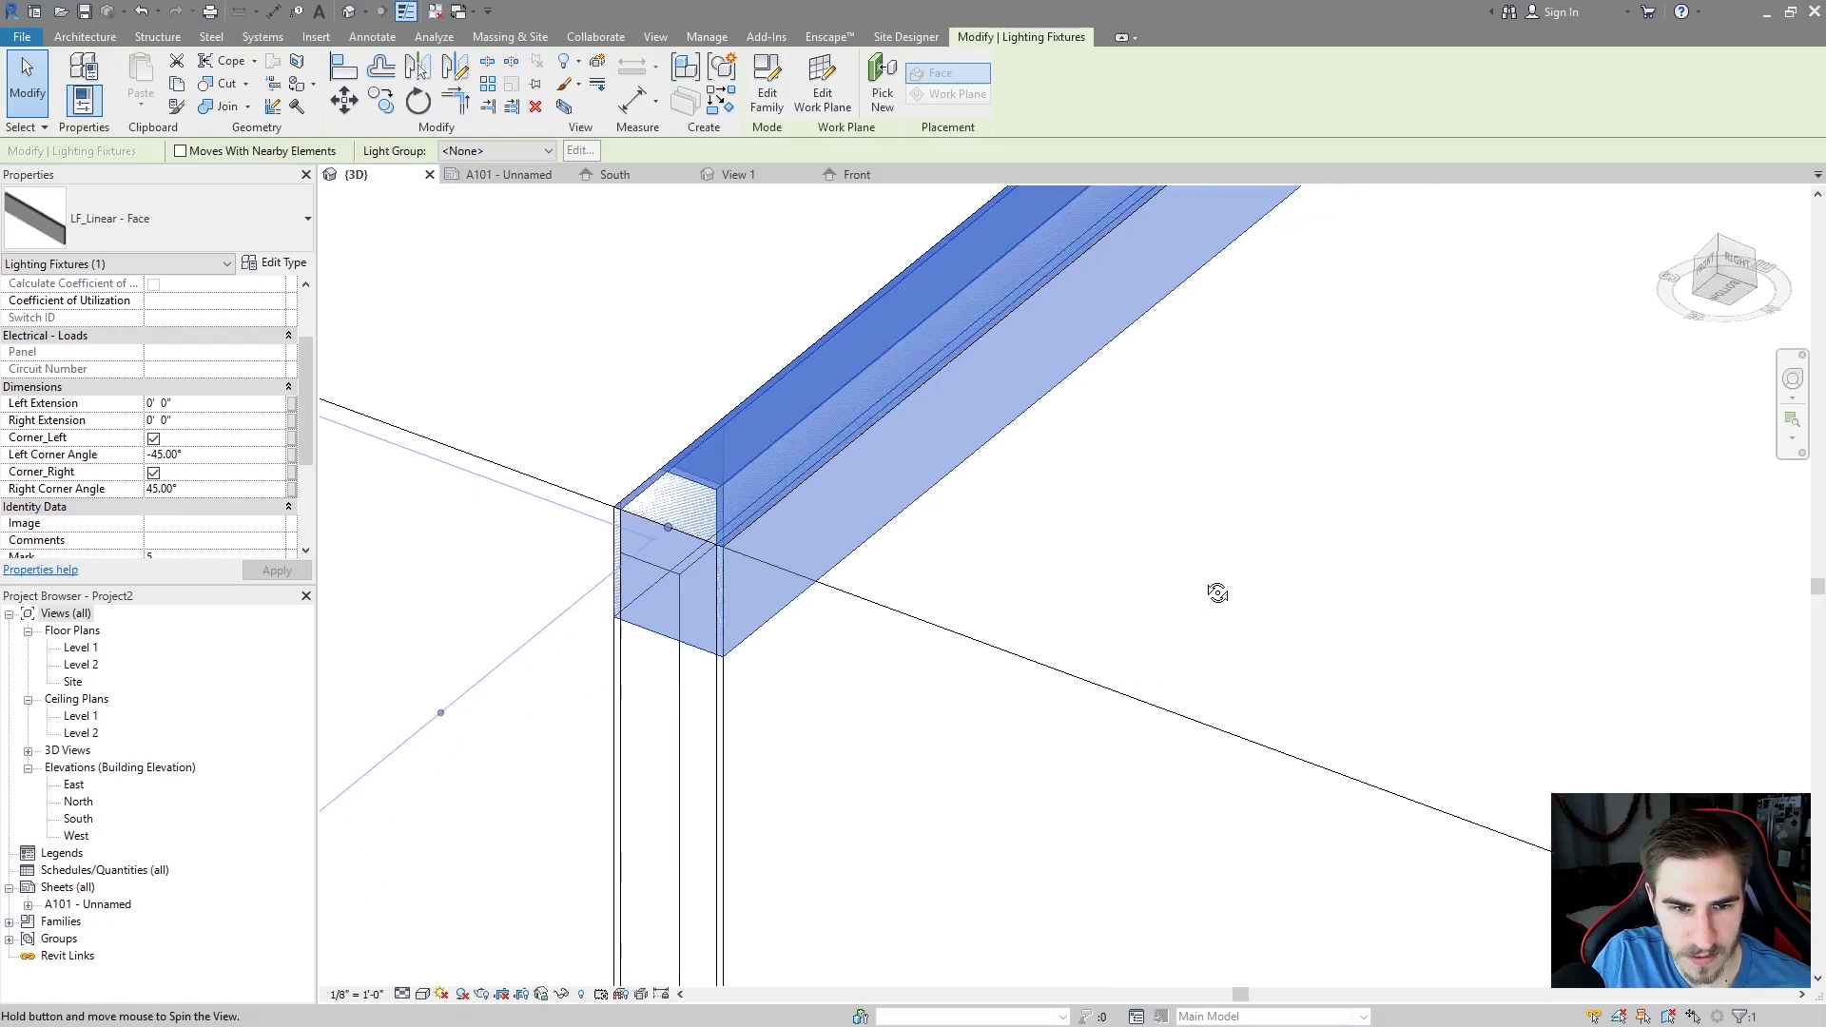
{"action": "left_click", "coordinate": [1076, 710]}
{"action": "middle_click_drag", "start_coordinate": [1065, 687], "coordinate": [1208, 582]}
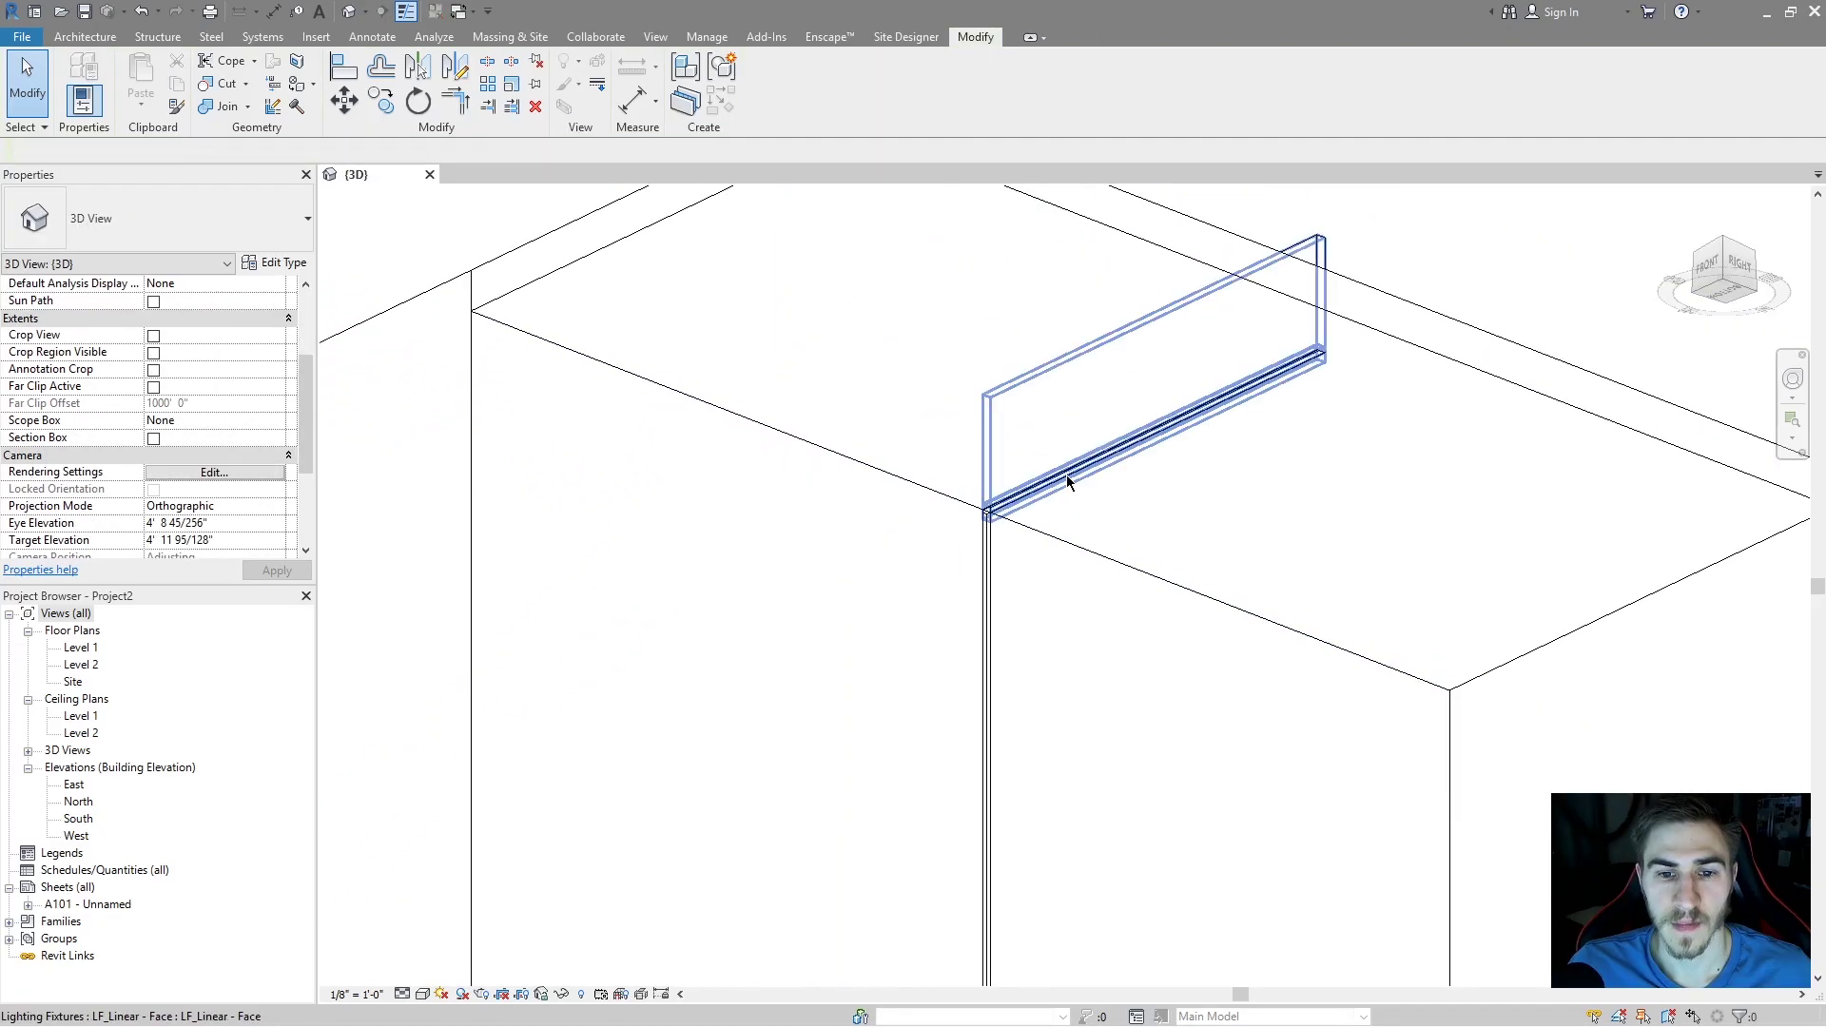
{"action": "left_click", "coordinate": [1053, 489]}
{"action": "scroll", "coordinate": [1063, 615], "scroll_direction": "up", "scroll_amount": 2}
{"action": "left_click", "coordinate": [1030, 562]}
{"action": "scroll", "coordinate": [980, 459], "scroll_direction": "up", "scroll_amount": 2}
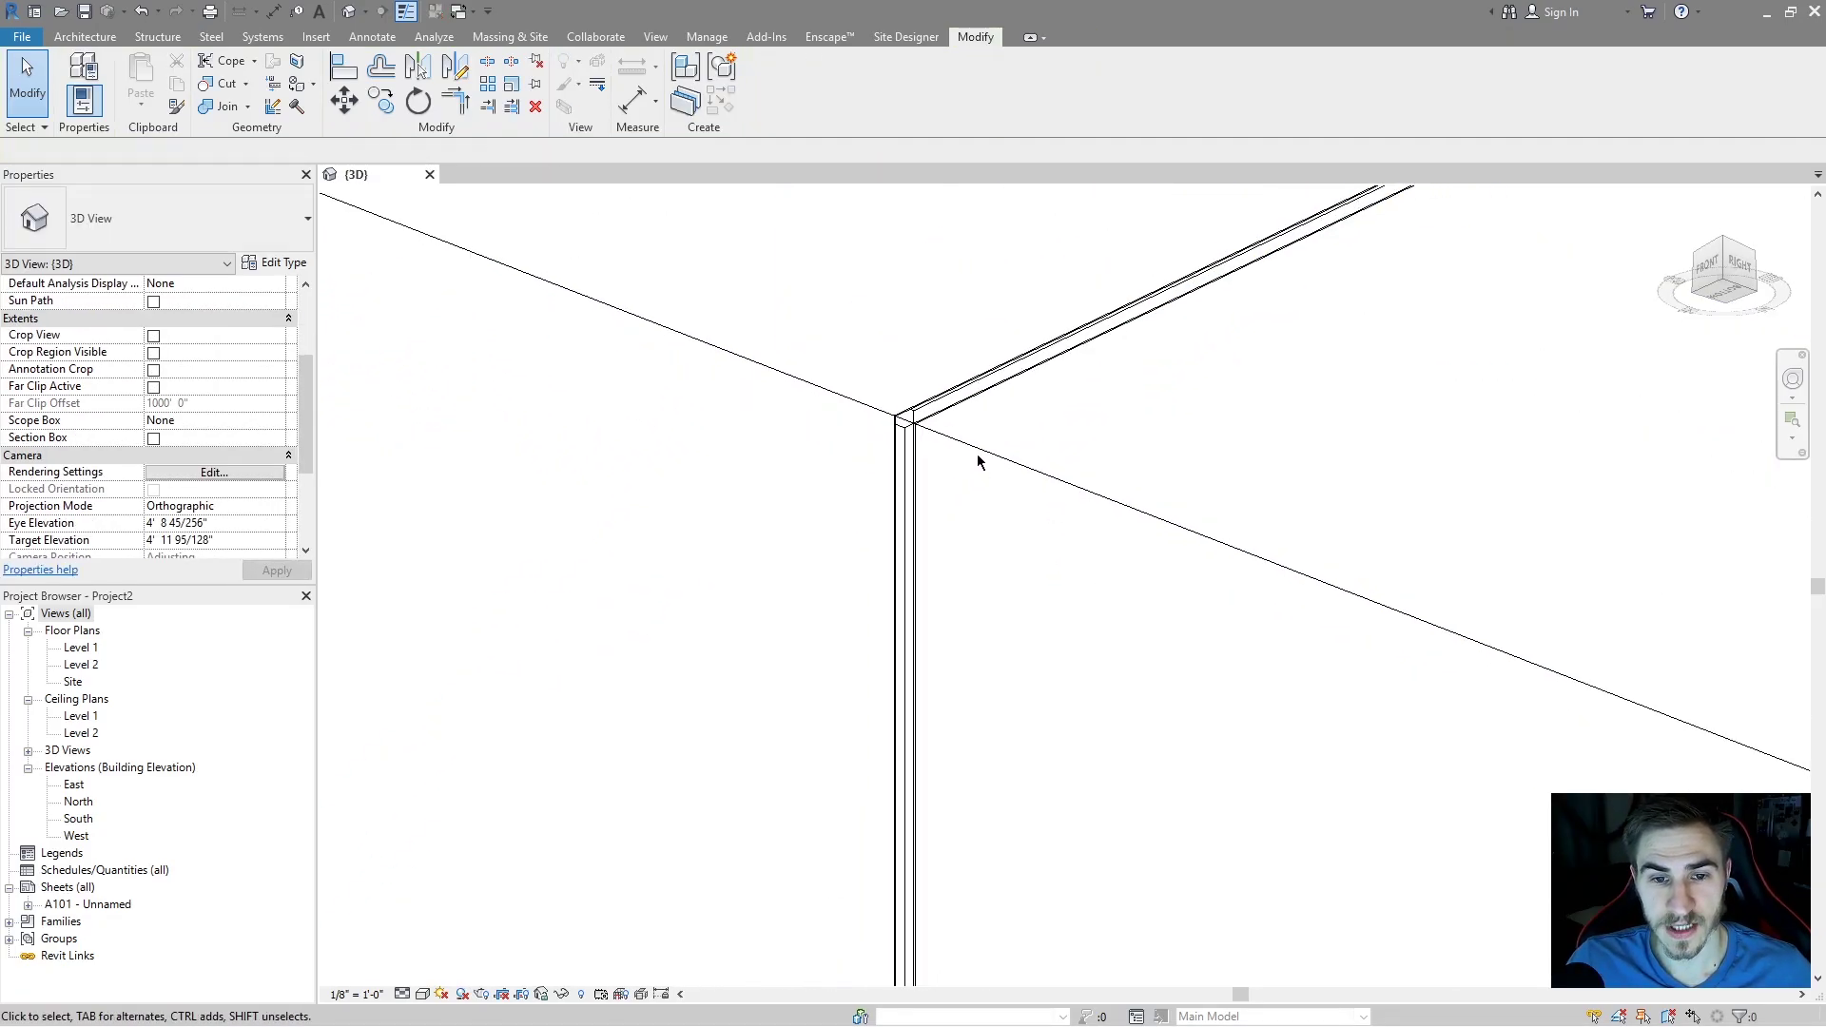
{"action": "left_click", "coordinate": [1046, 480]}
{"action": "scroll", "coordinate": [989, 542], "scroll_direction": "up", "scroll_amount": 2}
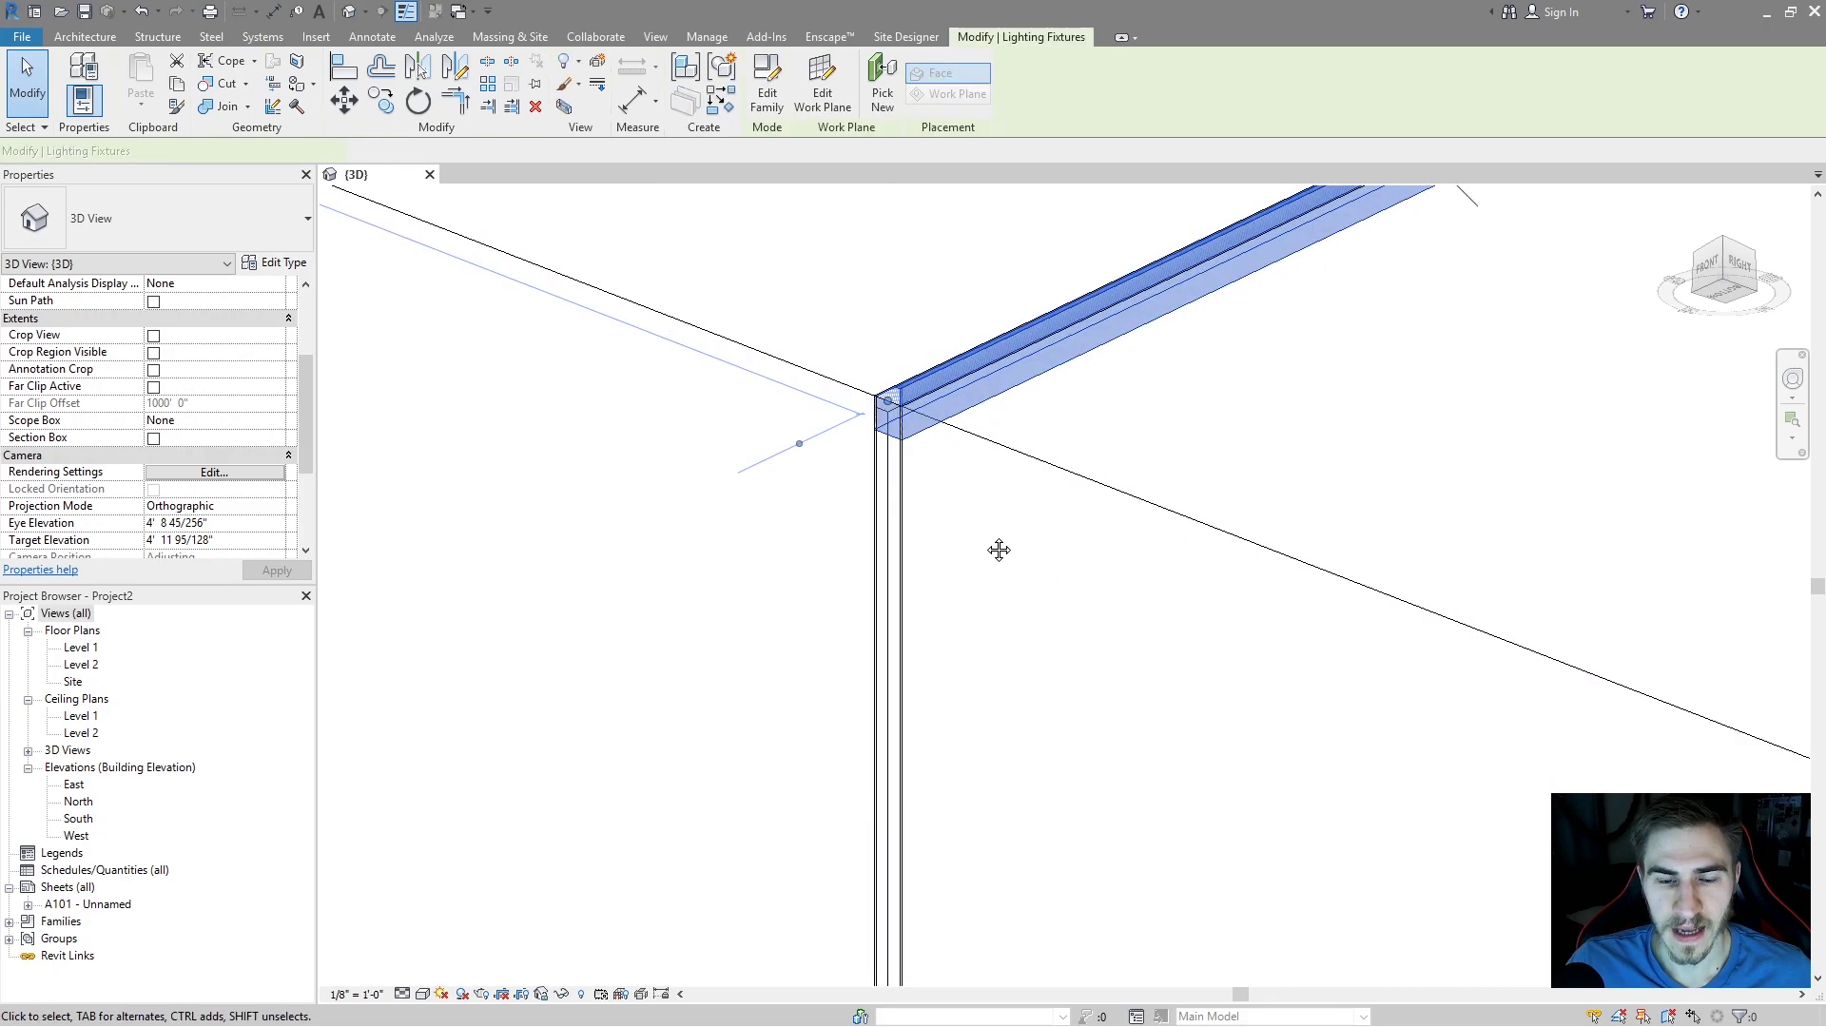
{"action": "left_click", "coordinate": [986, 594]}
{"action": "scroll", "coordinate": [953, 489], "scroll_direction": "down", "scroll_amount": 1}
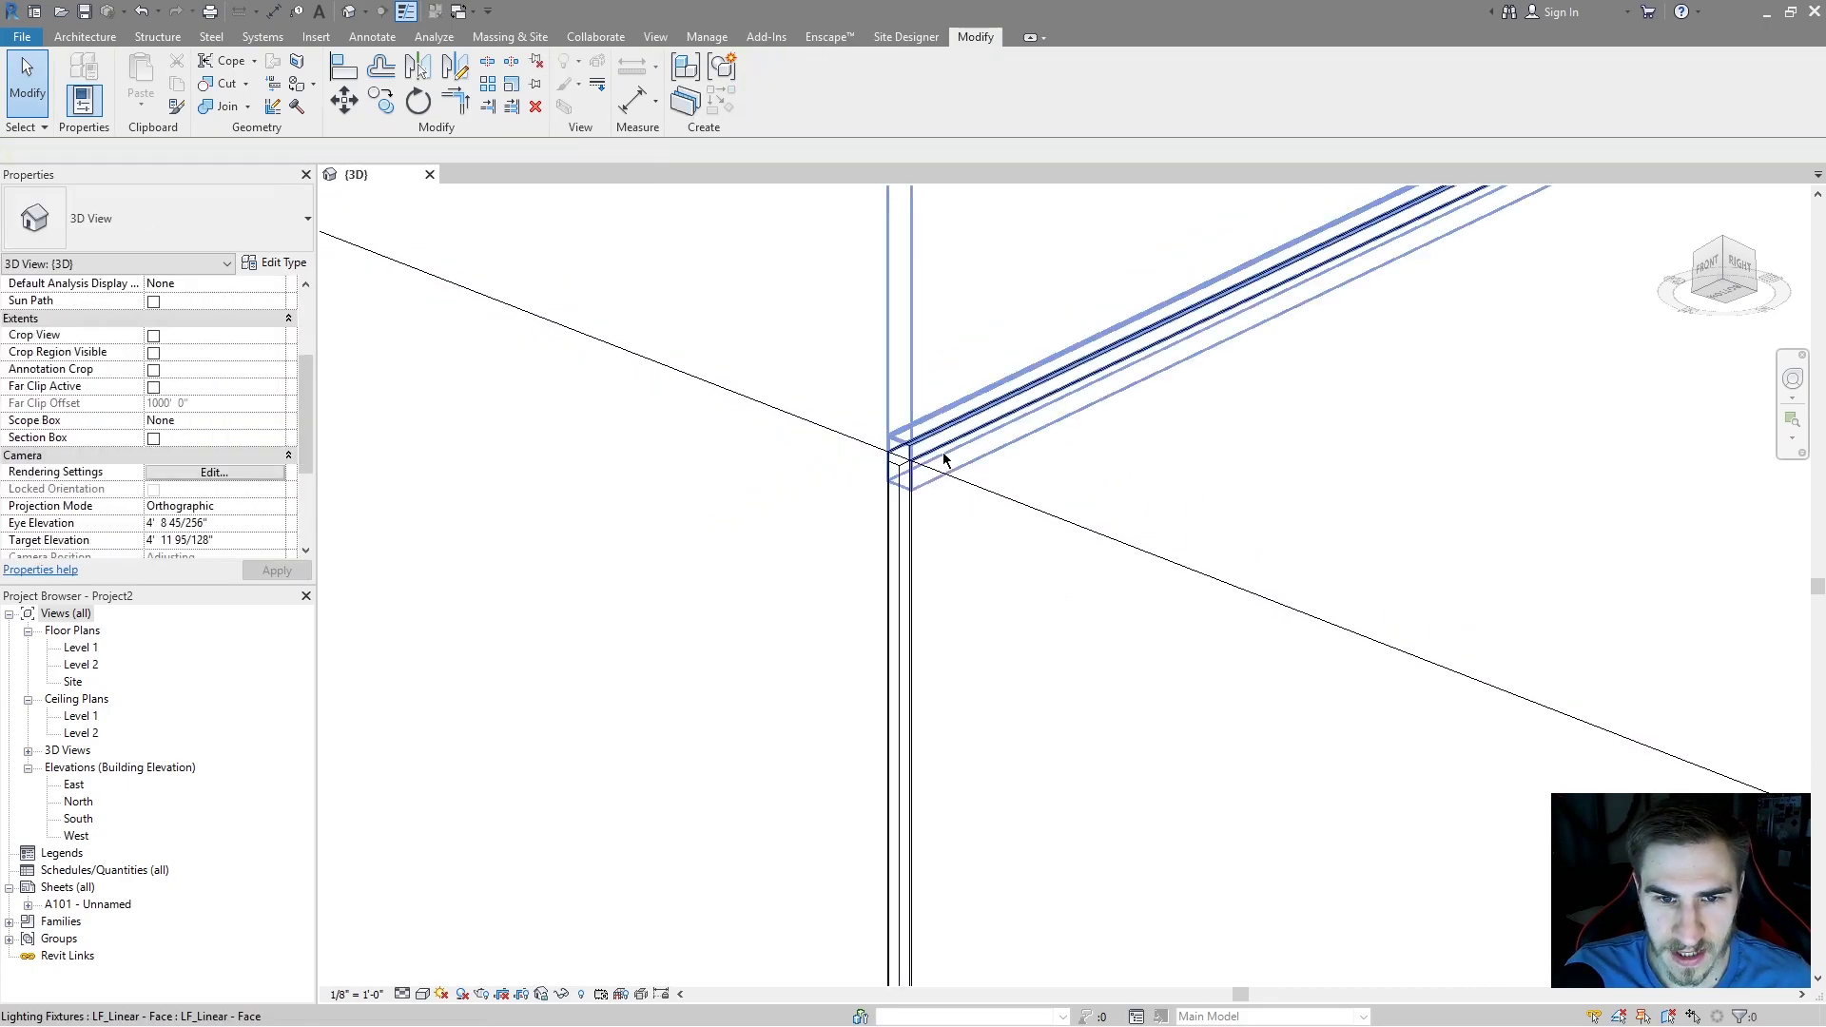
{"action": "left_click", "coordinate": [941, 454]}
{"action": "scroll", "coordinate": [972, 504], "scroll_direction": "up", "scroll_amount": 1}
{"action": "middle_click_drag", "start_coordinate": [986, 524], "coordinate": [1023, 563]}
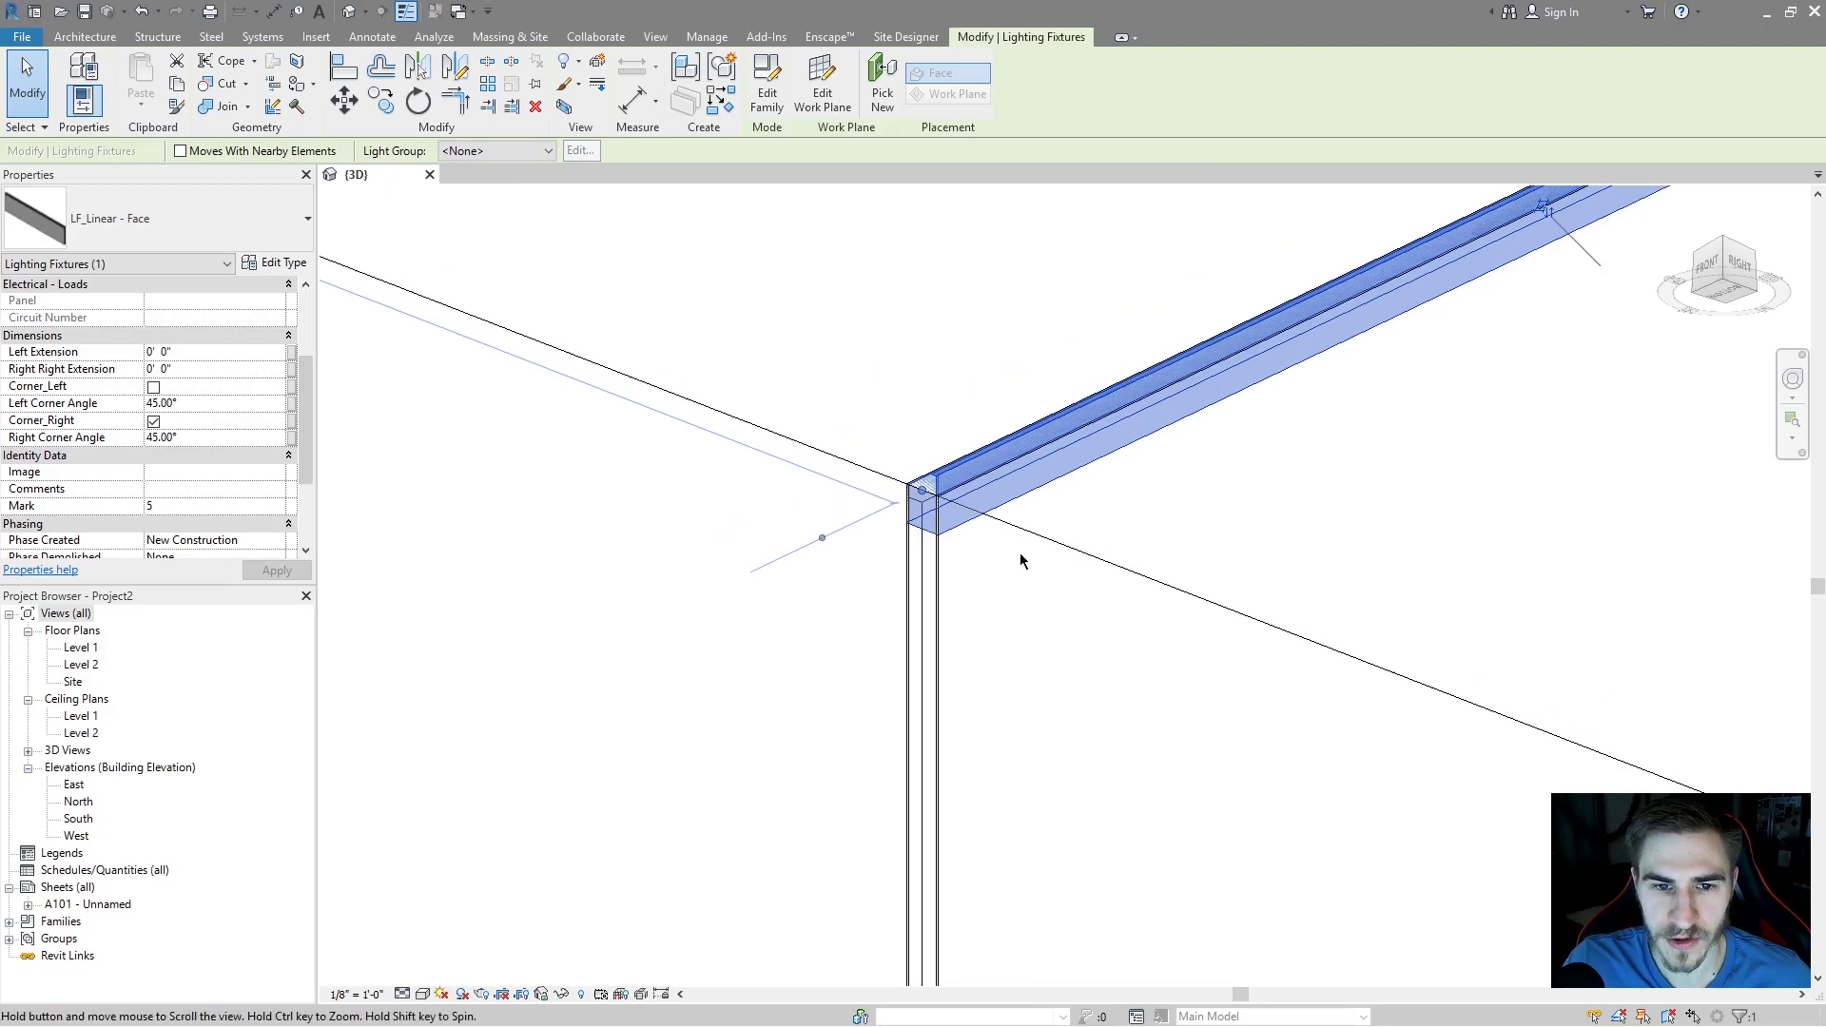
{"action": "scroll", "coordinate": [1021, 576], "scroll_direction": "up", "scroll_amount": 1}
{"action": "left_click", "coordinate": [1012, 617]}
{"action": "scroll", "coordinate": [910, 486], "scroll_direction": "up", "scroll_amount": 1}
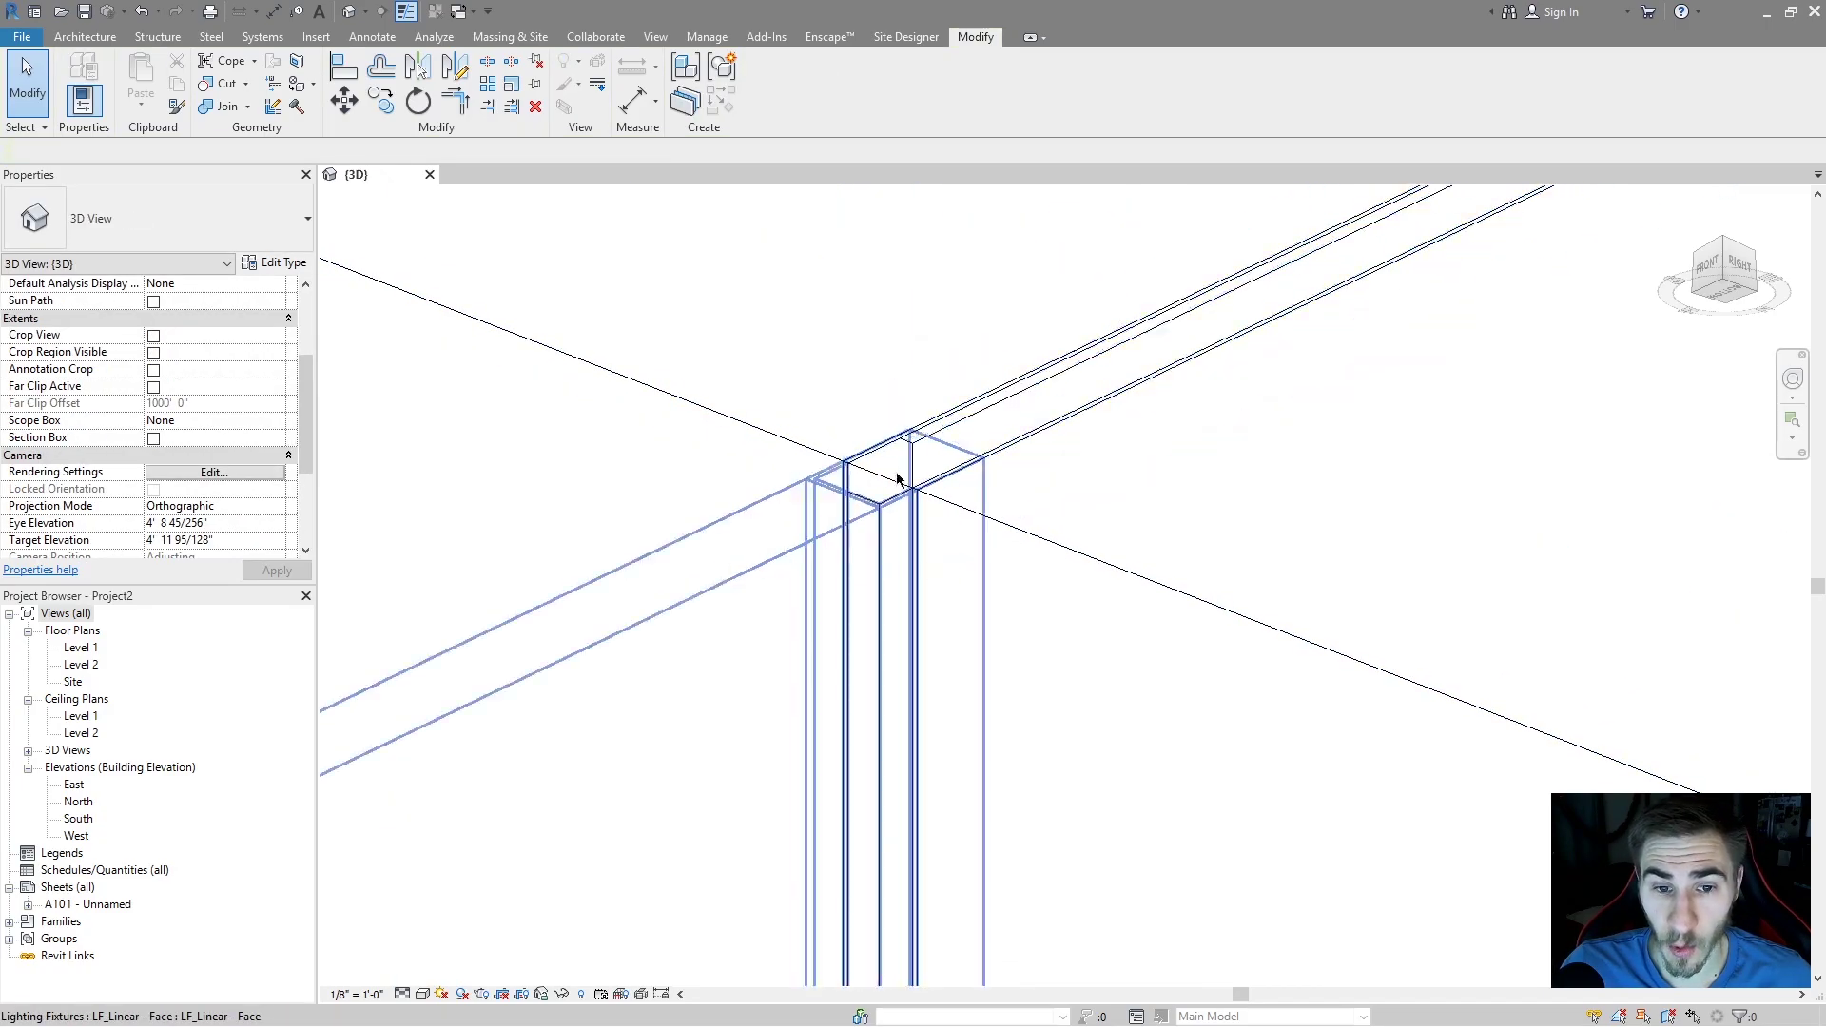
{"action": "scroll", "coordinate": [913, 476], "scroll_direction": "down", "scroll_amount": 8}
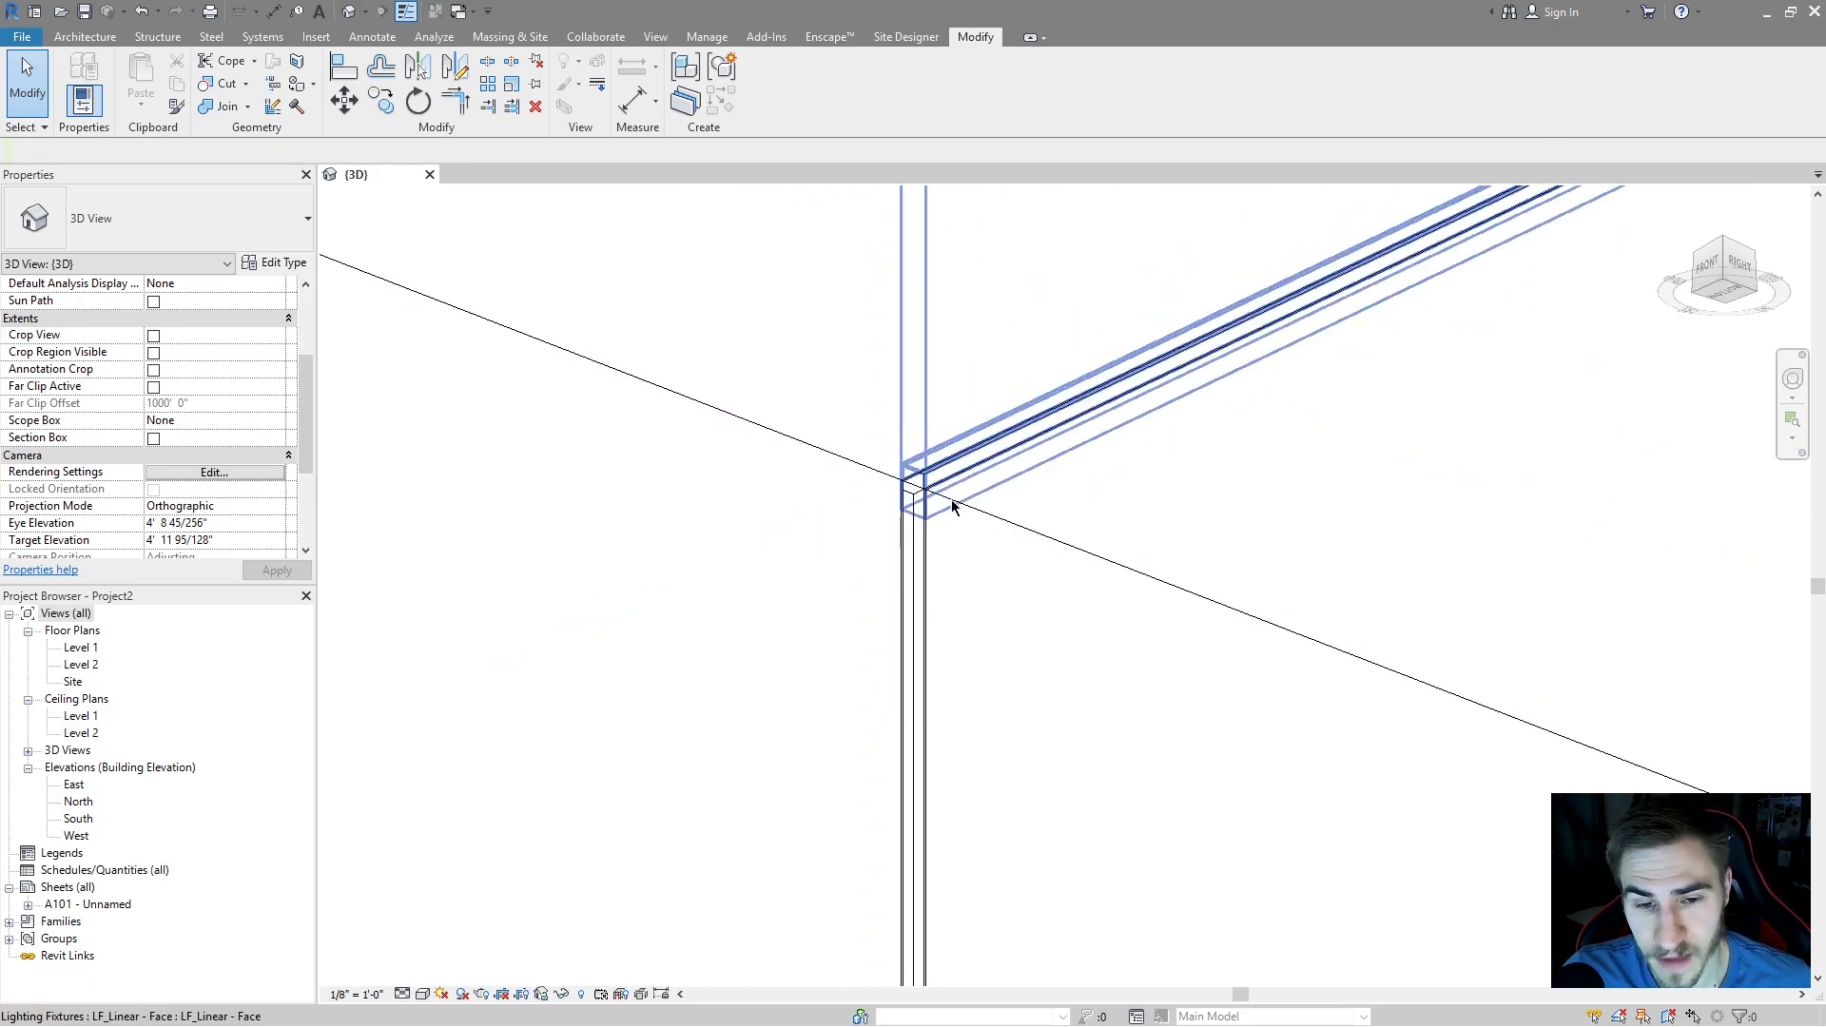
{"action": "scroll", "coordinate": [941, 445], "scroll_direction": "down", "scroll_amount": 7}
{"action": "scroll", "coordinate": [1109, 489], "scroll_direction": "down", "scroll_amount": 2}
{"action": "middle_click_drag", "start_coordinate": [1094, 491], "coordinate": [959, 715], "text": "shift"}
{"action": "scroll", "coordinate": [976, 720], "scroll_direction": "up", "scroll_amount": 4}
{"action": "middle_click_drag", "start_coordinate": [959, 716], "coordinate": [961, 729], "text": "shift"}
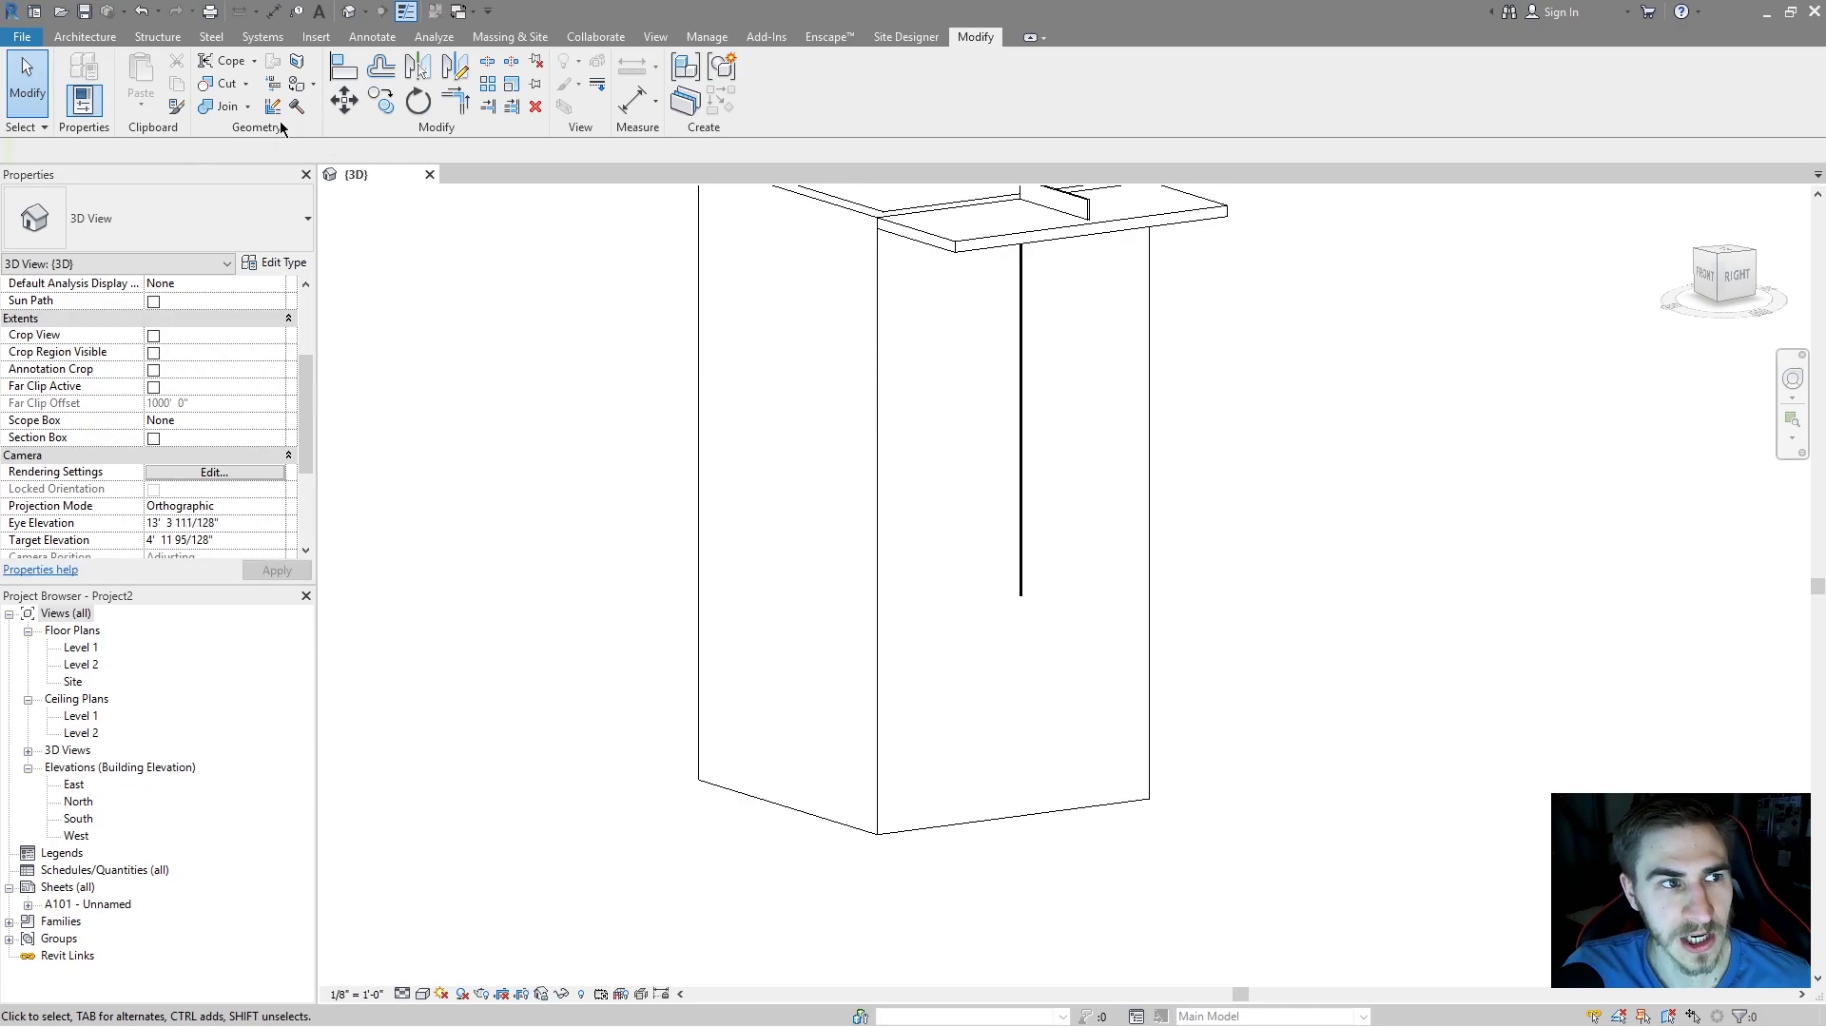
{"action": "left_click", "coordinate": [67, 38]}
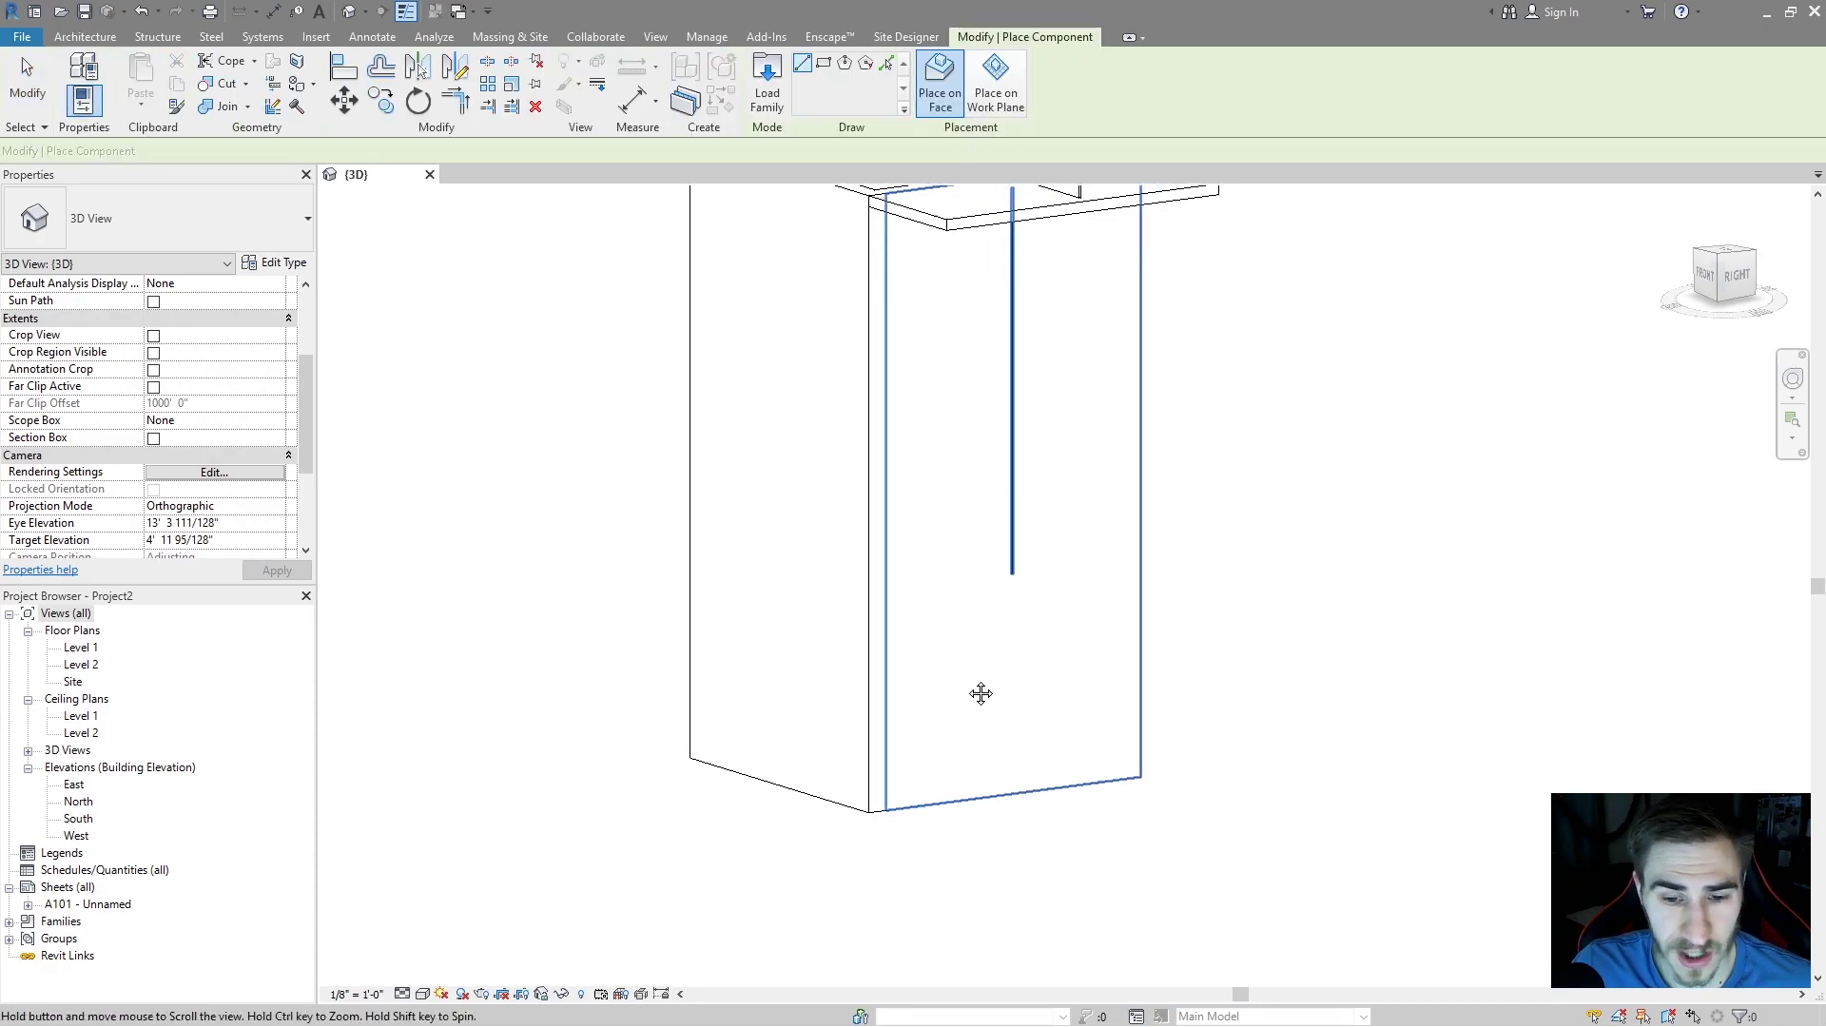
- Finish the right-wall fixture and draw a second LF_Linear fixture on the left wall face
{"action": "scroll", "coordinate": [978, 694], "scroll_direction": "up", "scroll_amount": 2}
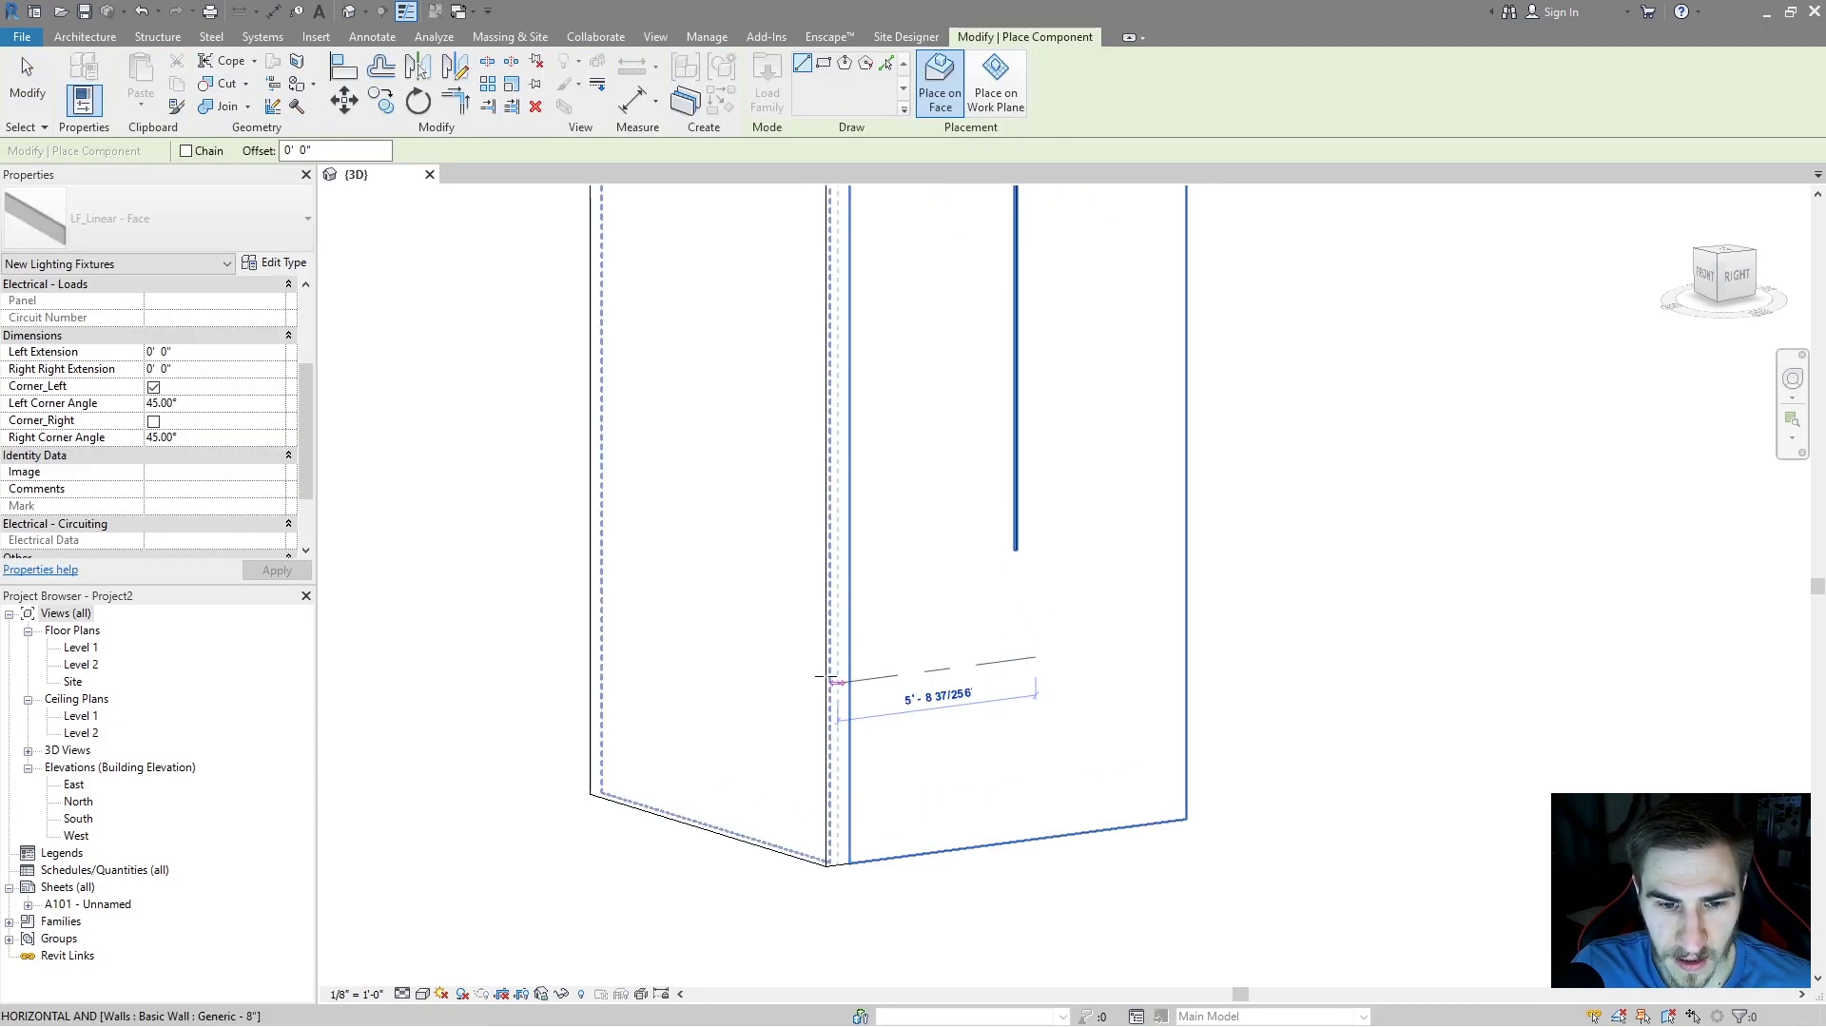
{"action": "left_click", "coordinate": [807, 679]}
{"action": "left_click", "coordinate": [666, 626]}
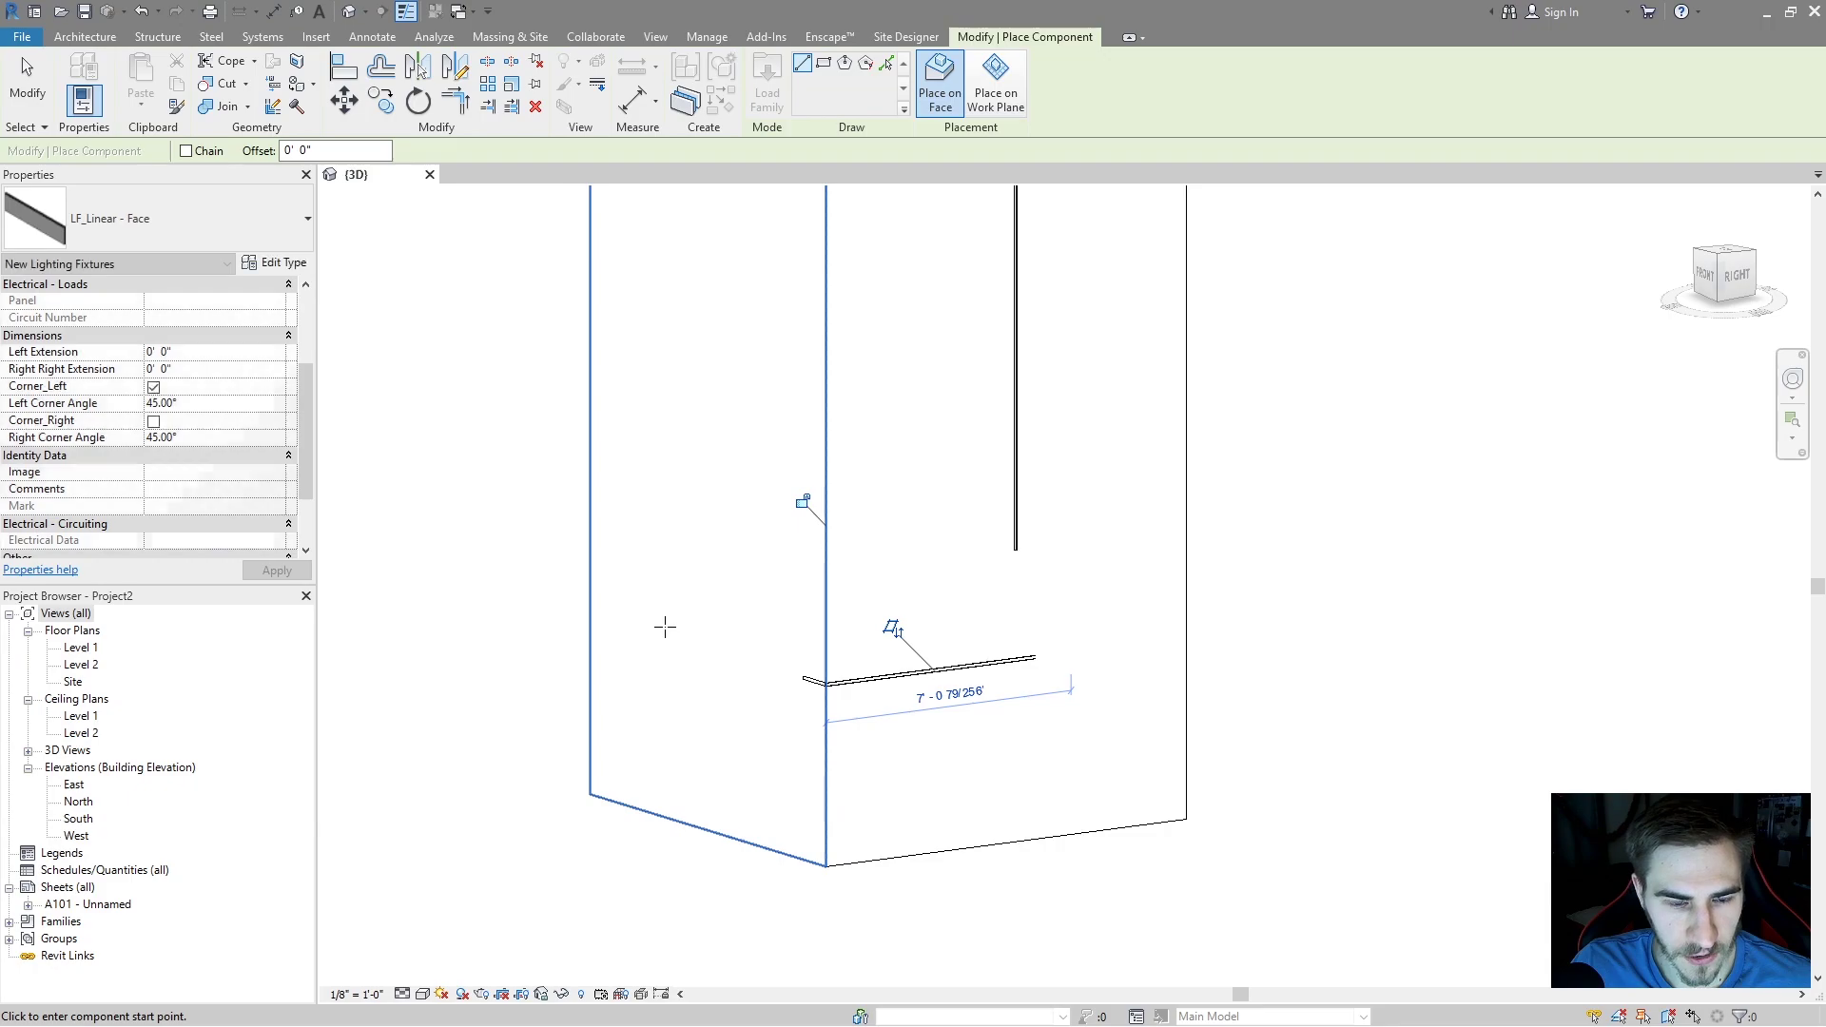
{"action": "left_click", "coordinate": [762, 631]}
{"action": "key", "text": "Escape"}
{"action": "key", "text": "Escape"}
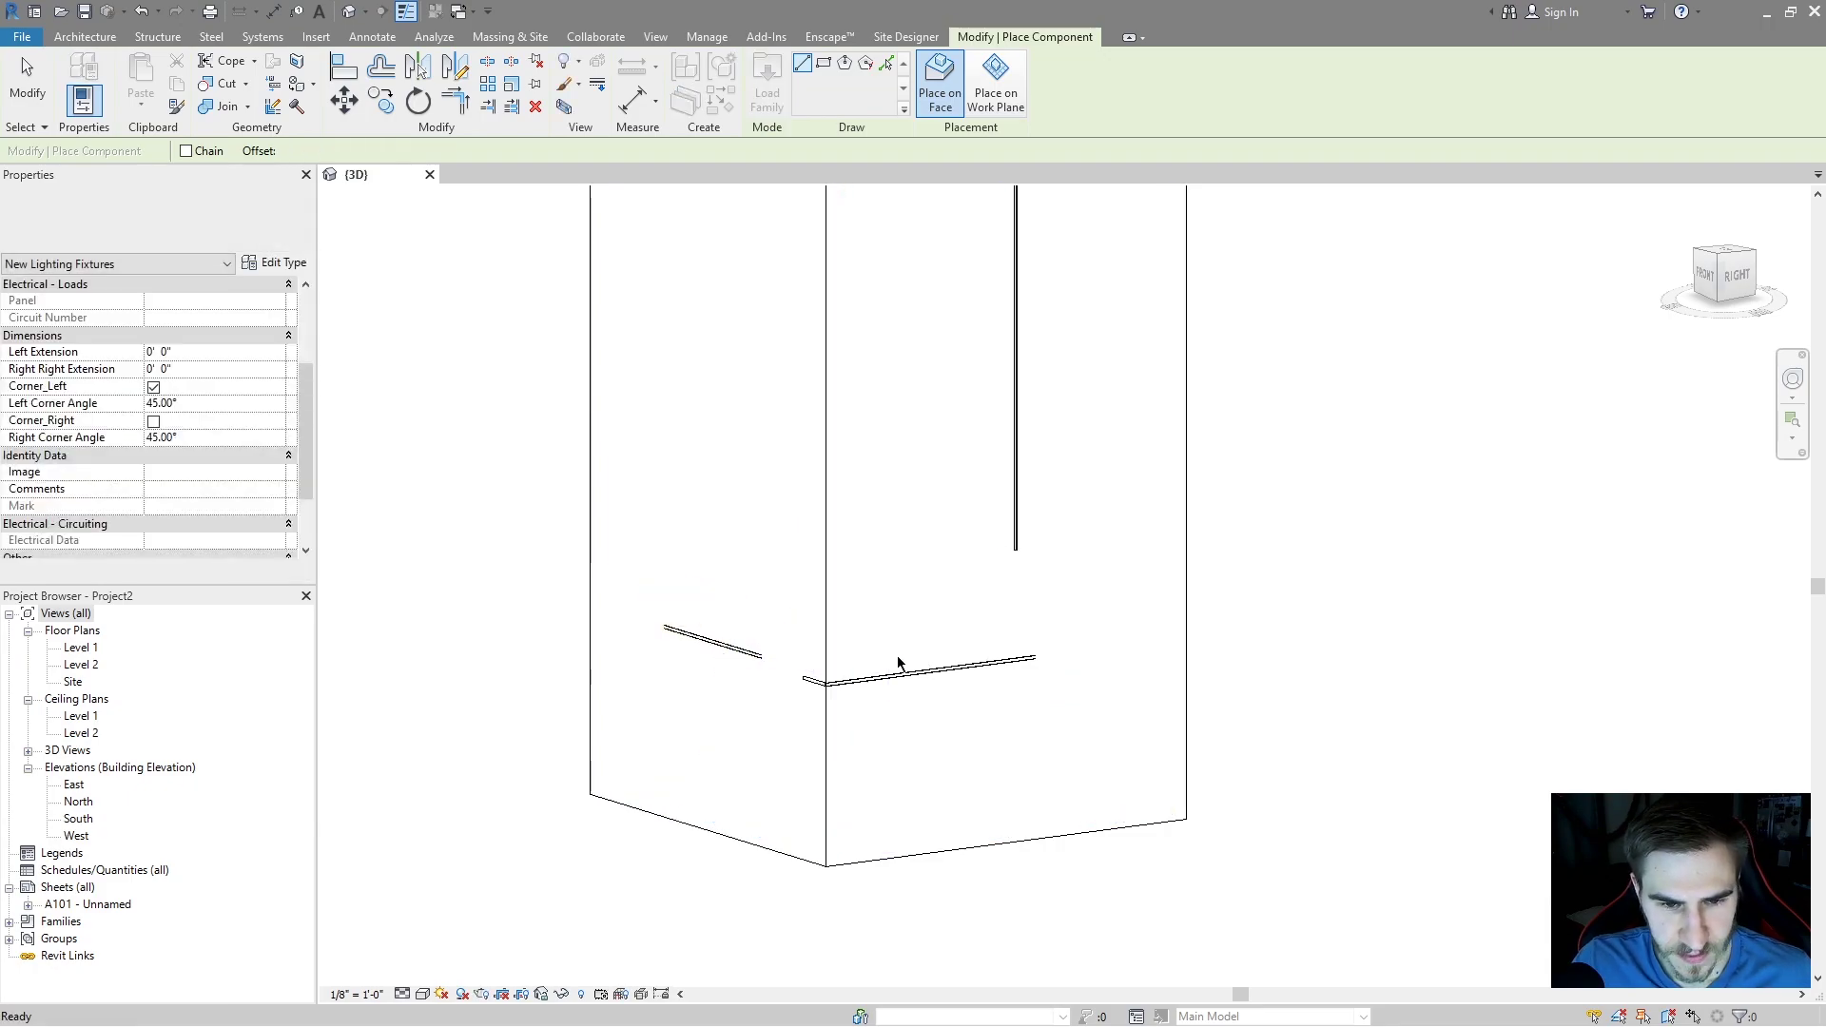
- Trim/Extend the right and left wall fixtures to a corner with TR
{"action": "key", "text": "v"}
{"action": "key", "text": "v"}
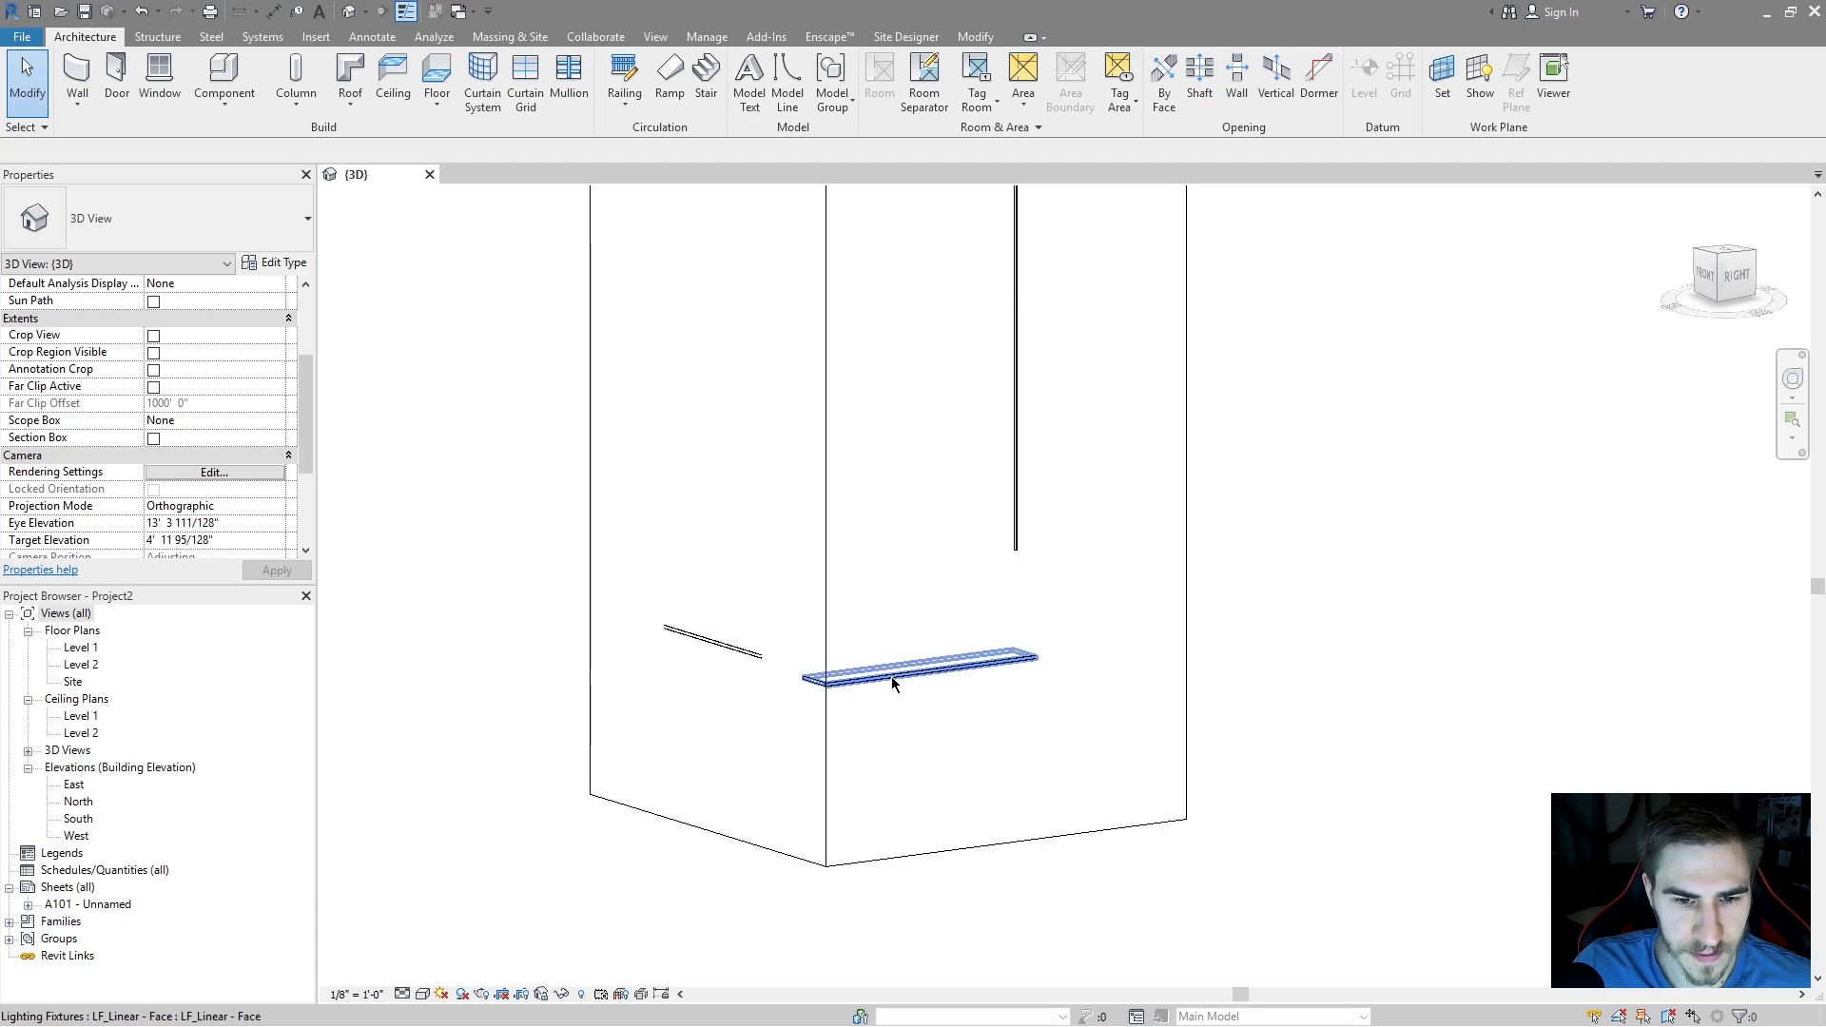
{"action": "left_click", "coordinate": [891, 685]}
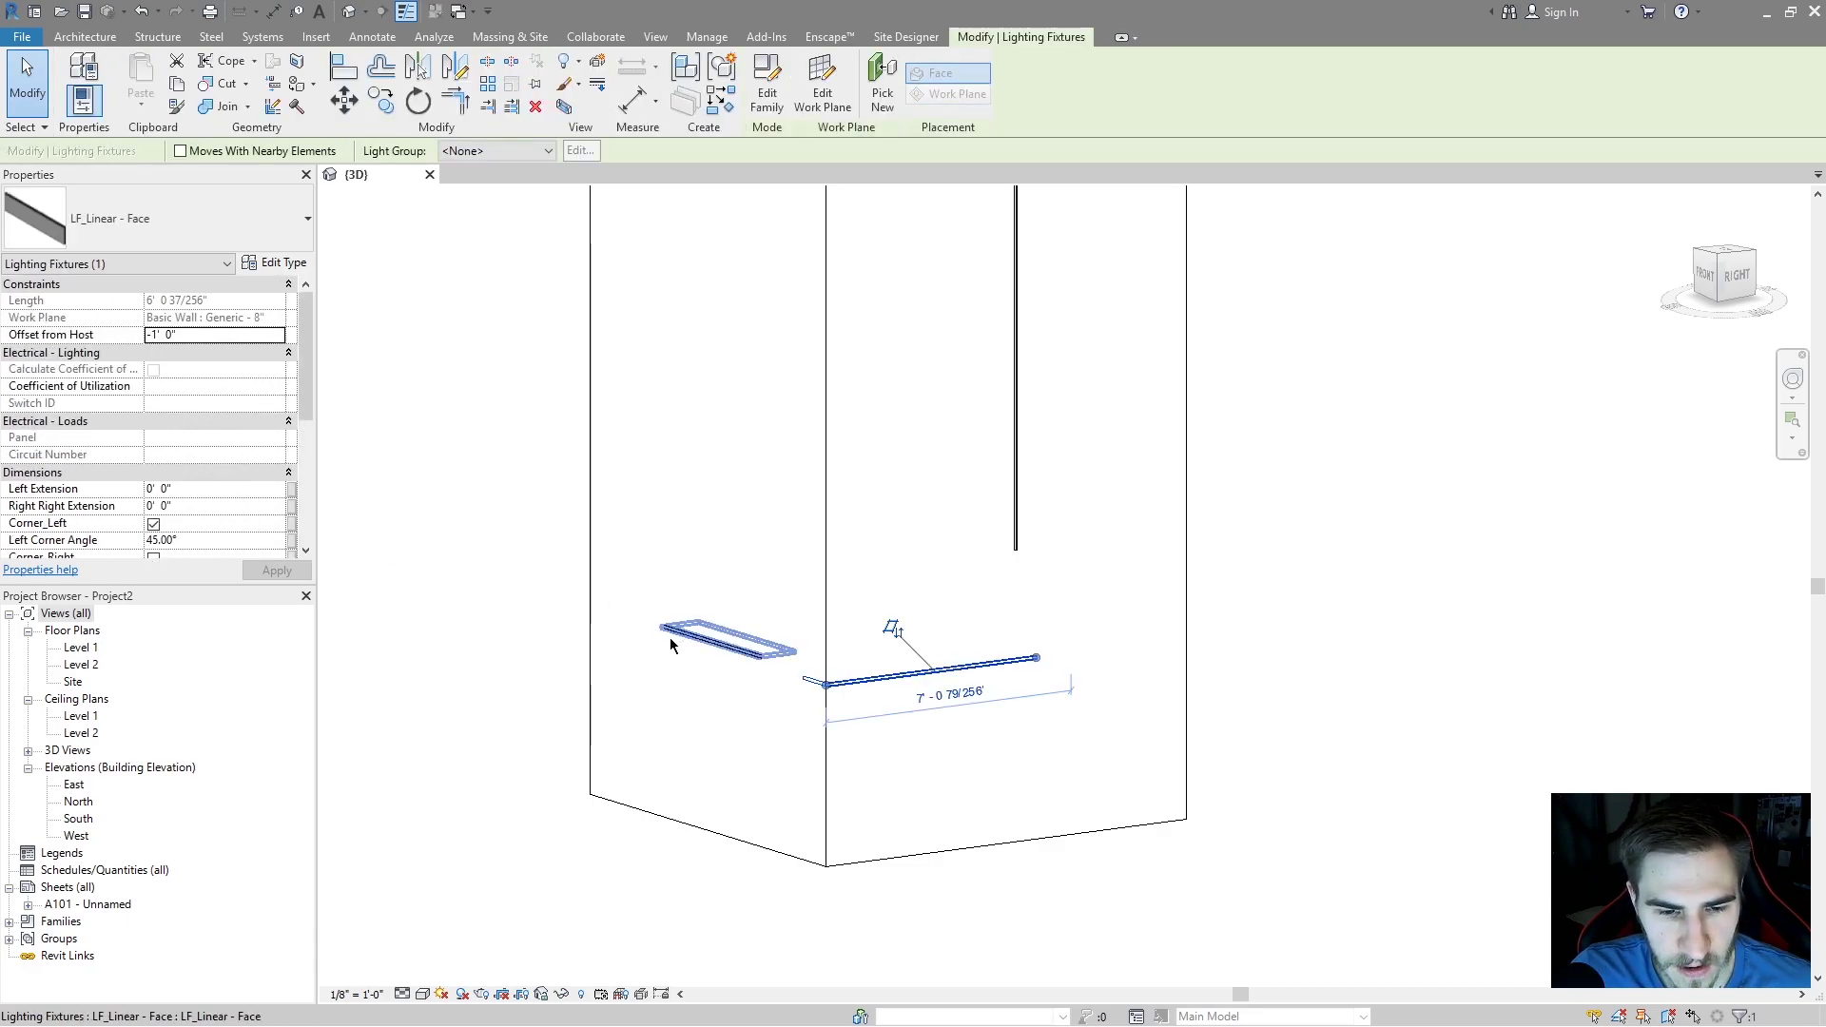
{"action": "key", "text": "t"}
{"action": "key", "text": "r"}
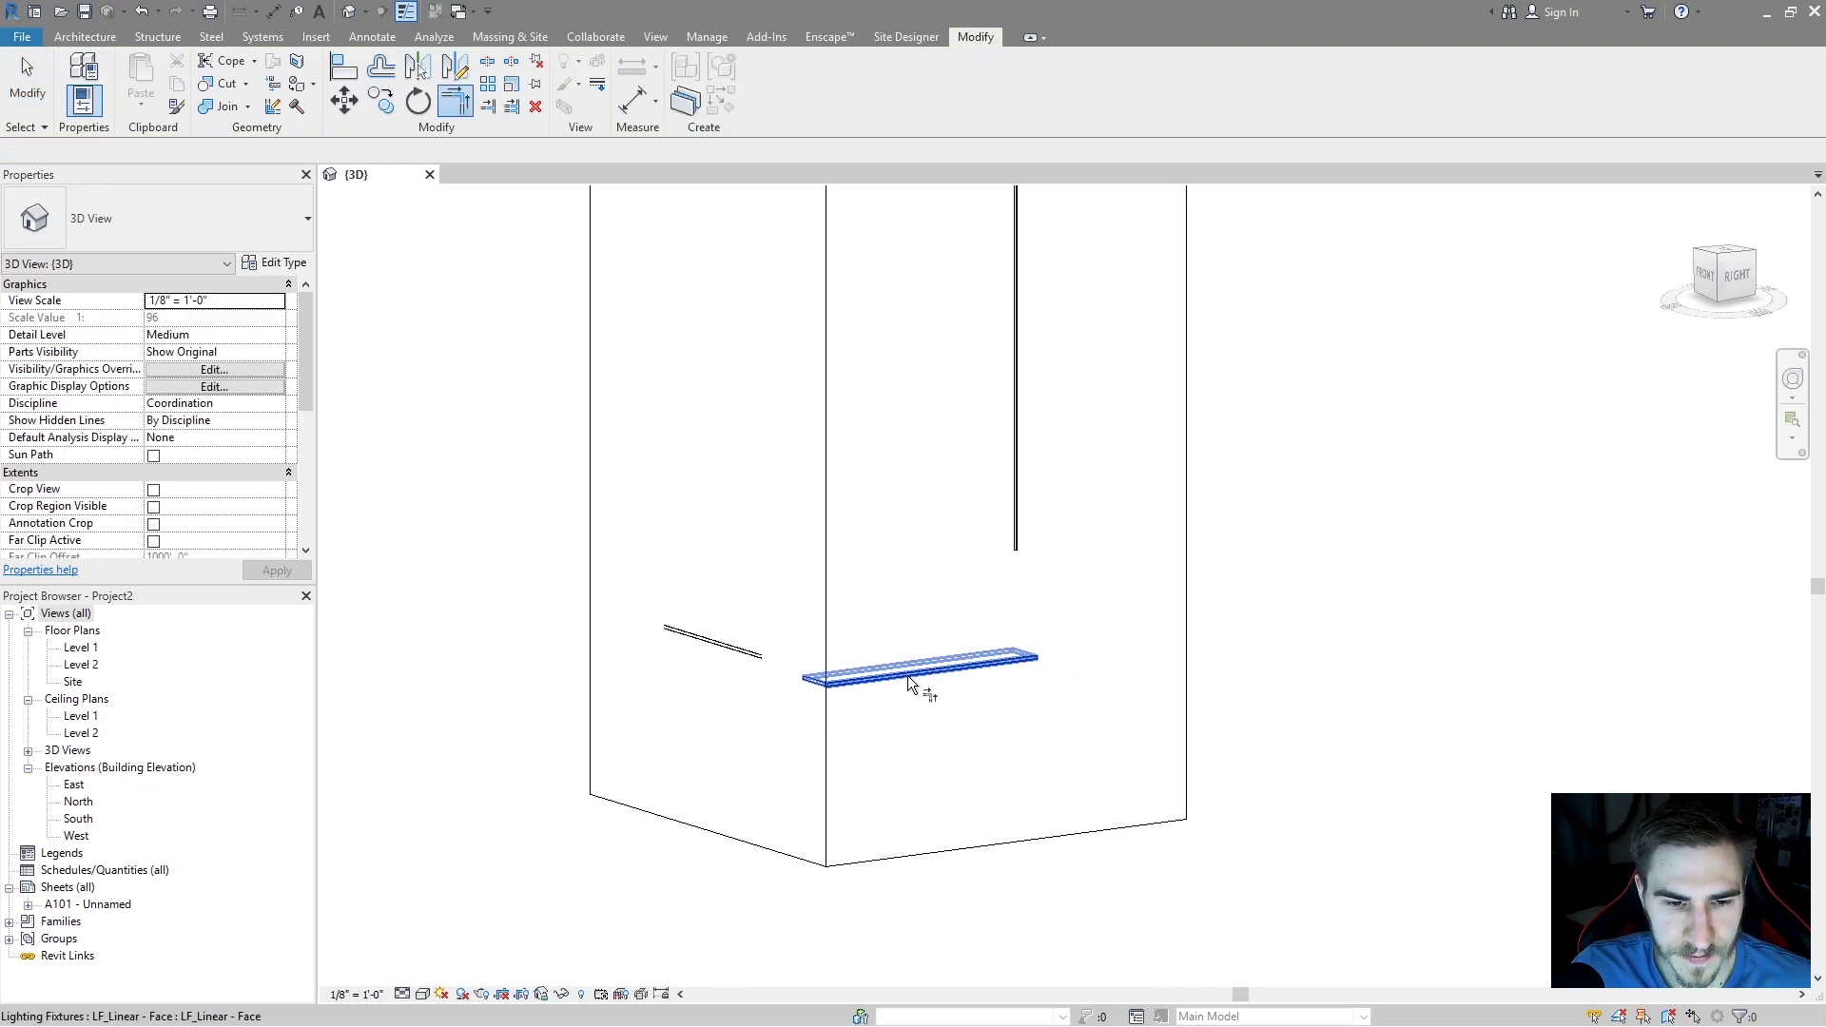
{"action": "left_click", "coordinate": [906, 677]}
{"action": "left_click", "coordinate": [733, 648]}
{"action": "scroll", "coordinate": [879, 667], "scroll_direction": "up", "scroll_amount": 2}
{"action": "key", "text": "Escape"}
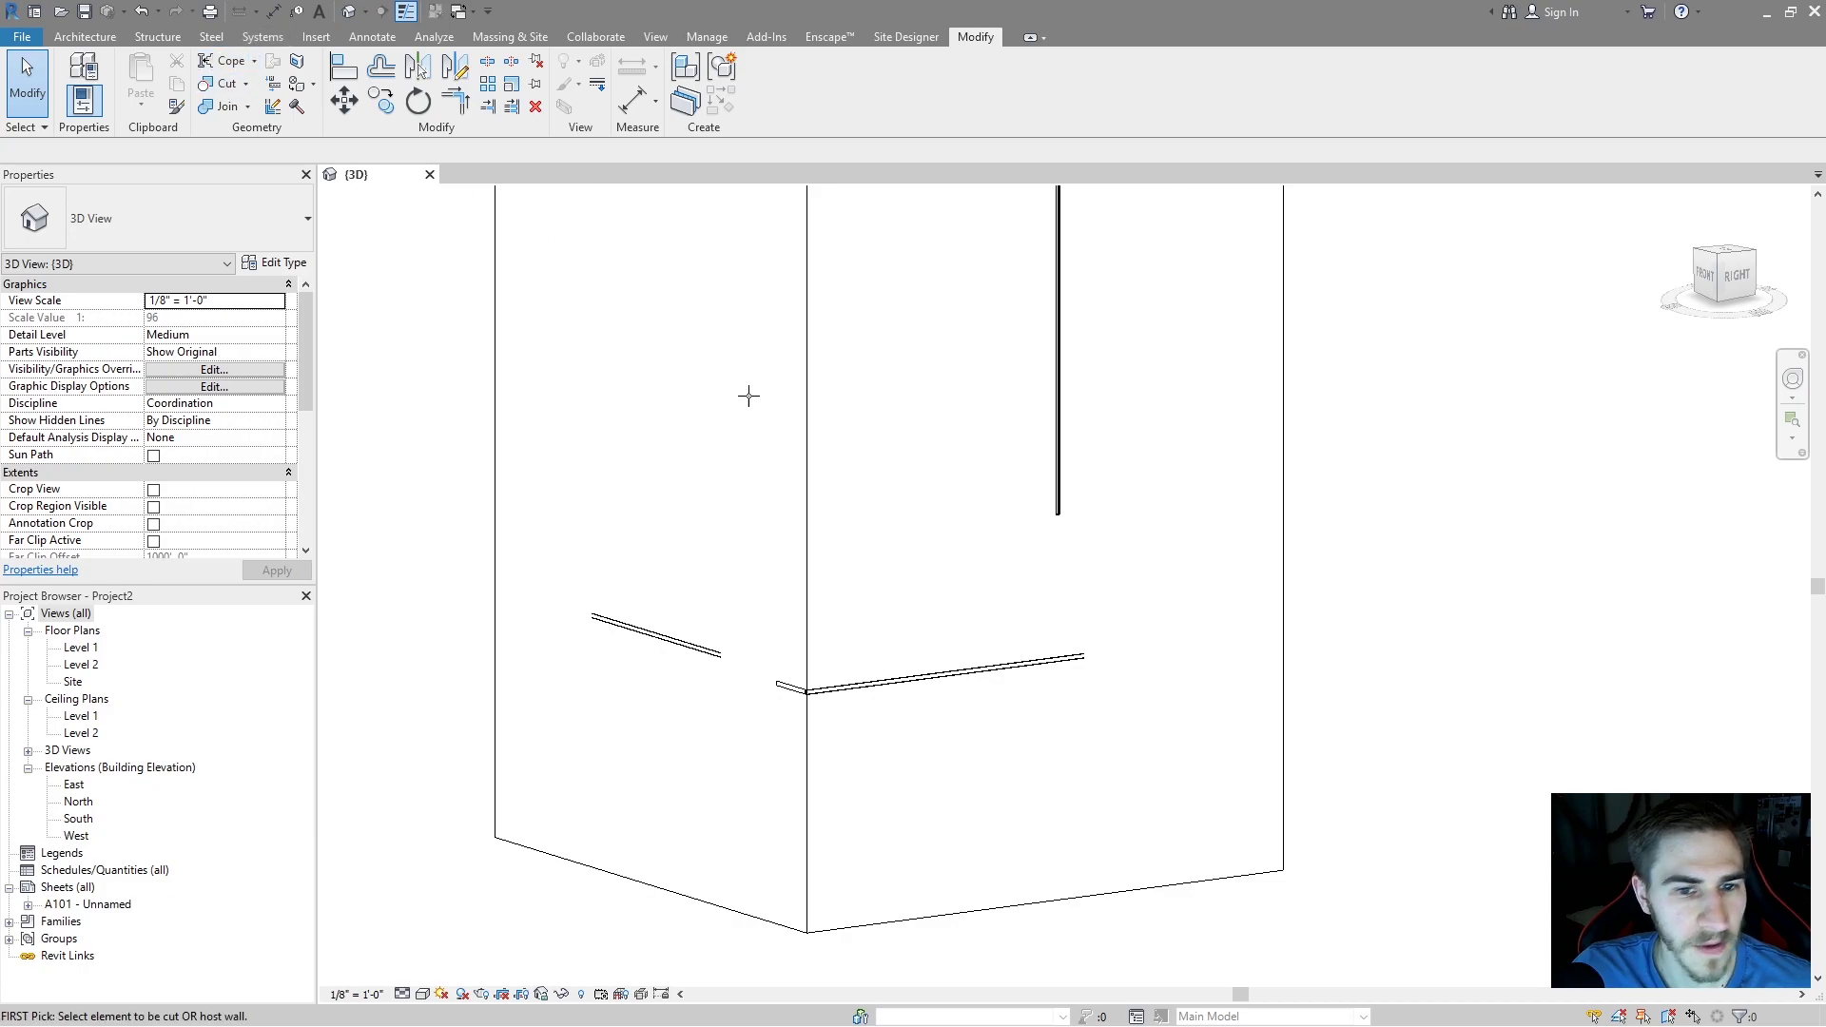
- Cut the right fixture into its wall, then align the left fixture's edge to it
{"action": "left_click", "coordinate": [742, 601]}
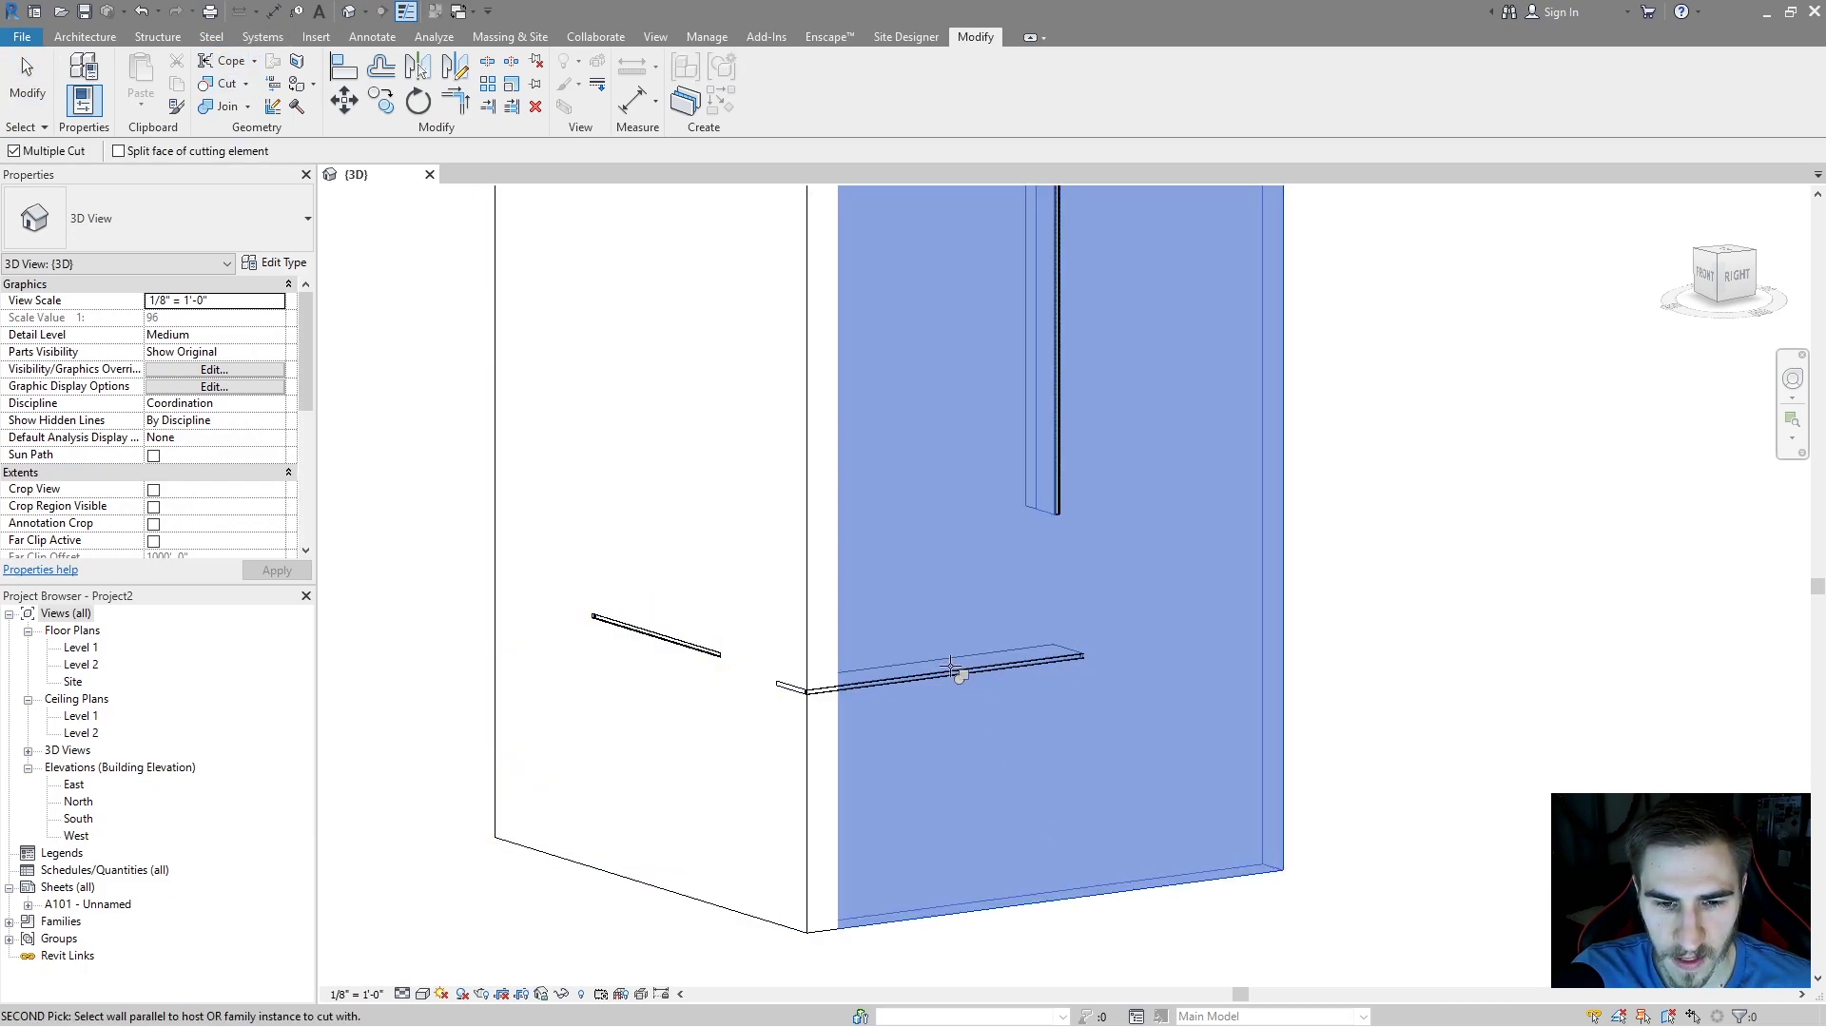
{"action": "left_click", "coordinate": [951, 678]}
{"action": "key", "text": "a"}
{"action": "key", "text": "l"}
{"action": "scroll", "coordinate": [756, 738], "scroll_direction": "up", "scroll_amount": 4}
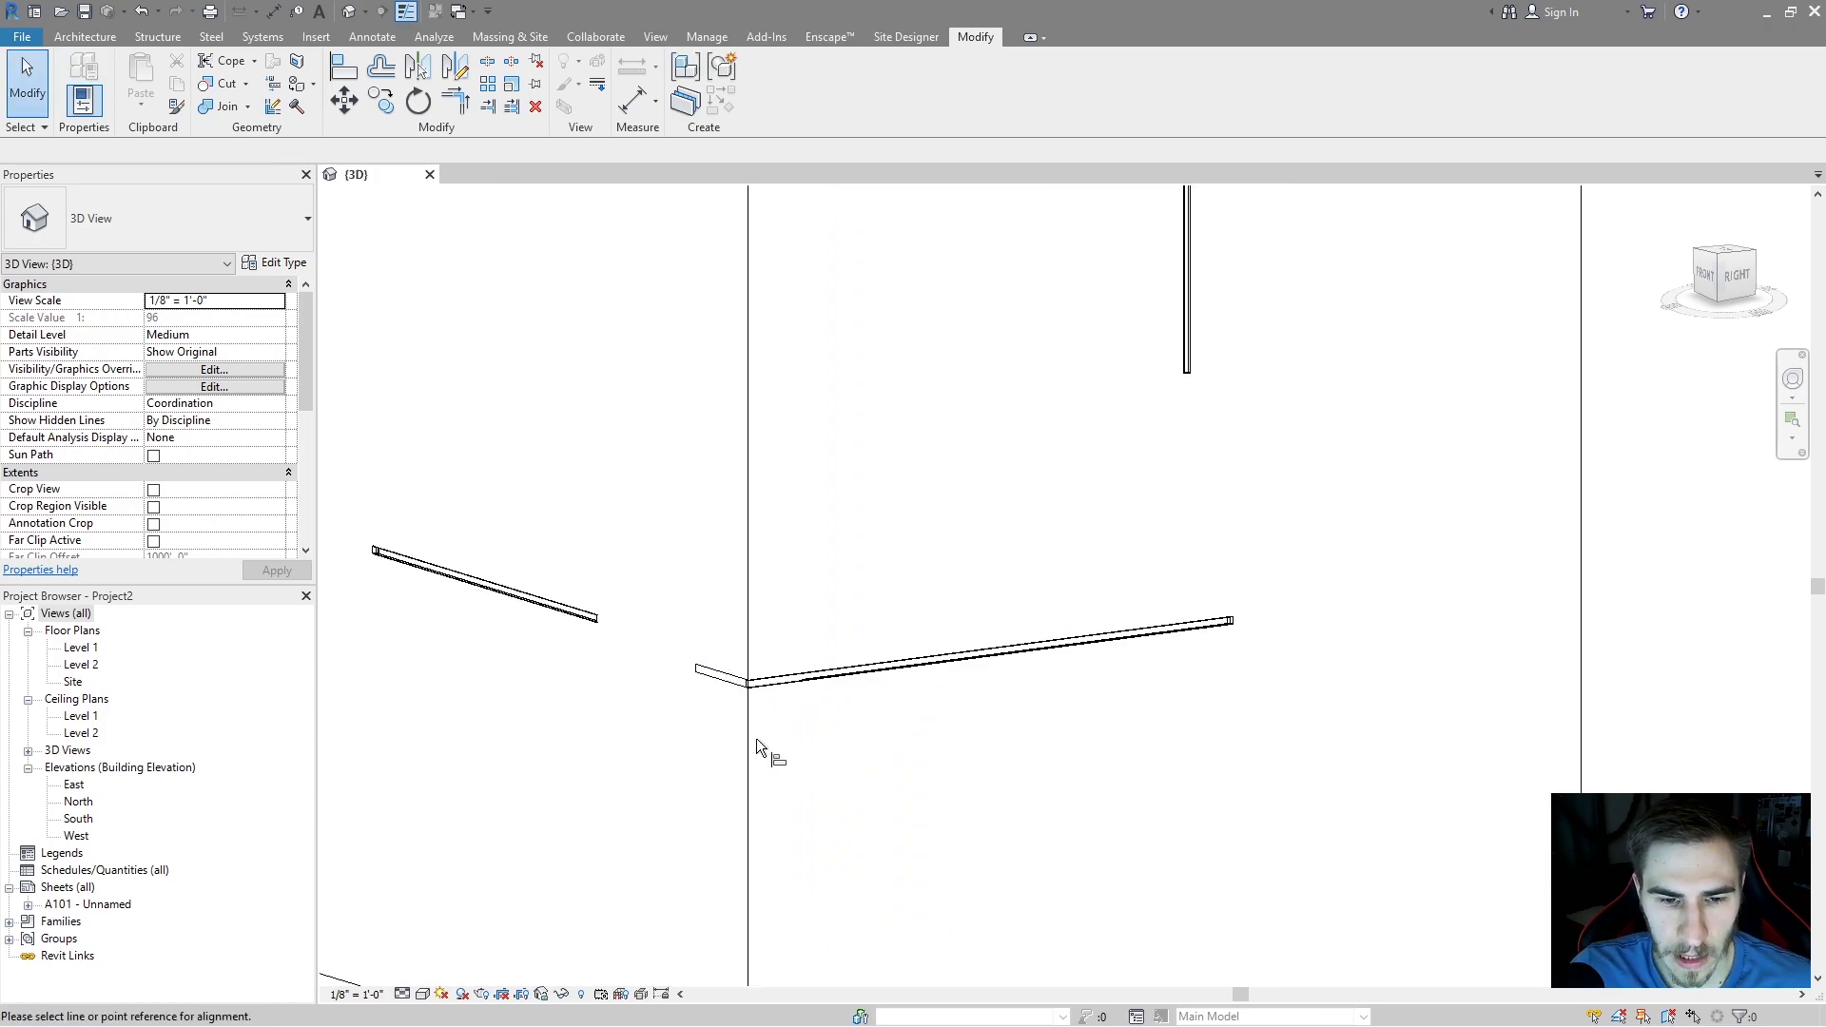
{"action": "scroll", "coordinate": [803, 657], "scroll_direction": "up", "scroll_amount": 3}
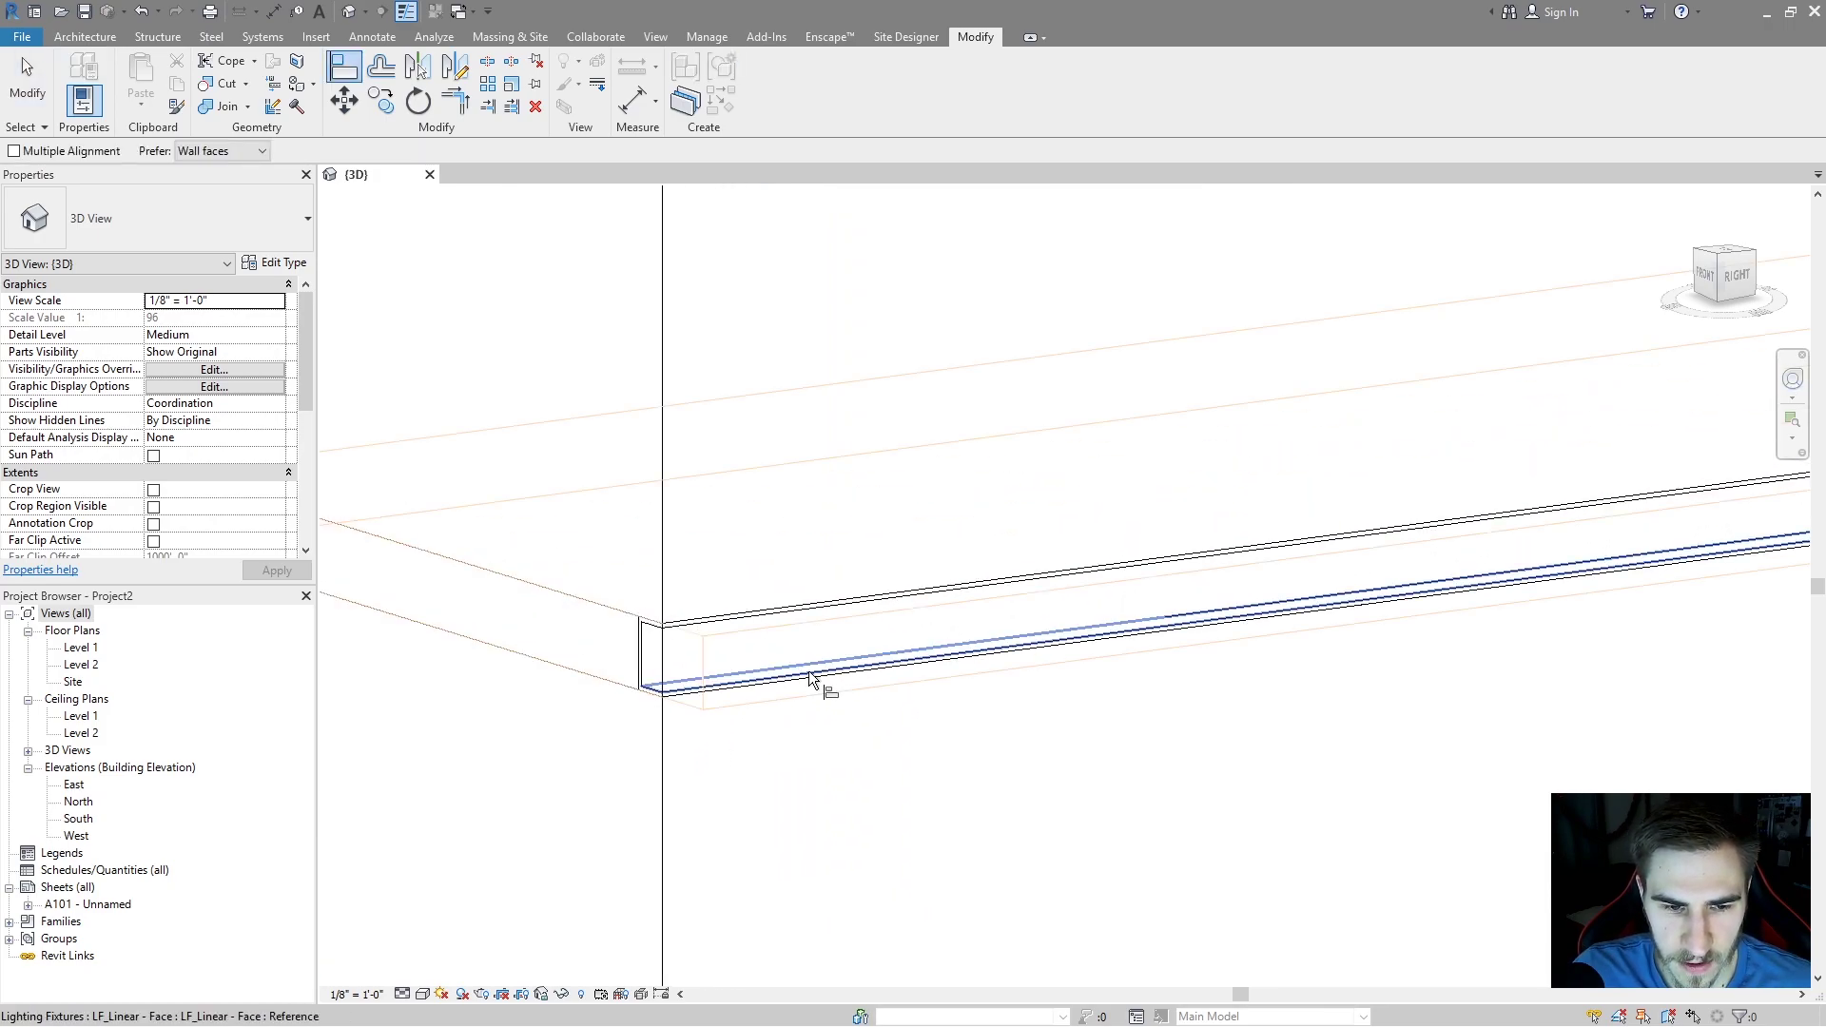
{"action": "left_click", "coordinate": [809, 671]}
{"action": "scroll", "coordinate": [1223, 624], "scroll_direction": "down", "scroll_amount": 3}
{"action": "middle_click_drag", "start_coordinate": [738, 552], "coordinate": [1342, 689]}
{"action": "scroll", "coordinate": [850, 476], "scroll_direction": "up", "scroll_amount": 3}
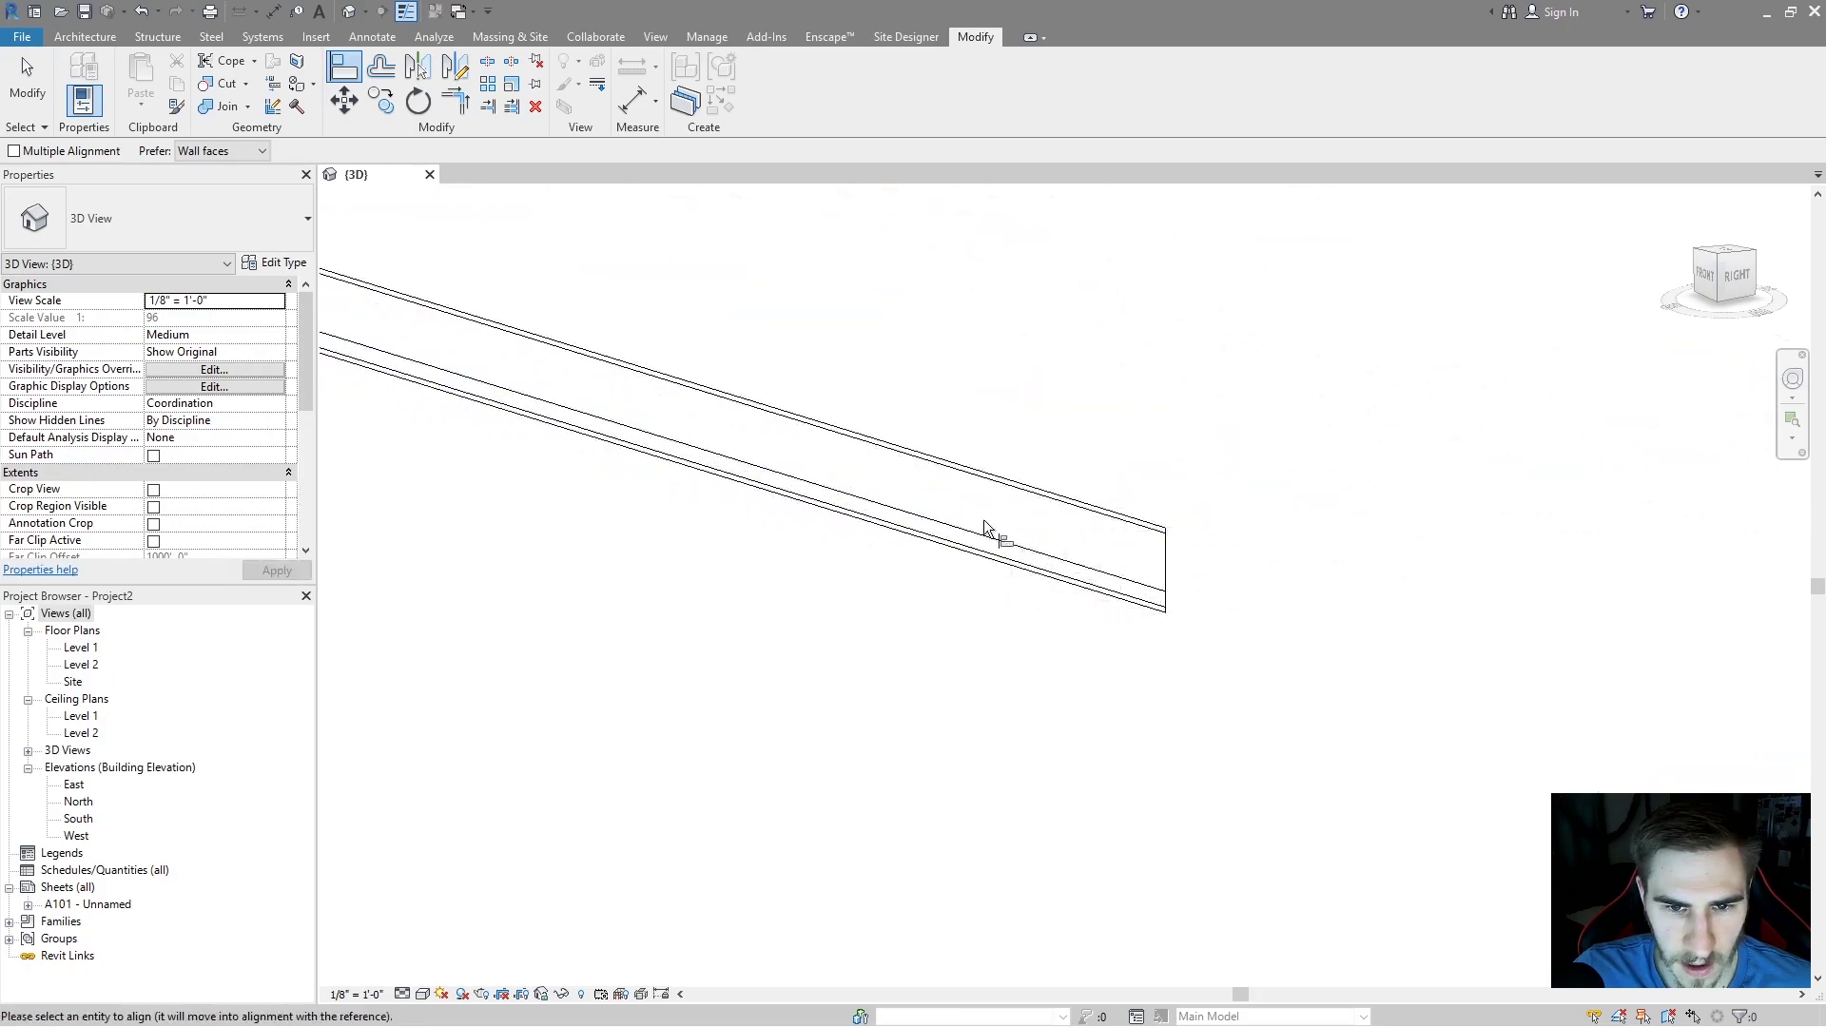
{"action": "left_click", "coordinate": [1046, 558]}
{"action": "scroll", "coordinate": [768, 490], "scroll_direction": "down", "scroll_amount": 4}
{"action": "key", "text": "Escape"}
{"action": "key", "text": "Escape"}
{"action": "scroll", "coordinate": [1044, 593], "scroll_direction": "down", "scroll_amount": 1}
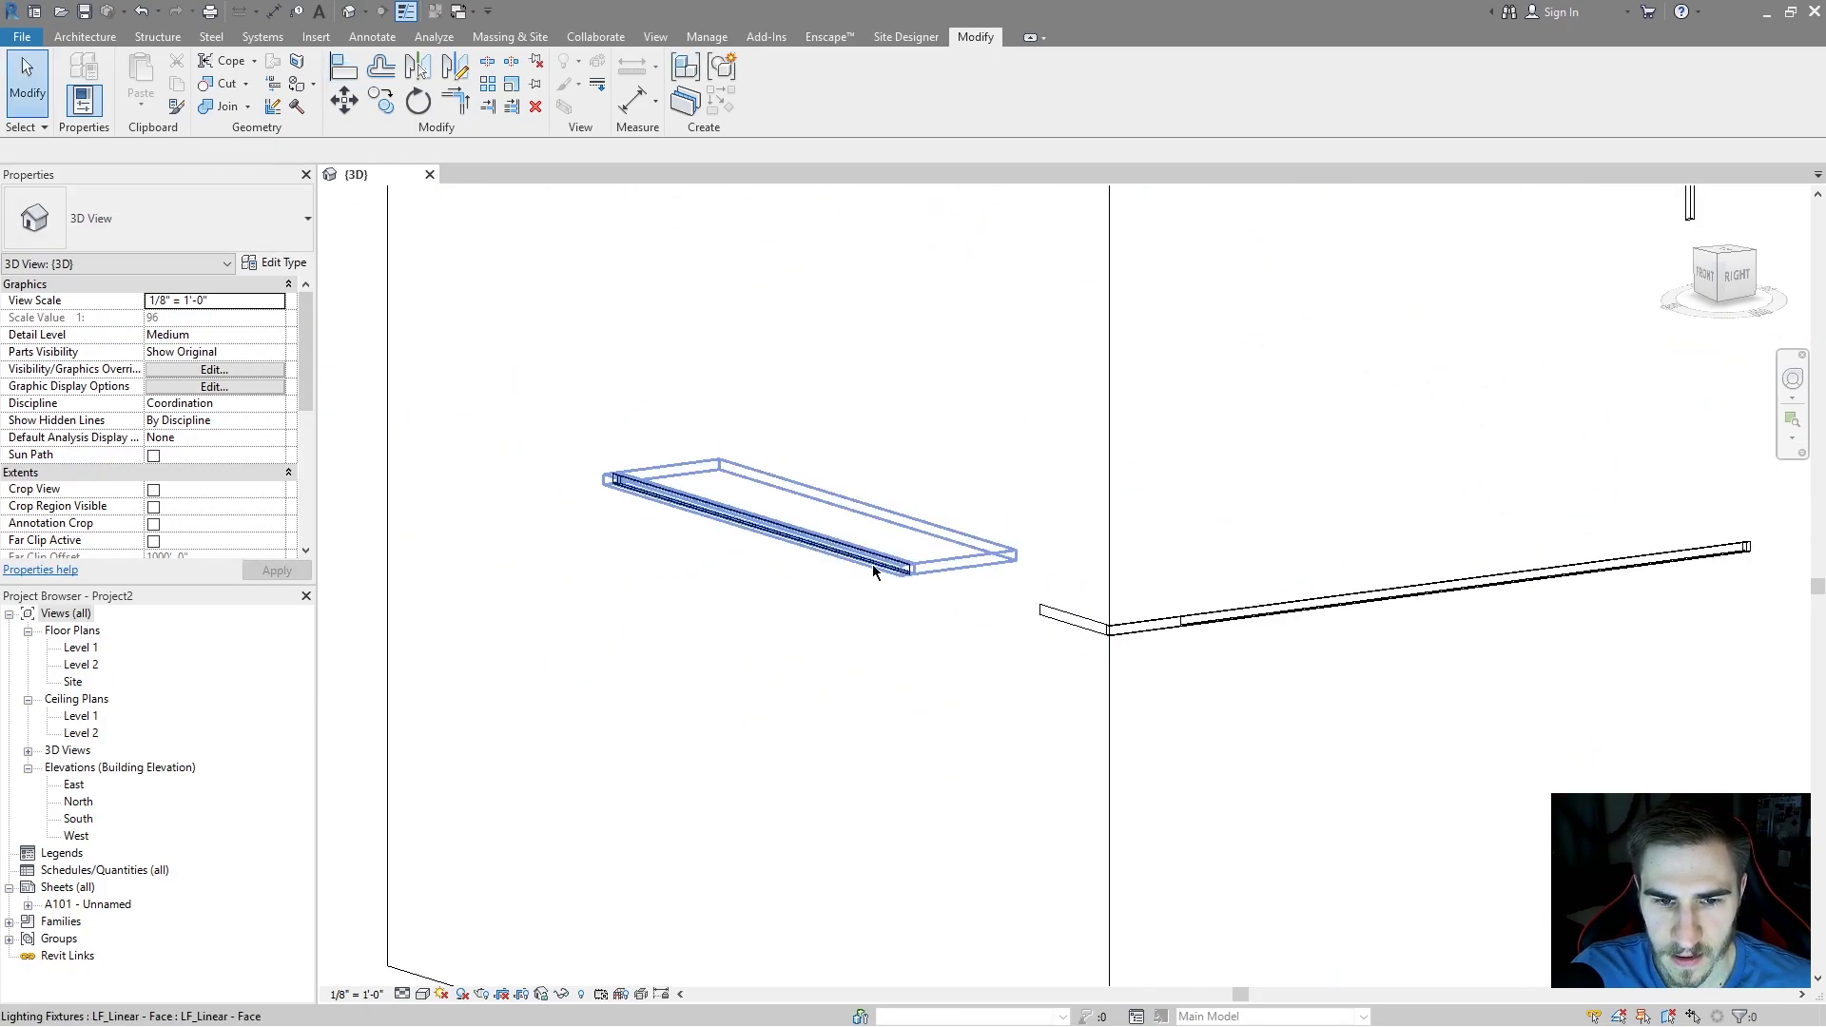
- Enable Corner_Left on both wall fixtures and Corner_Right on the right fixture
{"action": "double_click", "coordinate": [873, 566]}
{"action": "middle_click_drag", "start_coordinate": [1288, 591], "coordinate": [962, 632], "text": "shift"}
{"action": "left_click", "coordinate": [804, 657]}
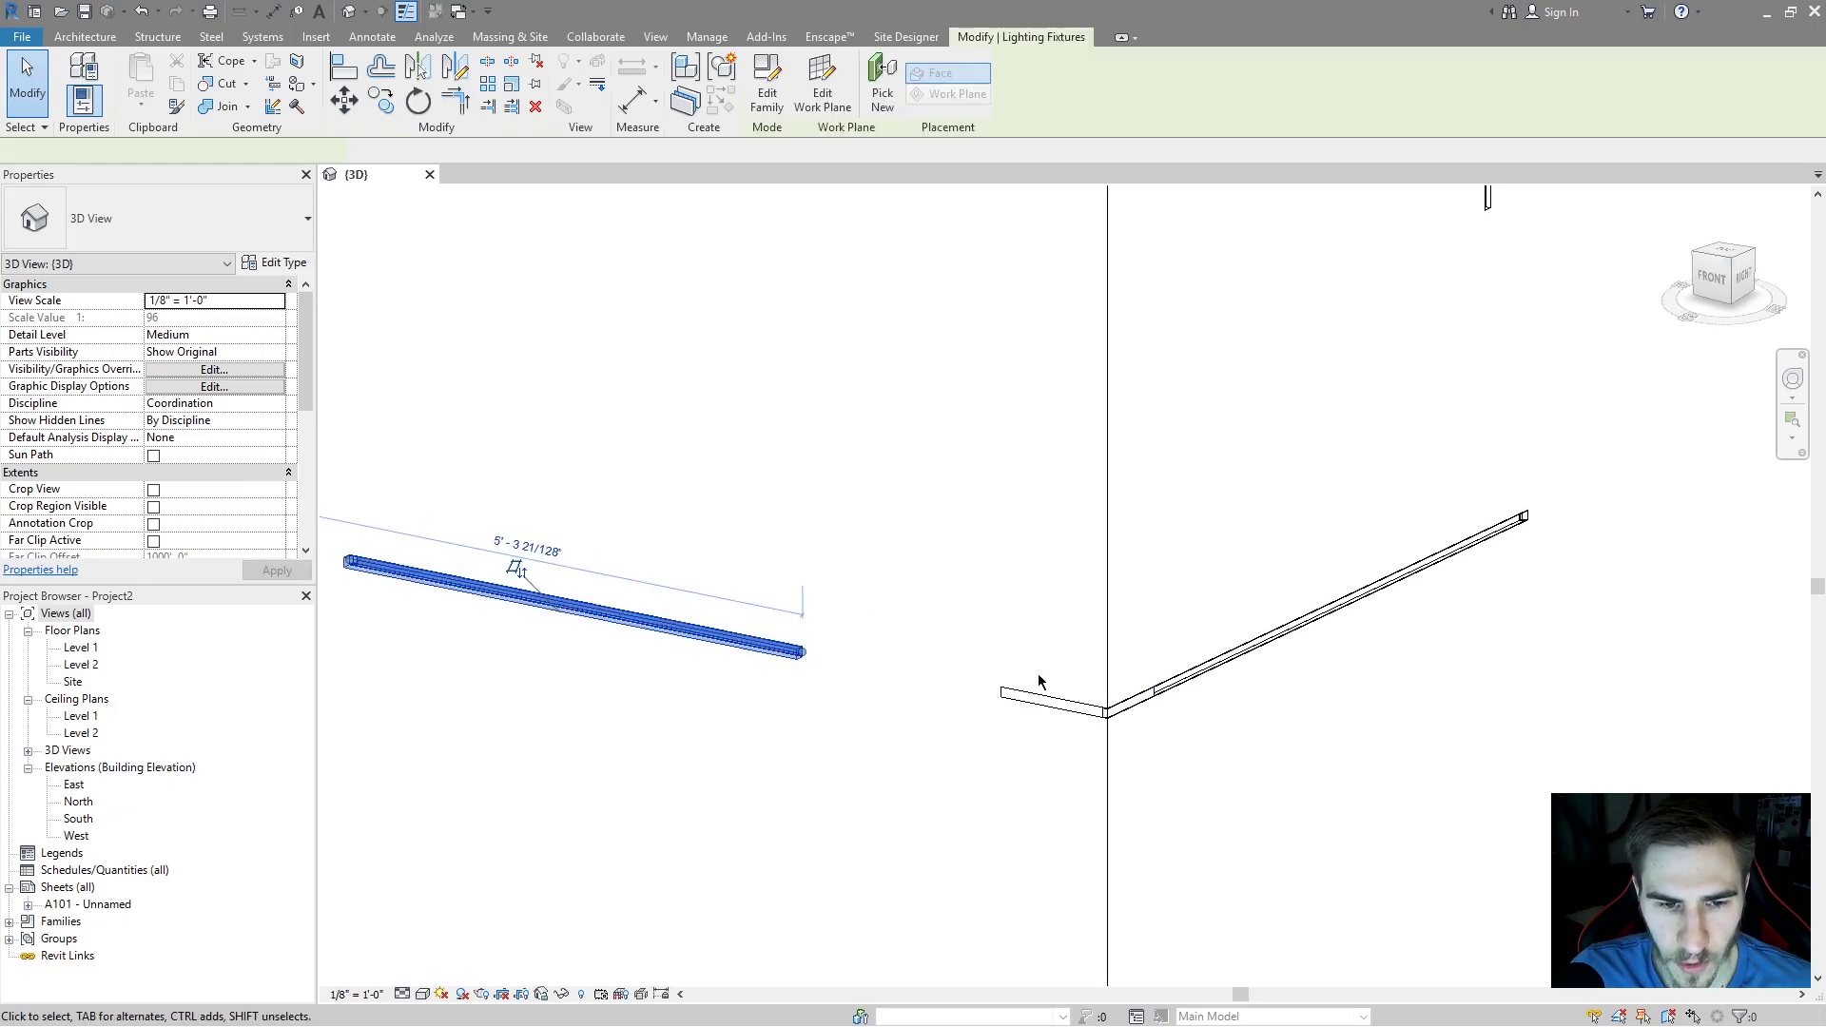
{"action": "left_click", "coordinate": [1213, 670], "text": "ctrl"}
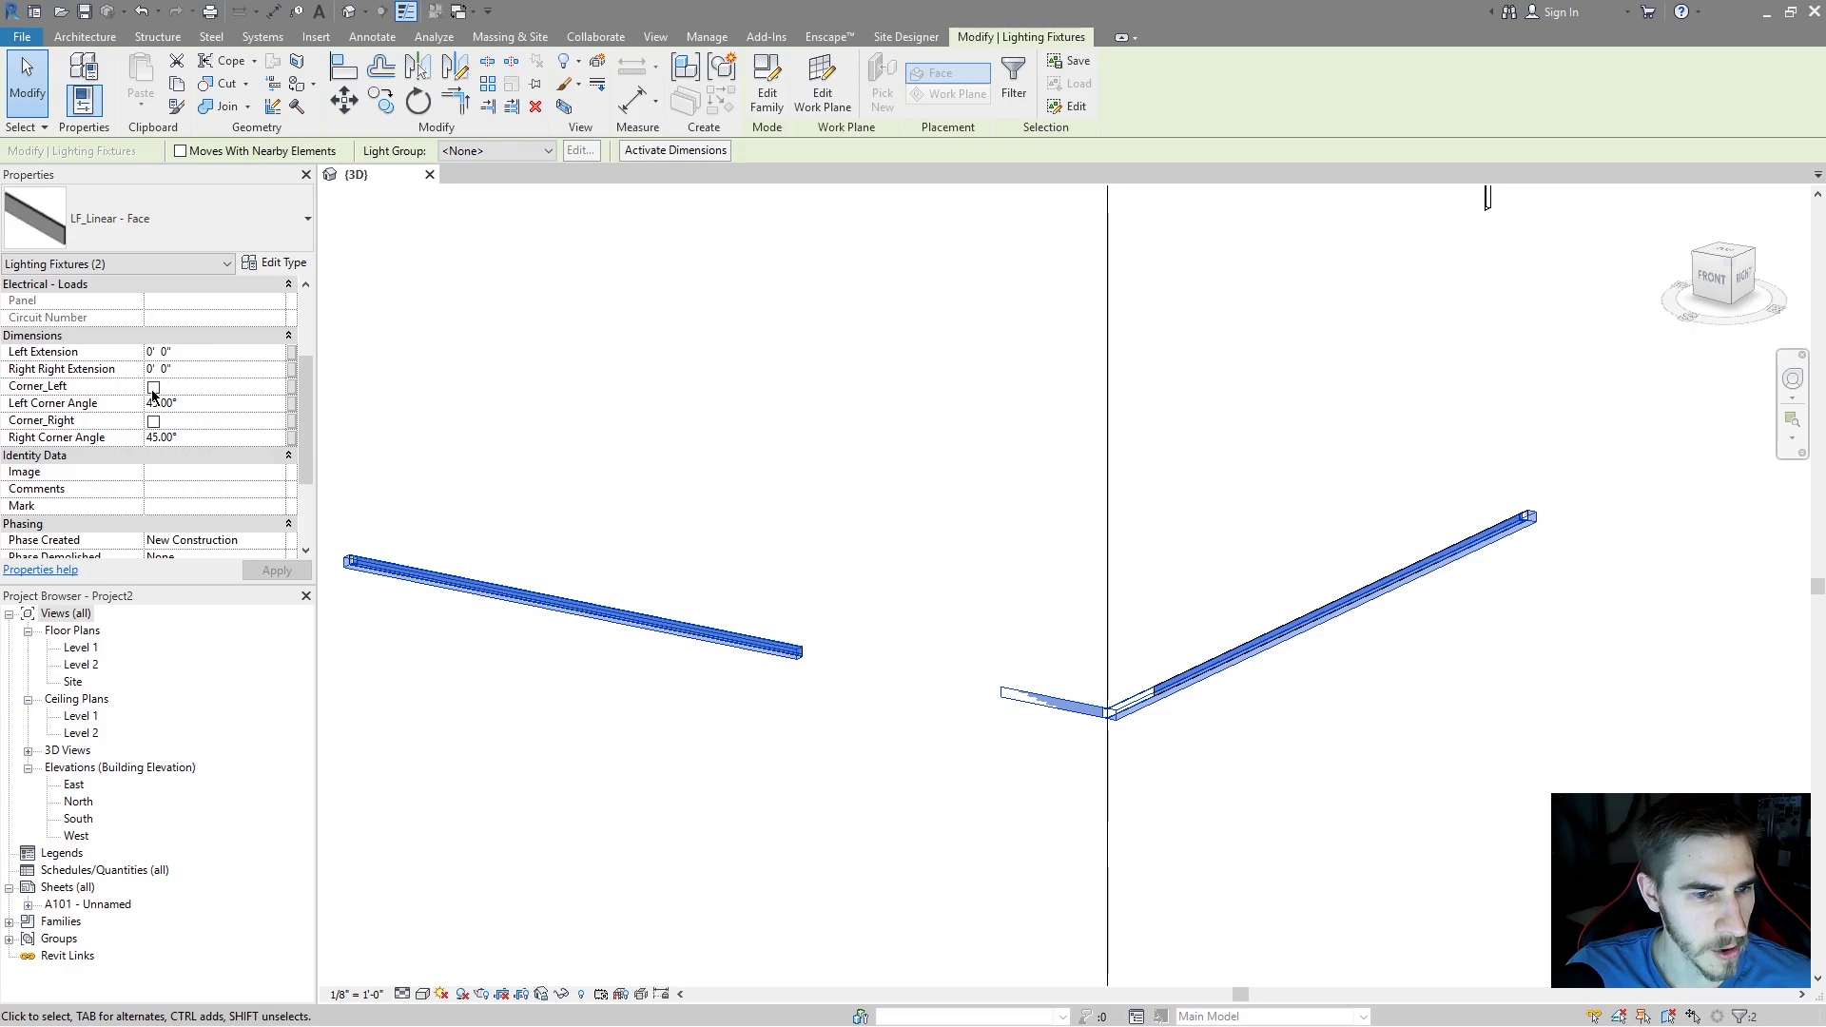
{"action": "left_click", "coordinate": [153, 389]}
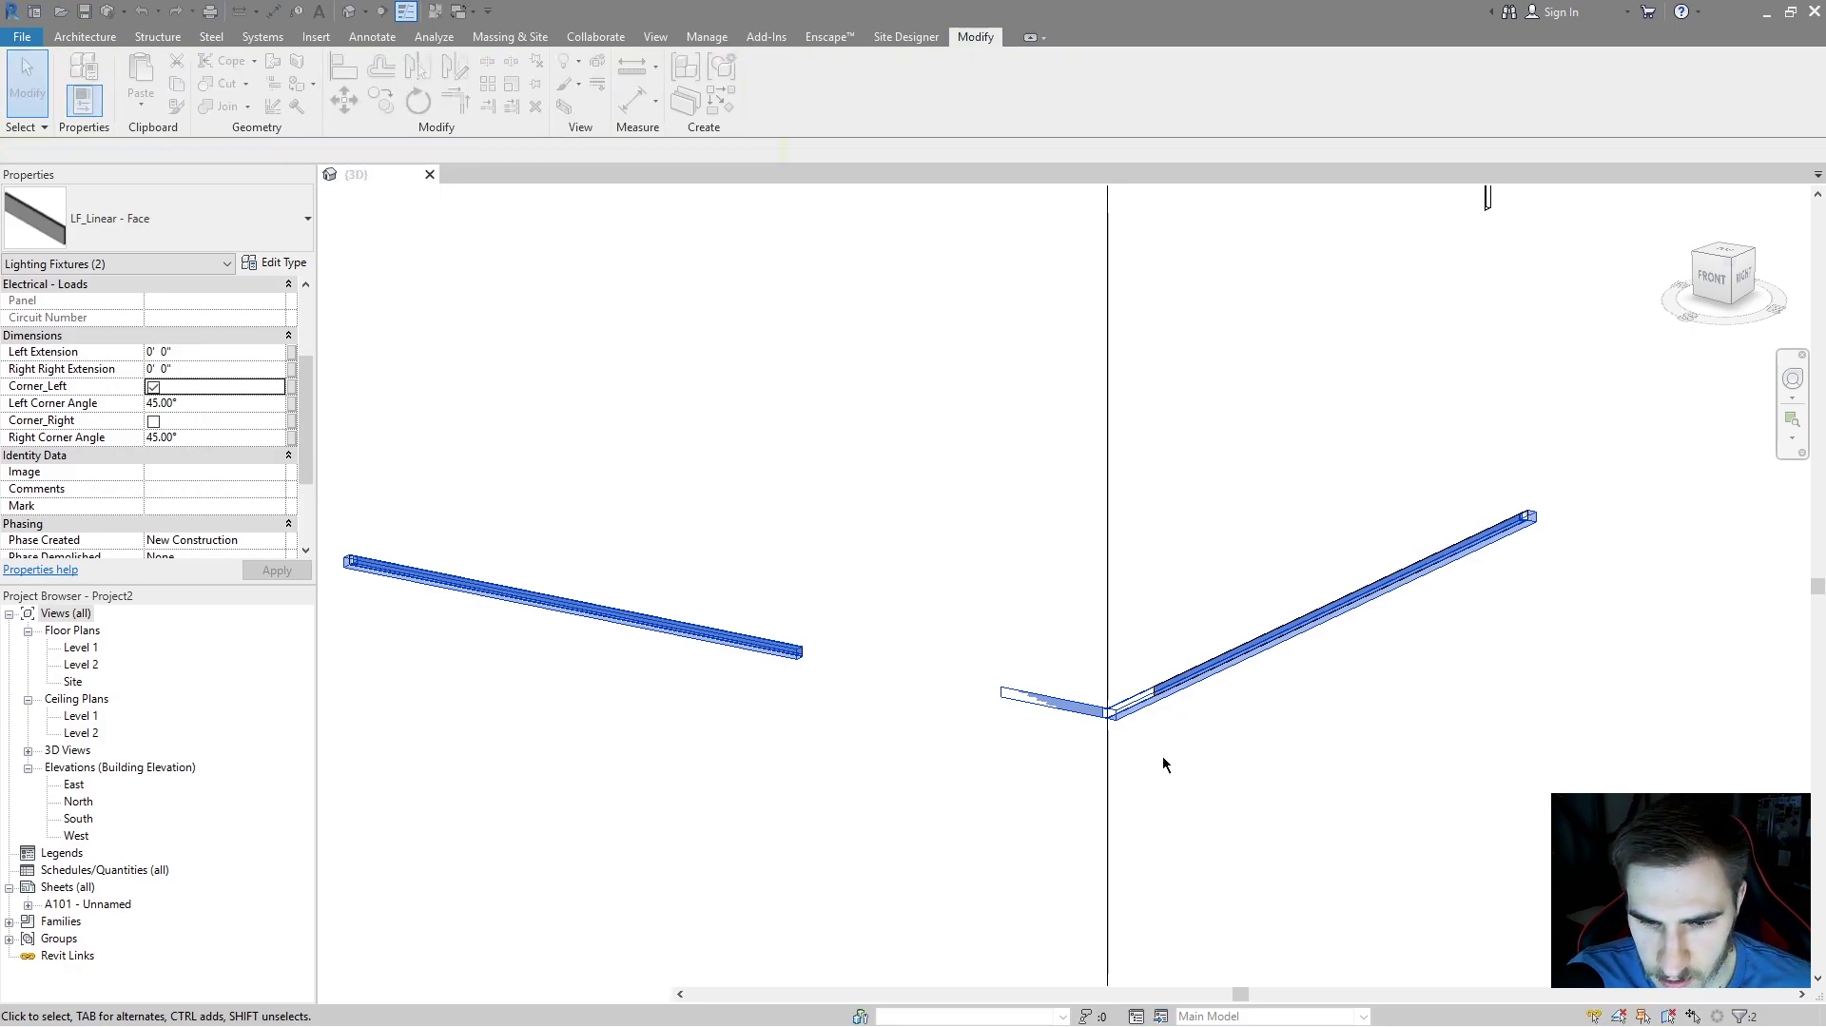
{"action": "left_click", "coordinate": [1154, 689]}
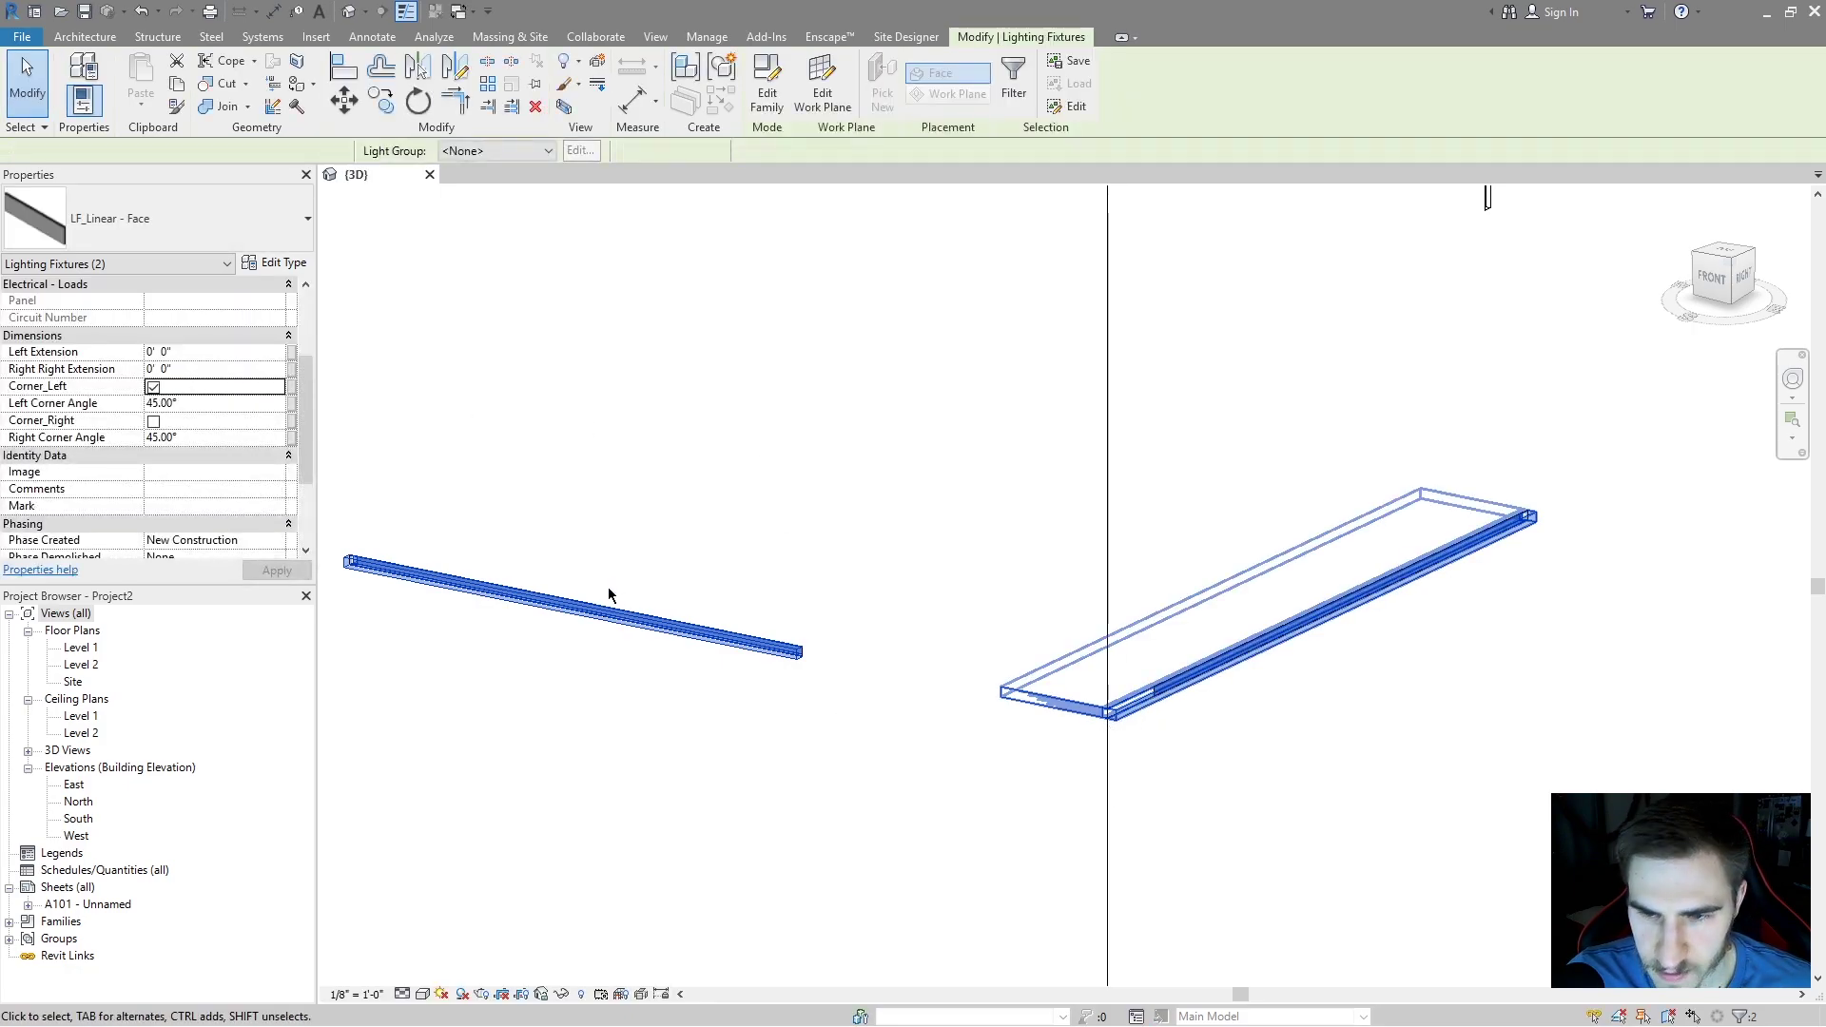
{"action": "left_click", "coordinate": [153, 422]}
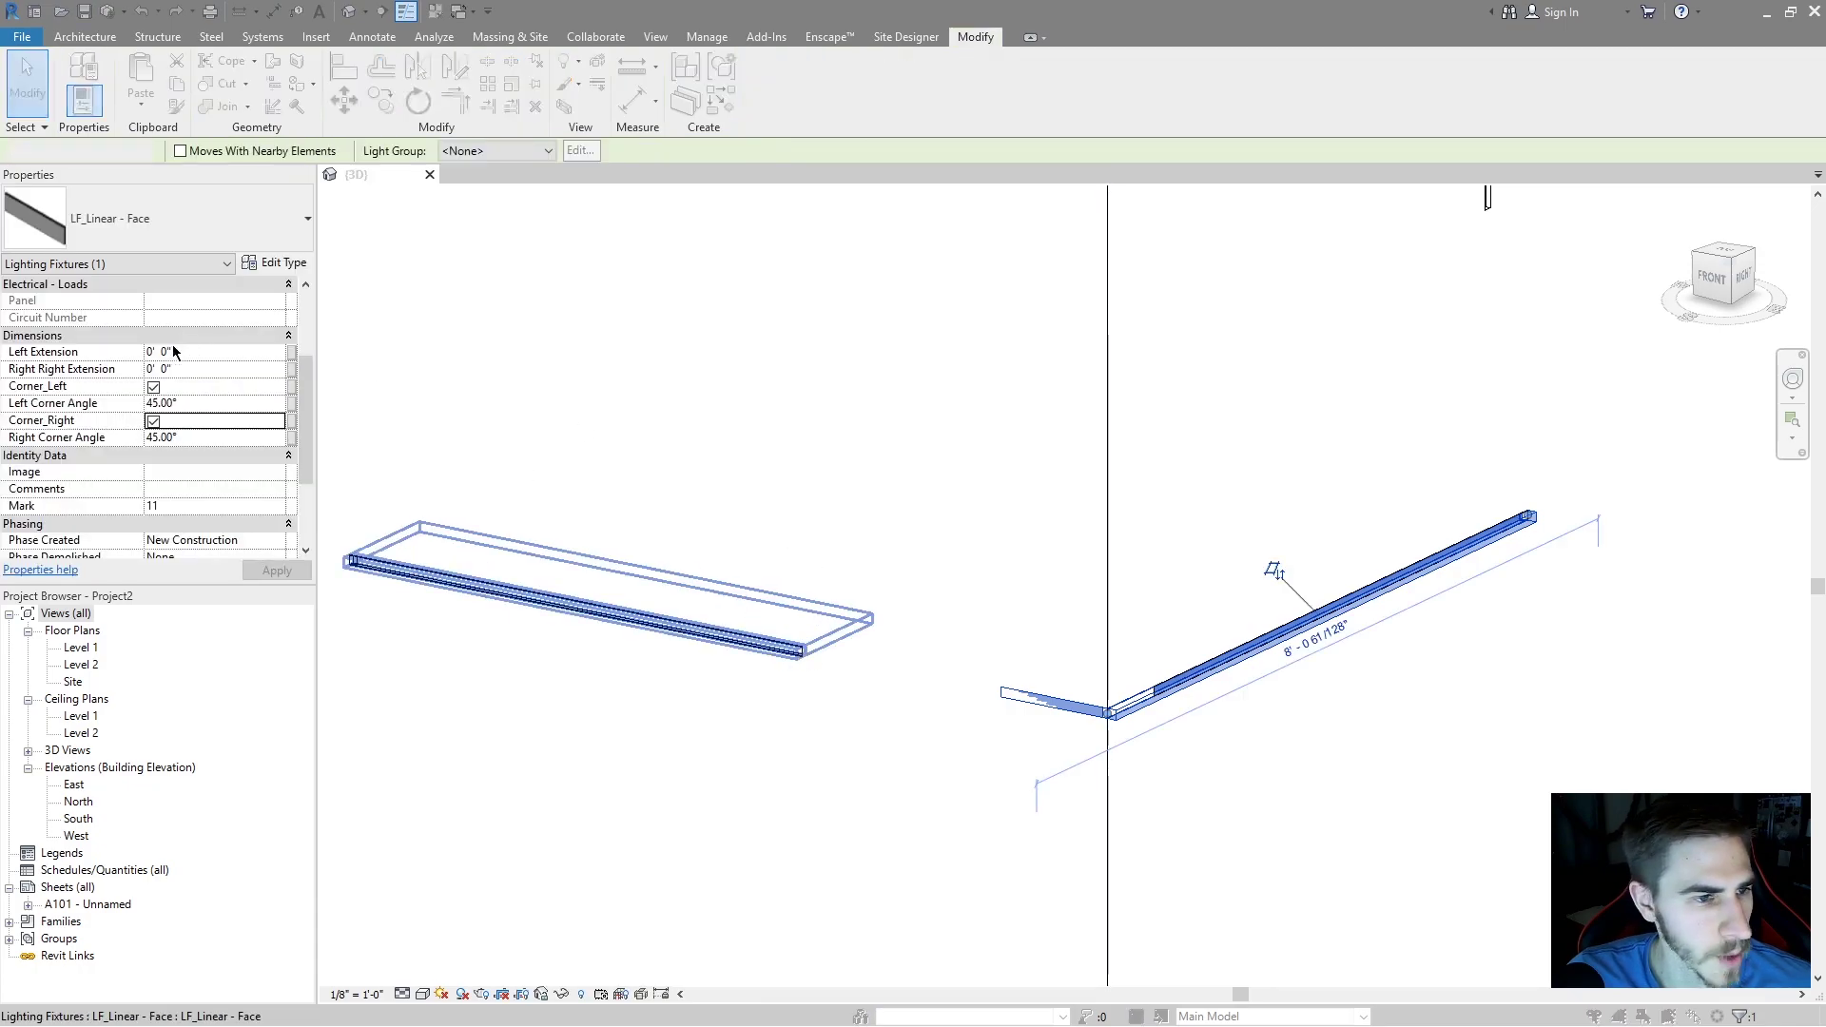
- Stretch the left fixture's end grip out to the outside wall corner
{"action": "left_click", "coordinate": [776, 654]}
{"action": "scroll", "coordinate": [818, 660], "scroll_direction": "up", "scroll_amount": 2}
{"action": "left_click_drag", "start_coordinate": [791, 642], "coordinate": [1320, 751]}
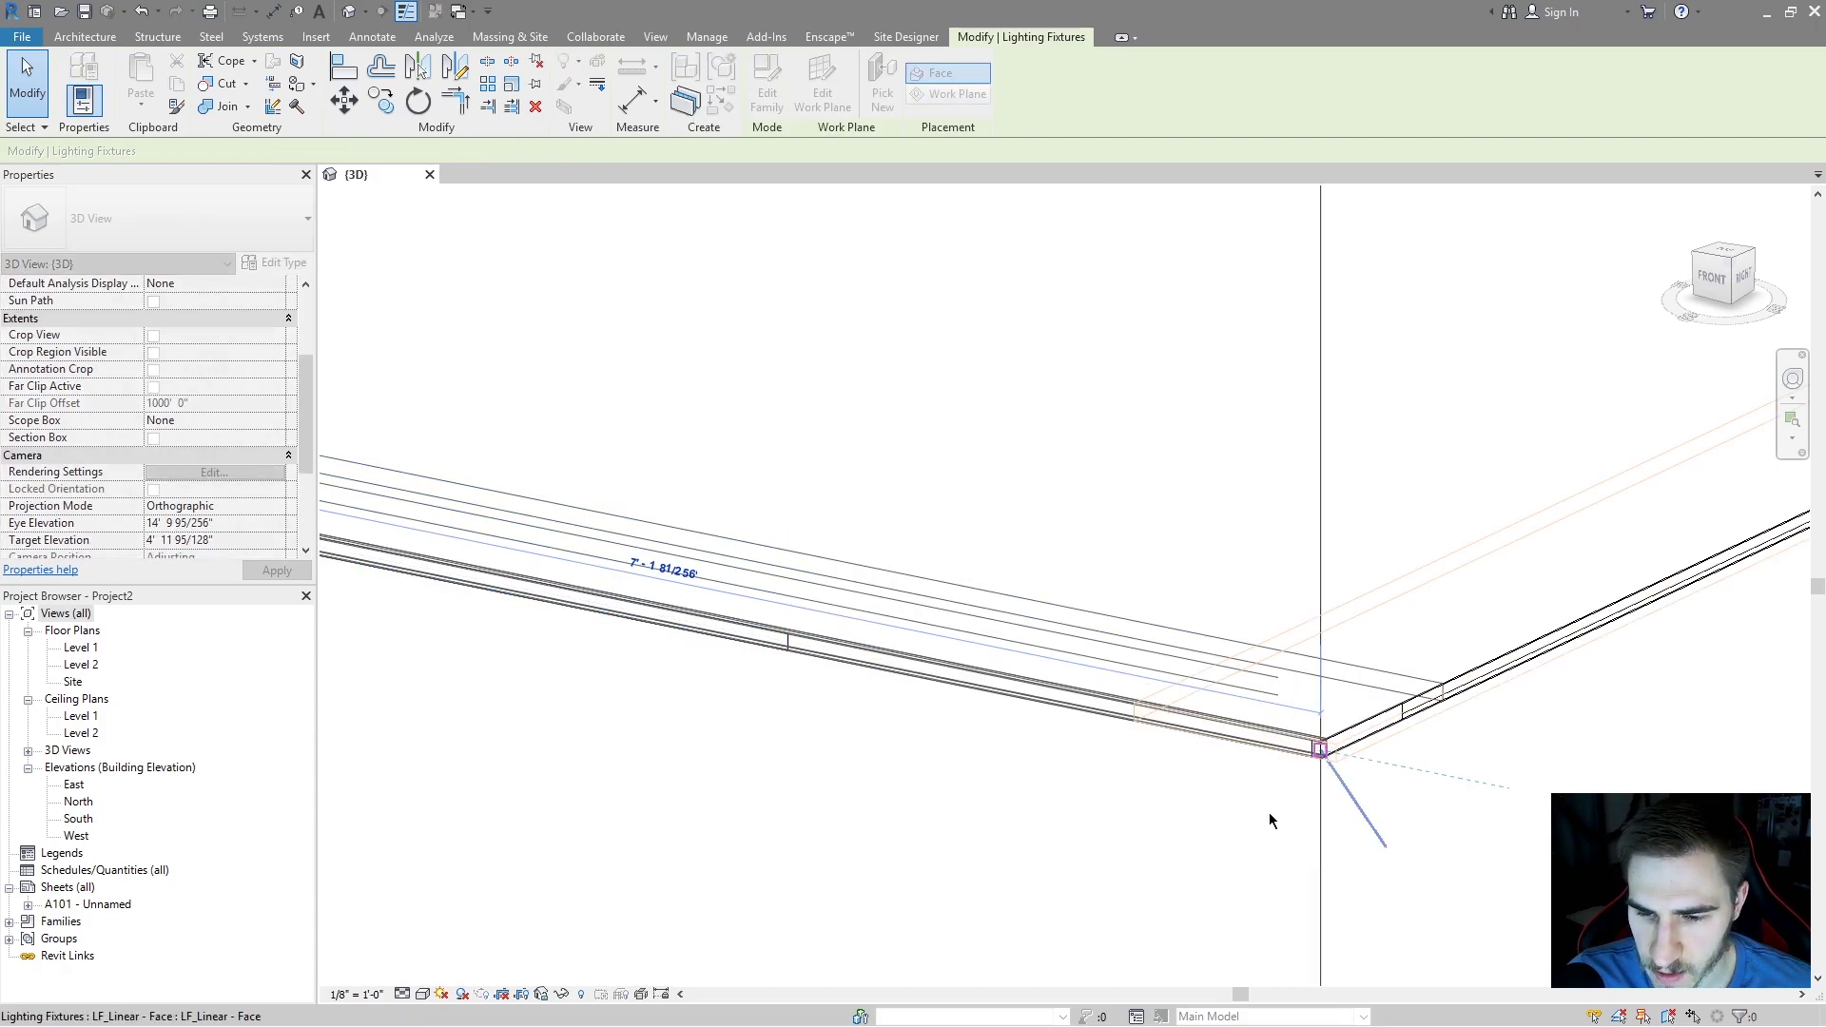
{"action": "middle_click_drag", "start_coordinate": [1232, 807], "coordinate": [929, 724]}
{"action": "left_click", "coordinate": [1153, 769]}
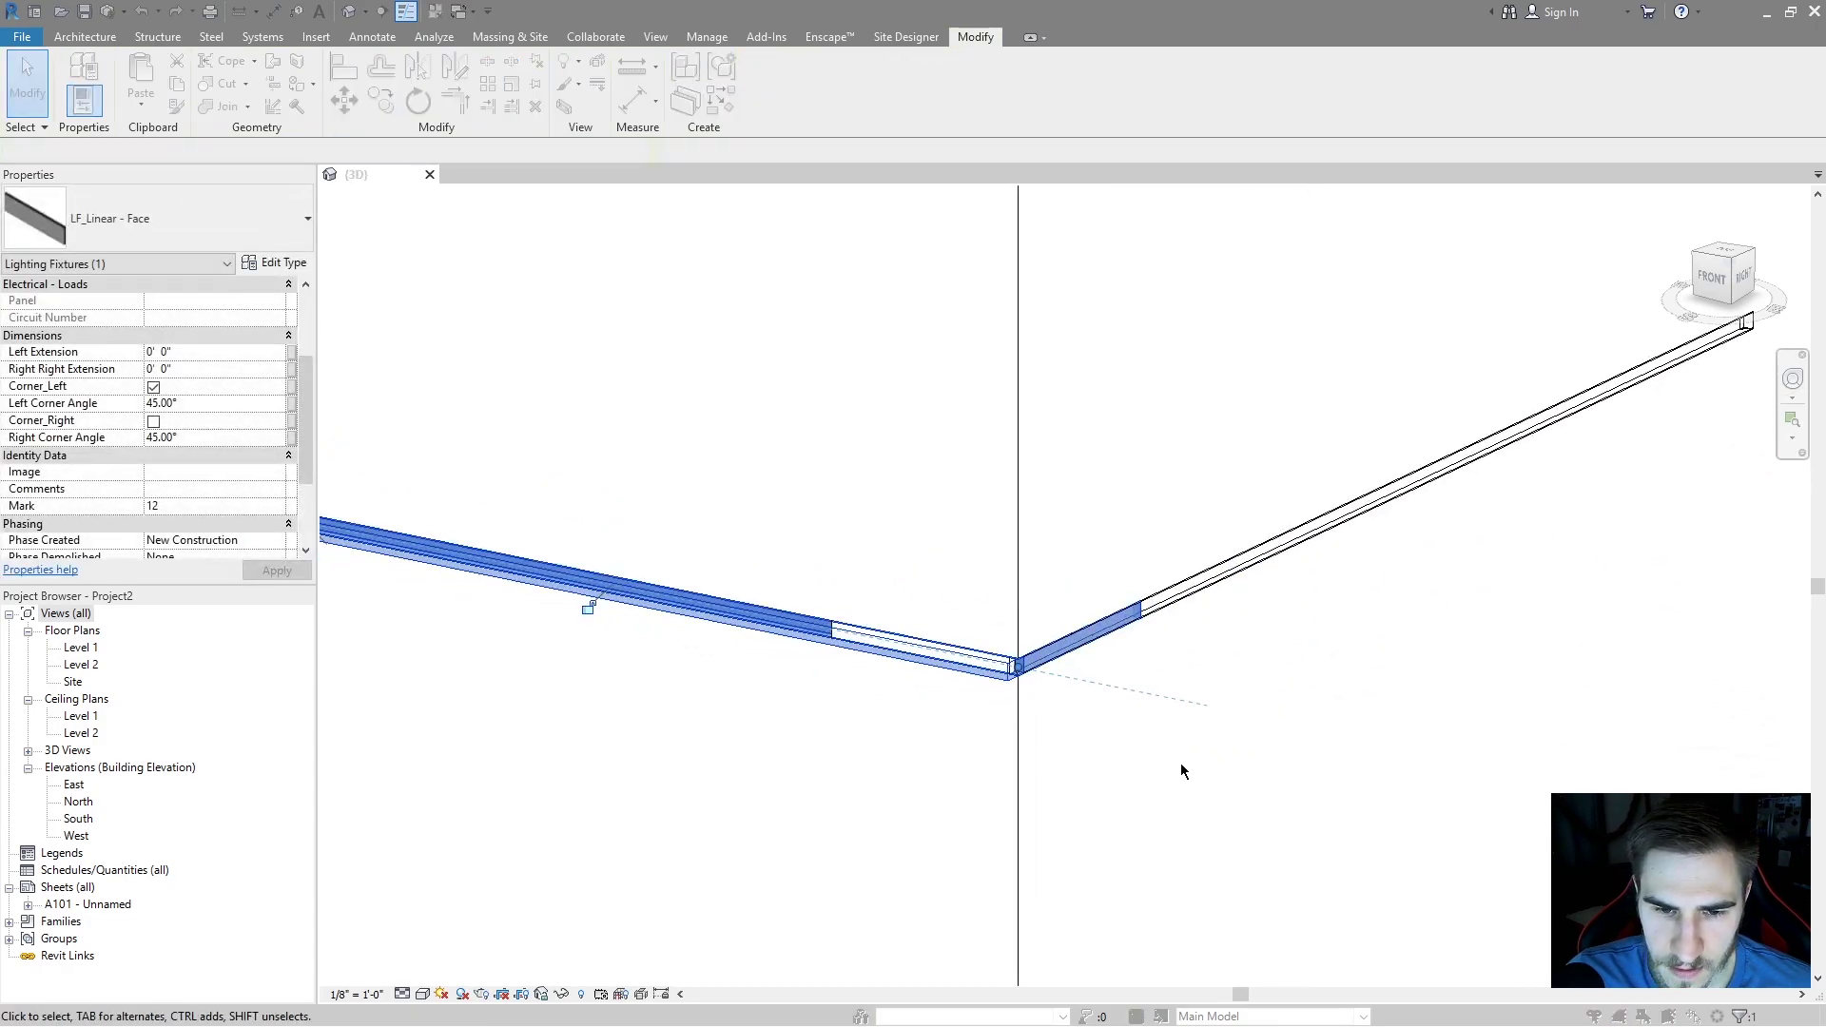
{"action": "scroll", "coordinate": [1090, 742], "scroll_direction": "down", "scroll_amount": 1}
{"action": "left_click", "coordinate": [1299, 672]}
{"action": "scroll", "coordinate": [1006, 657], "scroll_direction": "down", "scroll_amount": 2}
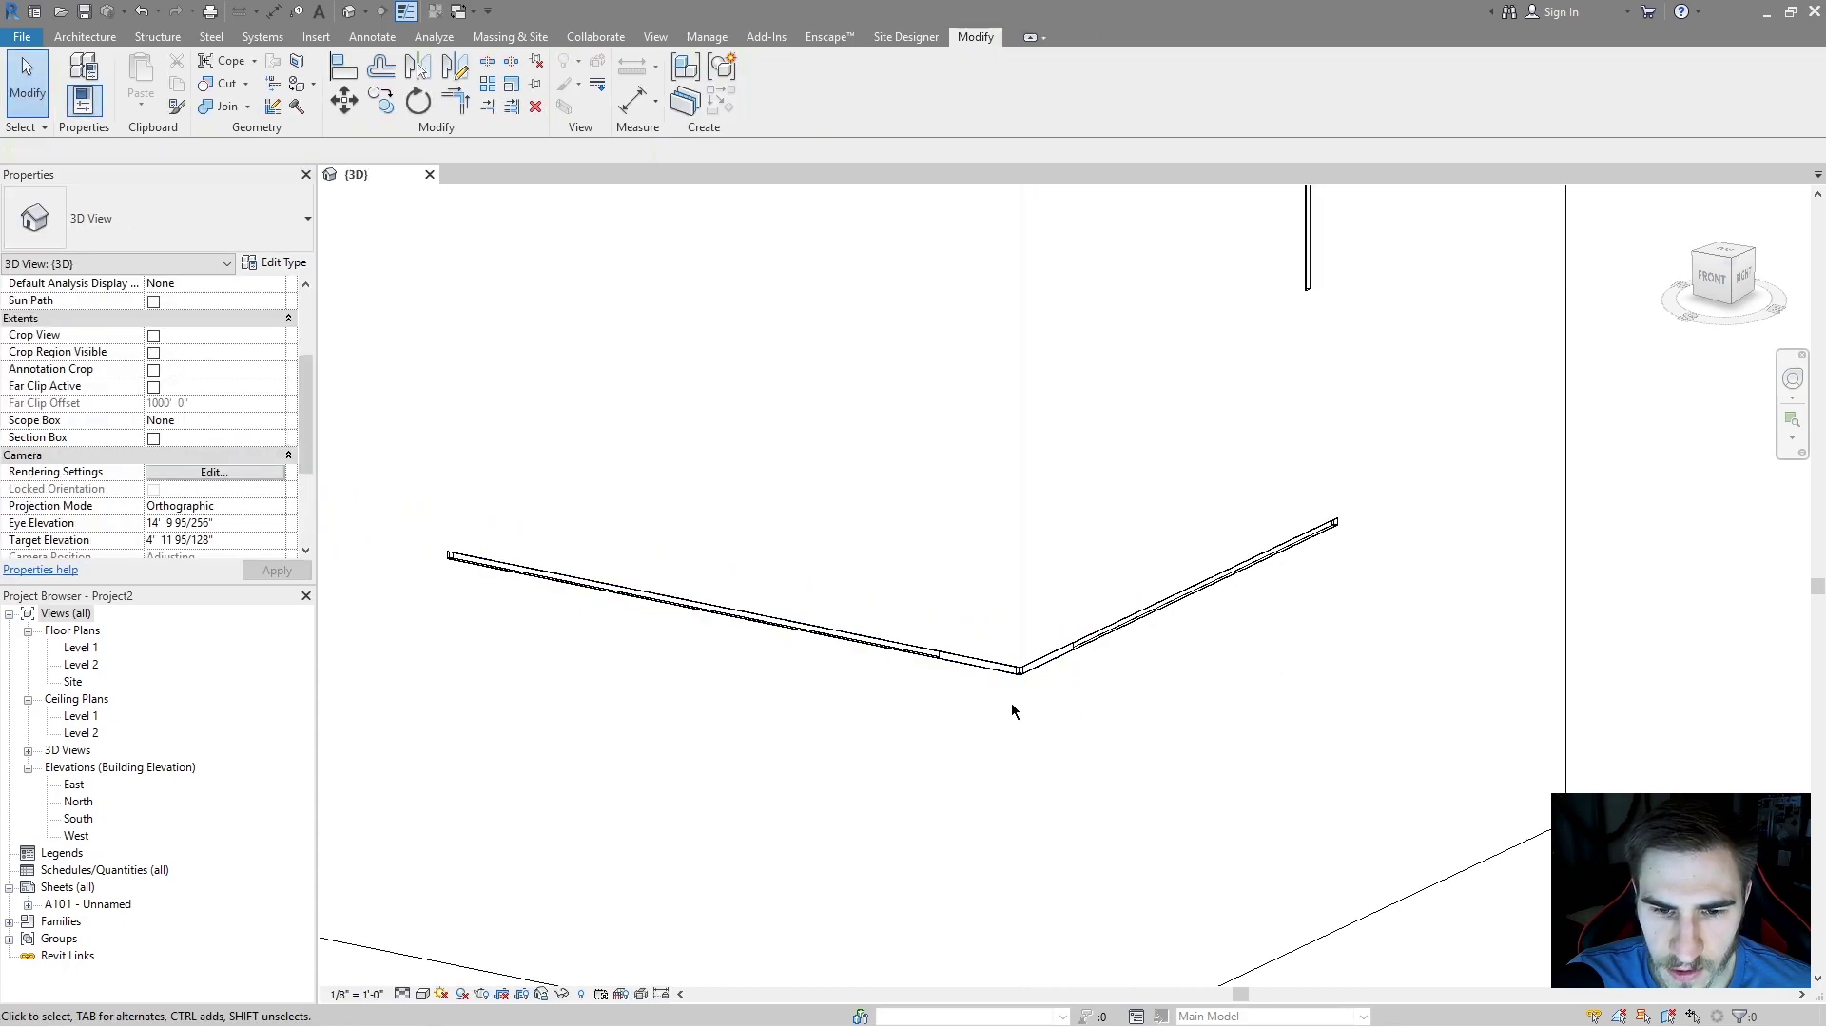
- Orbit above the corner and select the left fixture to edit its Left Extension
{"action": "middle_click_drag", "start_coordinate": [1014, 712], "coordinate": [890, 322], "text": "shift"}
{"action": "left_click", "coordinate": [891, 323]}
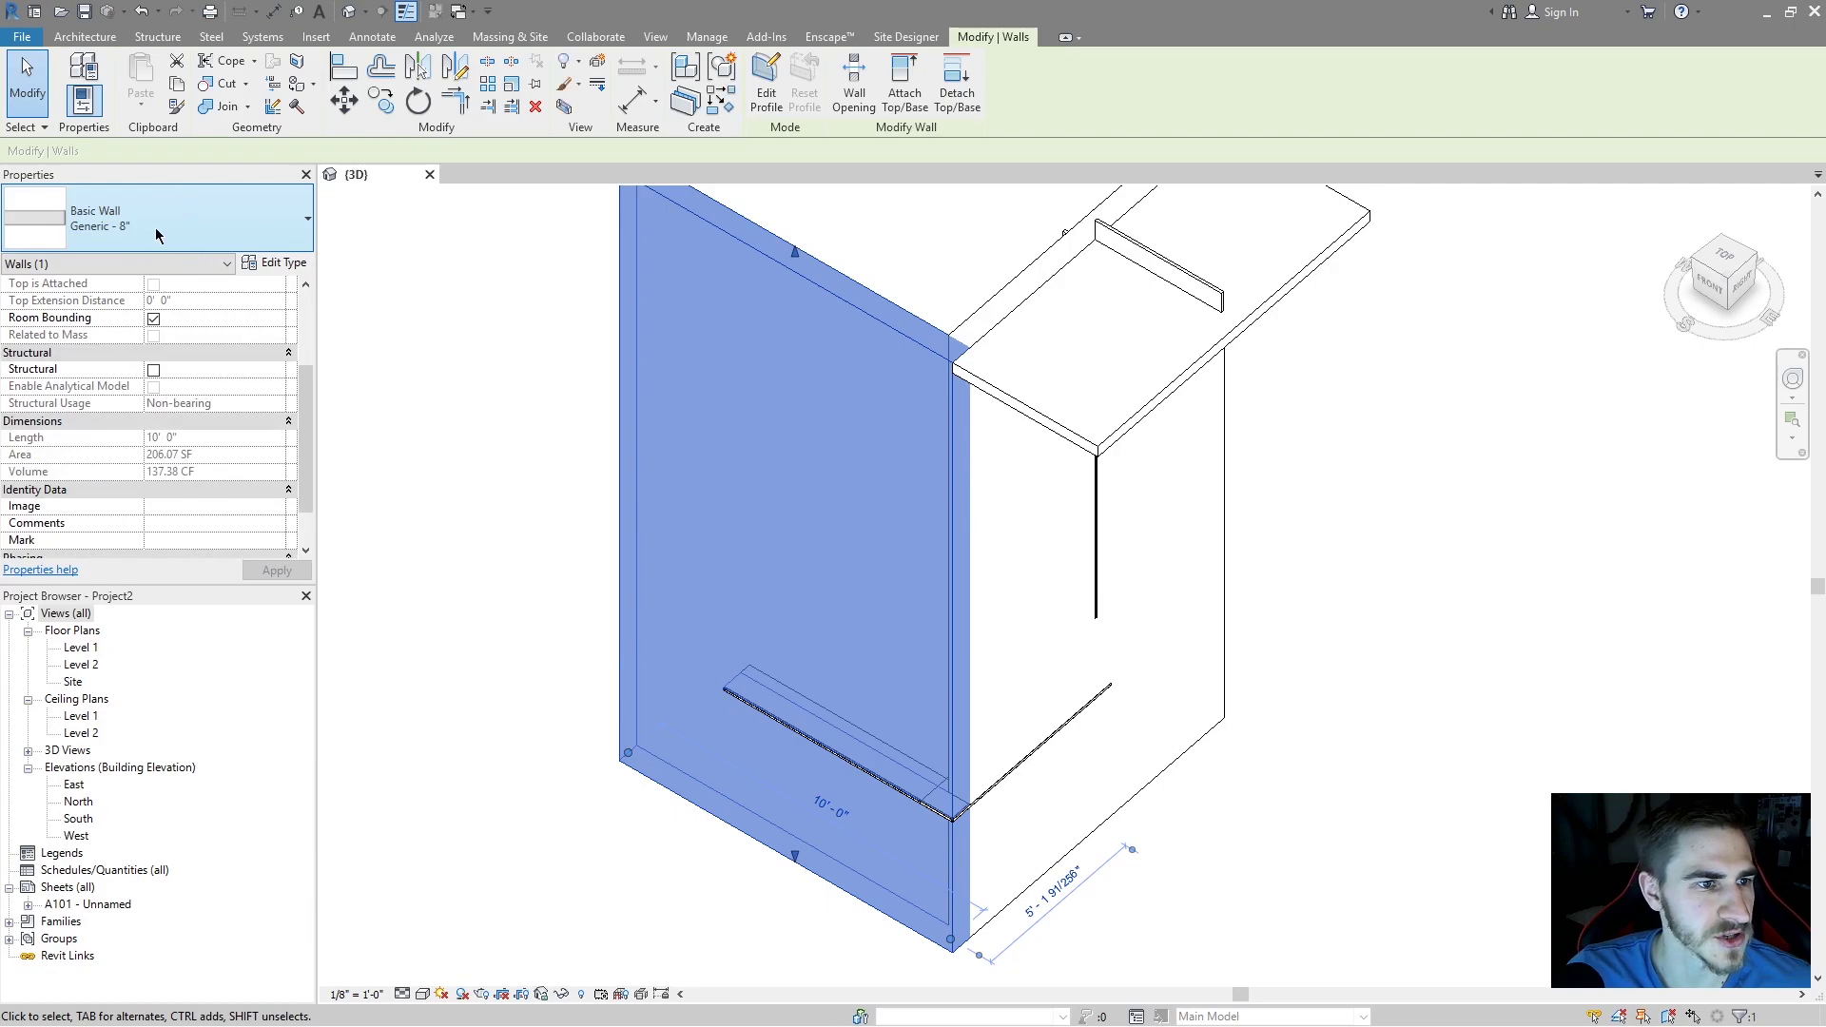
{"action": "scroll", "coordinate": [1065, 666], "scroll_direction": "up", "scroll_amount": 4}
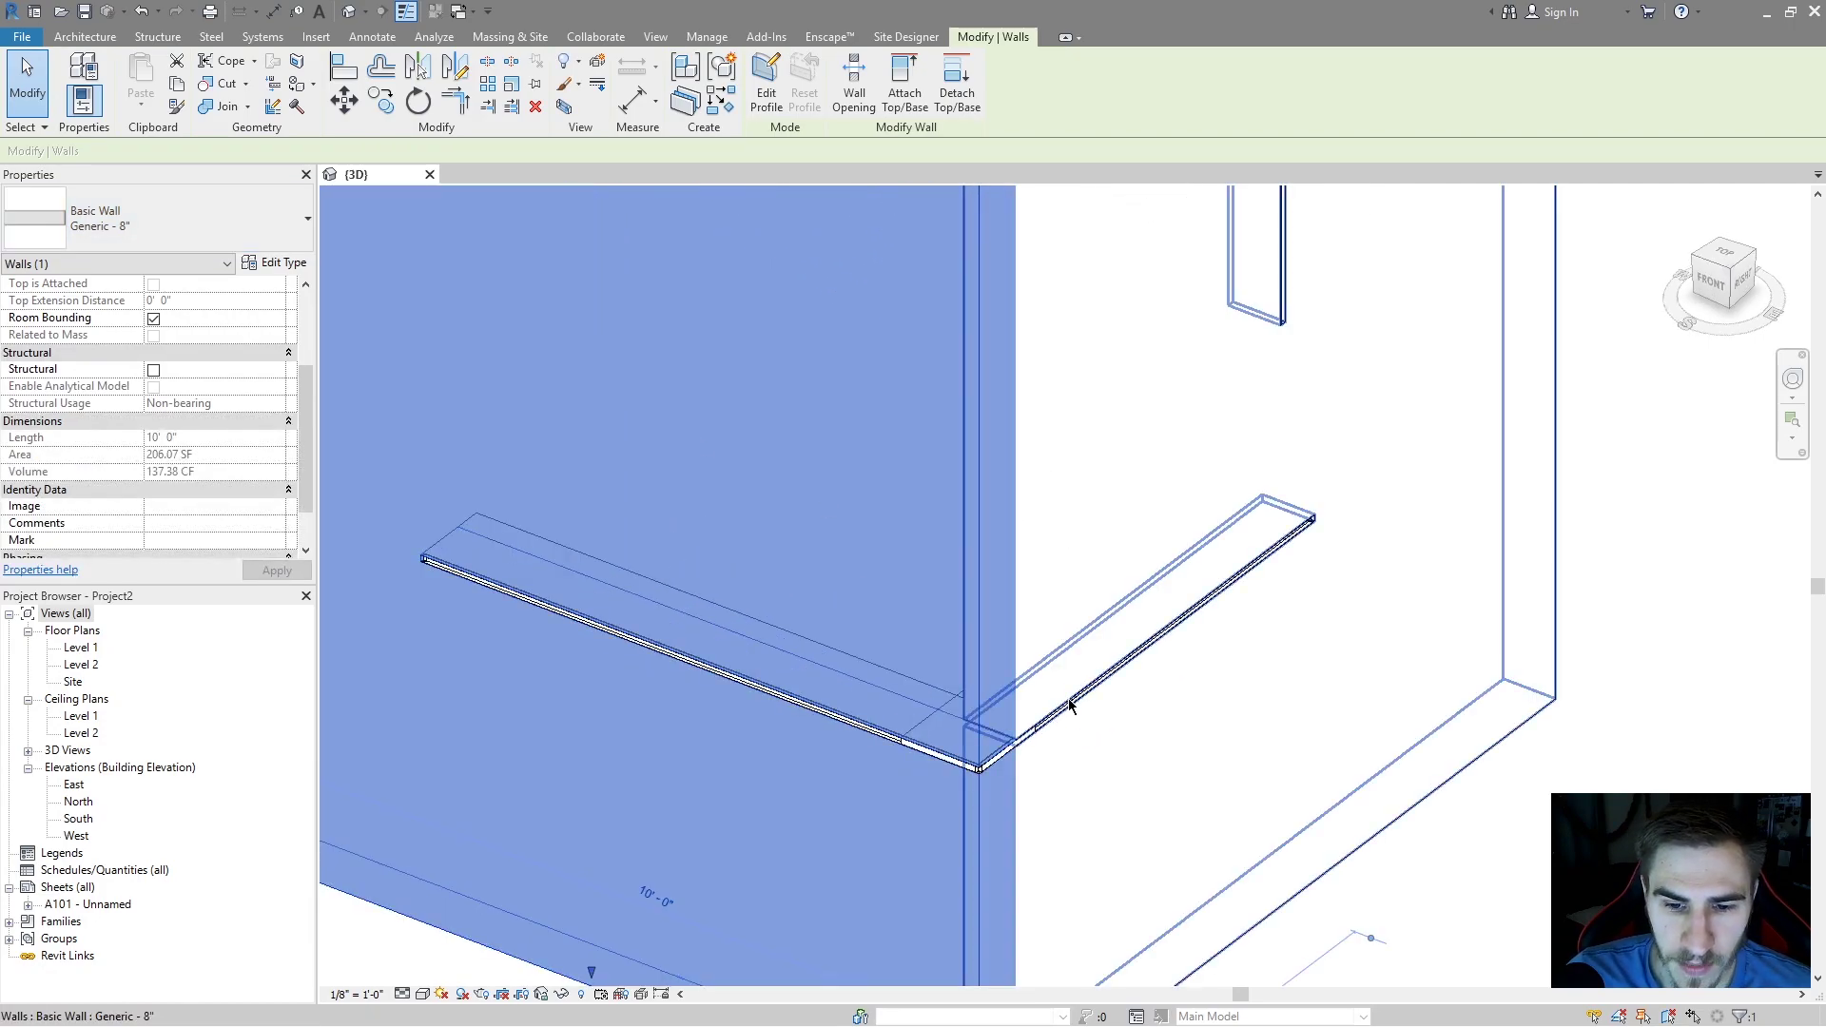
{"action": "left_click", "coordinate": [1070, 704]}
{"action": "left_click", "coordinate": [949, 764]}
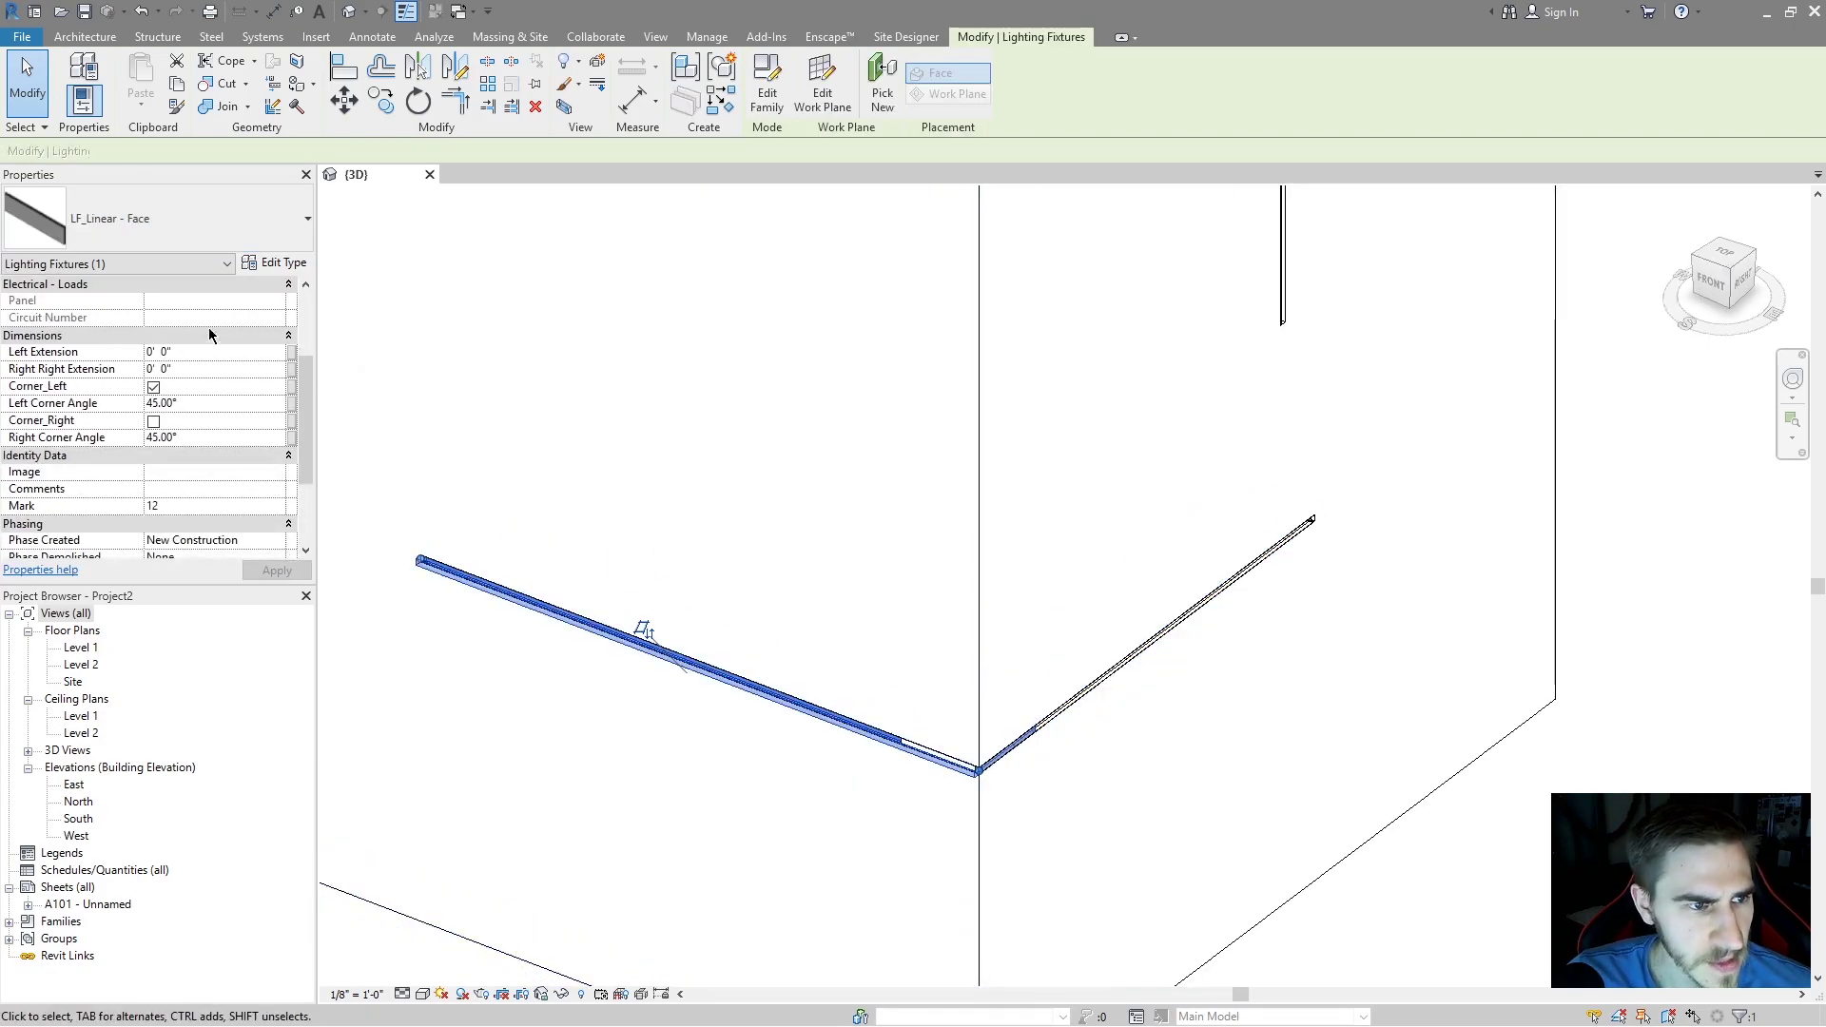
{"action": "left_click", "coordinate": [219, 352]}
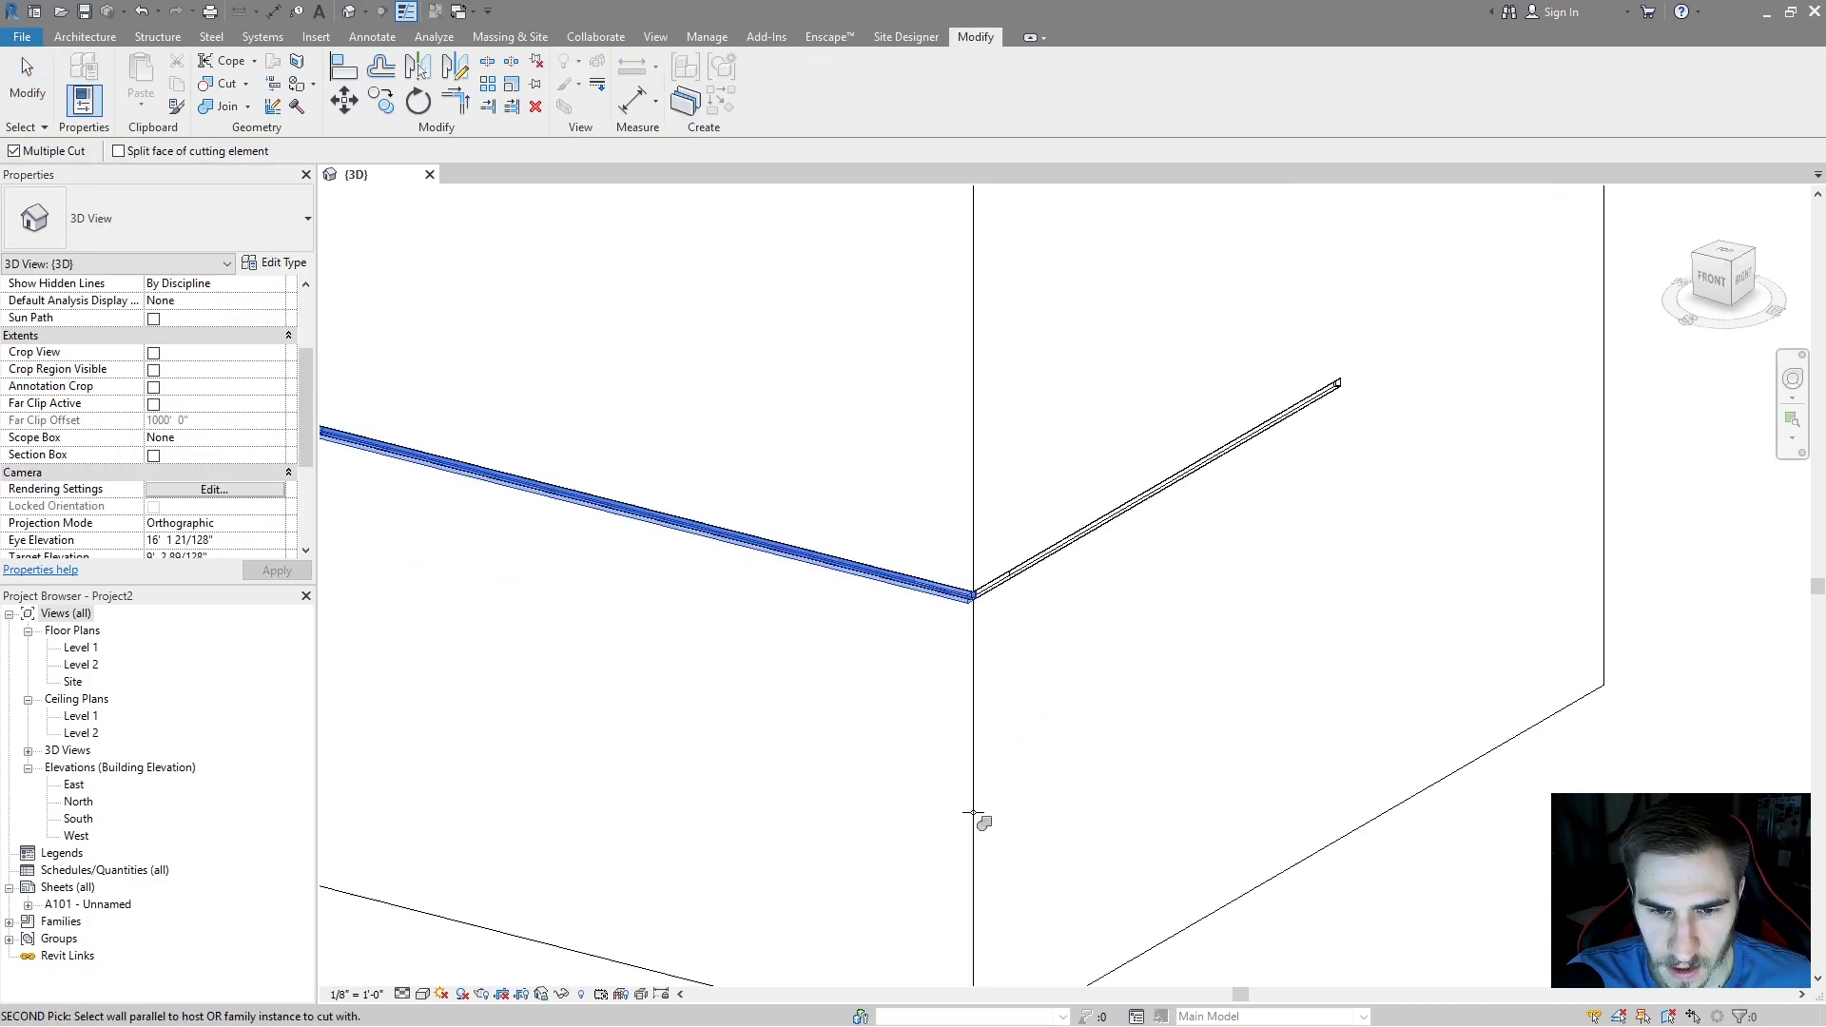
- Cut Geometry with the left wall and the left LF_Linear fixture to recess it
{"action": "left_click", "coordinate": [864, 786]}
{"action": "scroll", "coordinate": [970, 613], "scroll_direction": "up", "scroll_amount": 2}
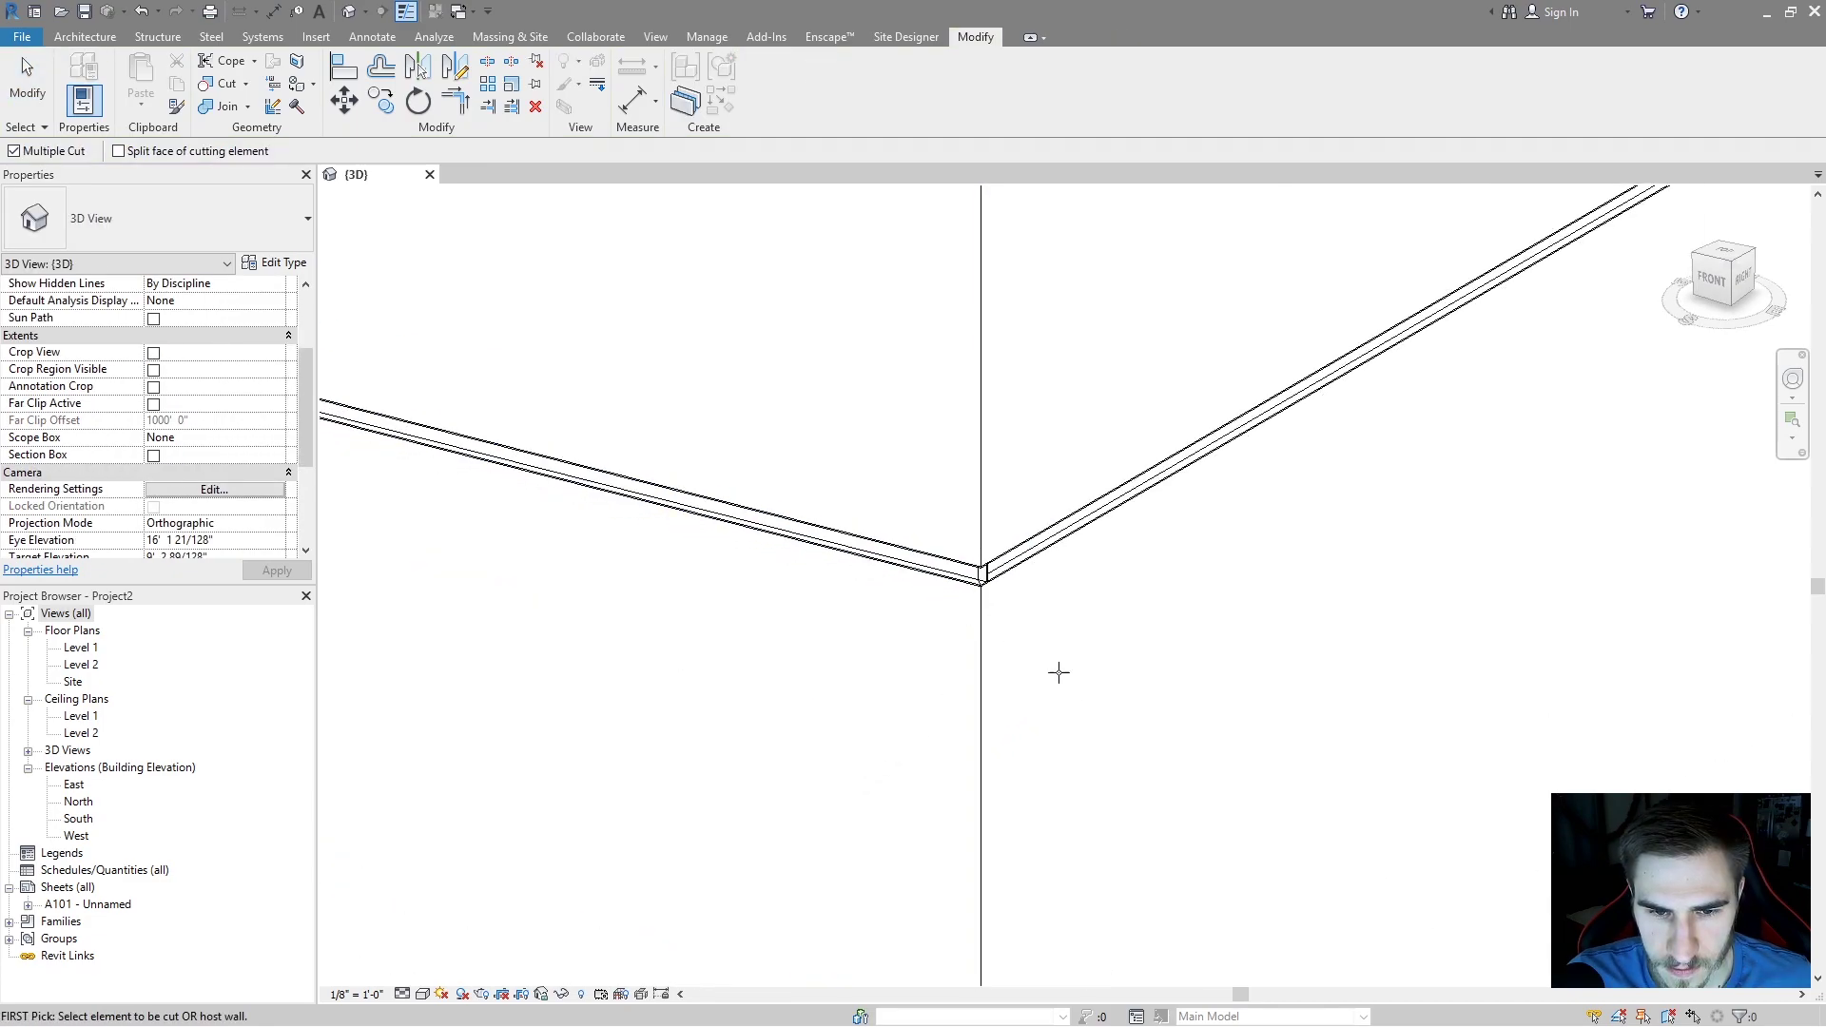
{"action": "scroll", "coordinate": [1000, 519], "scroll_direction": "down", "scroll_amount": 1}
{"action": "scroll", "coordinate": [1000, 518], "scroll_direction": "down", "scroll_amount": 2}
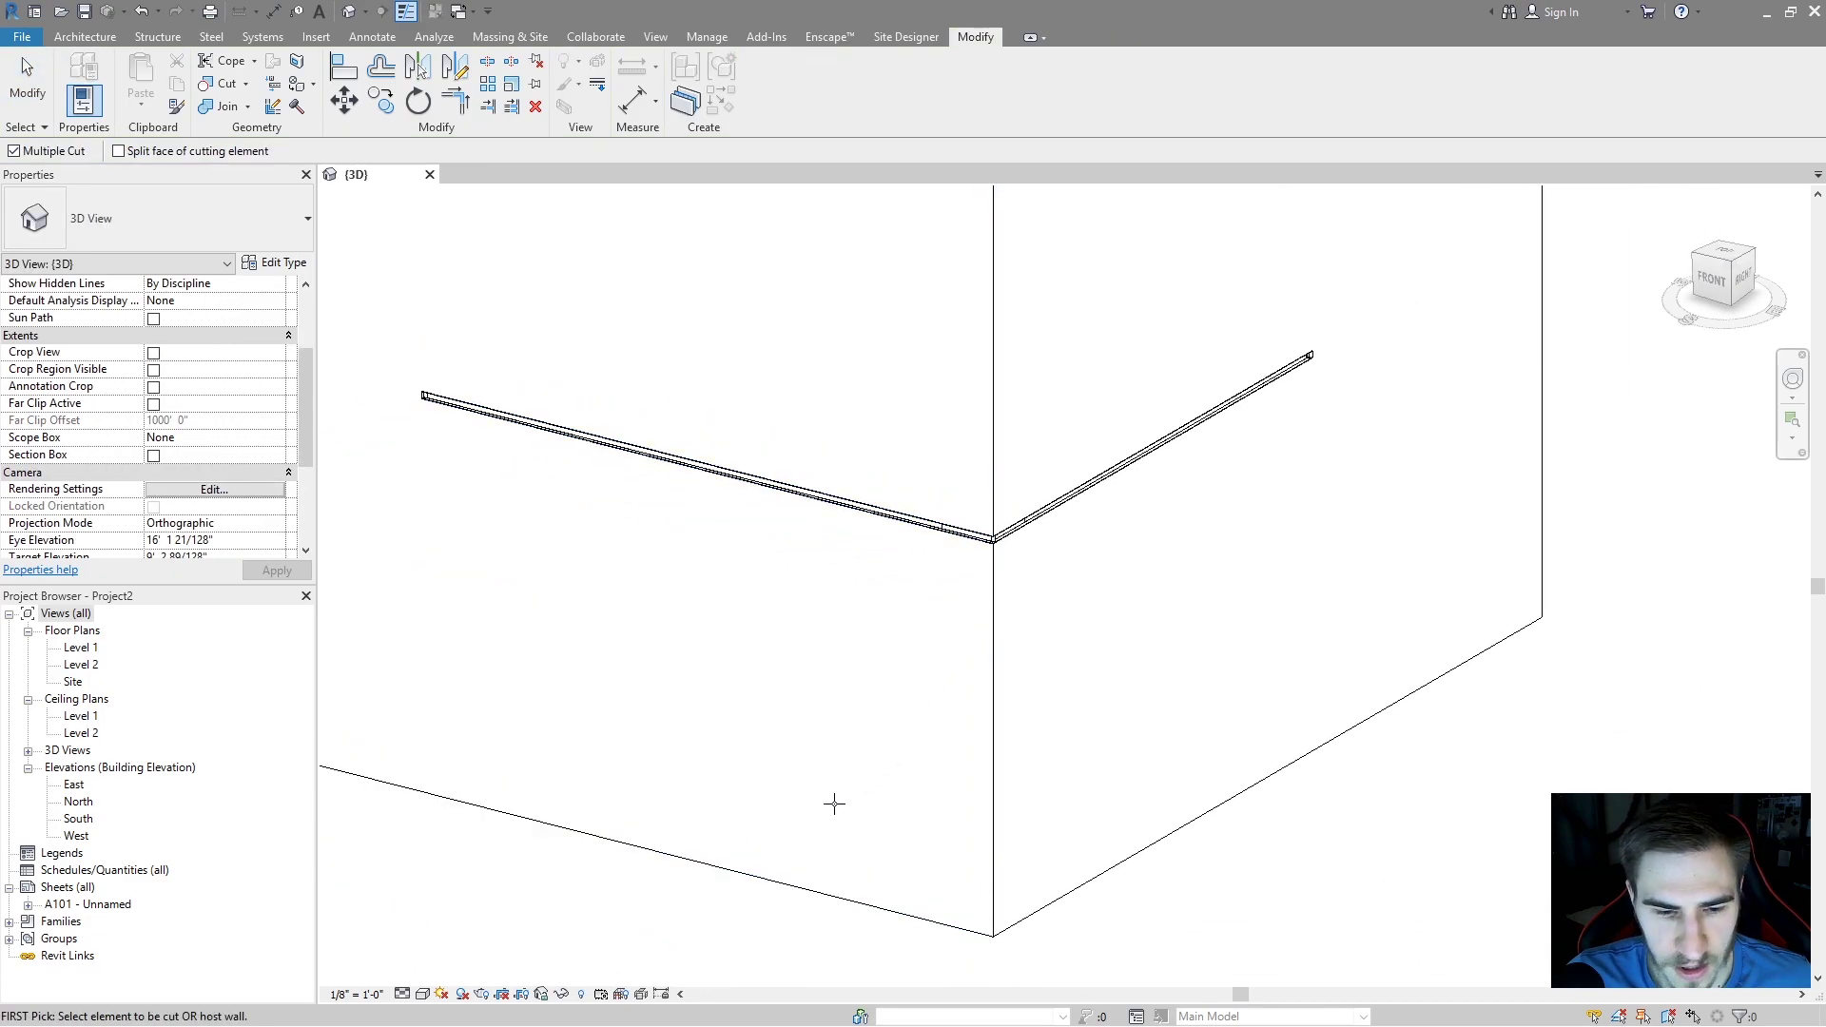
{"action": "left_click", "coordinate": [777, 872]}
{"action": "scroll", "coordinate": [769, 743], "scroll_direction": "down", "scroll_amount": 2}
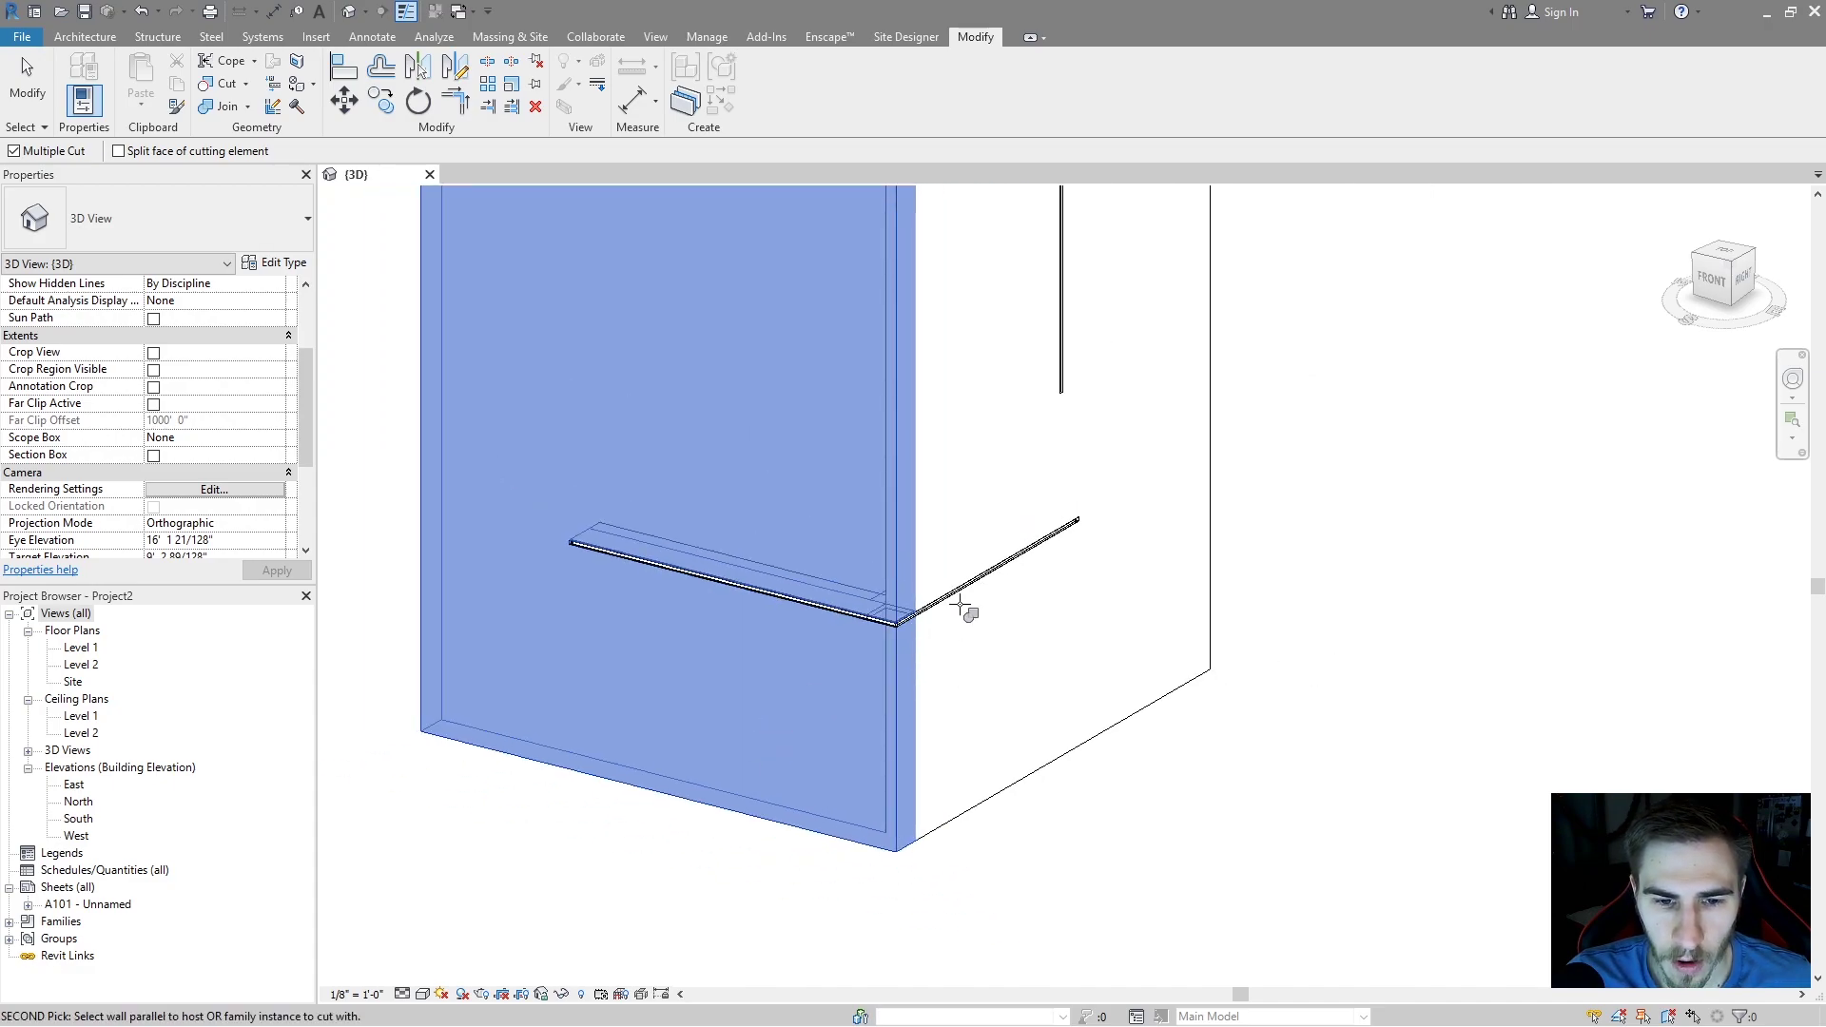
{"action": "middle_click_drag", "start_coordinate": [961, 606], "coordinate": [983, 663]}
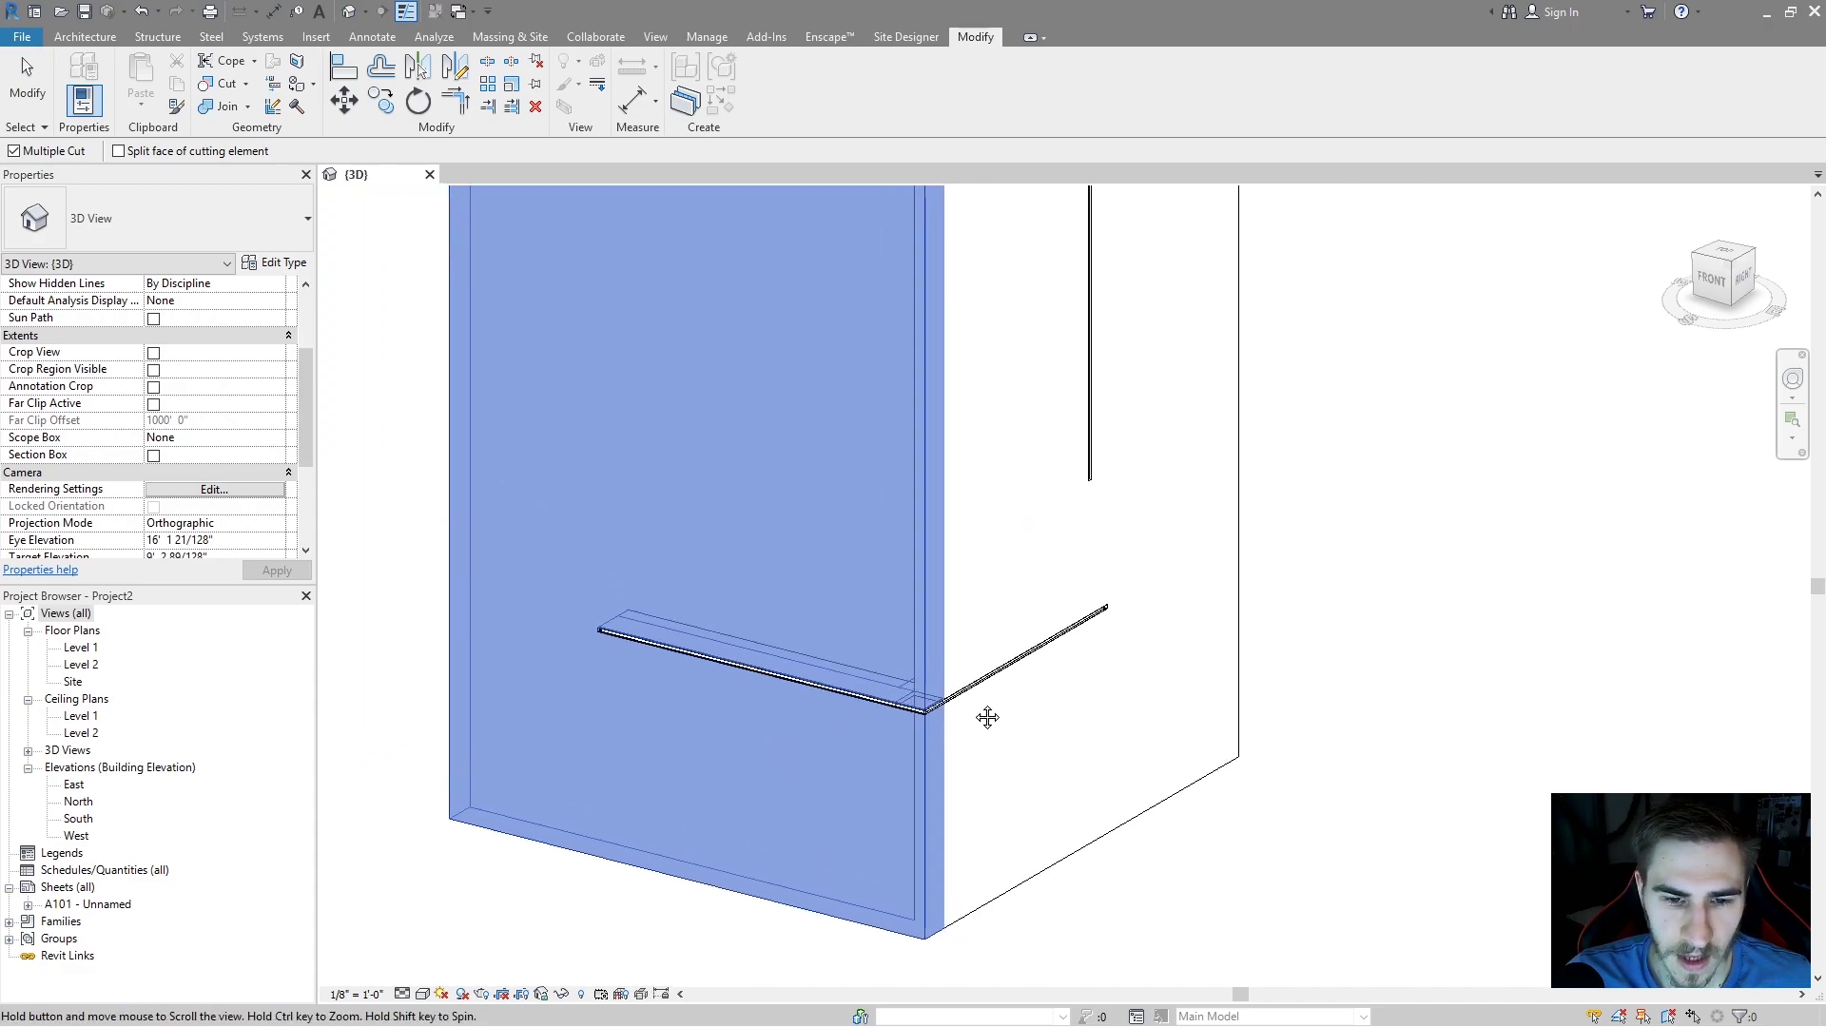
{"action": "left_click", "coordinate": [950, 738]}
{"action": "scroll", "coordinate": [903, 713], "scroll_direction": "up", "scroll_amount": 4}
{"action": "scroll", "coordinate": [968, 662], "scroll_direction": "down", "scroll_amount": 2}
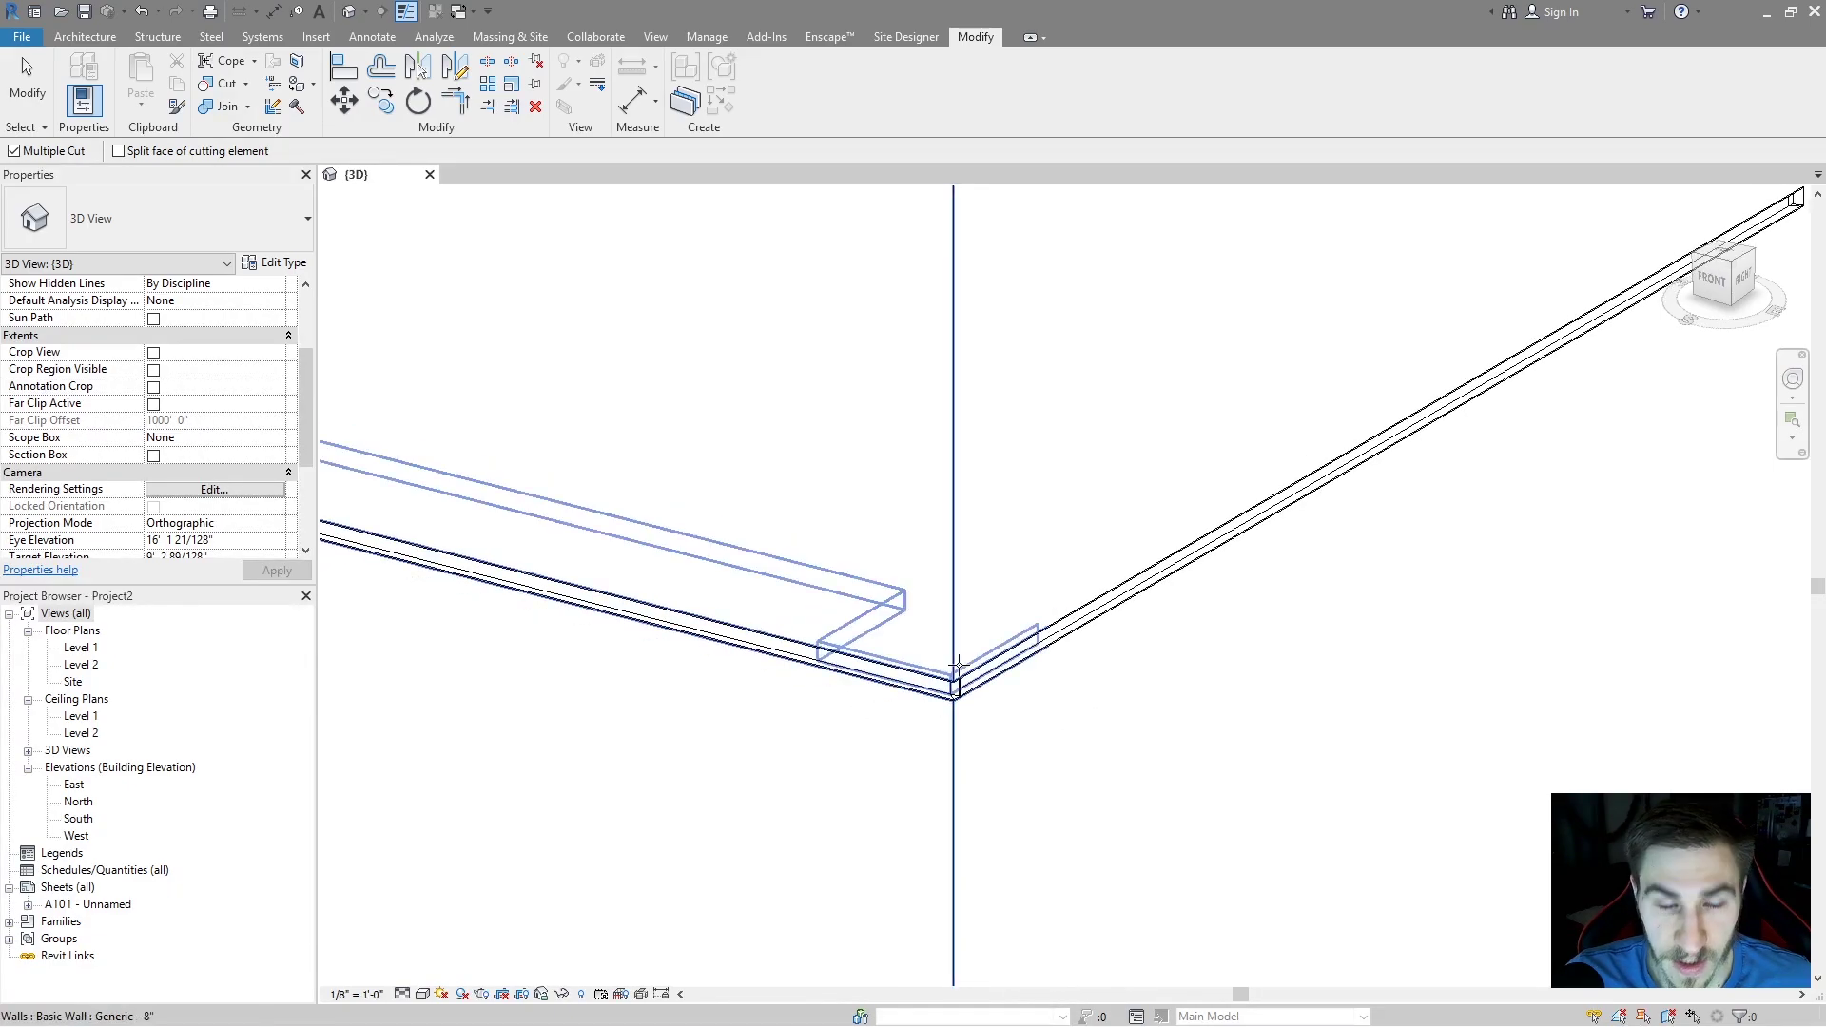
{"action": "scroll", "coordinate": [919, 662], "scroll_direction": "down", "scroll_amount": 2}
{"action": "key", "text": "Escape"}
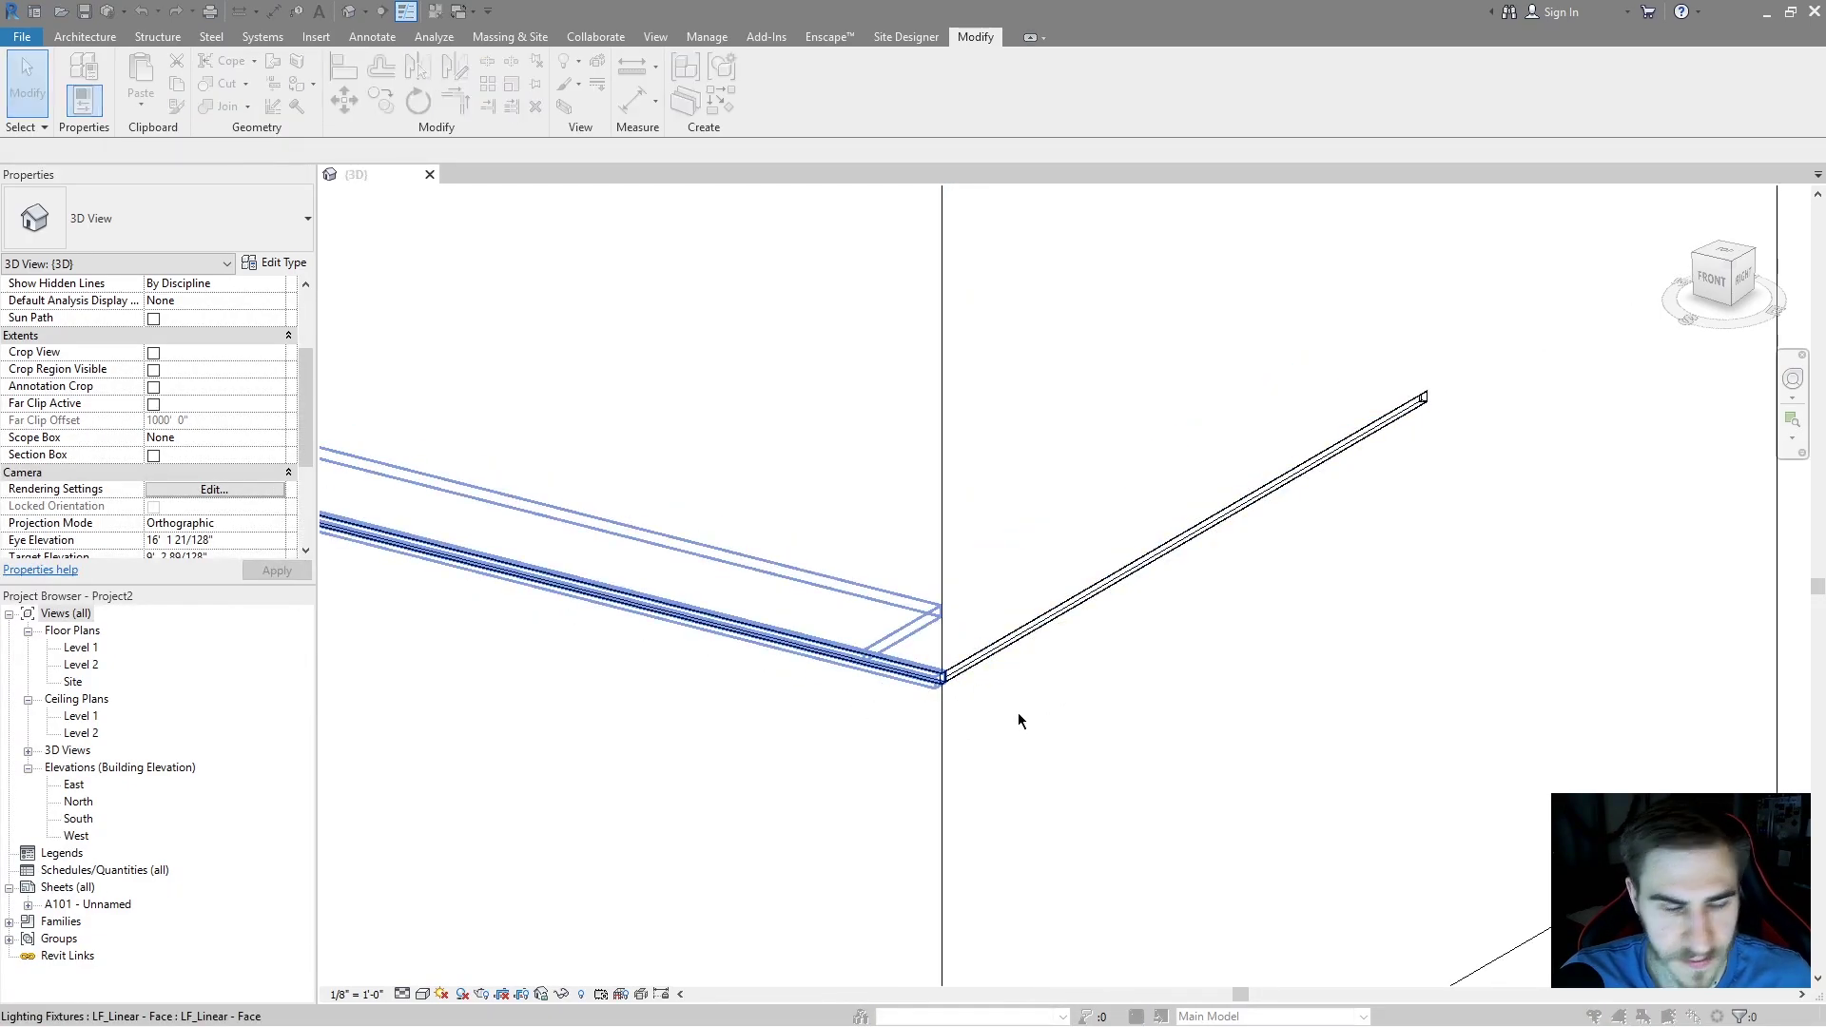
{"action": "scroll", "coordinate": [980, 742], "scroll_direction": "up", "scroll_amount": 2}
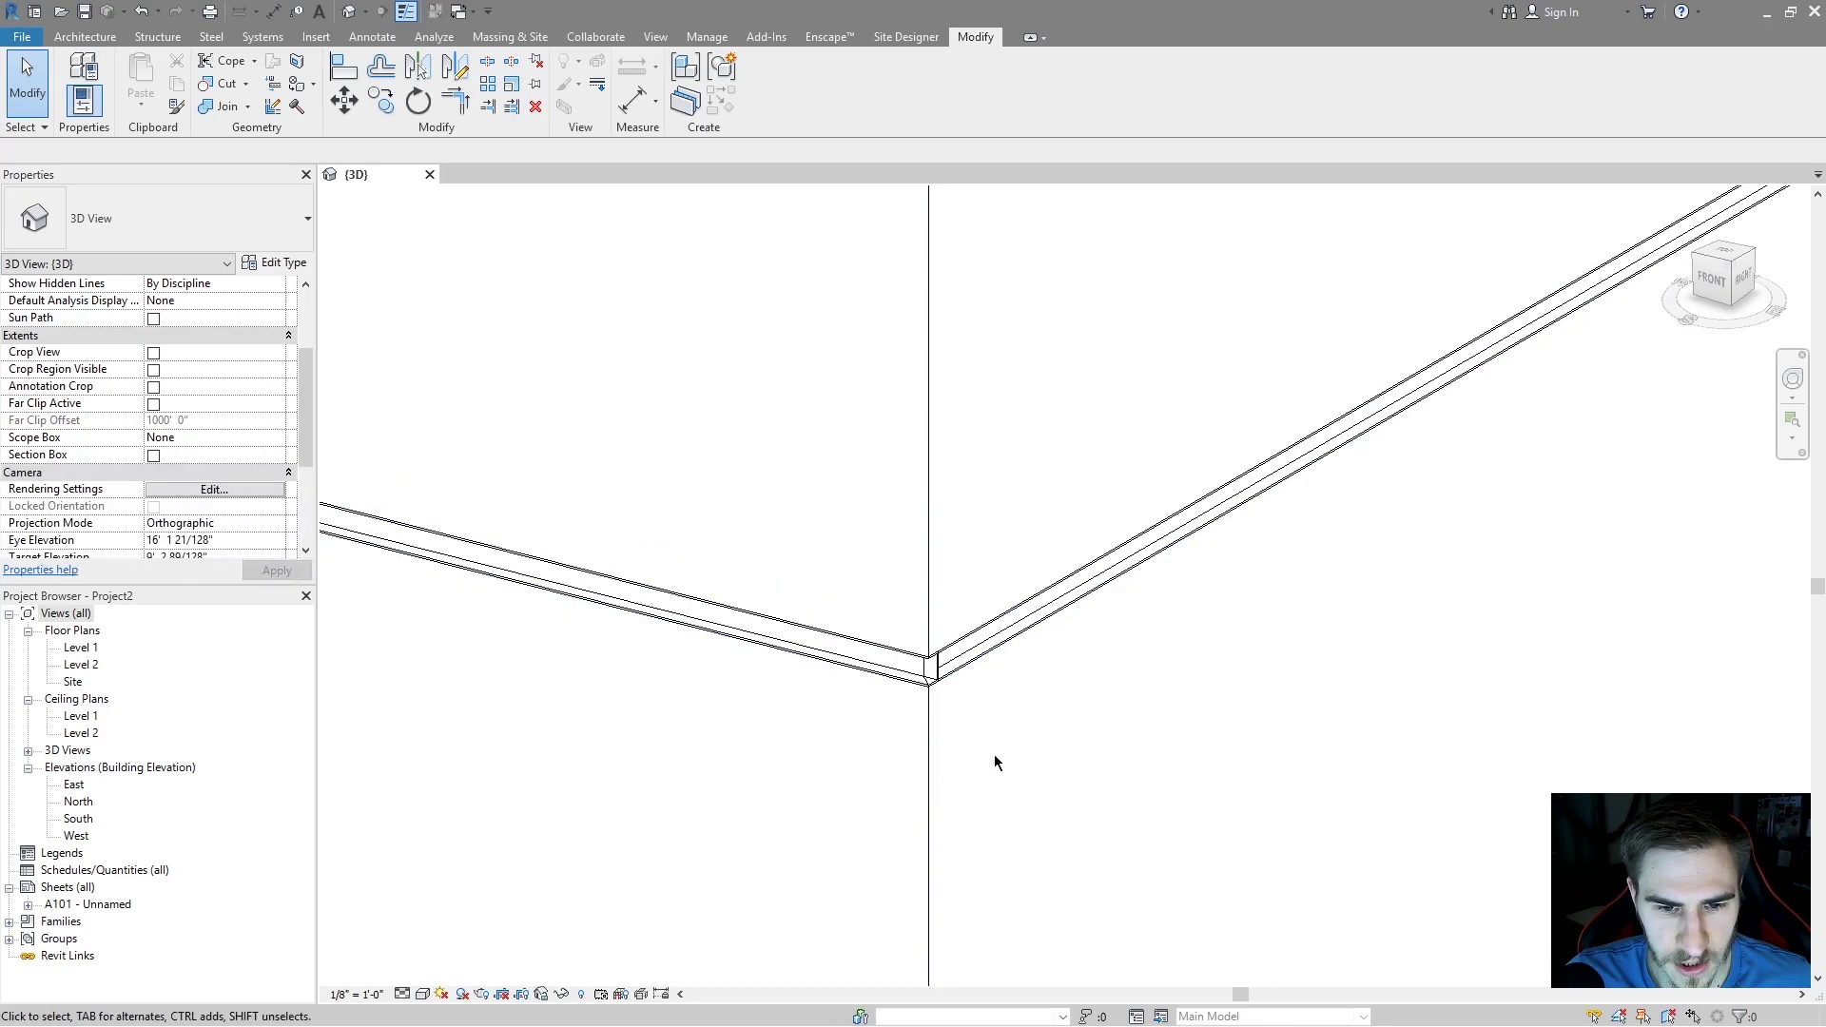
- Turn on Corner_Right for the fixture on the left wall
{"action": "left_click", "coordinate": [925, 640]}
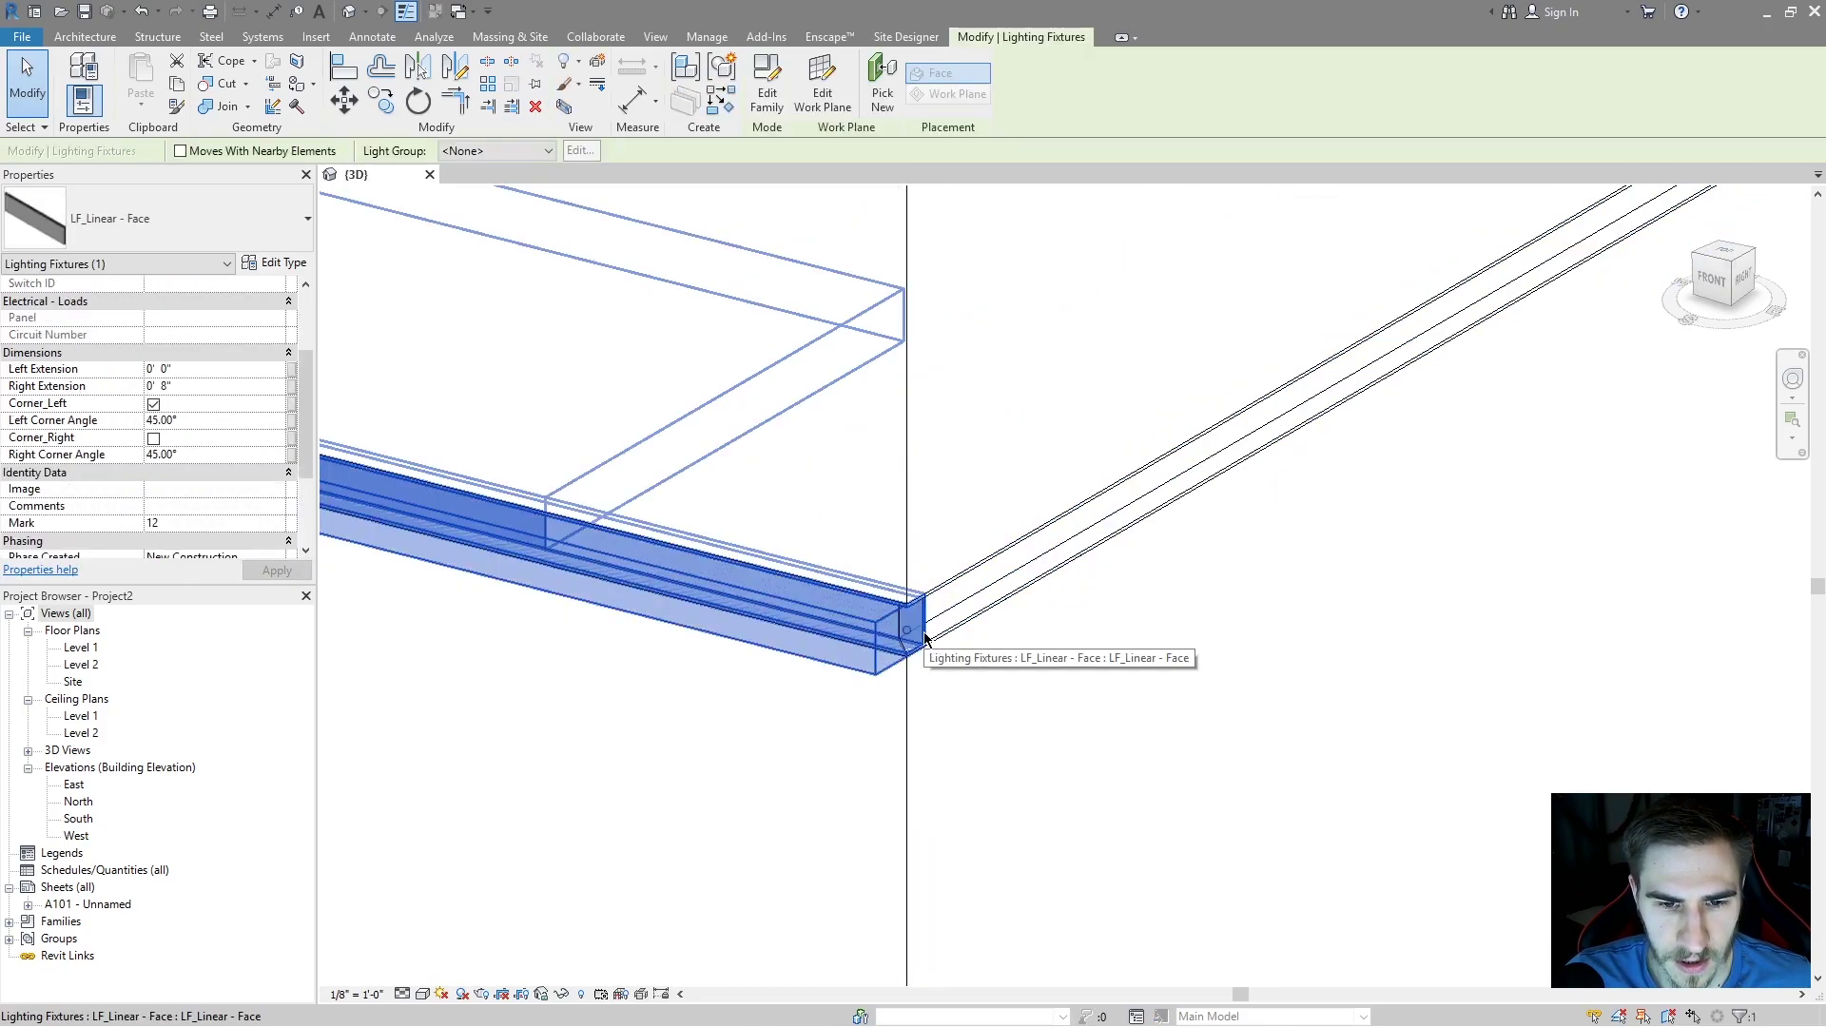
{"action": "left_click", "coordinate": [153, 438]}
{"action": "left_click", "coordinate": [1215, 549]}
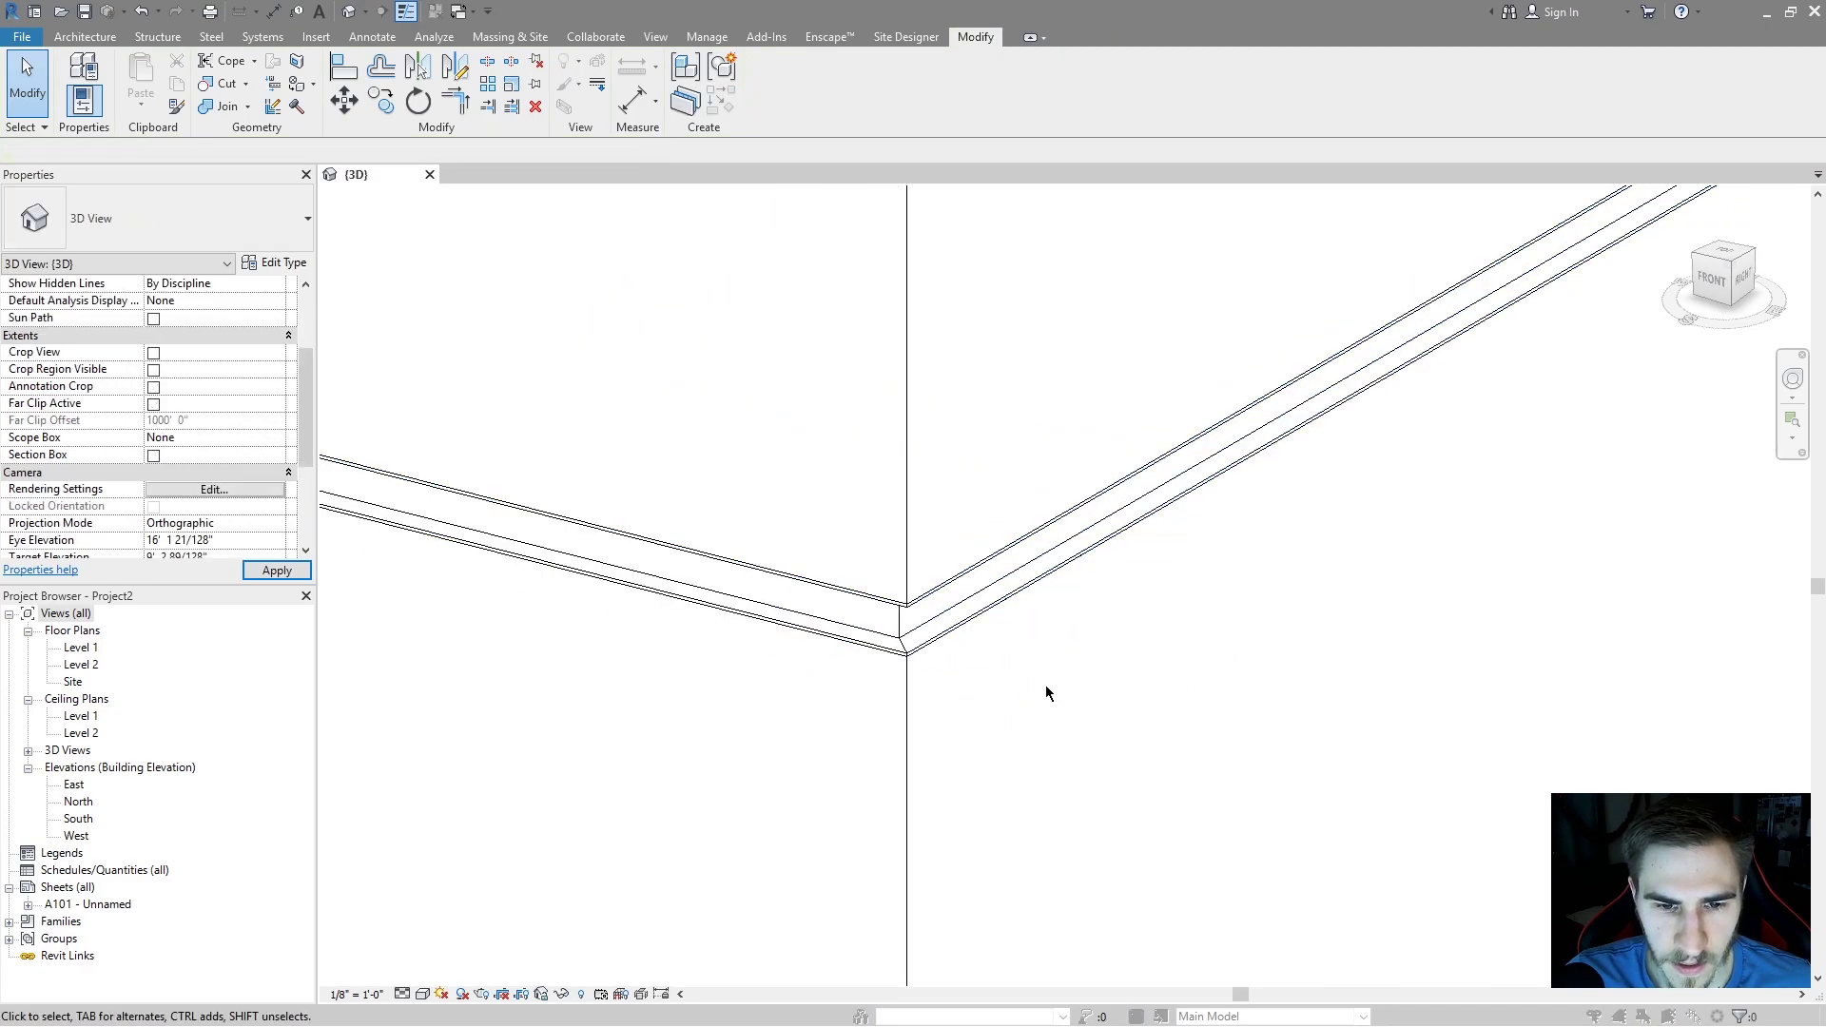
- Orbit in close to the mitered corner and bring up the Visual Style choices
{"action": "left_click", "coordinate": [940, 631]}
{"action": "middle_click_drag", "start_coordinate": [1106, 737], "coordinate": [1104, 687], "text": "shift"}
{"action": "left_click", "coordinate": [1104, 686]}
{"action": "scroll", "coordinate": [929, 620], "scroll_direction": "up", "scroll_amount": 3}
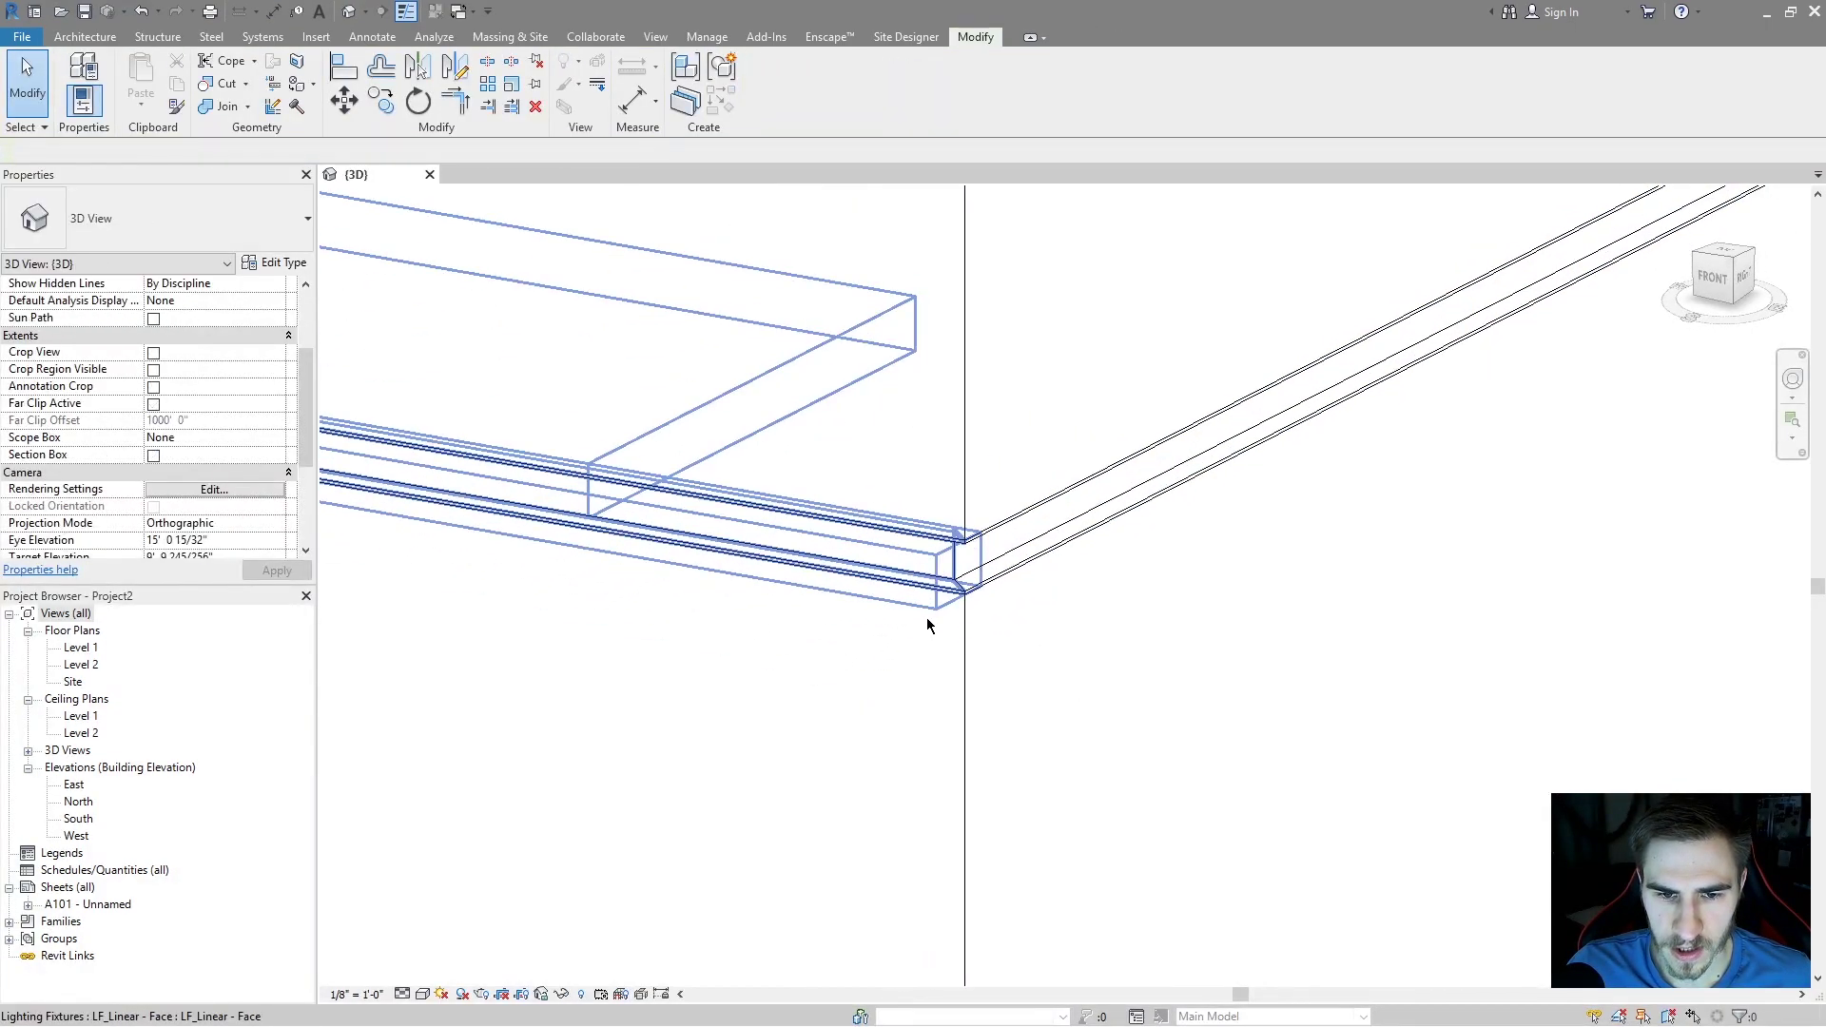
{"action": "left_click", "coordinate": [428, 994]}
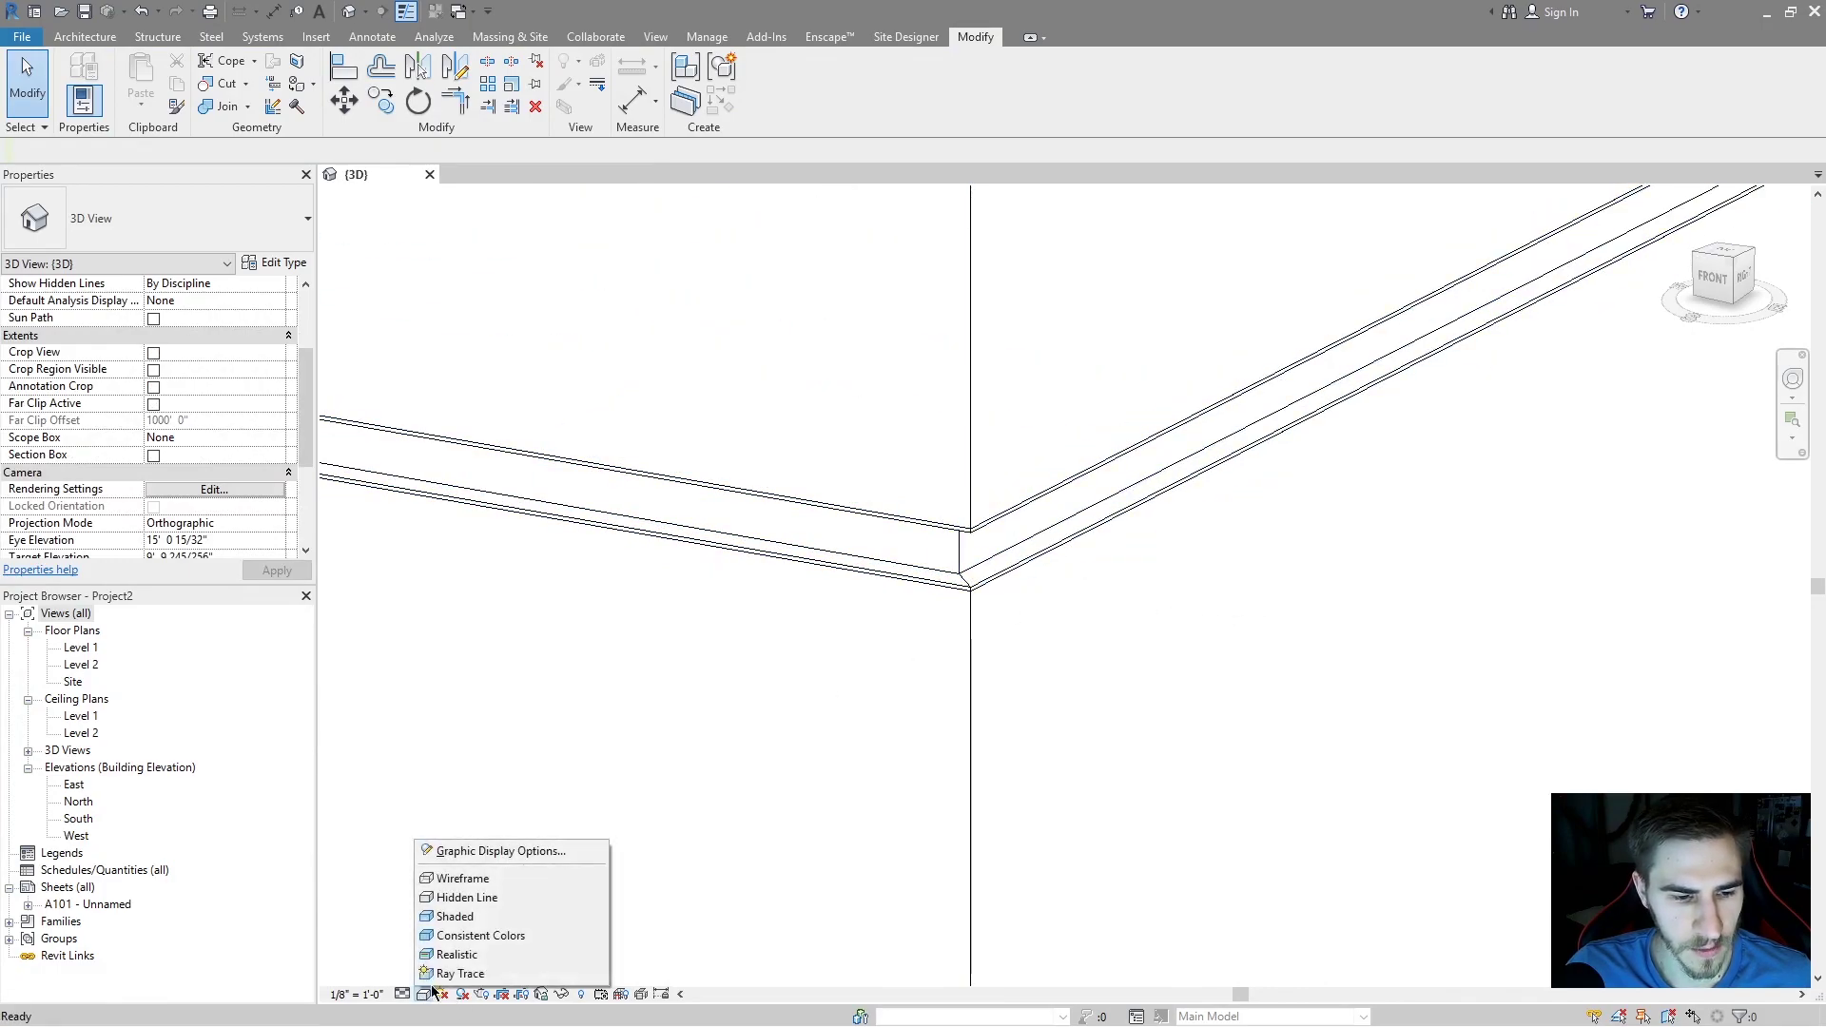
- Turn on shadows in Graphic Display Options and apply them to the 3D view
{"action": "left_click", "coordinate": [476, 851]}
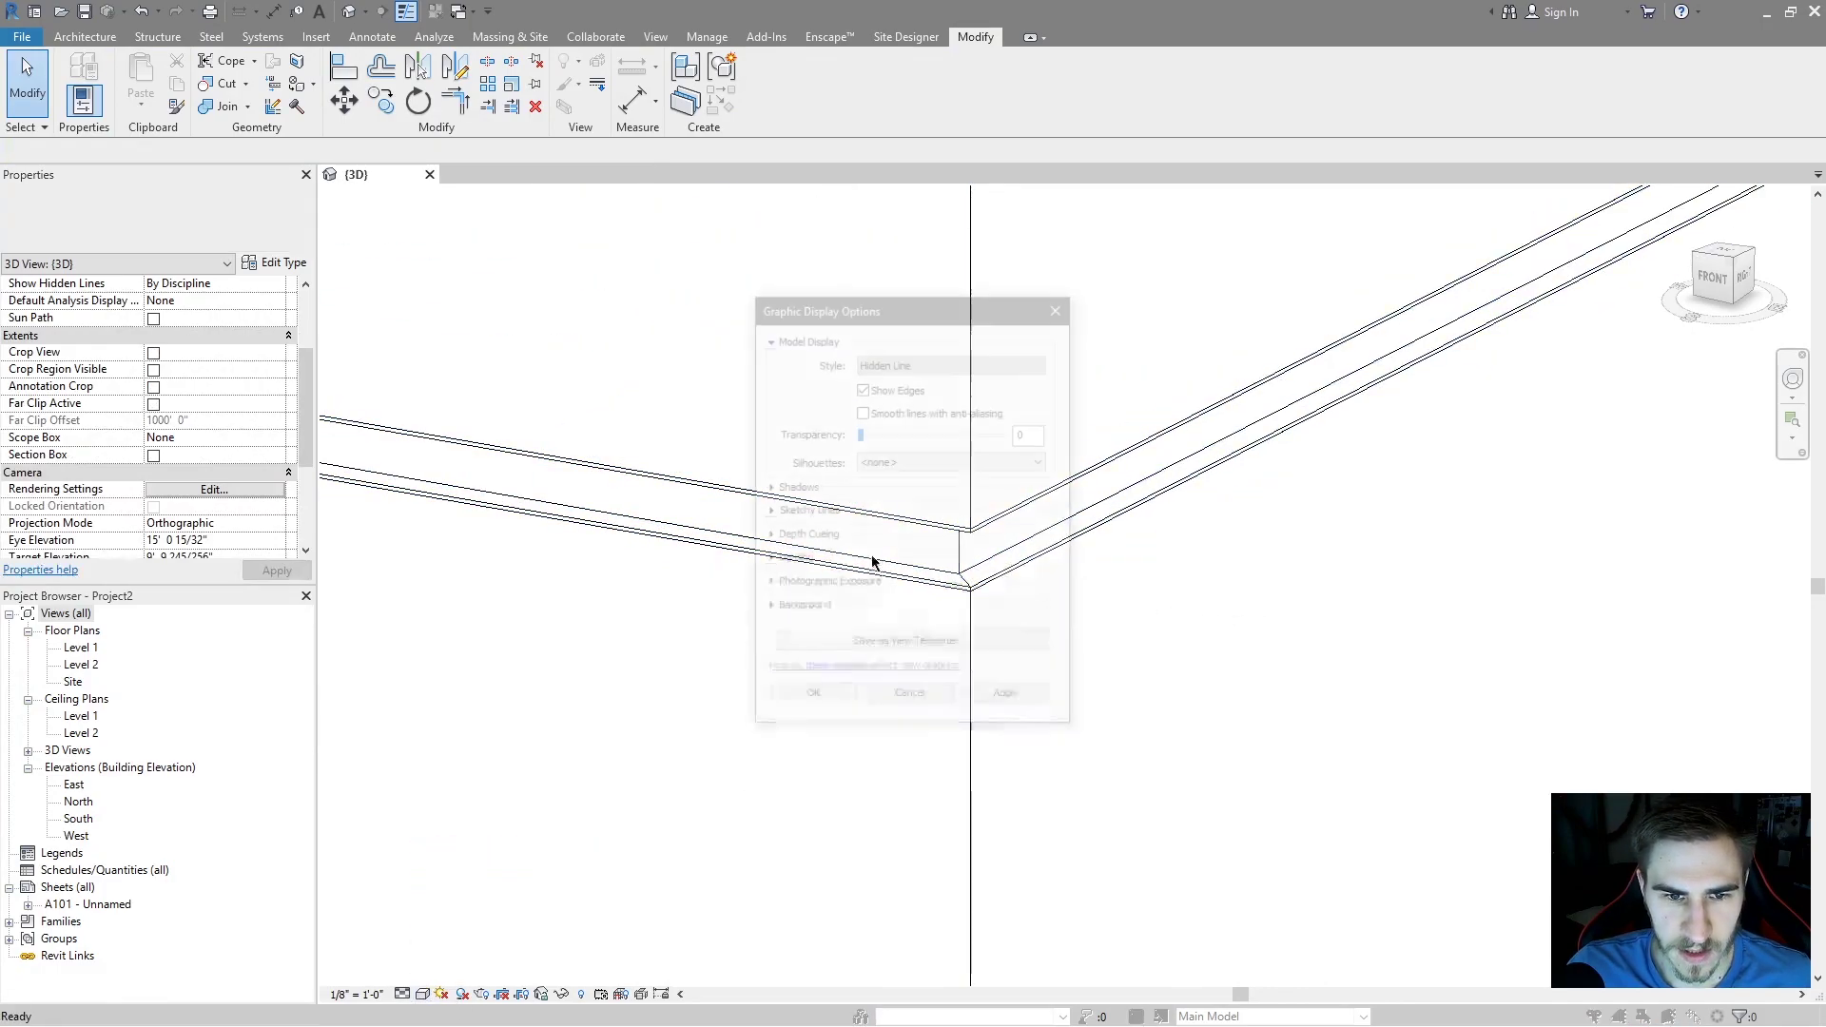
{"action": "left_click", "coordinate": [769, 489]}
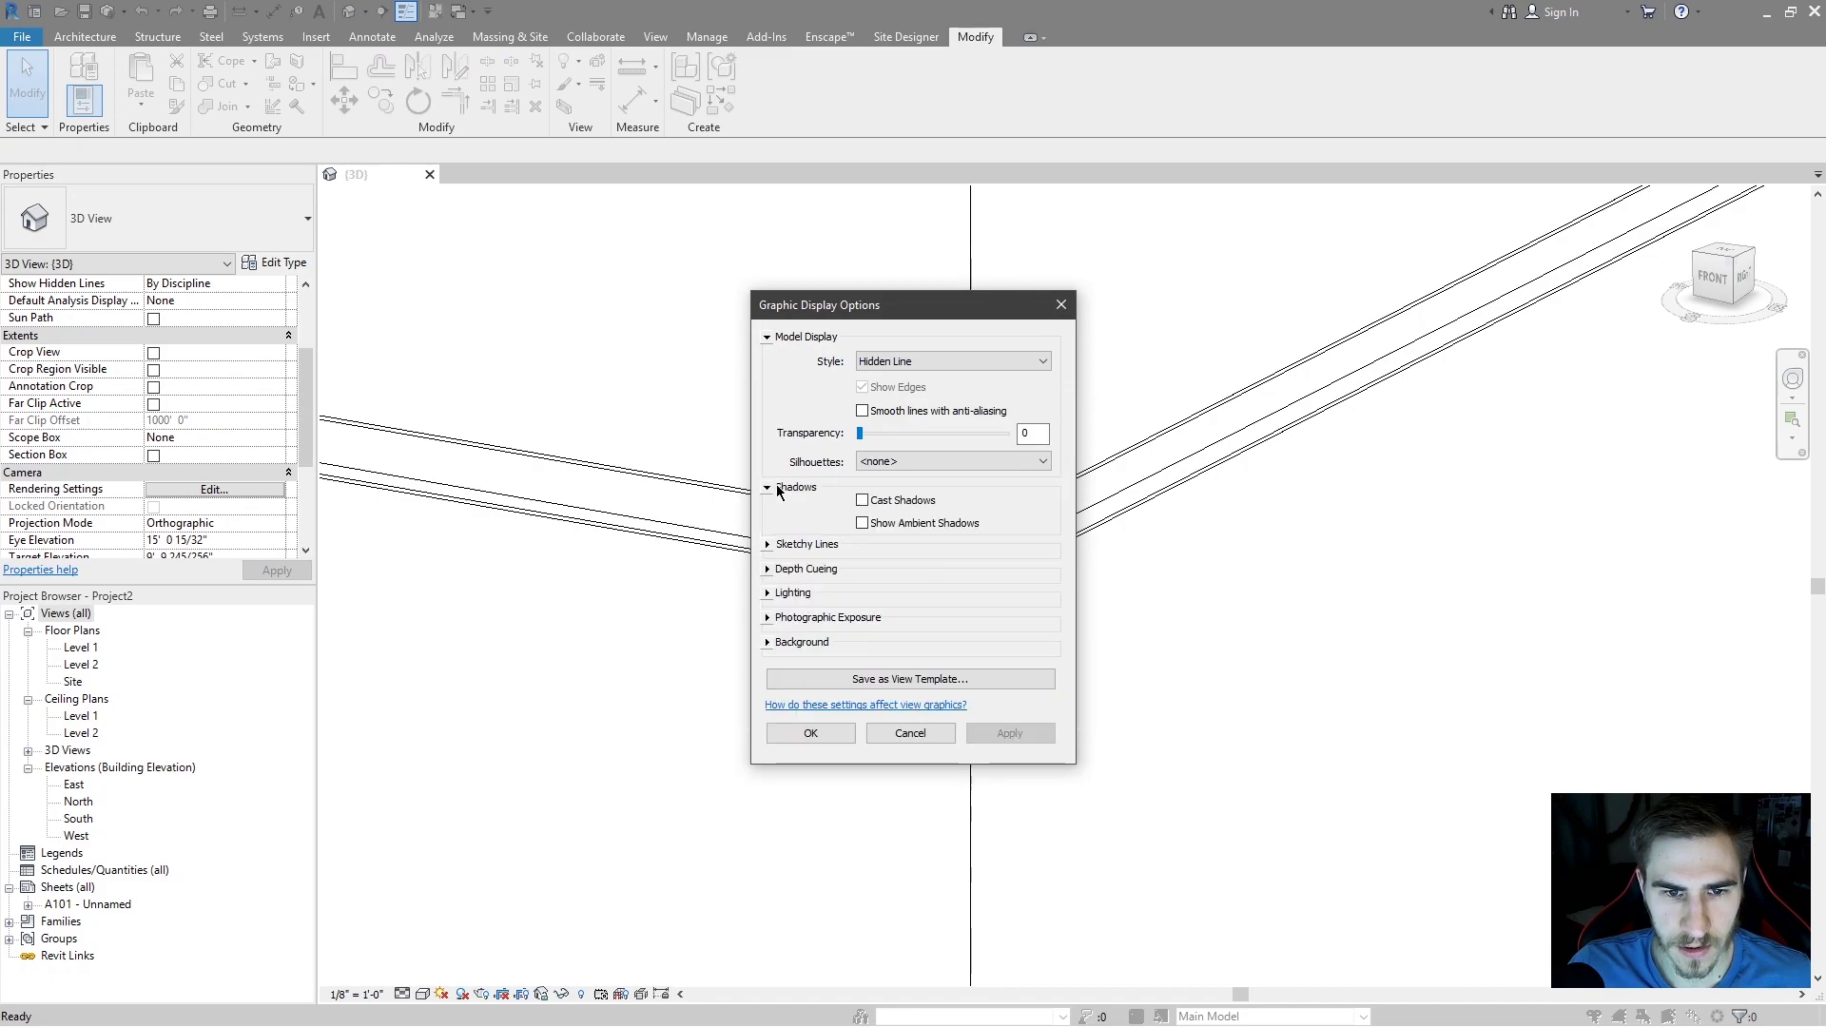
{"action": "key", "text": "Return"}
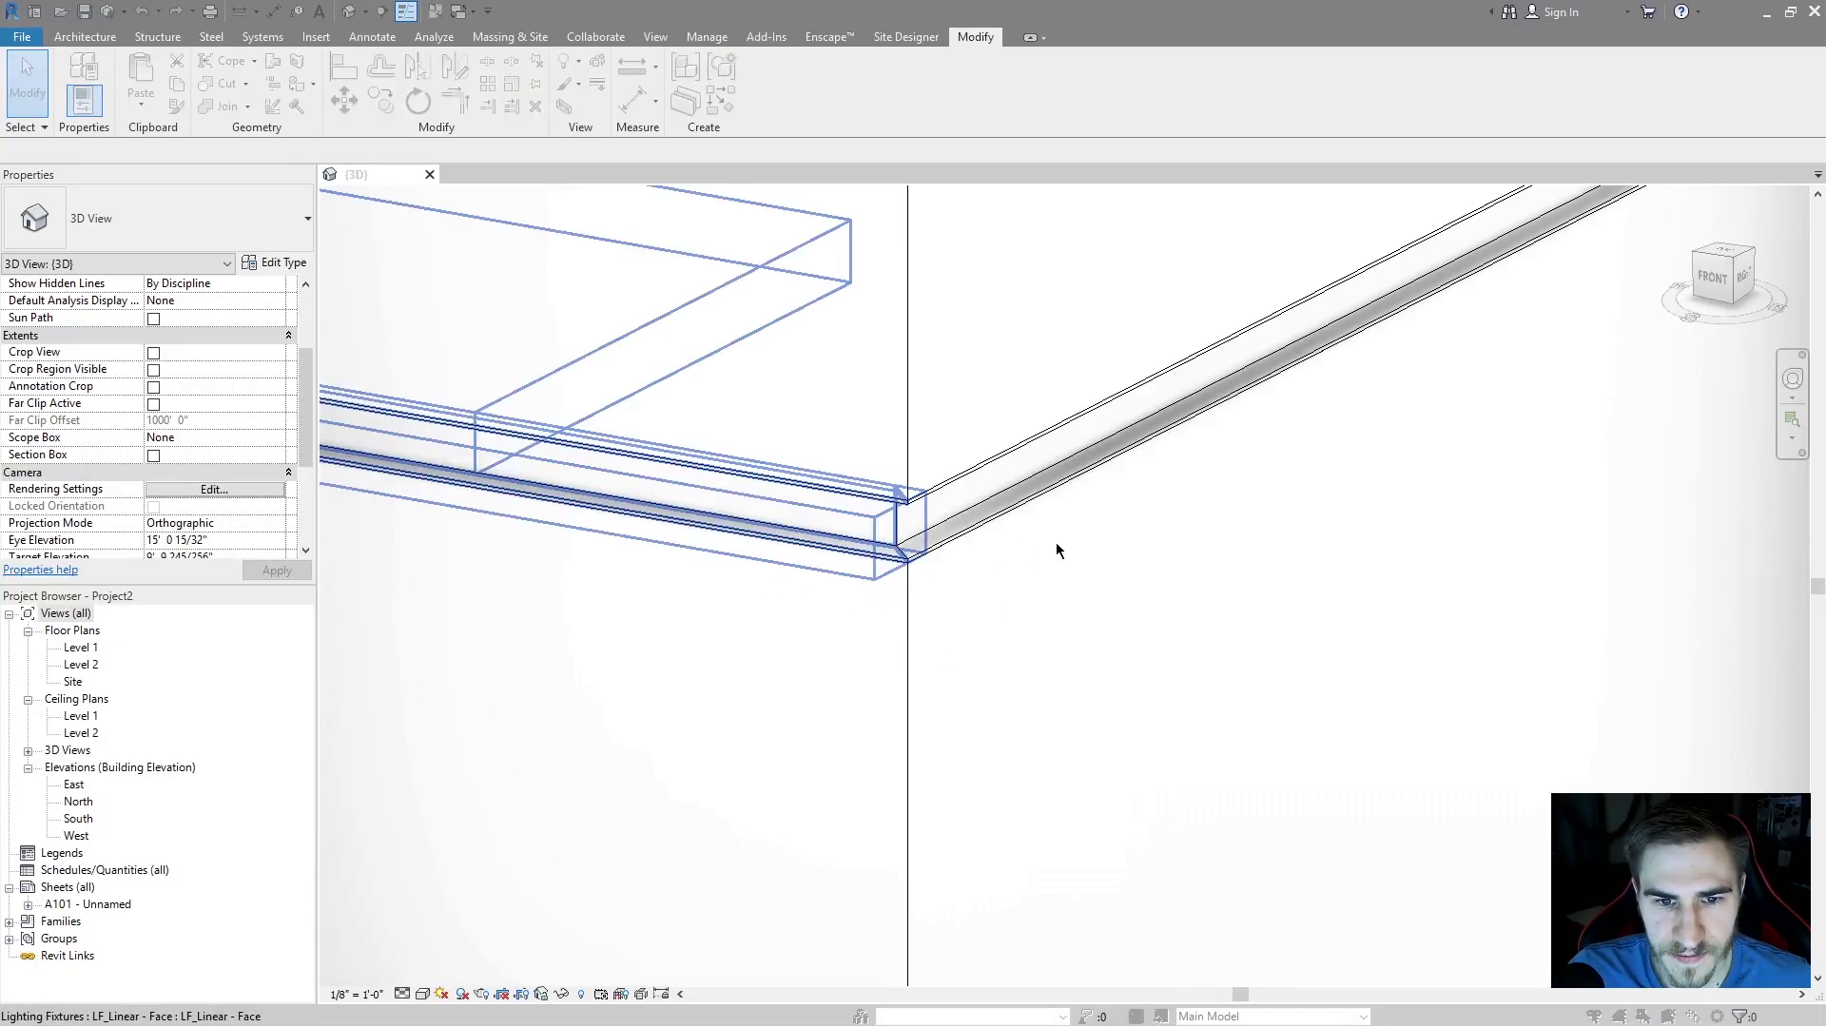
{"action": "scroll", "coordinate": [1056, 462], "scroll_direction": "down", "scroll_amount": 3}
{"action": "scroll", "coordinate": [1141, 511], "scroll_direction": "down", "scroll_amount": 3}
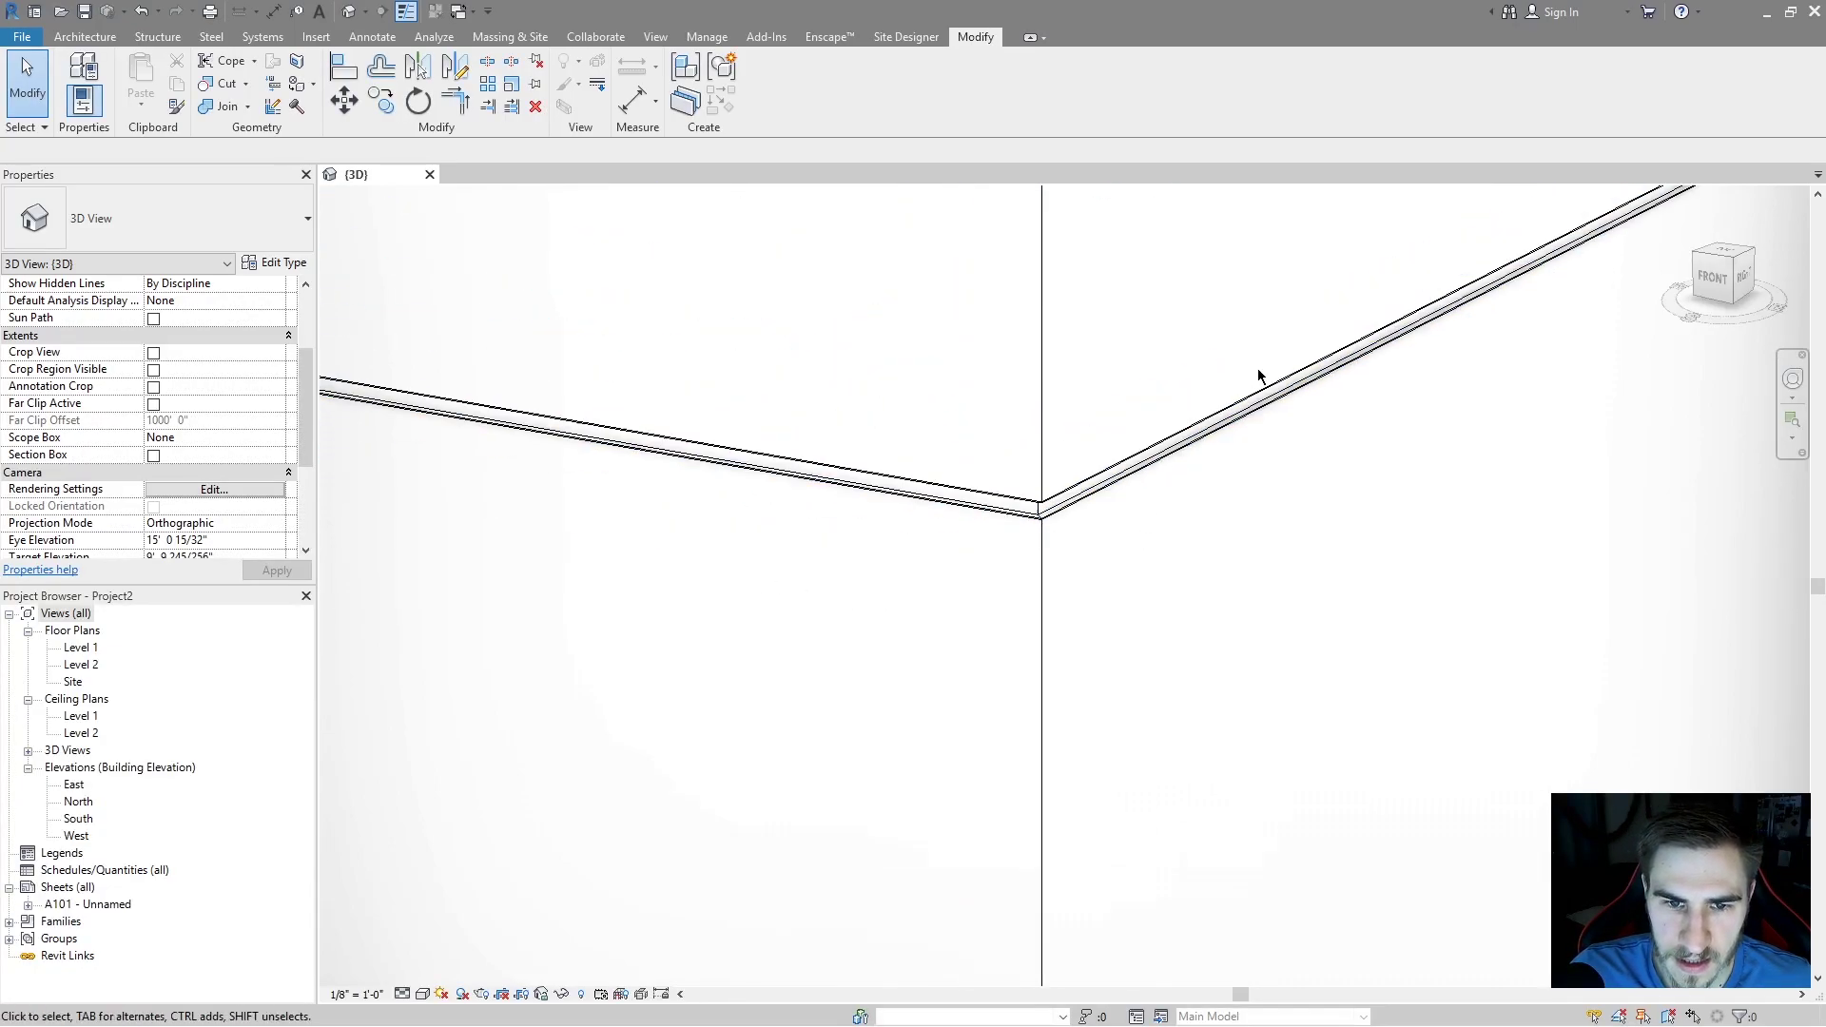
- Orbit toward the corner and select the right-hand wall fixture to review its 45° corner angles
{"action": "scroll", "coordinate": [742, 654], "scroll_direction": "down", "scroll_amount": 3}
{"action": "middle_click_drag", "start_coordinate": [1022, 571], "coordinate": [726, 652]}
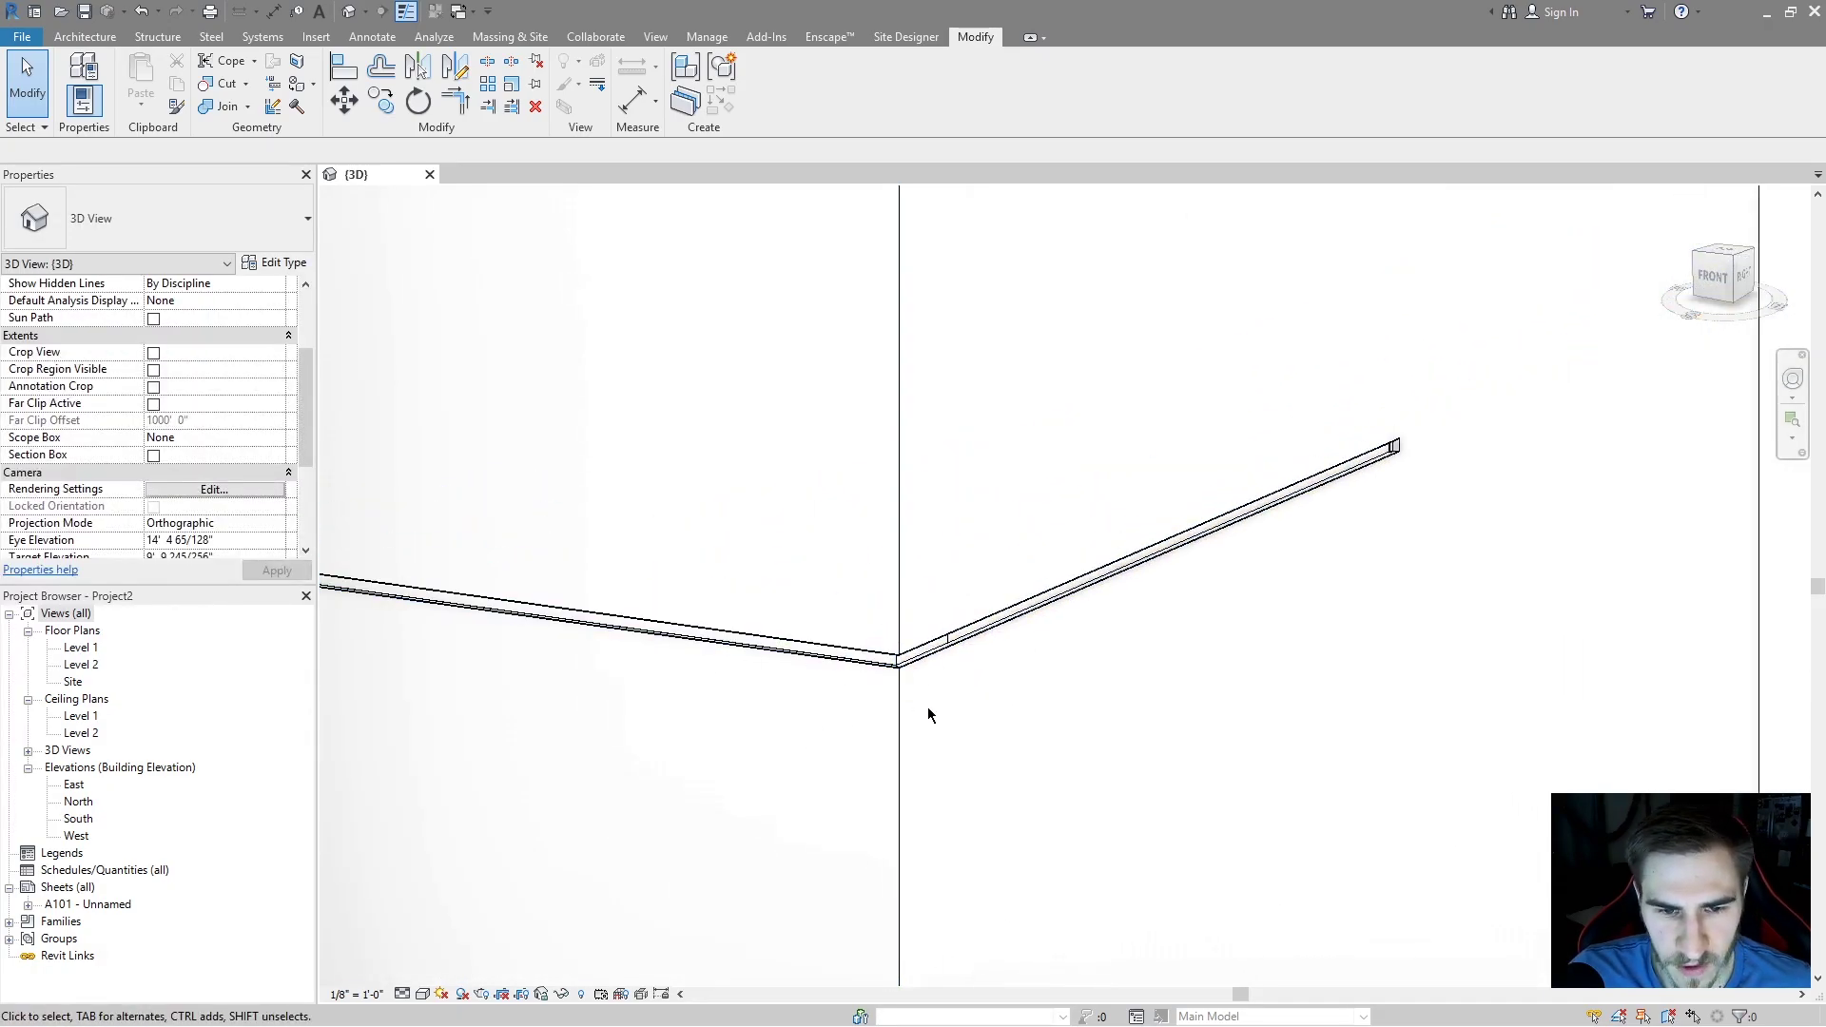
{"action": "middle_click_drag", "start_coordinate": [928, 708], "coordinate": [996, 658], "text": "shift"}
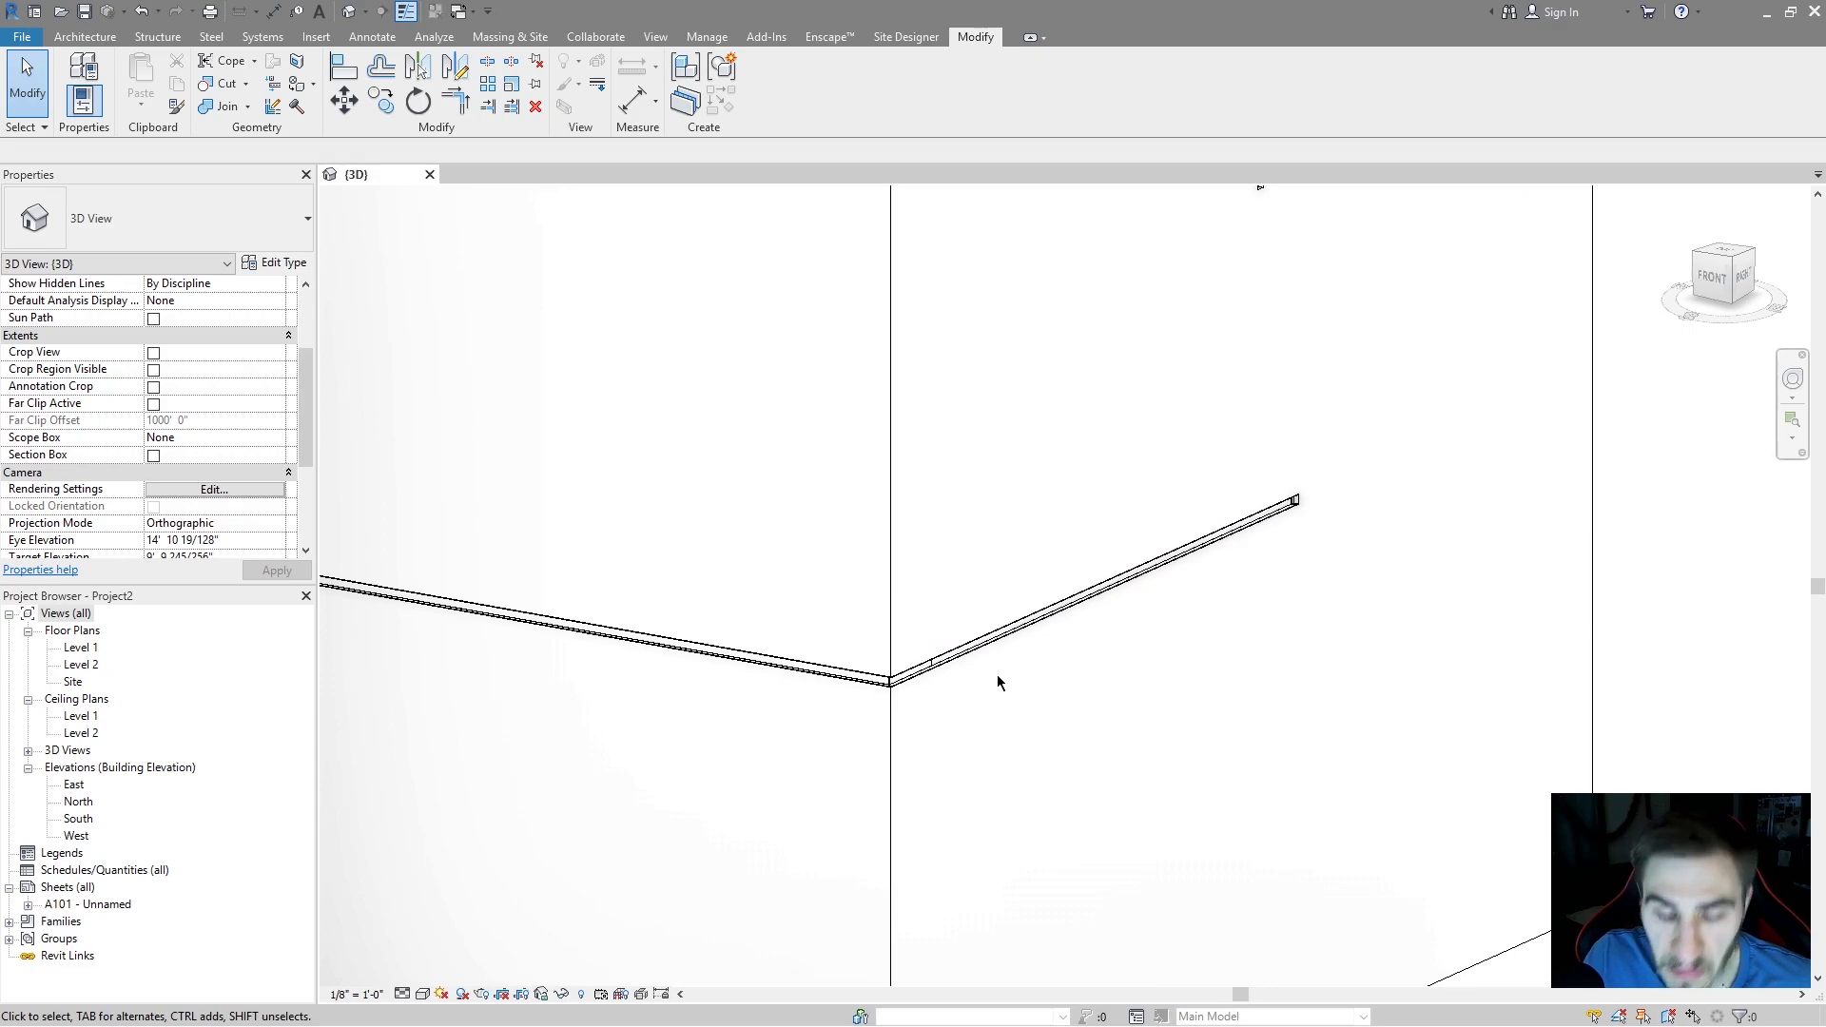
{"action": "scroll", "coordinate": [996, 682], "scroll_direction": "up", "scroll_amount": 2}
{"action": "left_click", "coordinate": [927, 691]}
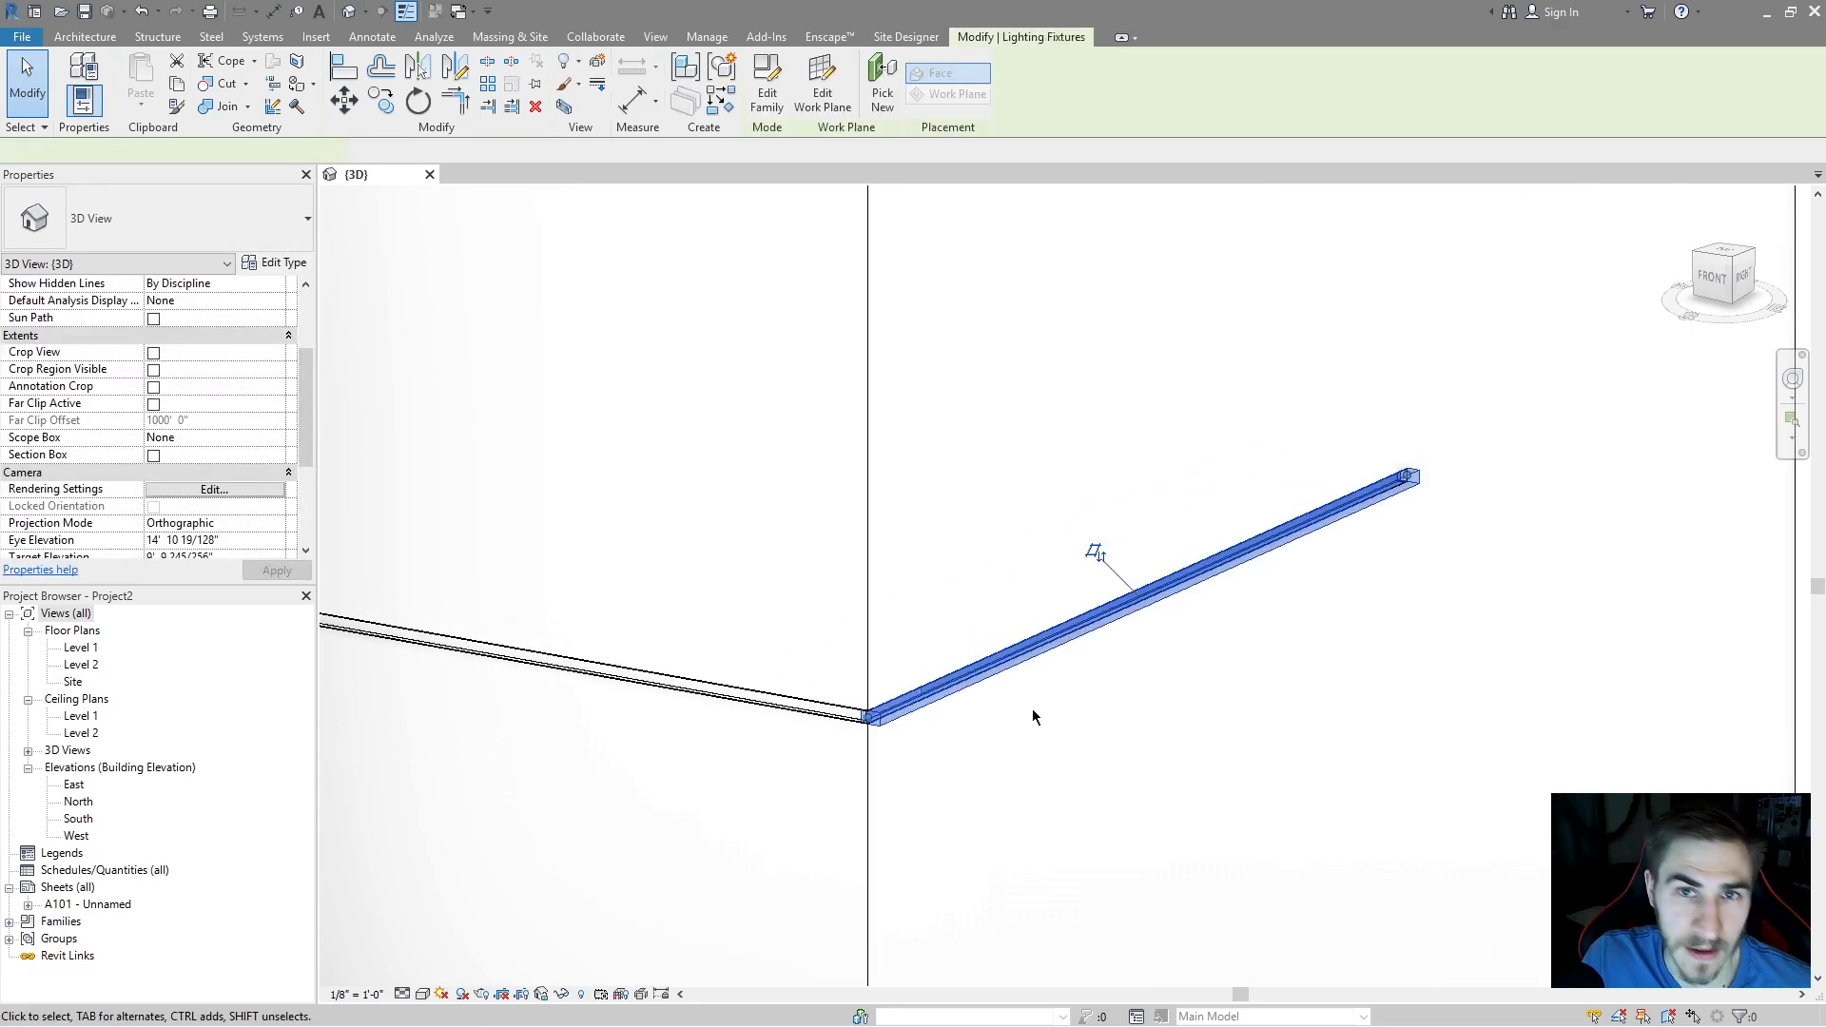
{"action": "scroll", "coordinate": [137, 500], "scroll_direction": "up", "scroll_amount": 1}
{"action": "scroll", "coordinate": [135, 497], "scroll_direction": "down", "scroll_amount": 2}
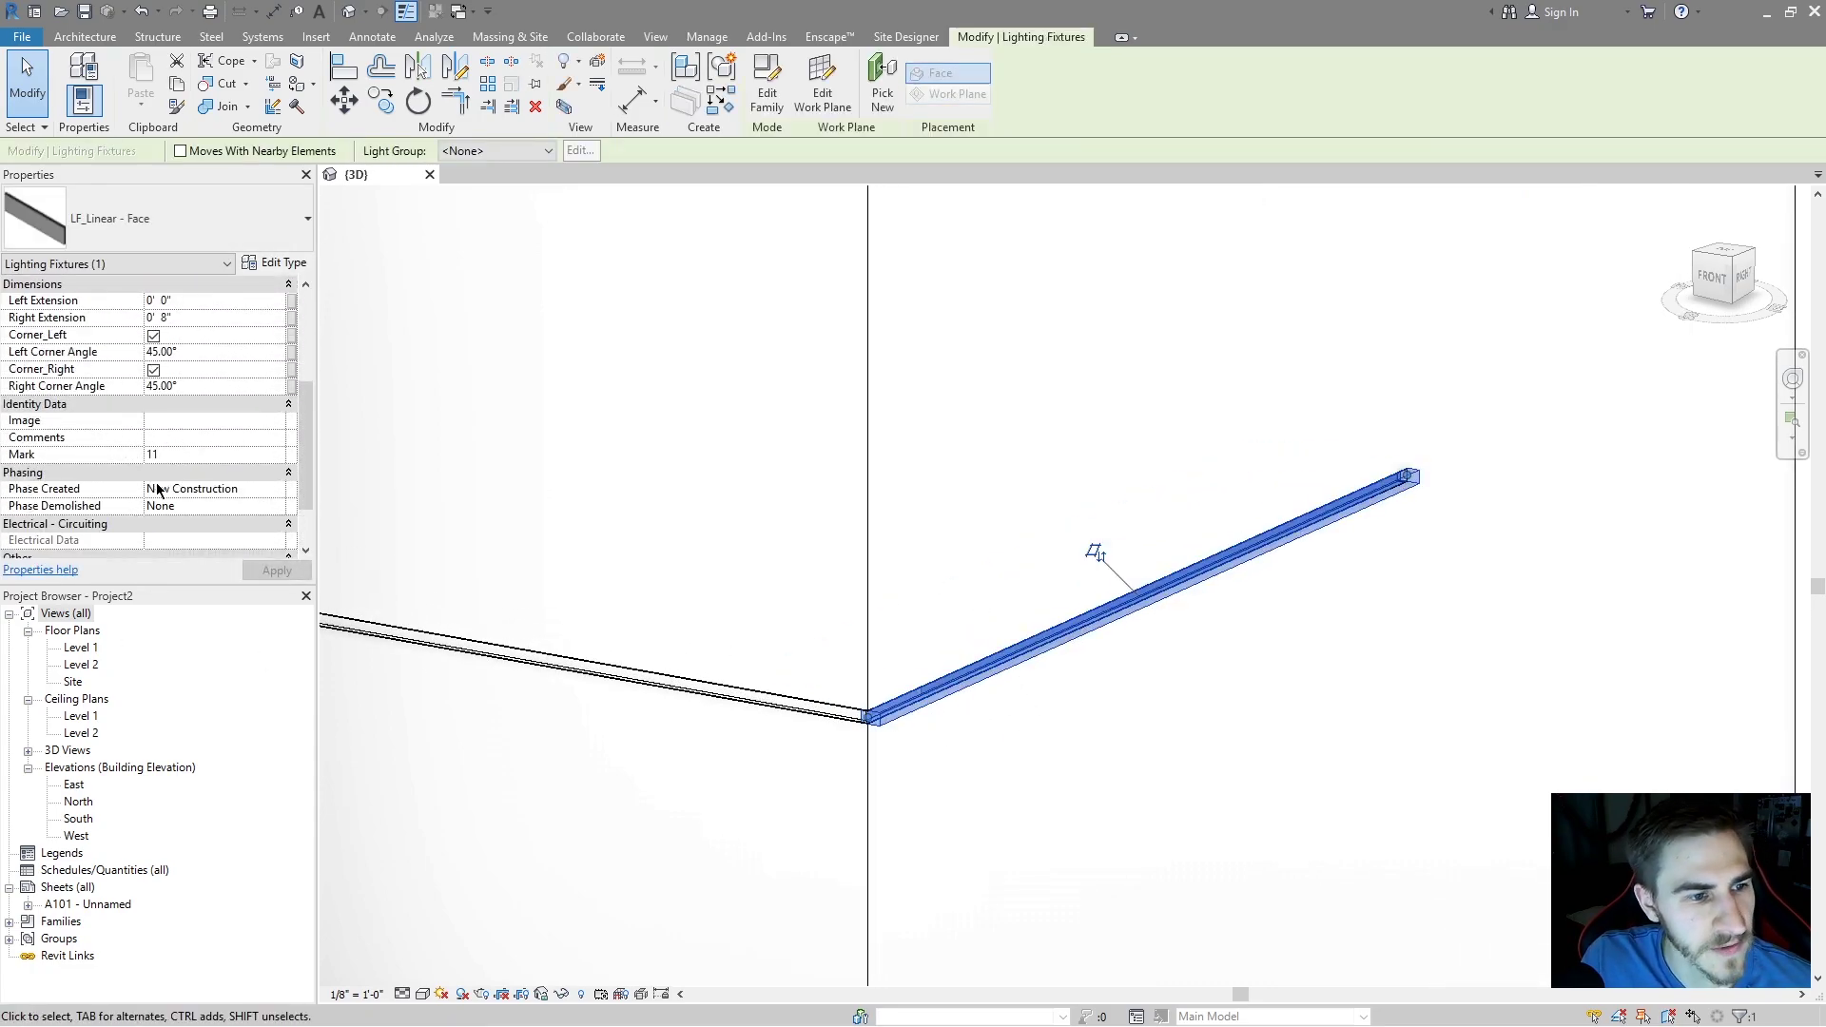
{"action": "scroll", "coordinate": [160, 490], "scroll_direction": "up", "scroll_amount": 2}
{"action": "scroll", "coordinate": [1042, 625], "scroll_direction": "down", "scroll_amount": 2}
{"action": "middle_click_drag", "start_coordinate": [1189, 588], "coordinate": [1065, 587]}
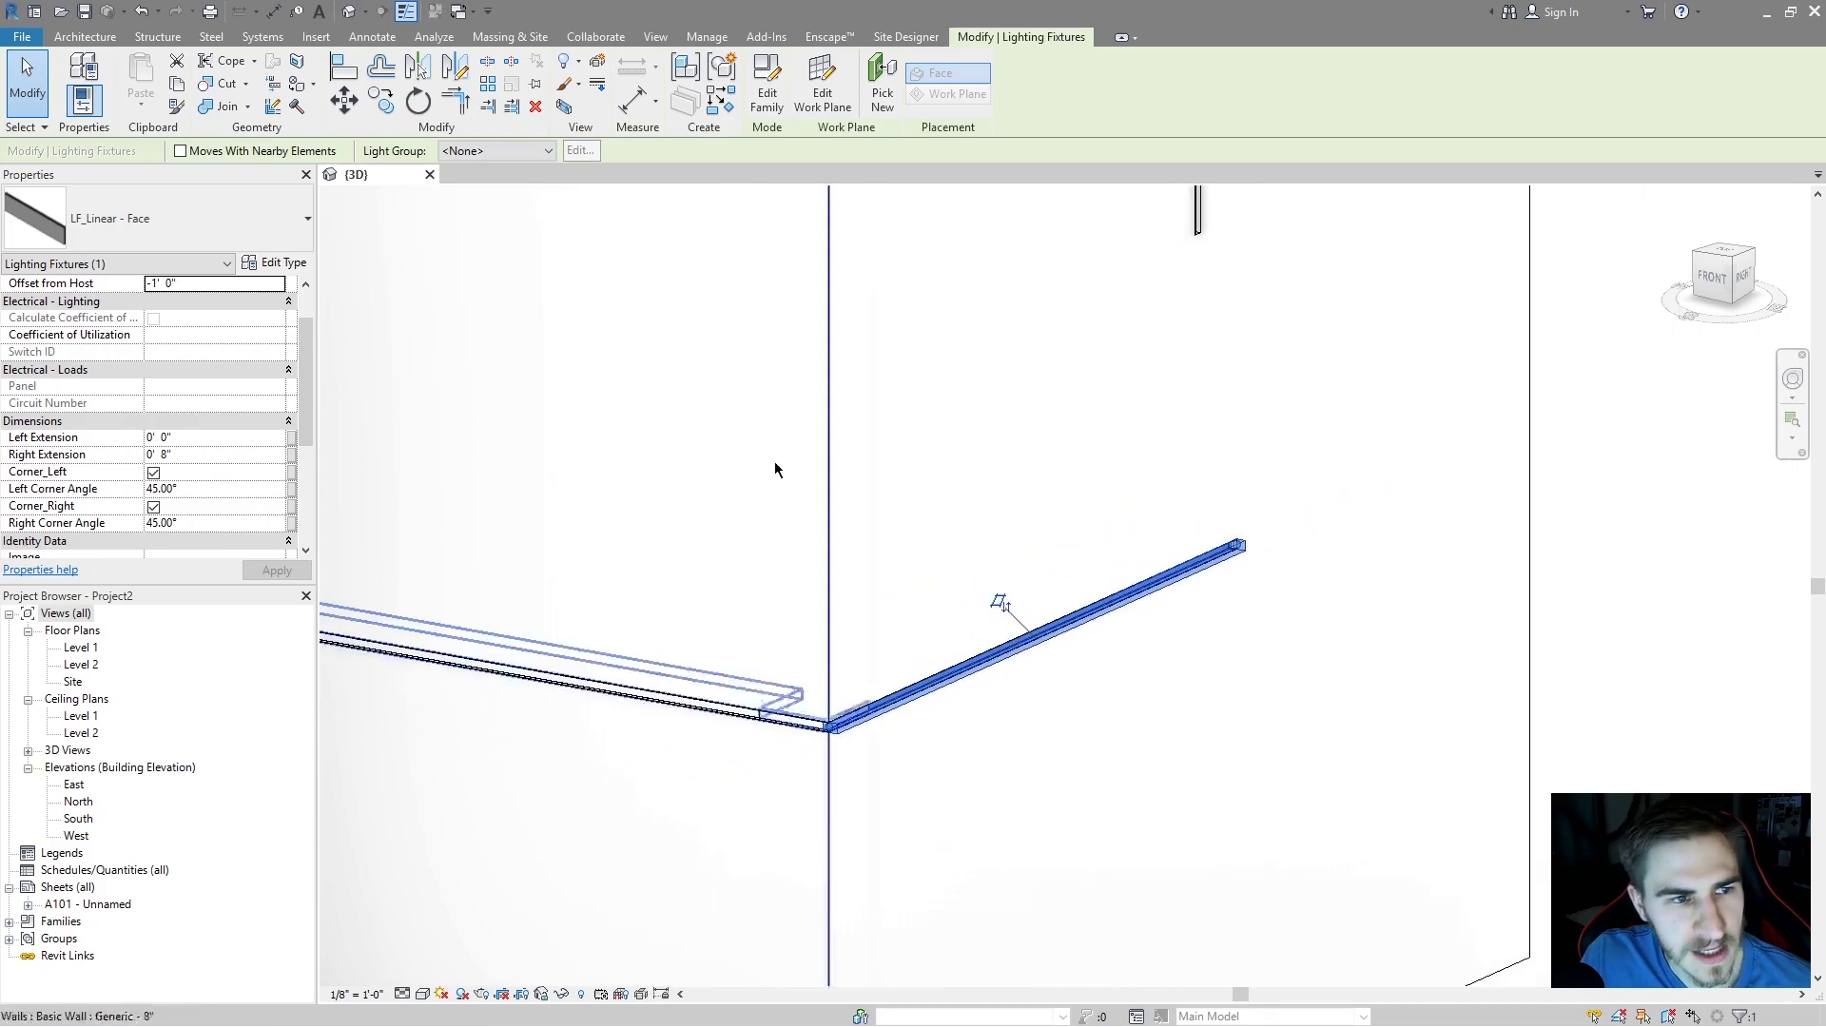
{"action": "middle_click_drag", "start_coordinate": [862, 555], "coordinate": [893, 685]}
{"action": "scroll", "coordinate": [926, 683], "scroll_direction": "down", "scroll_amount": 3}
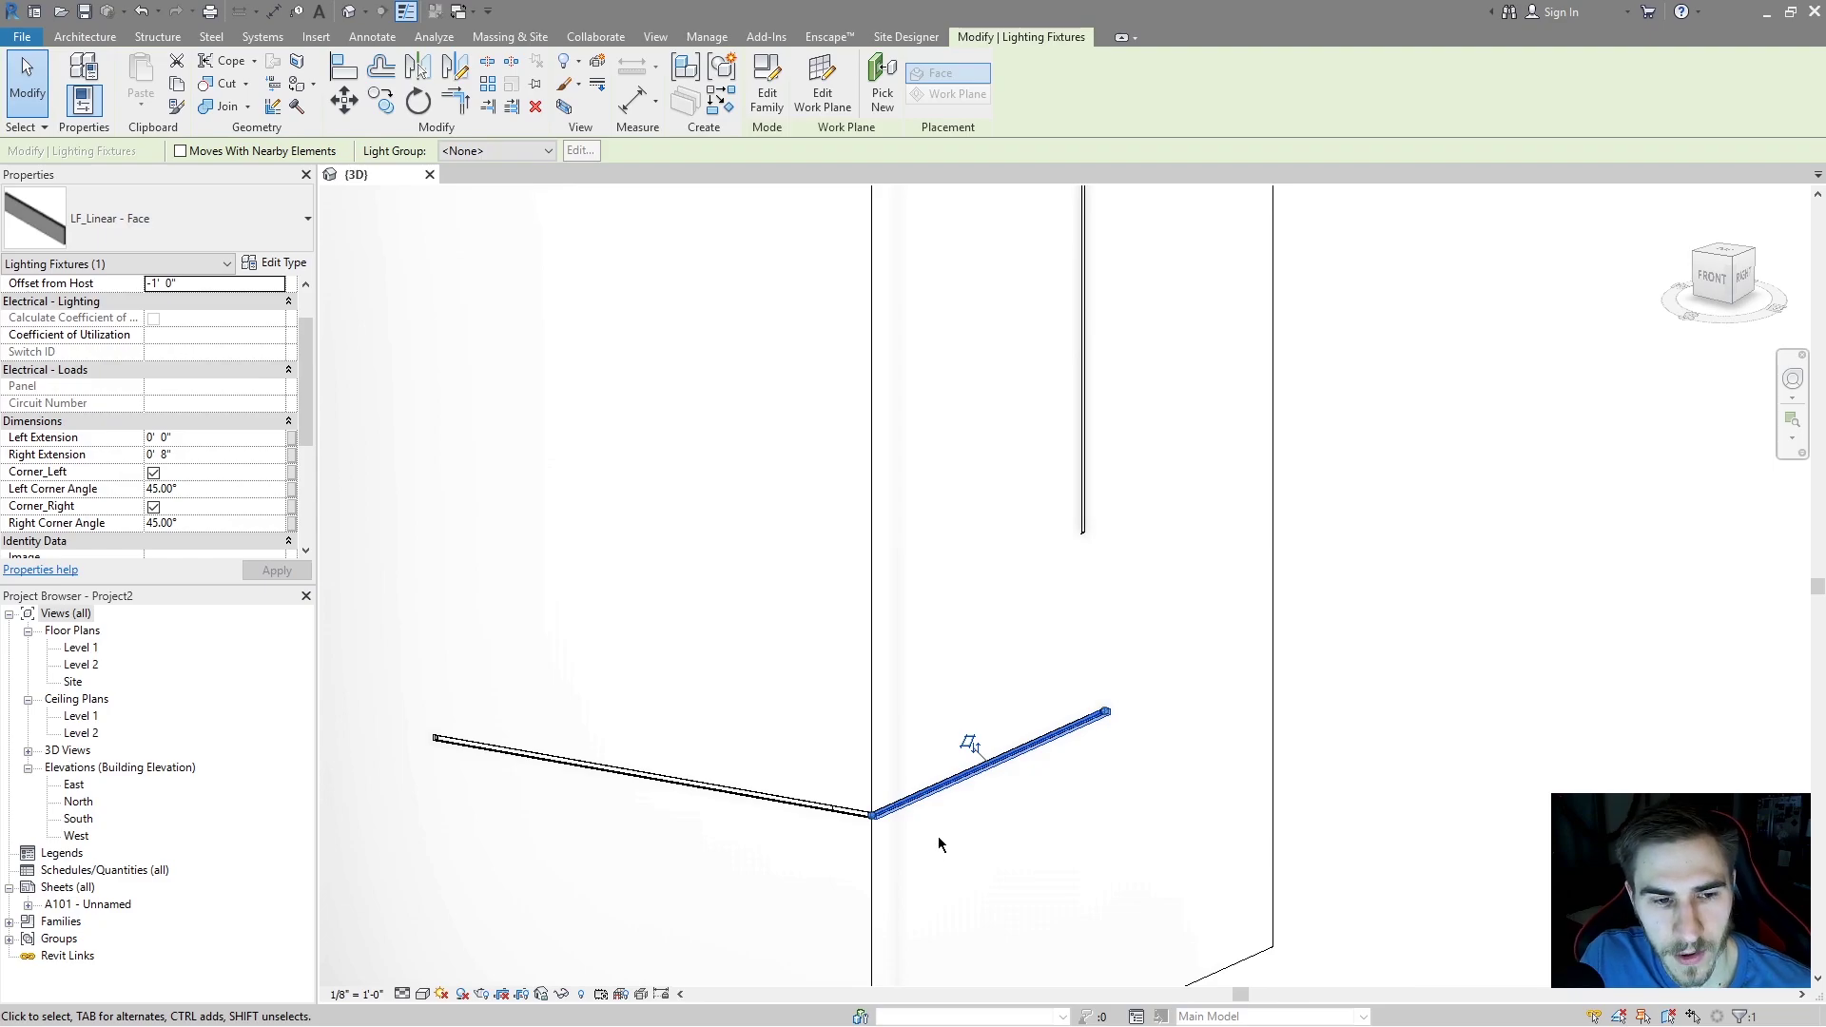
{"action": "scroll", "coordinate": [938, 836], "scroll_direction": "up", "scroll_amount": 2}
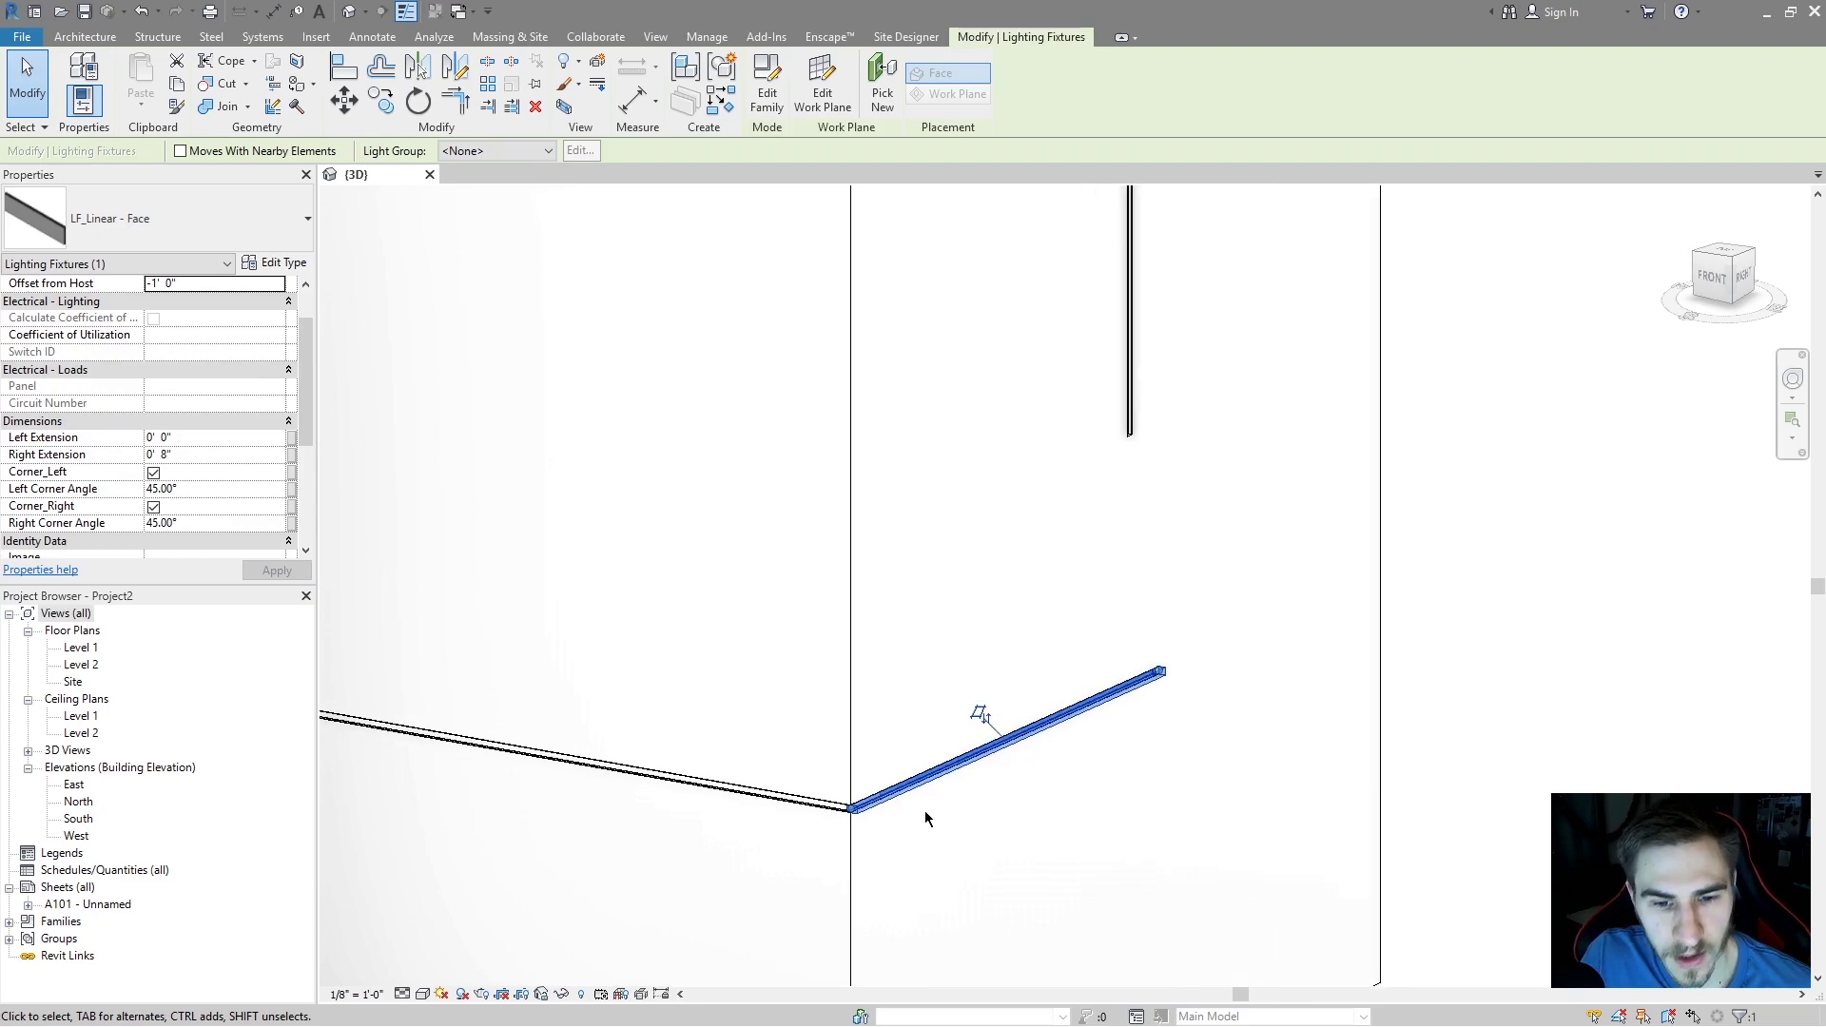
- Open the LF_Linear - Face type properties, leave Light Source Material unchanged, and show the preview
{"action": "left_click", "coordinate": [285, 266]}
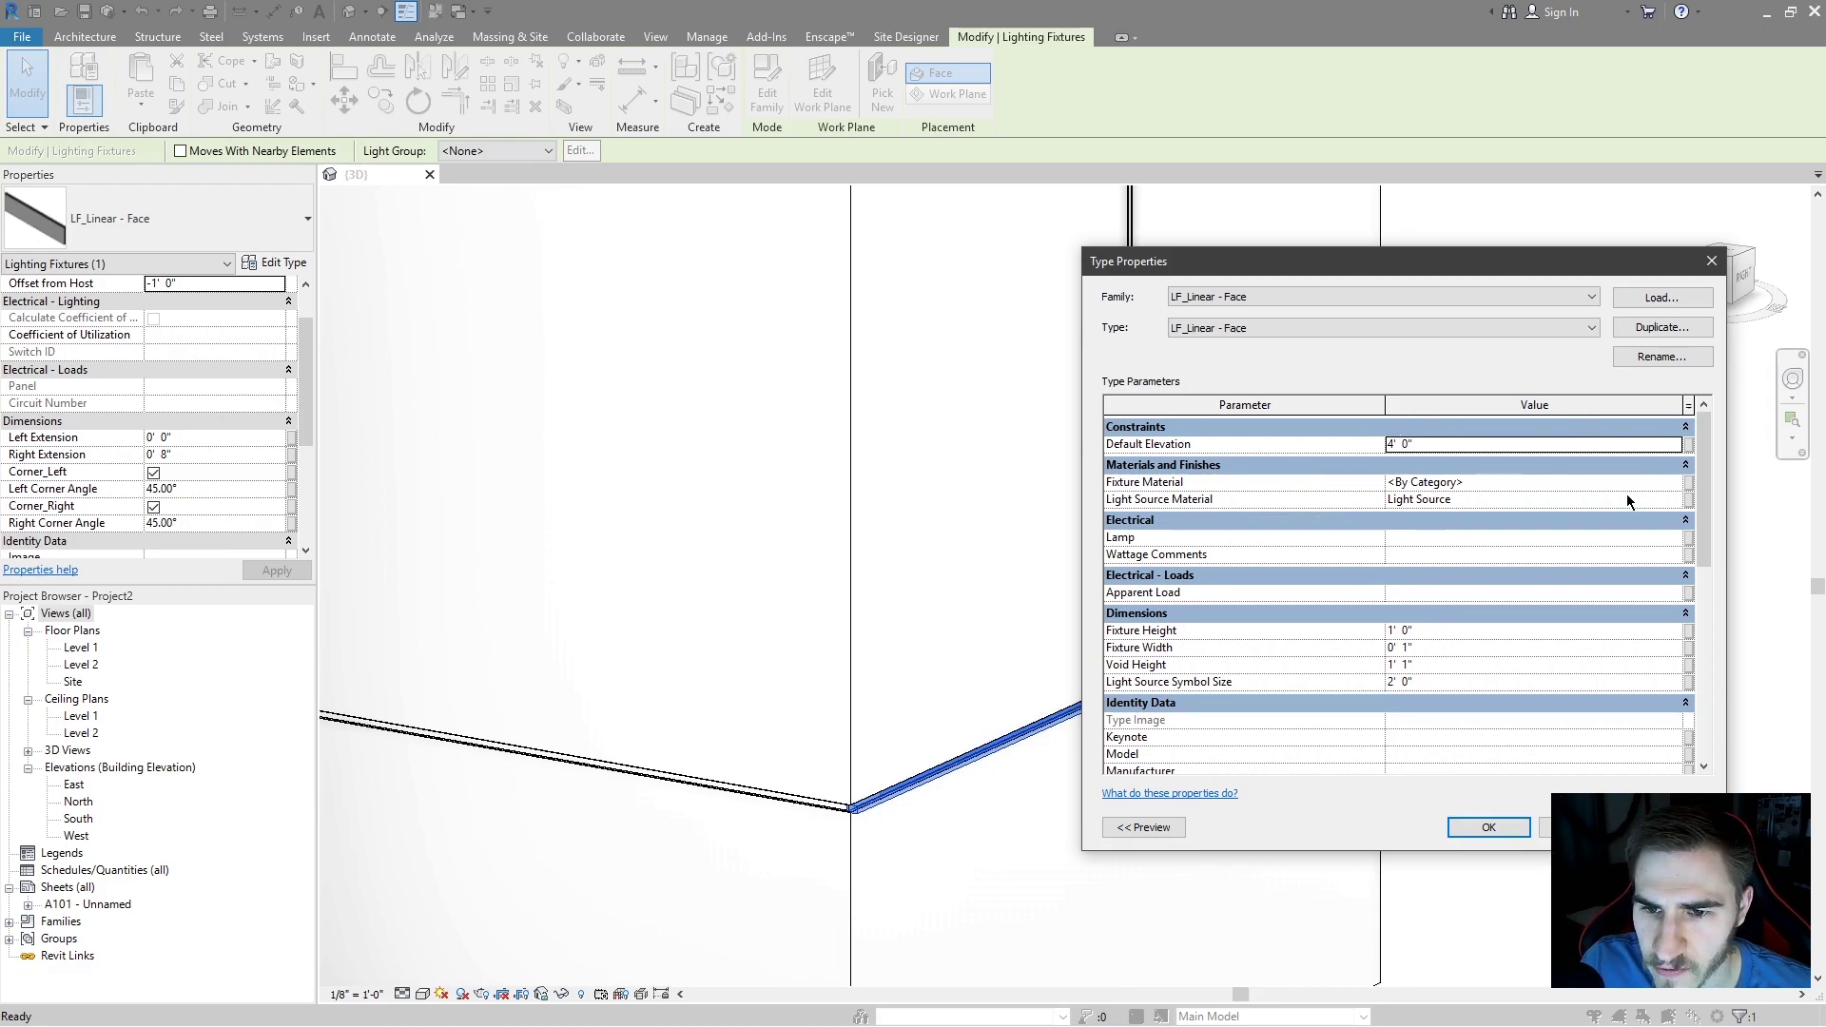
{"action": "left_click", "coordinate": [1679, 501]}
{"action": "left_click", "coordinate": [1687, 499]}
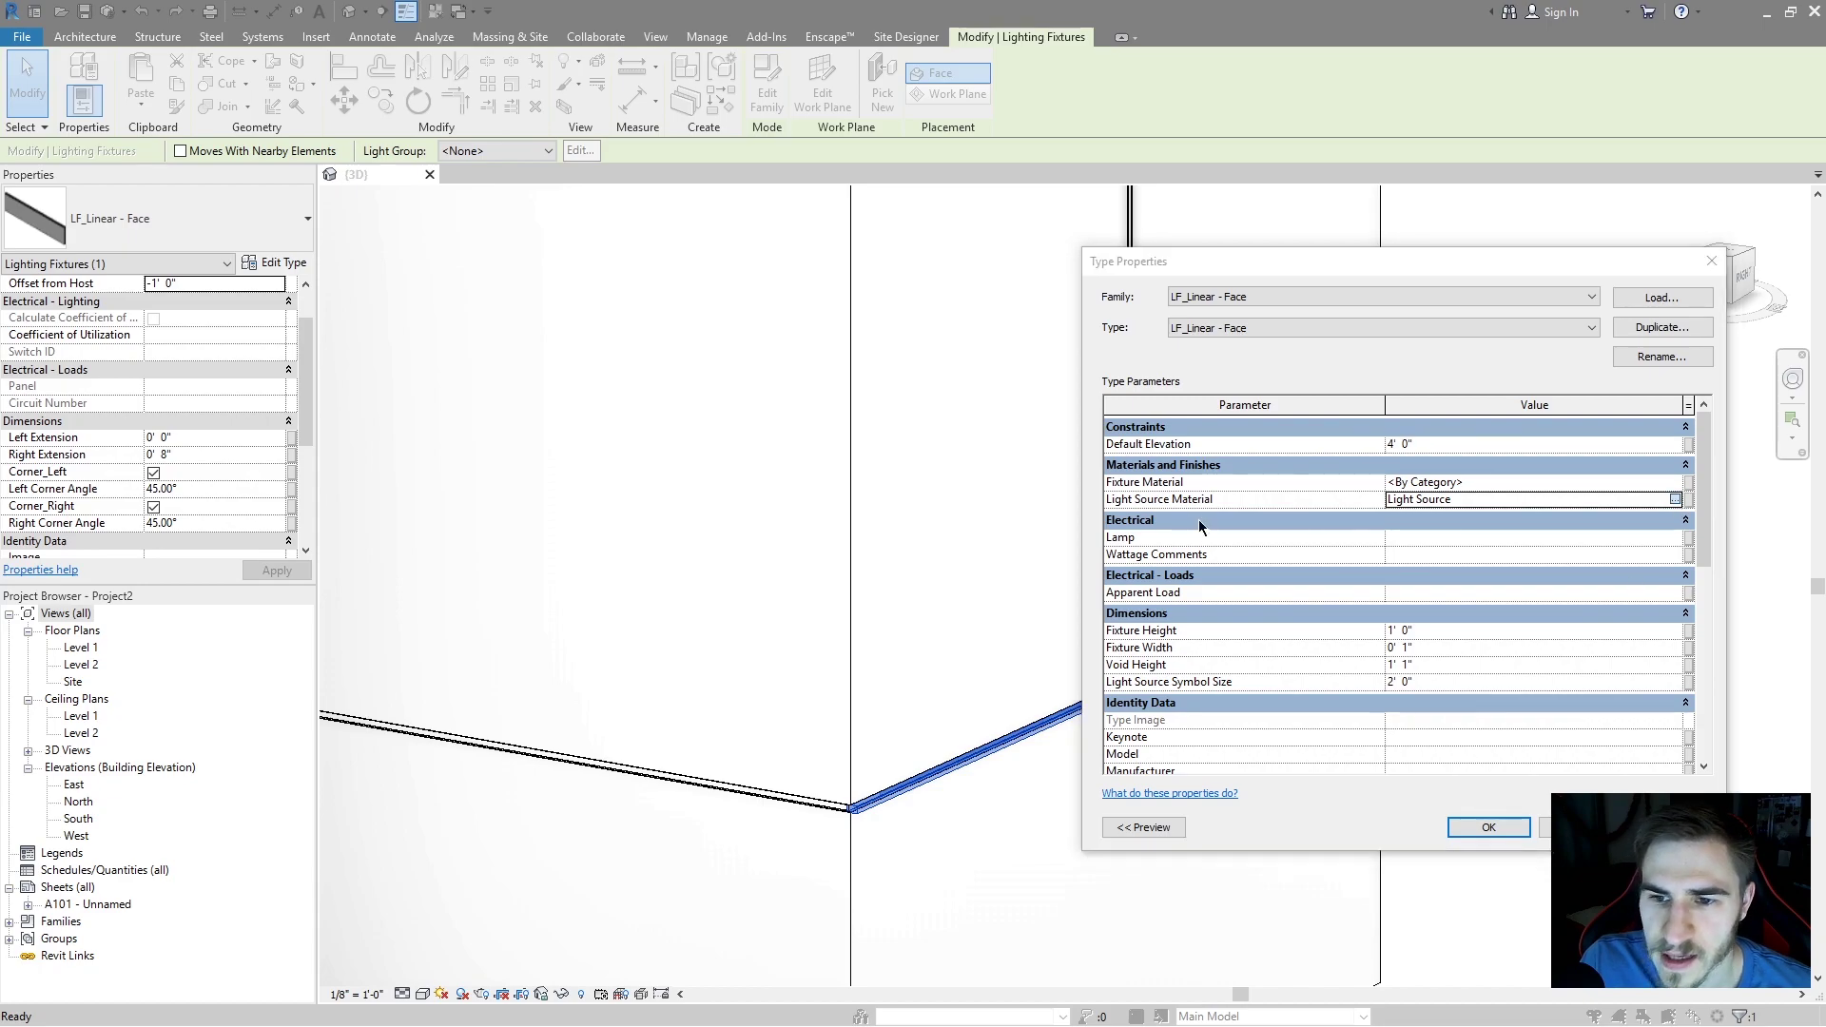
{"action": "left_click", "coordinate": [1382, 798]}
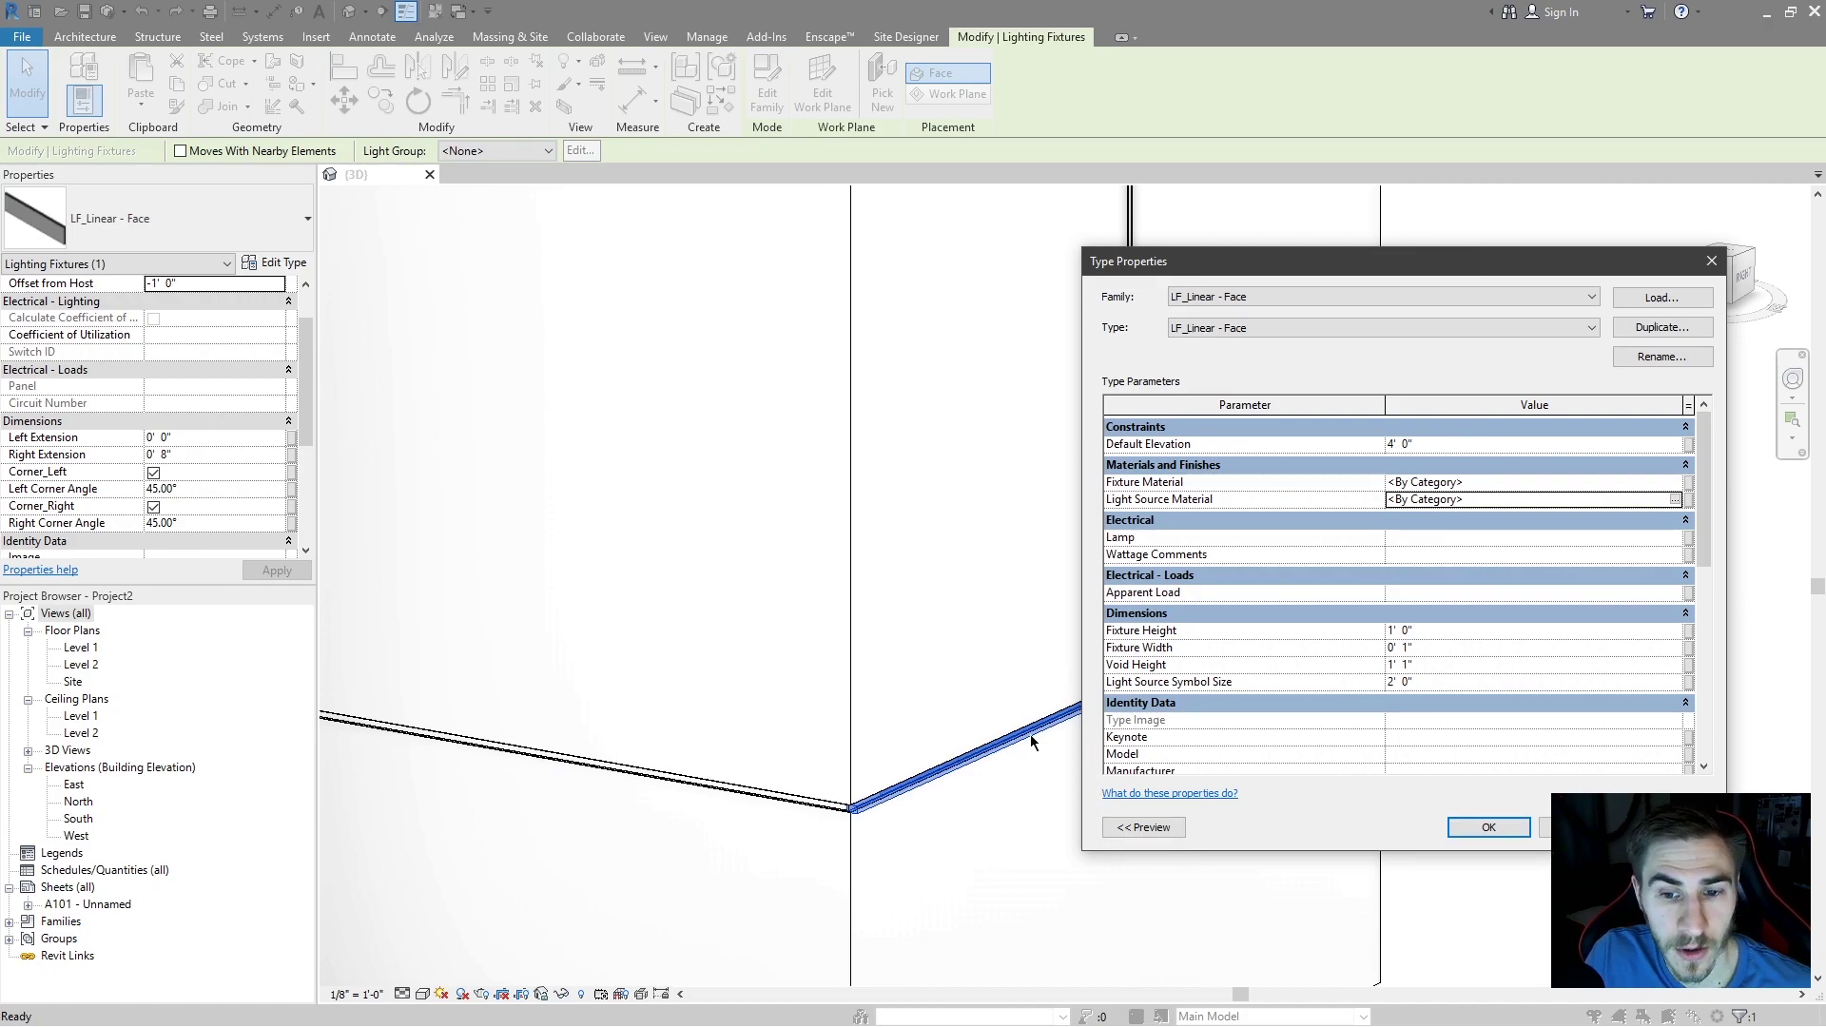
{"action": "left_click", "coordinate": [1143, 826]}
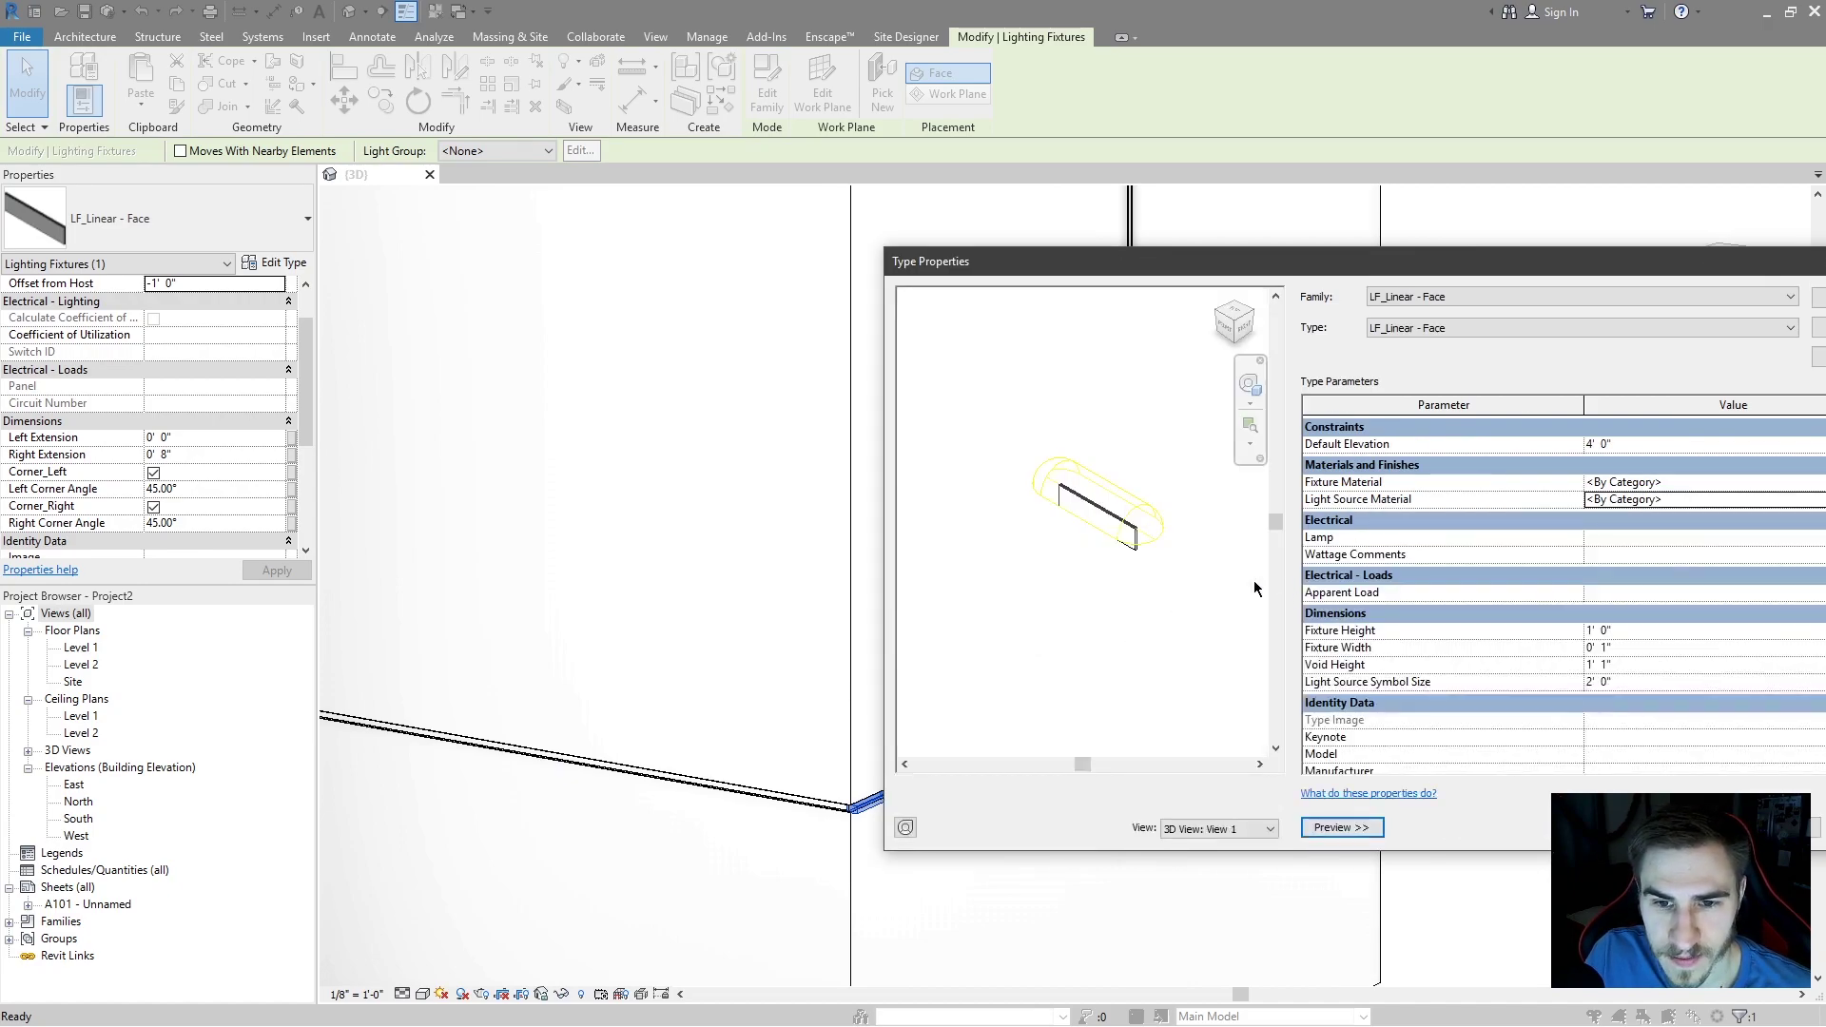
- Zoom and pan the type preview to frame the whole fixture, then open the preview views list
{"action": "scroll", "coordinate": [1189, 542], "scroll_direction": "up", "scroll_amount": 5}
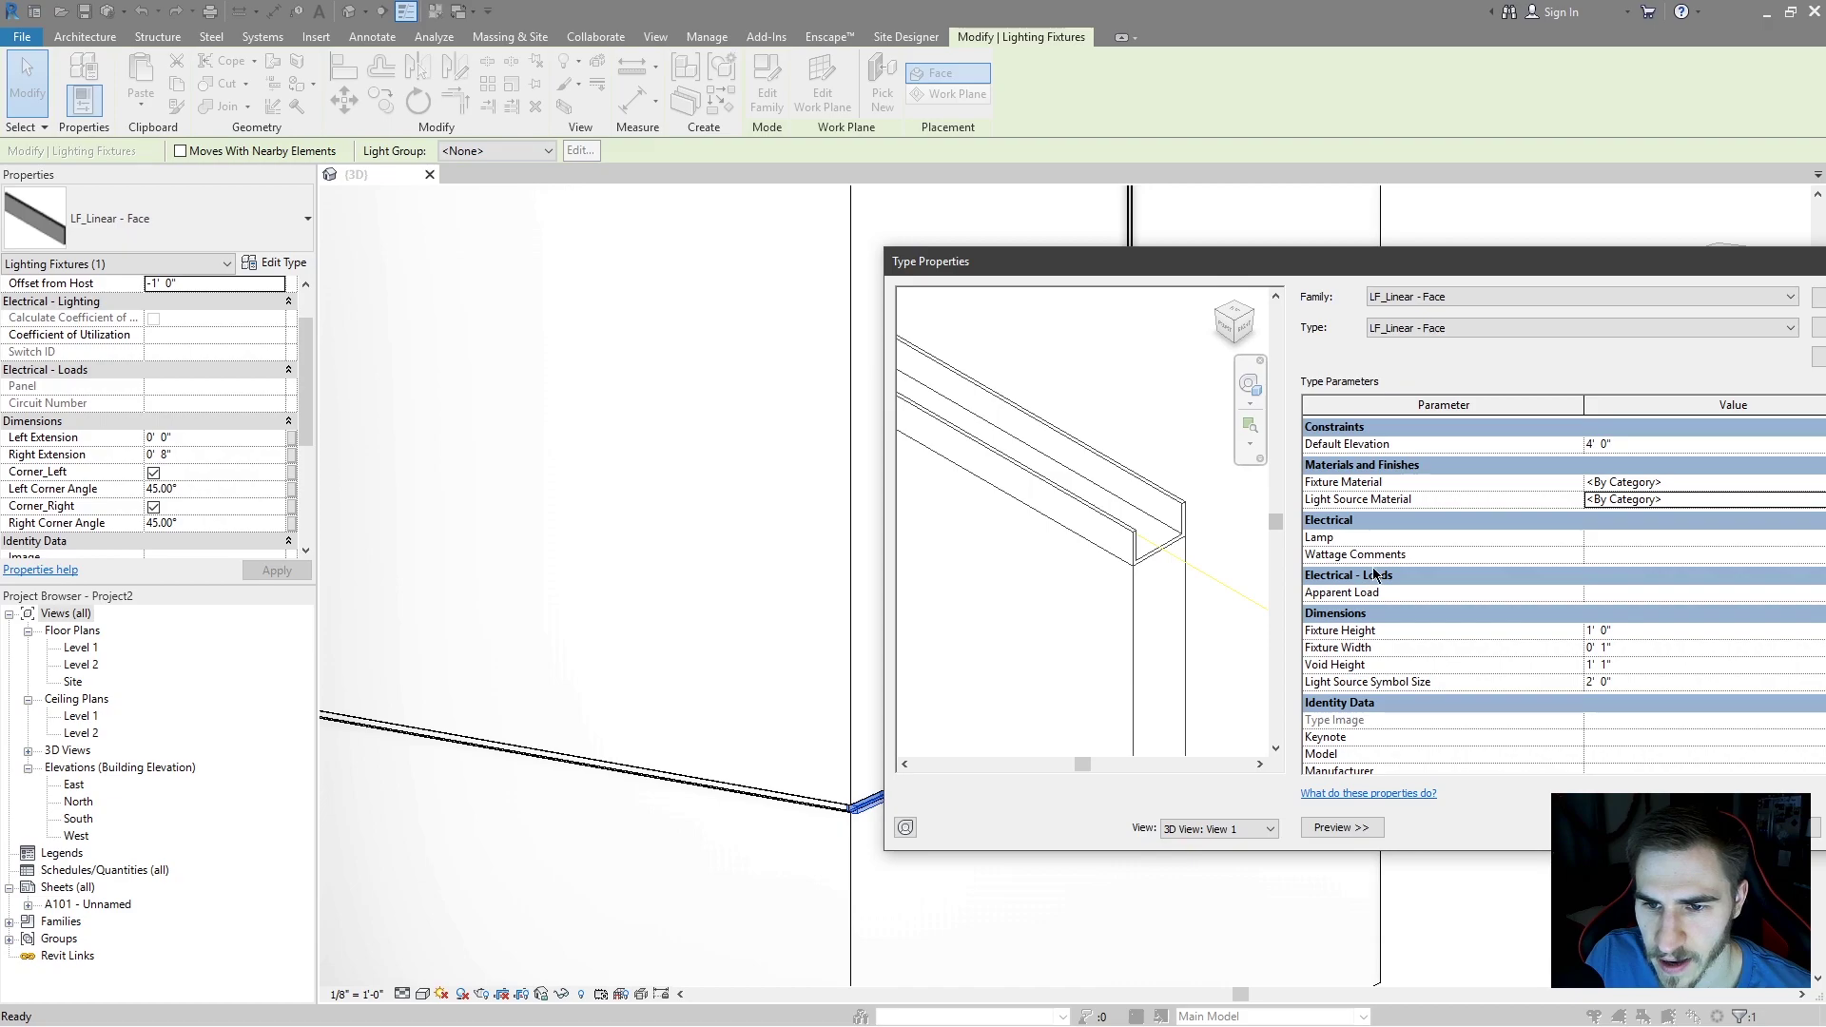
{"action": "middle_click_drag", "start_coordinate": [1161, 510], "coordinate": [1090, 566]}
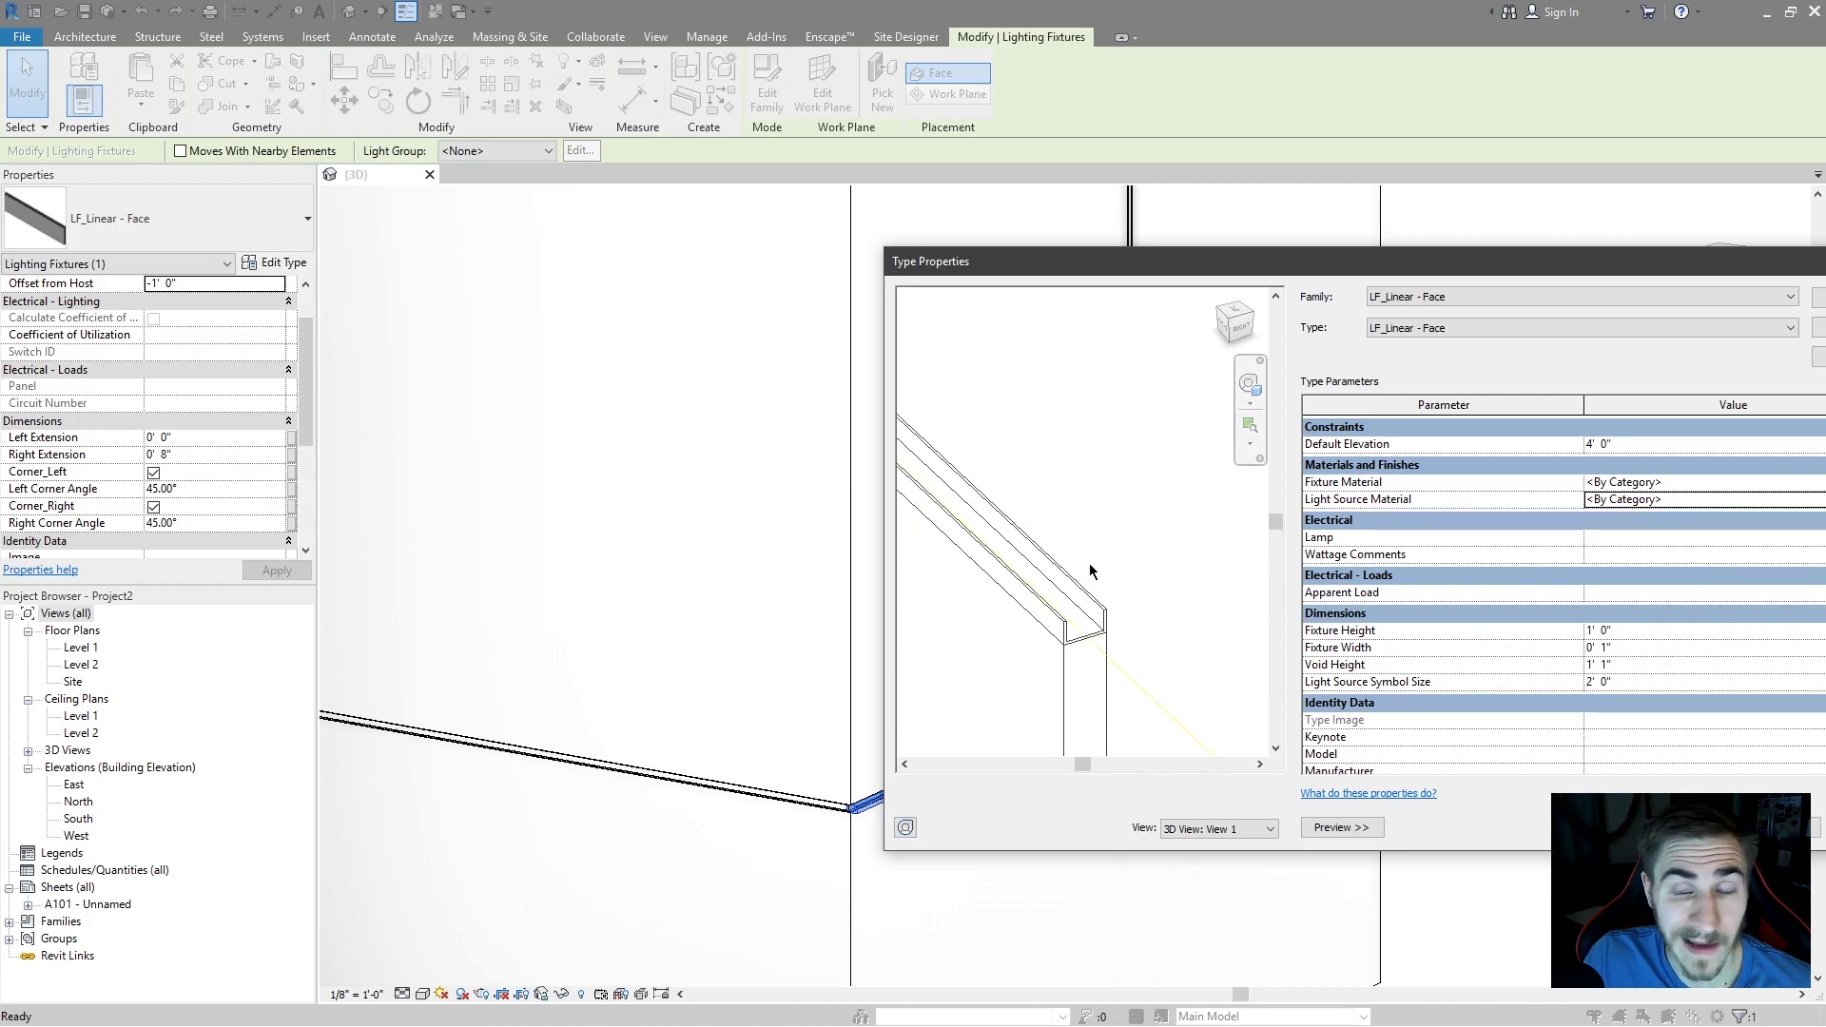
{"action": "scroll", "coordinate": [1090, 565], "scroll_direction": "down", "scroll_amount": 2}
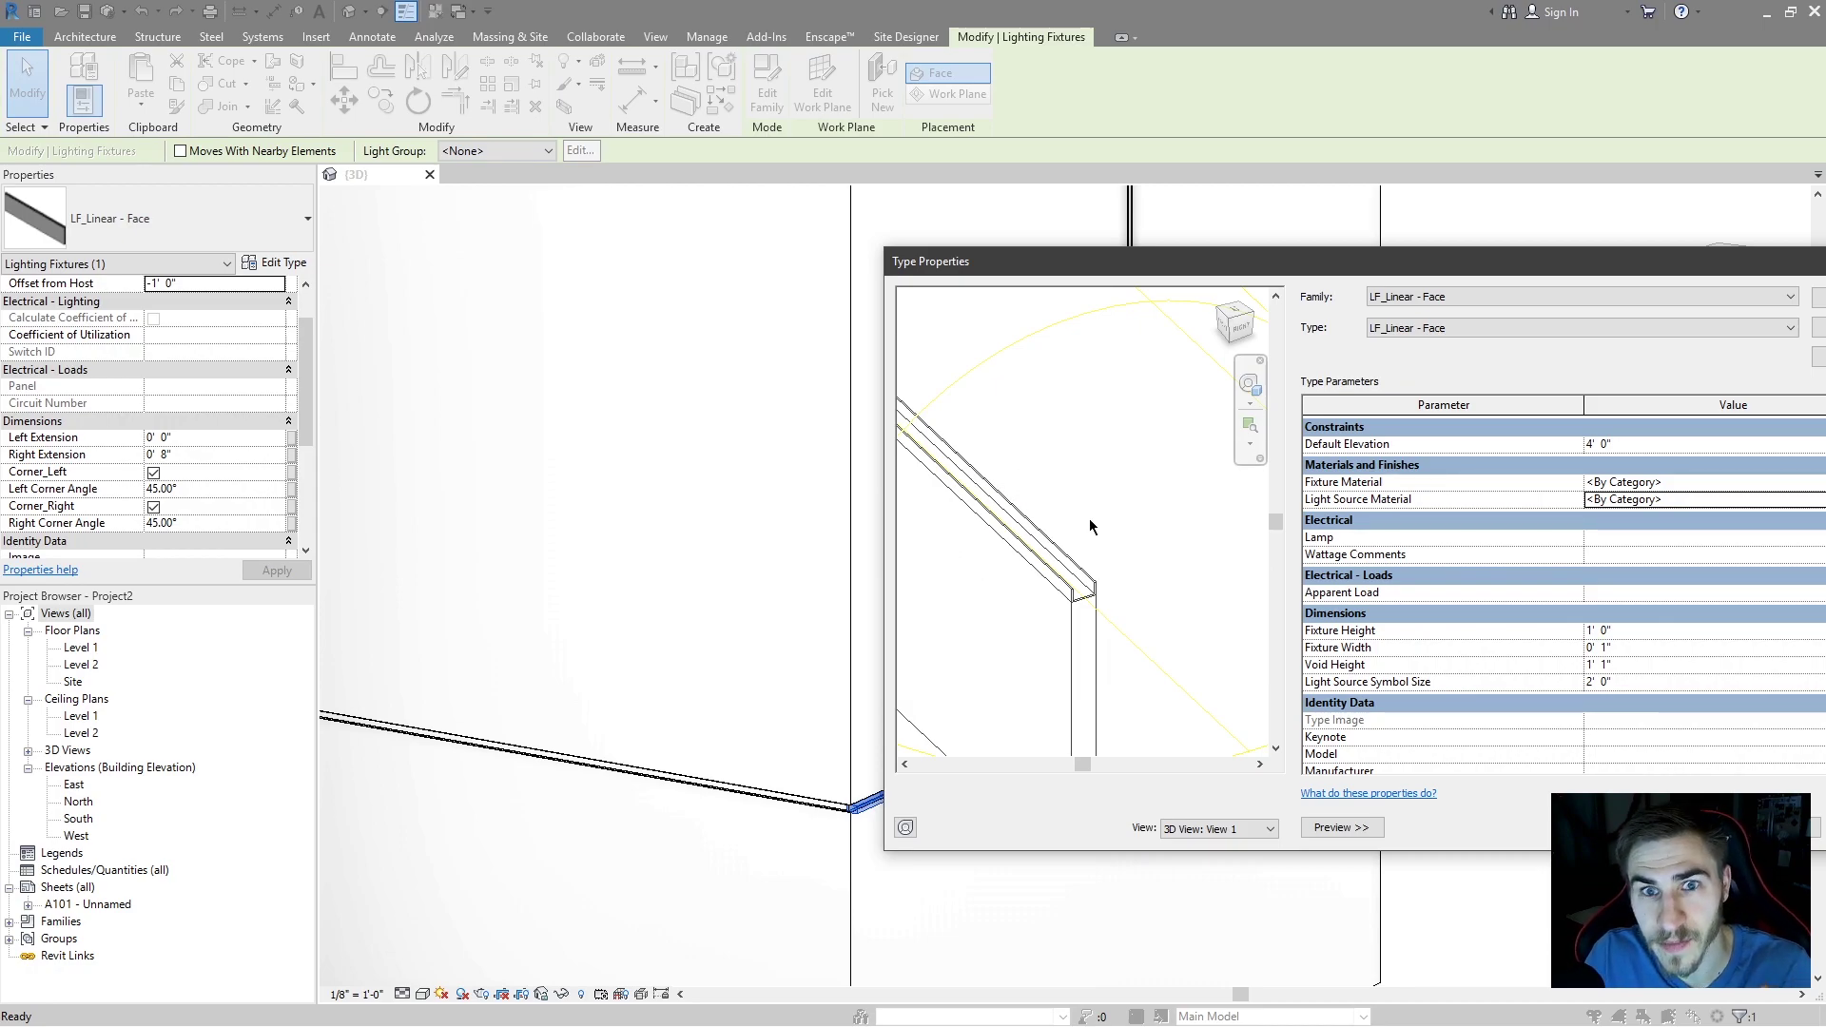
{"action": "left_click_drag", "start_coordinate": [1186, 263], "coordinate": [959, 245]}
{"action": "scroll", "coordinate": [1249, 422], "scroll_direction": "down", "scroll_amount": 1}
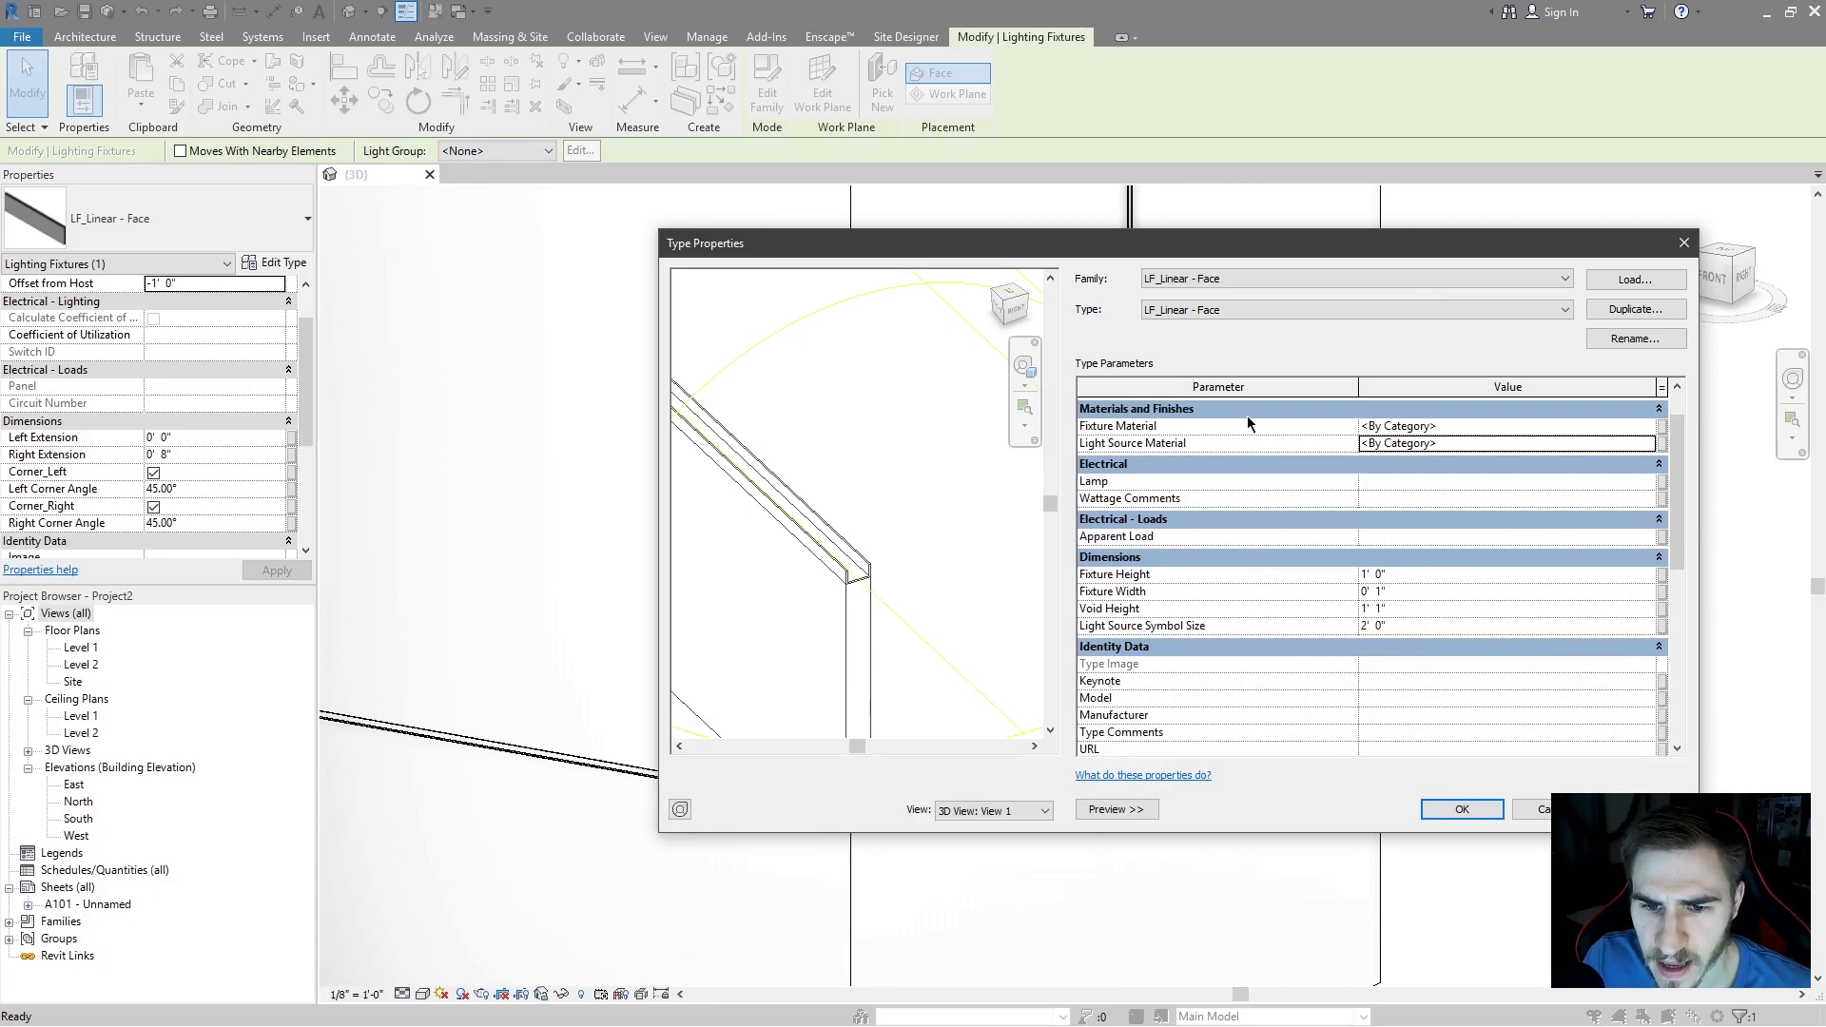
{"action": "scroll", "coordinate": [877, 441], "scroll_direction": "down", "scroll_amount": 4}
{"action": "middle_click_drag", "start_coordinate": [886, 538], "coordinate": [931, 608]}
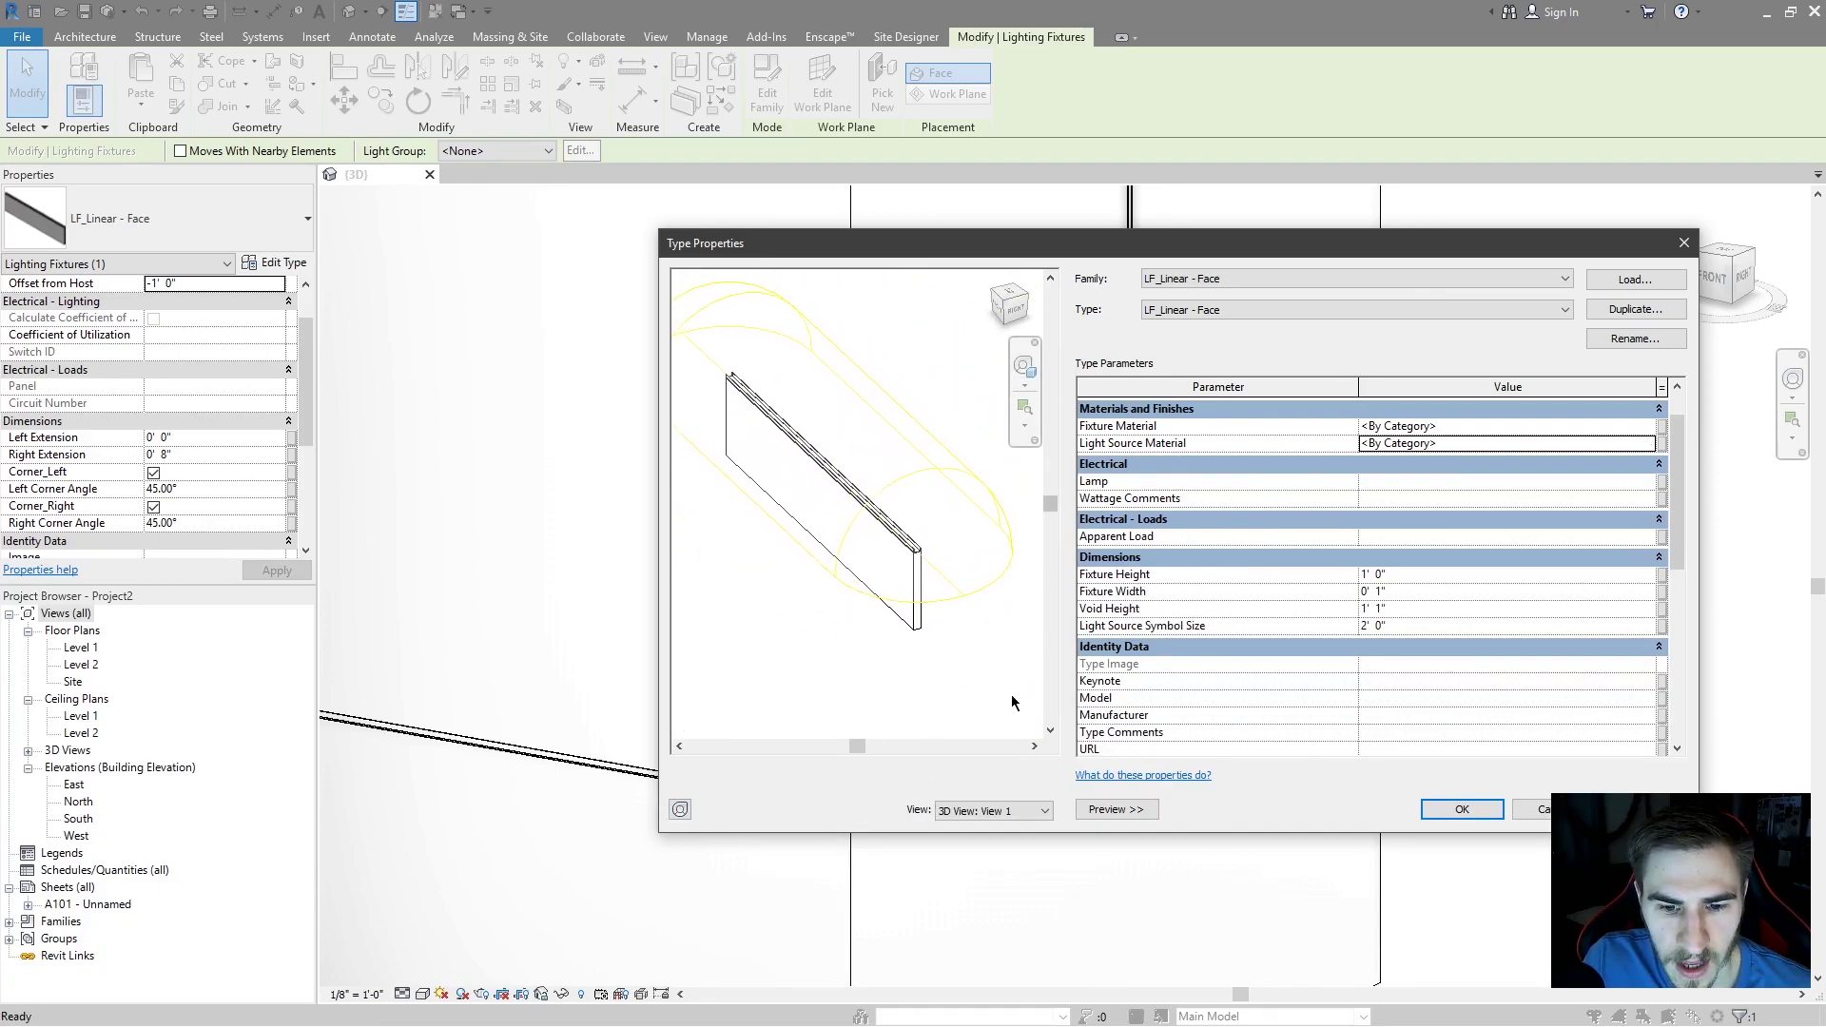
{"action": "left_click", "coordinate": [1037, 810]}
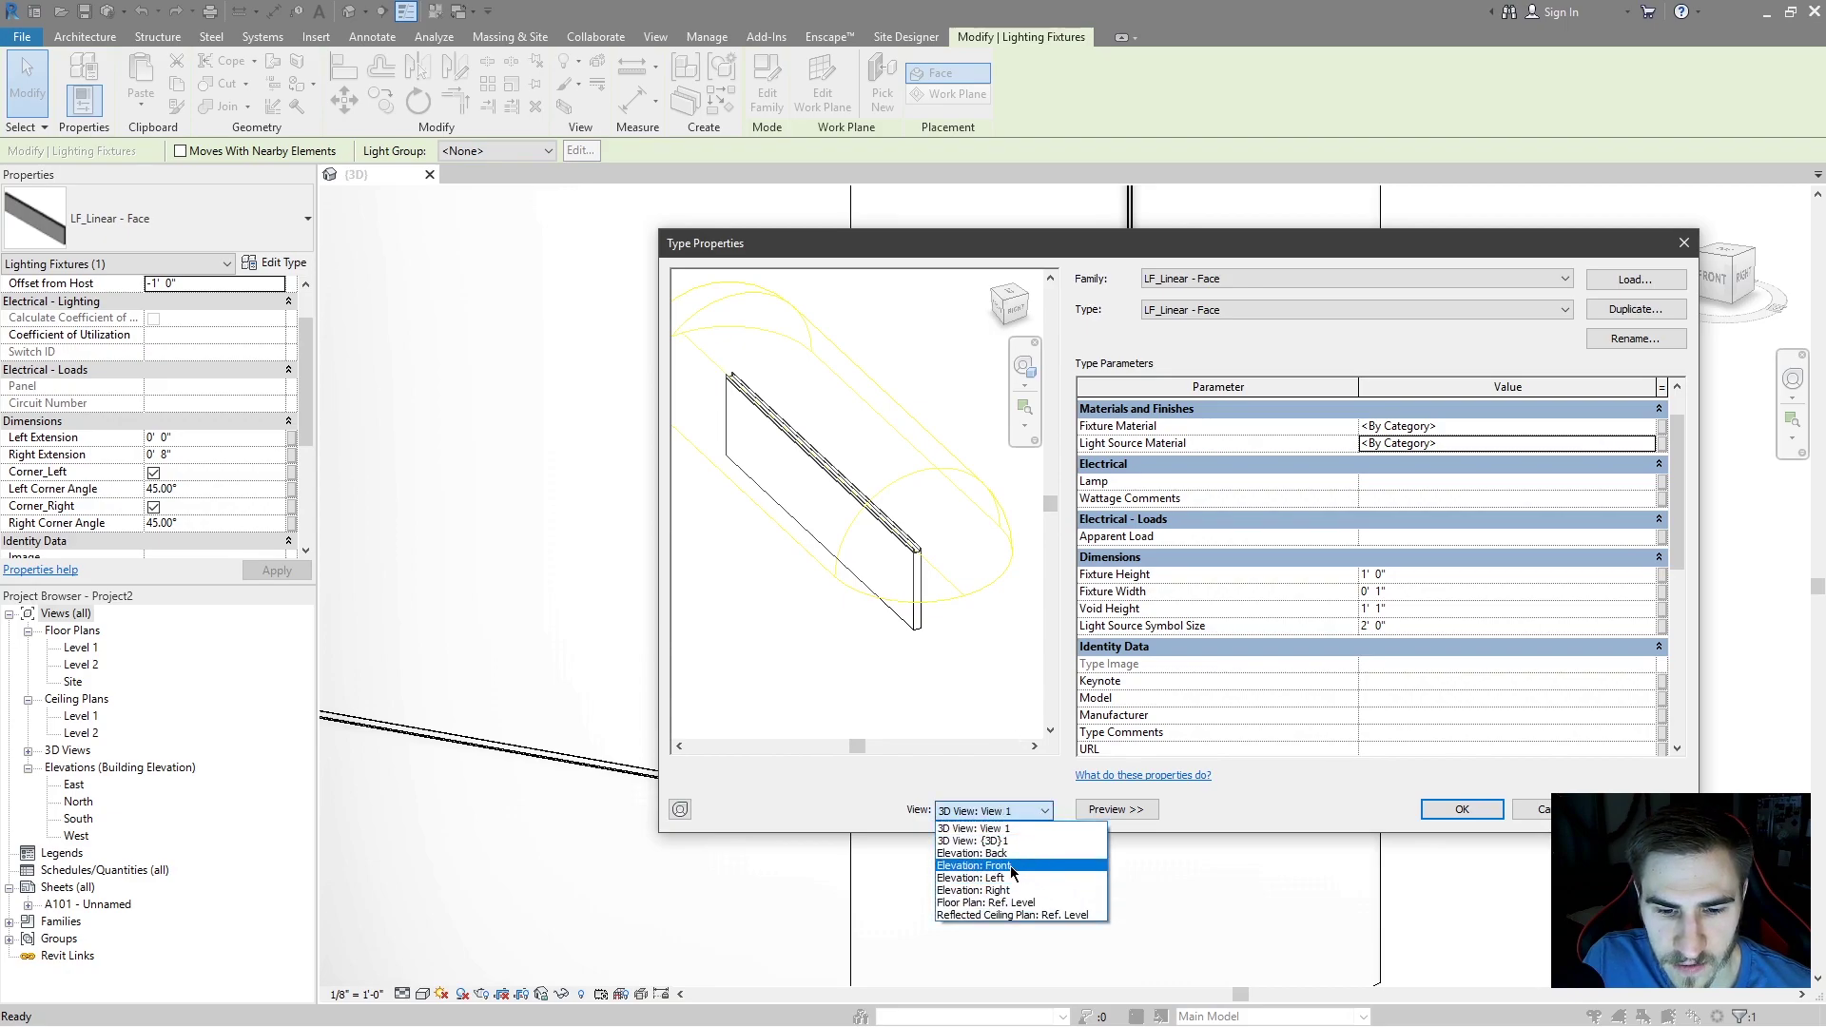
- Preview the fixture in front and left elevations while checking Fixture Height, Width and Void Height
{"action": "left_click", "coordinate": [974, 865]}
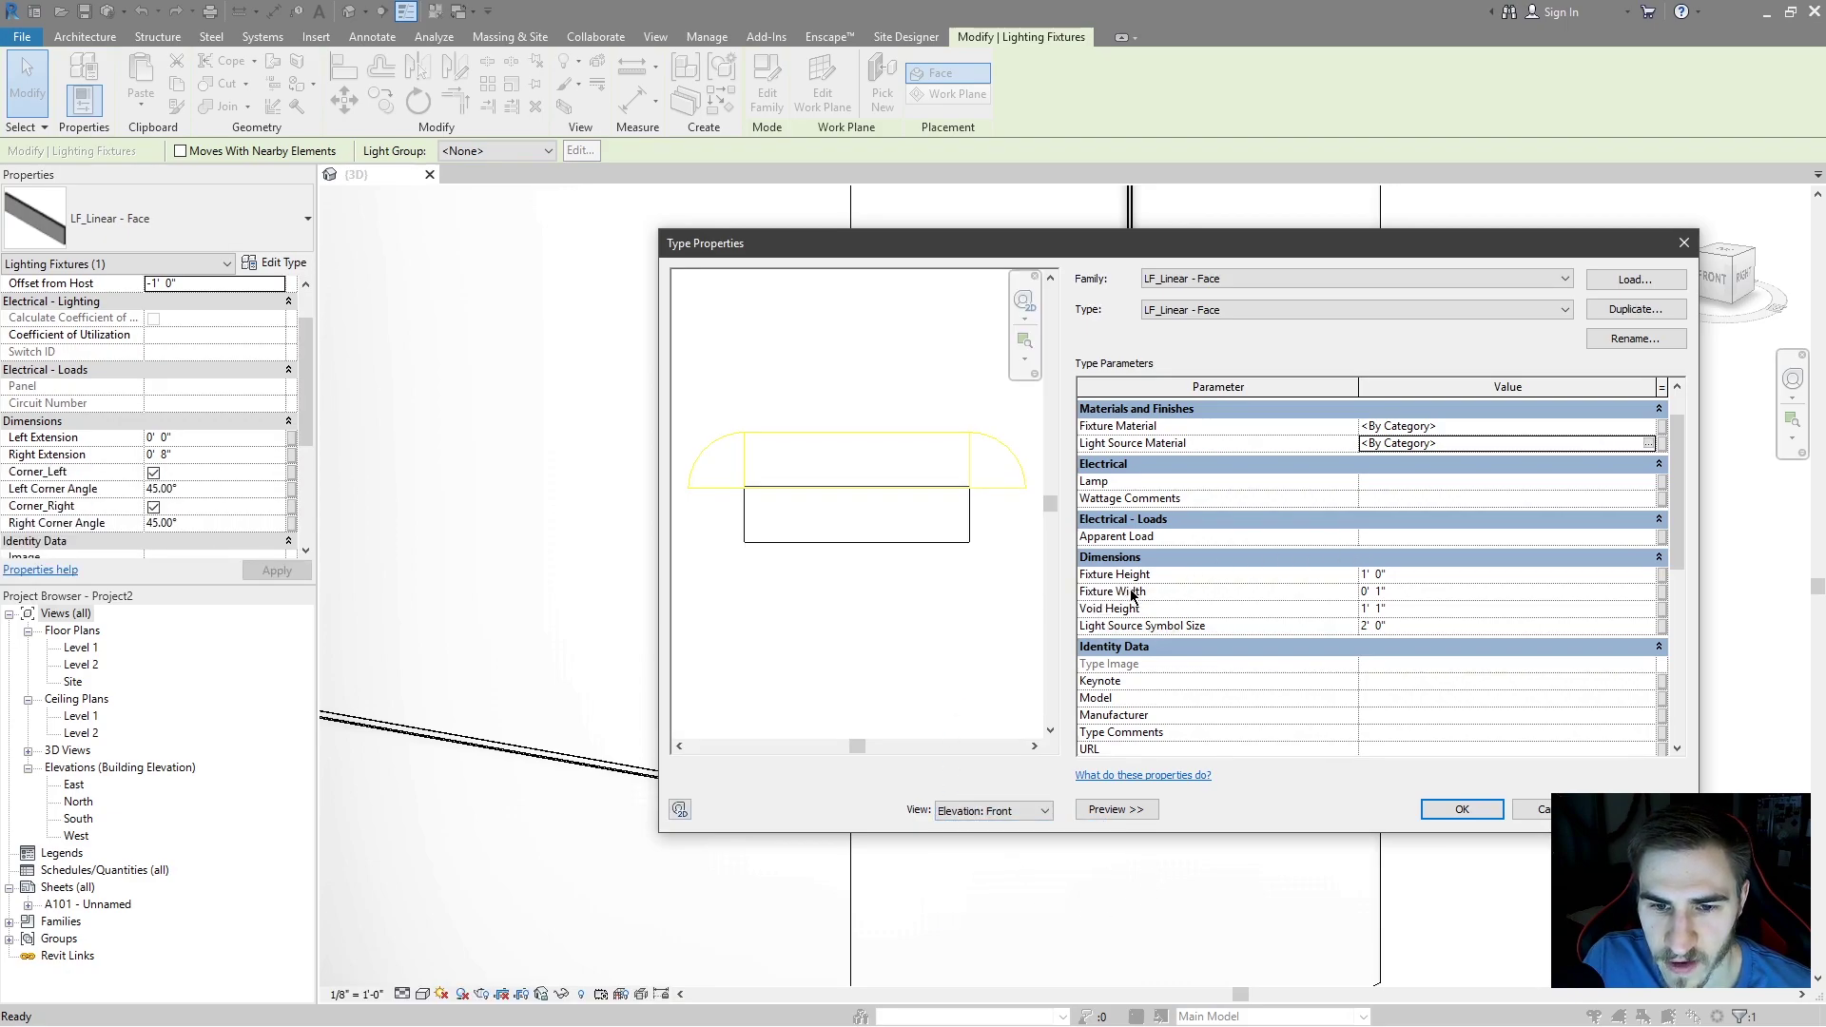
{"action": "left_click", "coordinate": [1378, 574]}
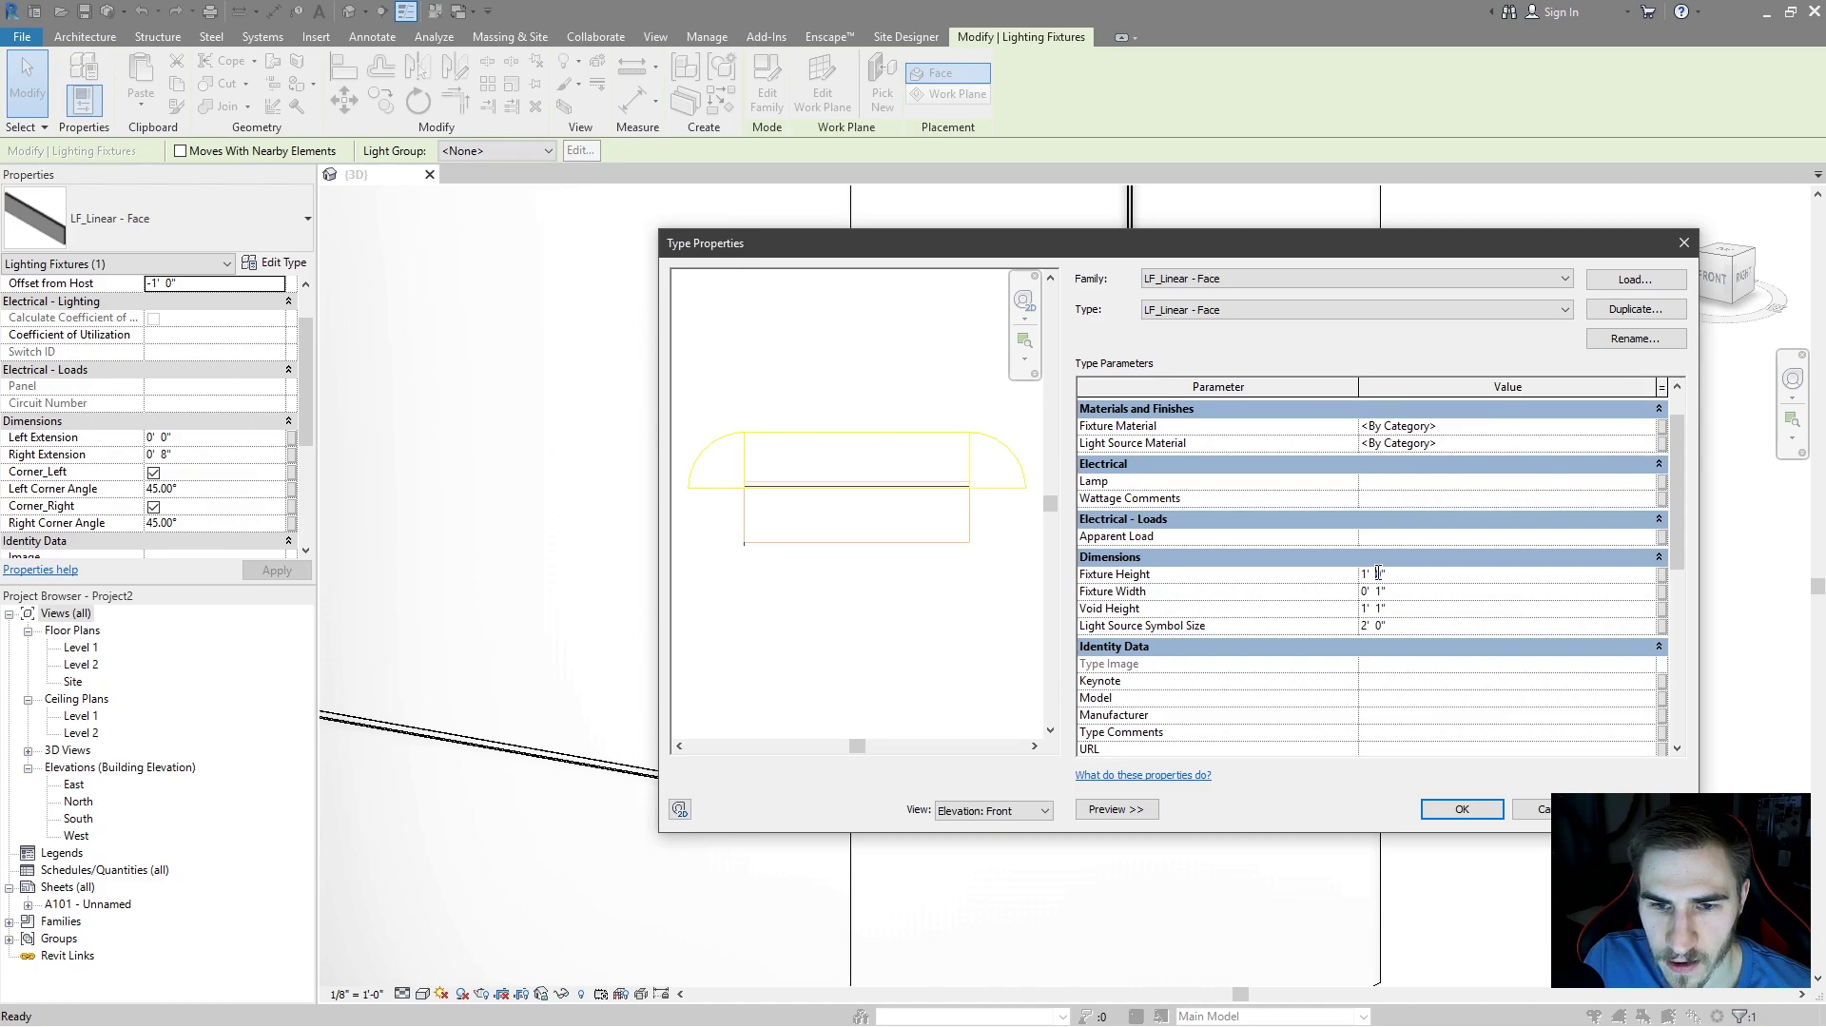
{"action": "scroll", "coordinate": [730, 498], "scroll_direction": "up", "scroll_amount": 3}
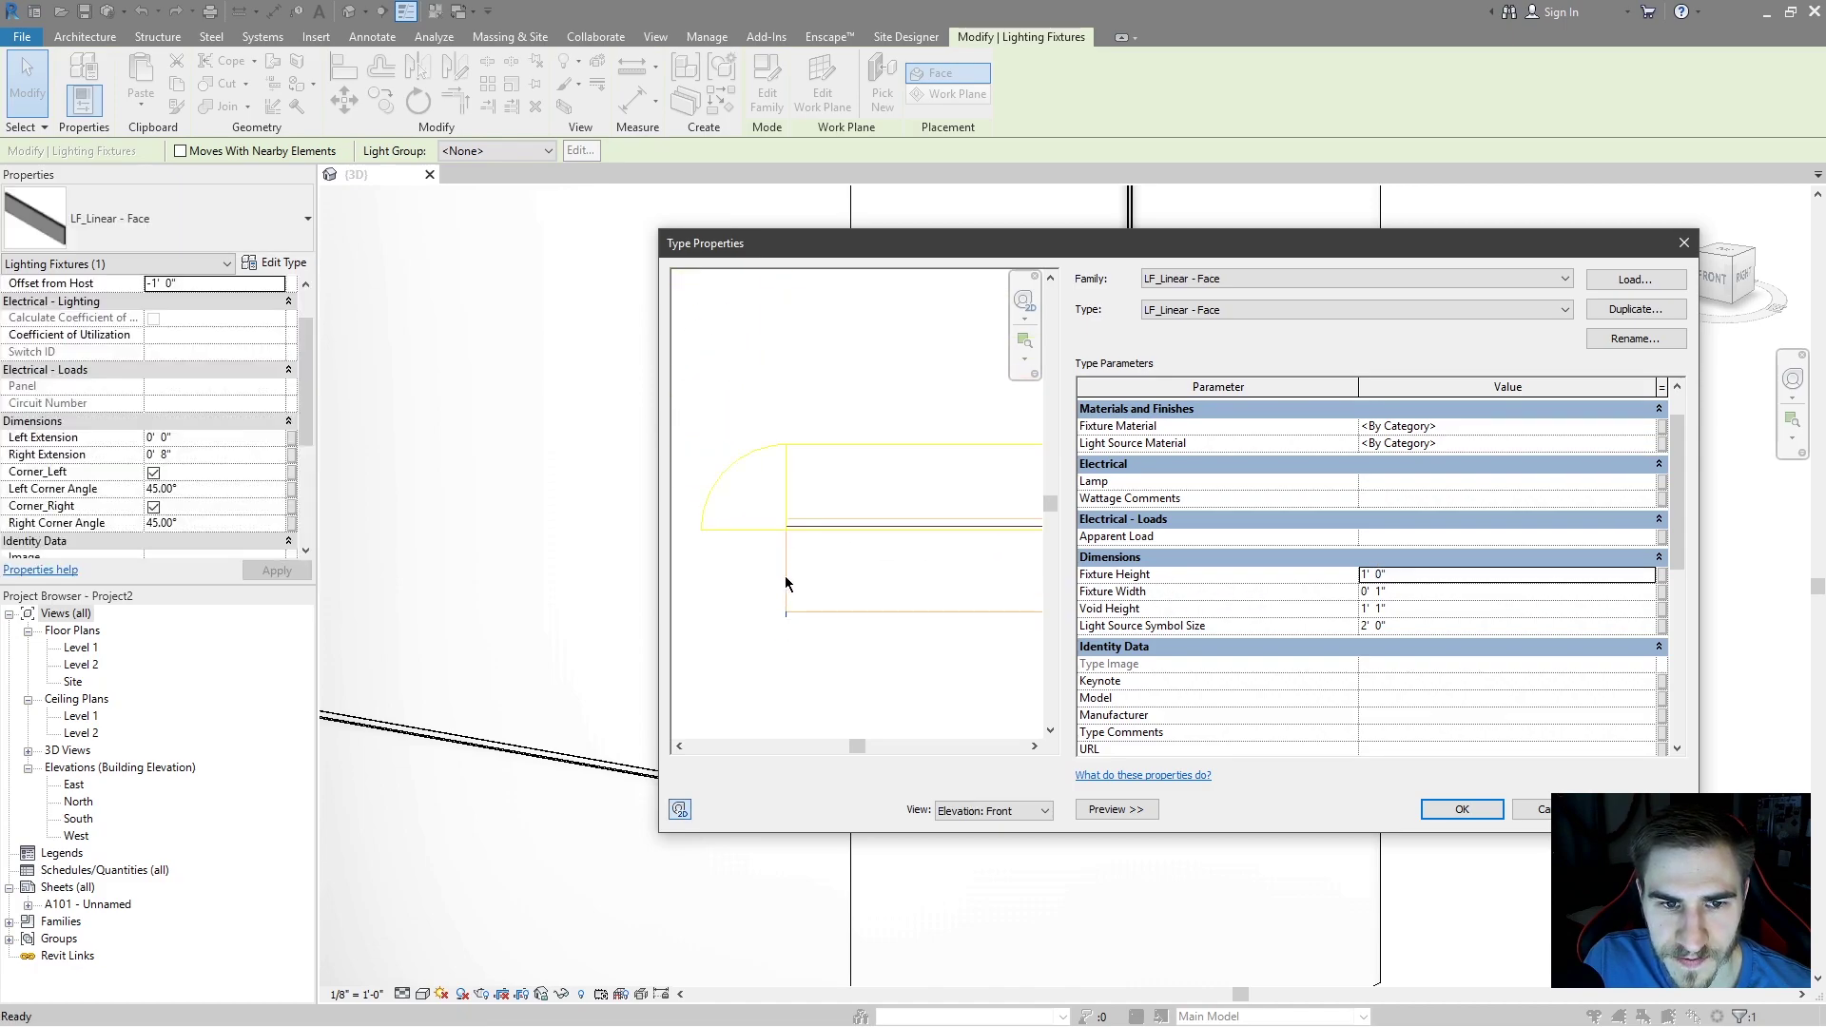
{"action": "left_click", "coordinate": [1006, 811]}
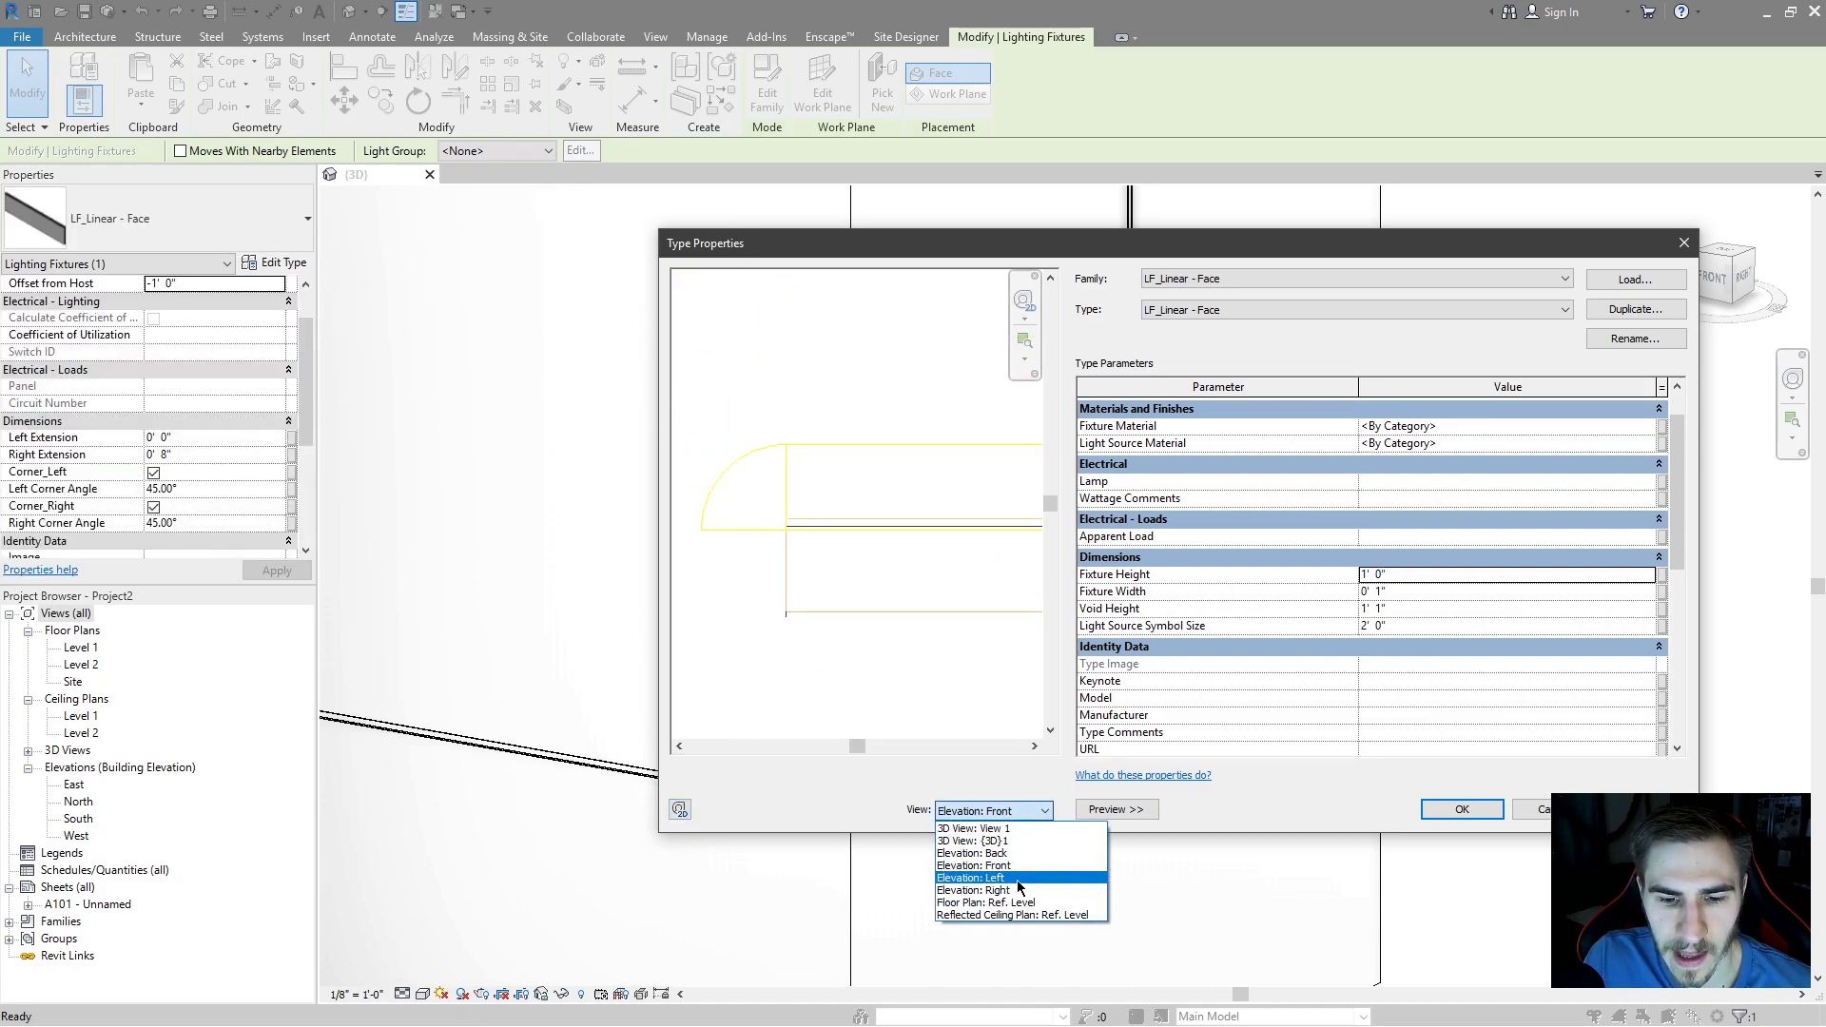
{"action": "left_click", "coordinate": [989, 862]}
{"action": "scroll", "coordinate": [799, 514], "scroll_direction": "up", "scroll_amount": 4}
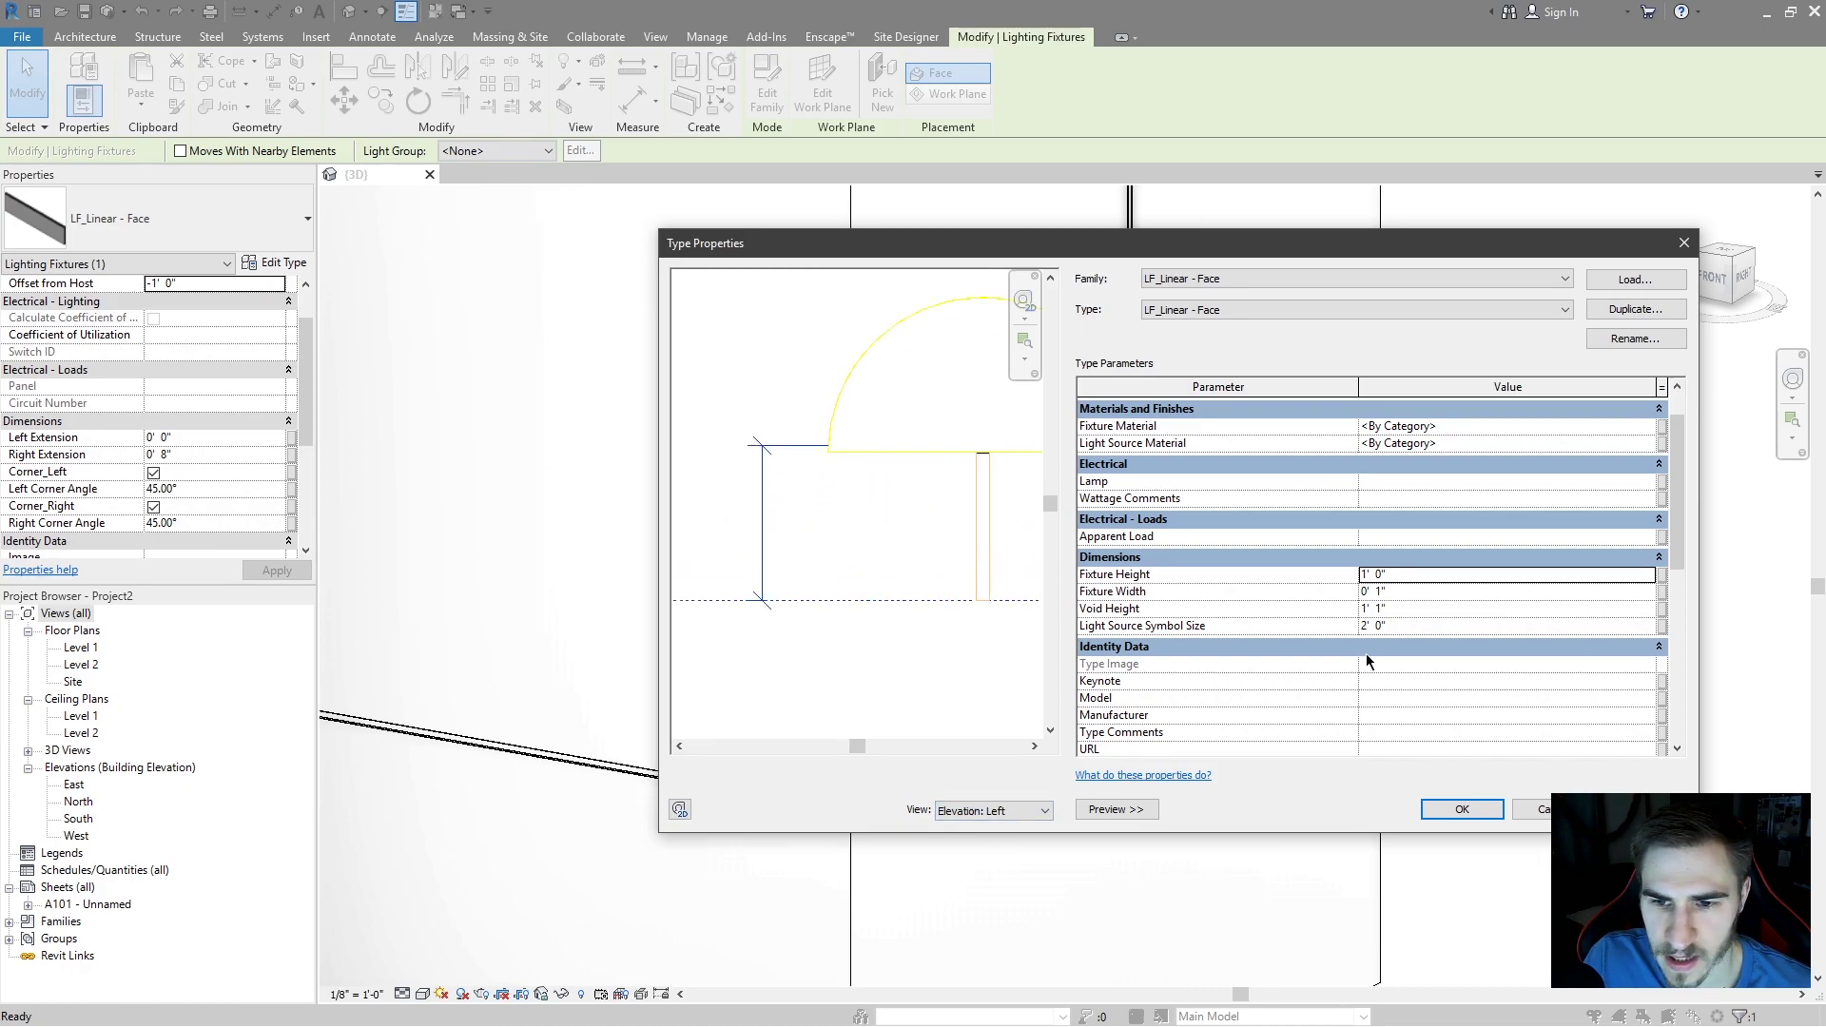
{"action": "middle_click_drag", "start_coordinate": [904, 531], "coordinate": [840, 556]}
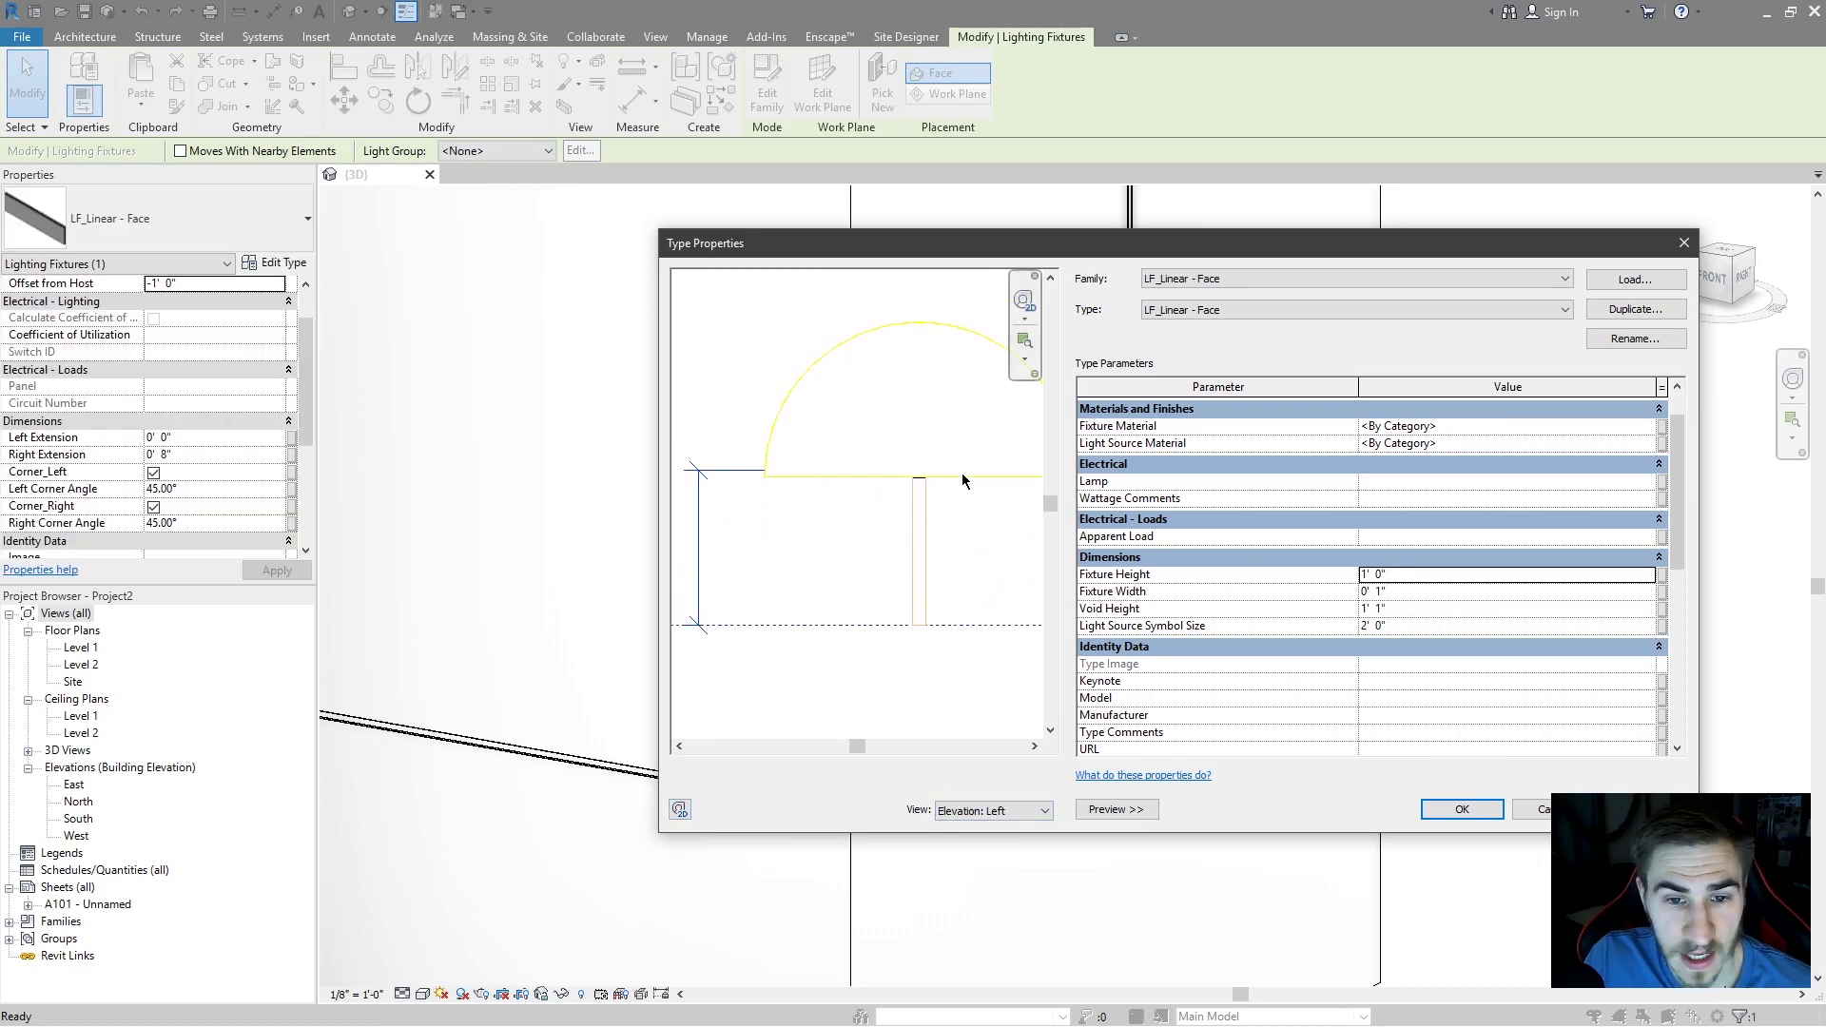
{"action": "left_click", "coordinate": [1418, 591]}
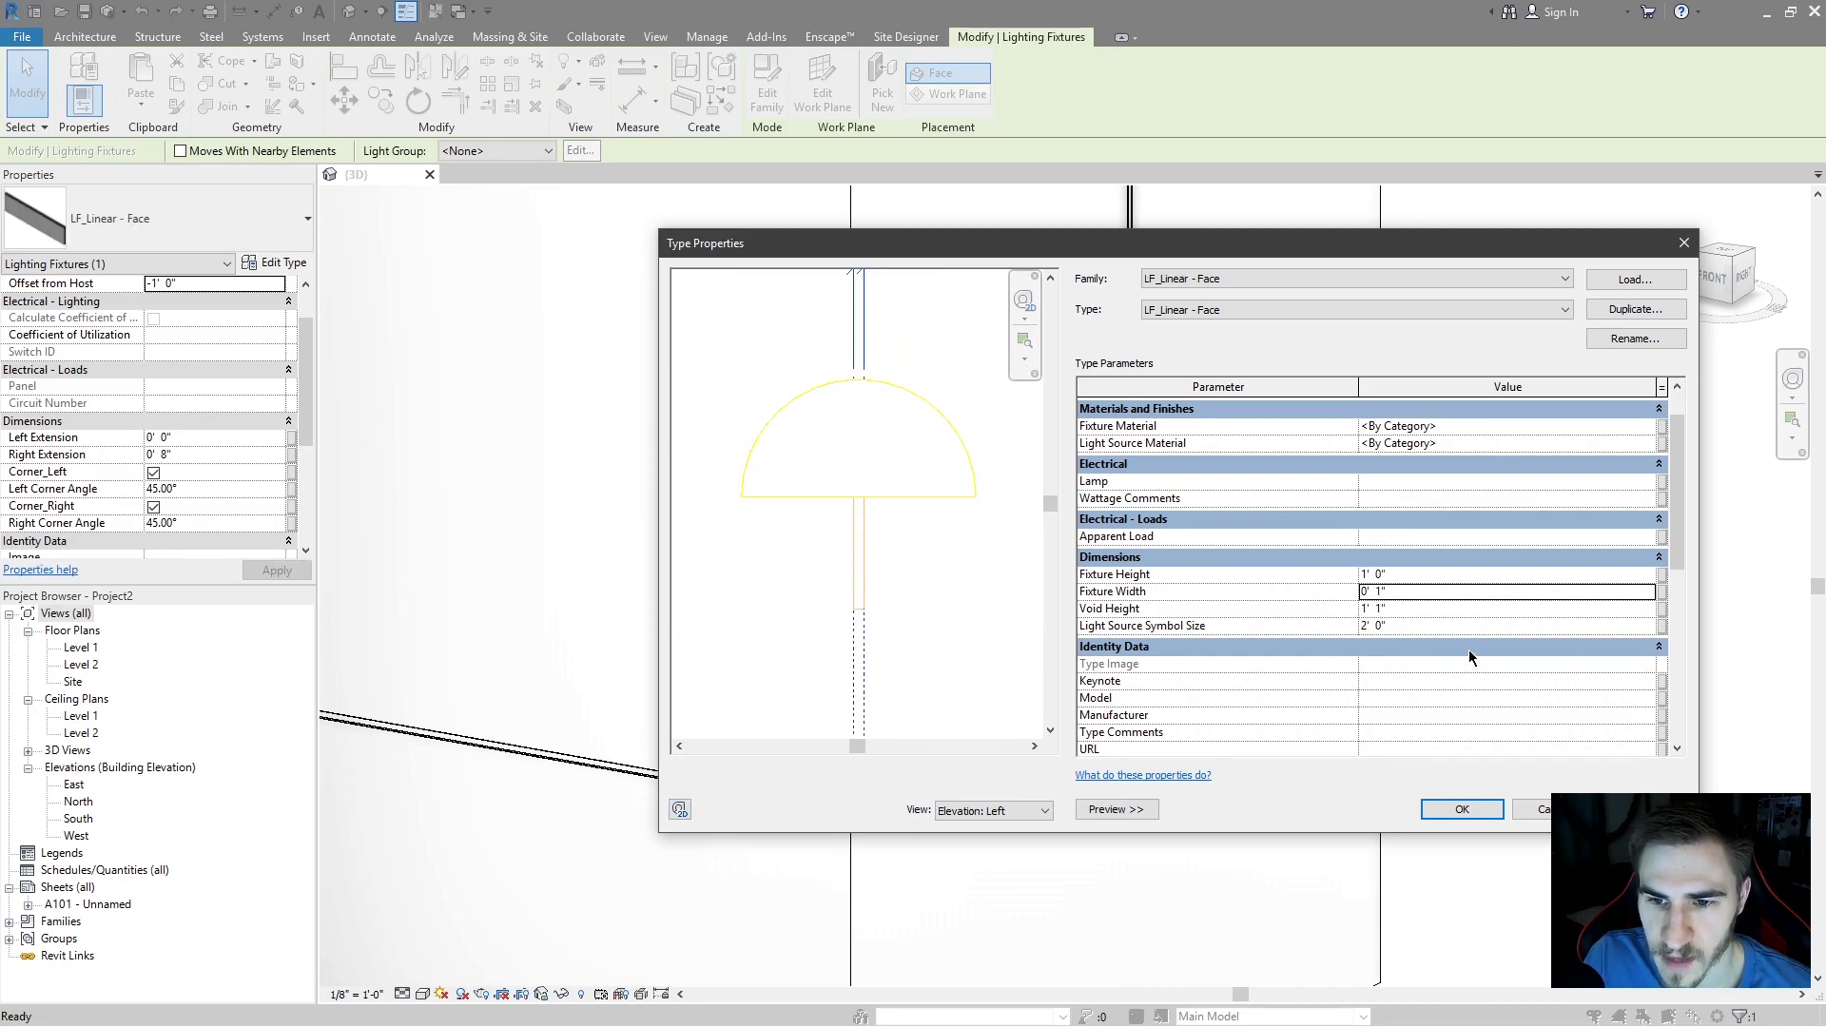
{"action": "key", "text": "Tab"}
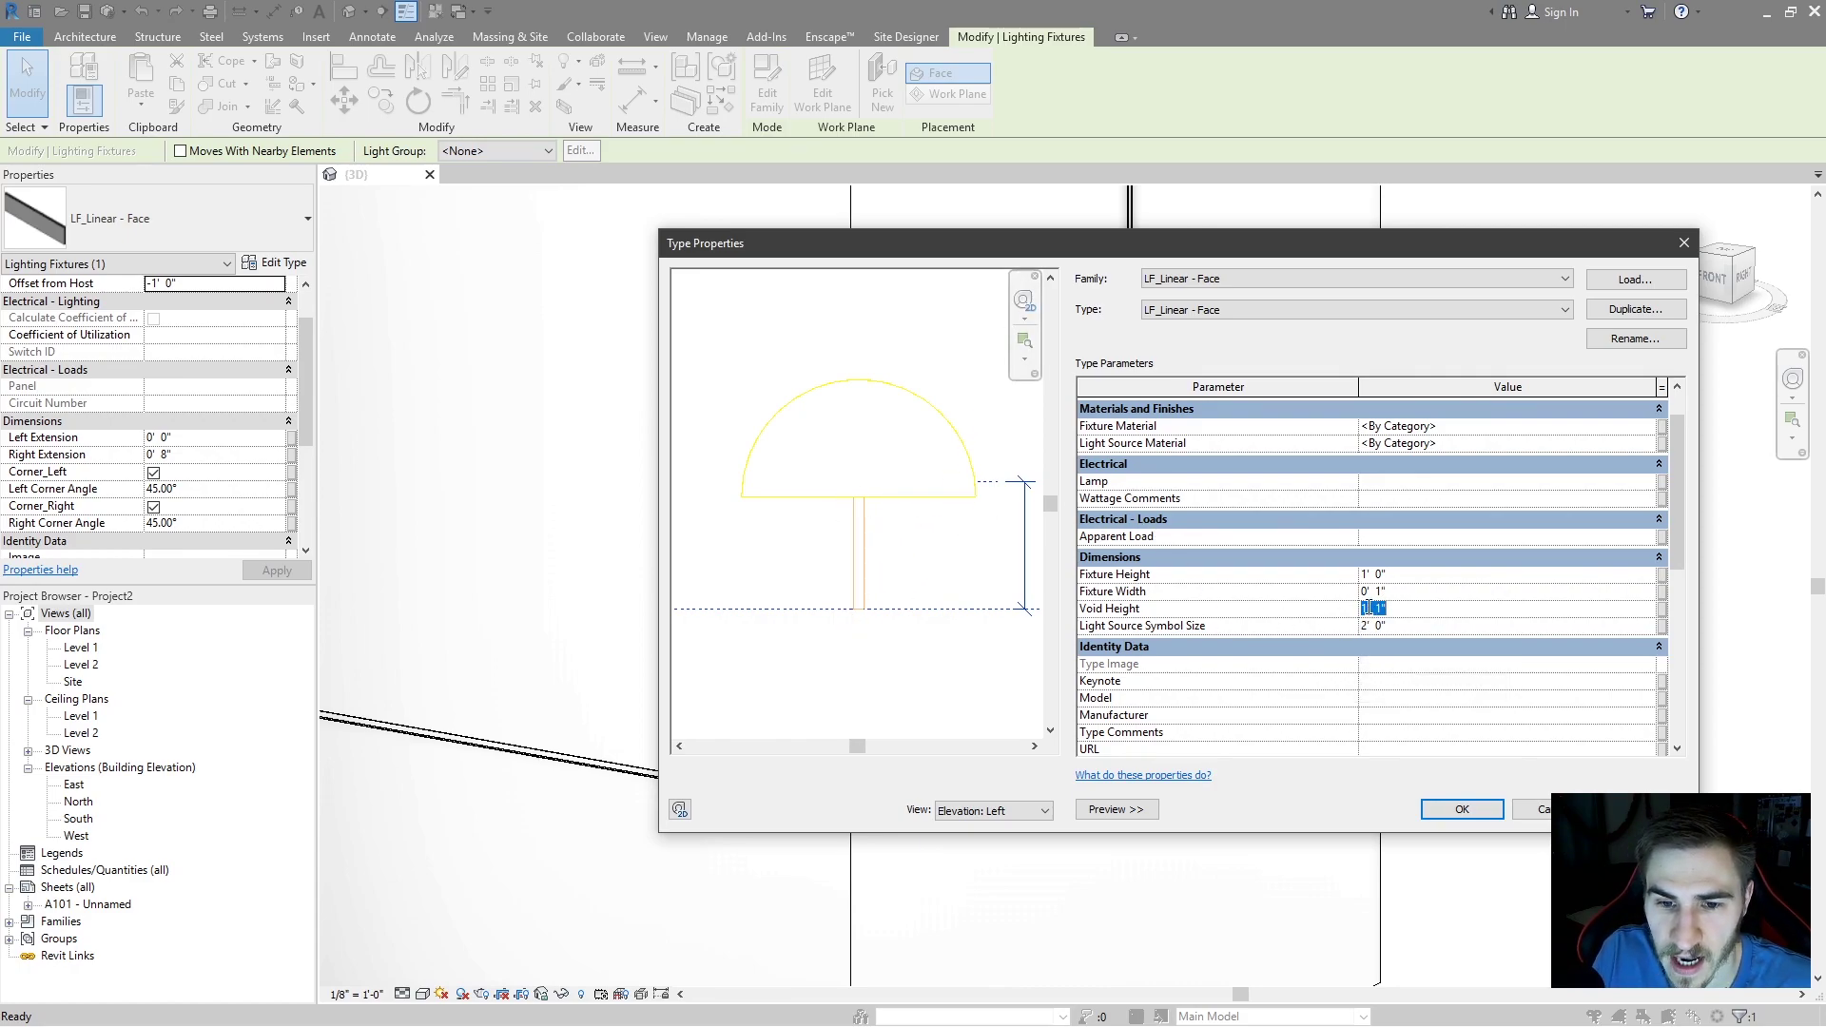
{"action": "scroll", "coordinate": [1348, 615], "scroll_direction": "up", "scroll_amount": 1}
{"action": "scroll", "coordinate": [1244, 660], "scroll_direction": "down", "scroll_amount": 1}
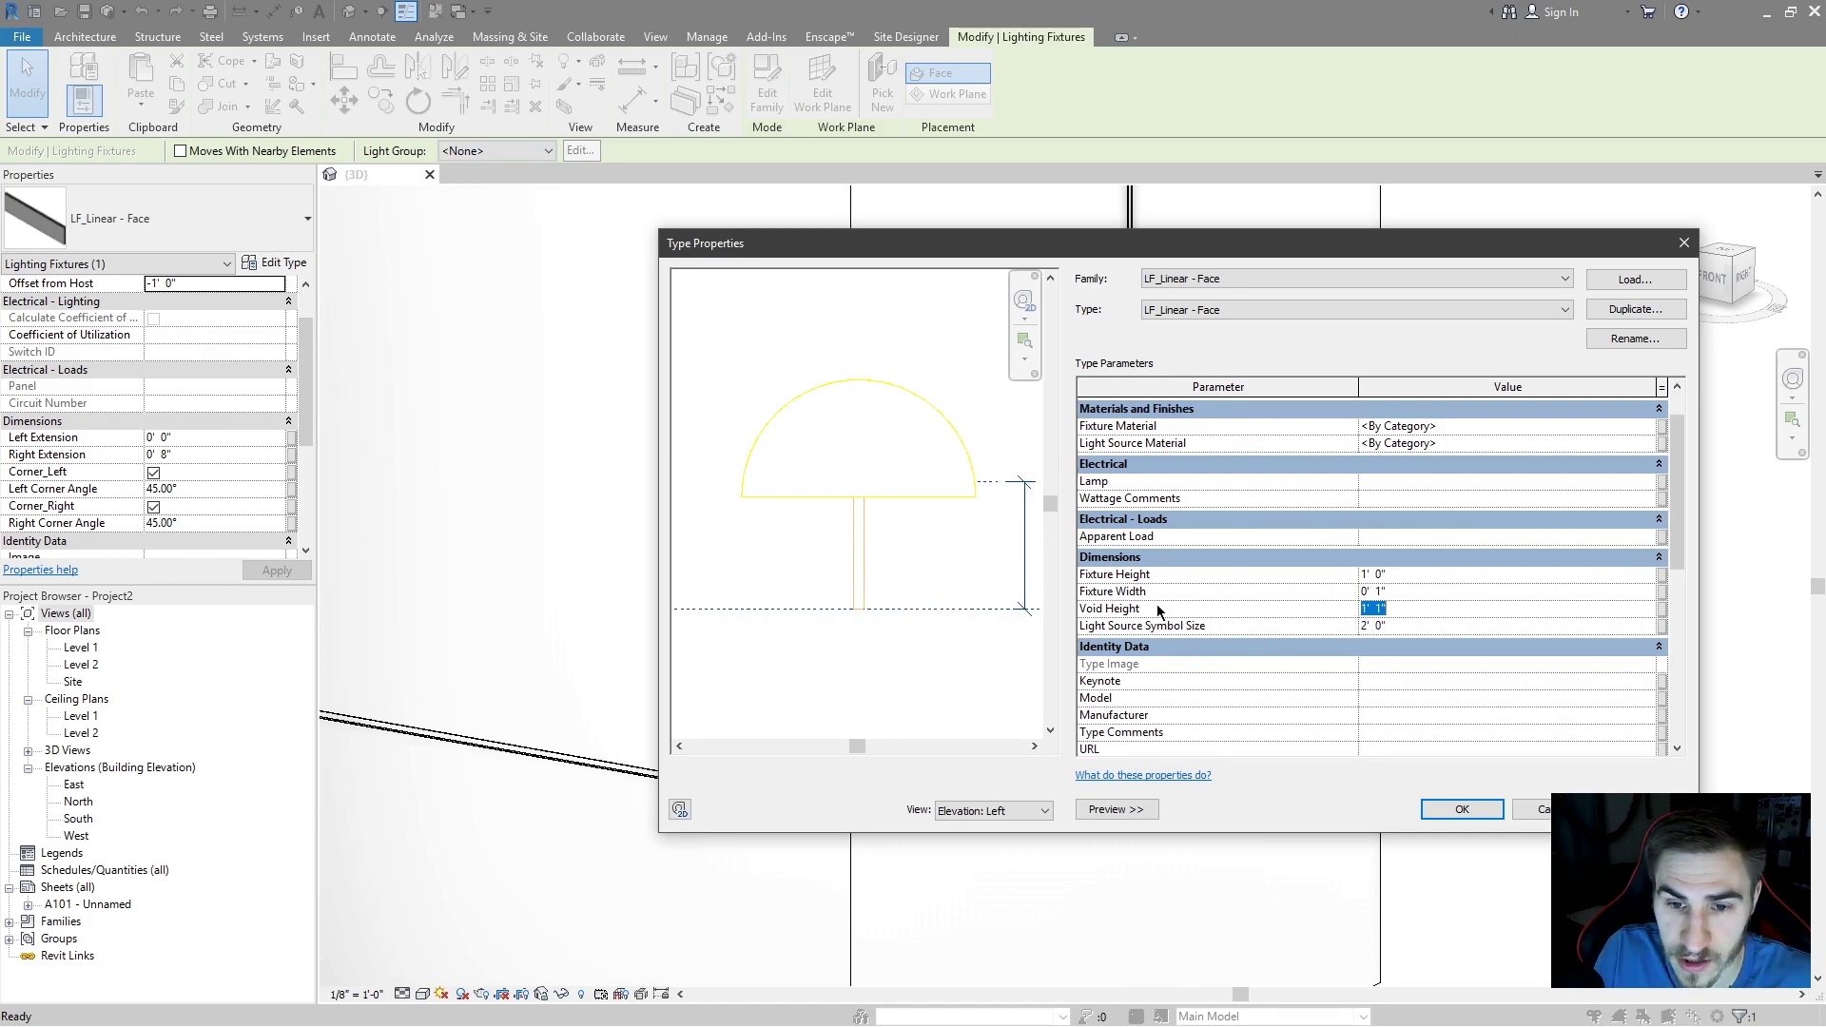
- Change Fixture Height to 6" and keep the left elevation preview
{"action": "left_click", "coordinate": [1403, 572]}
{"action": "key", "text": "BackSpace"}
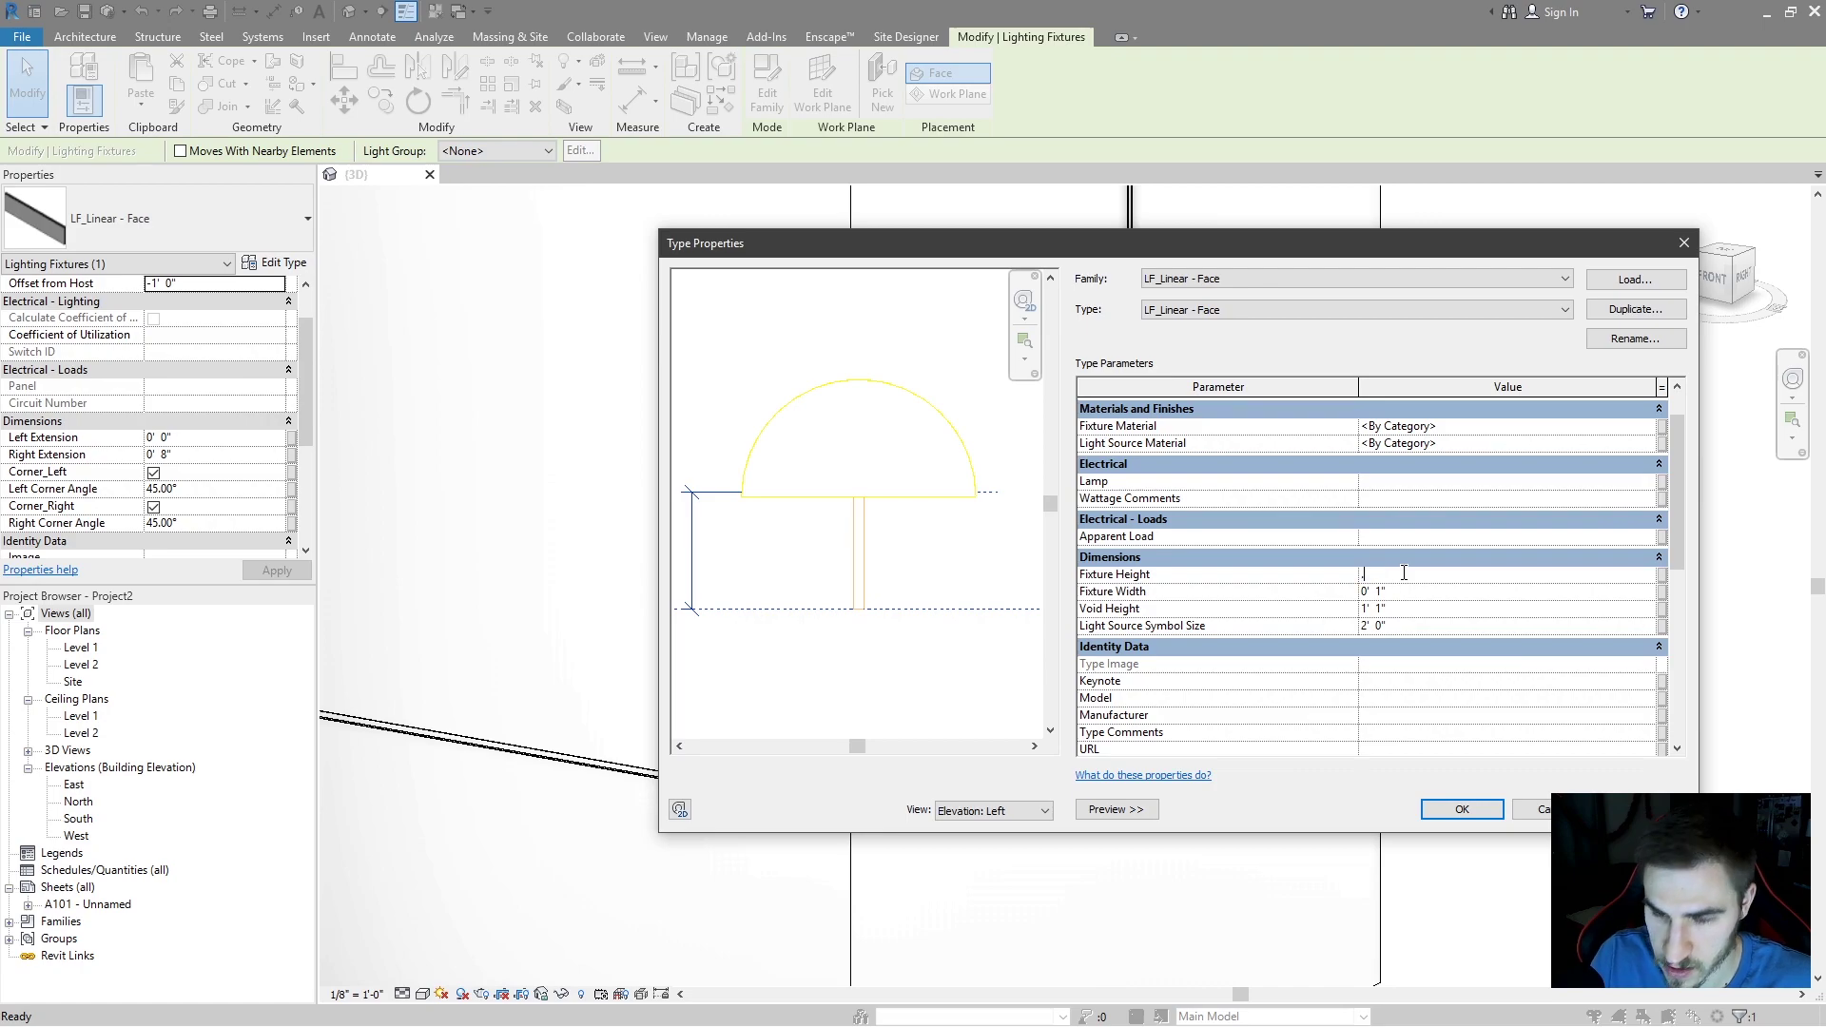
{"action": "type", "text": "6\""}
{"action": "key", "text": "Return"}
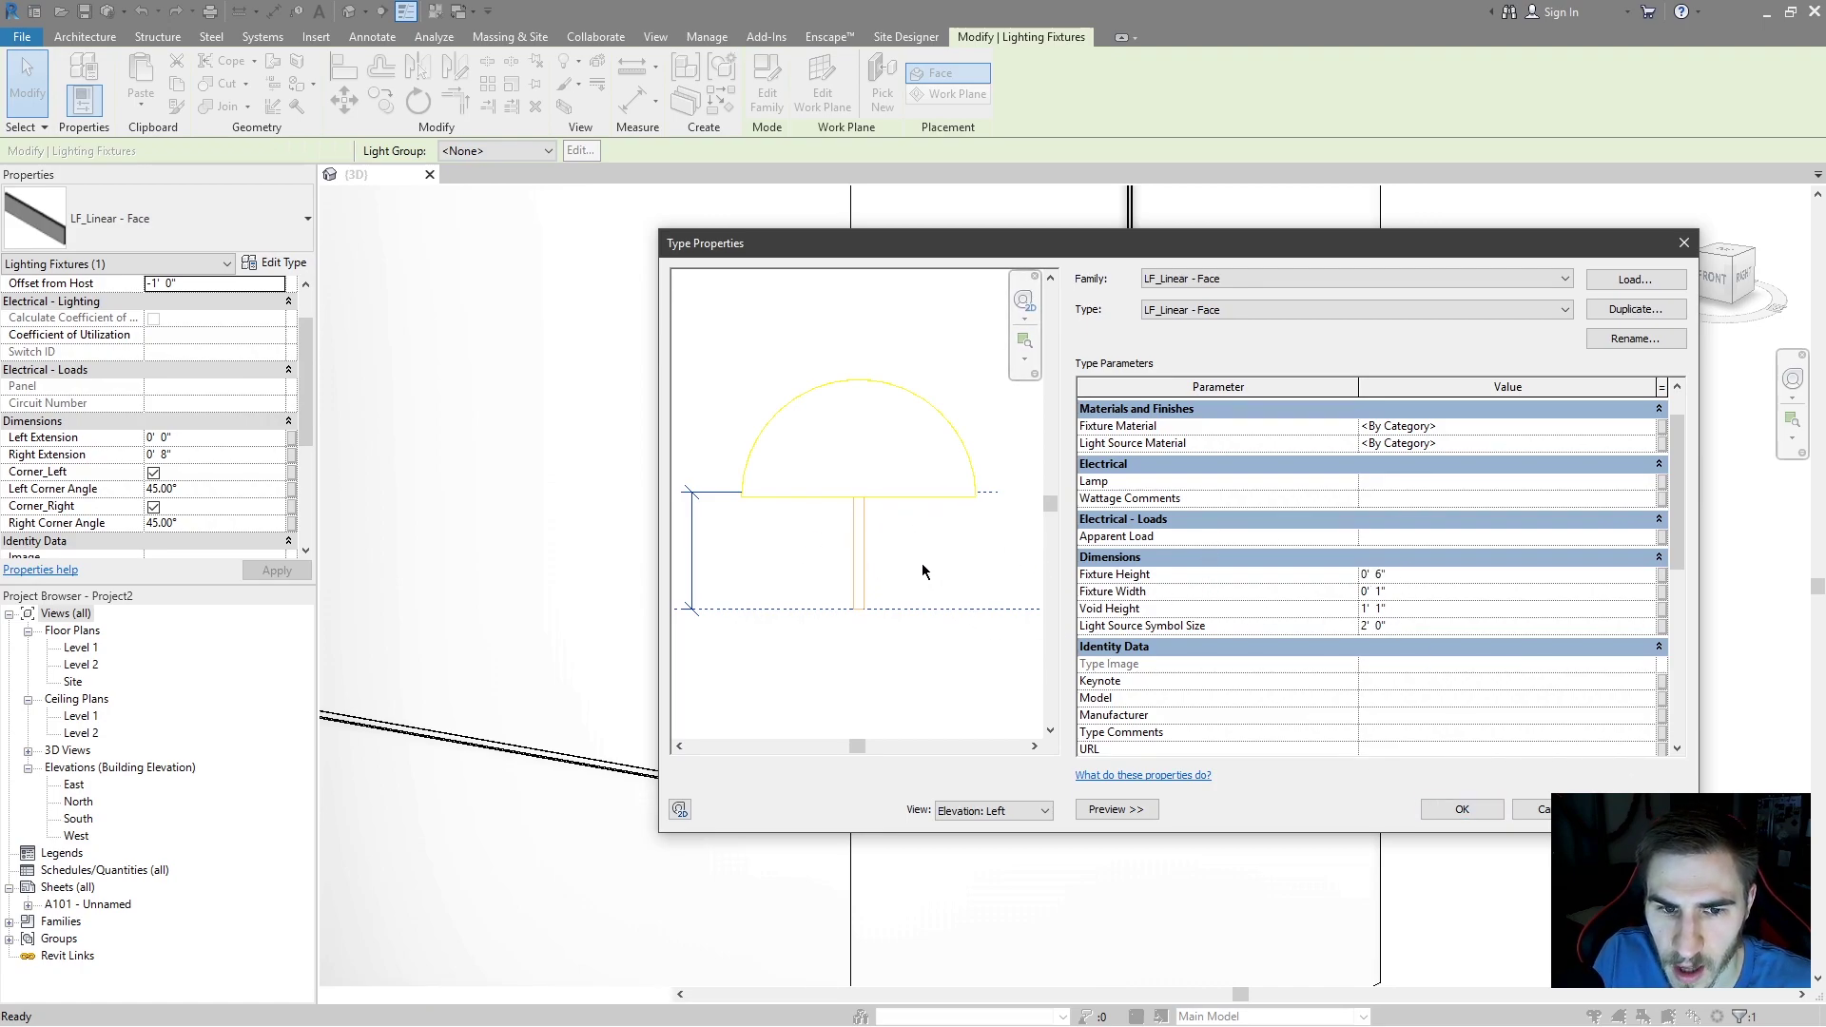
{"action": "scroll", "coordinate": [825, 508], "scroll_direction": "up", "scroll_amount": 3}
{"action": "scroll", "coordinate": [856, 461], "scroll_direction": "up", "scroll_amount": 3}
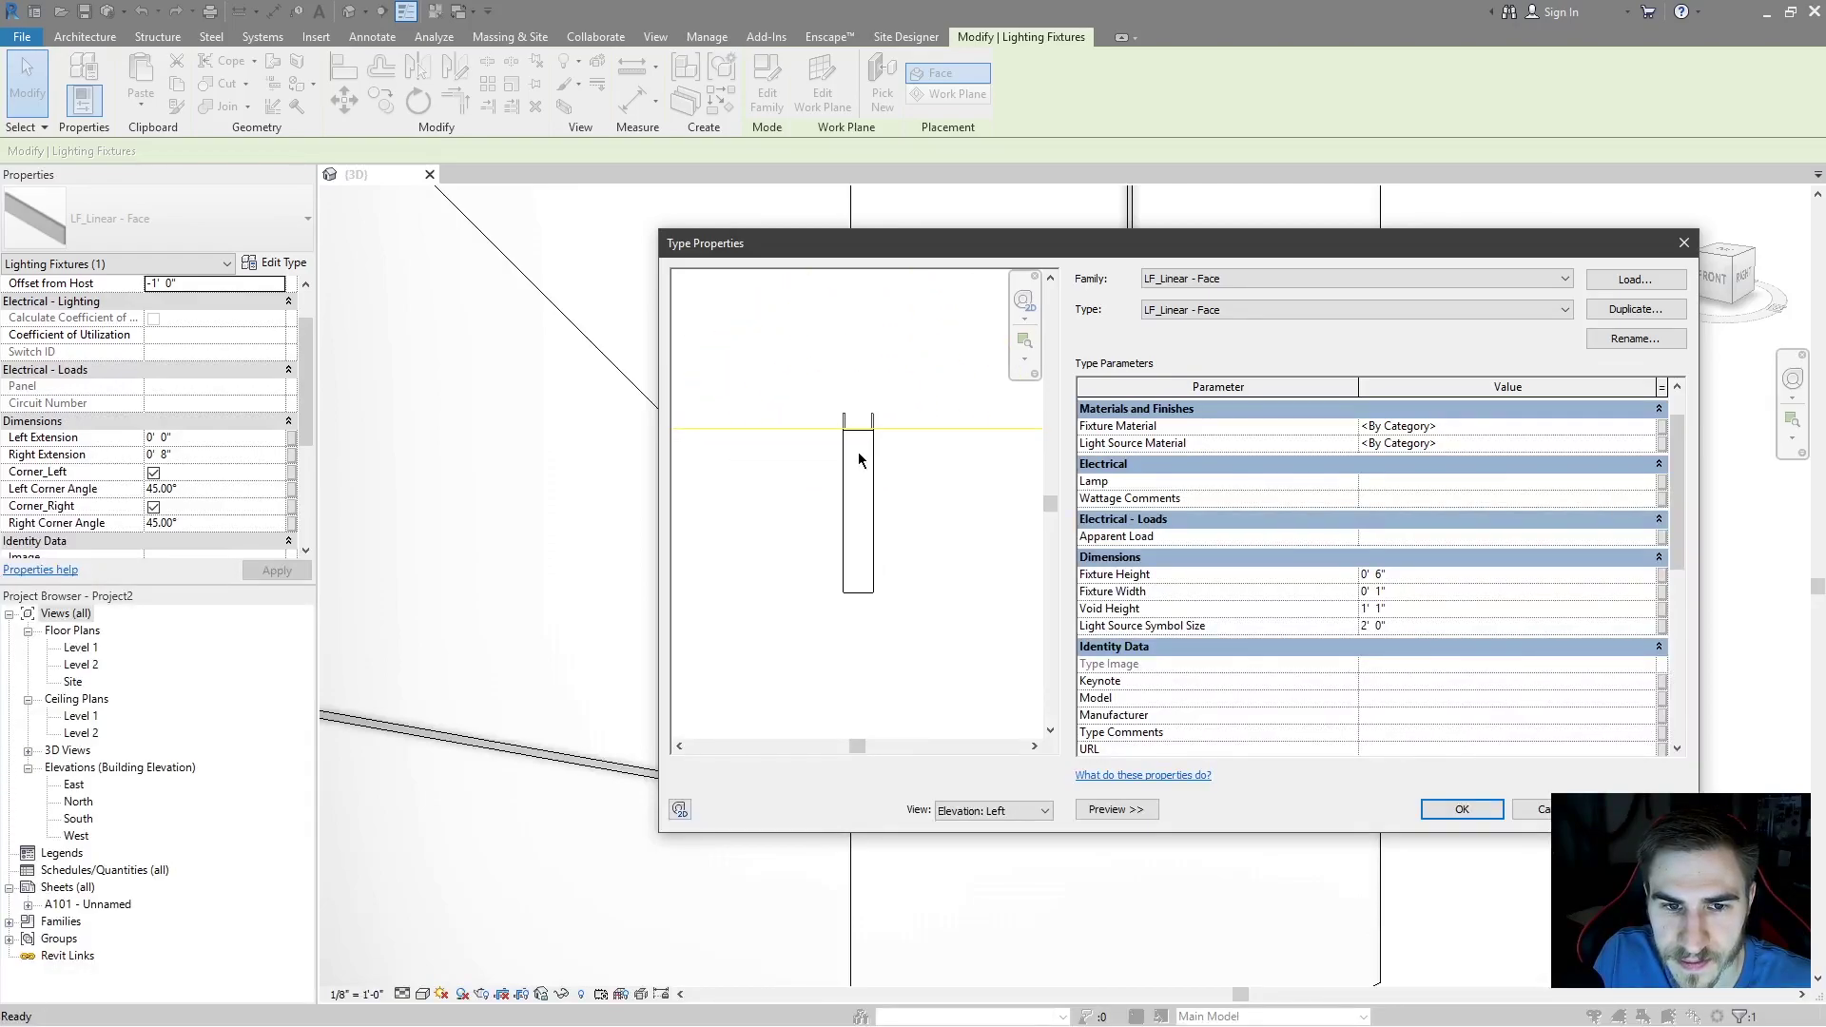
{"action": "left_click", "coordinate": [1023, 813]}
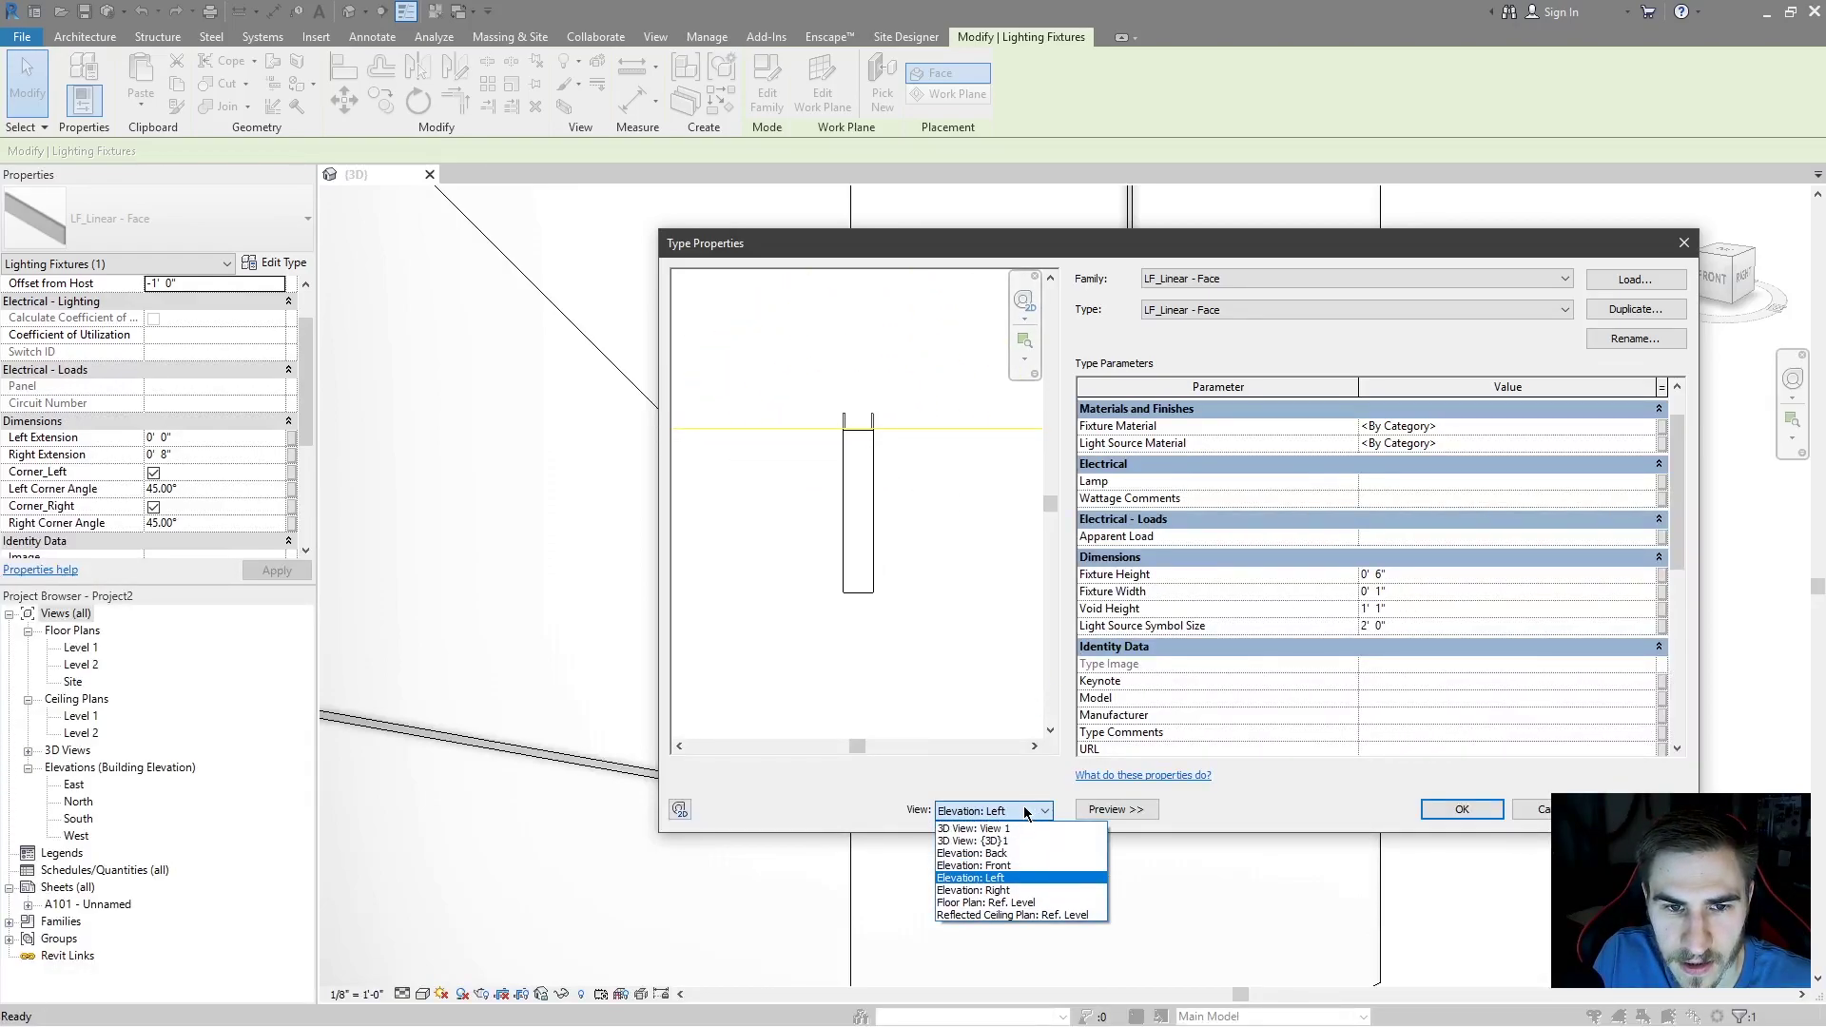
{"action": "left_click", "coordinate": [1023, 812]}
- Scroll through the remaining type parameters, then cancel to discard the 6" change
{"action": "left_click", "coordinate": [1395, 615]}
{"action": "left_click", "coordinate": [1303, 615]}
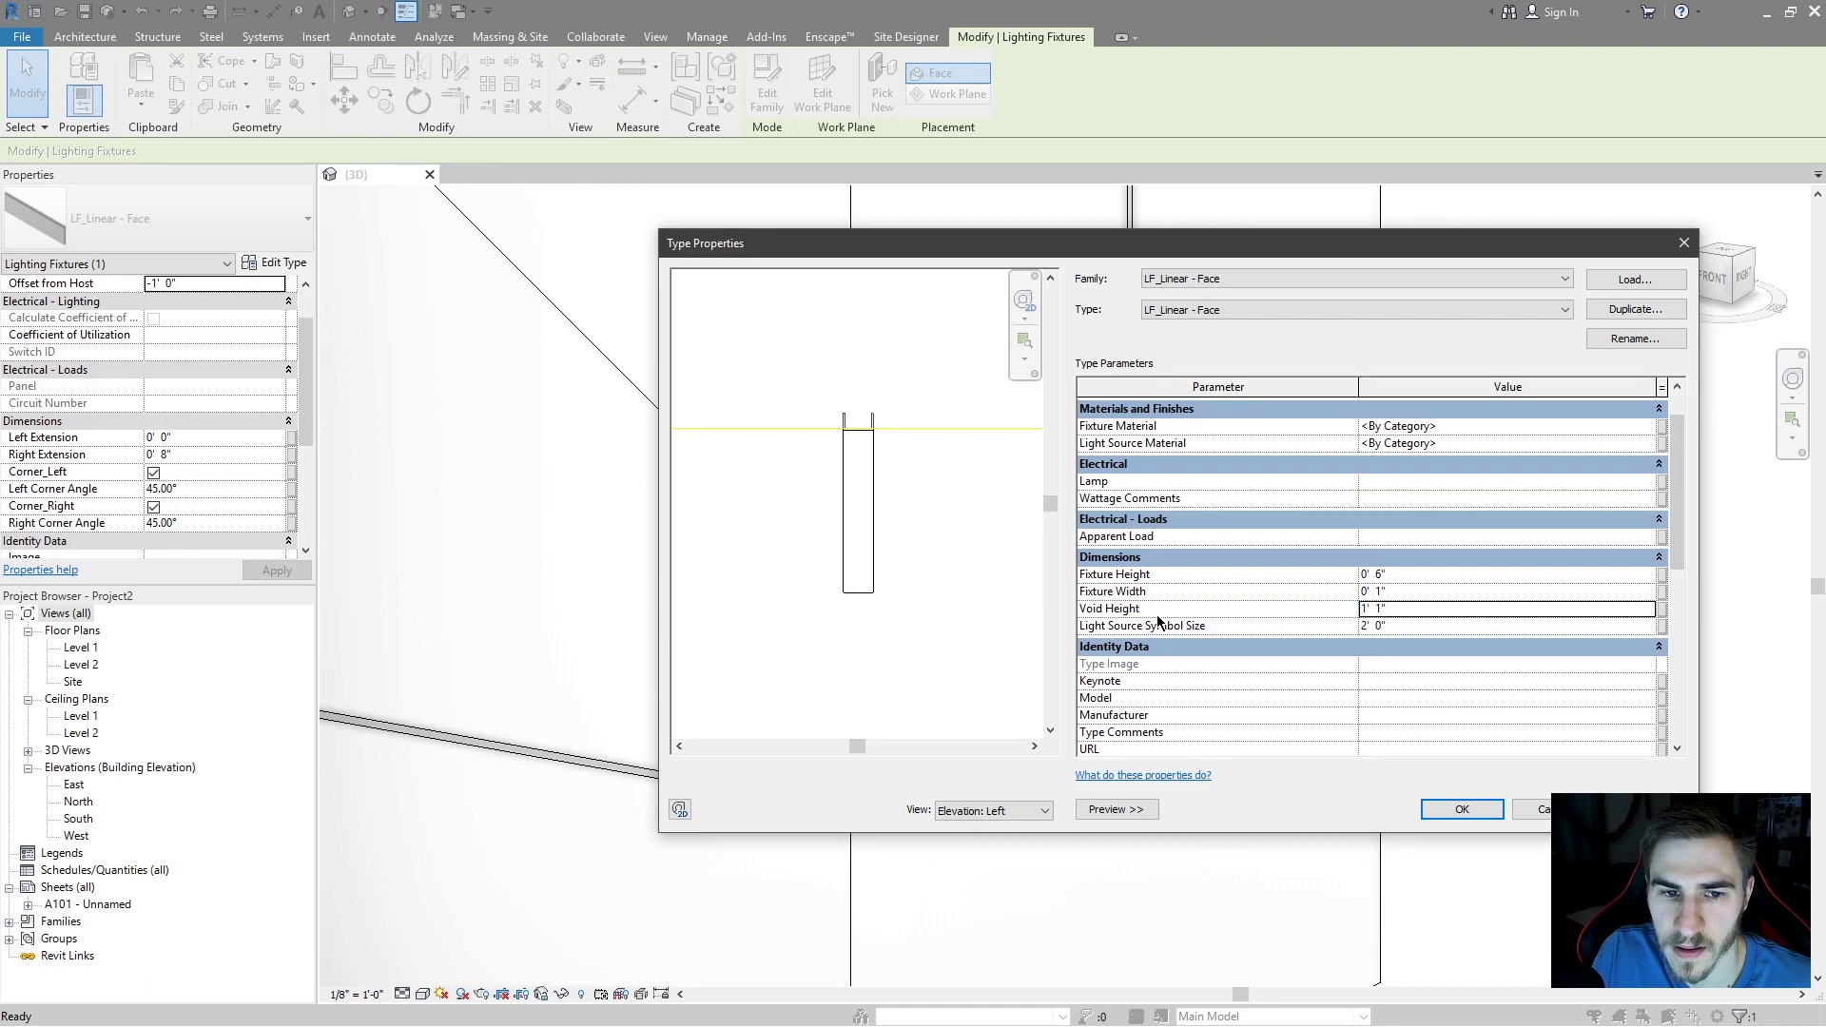
{"action": "scroll", "coordinate": [1146, 623], "scroll_direction": "down", "scroll_amount": 2}
{"action": "scroll", "coordinate": [1136, 599], "scroll_direction": "up", "scroll_amount": 3}
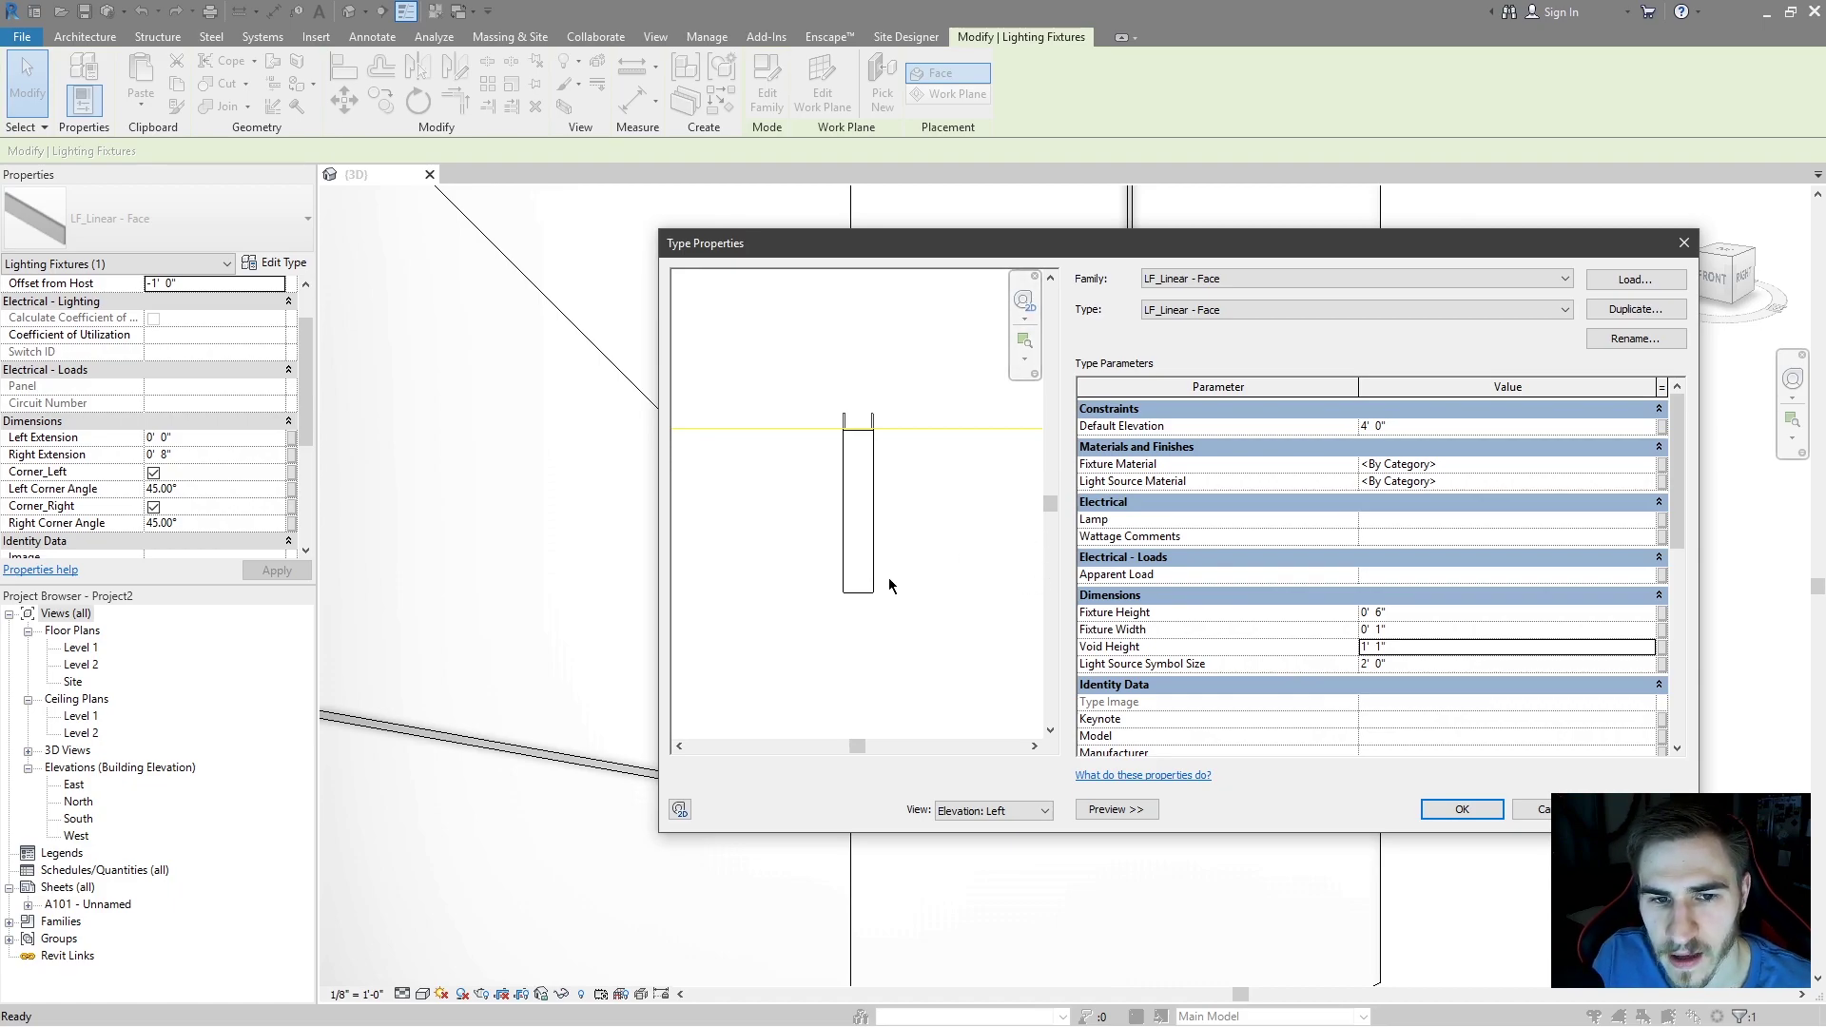
{"action": "scroll", "coordinate": [888, 580], "scroll_direction": "down", "scroll_amount": 1}
{"action": "scroll", "coordinate": [890, 532], "scroll_direction": "down", "scroll_amount": 1}
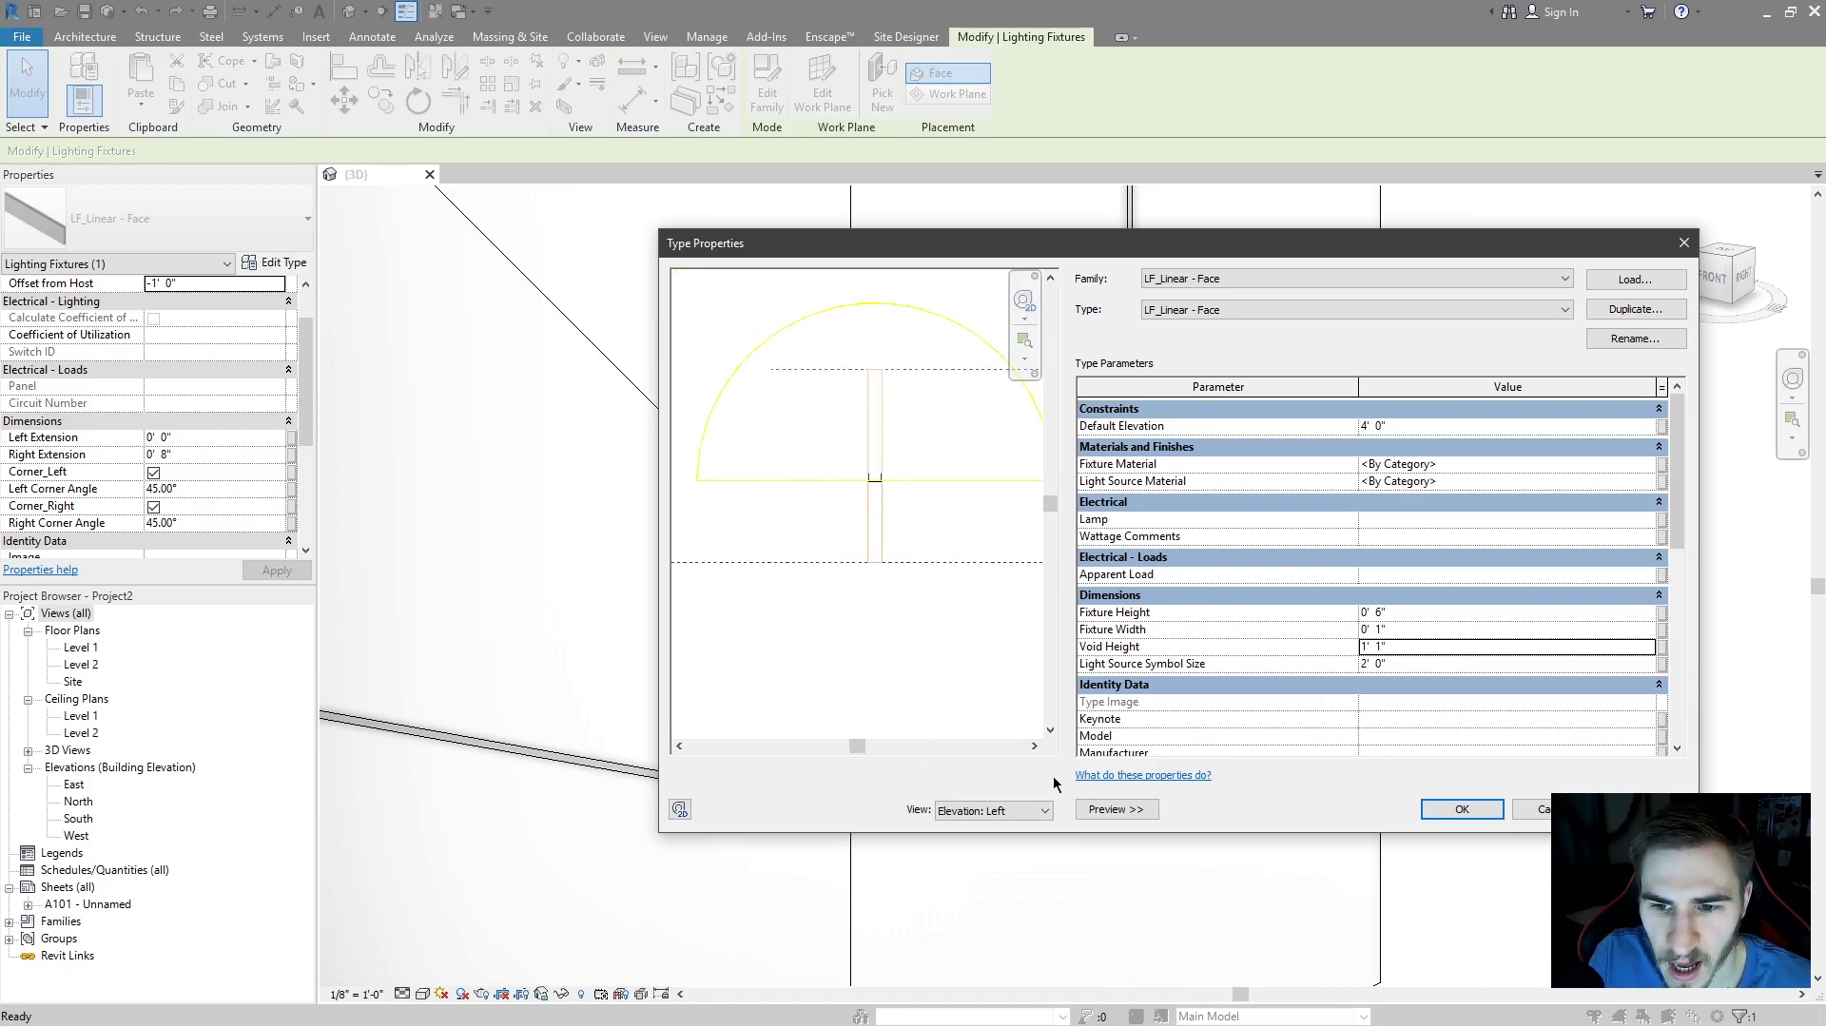
{"action": "scroll", "coordinate": [1318, 597], "scroll_direction": "down", "scroll_amount": 1}
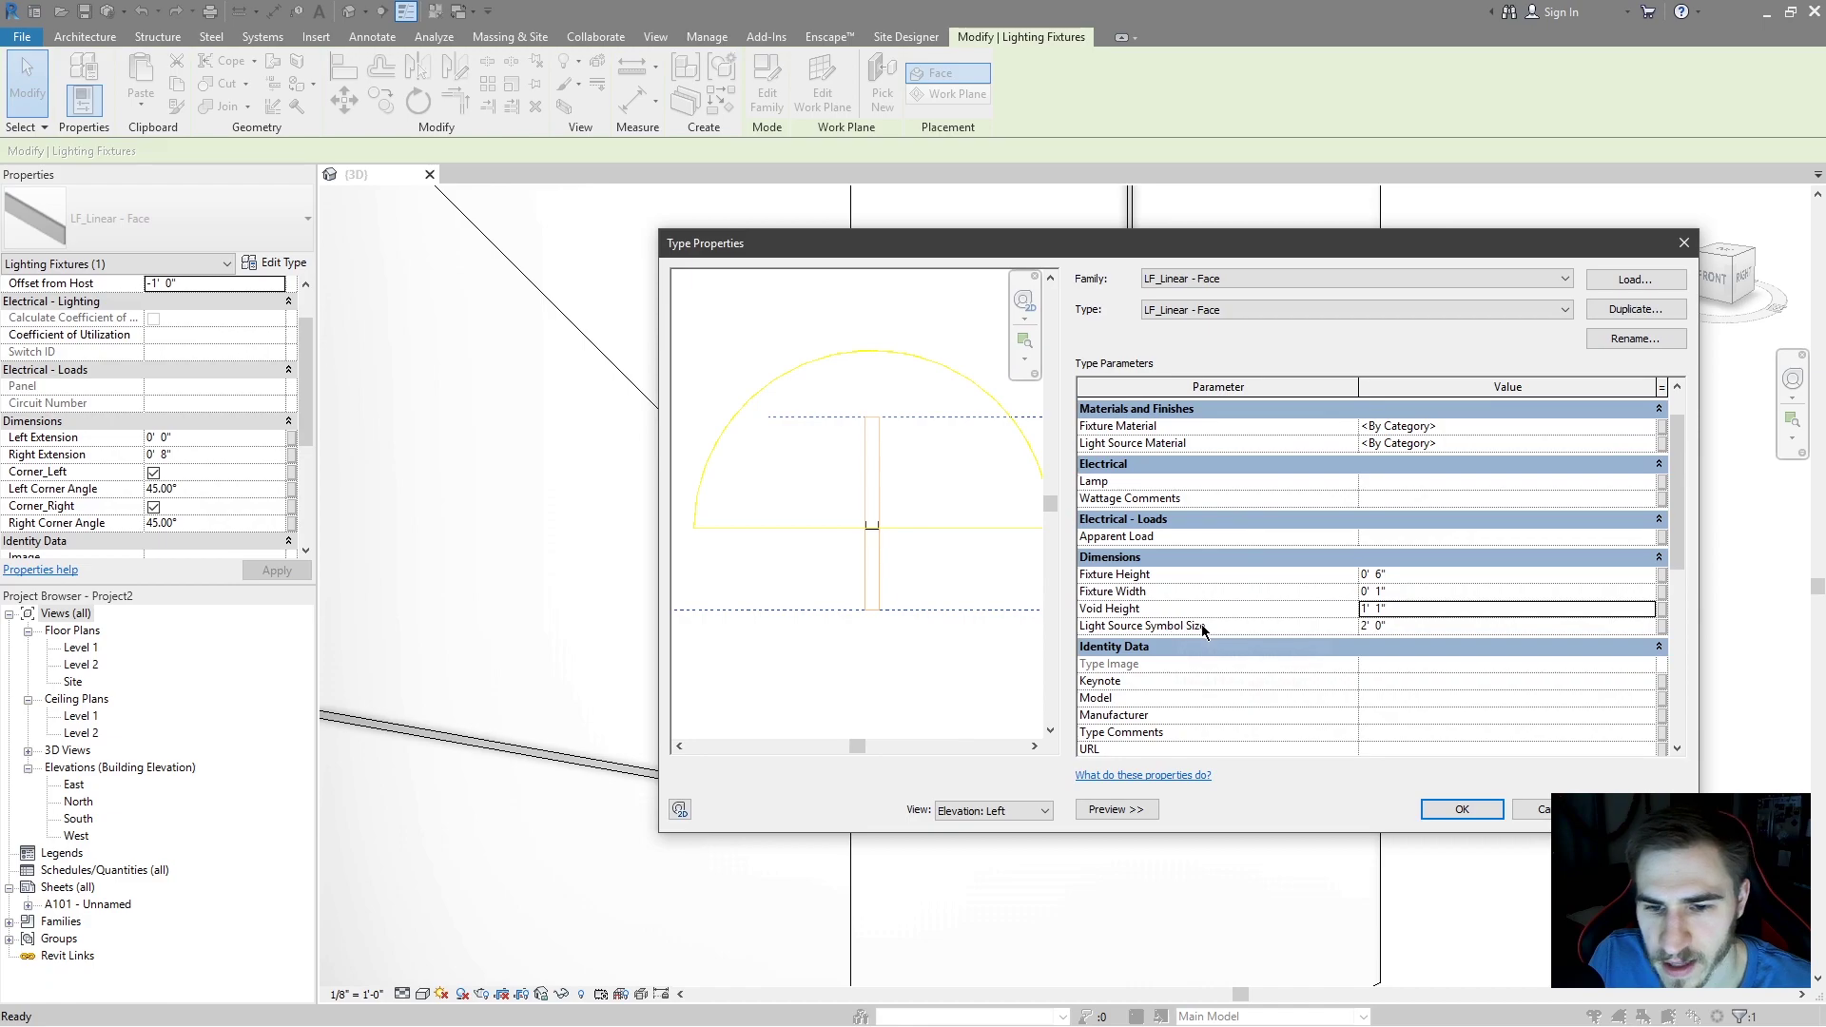
{"action": "scroll", "coordinate": [1386, 623], "scroll_direction": "down", "scroll_amount": 1}
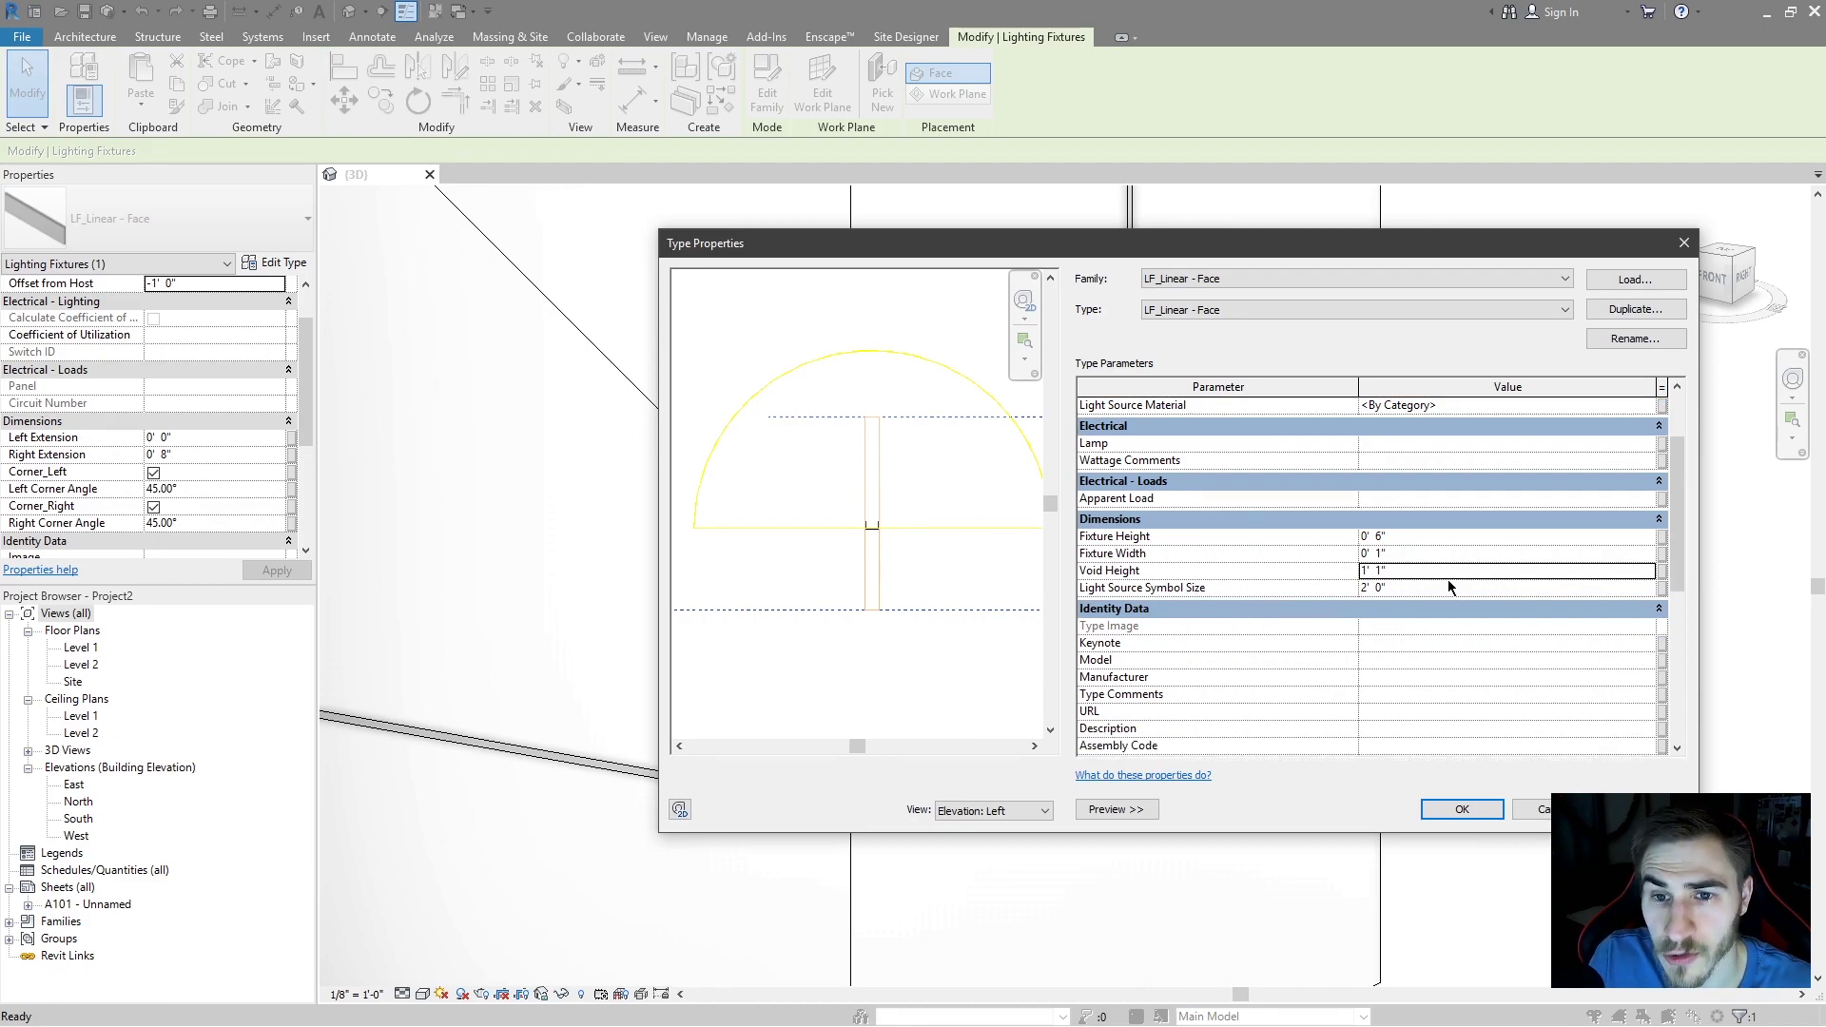
{"action": "scroll", "coordinate": [1210, 598], "scroll_direction": "down", "scroll_amount": 2}
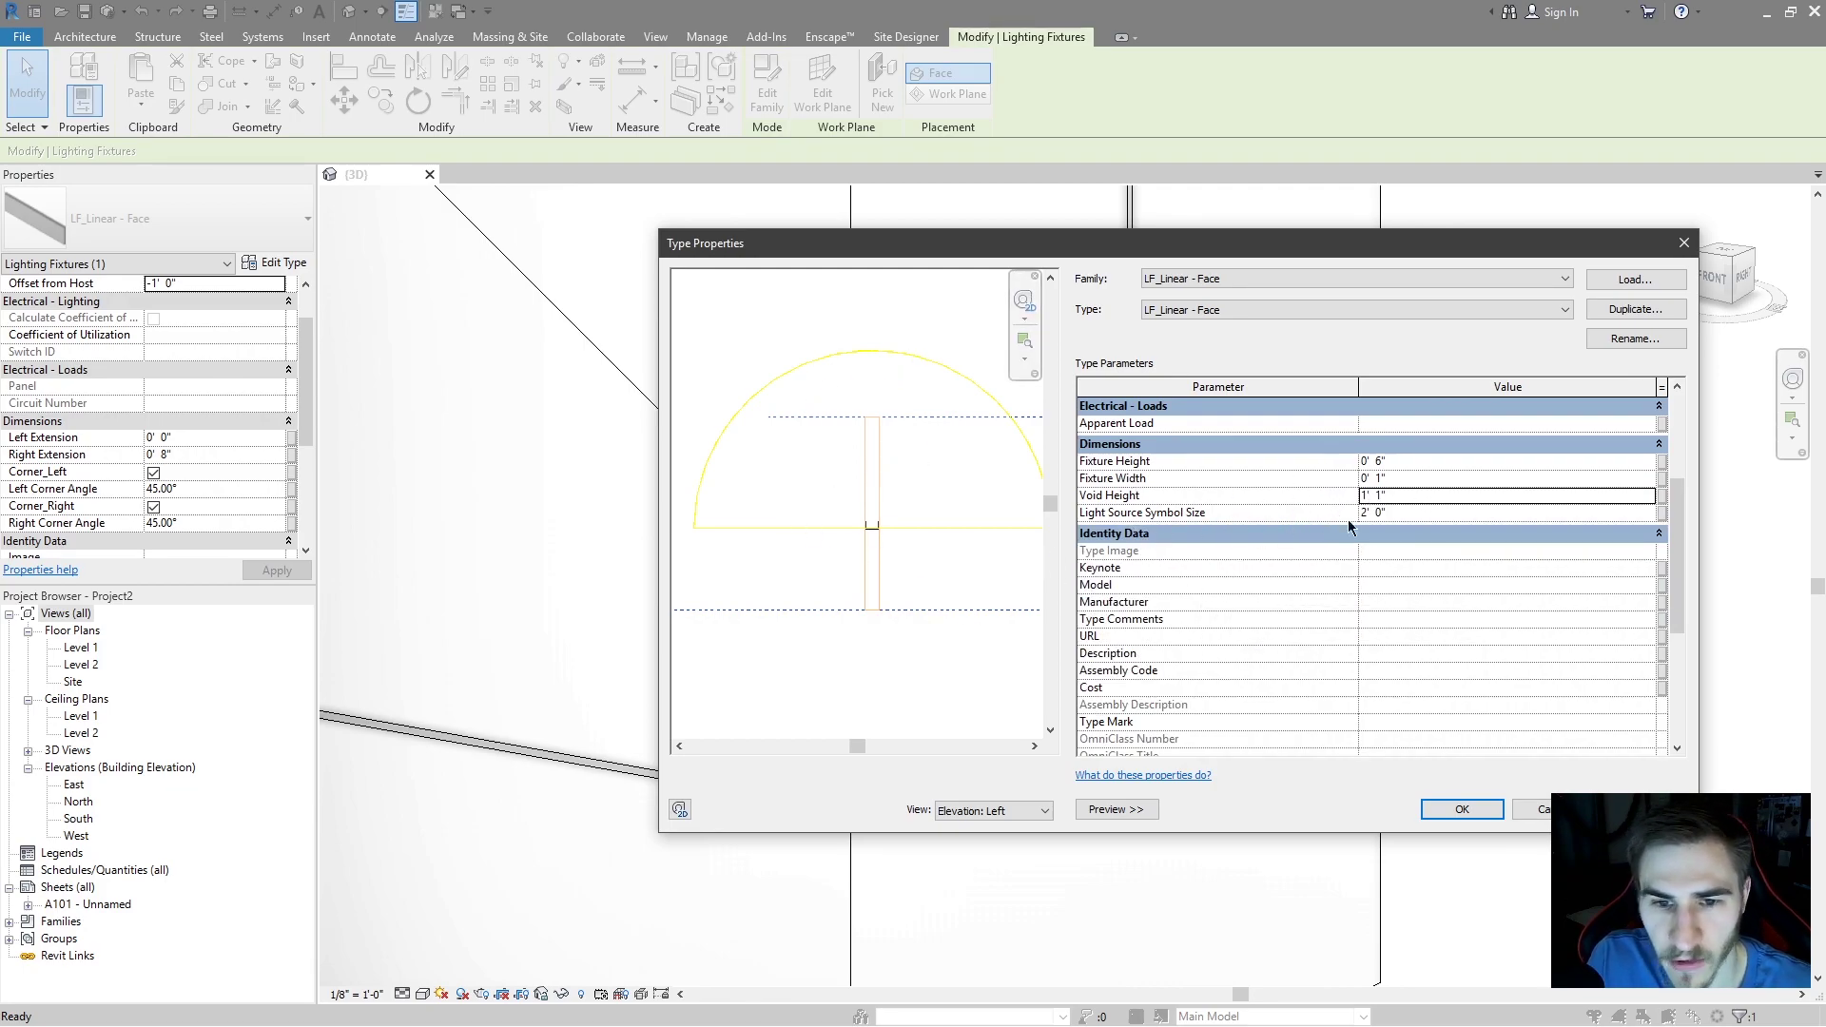
{"action": "scroll", "coordinate": [1236, 485], "scroll_direction": "down", "scroll_amount": 6}
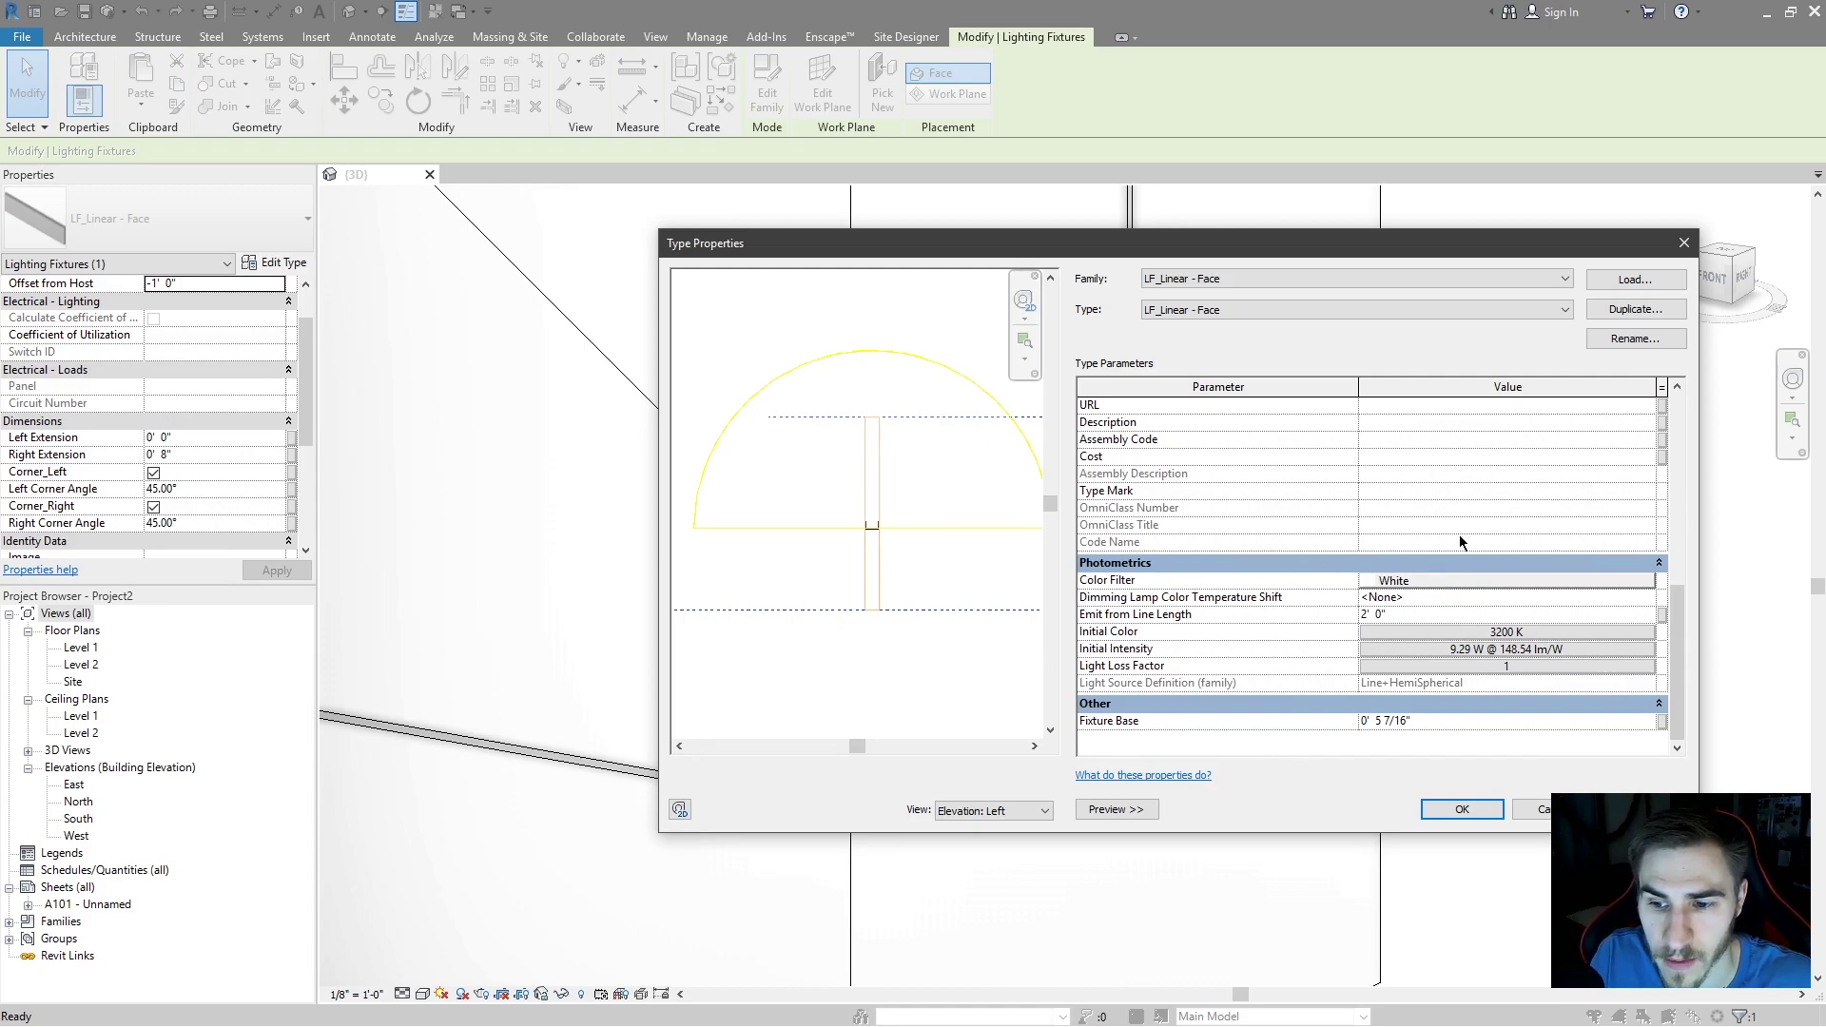
{"action": "left_click", "coordinate": [1547, 810]}
- Select the LF_Linear light fixture and bring up its Family Types parameters
{"action": "left_click", "coordinate": [1111, 775]}
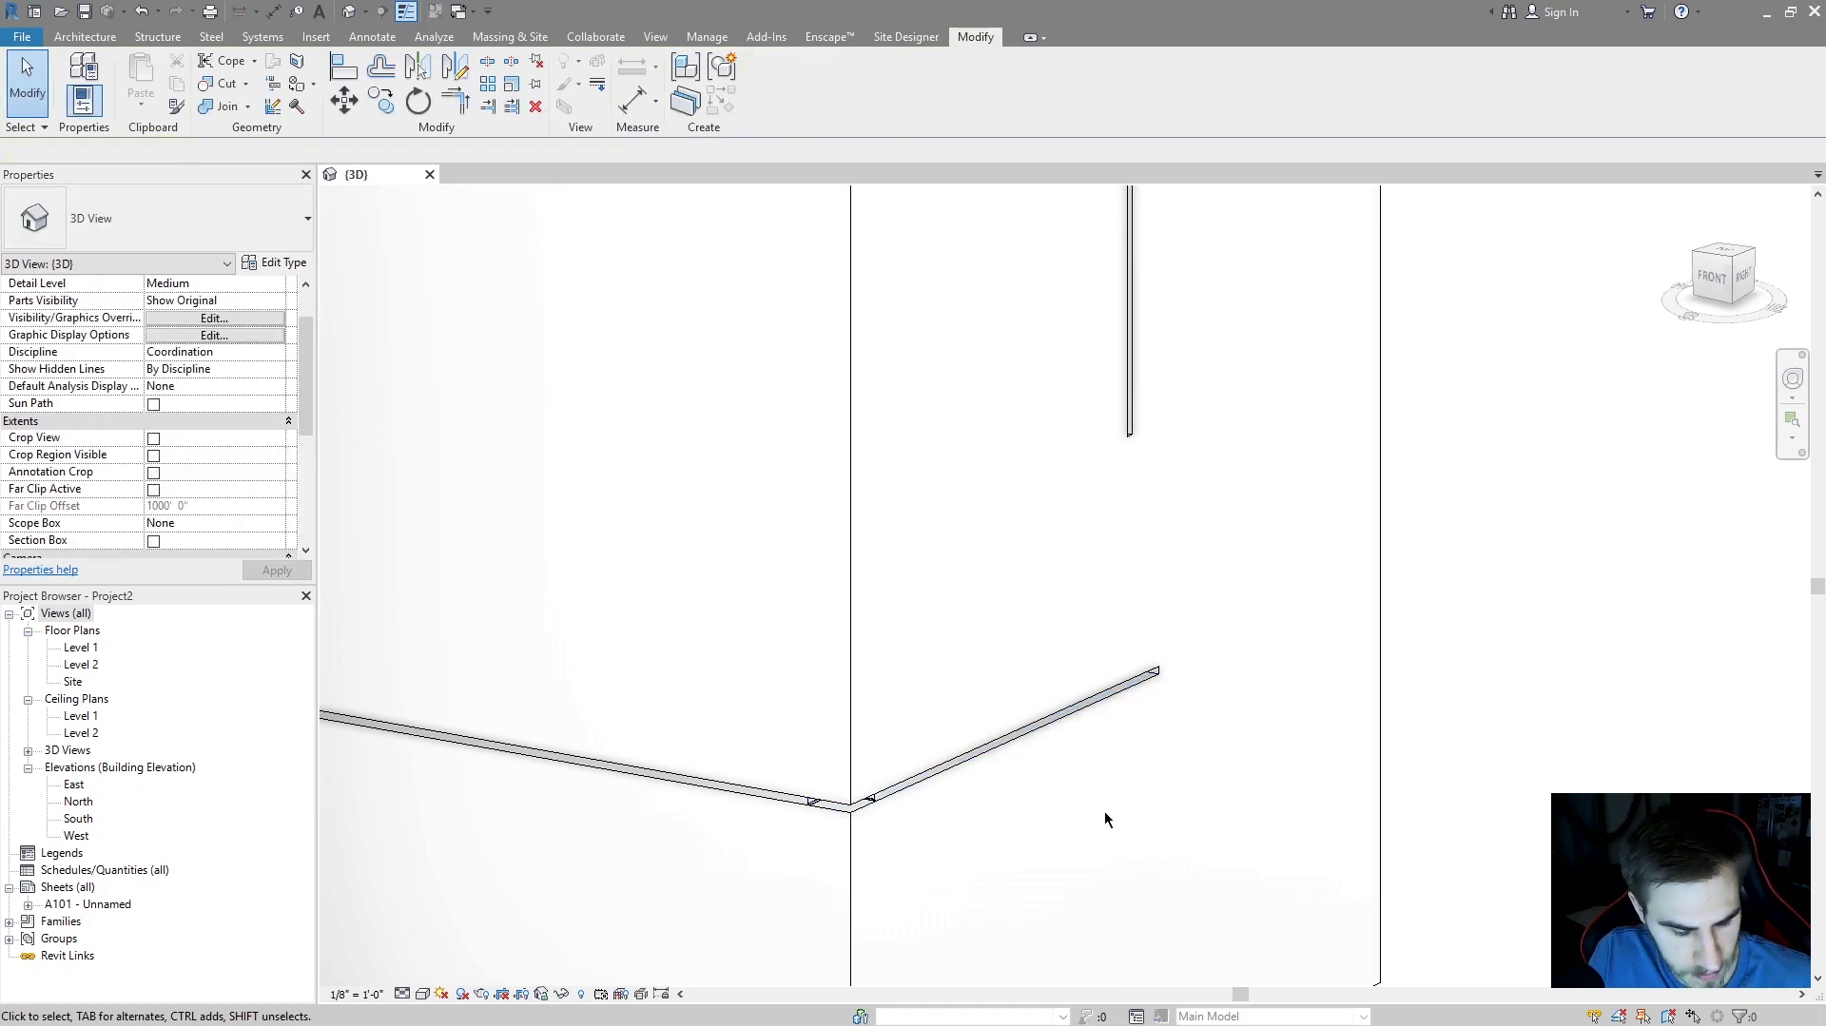
{"action": "left_click", "coordinate": [963, 762]}
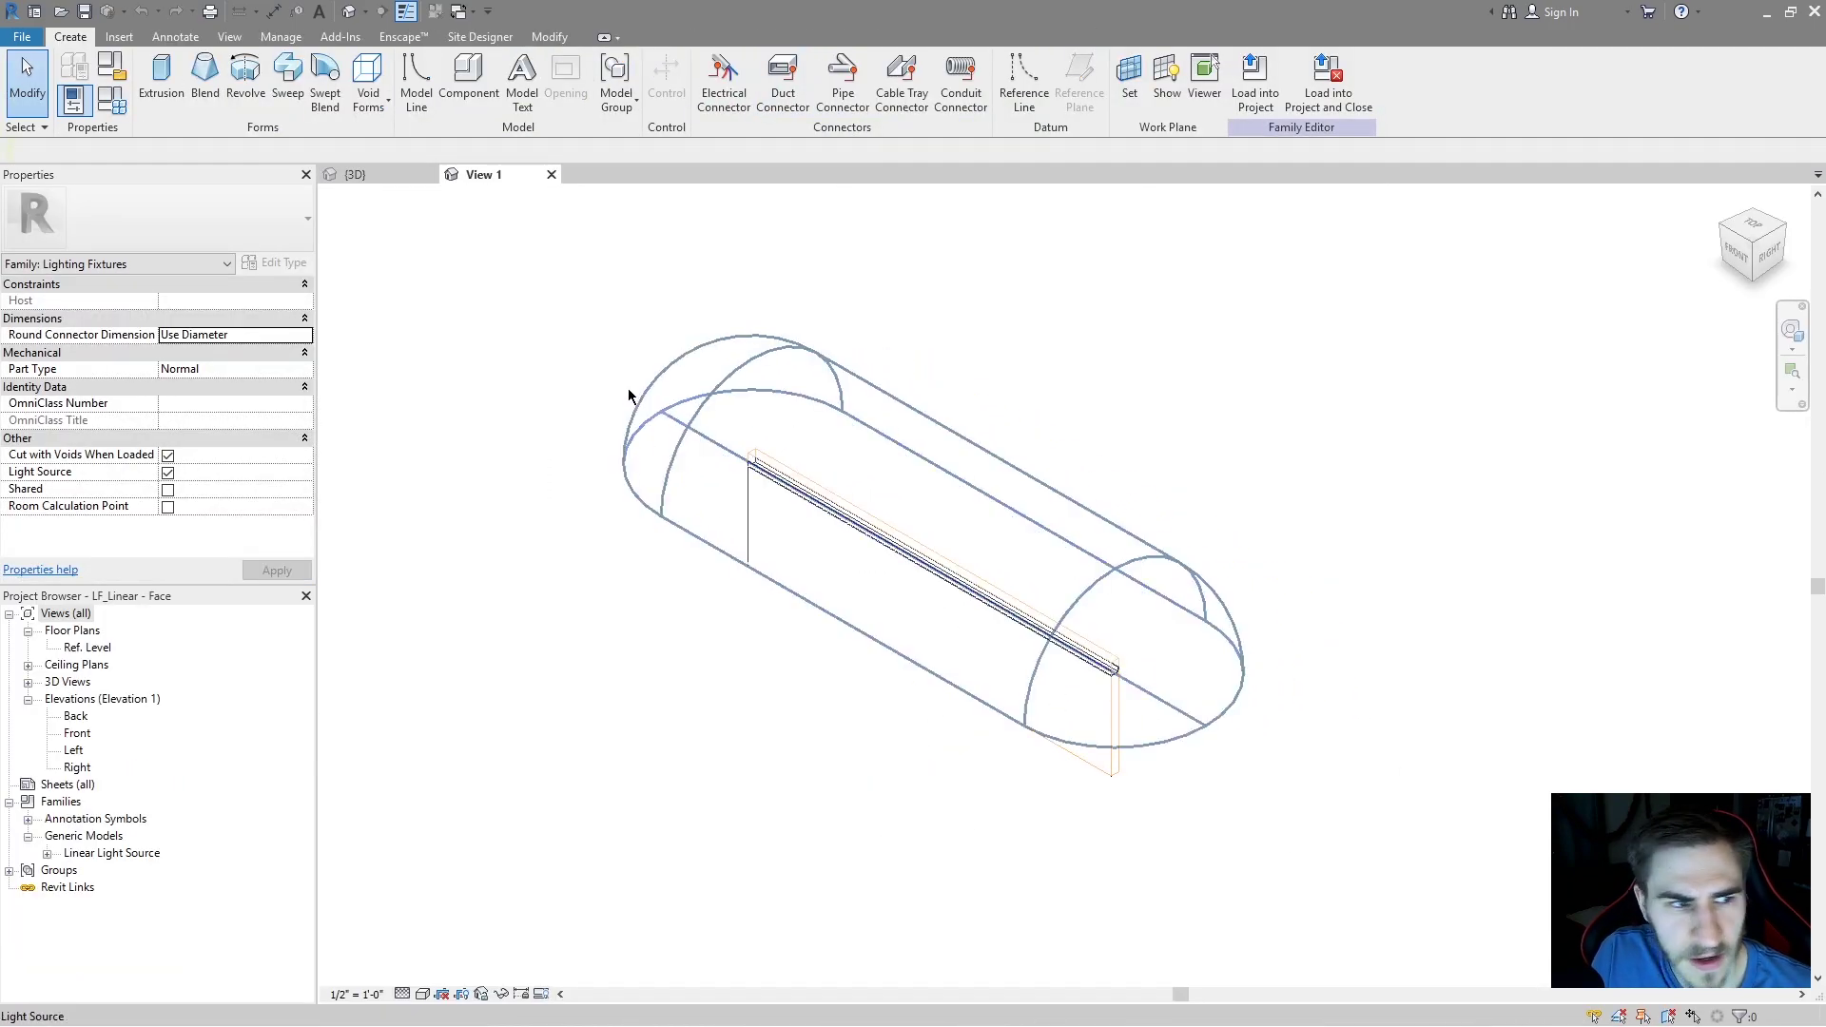
{"action": "left_click", "coordinate": [118, 103]}
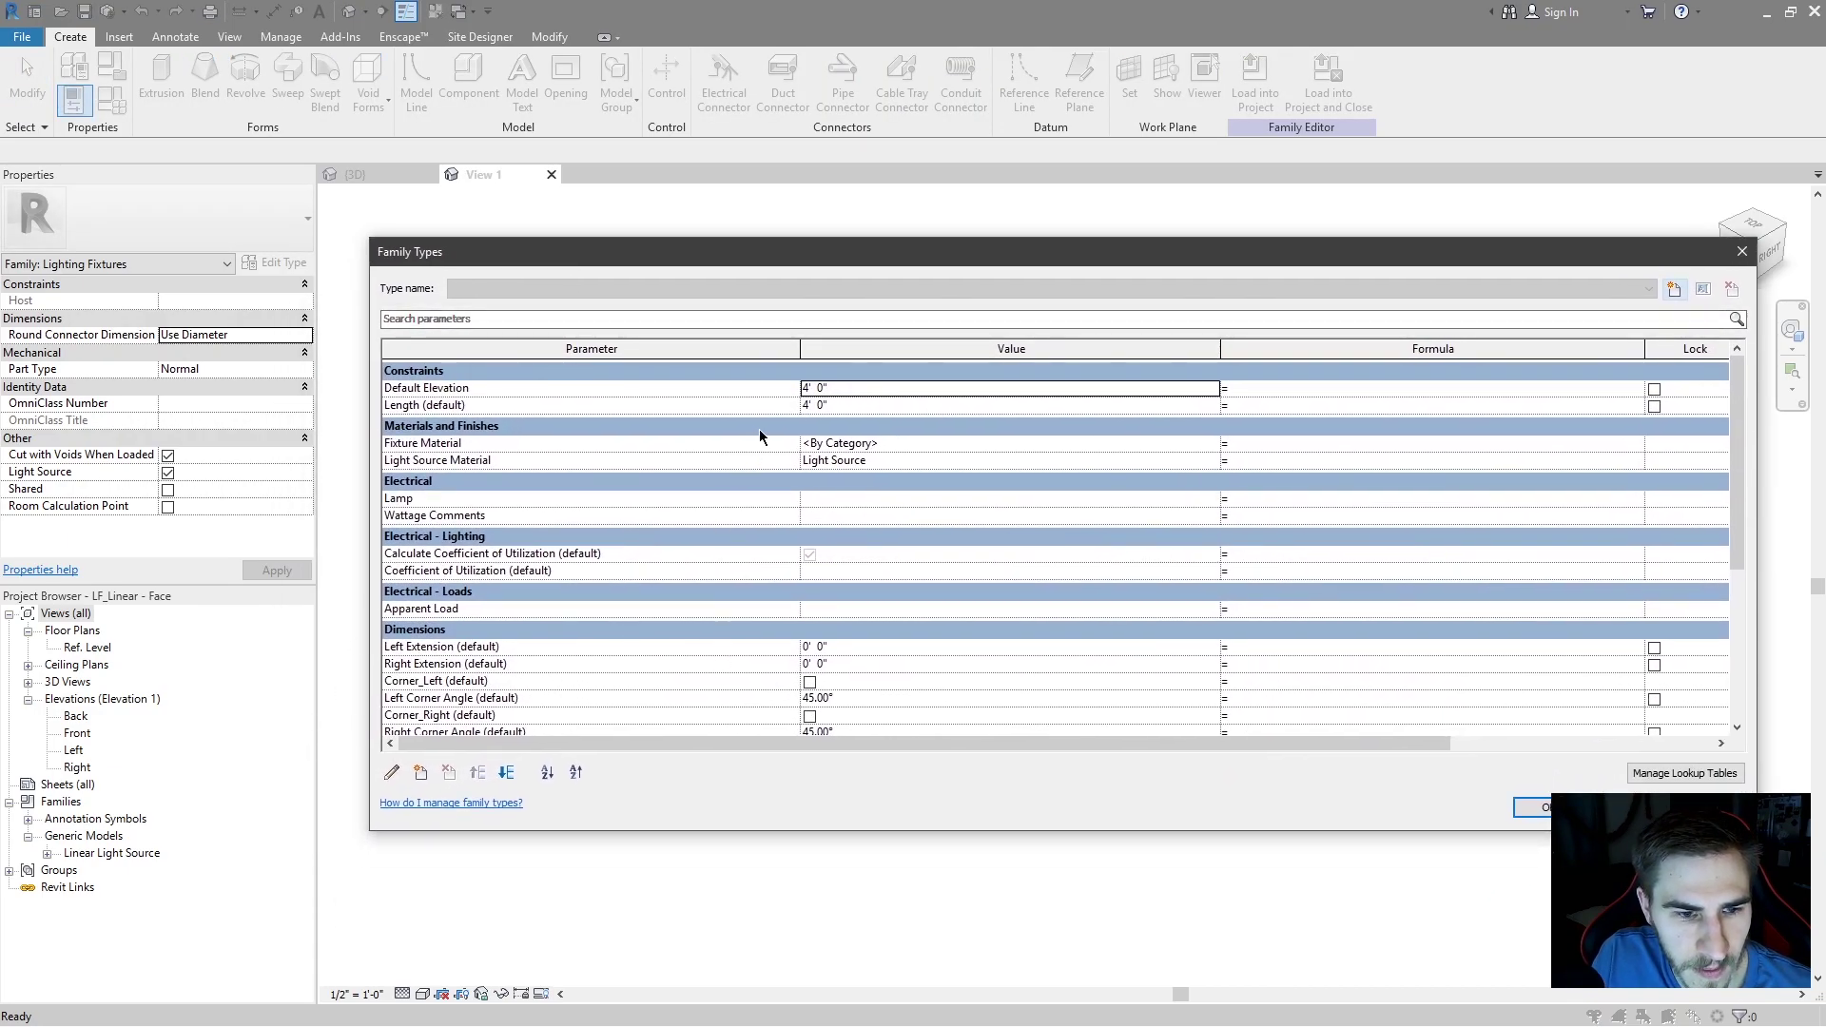
- Toggle the Corner_Left miter parameter off and back on to test it
{"action": "scroll", "coordinate": [754, 420], "scroll_direction": "down", "scroll_amount": 3}
{"action": "scroll", "coordinate": [437, 617], "scroll_direction": "down", "scroll_amount": 3}
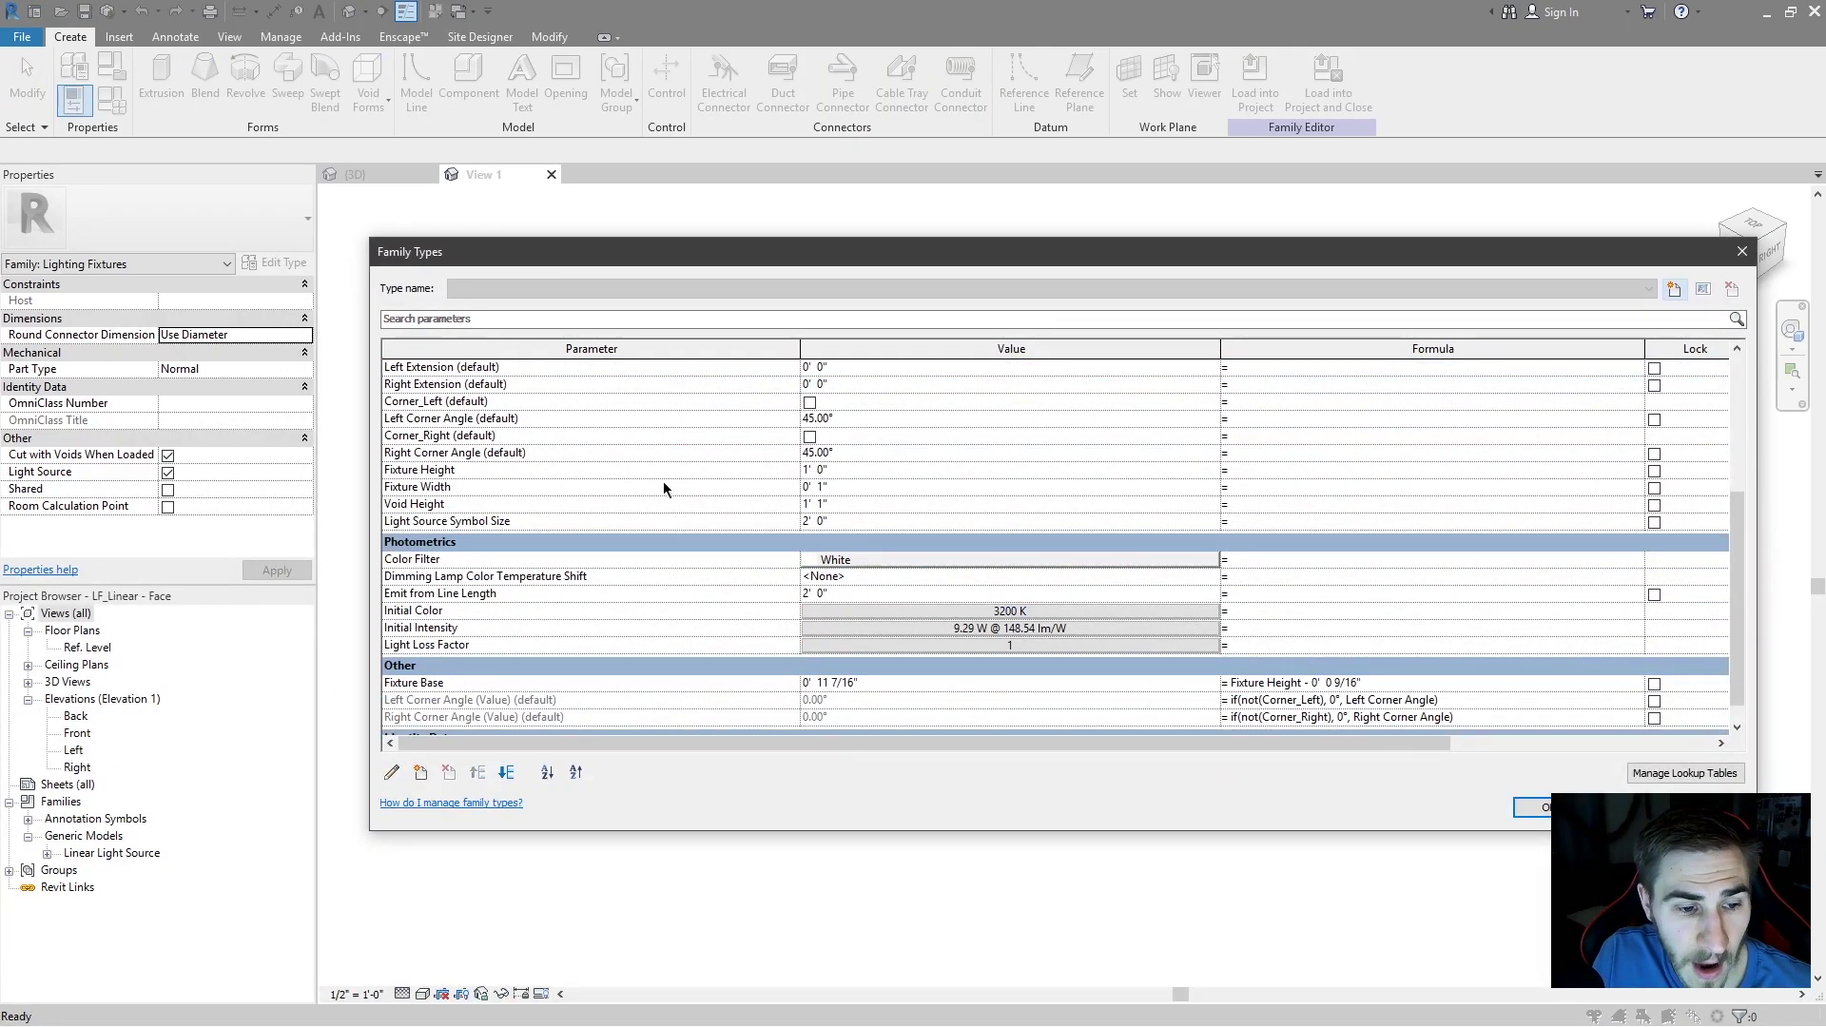
{"action": "scroll", "coordinate": [618, 538], "scroll_direction": "up", "scroll_amount": 1}
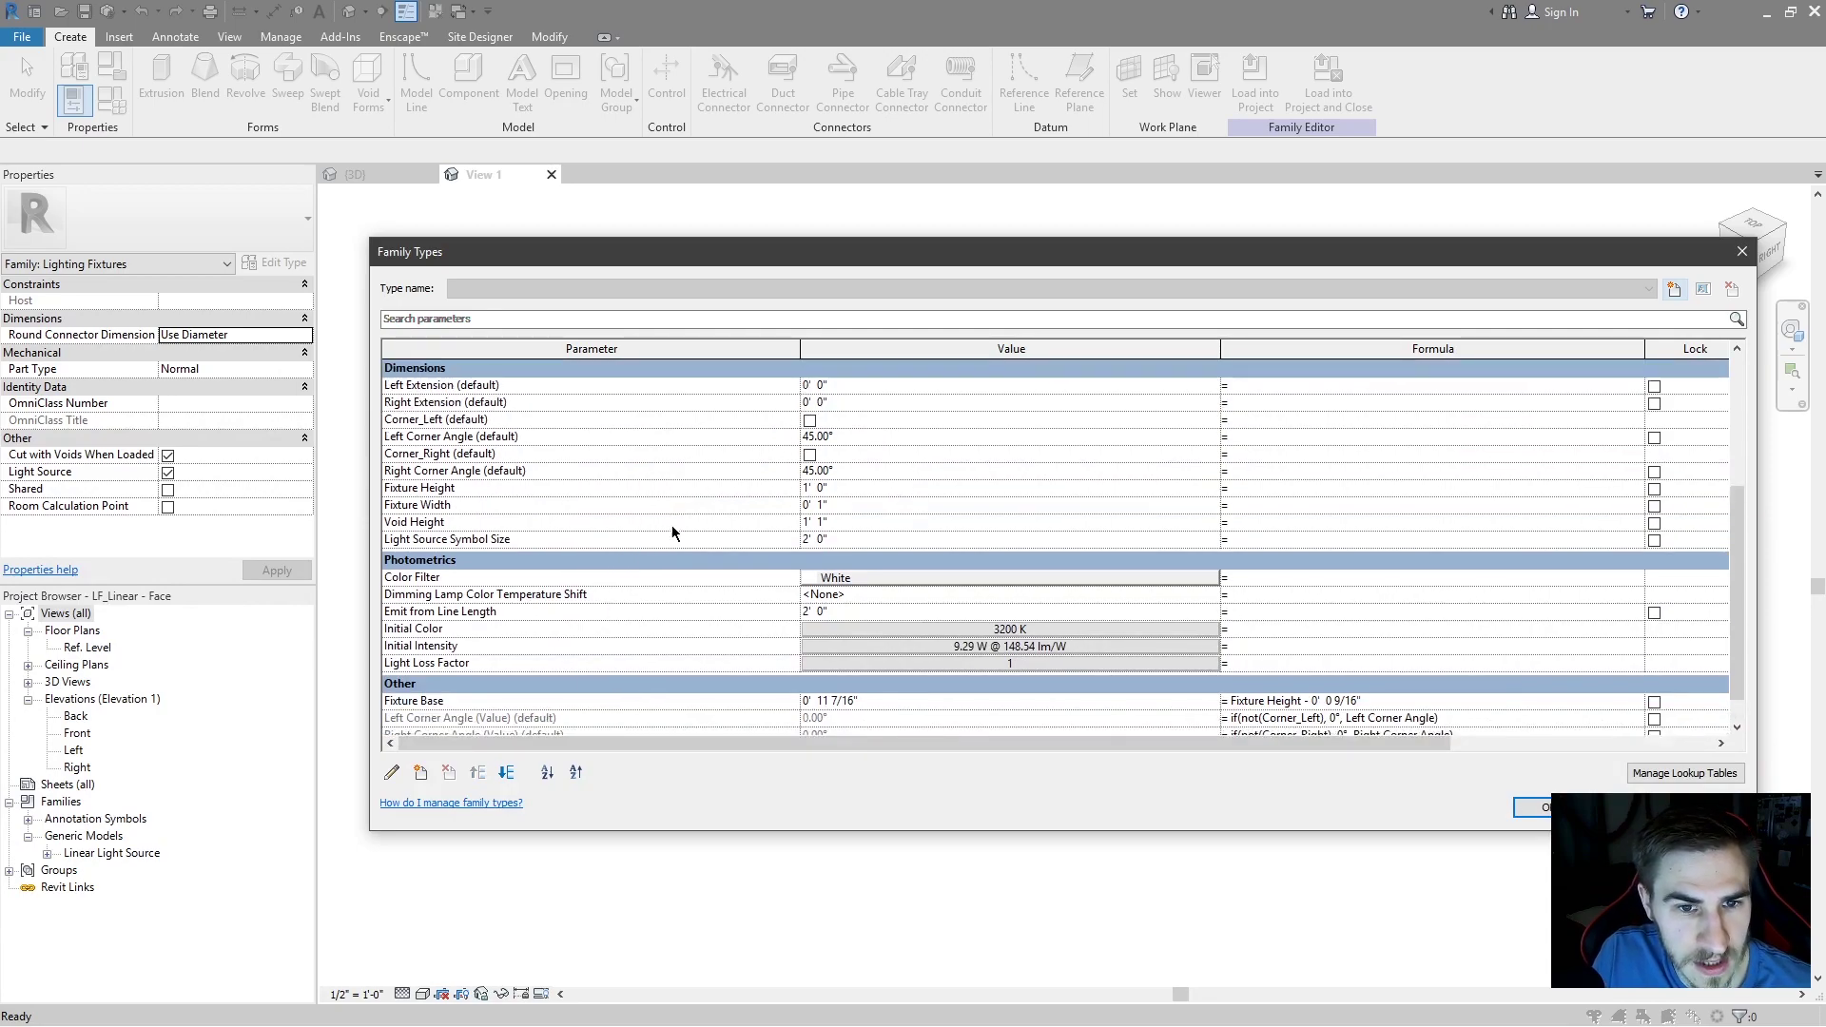
{"action": "left_click", "coordinate": [810, 421]}
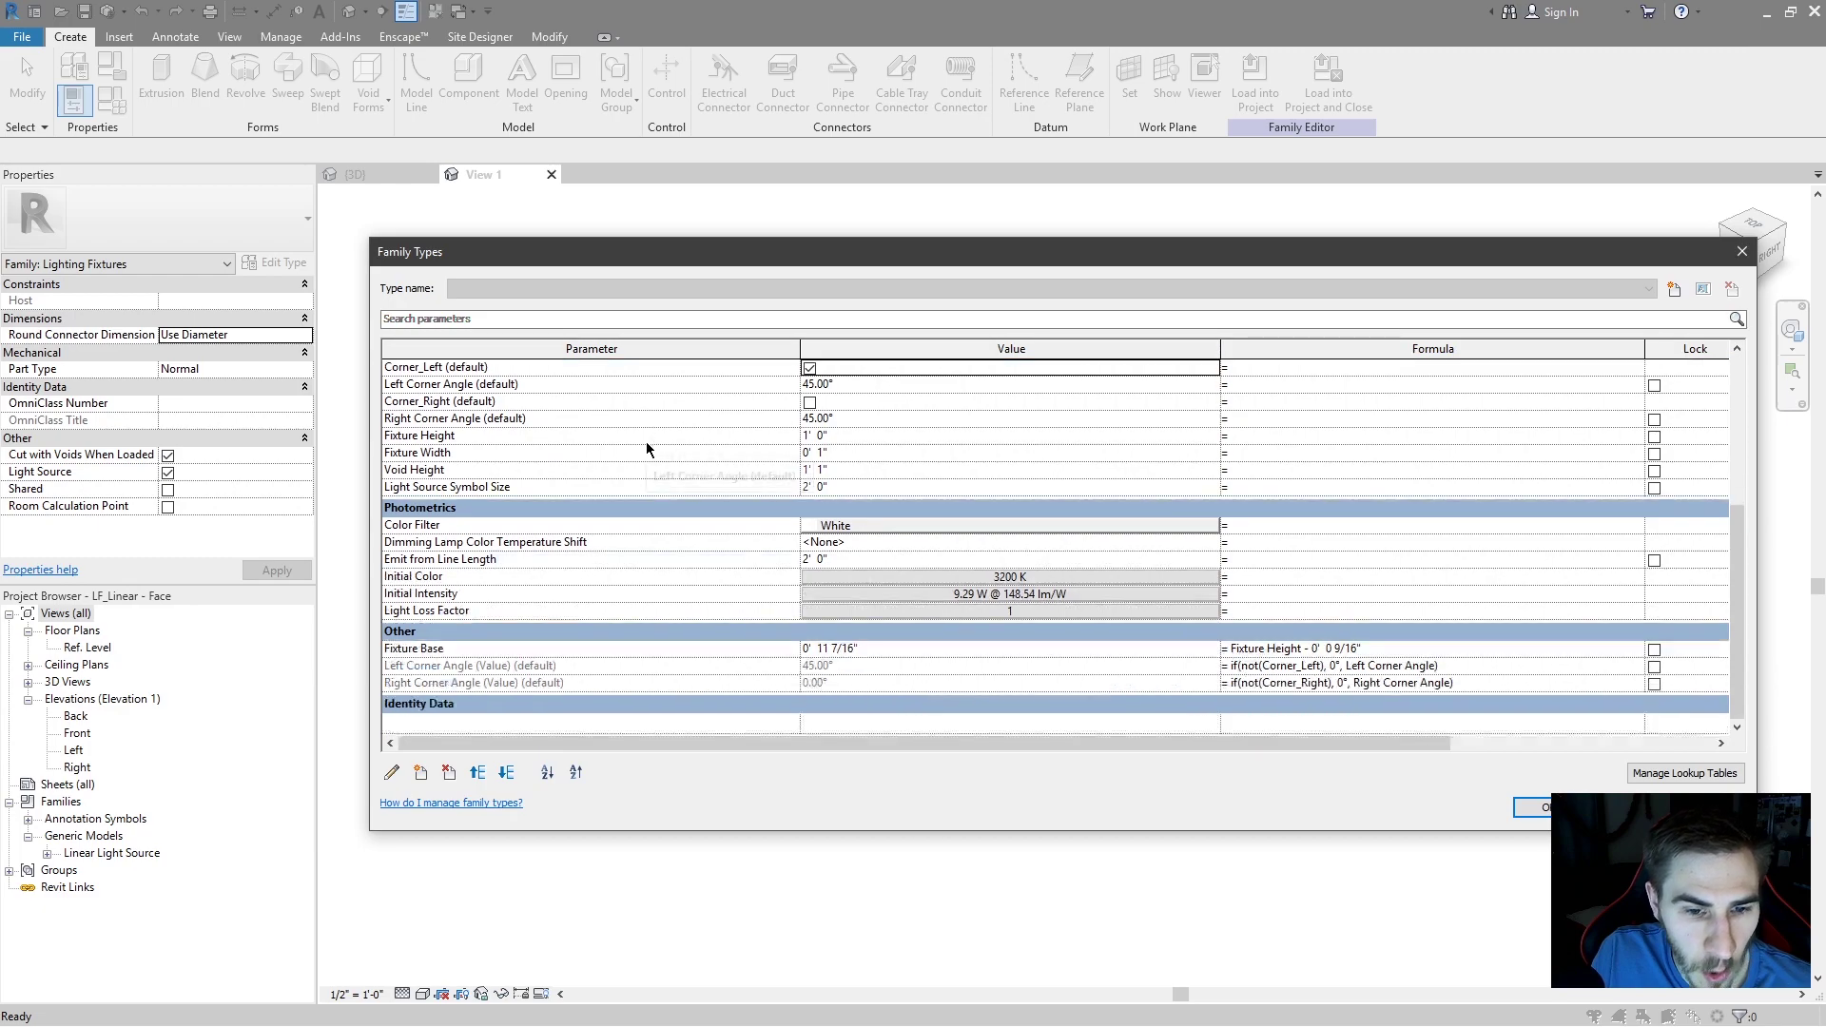
{"action": "scroll", "coordinate": [688, 433], "scroll_direction": "down", "scroll_amount": 1}
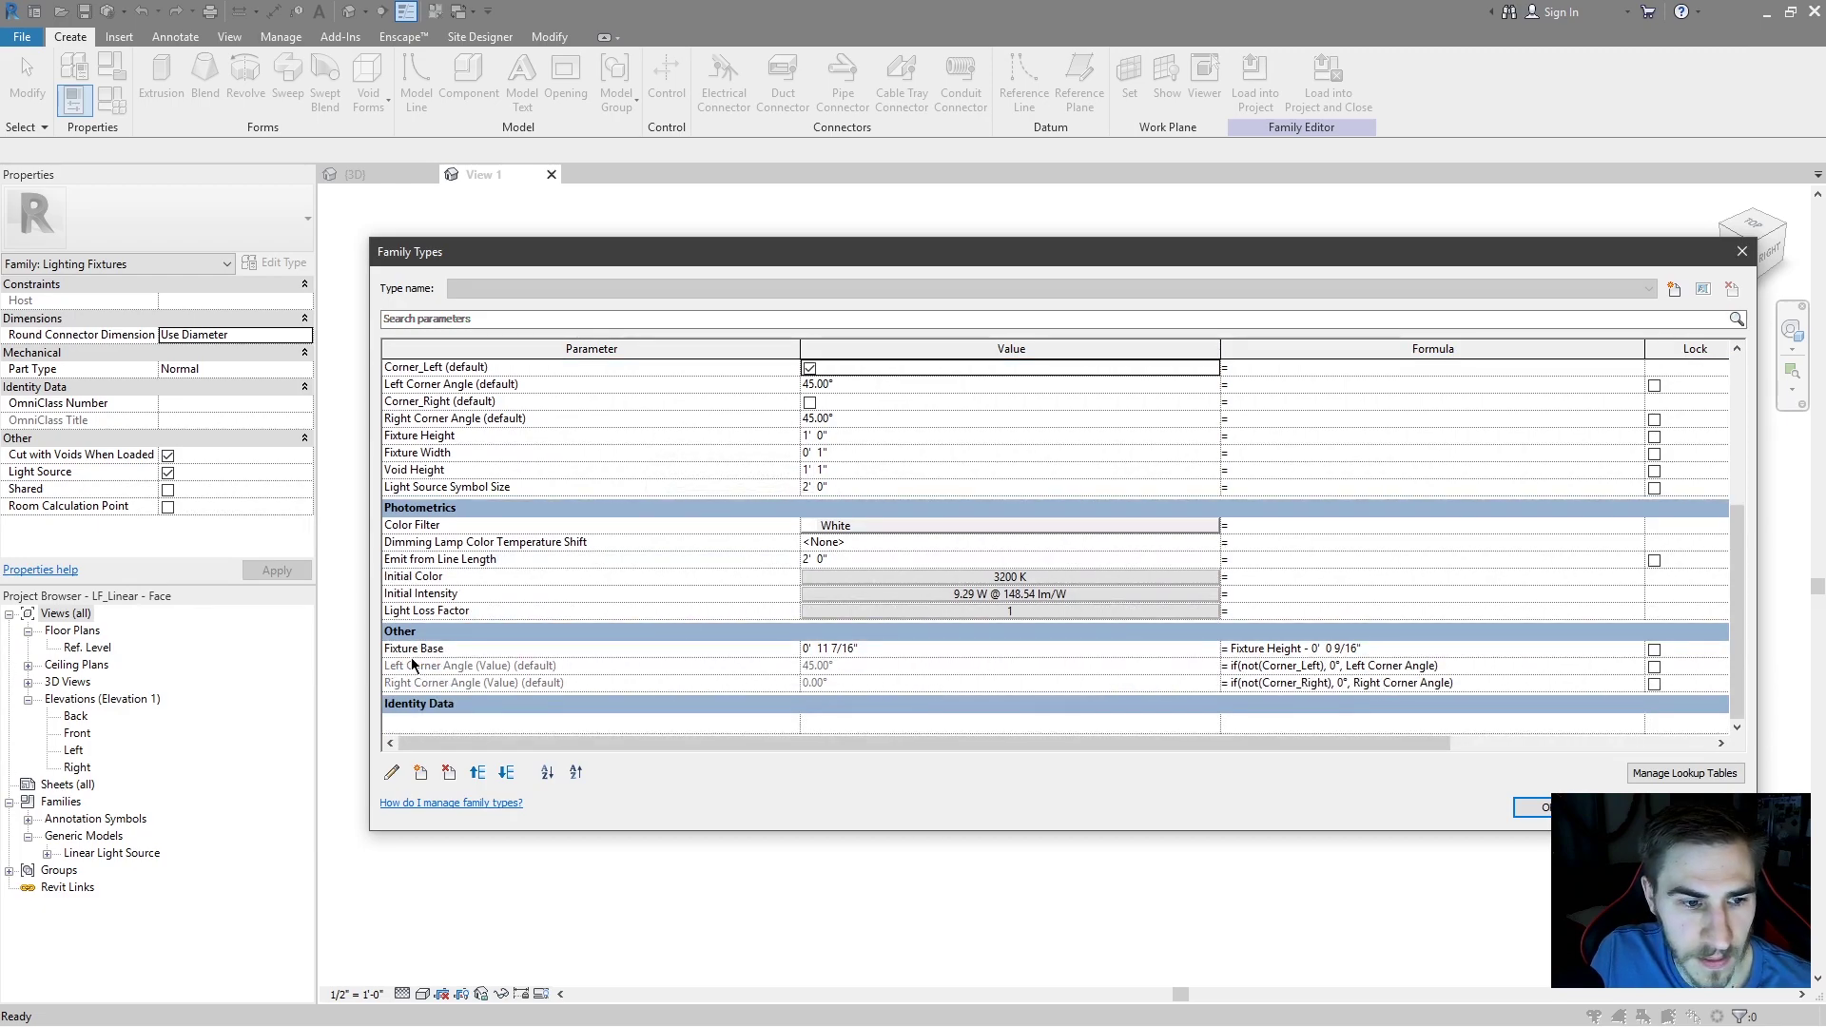
{"action": "scroll", "coordinate": [490, 683], "scroll_direction": "up", "scroll_amount": 1}
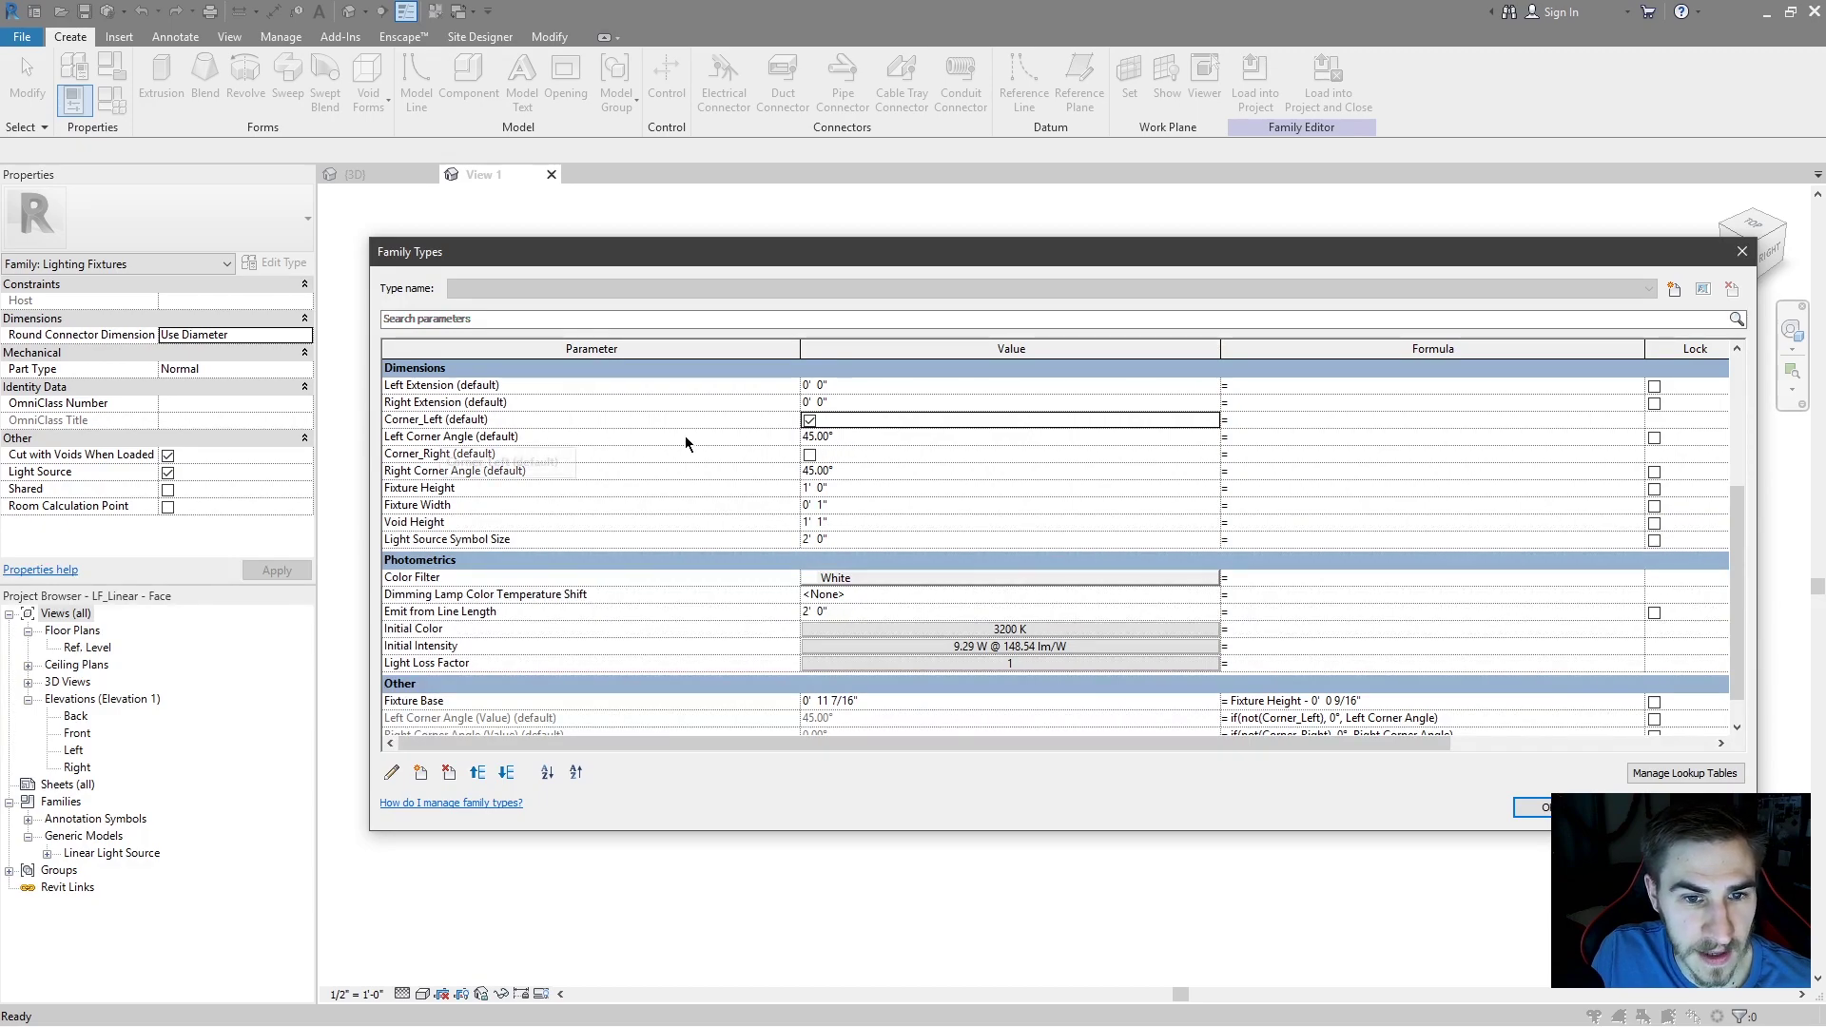
{"action": "left_click", "coordinate": [810, 420]}
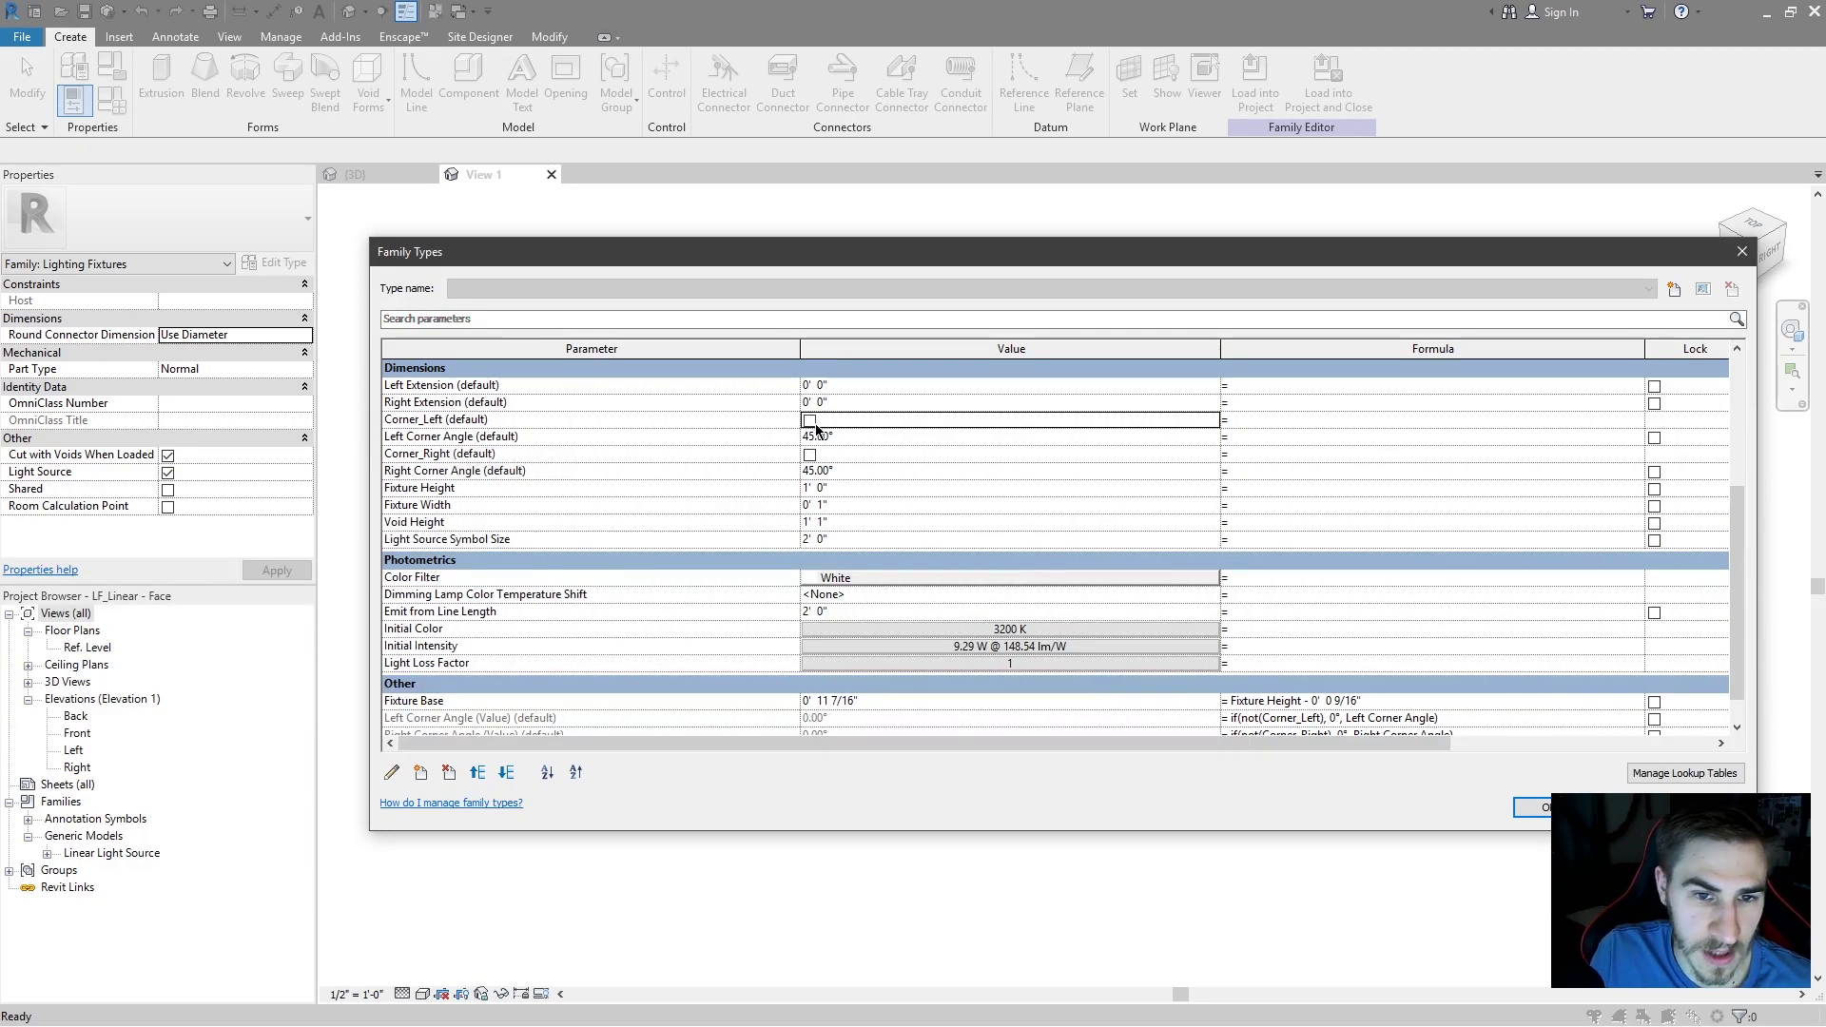
{"action": "scroll", "coordinate": [961, 464], "scroll_direction": "down", "scroll_amount": 1}
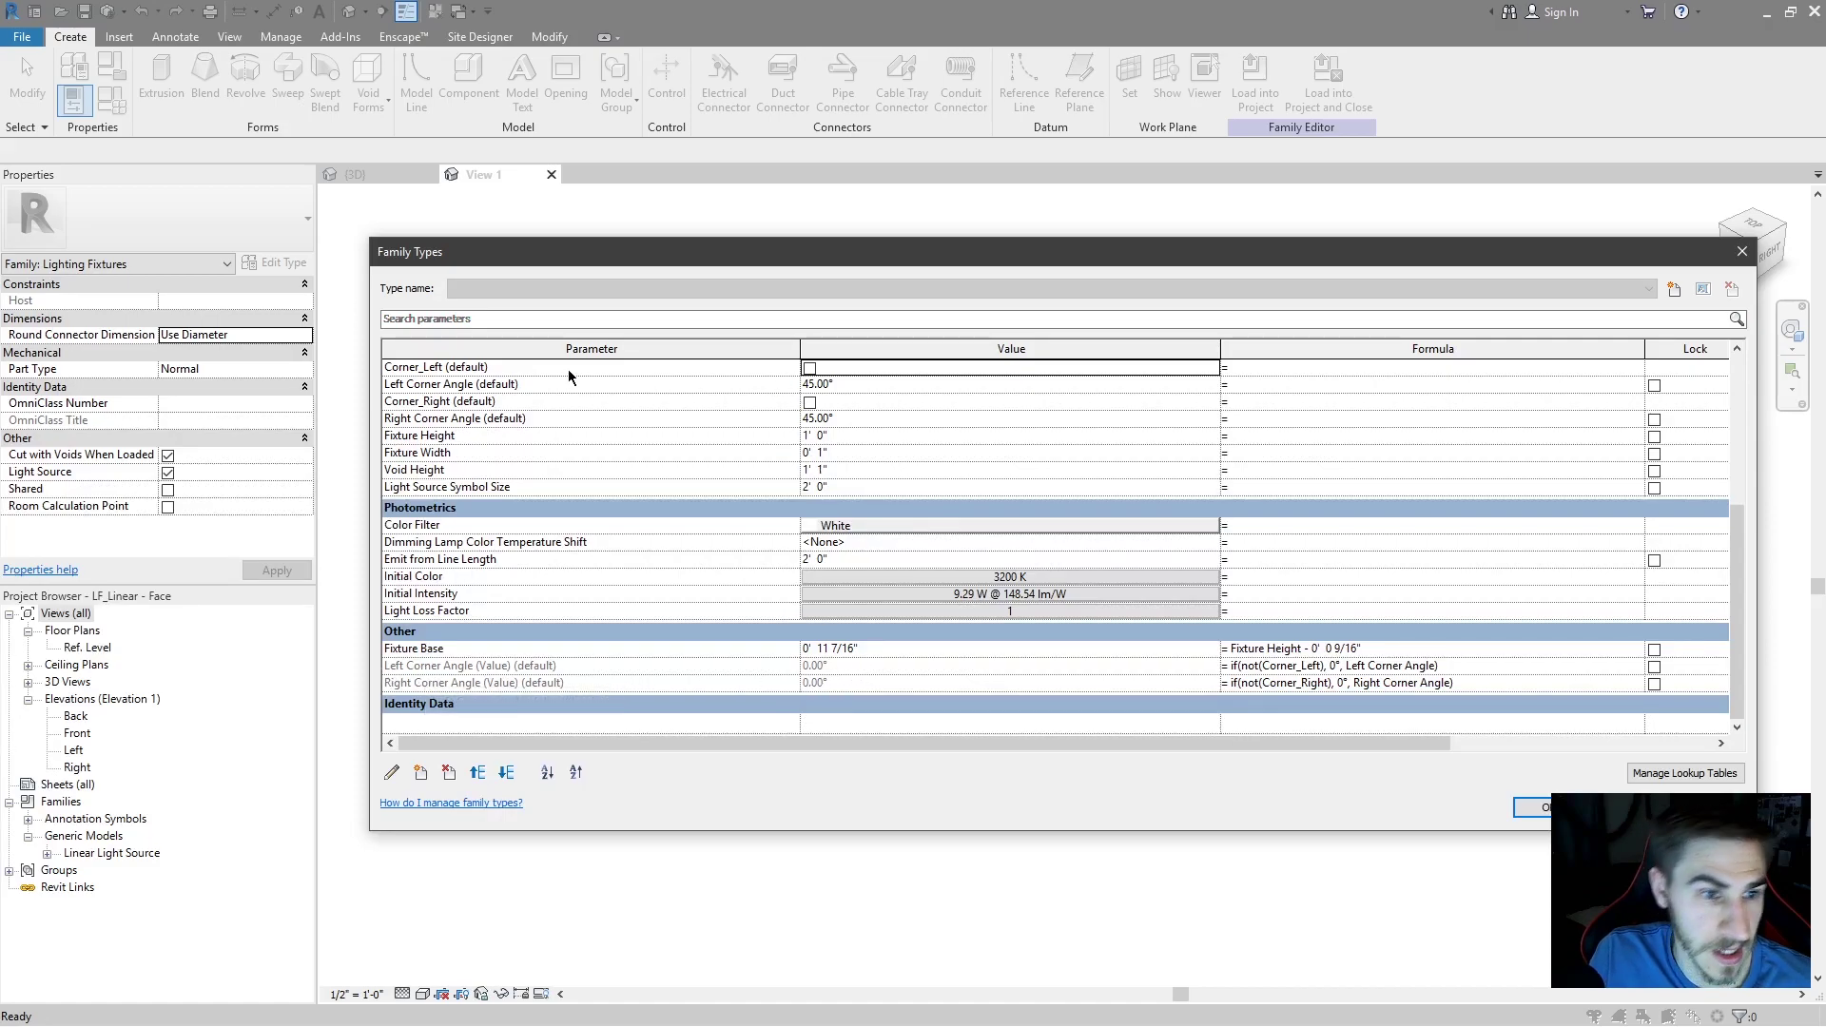
{"action": "left_click", "coordinate": [810, 368]}
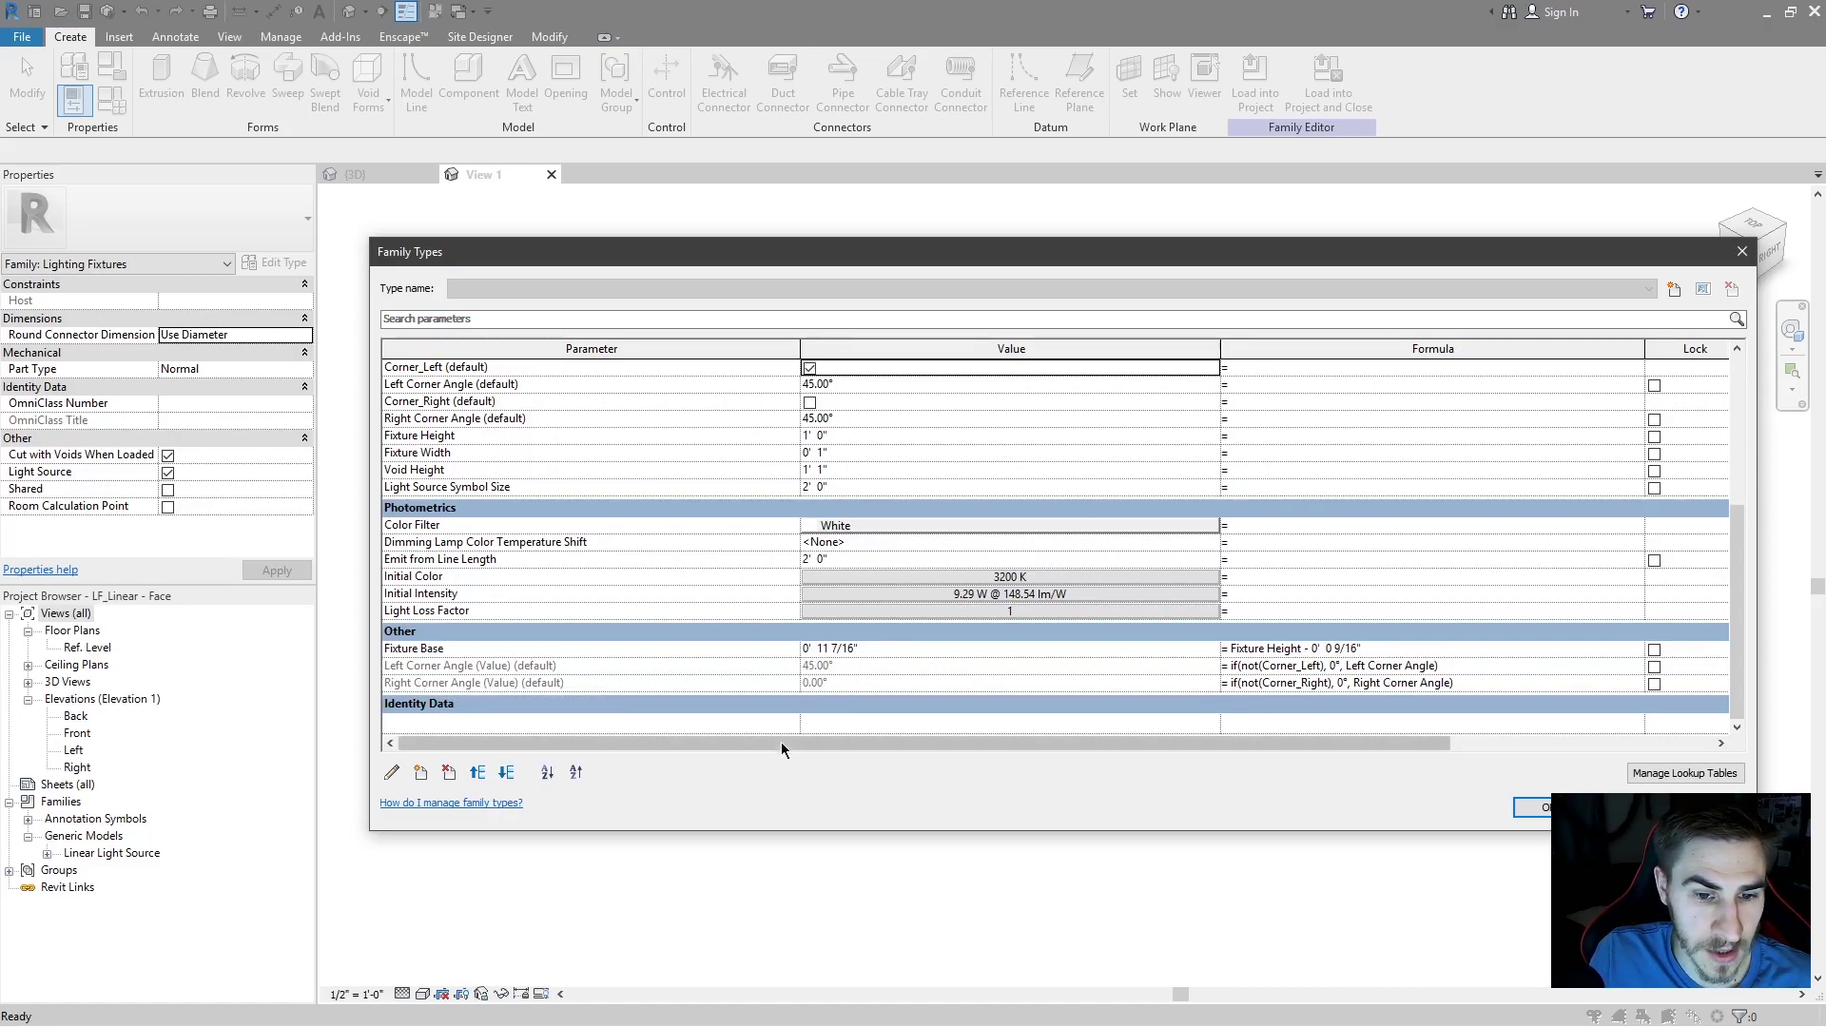
- Try a 30° Left Corner Angle, then revert the left corner to unmitered at 45°
{"action": "left_click", "coordinate": [844, 385]}
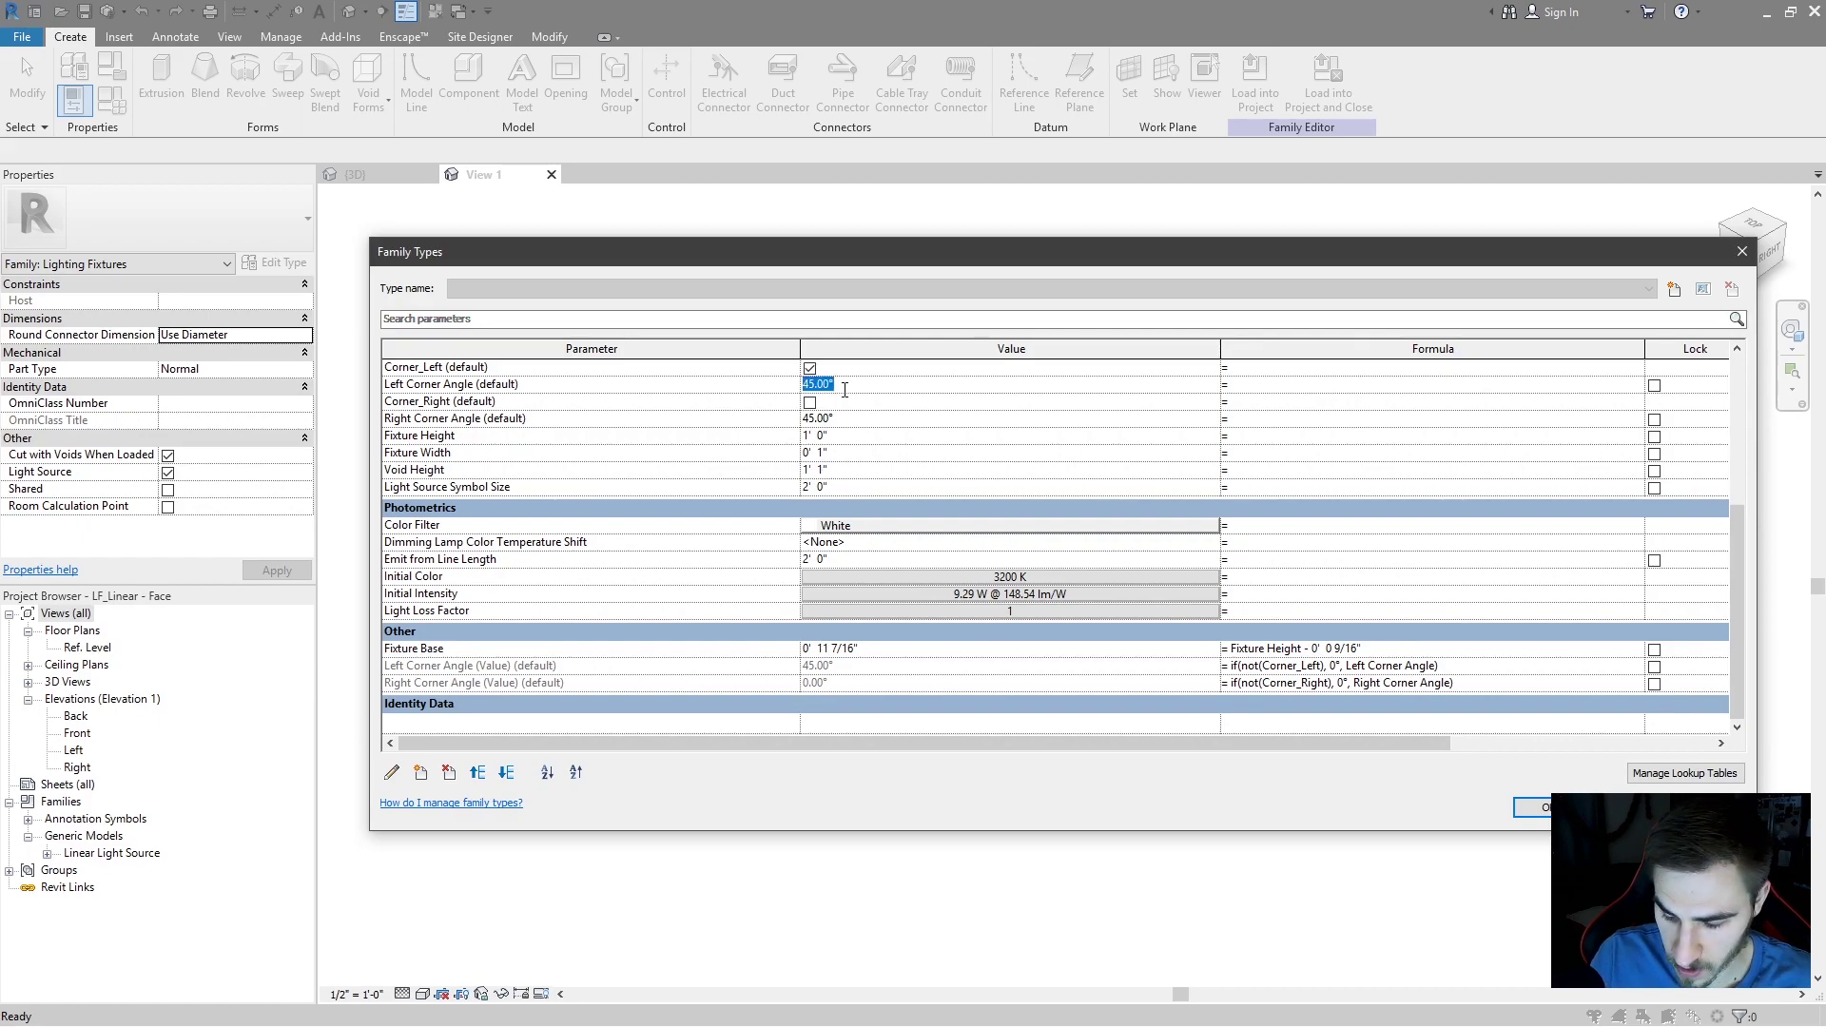
{"action": "type", "text": "30"}
{"action": "key", "text": "Tab"}
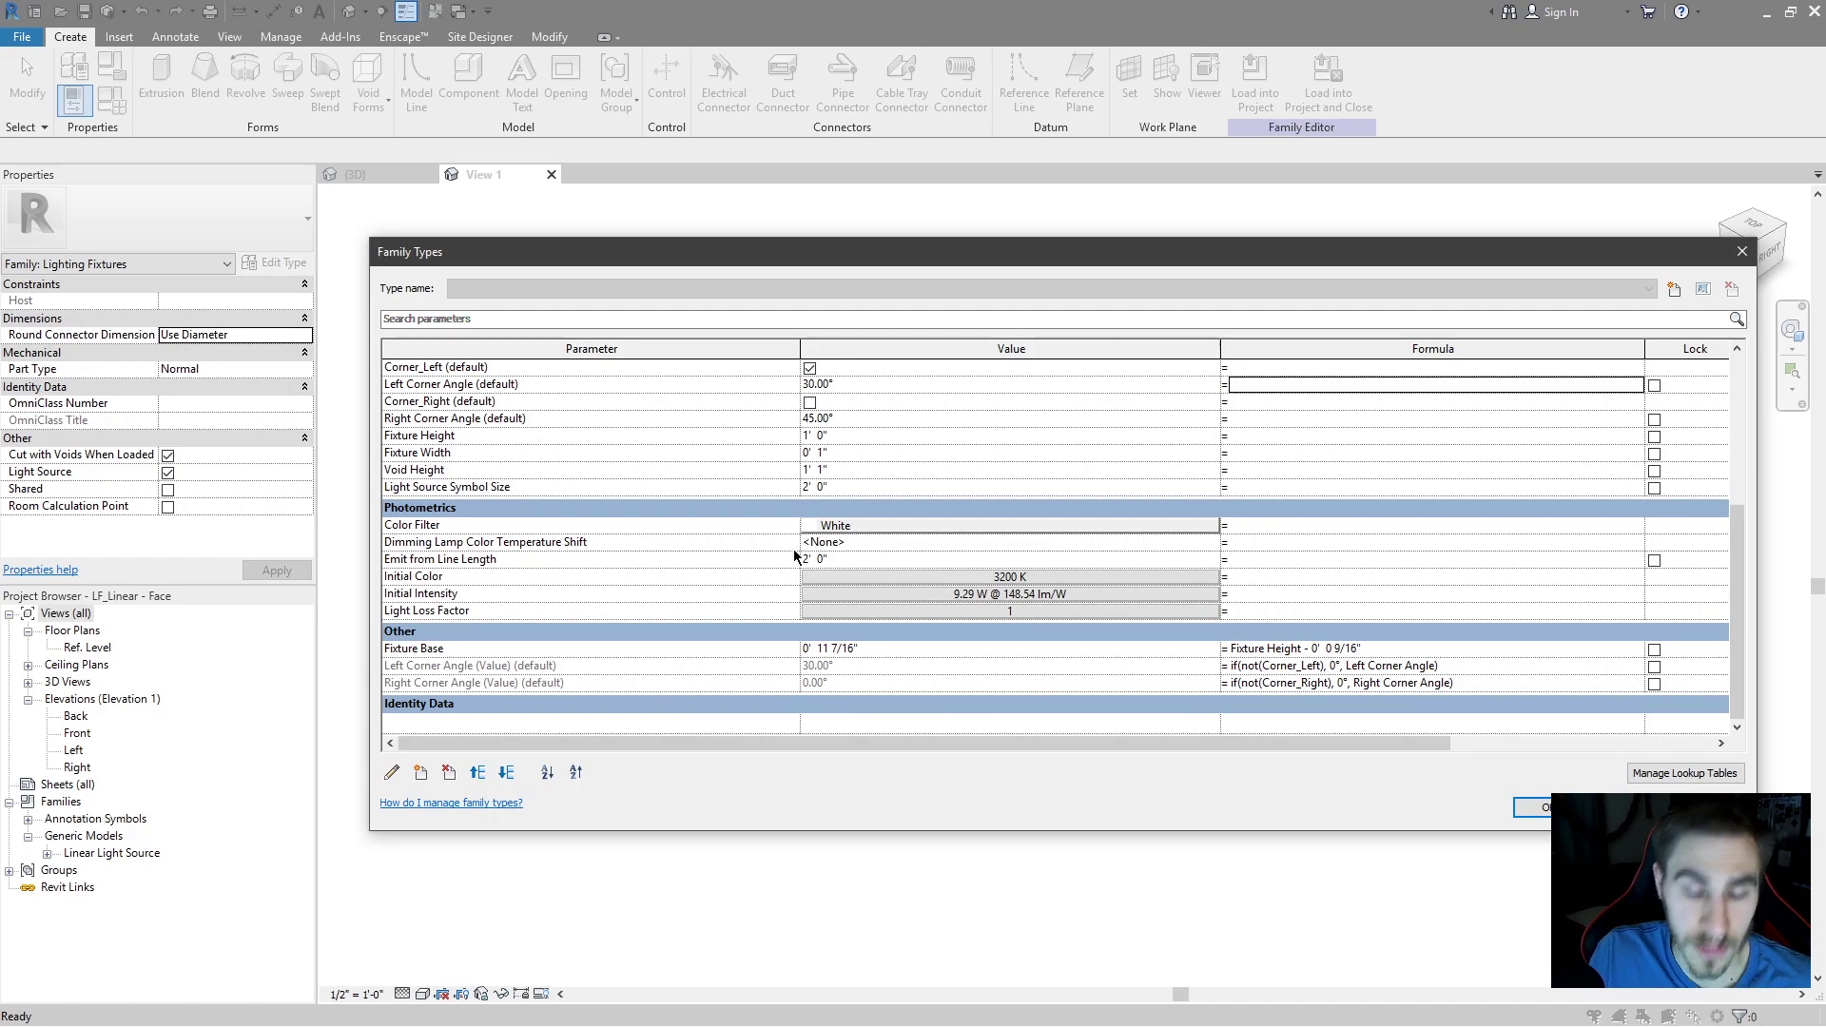
{"action": "left_click", "coordinate": [827, 385]}
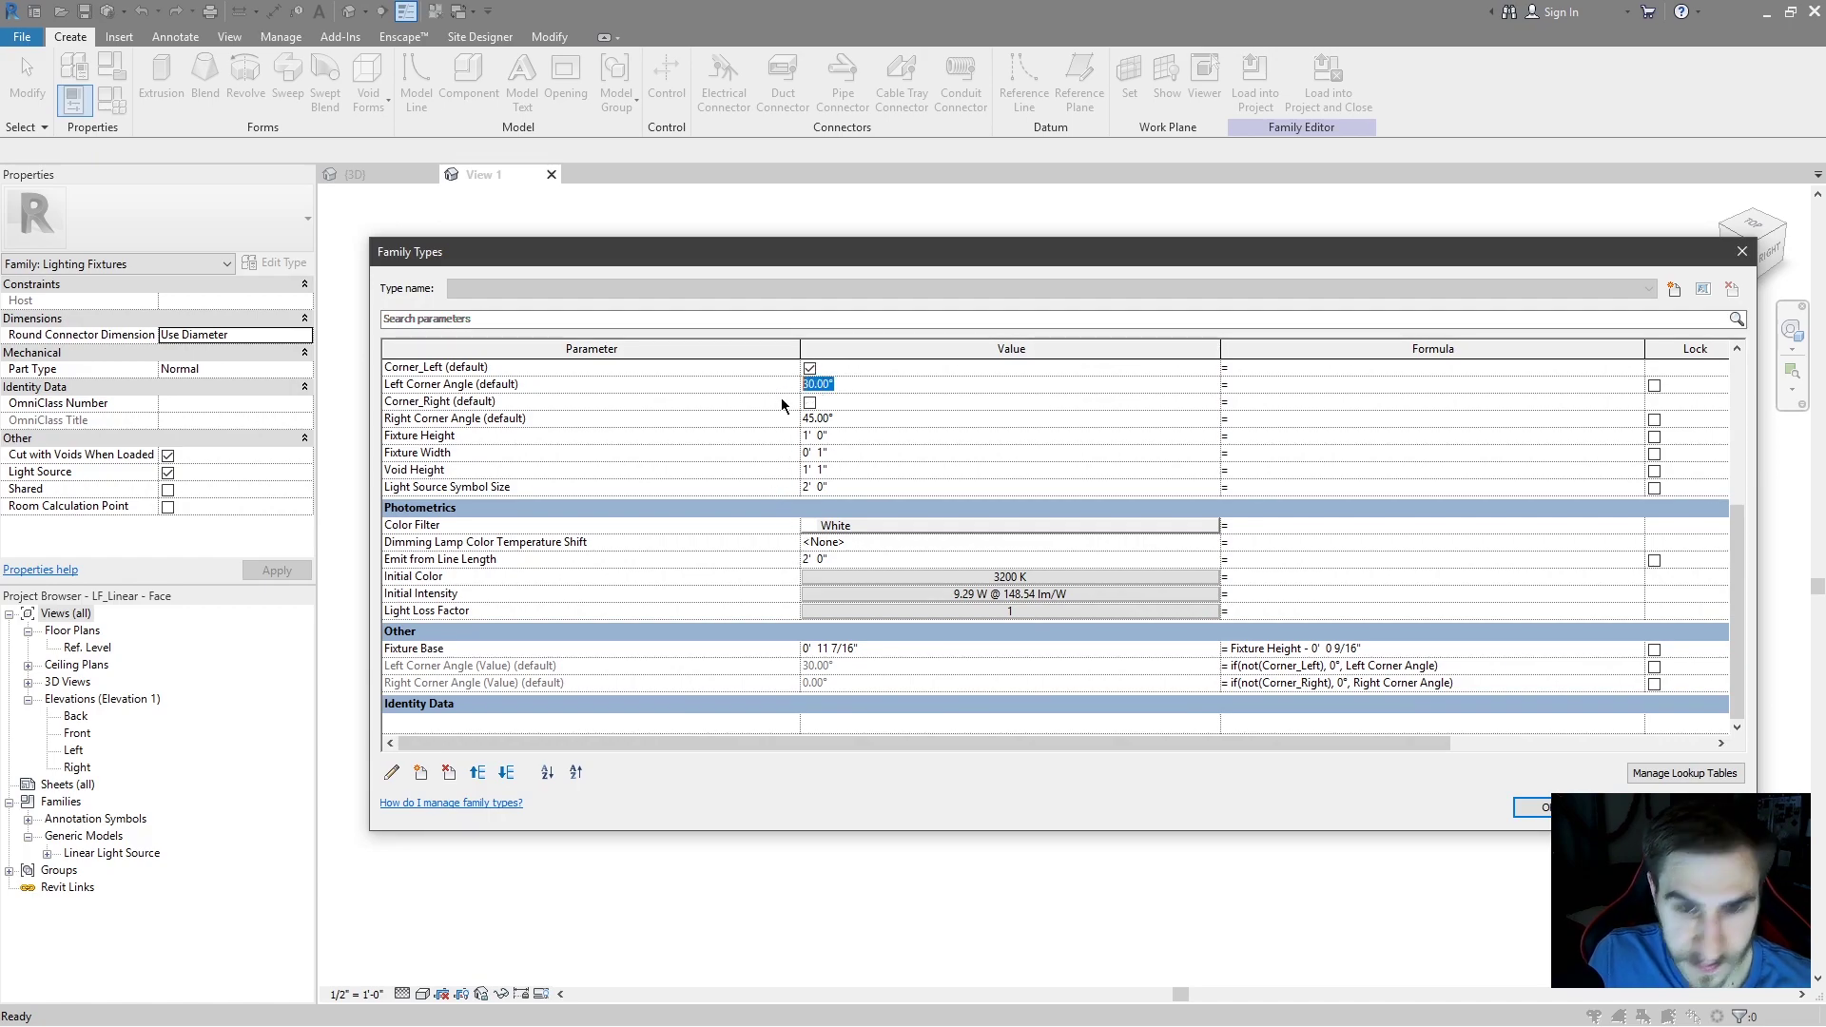
{"action": "left_click", "coordinate": [809, 368]}
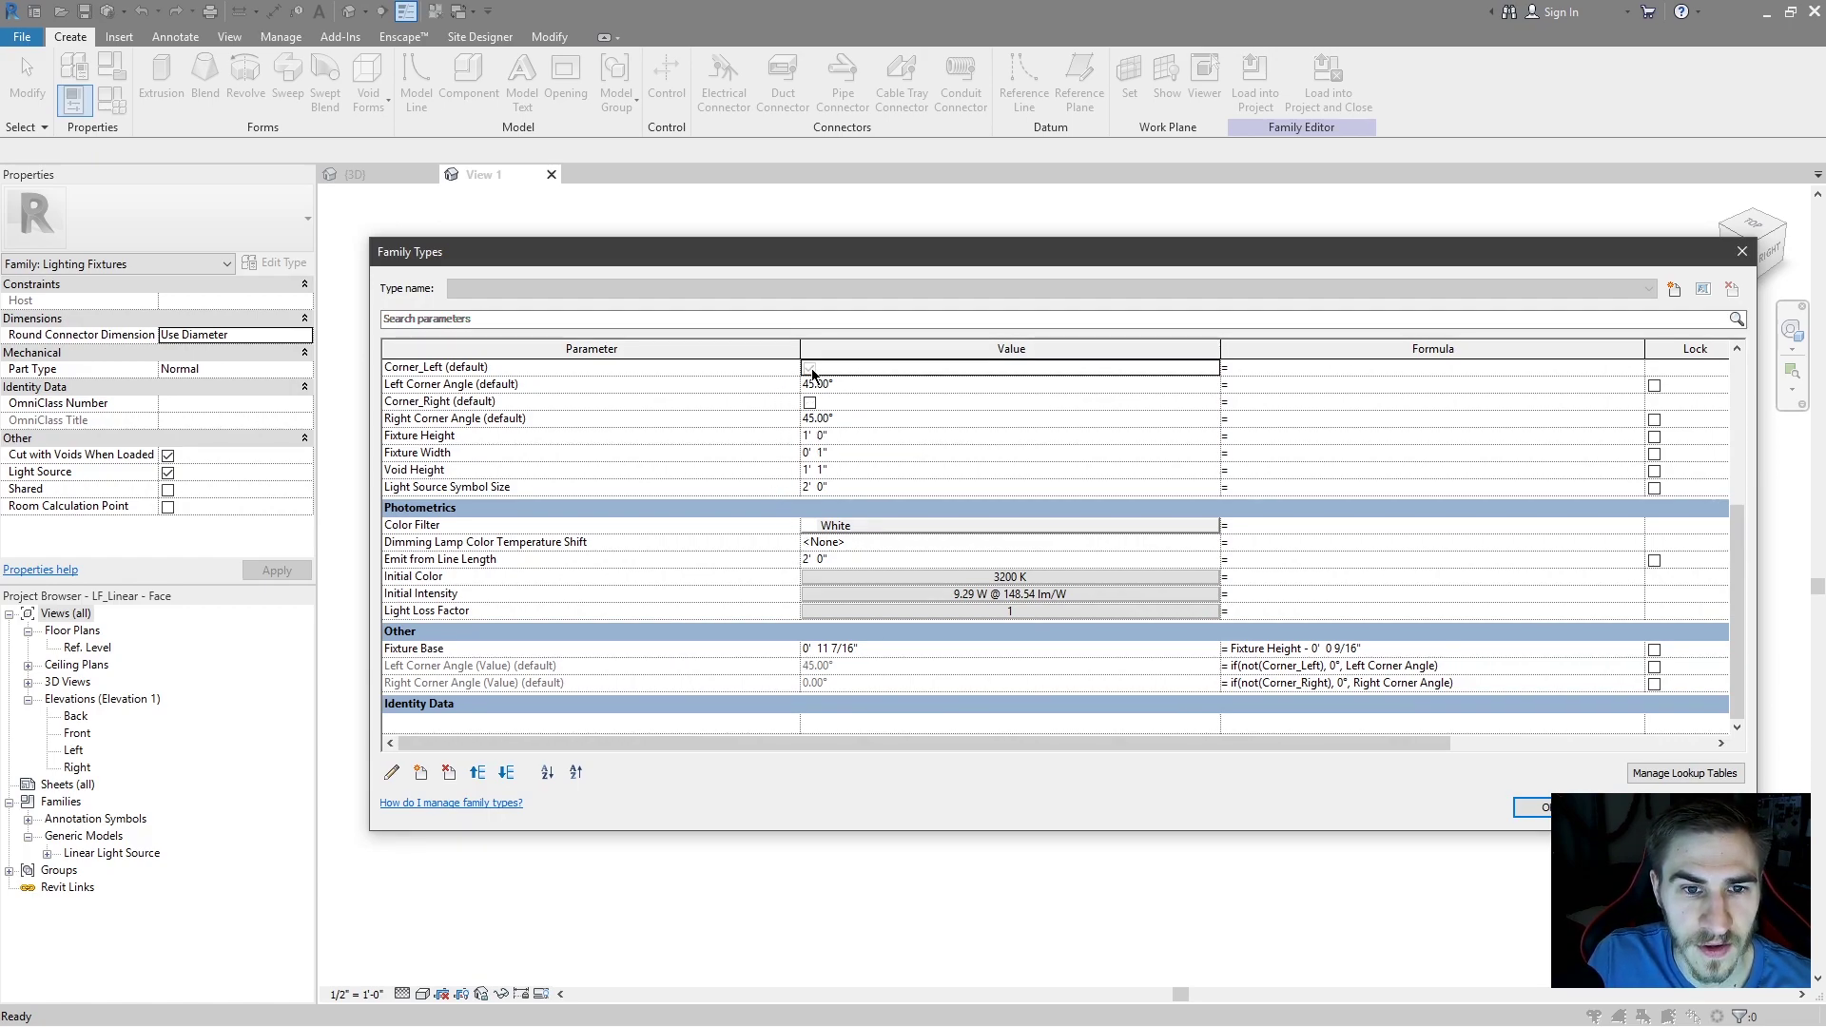
- Reset Light Source Material to <By Category> and apply the family type changes
{"action": "scroll", "coordinate": [654, 609], "scroll_direction": "up", "scroll_amount": 5}
{"action": "scroll", "coordinate": [688, 564], "scroll_direction": "up", "scroll_amount": 2}
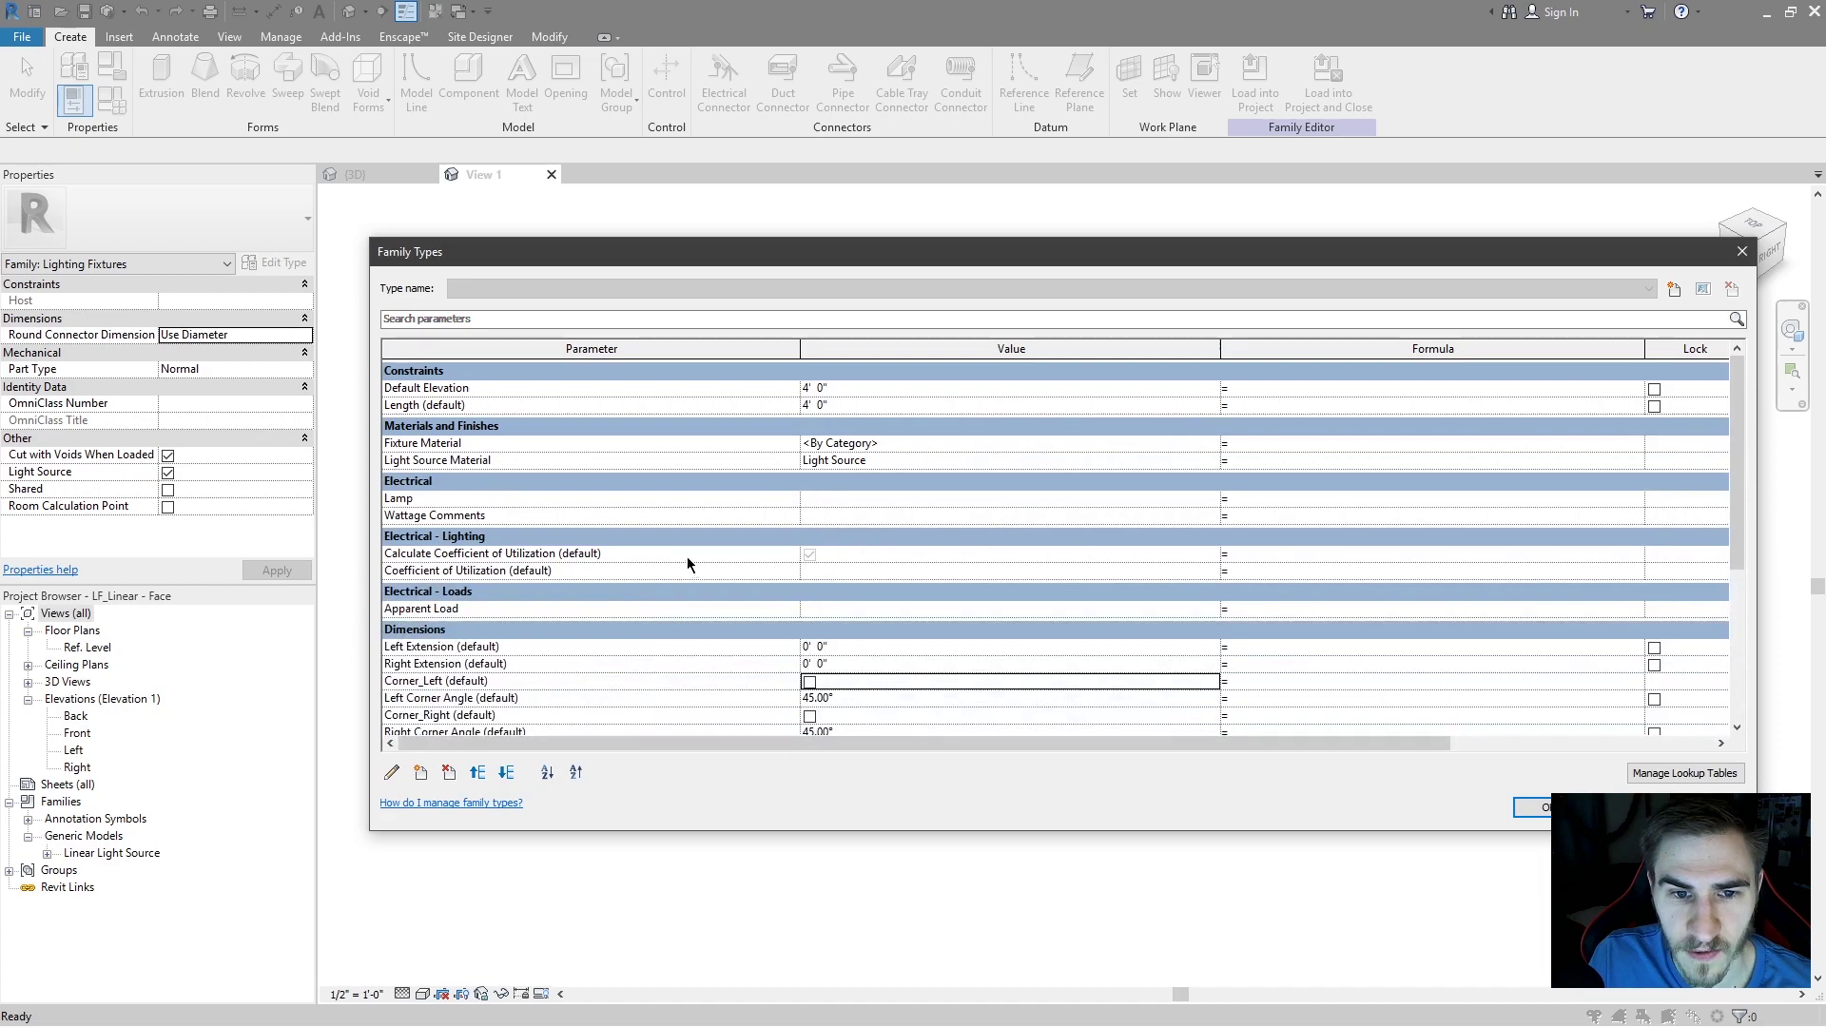
{"action": "double_click", "coordinate": [1213, 460]}
{"action": "left_click", "coordinate": [548, 800]}
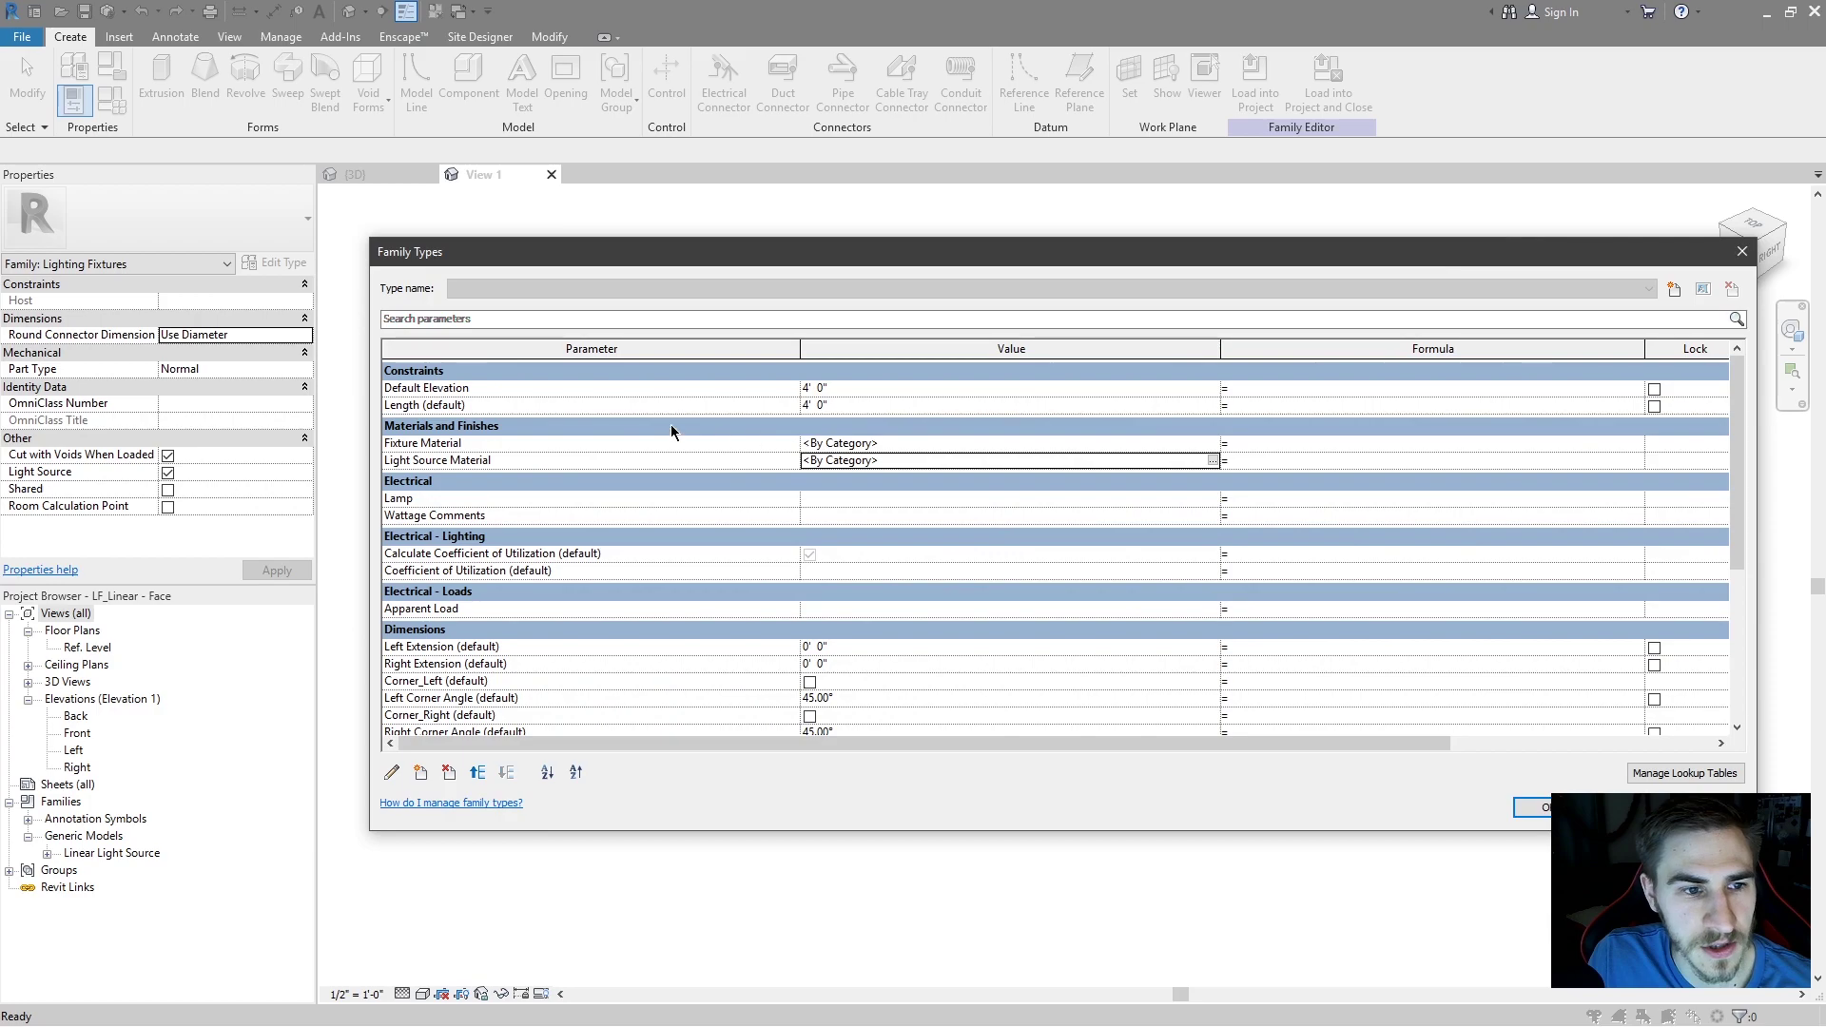
{"action": "left_click", "coordinate": [1534, 807]}
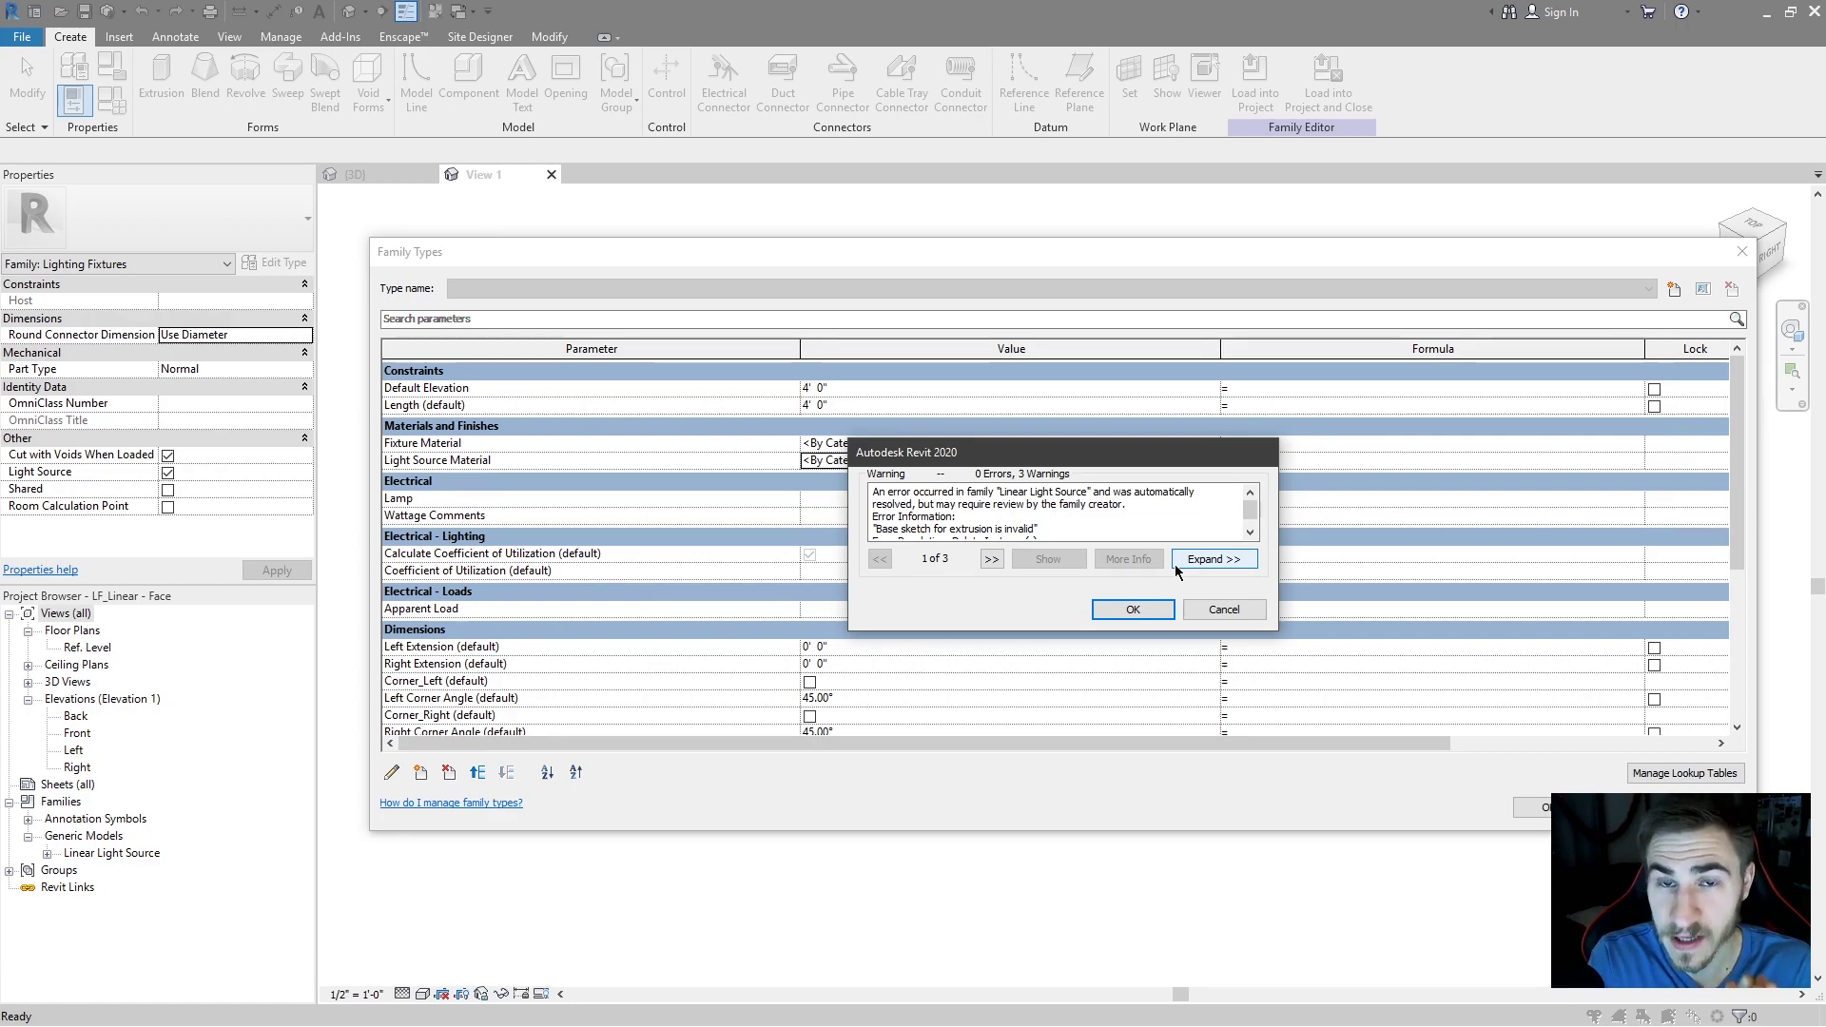
- Accept the warnings, select the nested Linear Light Source, and edit it in its Front view
{"action": "left_click", "coordinate": [1137, 610]}
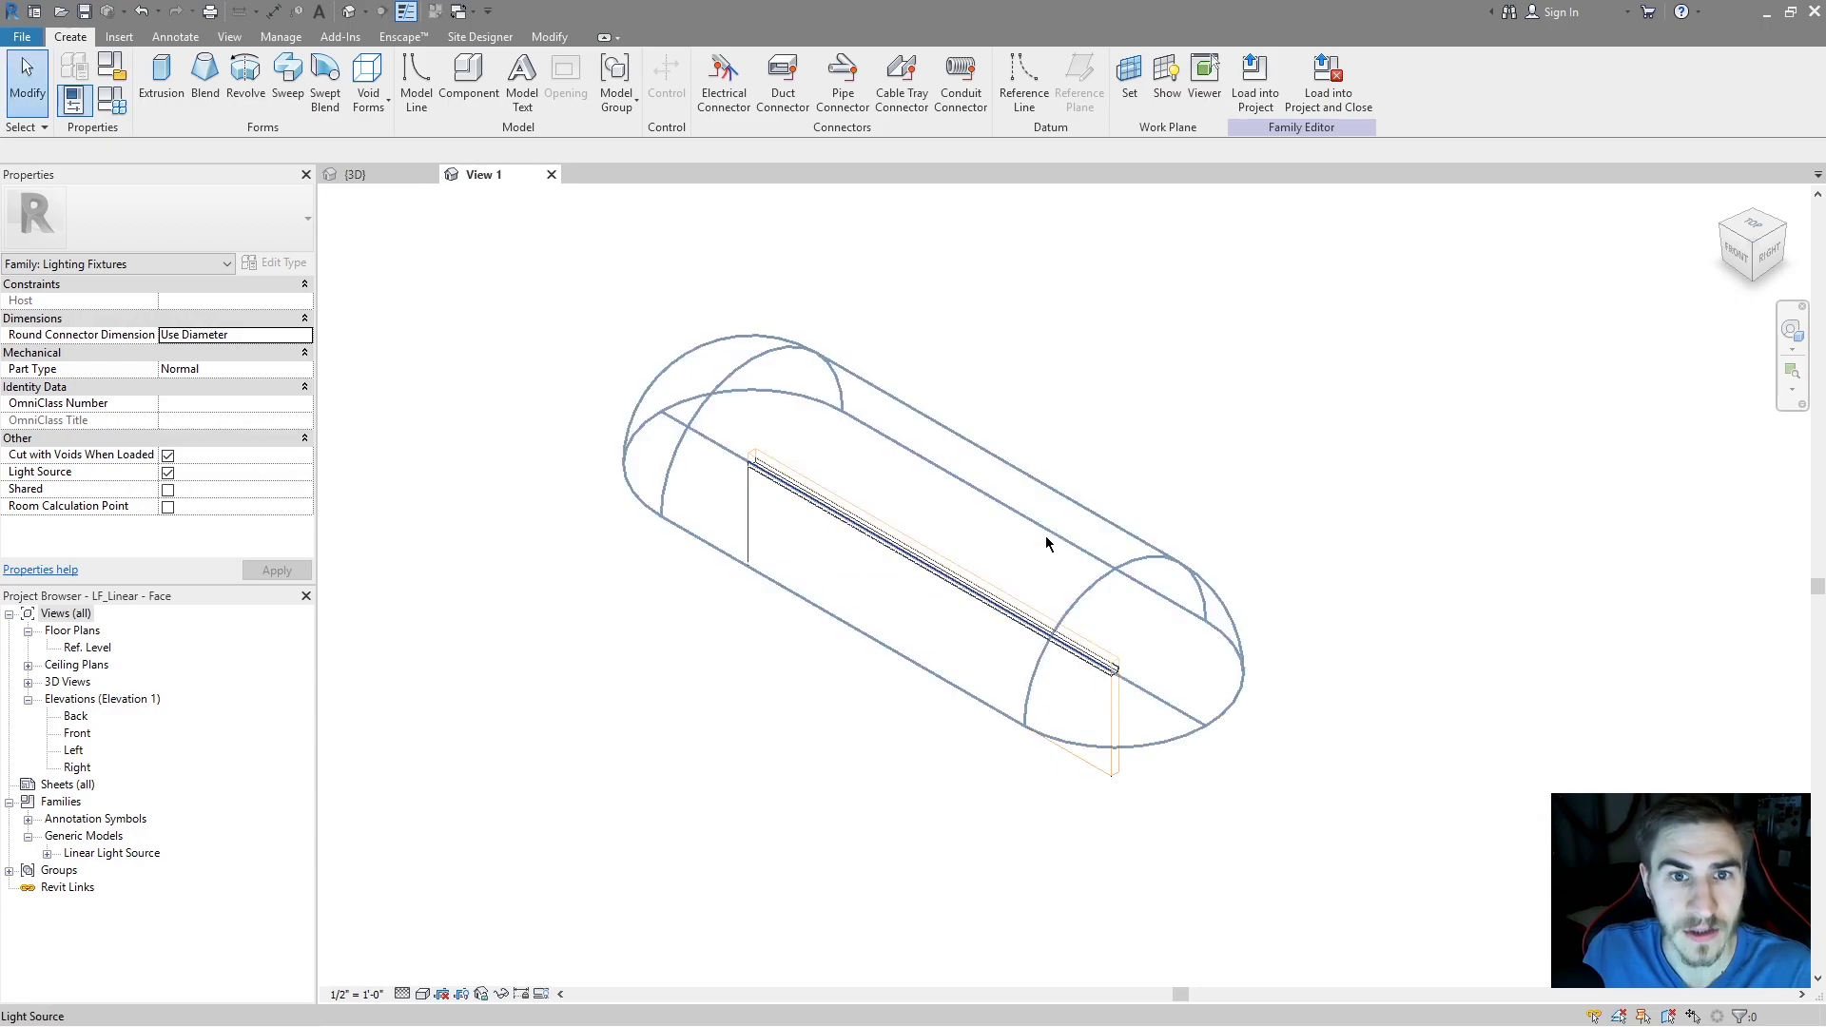
{"action": "key", "text": "Tab"}
{"action": "key", "text": "Tab"}
{"action": "key", "text": "Tab"}
{"action": "key", "text": "Tab"}
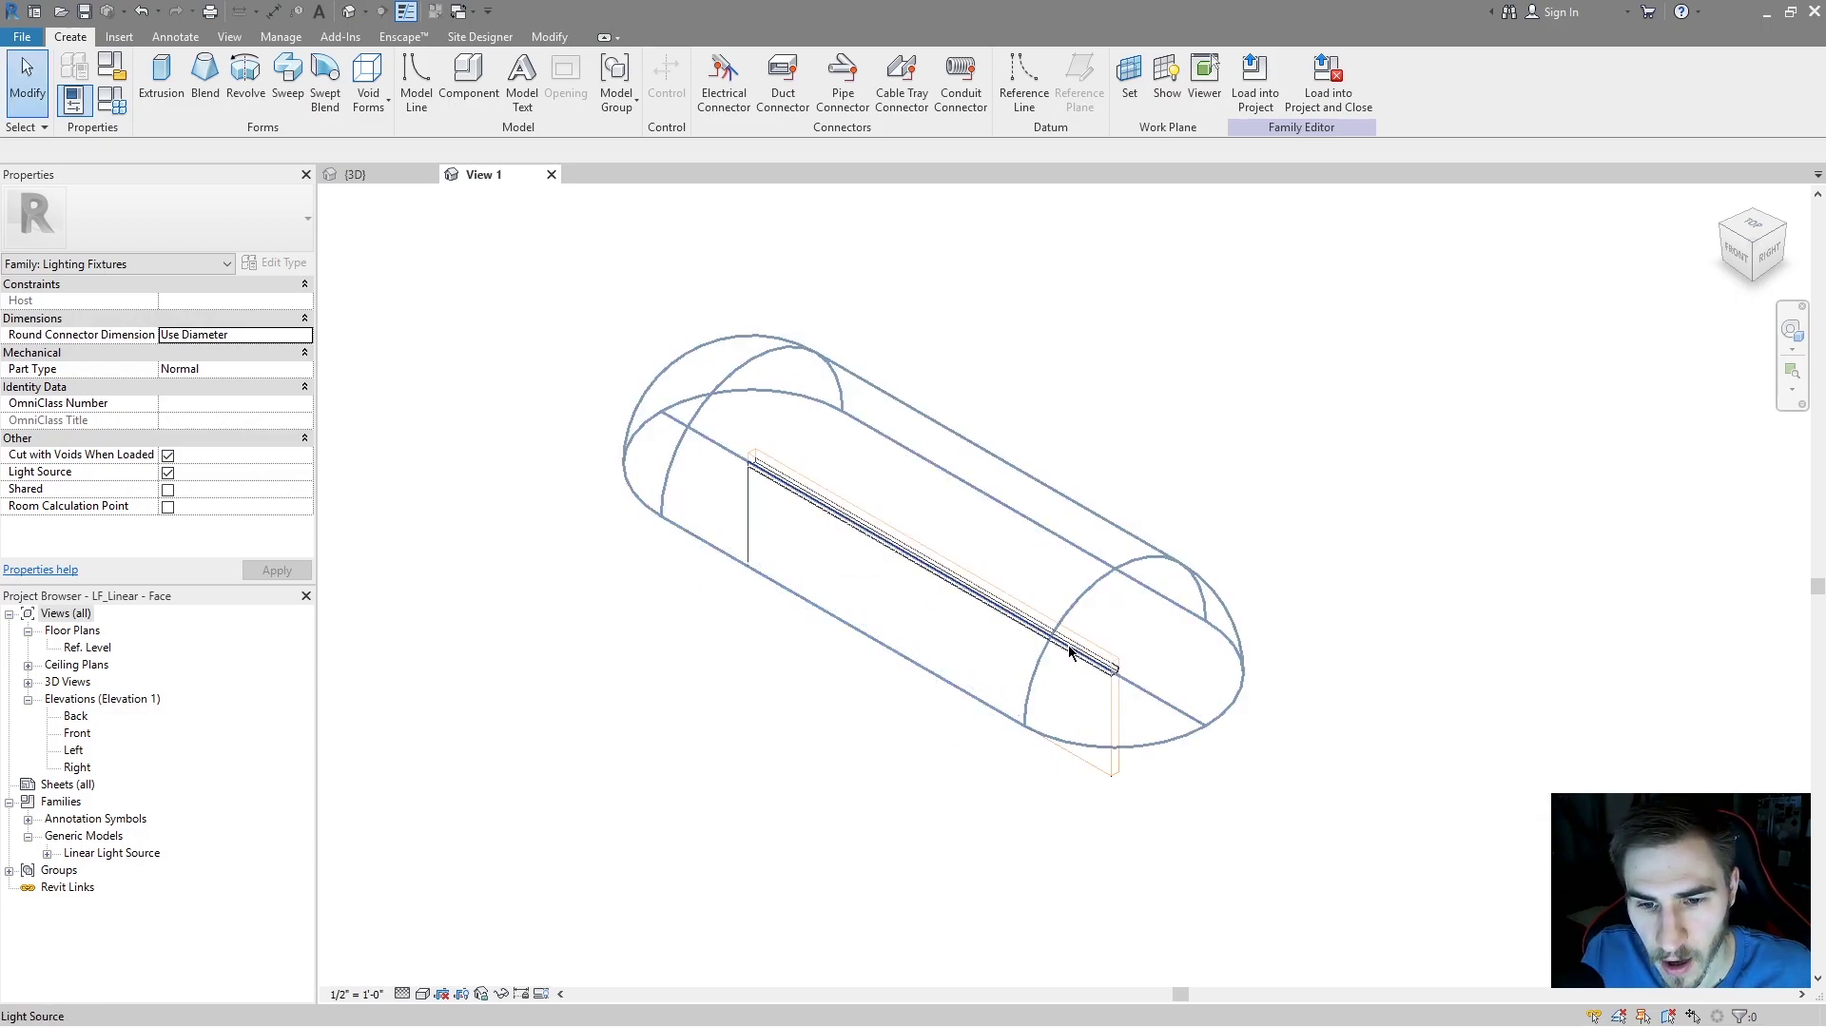
{"action": "key", "text": "Tab"}
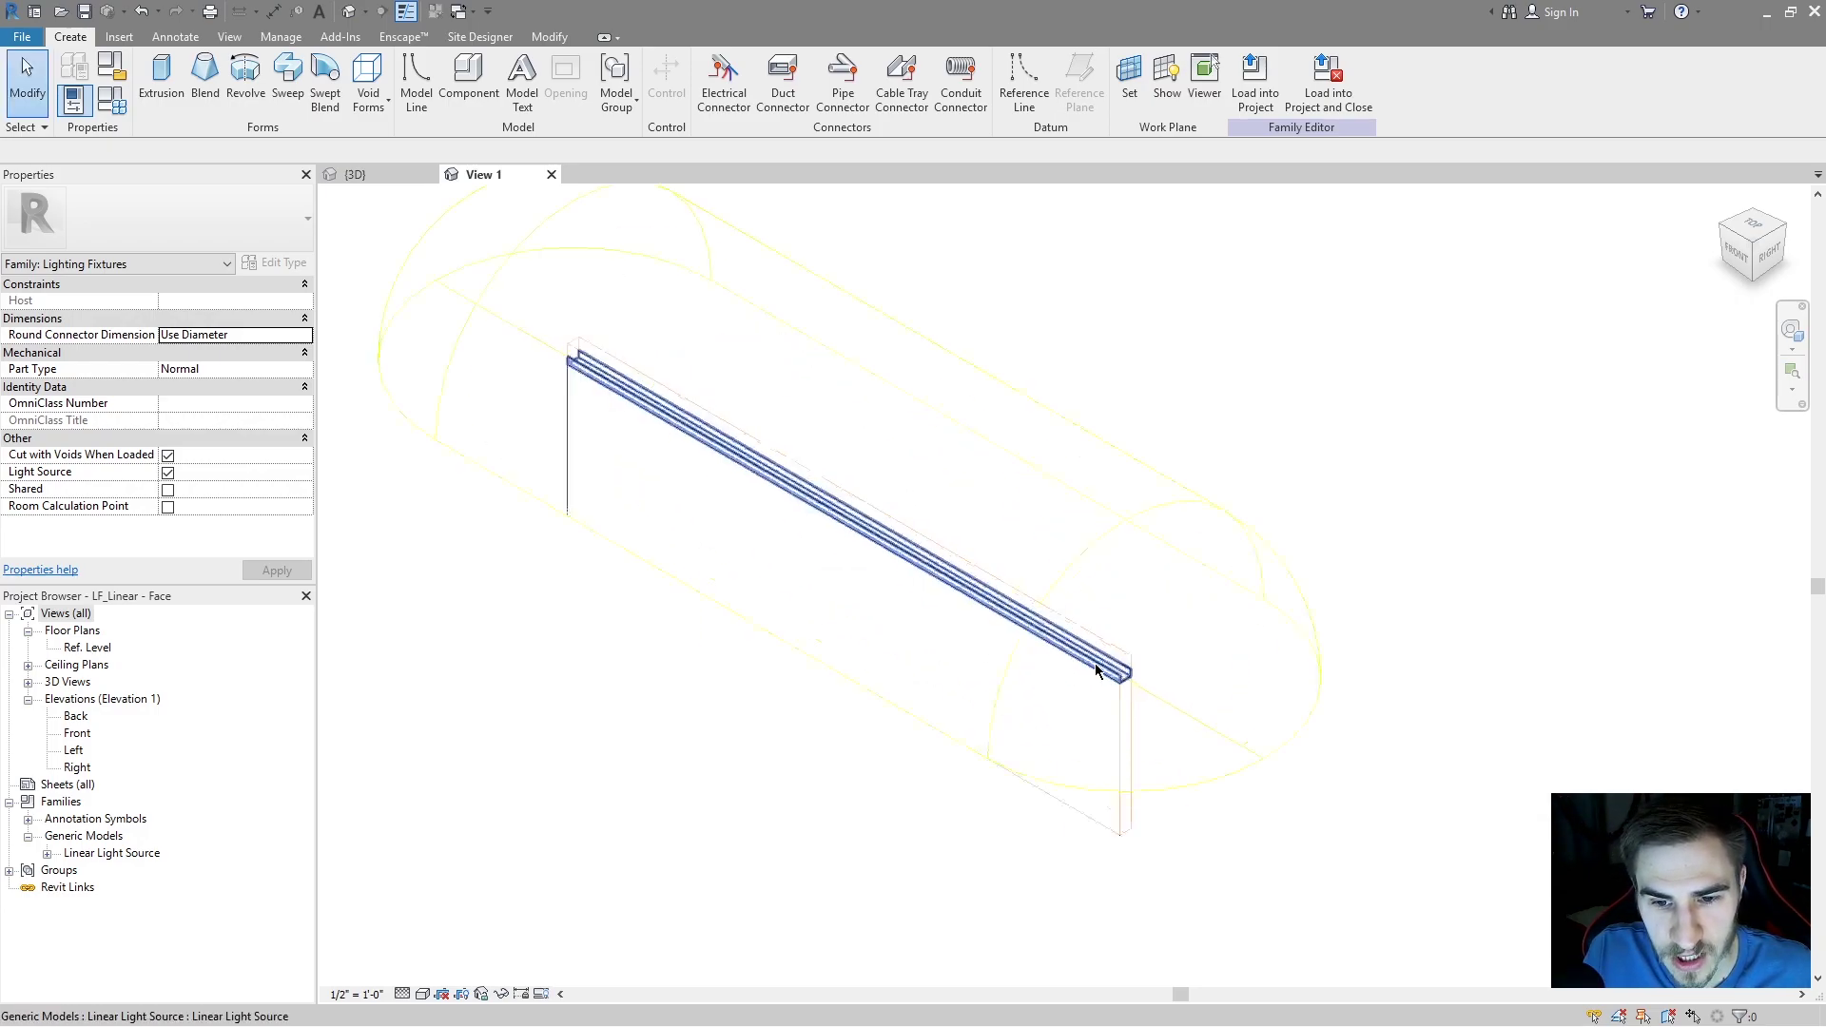
{"action": "scroll", "coordinate": [1069, 652], "scroll_direction": "up", "scroll_amount": 5}
{"action": "left_click", "coordinate": [1198, 709]}
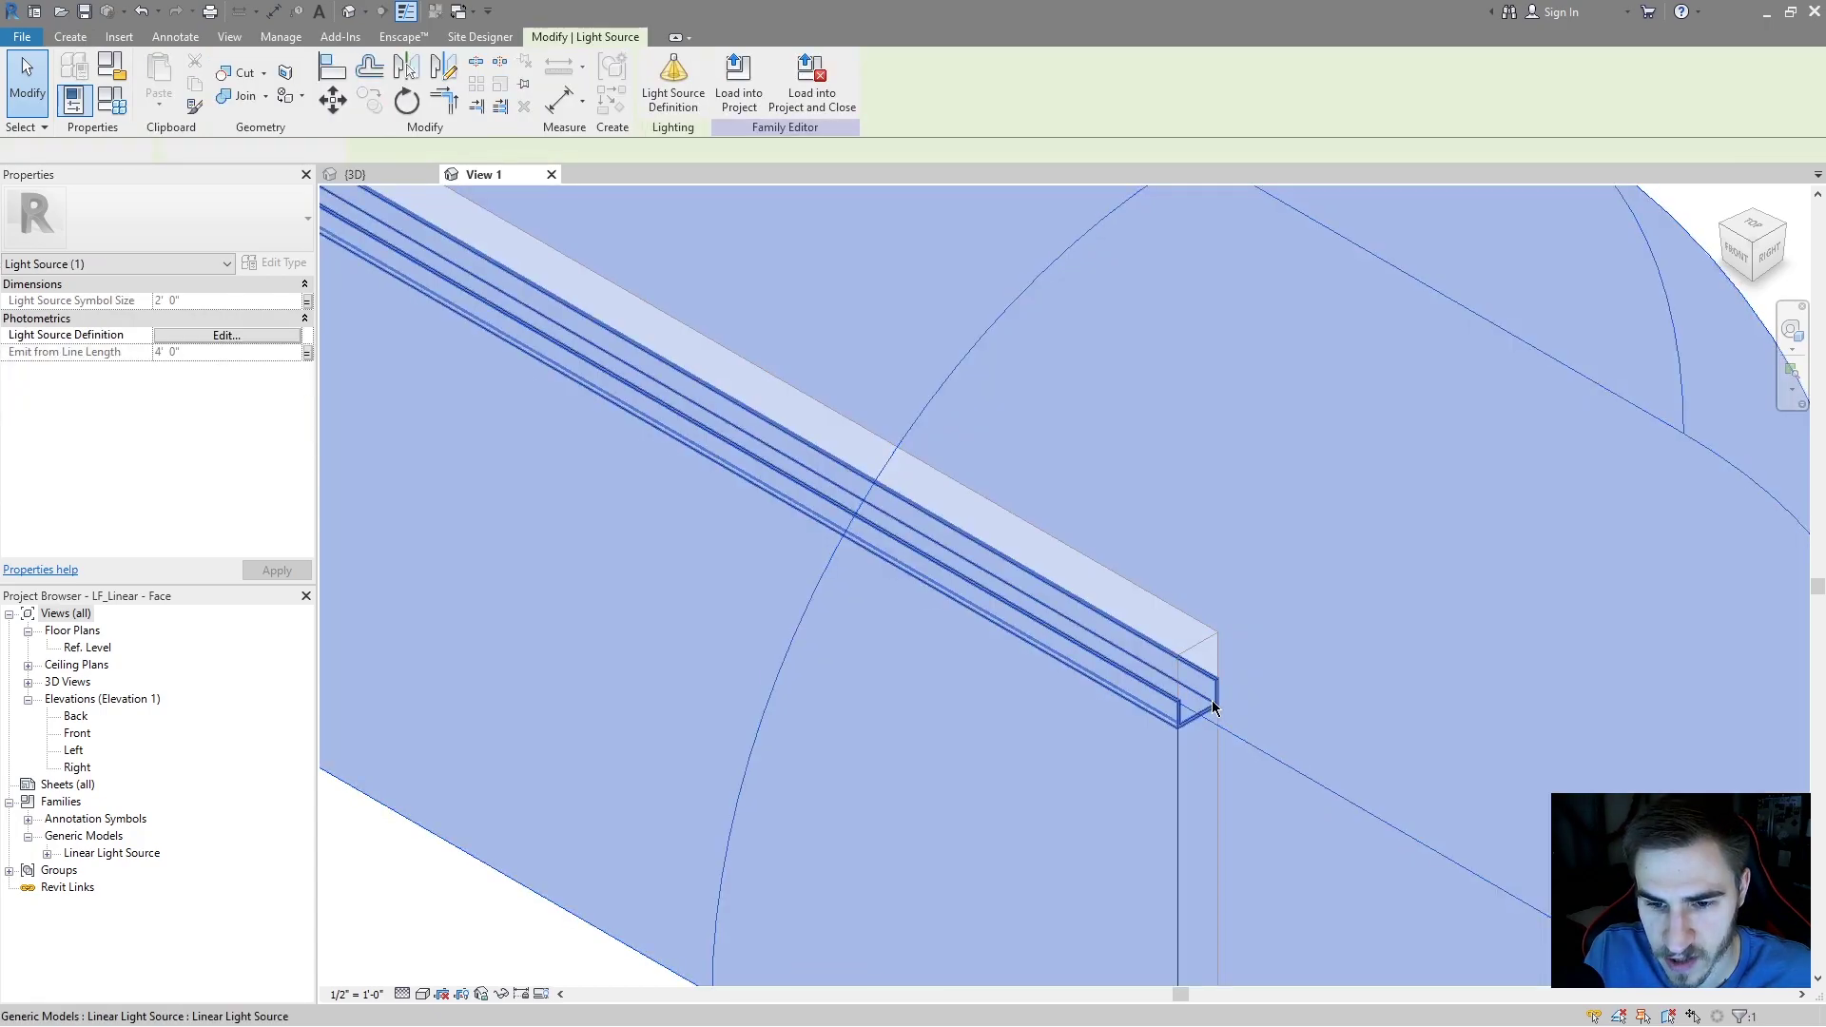
{"action": "left_click", "coordinate": [1199, 709]}
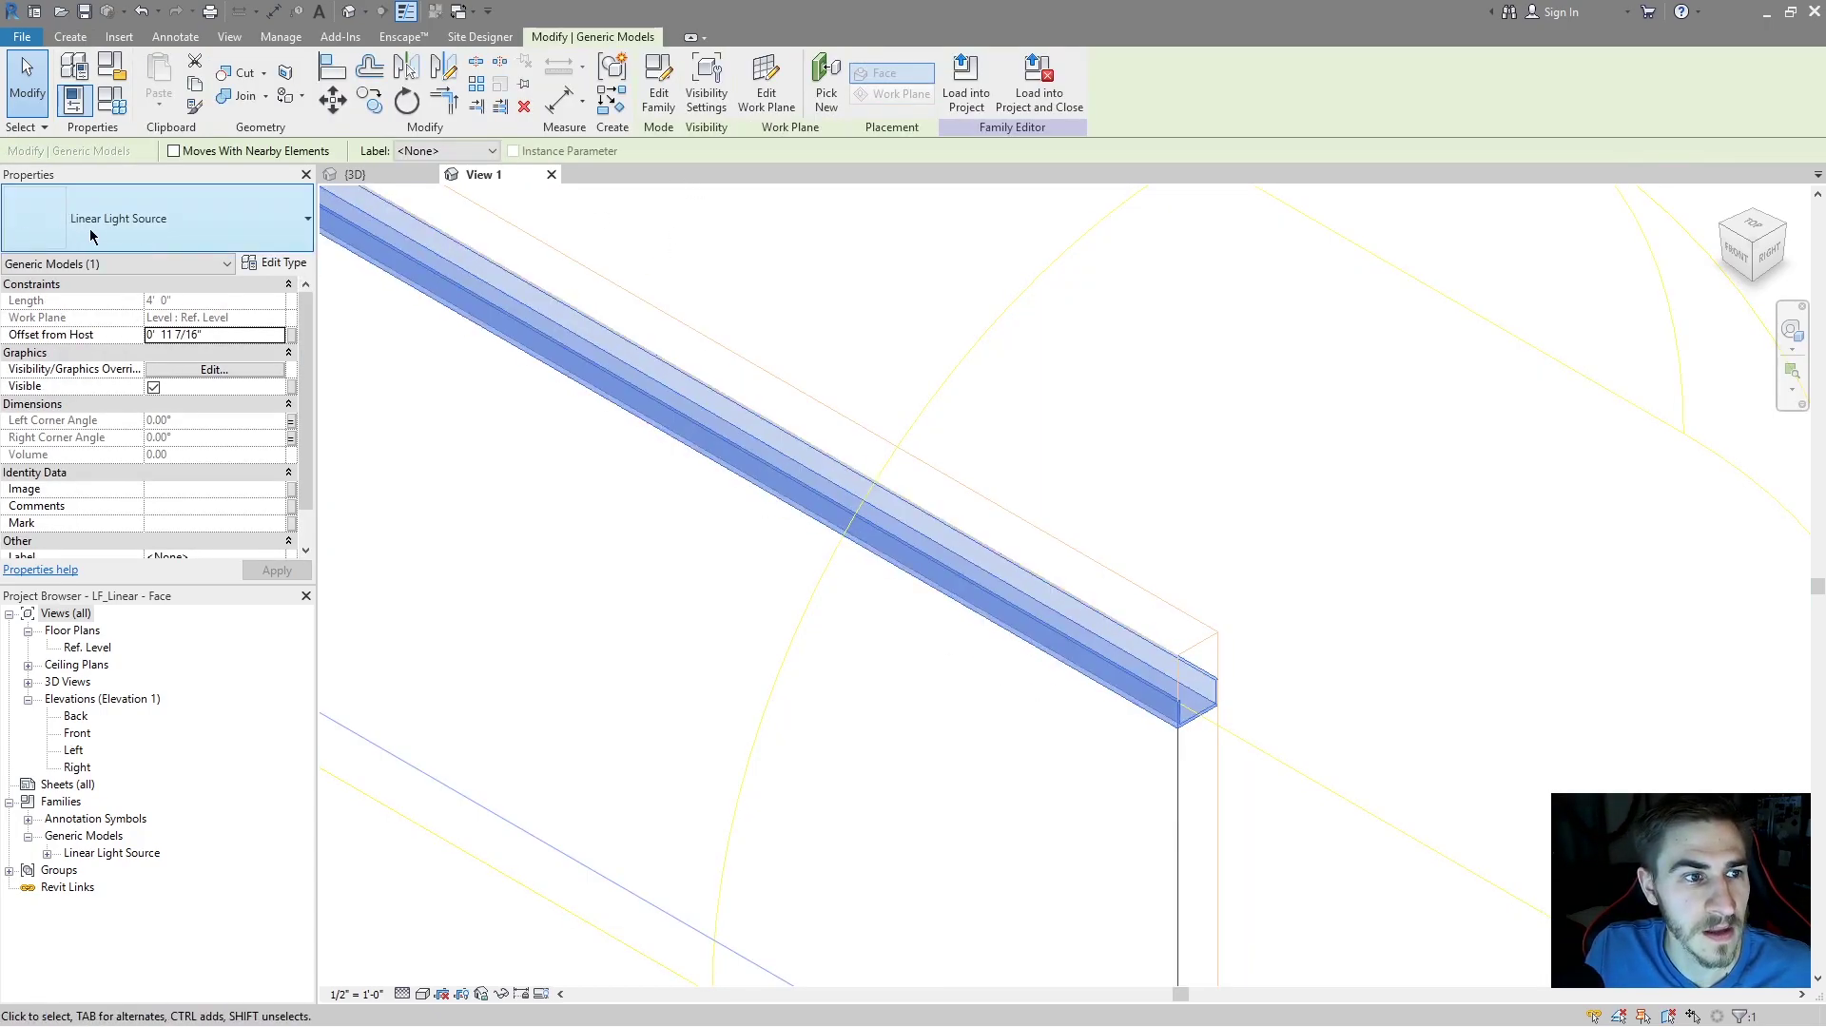
{"action": "left_click", "coordinate": [659, 95]}
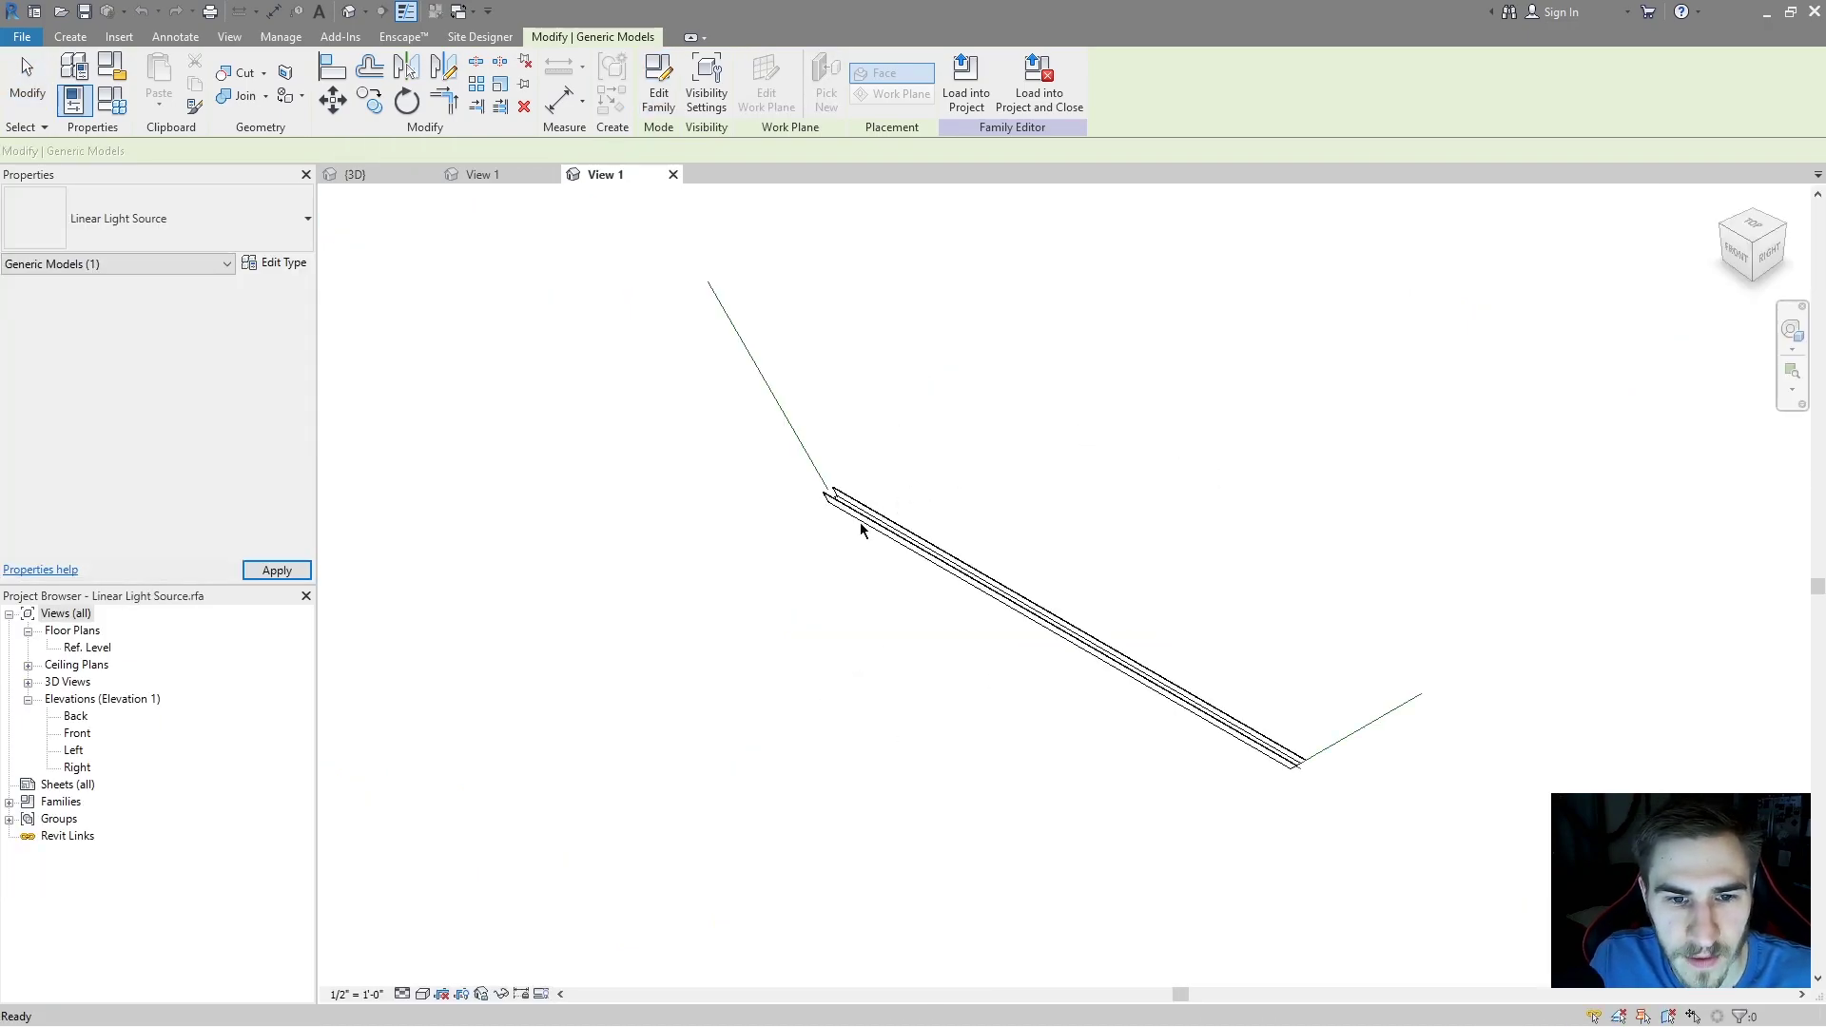
{"action": "double_click", "coordinate": [81, 732]}
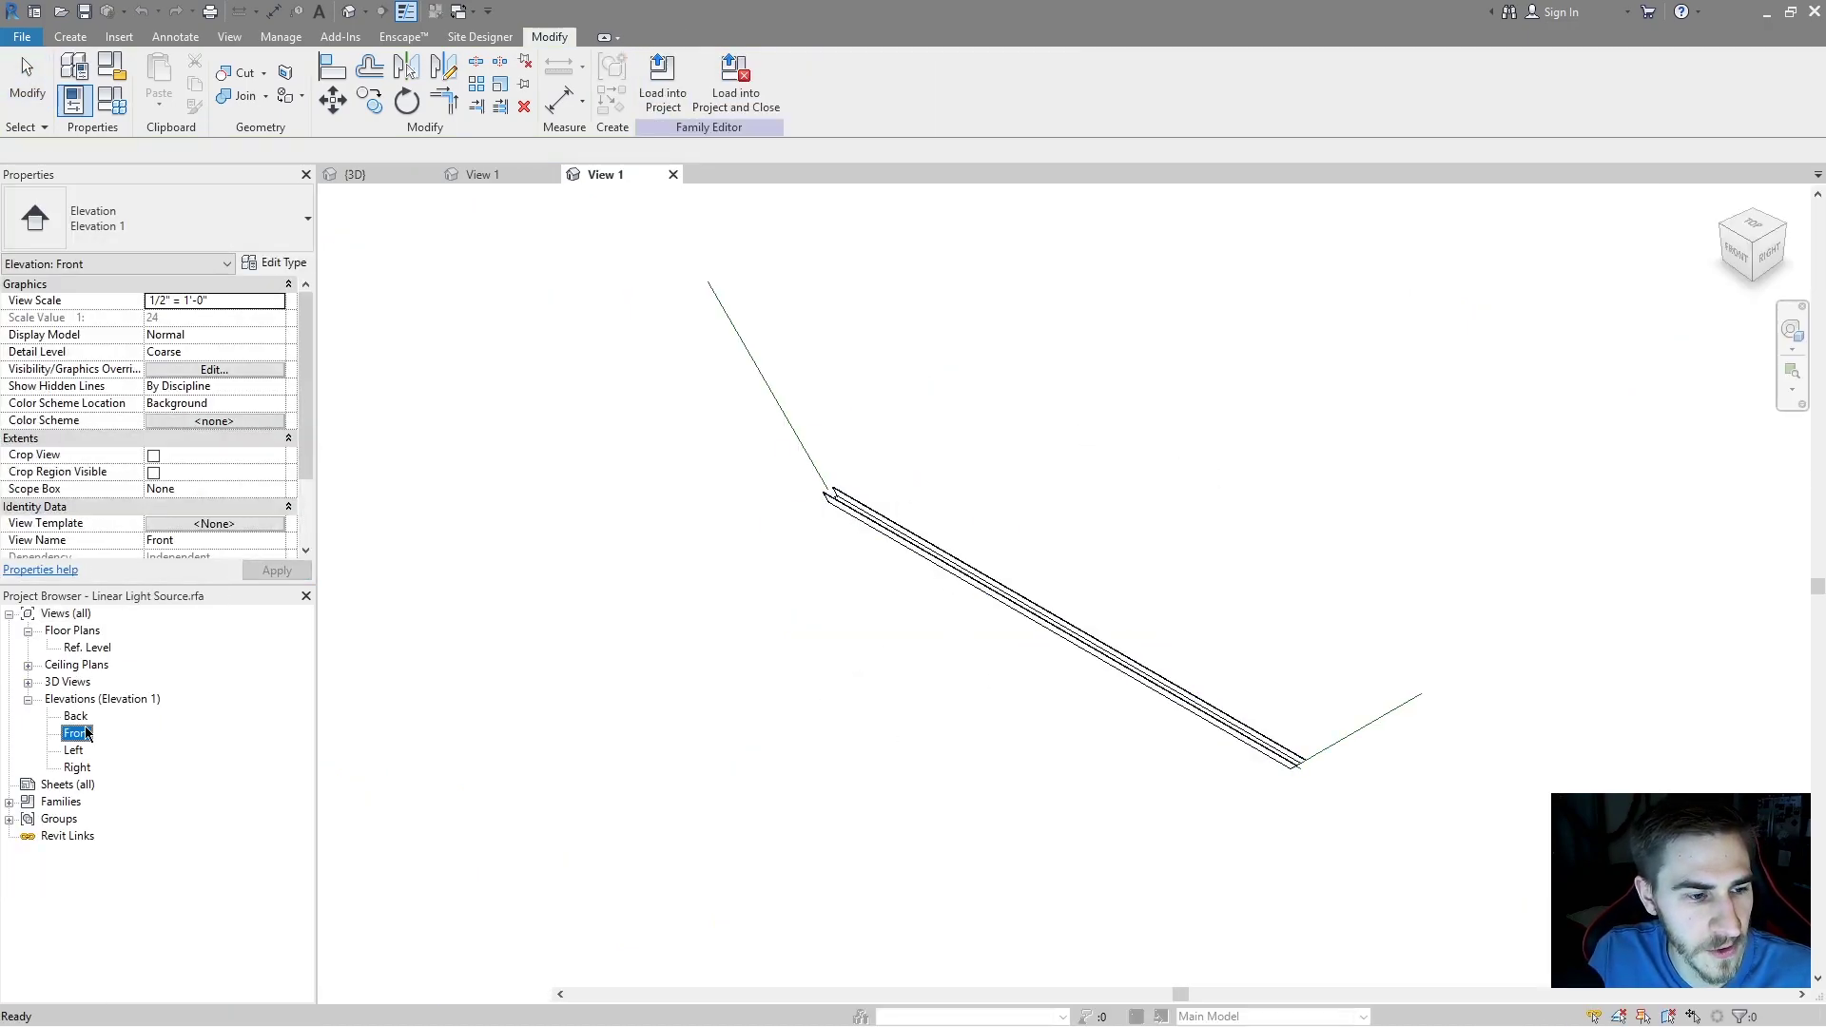
- Try setting the Right Corner Angle to 0, then dismiss the error so it stays 45.00°
{"action": "scroll", "coordinate": [1187, 833], "scroll_direction": "up", "scroll_amount": 3}
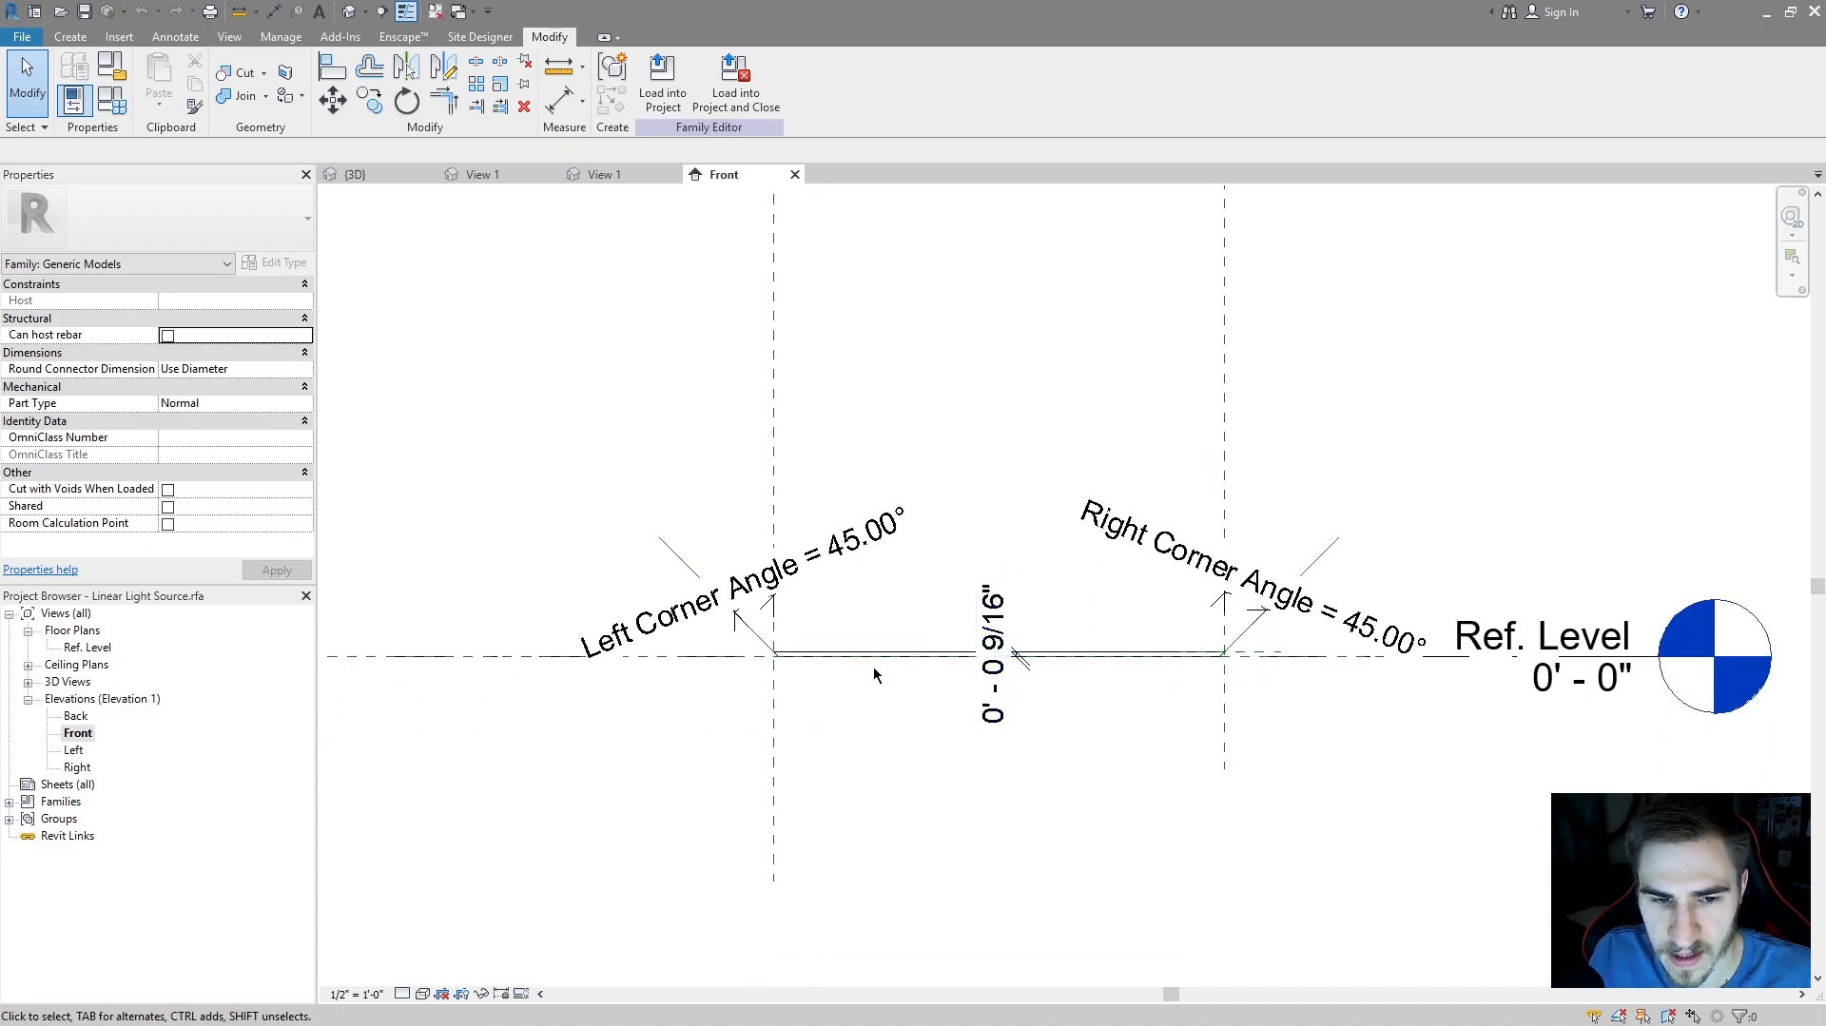
{"action": "scroll", "coordinate": [1106, 597], "scroll_direction": "up", "scroll_amount": 2}
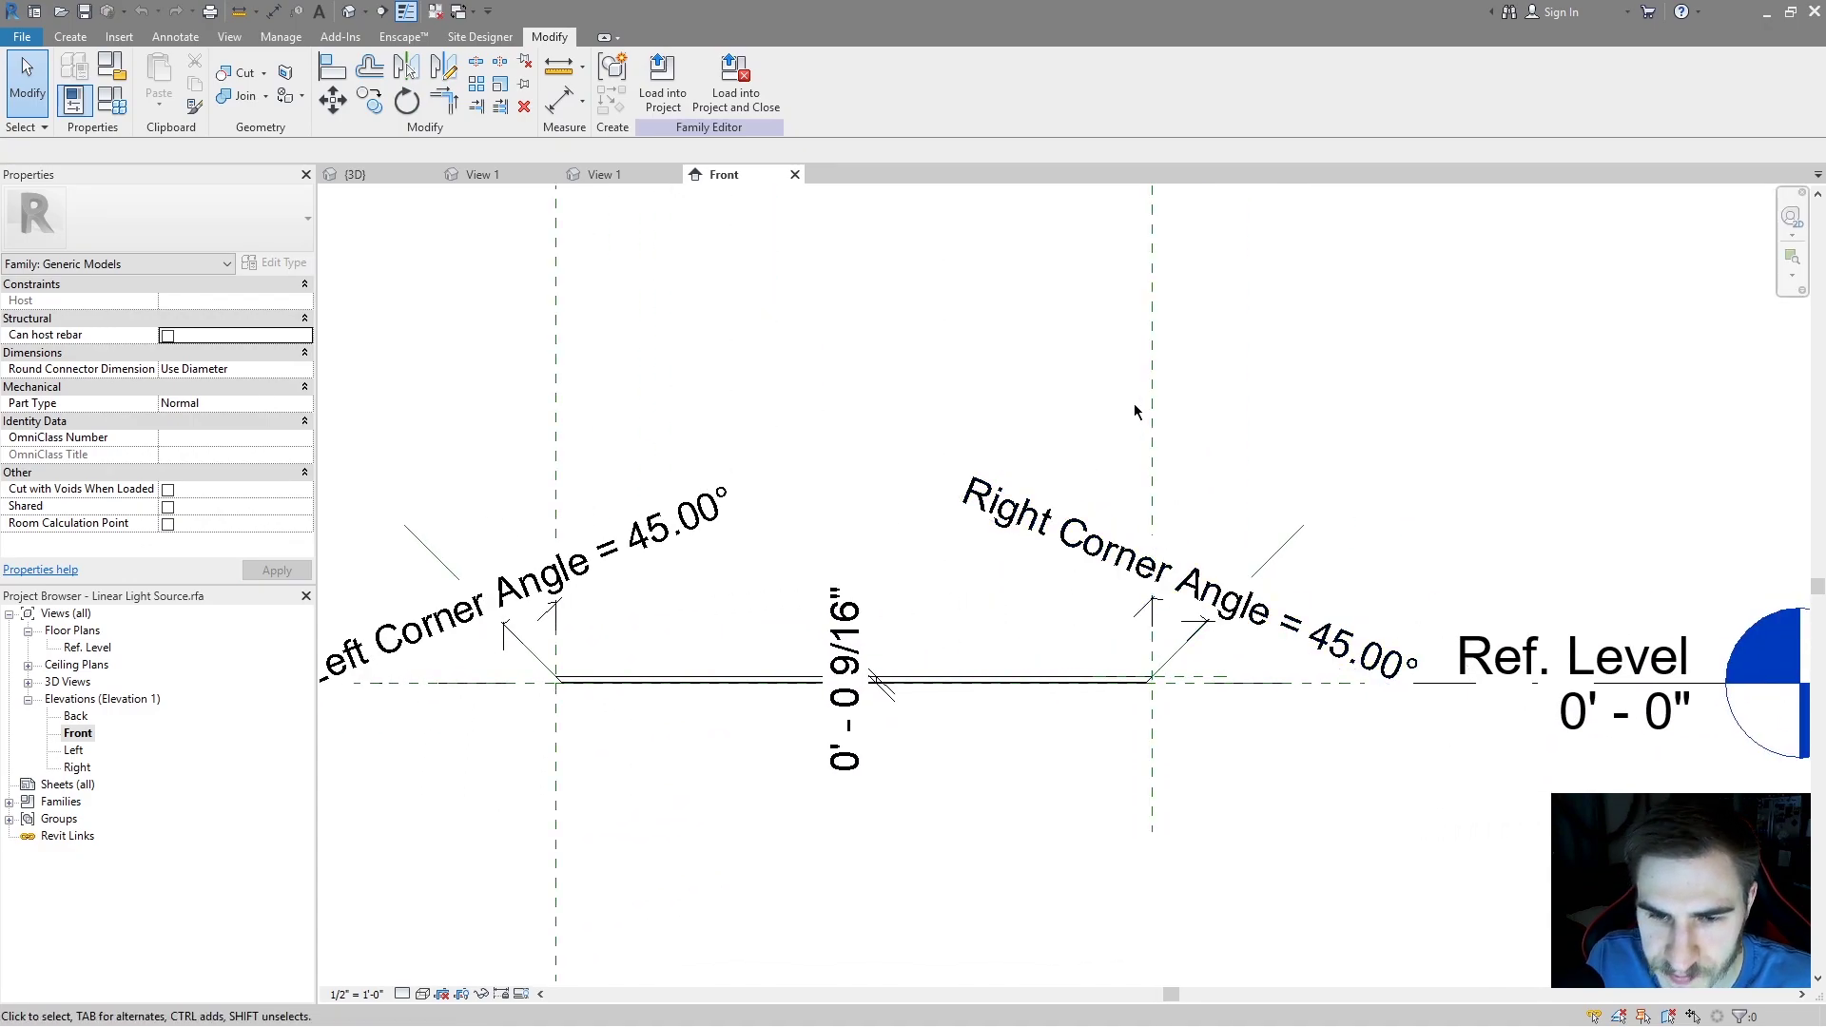
{"action": "left_click", "coordinate": [1315, 635]}
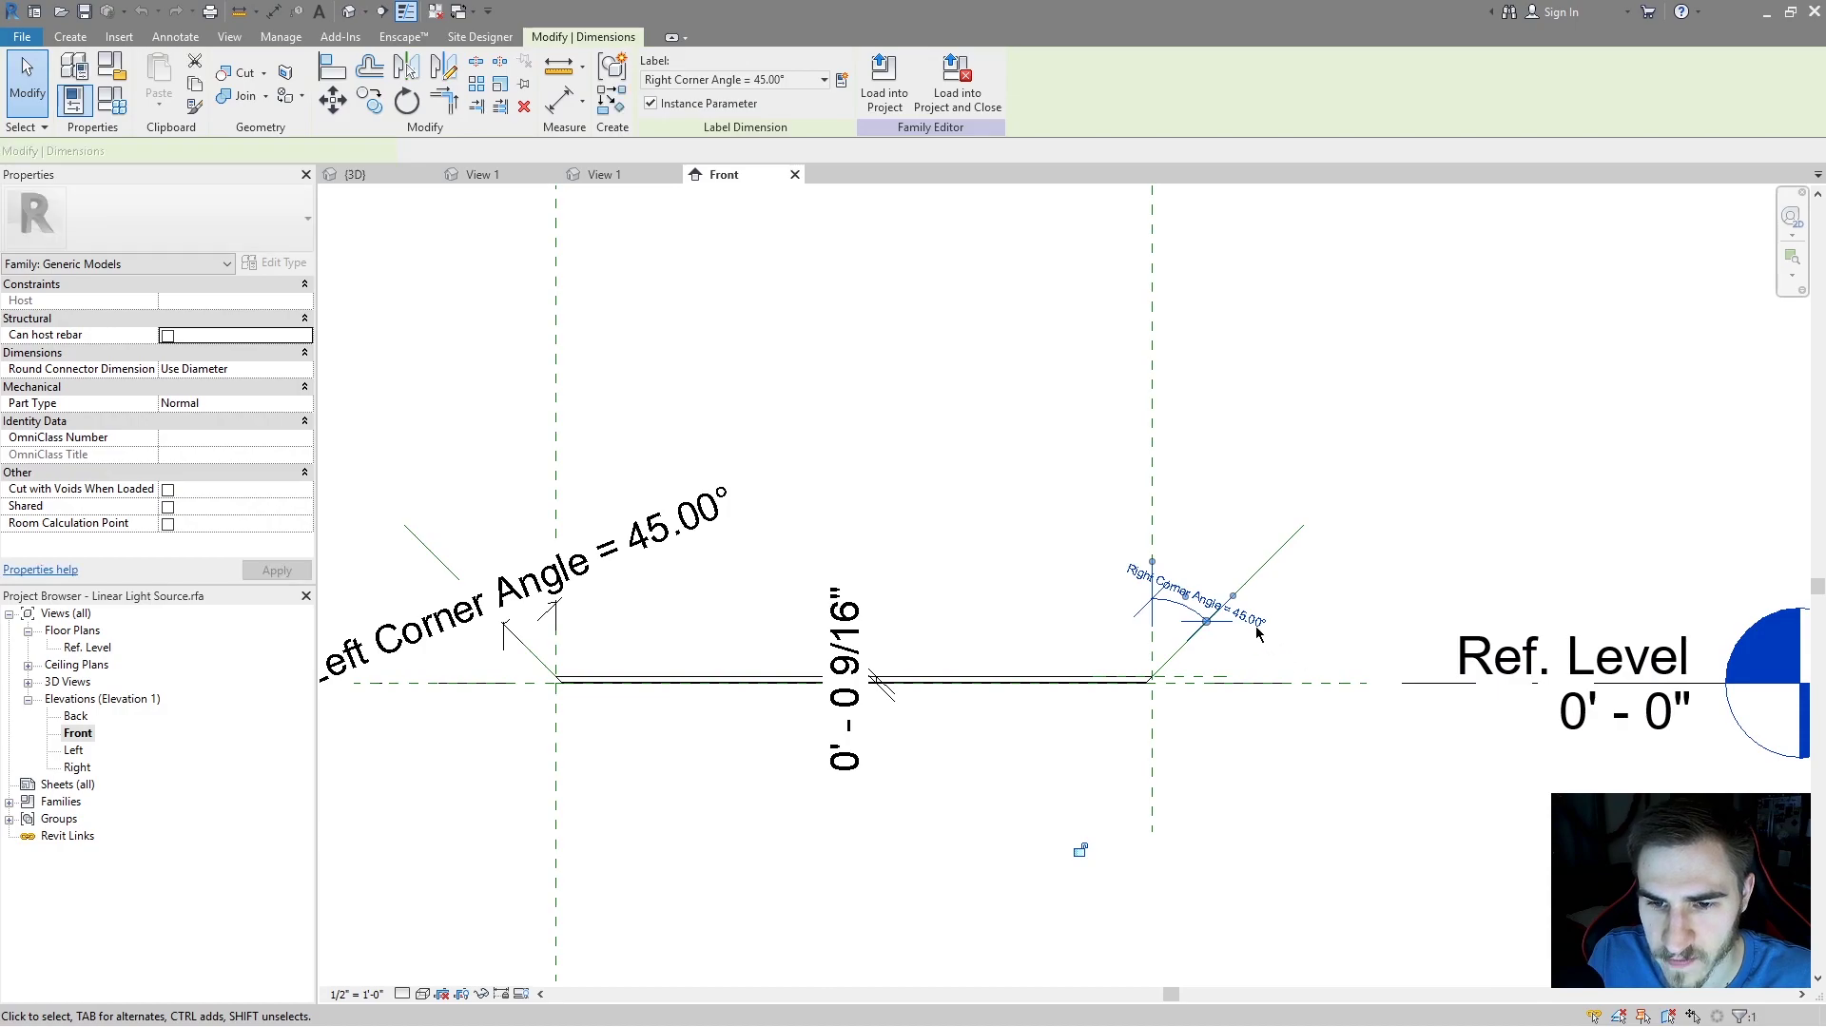
{"action": "key", "text": "Escape"}
{"action": "left_click", "coordinate": [1305, 616]}
{"action": "left_click", "coordinate": [1256, 618]}
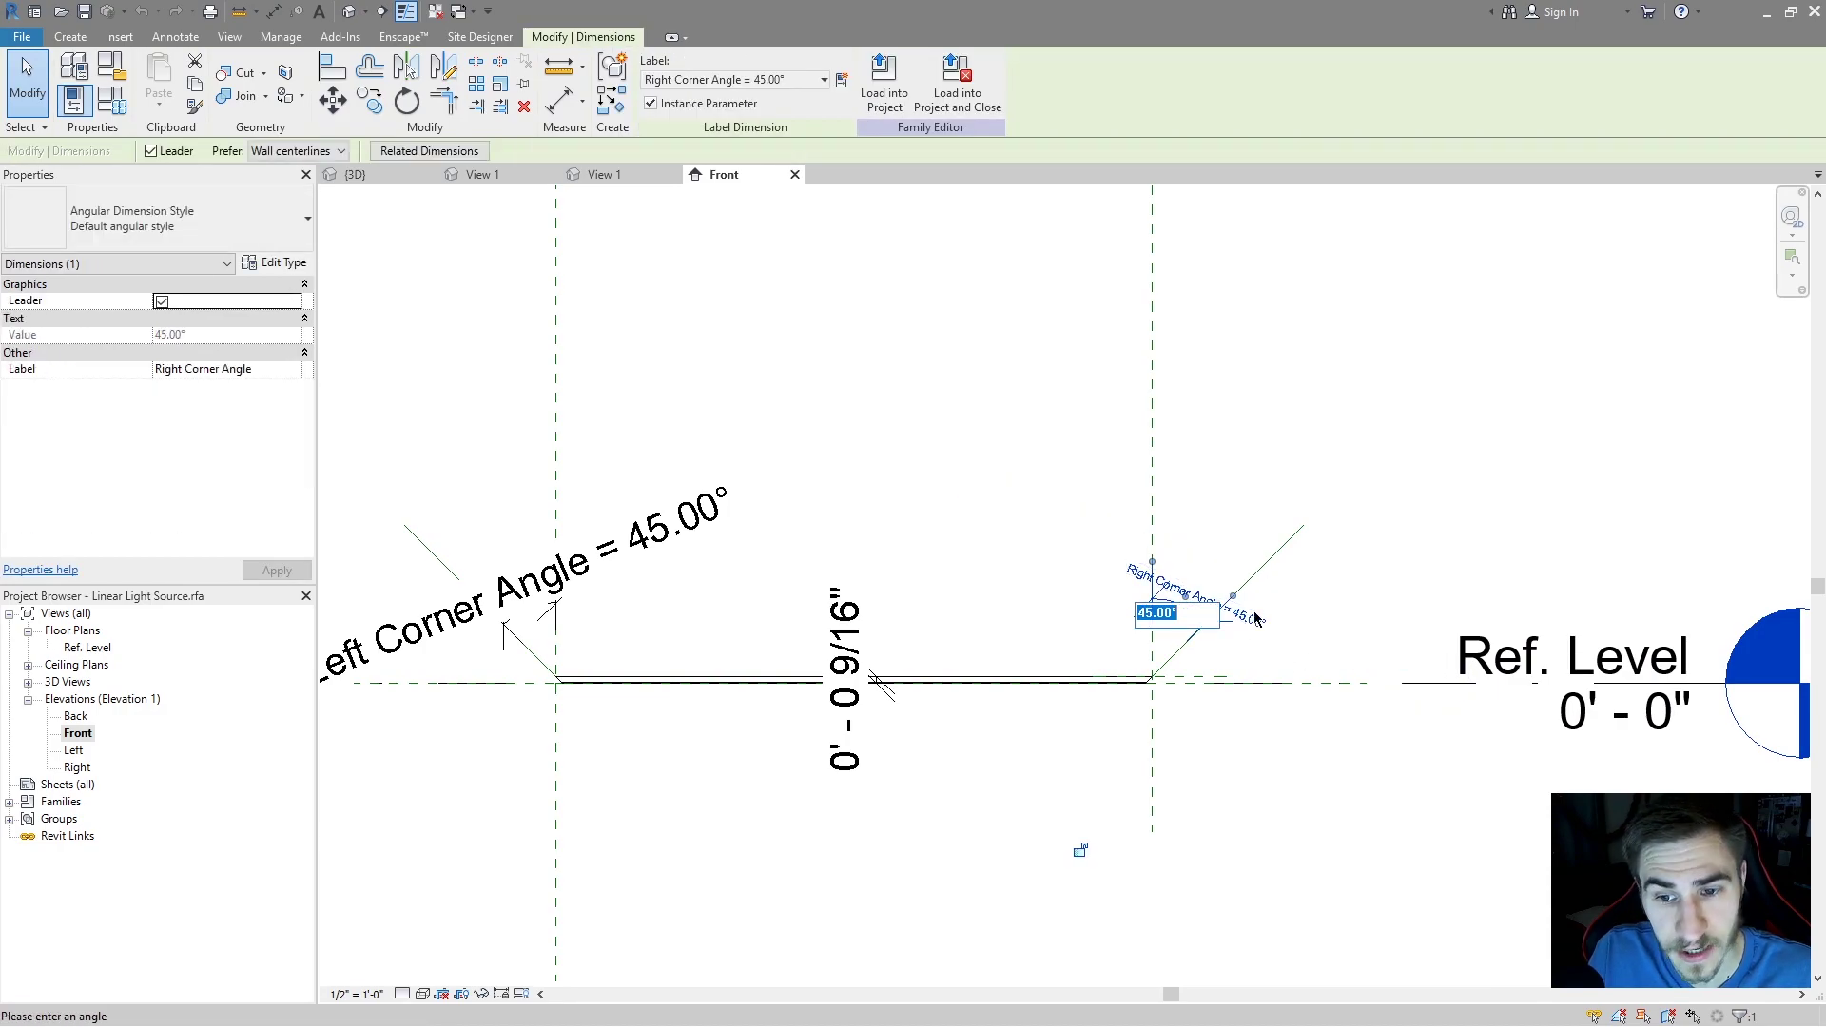
{"action": "key", "text": "Return"}
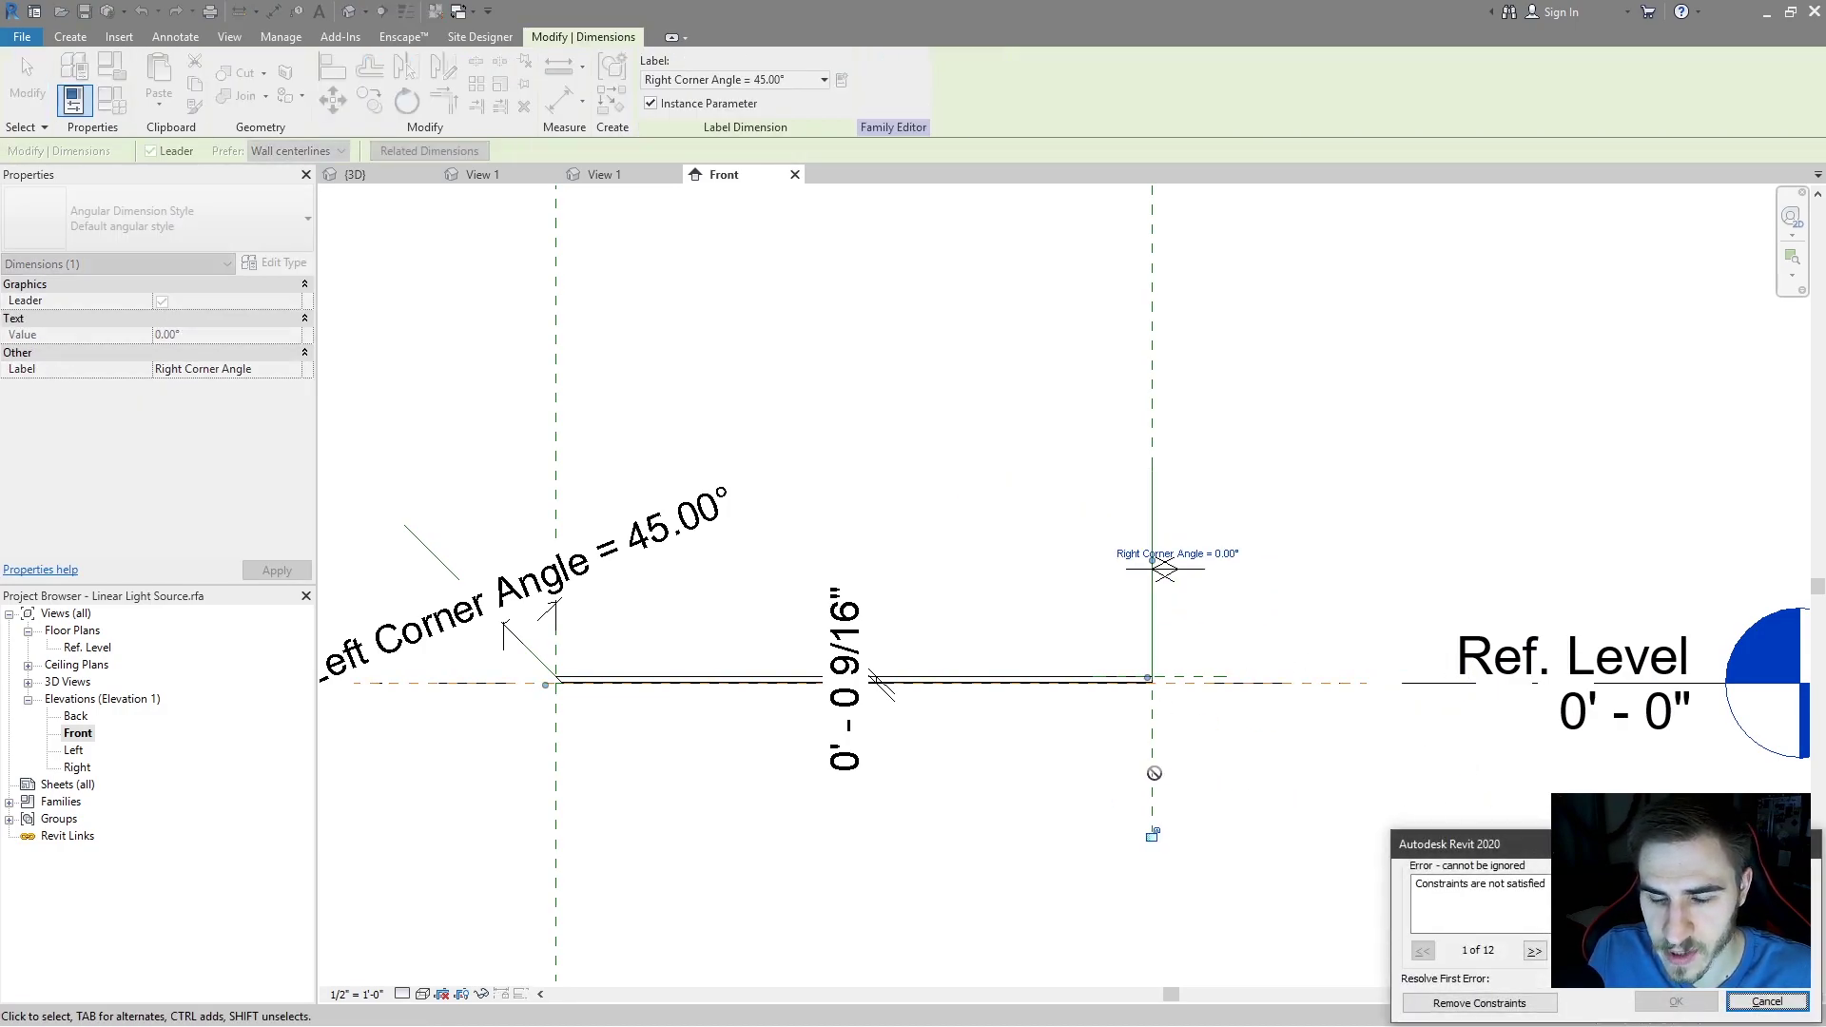
{"action": "left_click", "coordinate": [1766, 999]}
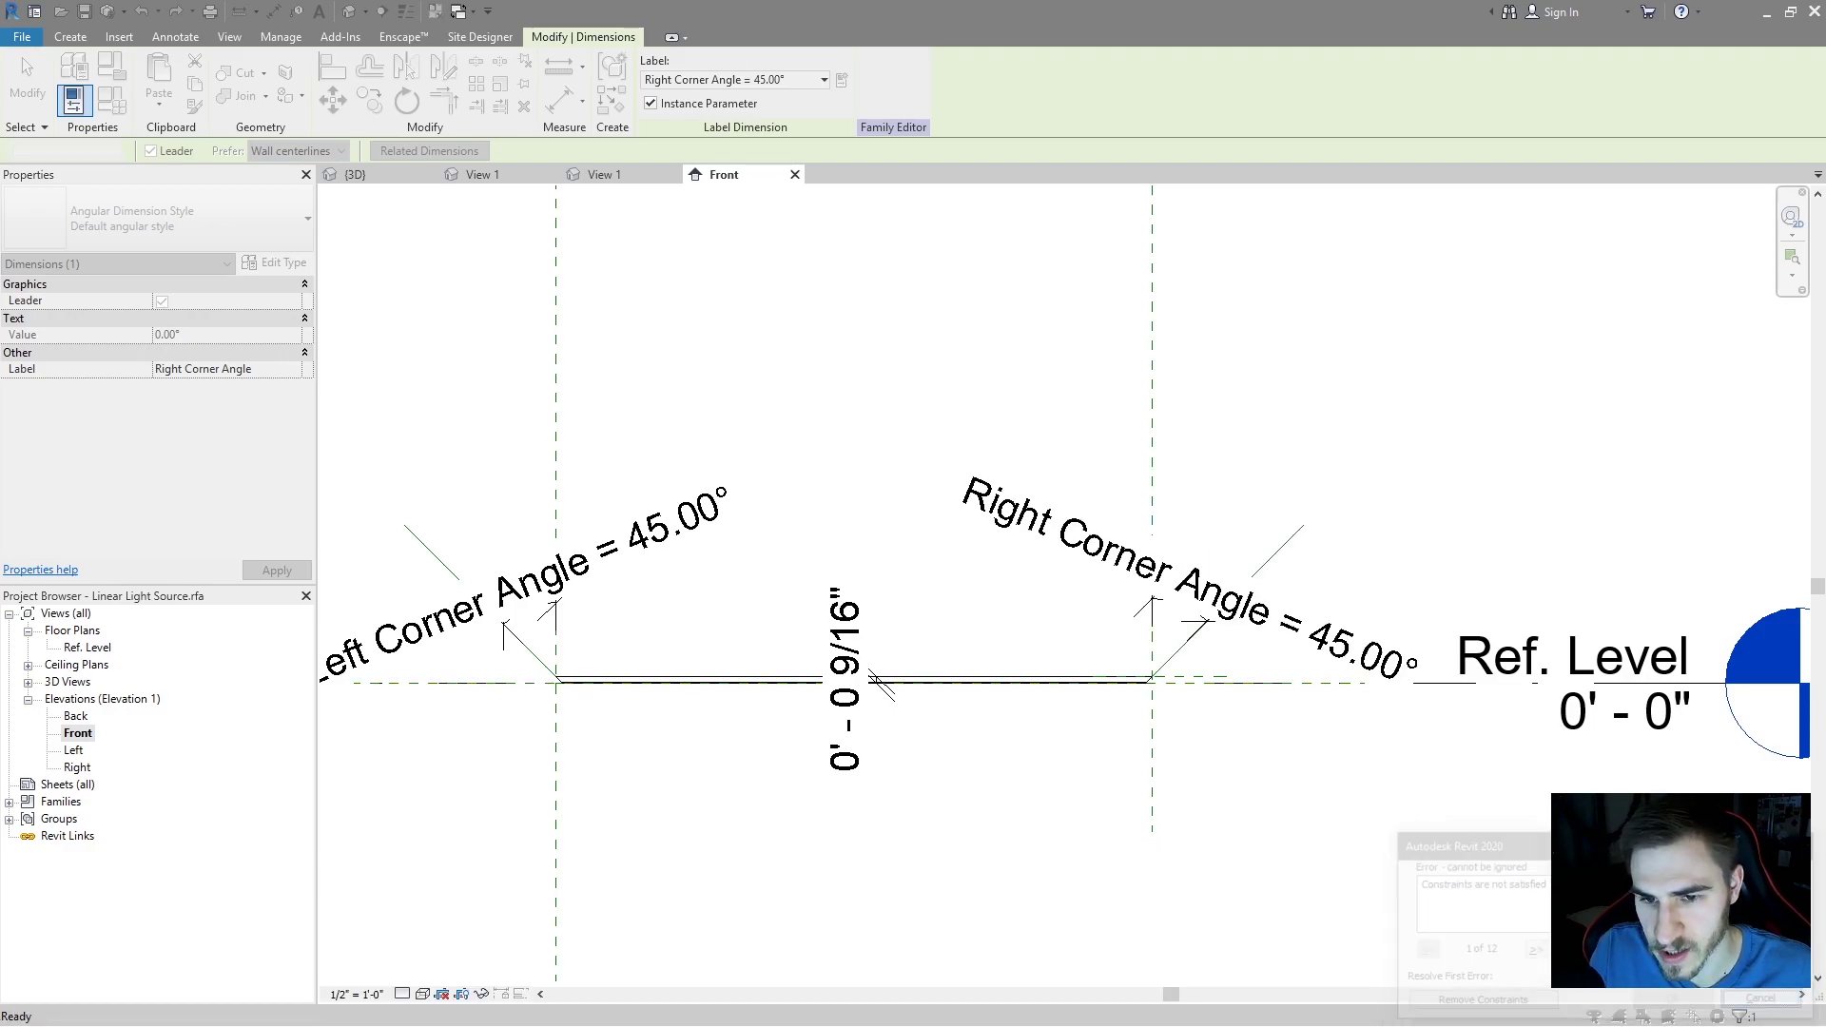
{"action": "key", "text": "Escape"}
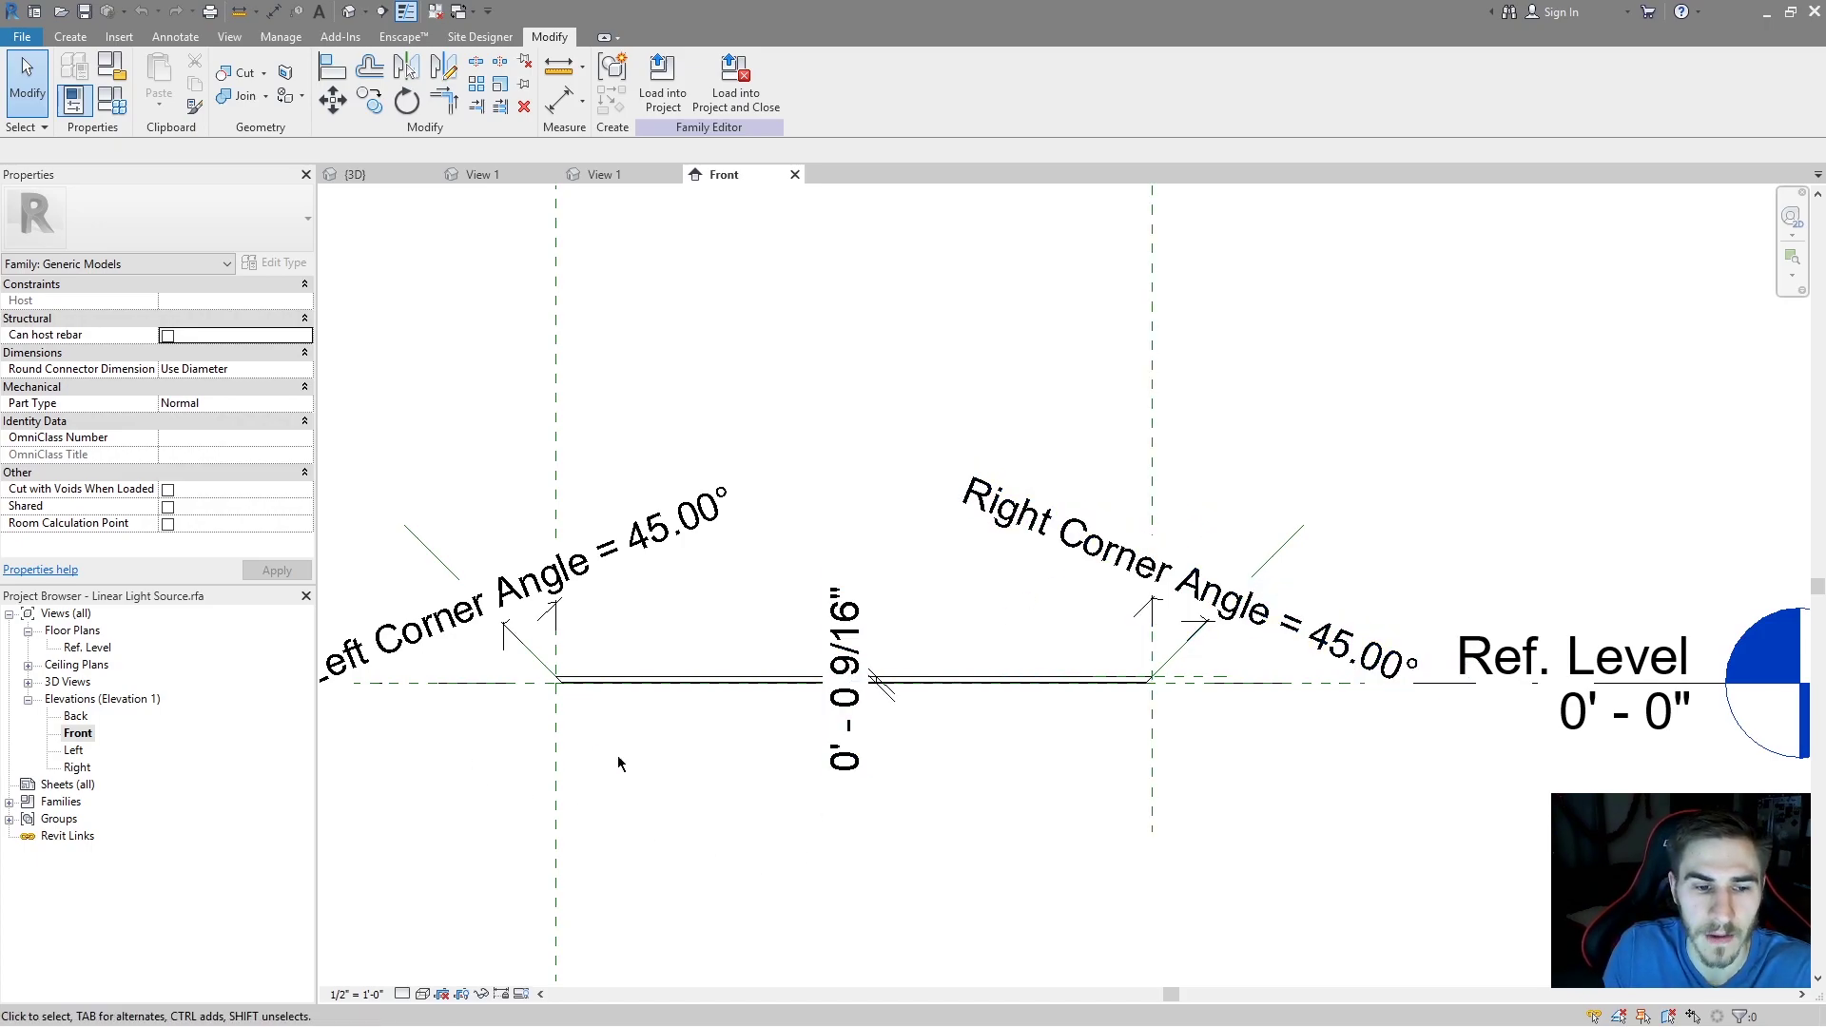
- Select and inspect the void extrusion at the right corner, then deselect it
{"action": "scroll", "coordinate": [574, 656], "scroll_direction": "up", "scroll_amount": 2}
{"action": "scroll", "coordinate": [987, 632], "scroll_direction": "down", "scroll_amount": 3}
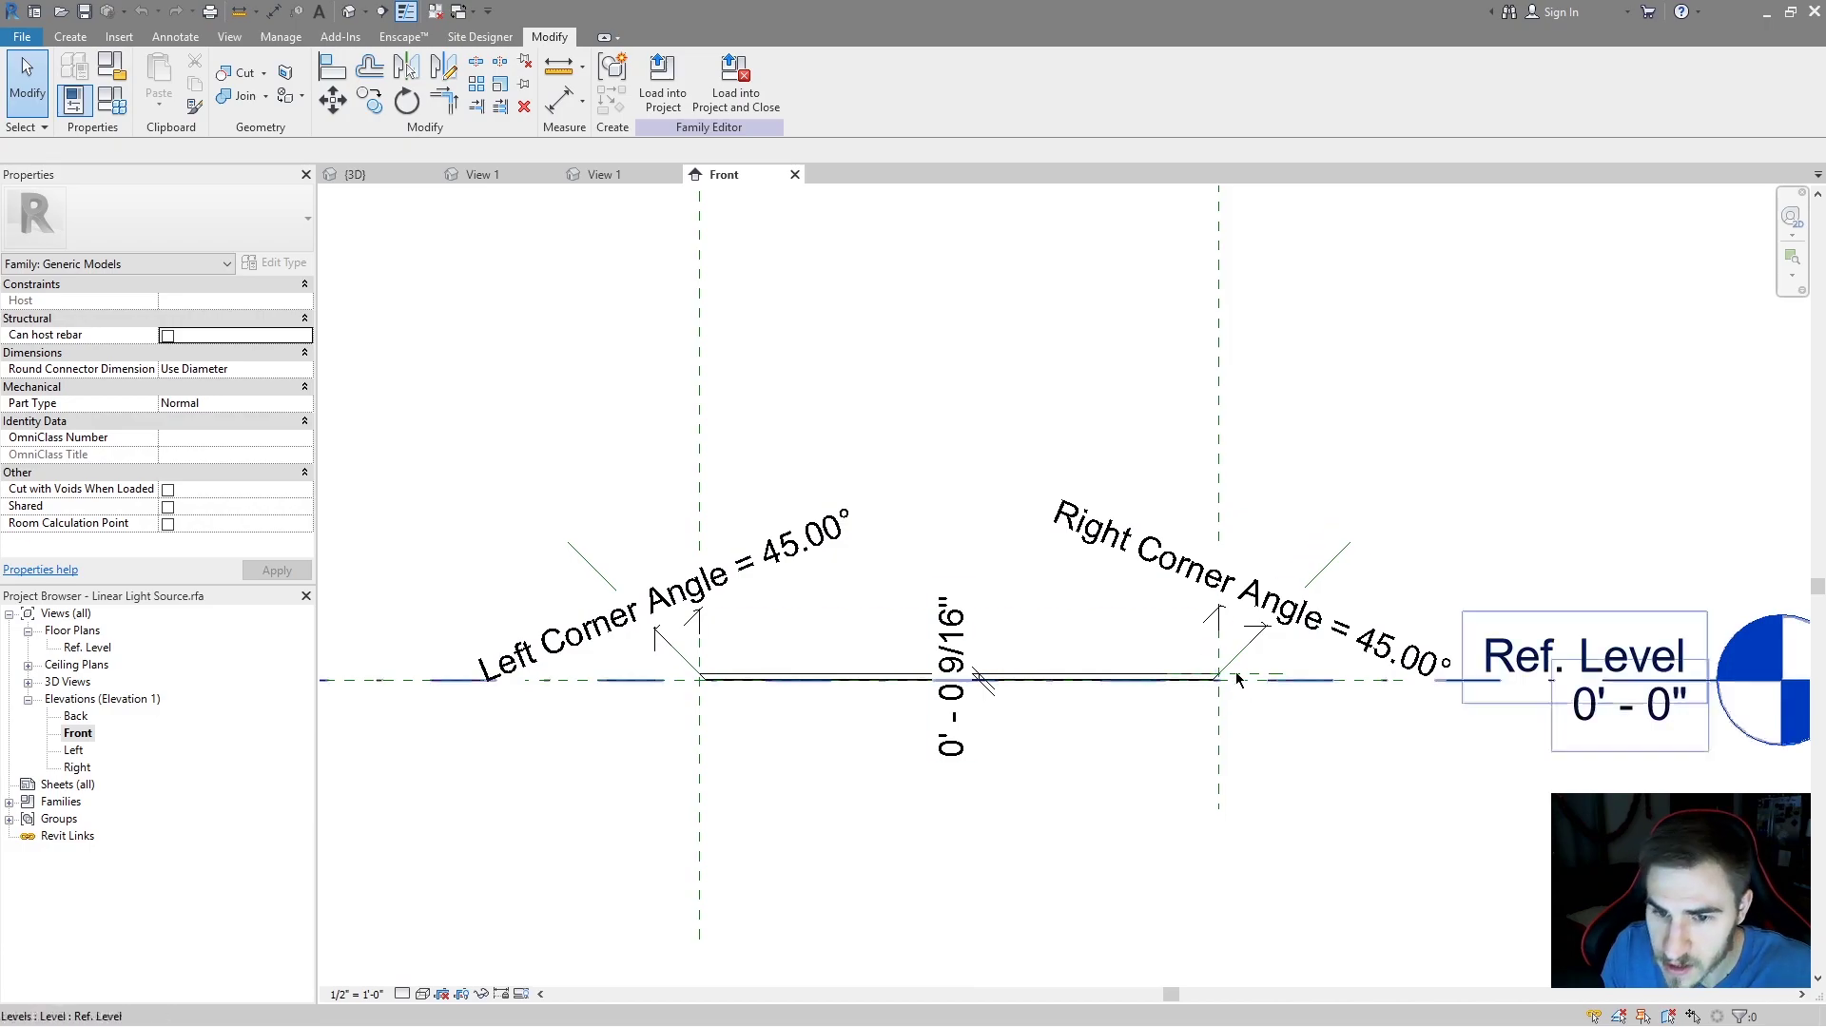
{"action": "scroll", "coordinate": [1255, 684], "scroll_direction": "up", "scroll_amount": 2}
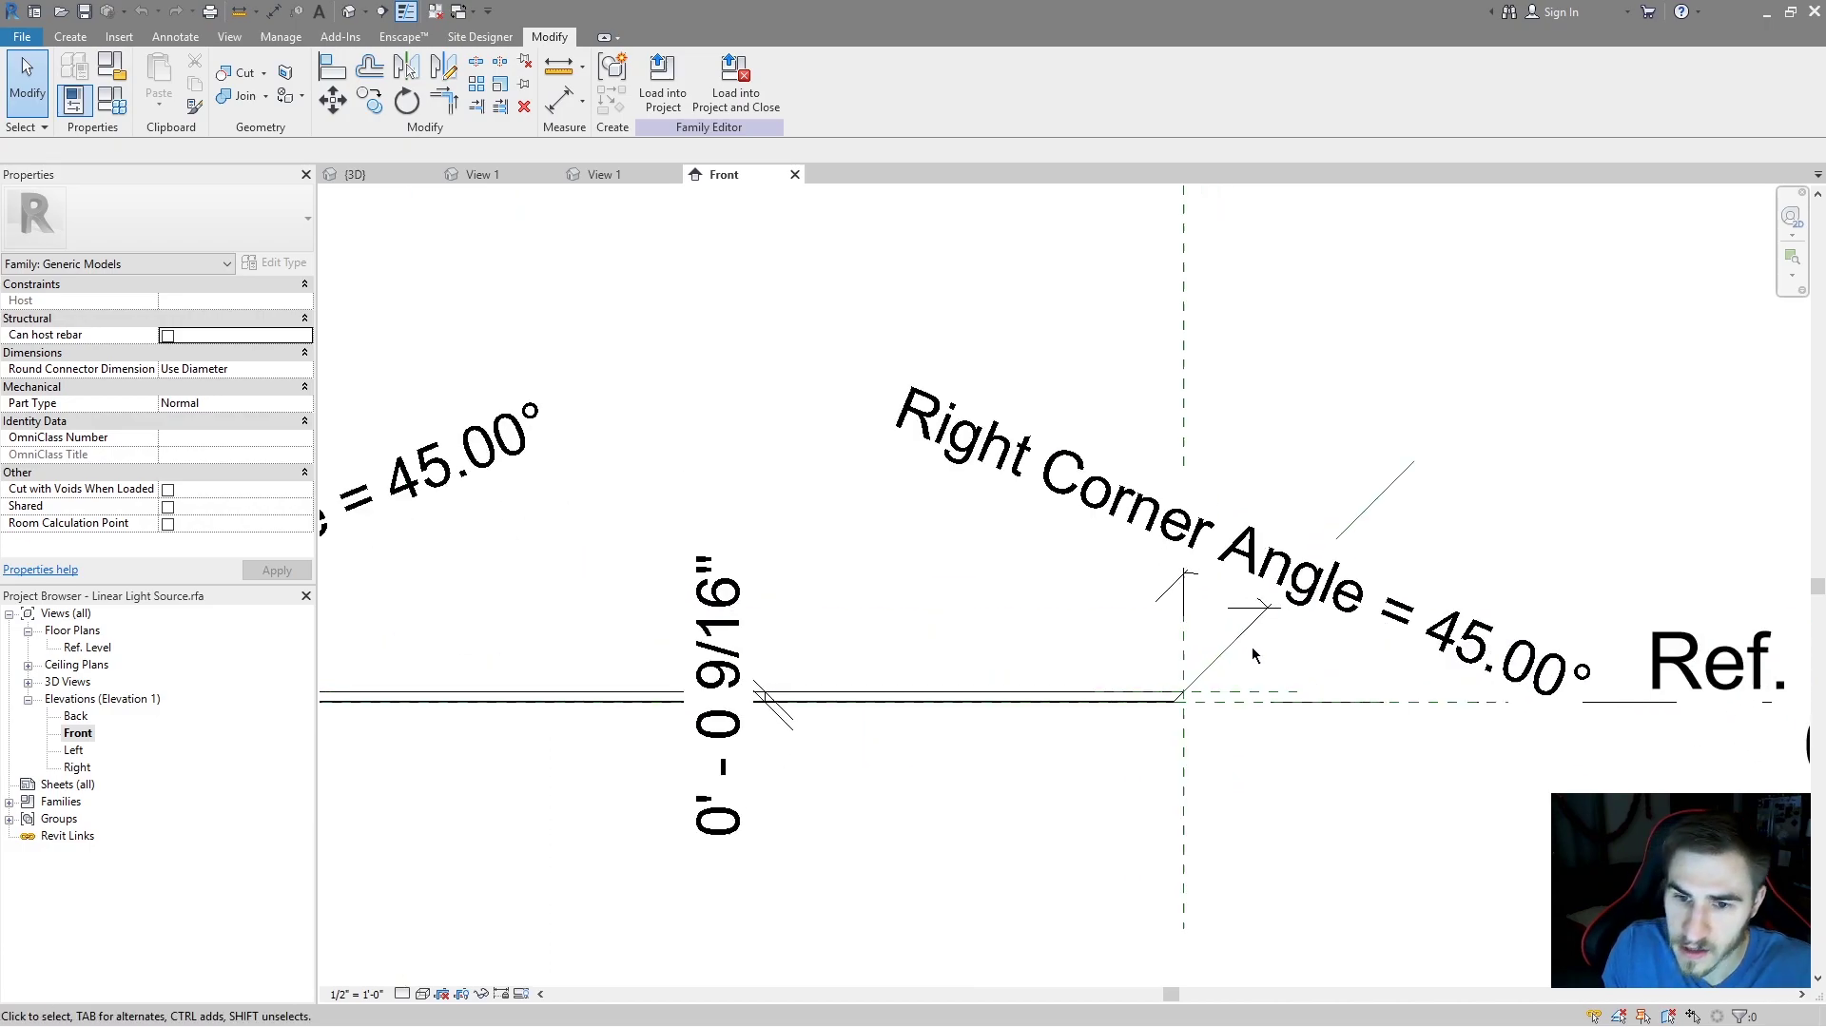
{"action": "left_click", "coordinate": [1183, 702]}
{"action": "scroll", "coordinate": [1187, 699], "scroll_direction": "up", "scroll_amount": 2}
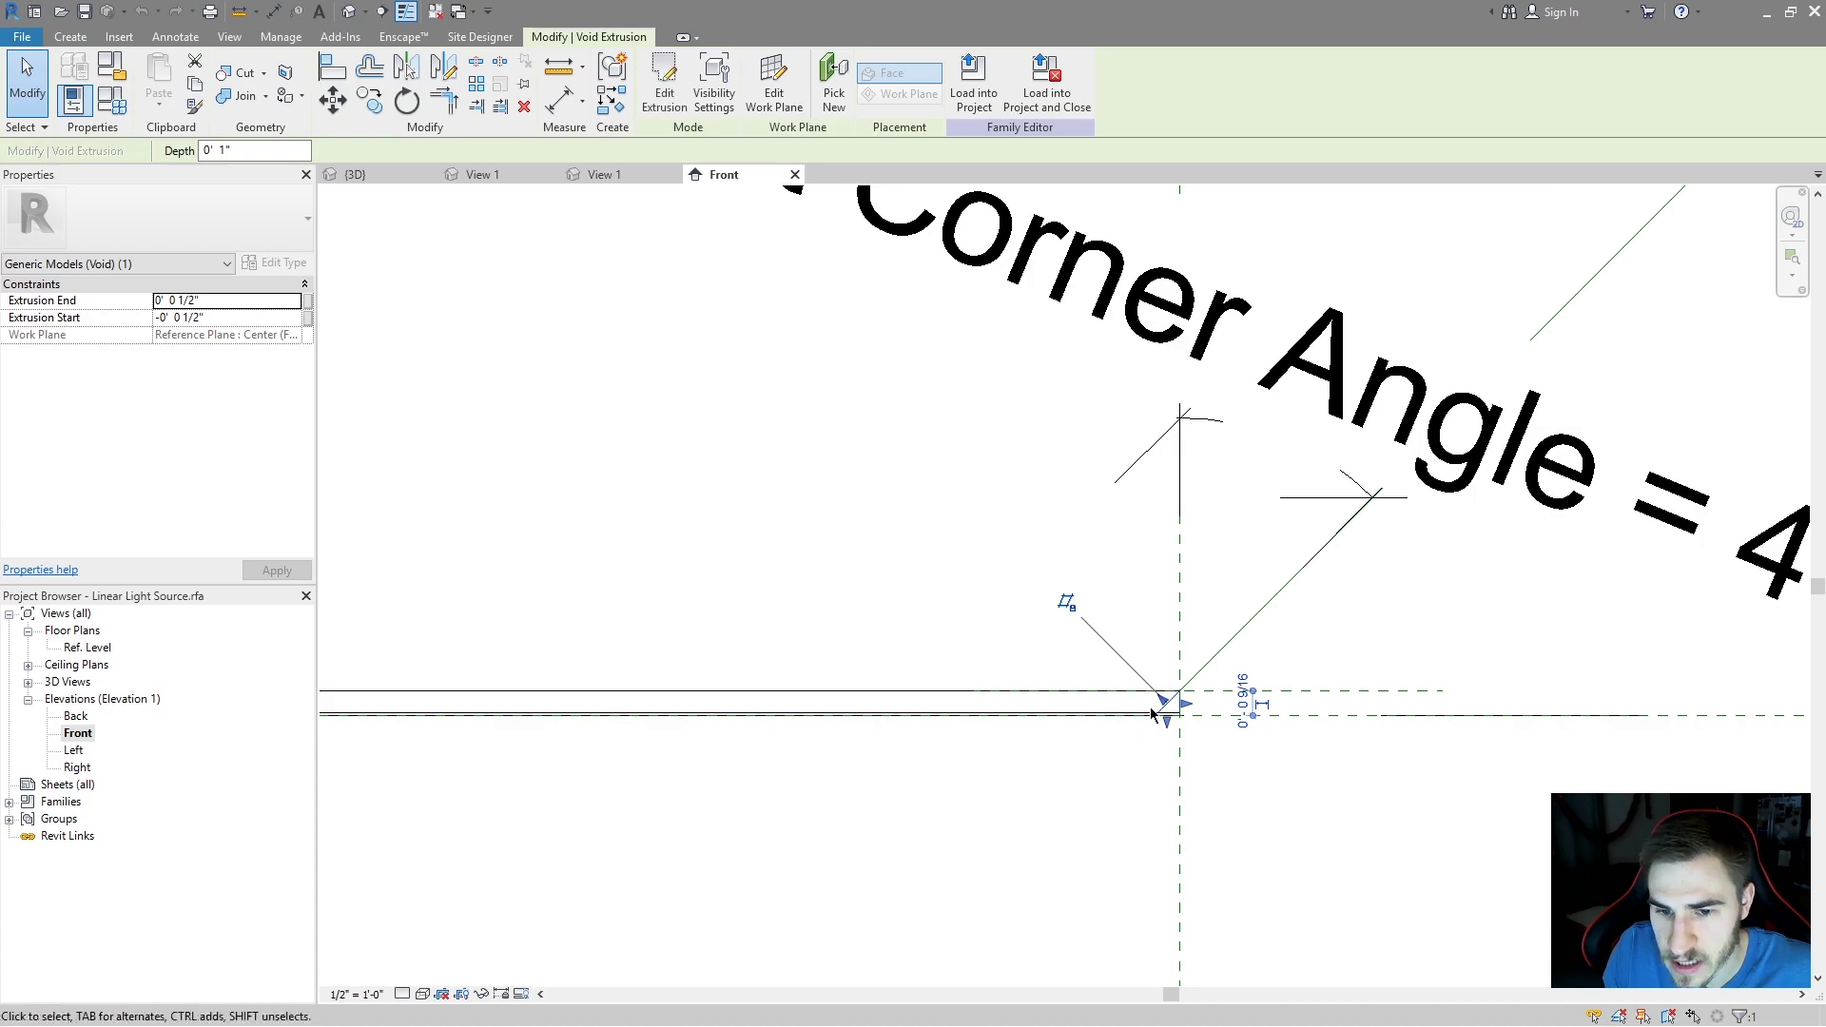
{"action": "scroll", "coordinate": [1151, 671], "scroll_direction": "down", "scroll_amount": 1}
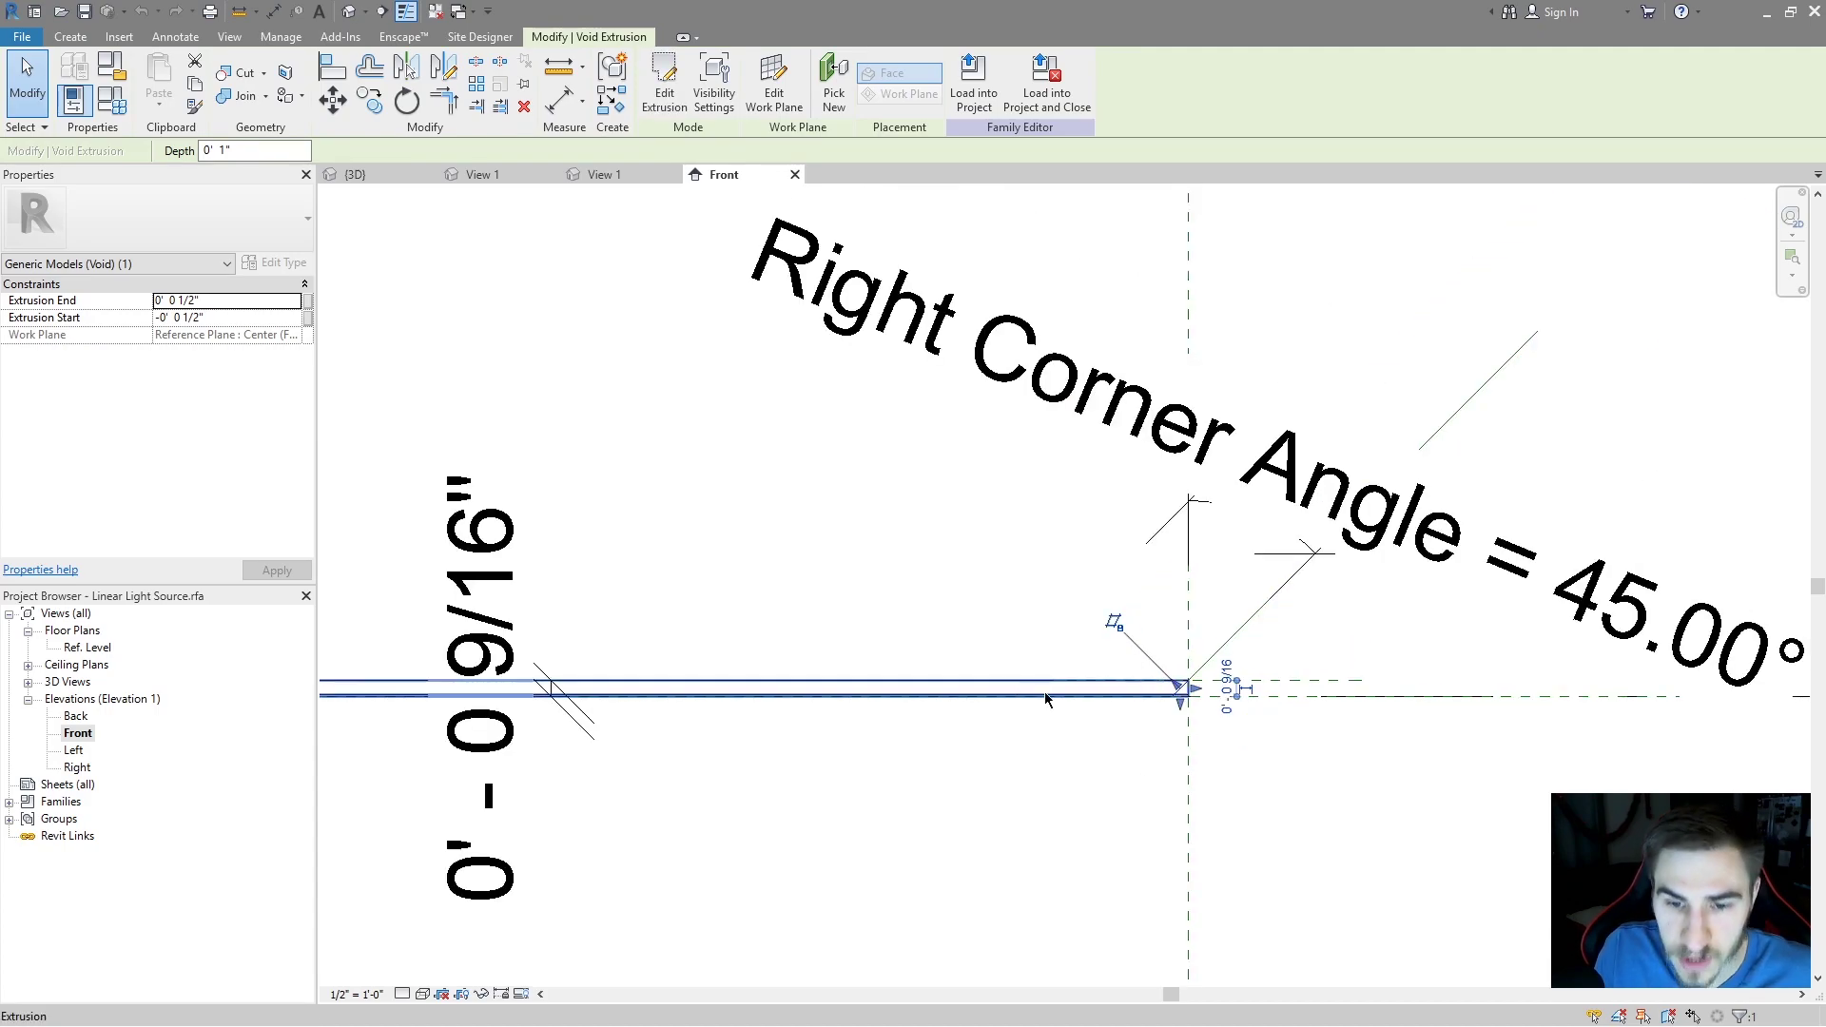
{"action": "left_click", "coordinate": [949, 630]}
- Save the Linear Light Source and load it into LF_Linear - Face.rfa only
{"action": "scroll", "coordinate": [1244, 805], "scroll_direction": "down", "scroll_amount": 2}
{"action": "scroll", "coordinate": [905, 709], "scroll_direction": "down", "scroll_amount": 2}
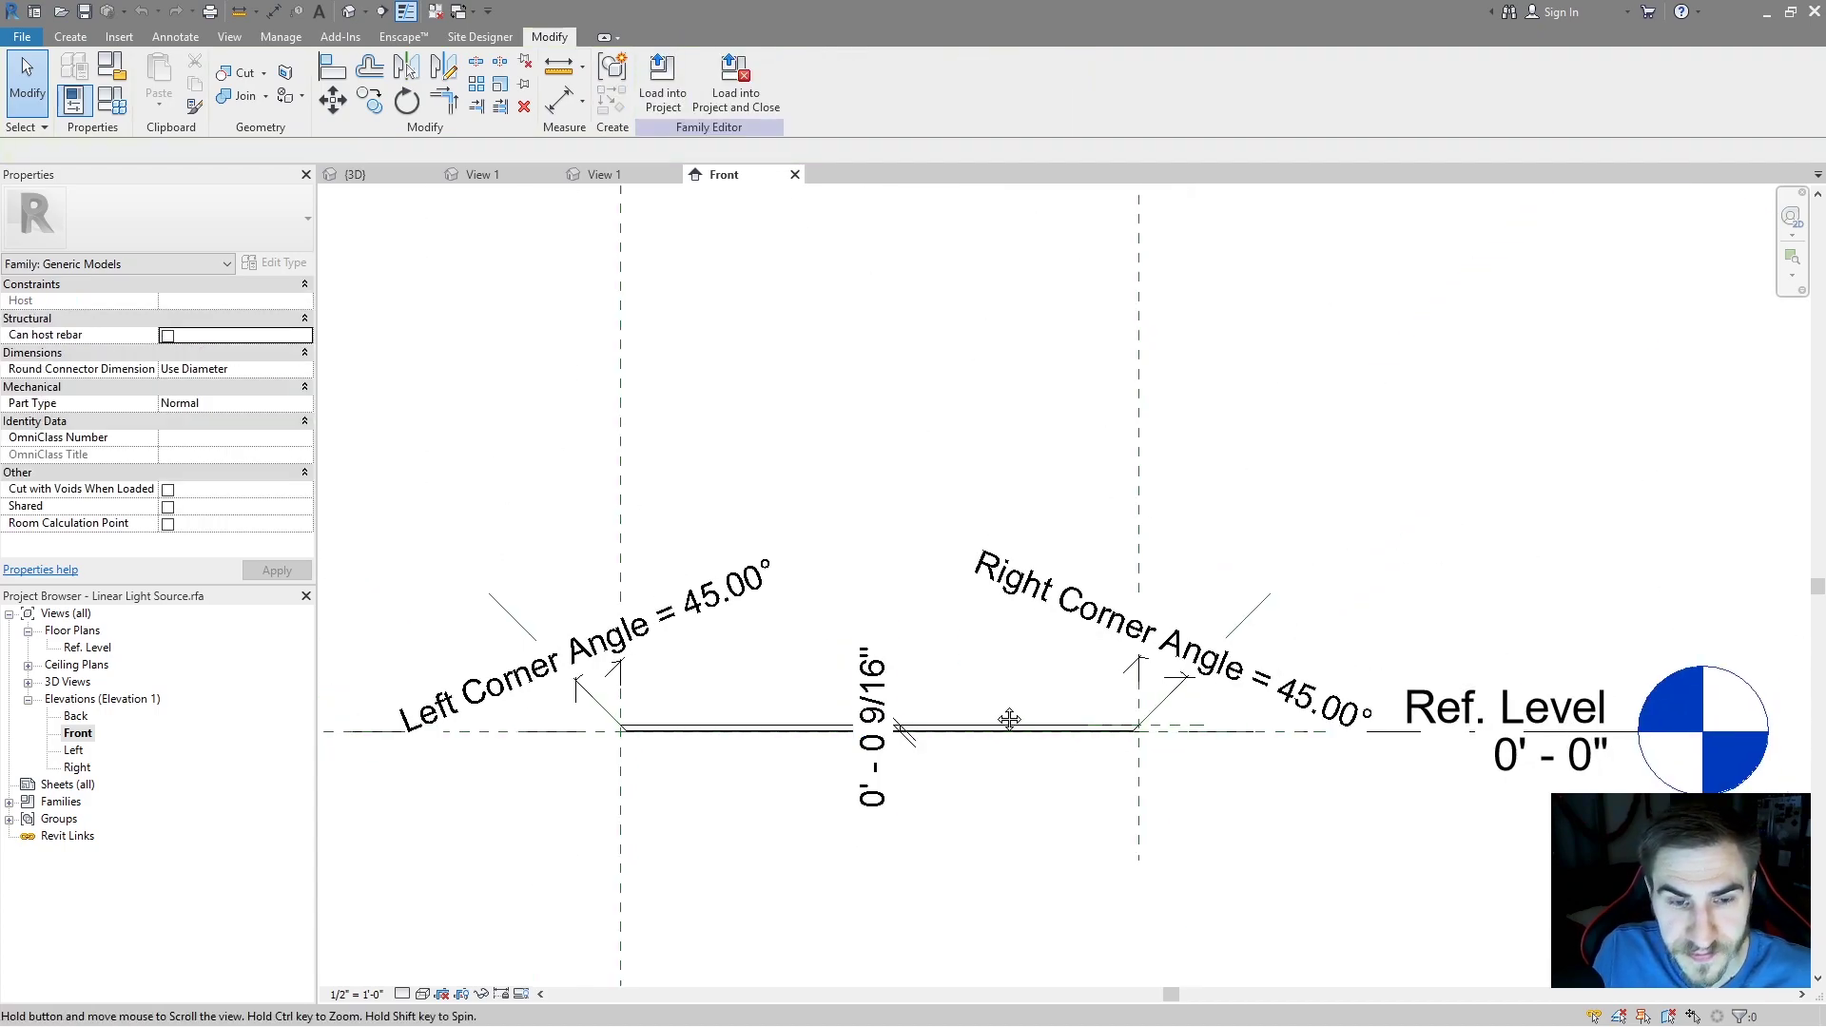
{"action": "left_click", "coordinate": [735, 86]}
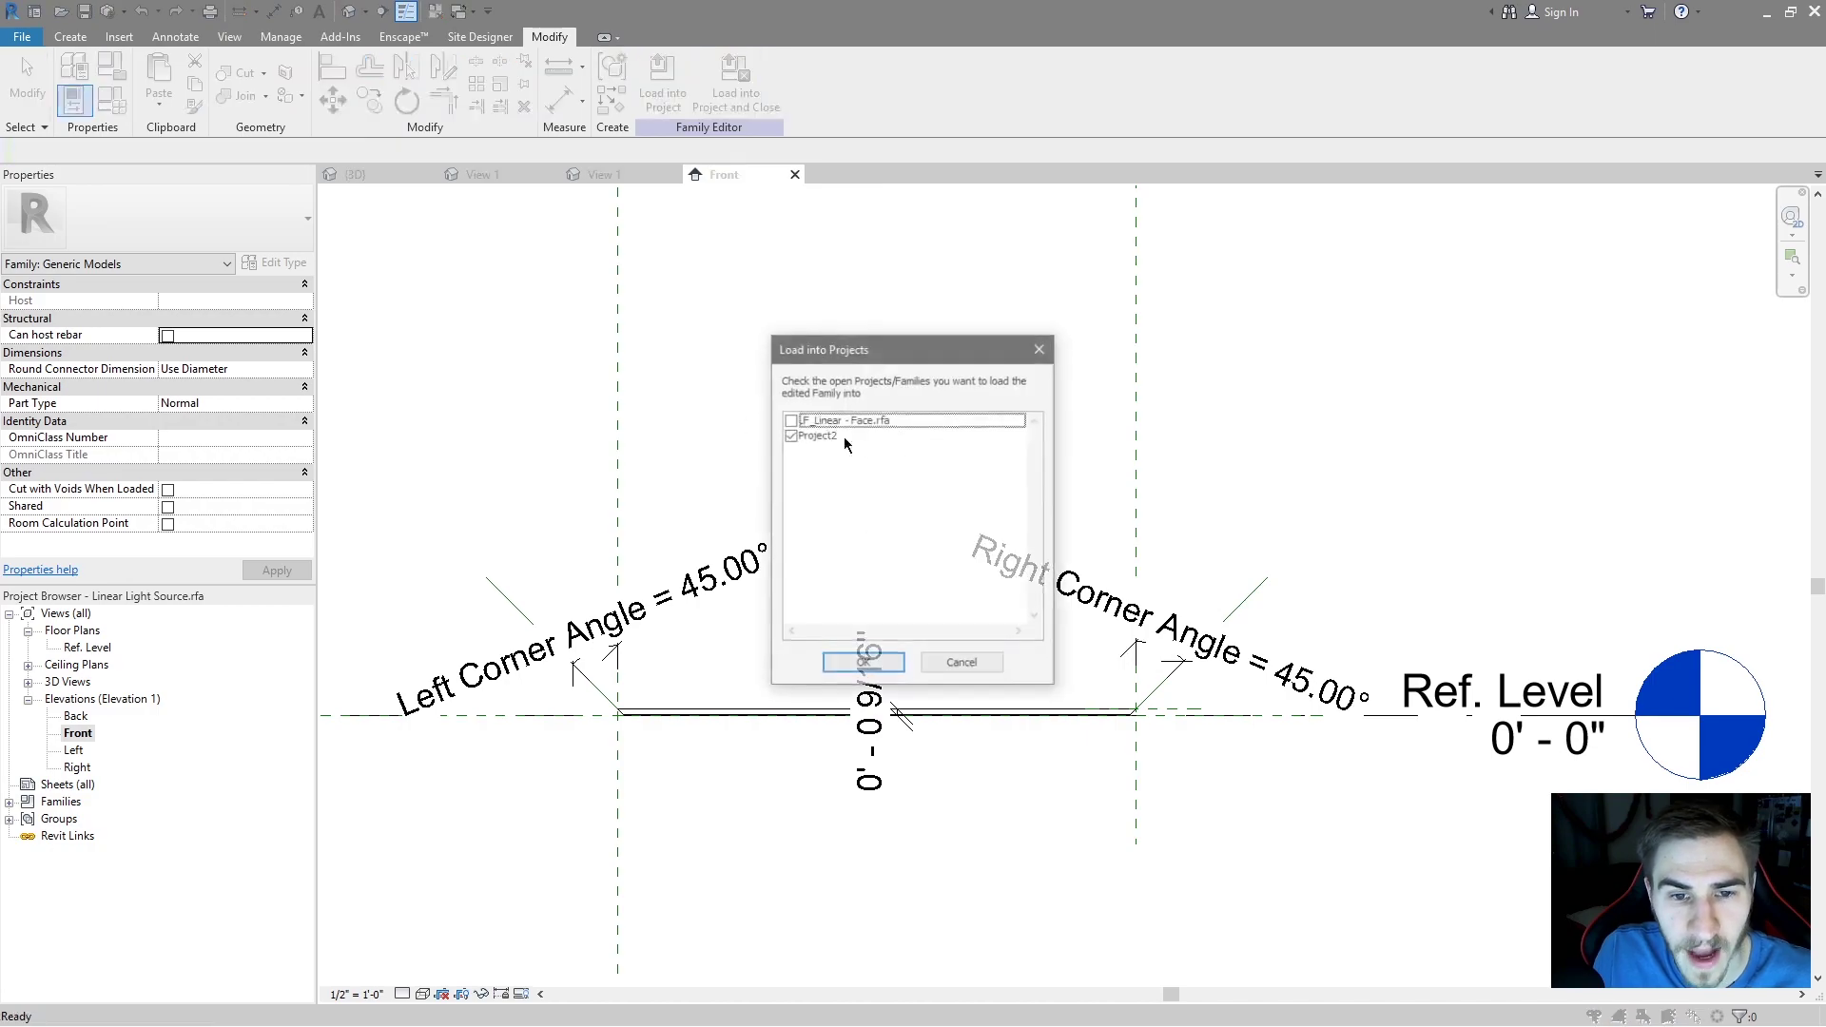
{"action": "left_click", "coordinate": [790, 435]}
{"action": "left_click", "coordinate": [791, 421]}
{"action": "left_click", "coordinate": [885, 675]}
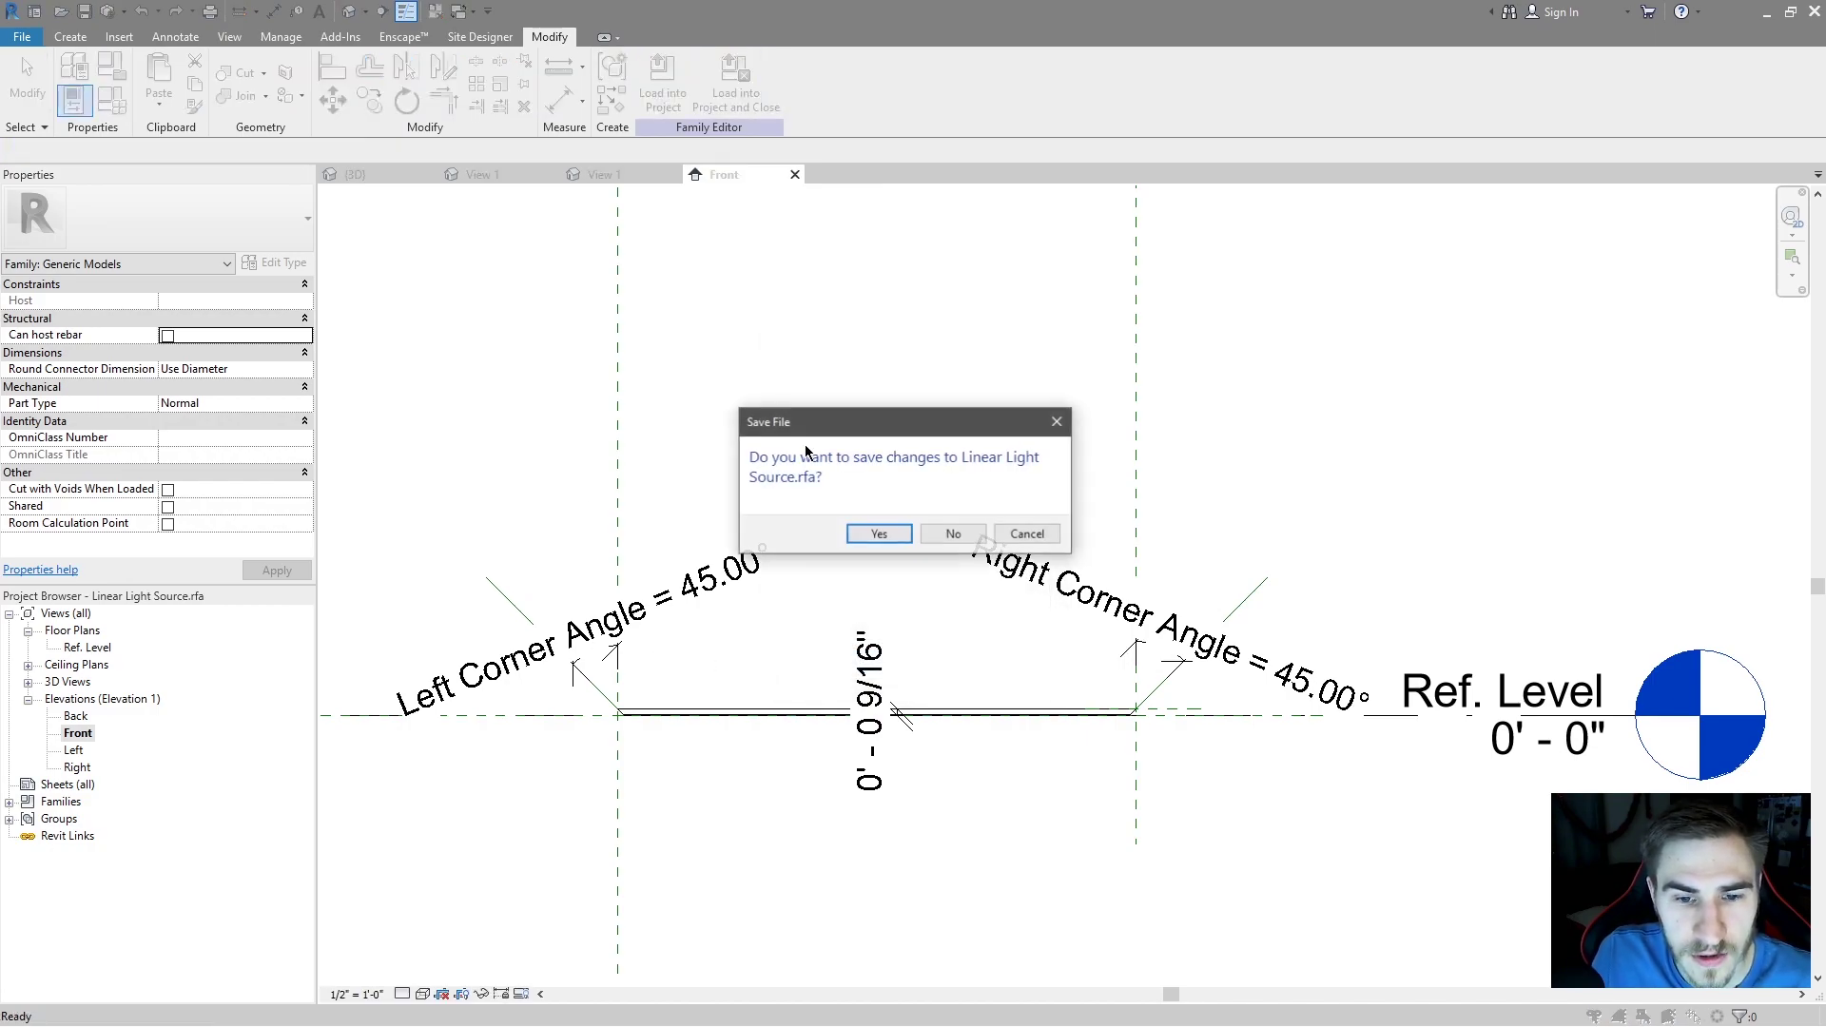
{"action": "left_click", "coordinate": [873, 530]}
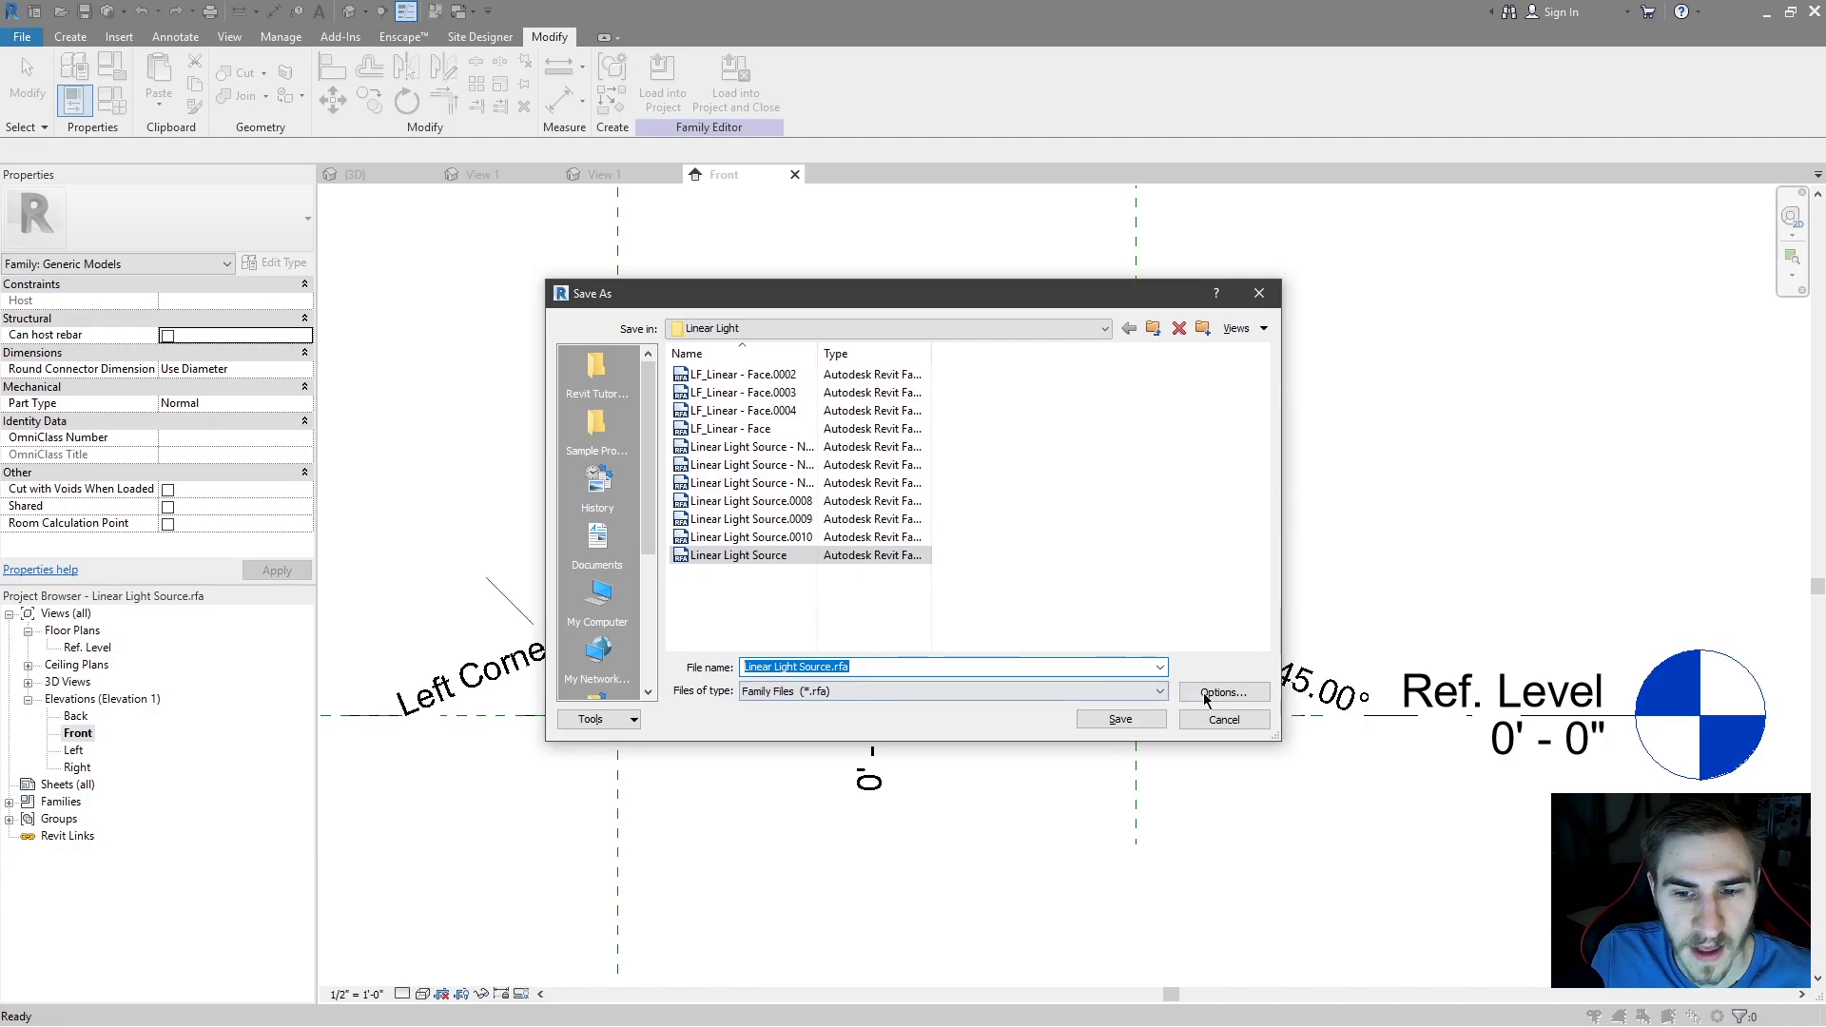
{"action": "left_click", "coordinate": [1224, 719]}
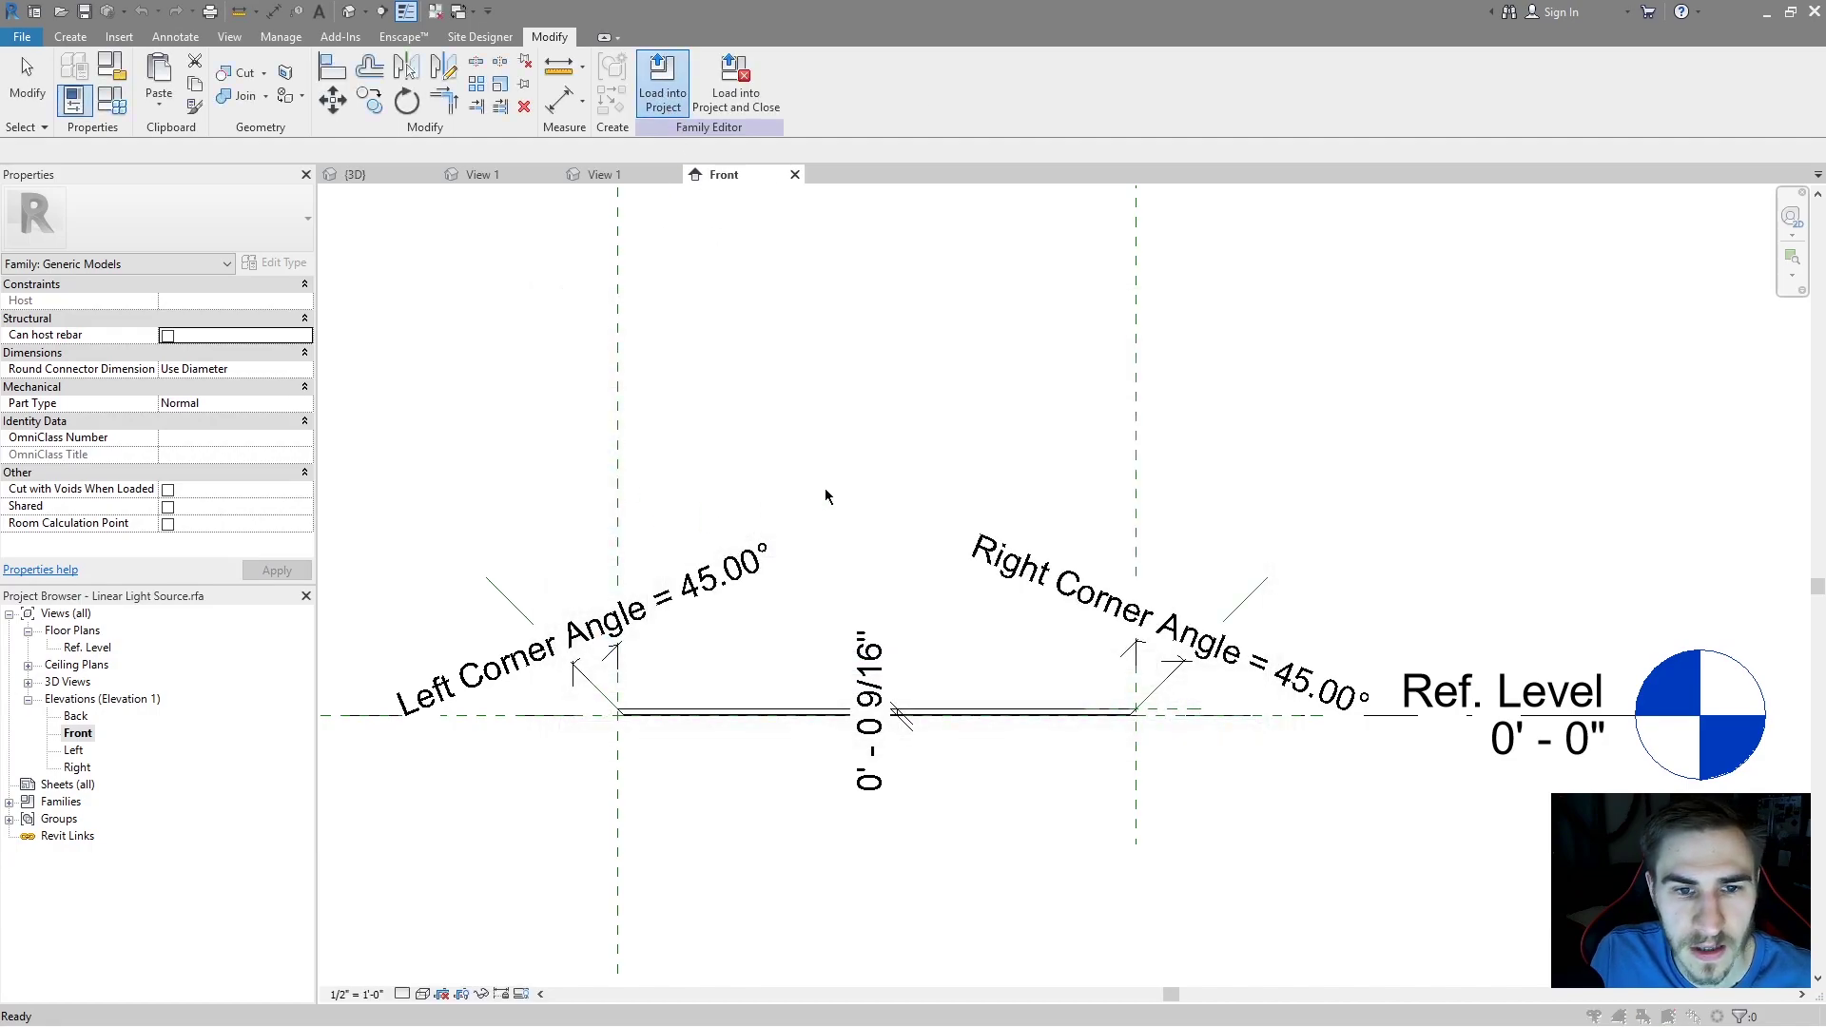
{"action": "left_click", "coordinate": [852, 660]}
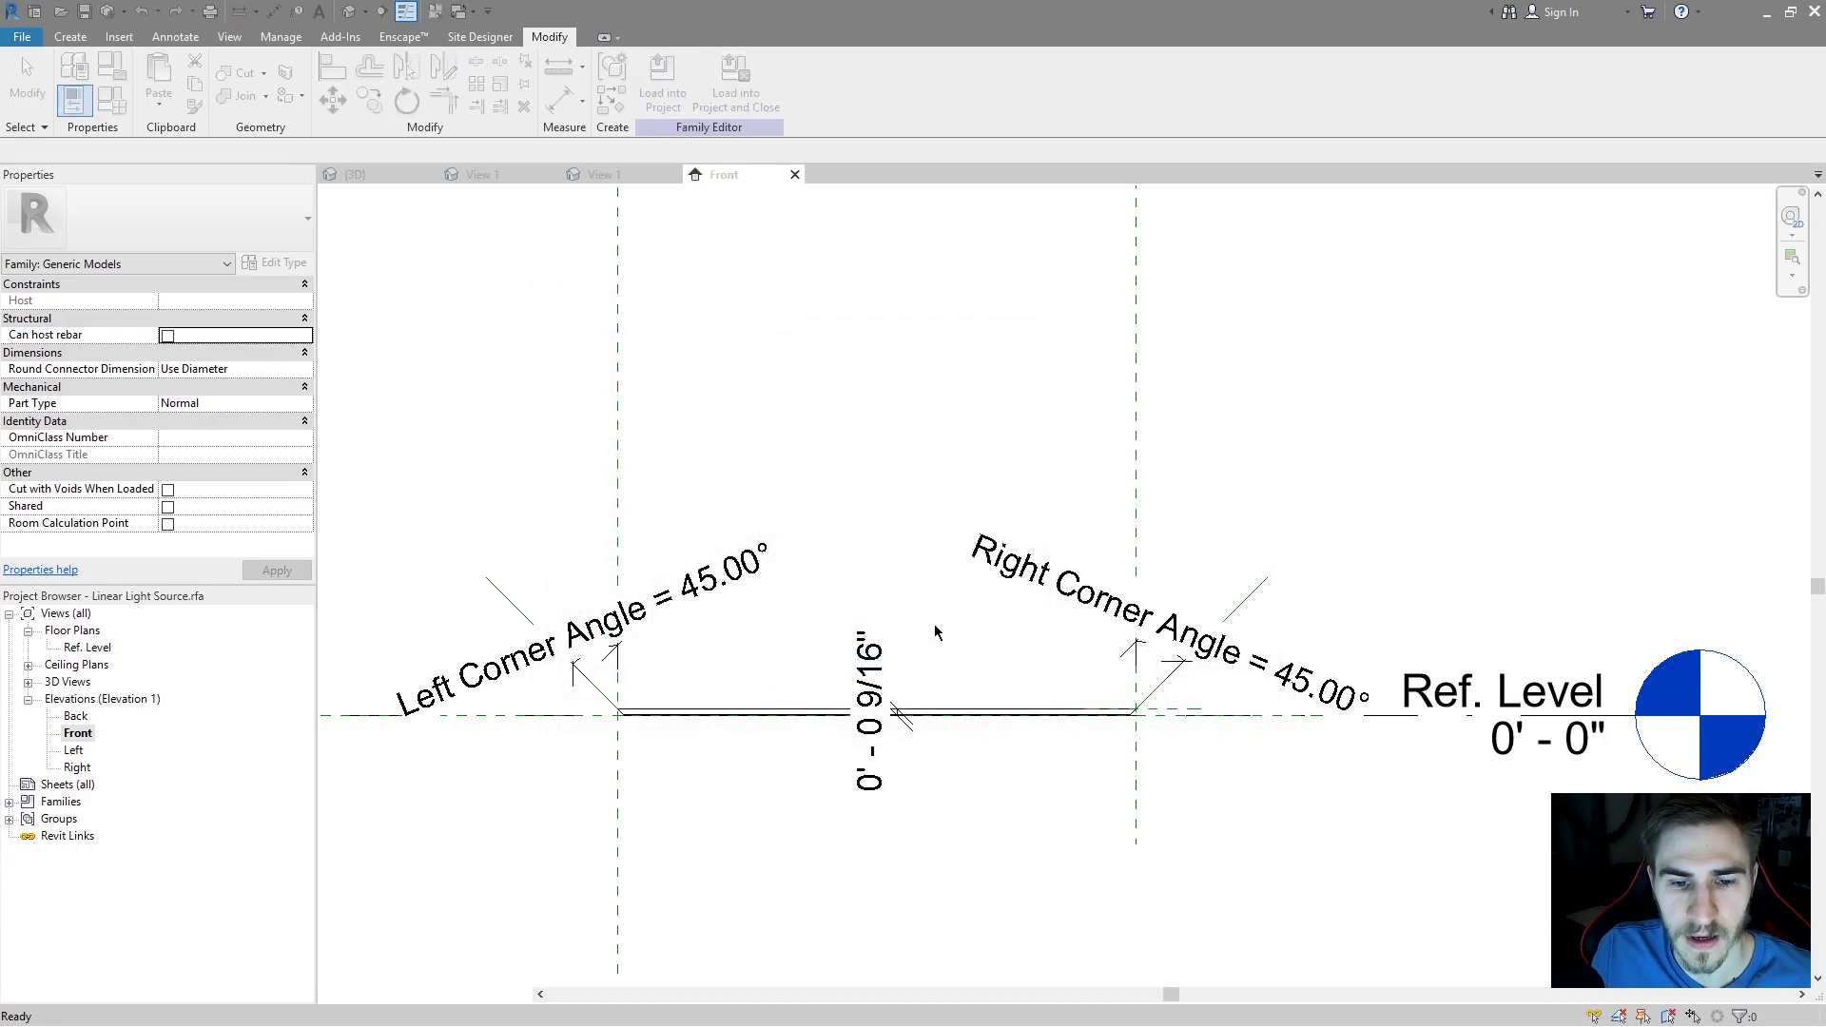
- Save LF_Linear - Face and load it into Project2, replacing the existing file
{"action": "left_click", "coordinate": [735, 84]}
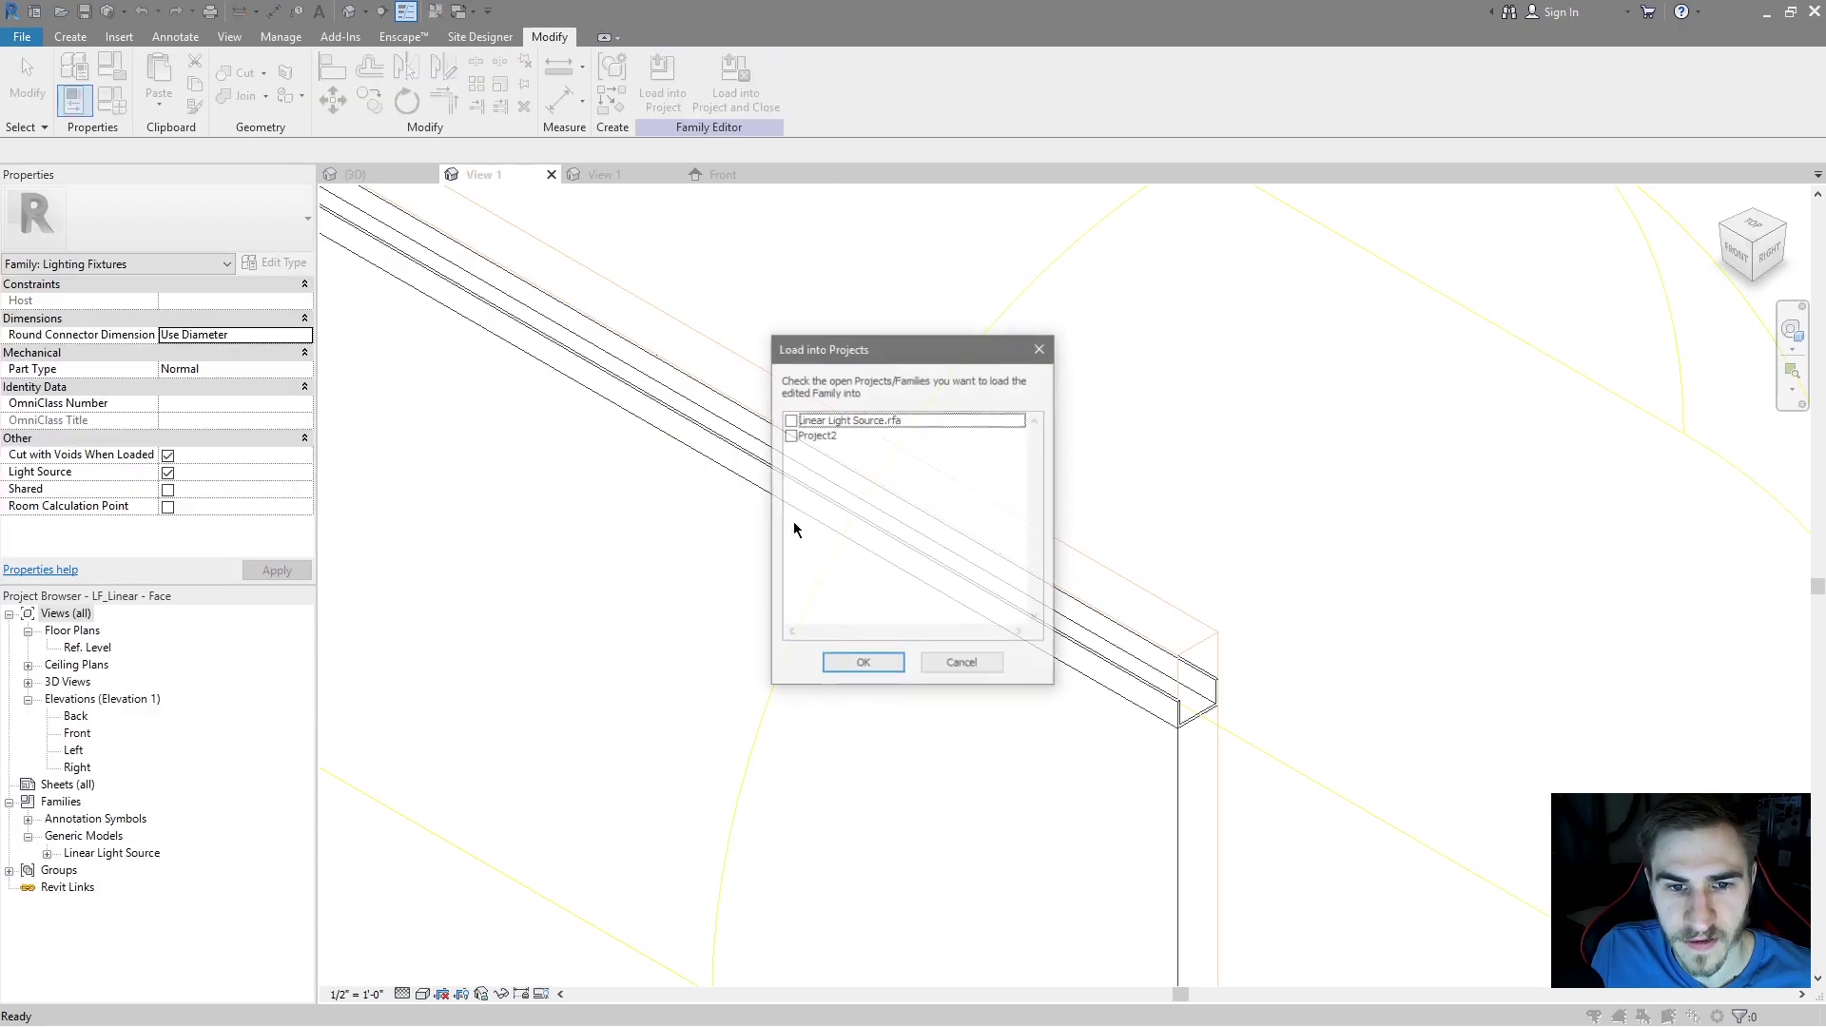
{"action": "left_click", "coordinate": [792, 437]}
{"action": "left_click", "coordinate": [891, 664]}
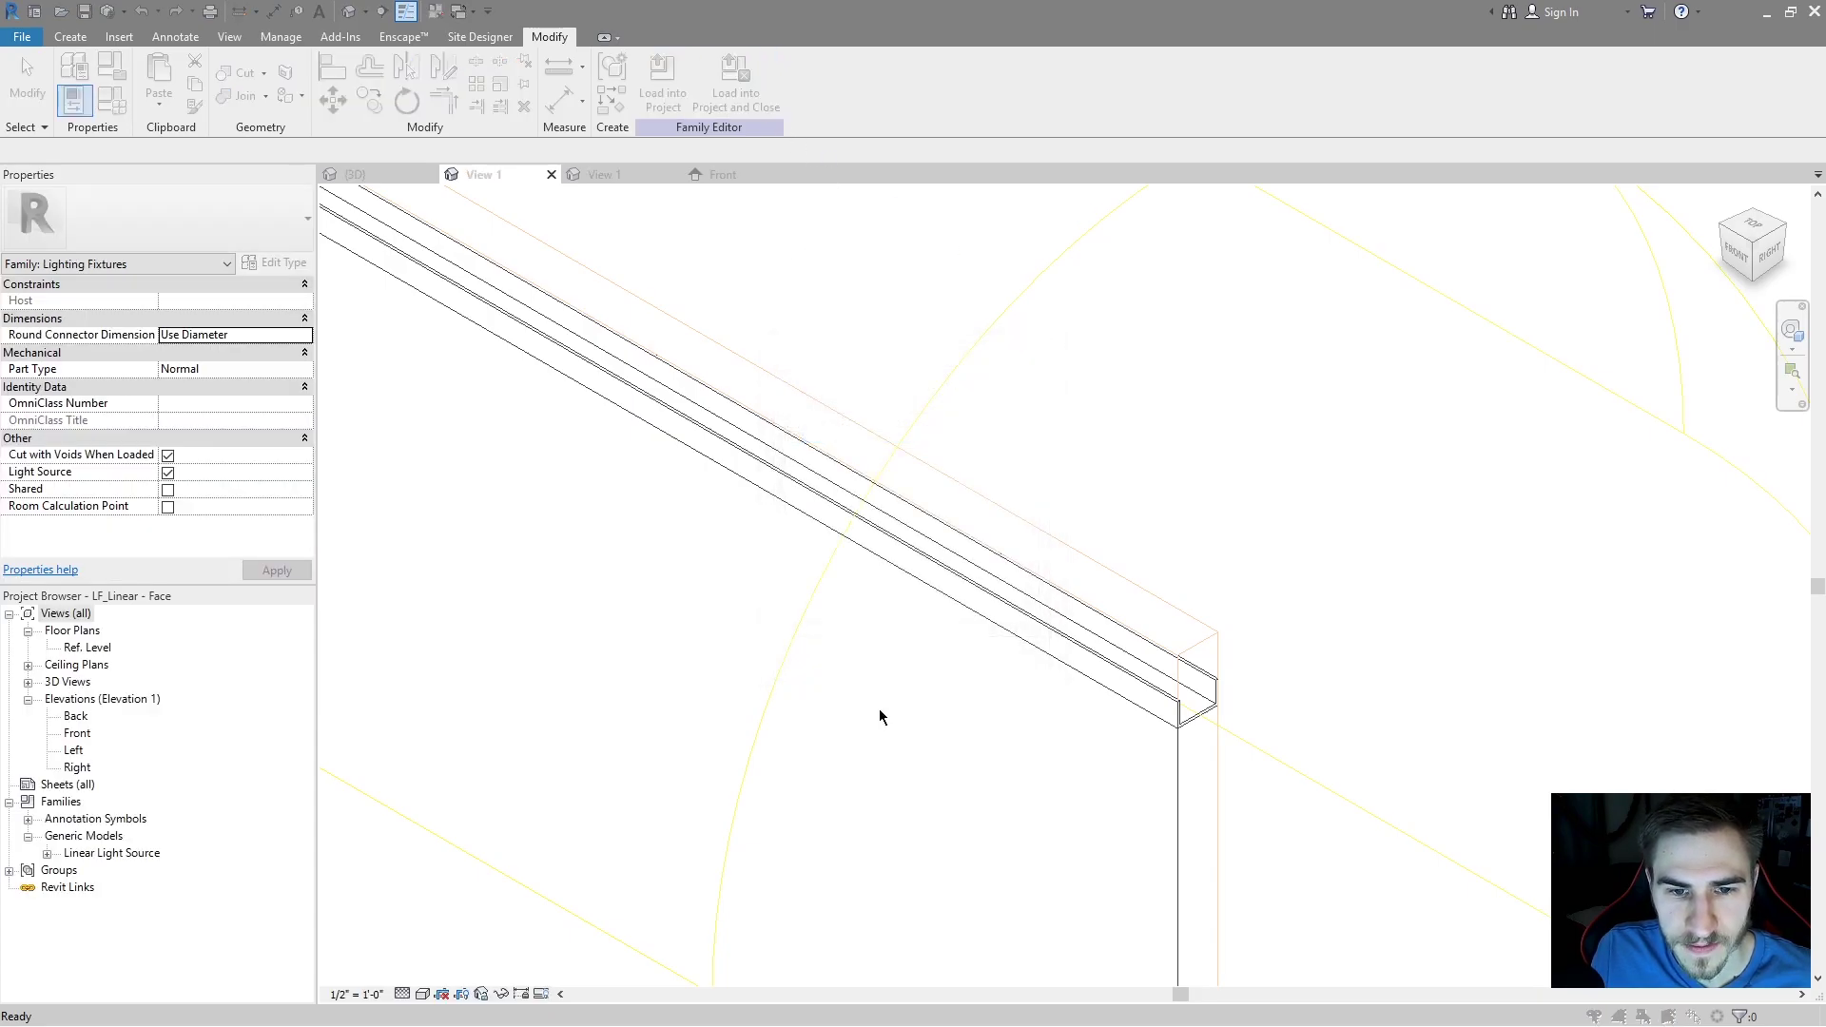
{"action": "key", "text": "Return"}
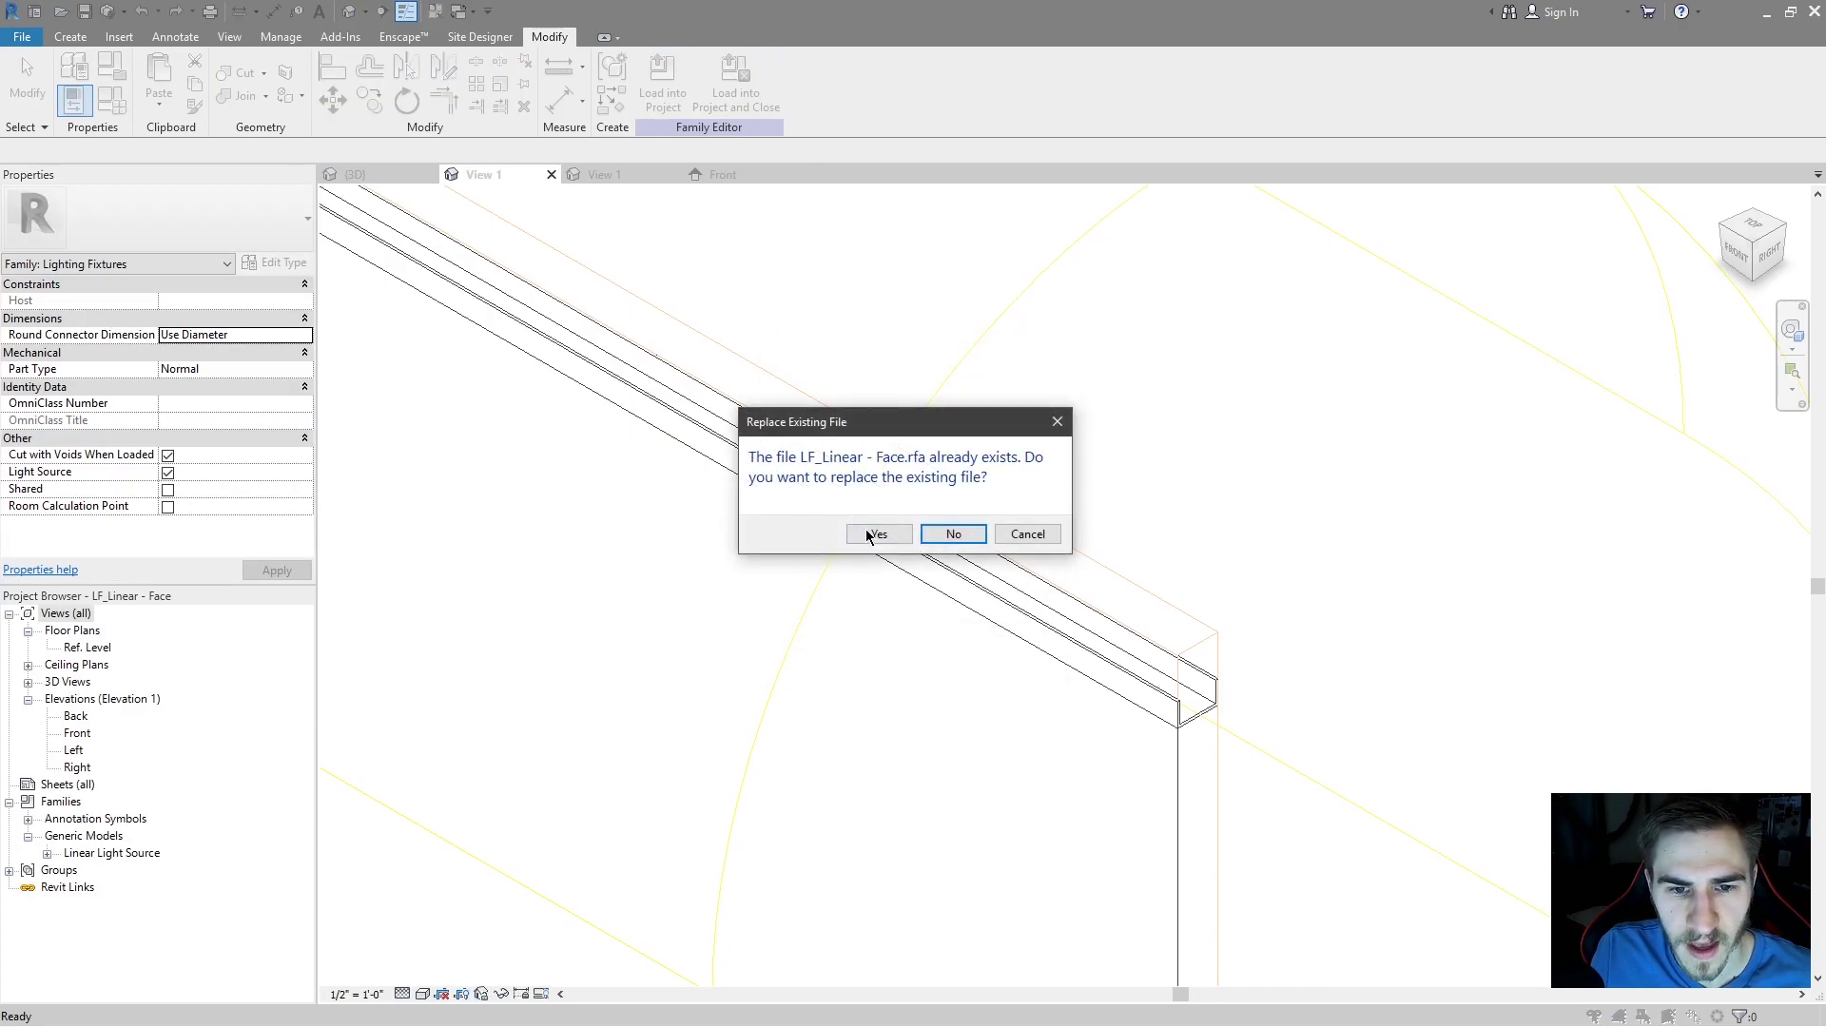
{"action": "left_click", "coordinate": [871, 534]}
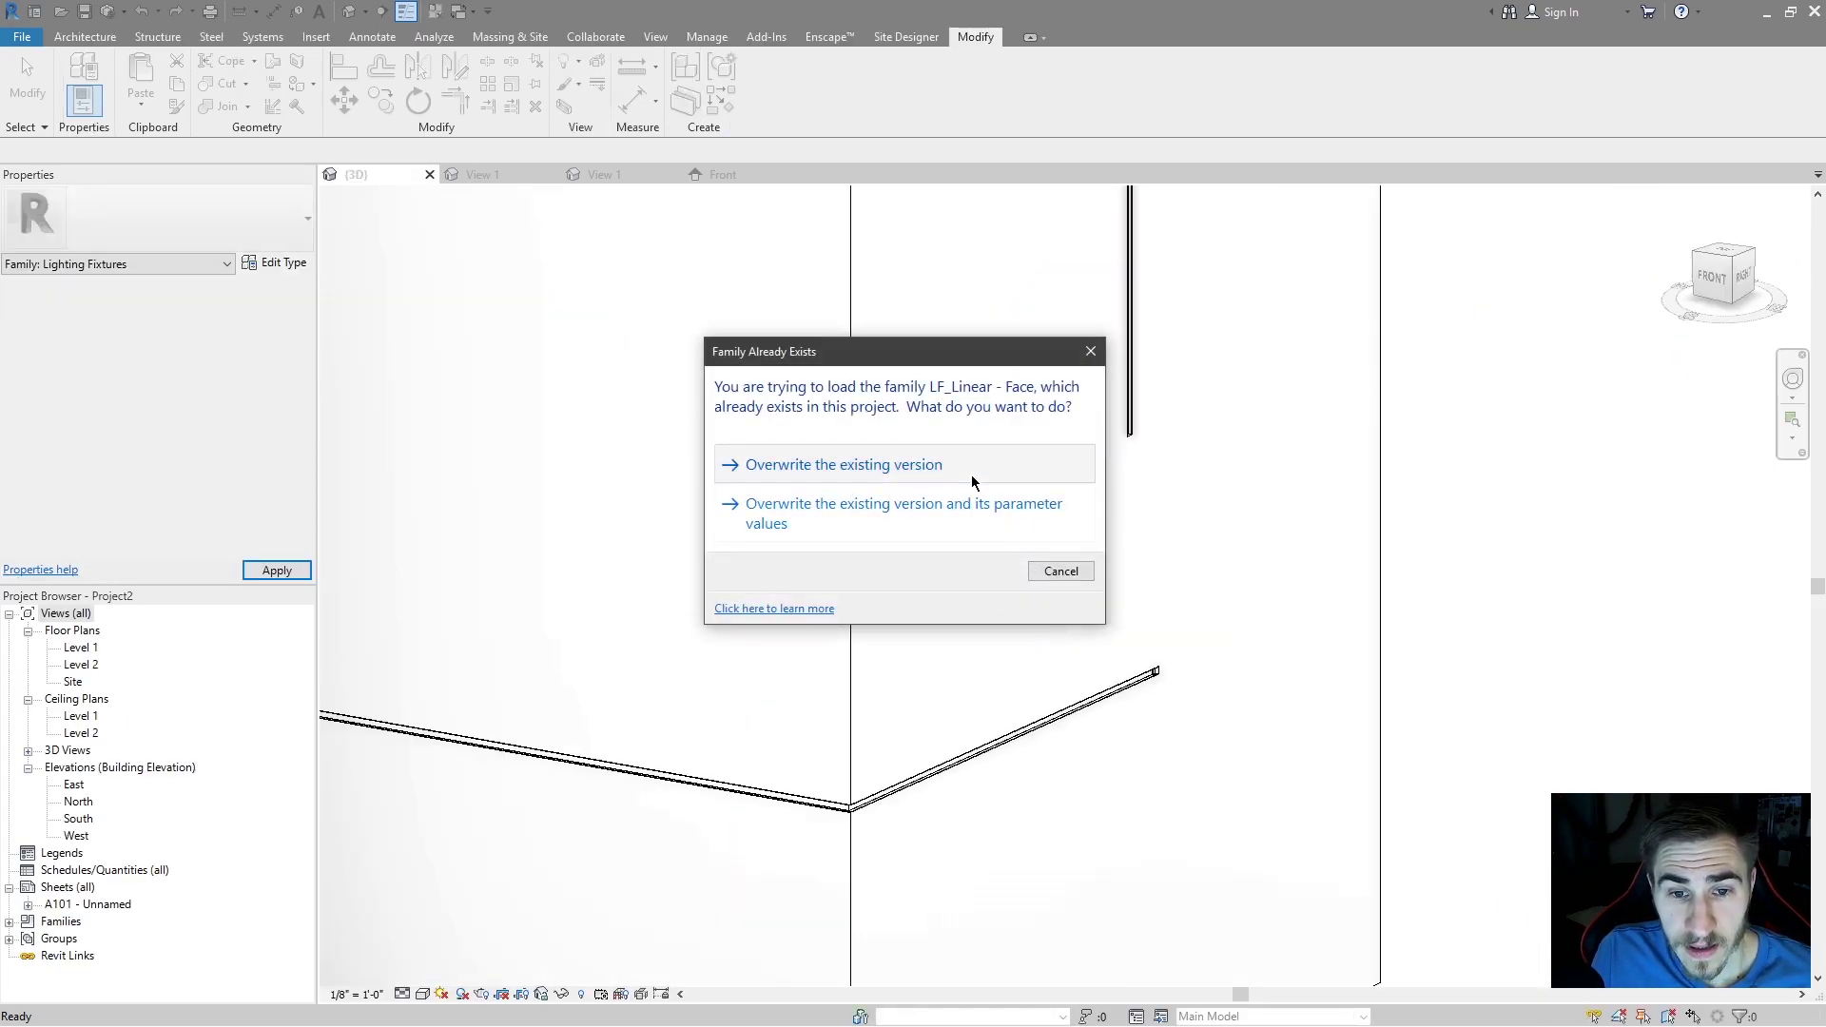
- Overwrite the existing LF_Linear - Face version, inspect the corner fixtures, and select the left angled wall
{"action": "left_click", "coordinate": [974, 481]}
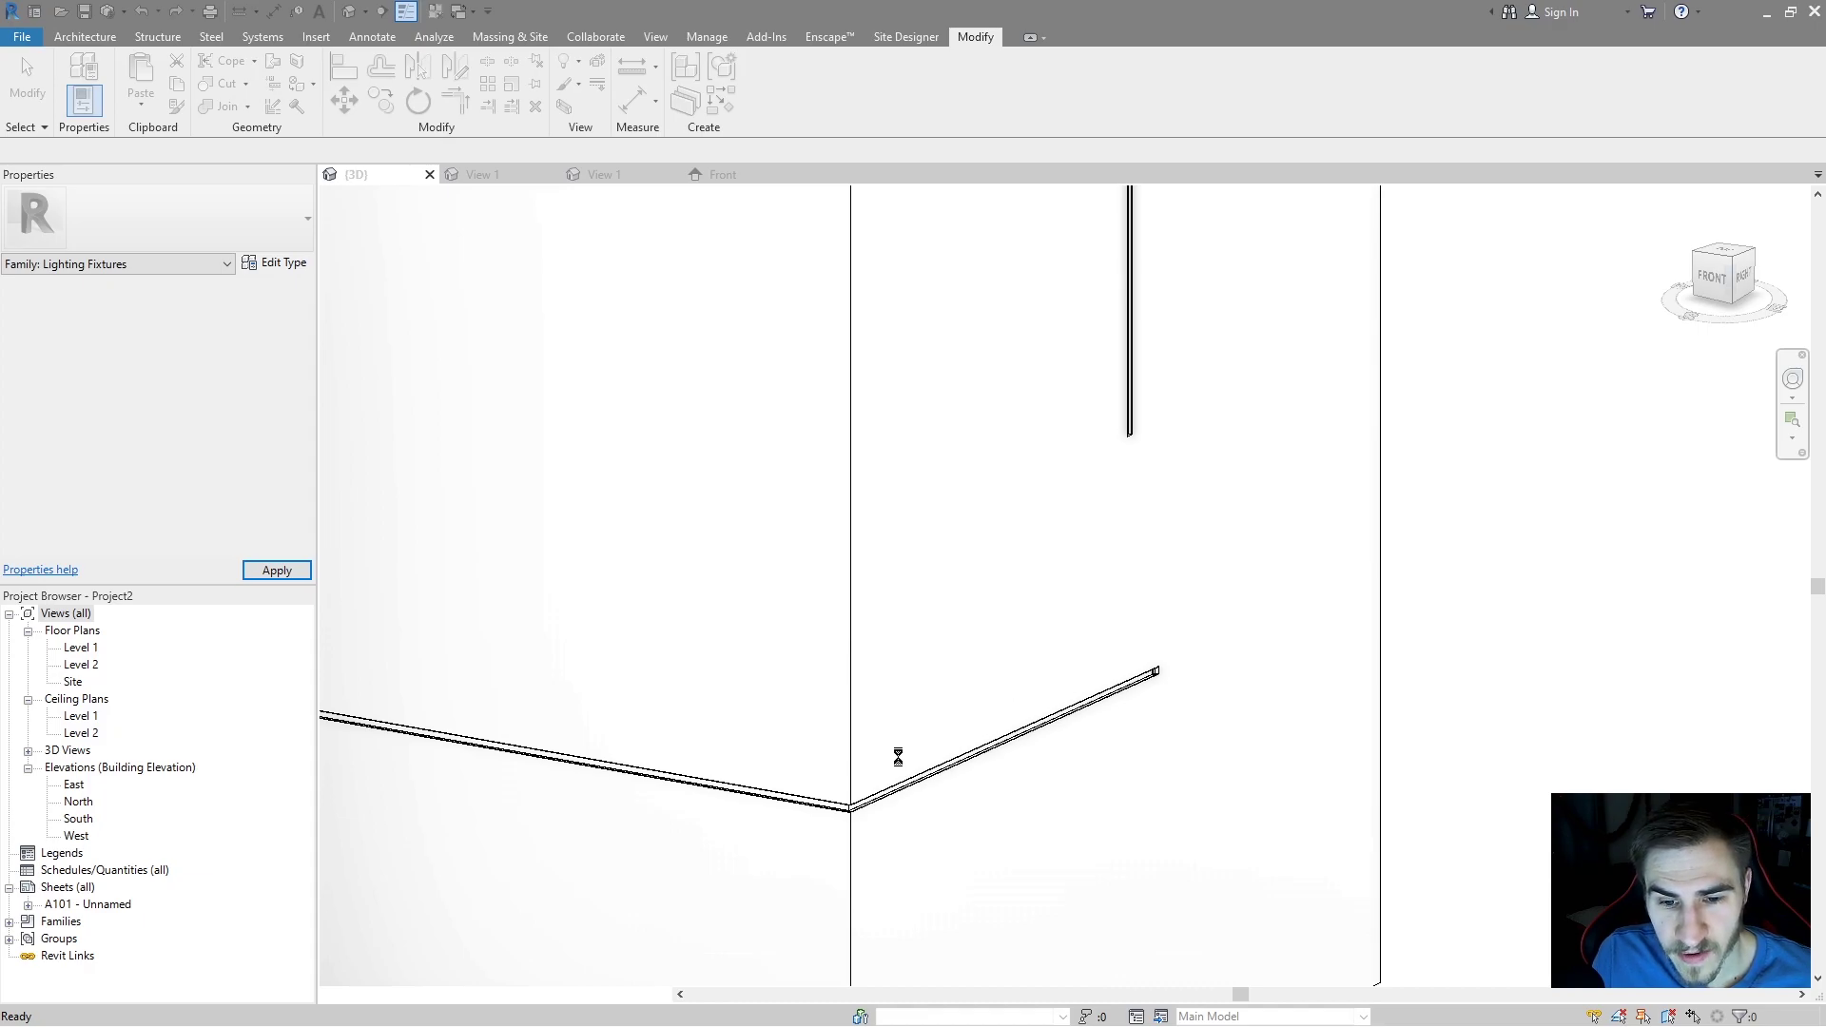
{"action": "scroll", "coordinate": [908, 744], "scroll_direction": "down", "scroll_amount": 5}
{"action": "middle_click_drag", "start_coordinate": [946, 633], "coordinate": [844, 469], "text": "shift"}
{"action": "key", "text": "Escape"}
{"action": "scroll", "coordinate": [962, 387], "scroll_direction": "up", "scroll_amount": 4}
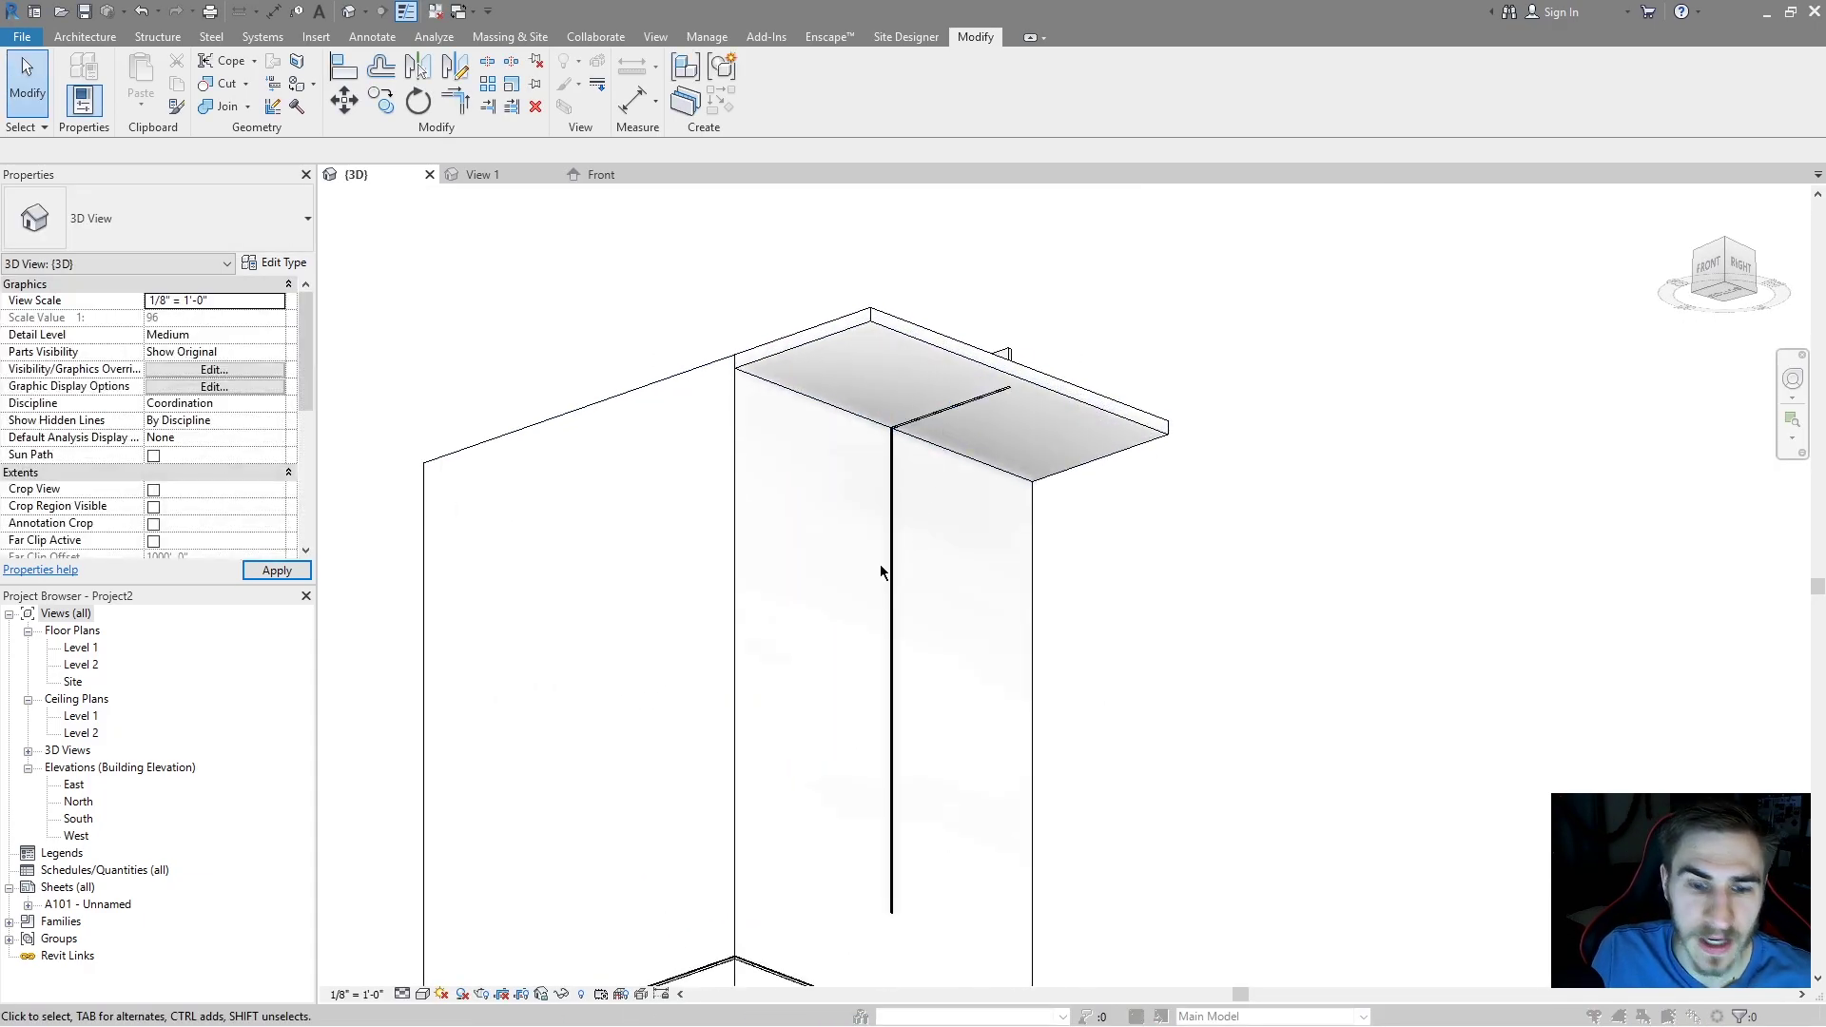
{"action": "scroll", "coordinate": [946, 510], "scroll_direction": "up", "scroll_amount": 4}
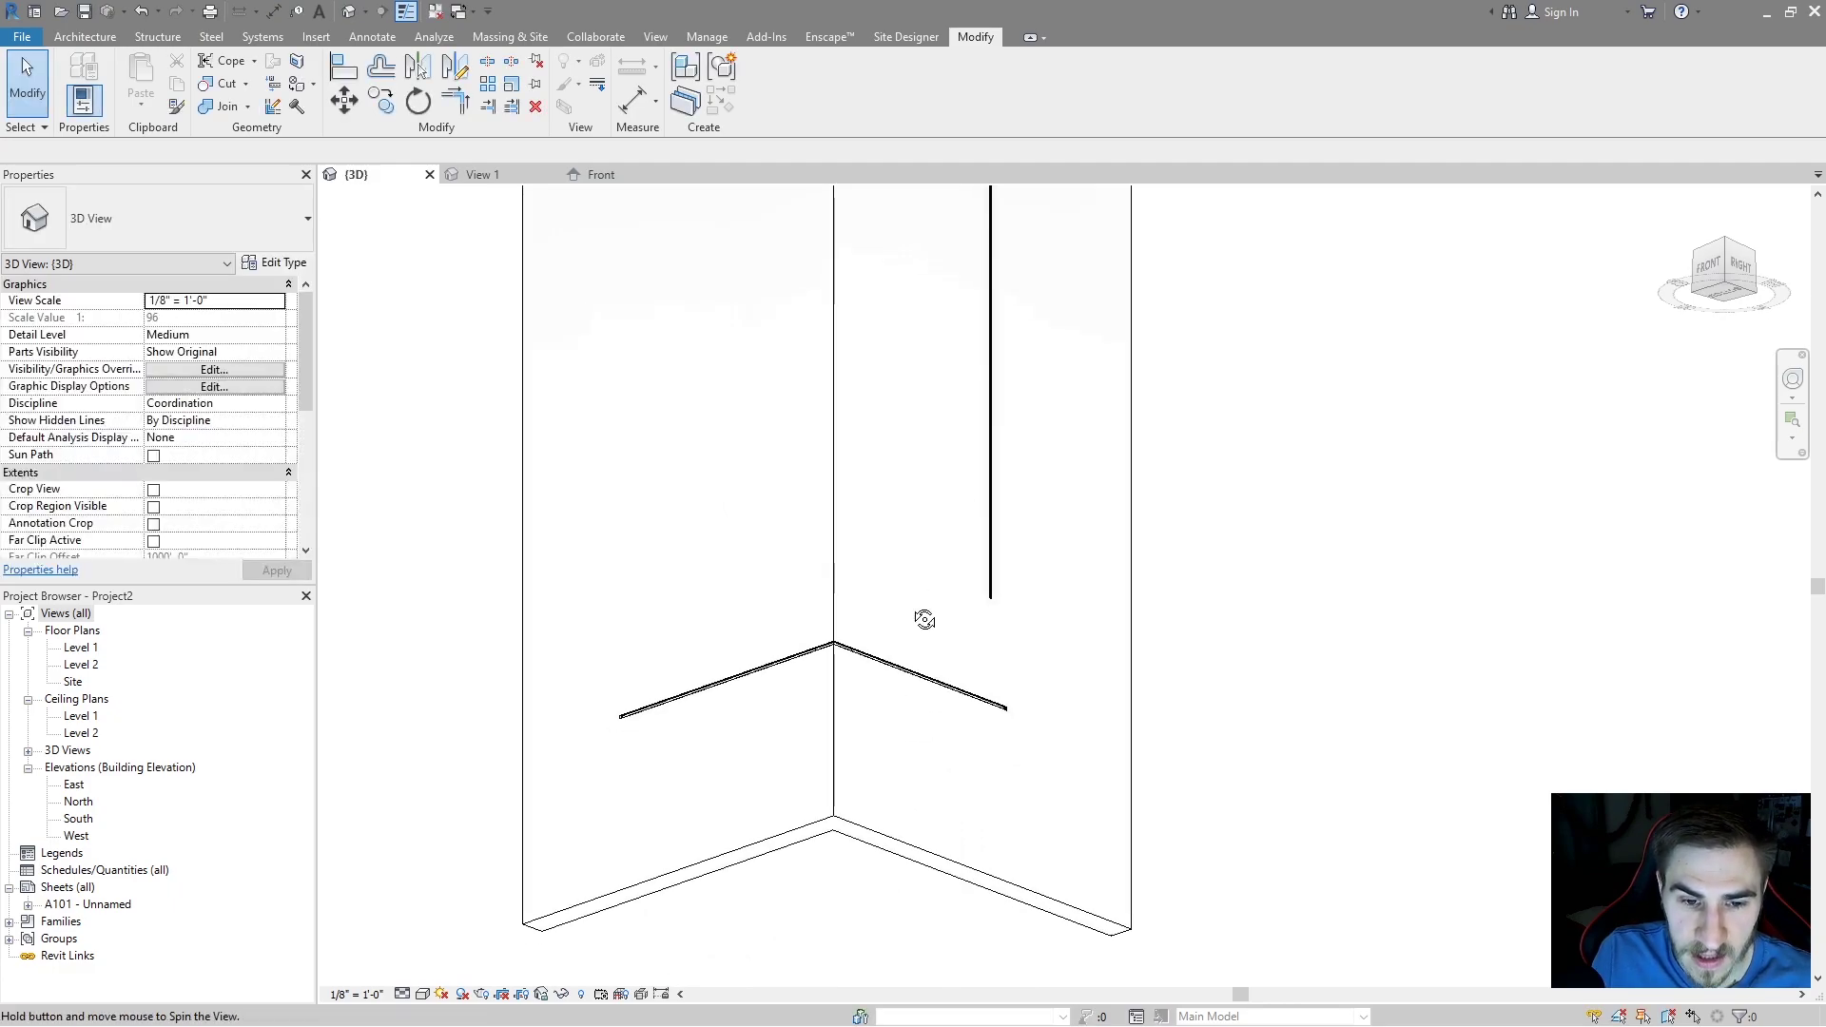
{"action": "middle_click_drag", "start_coordinate": [922, 624], "coordinate": [943, 671], "text": "shift"}
{"action": "scroll", "coordinate": [799, 668], "scroll_direction": "up", "scroll_amount": 3}
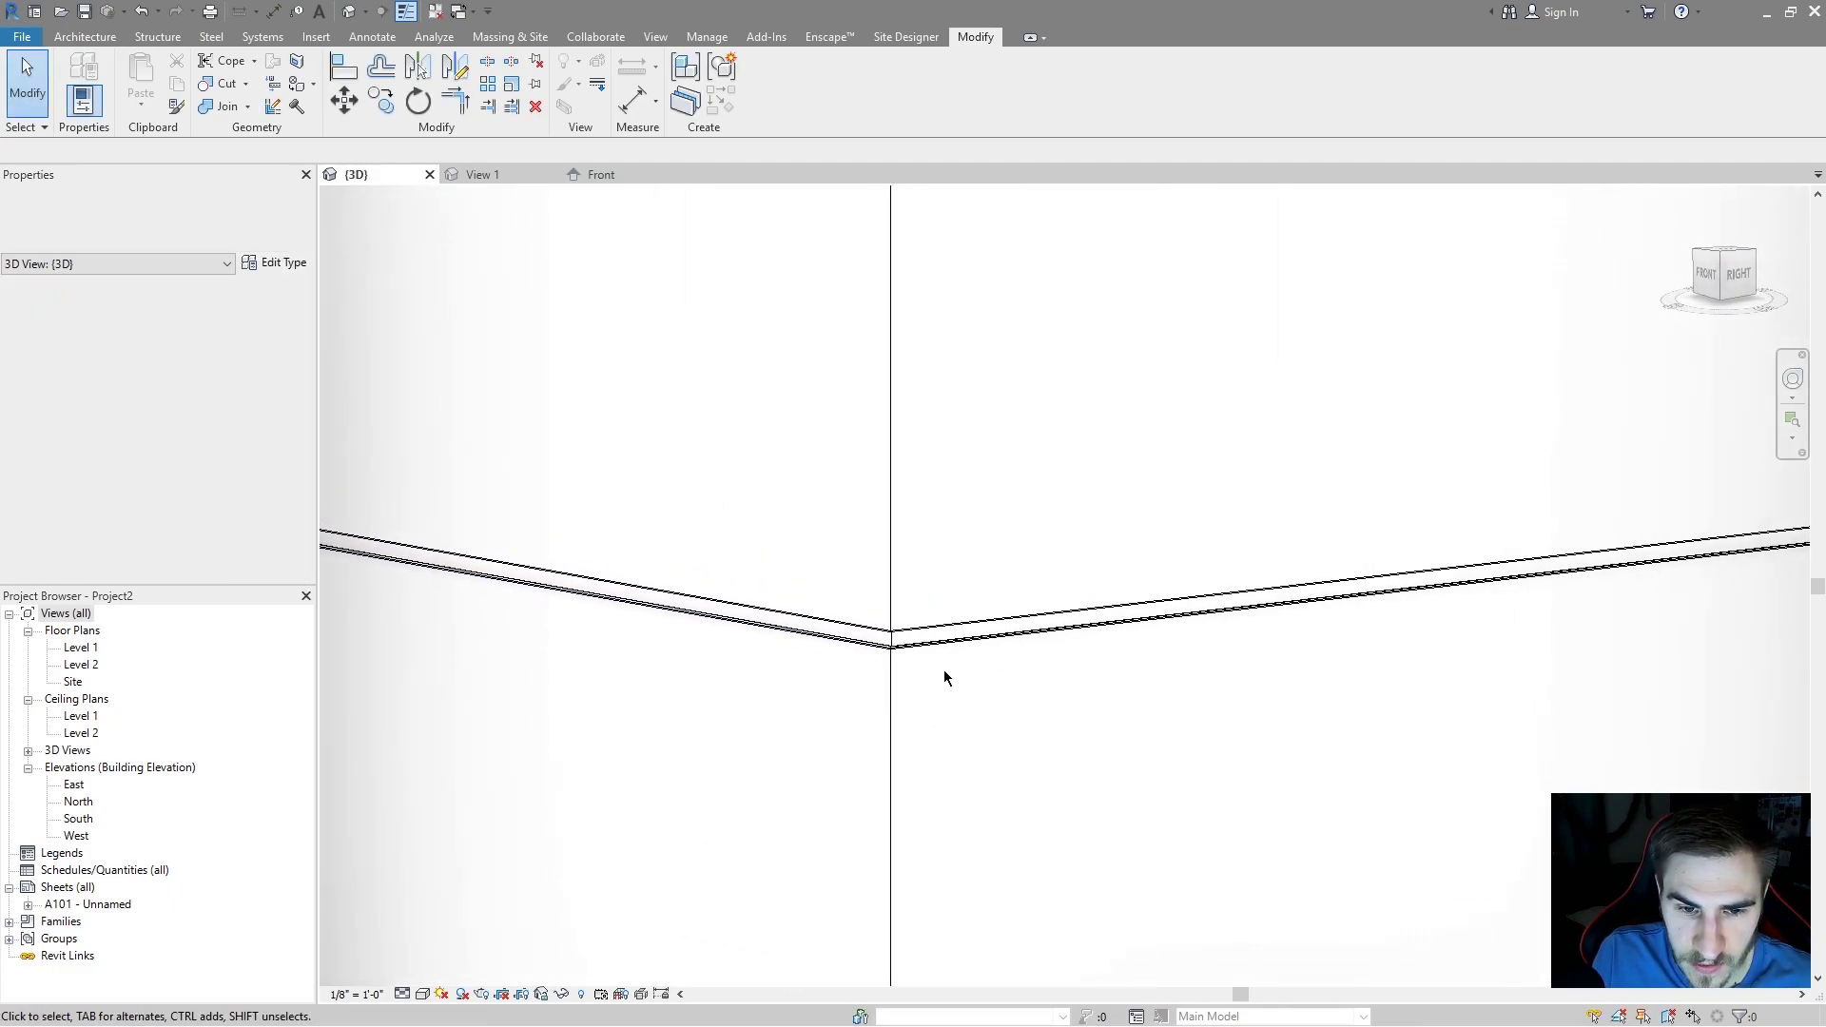
{"action": "scroll", "coordinate": [703, 600], "scroll_direction": "down", "scroll_amount": 6}
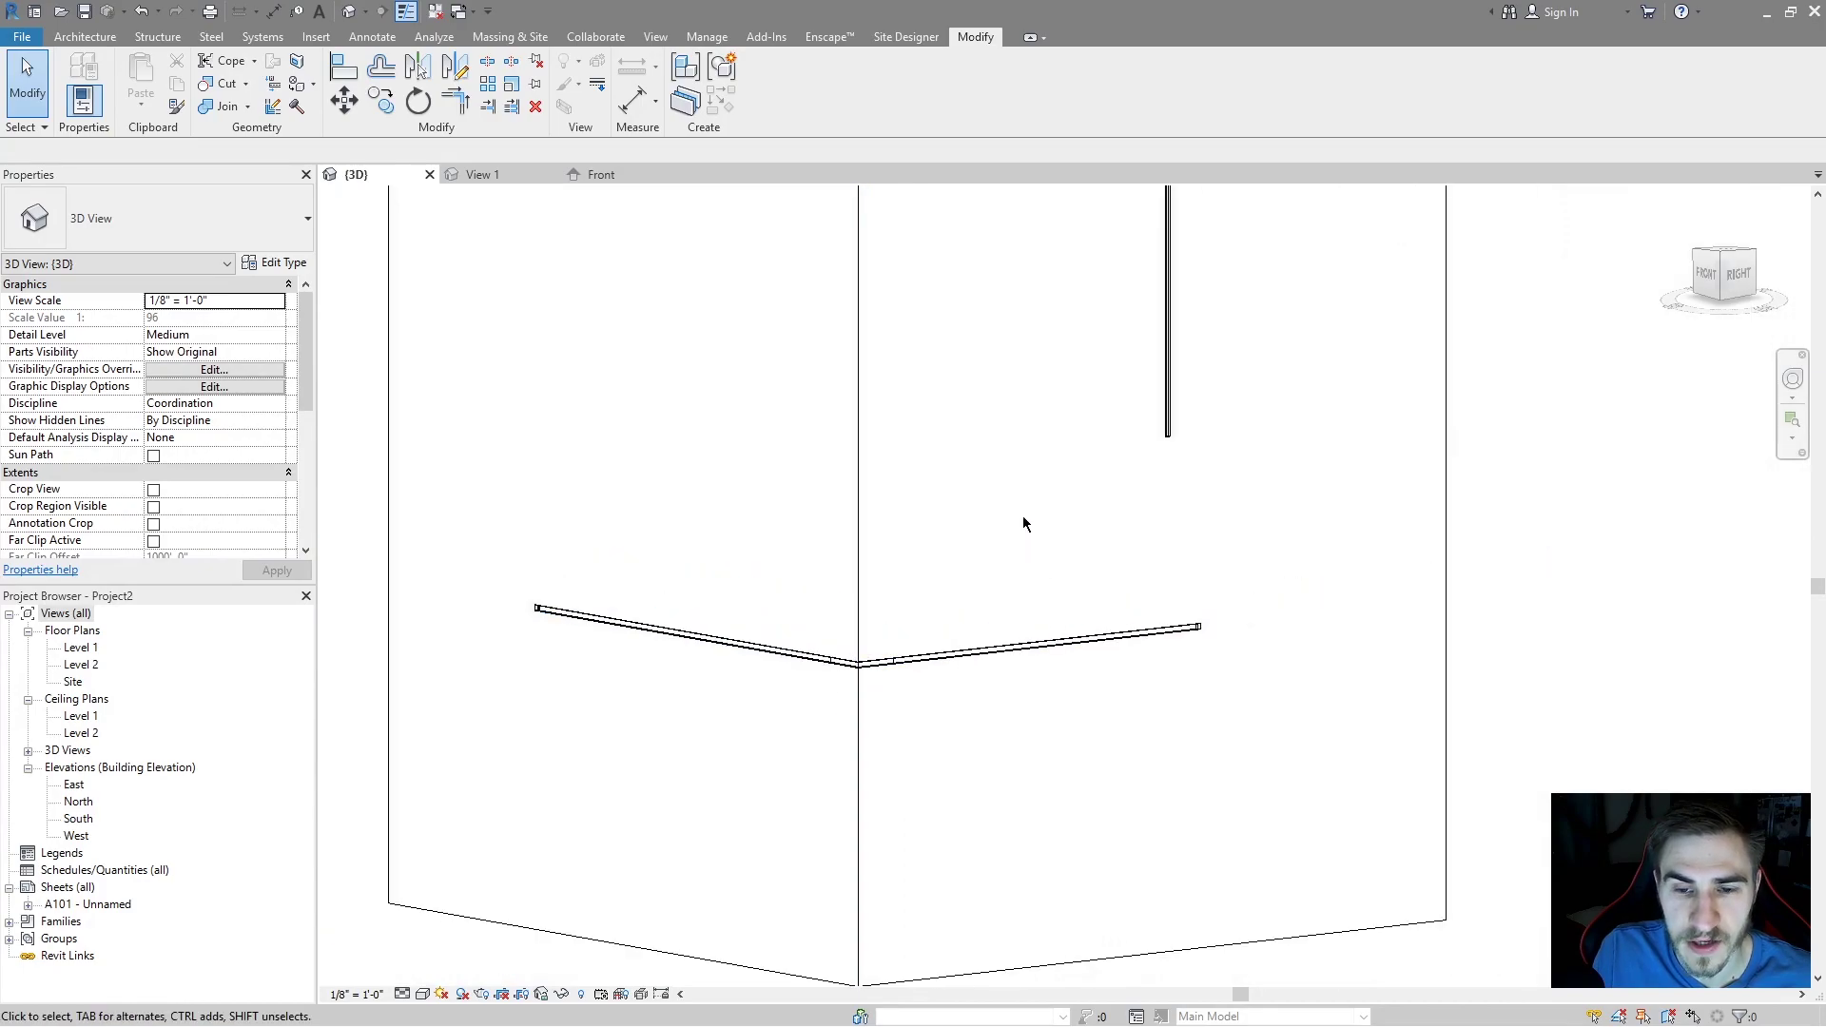
{"action": "middle_click_drag", "start_coordinate": [1092, 521], "coordinate": [942, 456], "text": "shift"}
{"action": "left_click", "coordinate": [865, 297]}
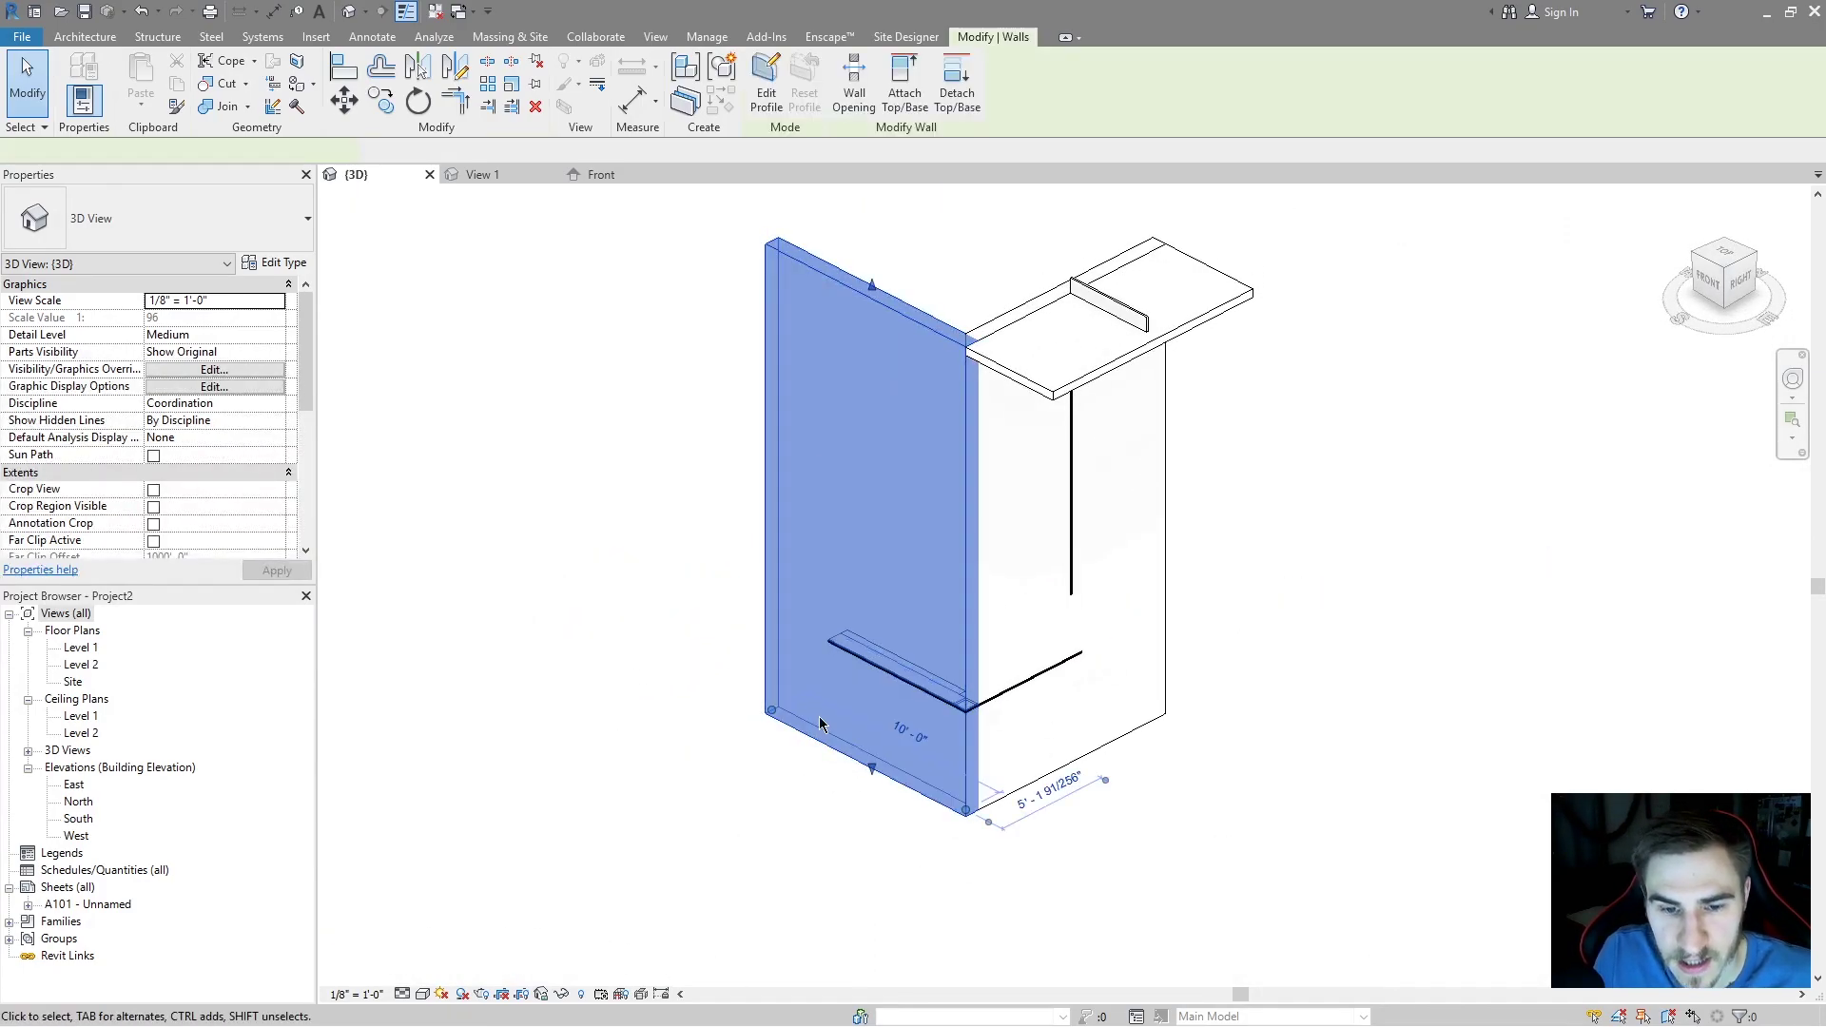
- Swing the wall's end, then drag the fixture's end back to stop at the corner
{"action": "left_click_drag", "start_coordinate": [772, 712], "coordinate": [742, 810]}
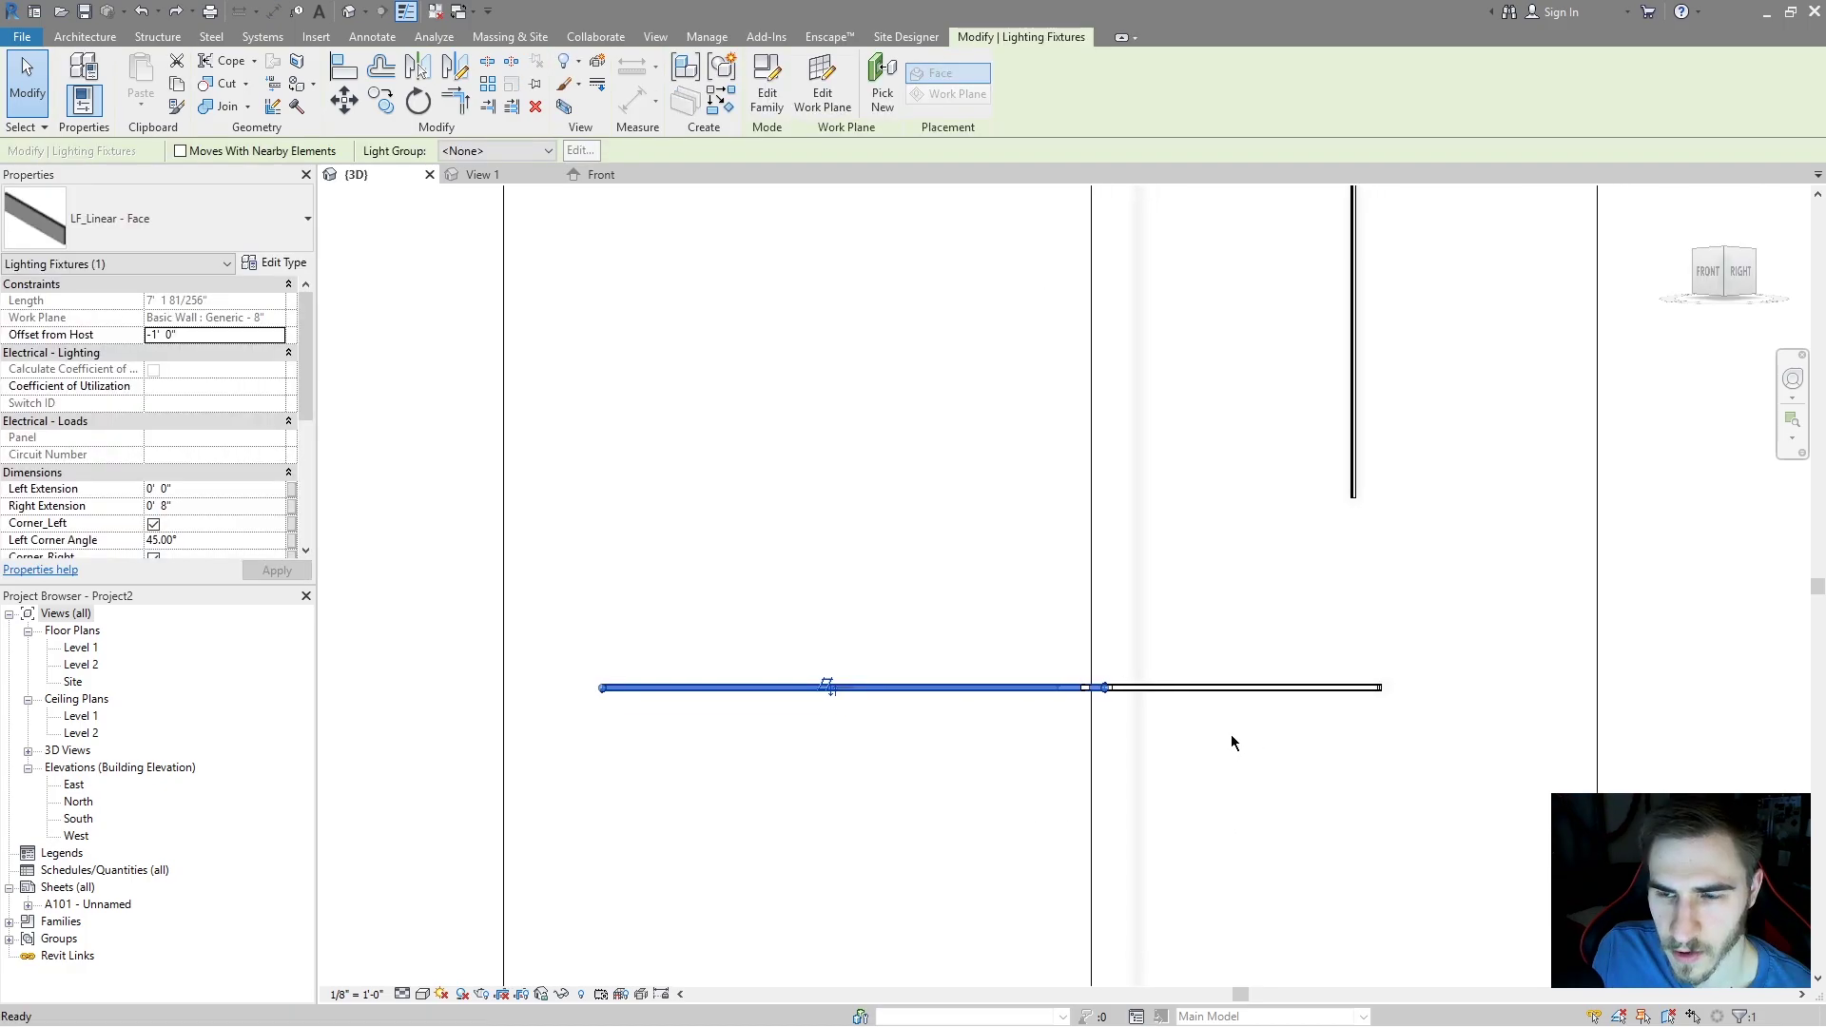
{"action": "scroll", "coordinate": [1166, 738], "scroll_direction": "up", "scroll_amount": 4}
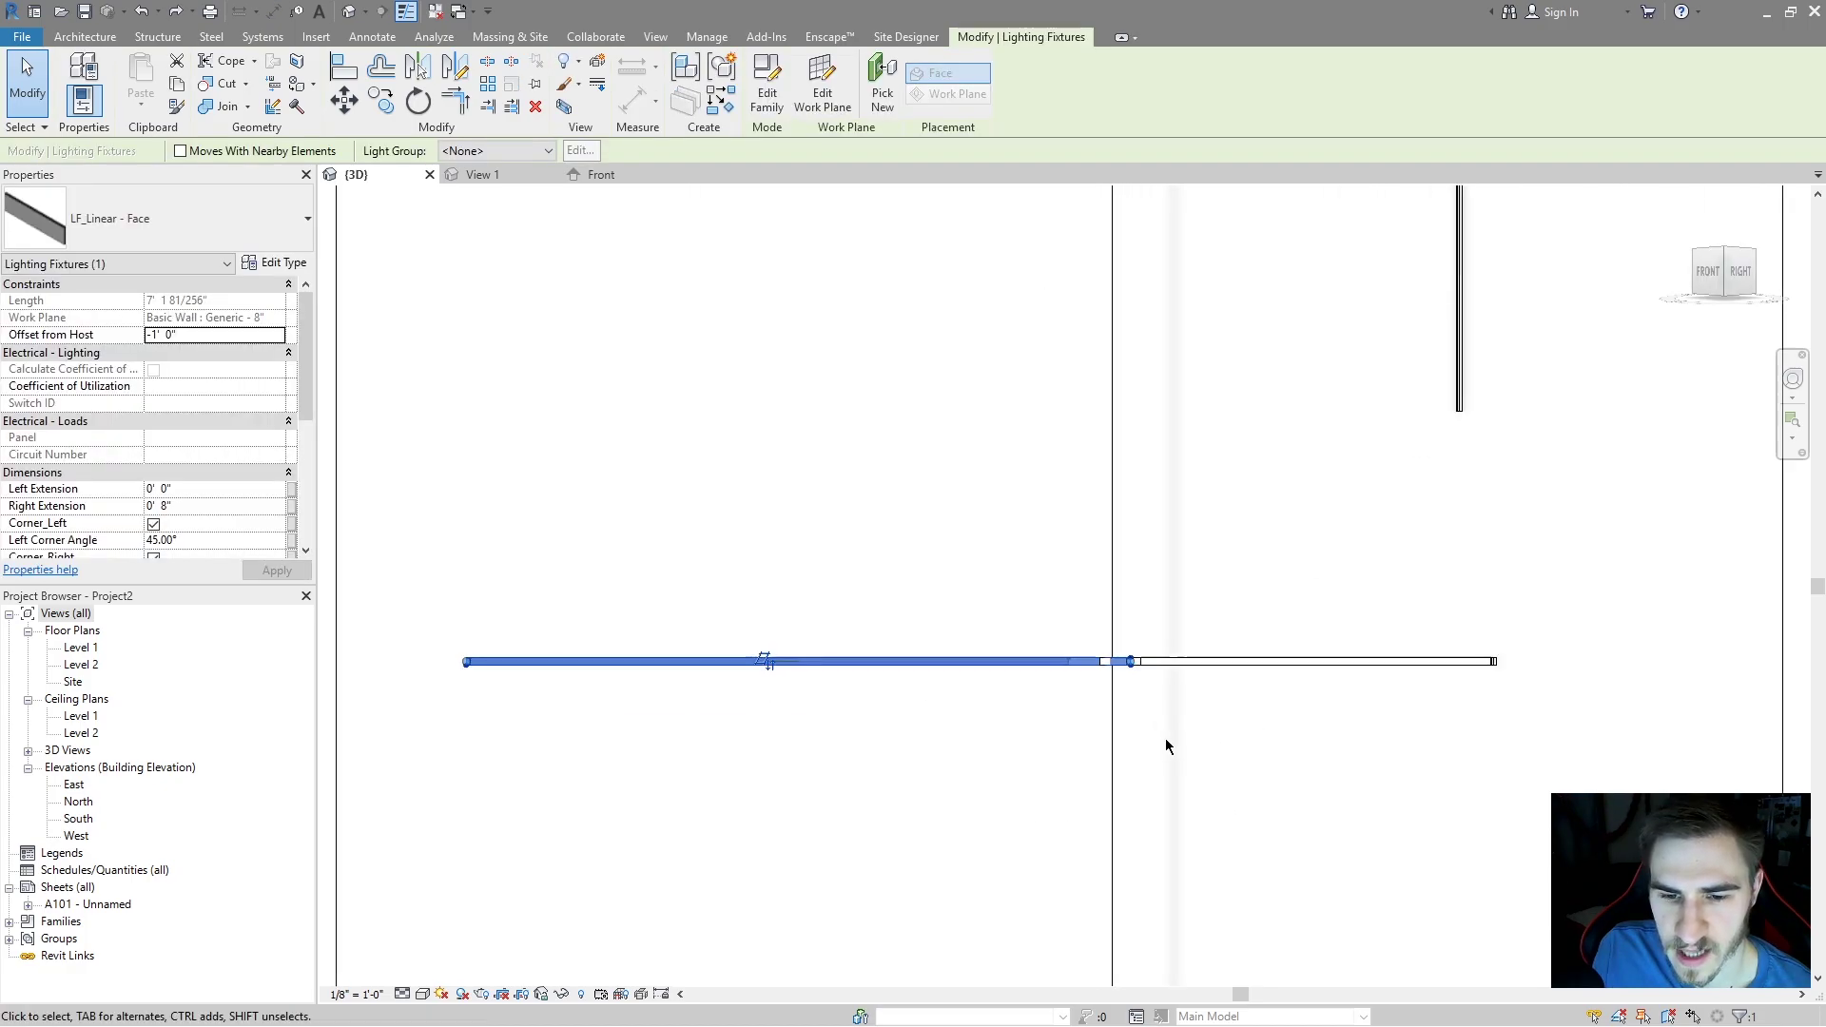
{"action": "scroll", "coordinate": [1108, 645], "scroll_direction": "up", "scroll_amount": 3}
{"action": "left_click_drag", "start_coordinate": [1114, 700], "coordinate": [1032, 631]}
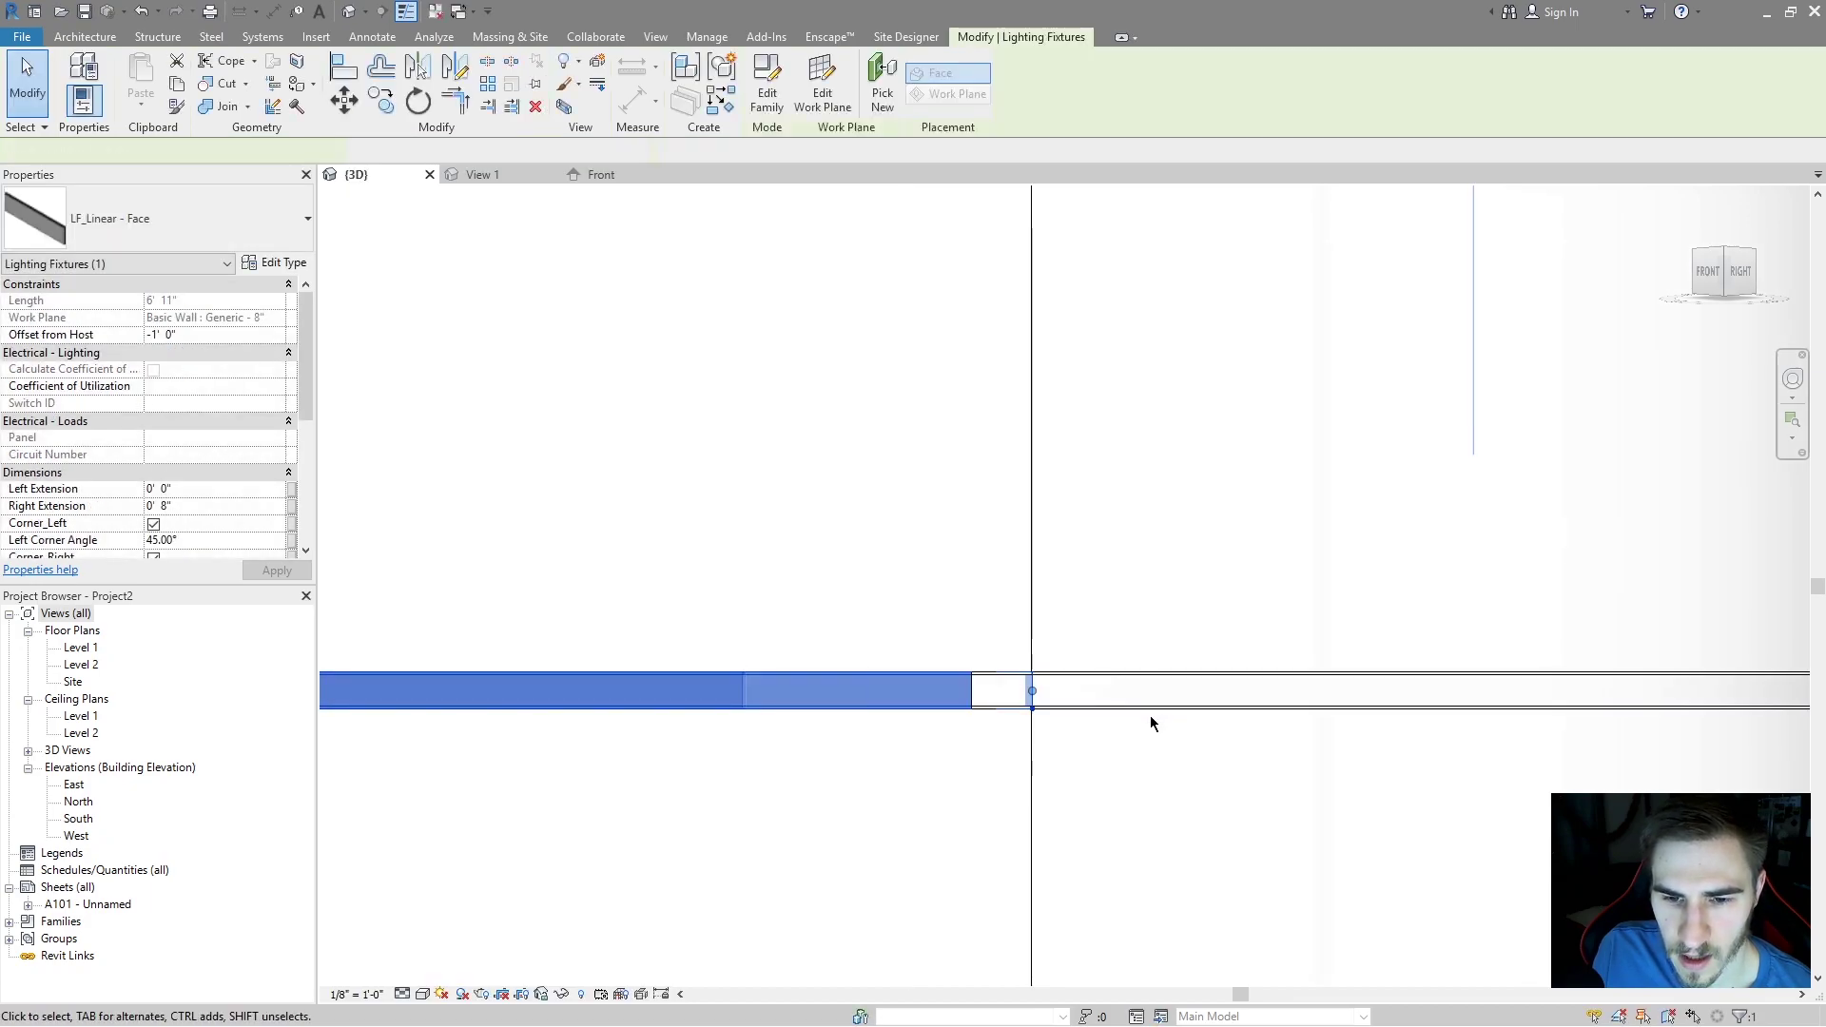
{"action": "left_click_drag", "start_coordinate": [1032, 690], "coordinate": [1031, 626]}
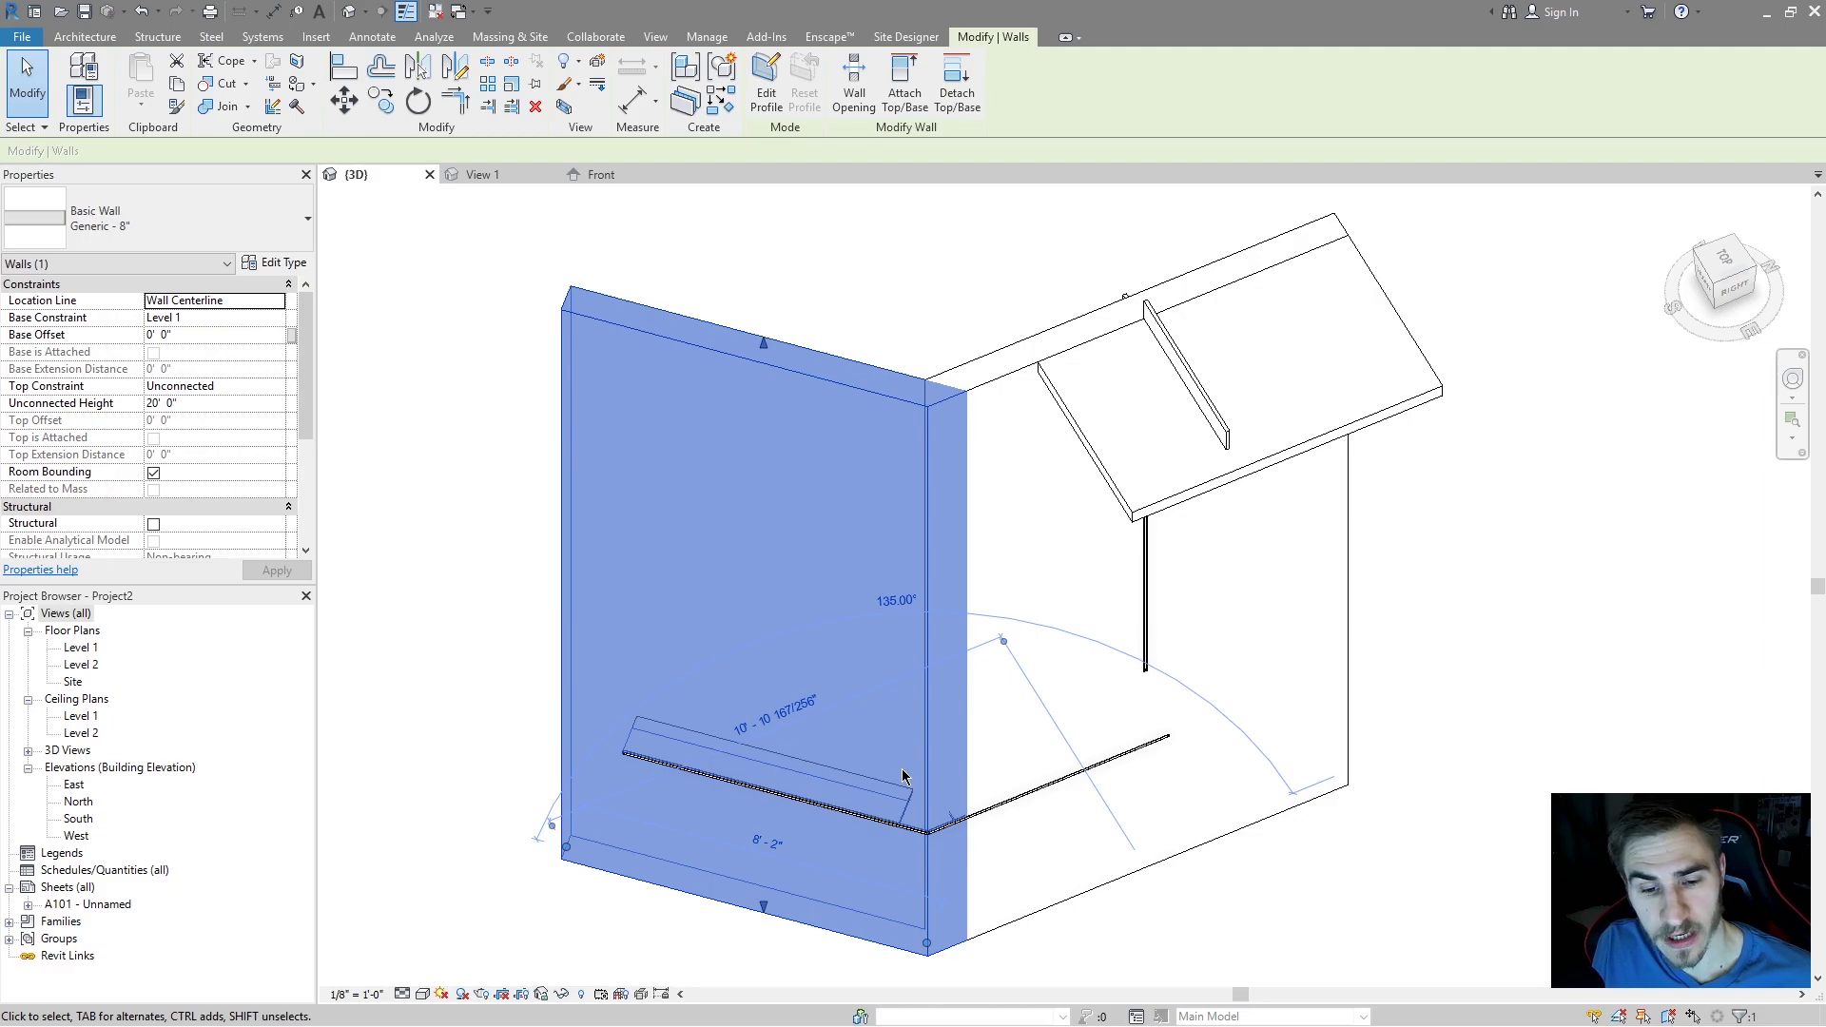
- Inspect the mitered fixture joint at the outside wall corner from several angles
{"action": "scroll", "coordinate": [913, 814], "scroll_direction": "up", "scroll_amount": 5}
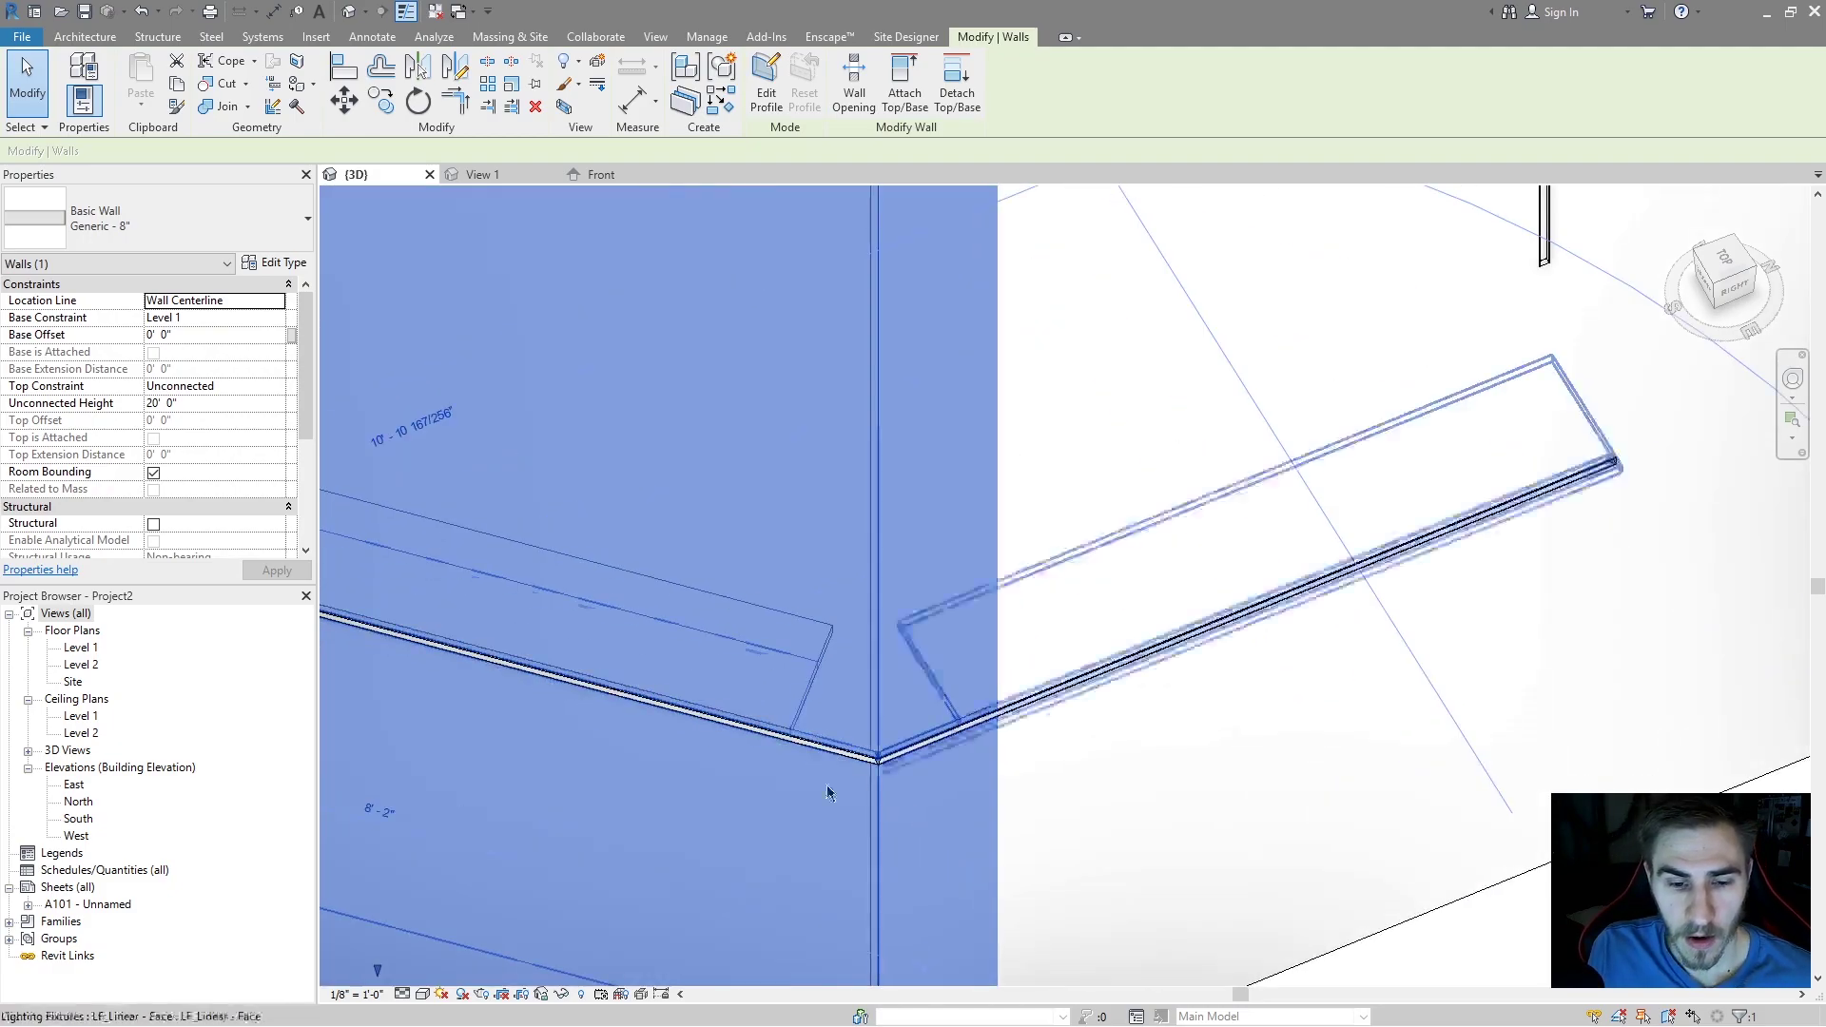
{"action": "scroll", "coordinate": [827, 794], "scroll_direction": "up", "scroll_amount": 5}
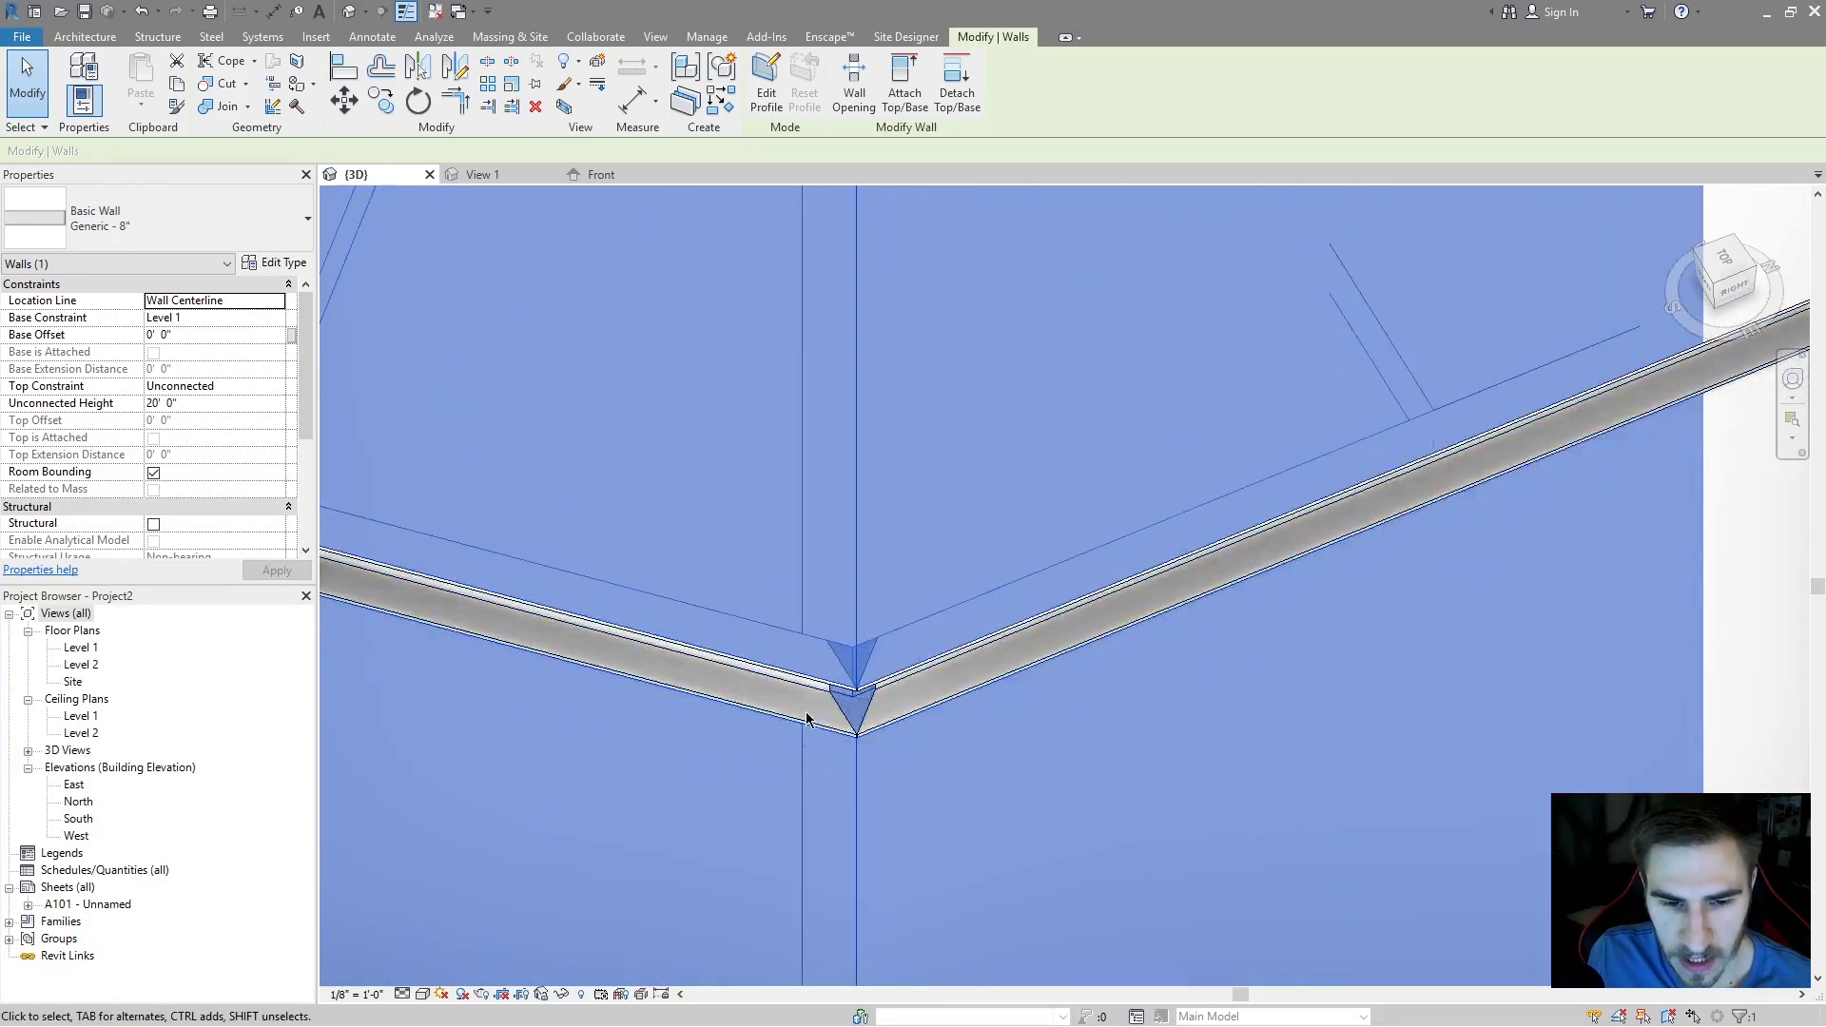
{"action": "middle_click_drag", "start_coordinate": [805, 714], "coordinate": [886, 708]}
{"action": "scroll", "coordinate": [913, 708], "scroll_direction": "up", "scroll_amount": 3}
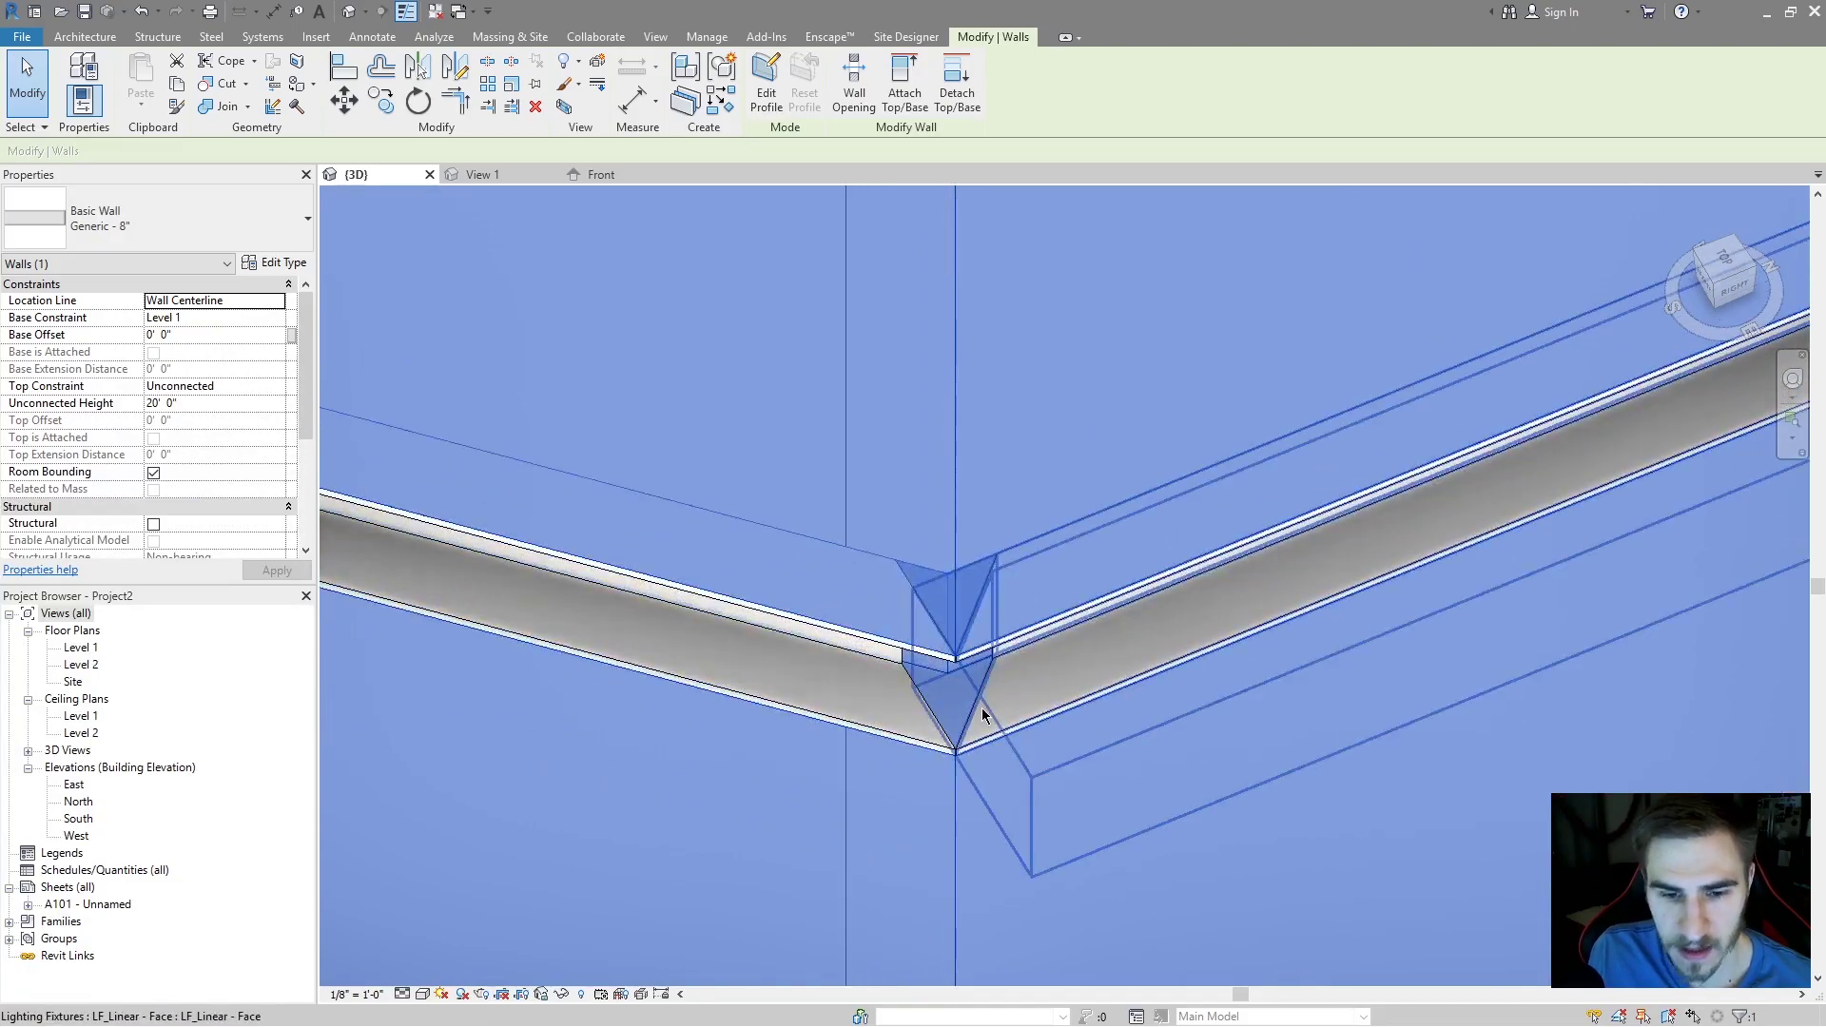
{"action": "left_click", "coordinate": [1034, 706]}
{"action": "mouse_move", "coordinate": [1036, 705]}
{"action": "middle_mouse_down"}
{"action": "mouse_move", "coordinate": [917, 711]}
{"action": "mouse_move", "coordinate": [955, 637]}
{"action": "middle_mouse_up"}
{"action": "left_click", "coordinate": [907, 738]}
{"action": "middle_click_drag", "start_coordinate": [1013, 569], "coordinate": [845, 610]}
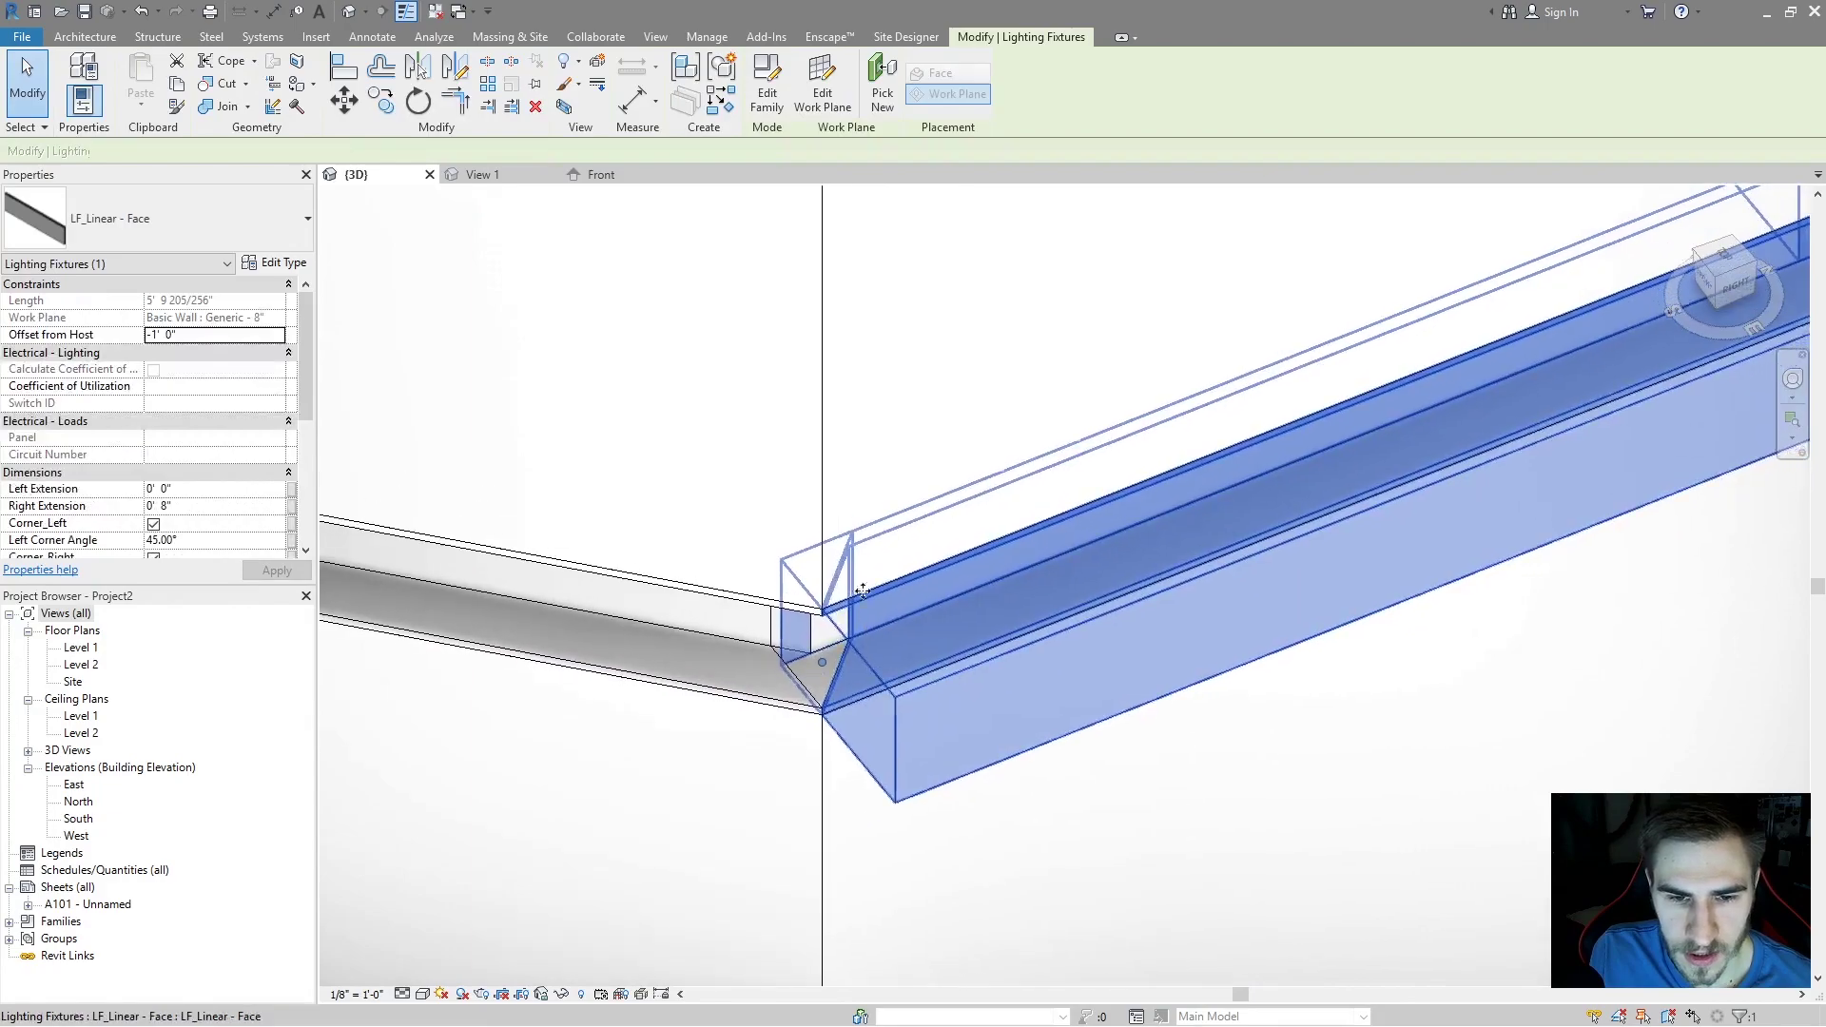
{"action": "left_click", "coordinate": [851, 594]}
{"action": "scroll", "coordinate": [842, 646], "scroll_direction": "up", "scroll_amount": 1}
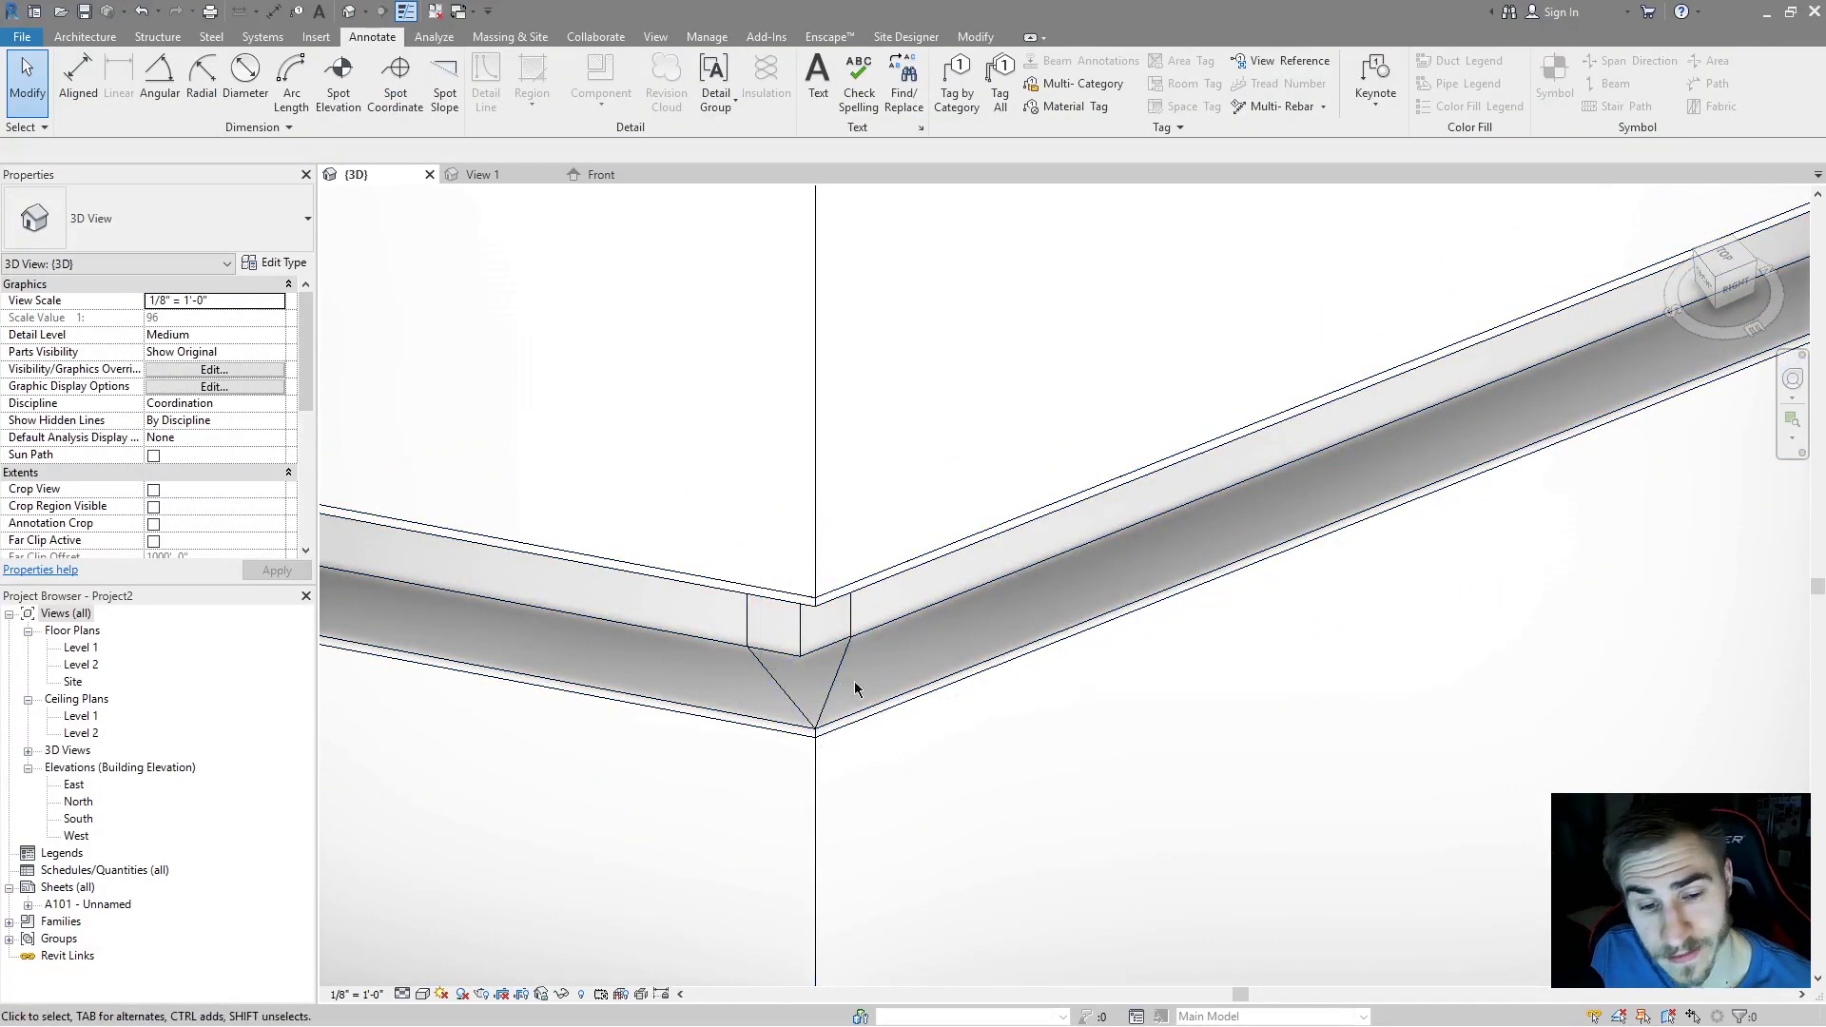
{"action": "scroll", "coordinate": [845, 739], "scroll_direction": "down", "scroll_amount": 1}
{"action": "middle_click_drag", "start_coordinate": [847, 747], "coordinate": [963, 774], "text": "shift"}
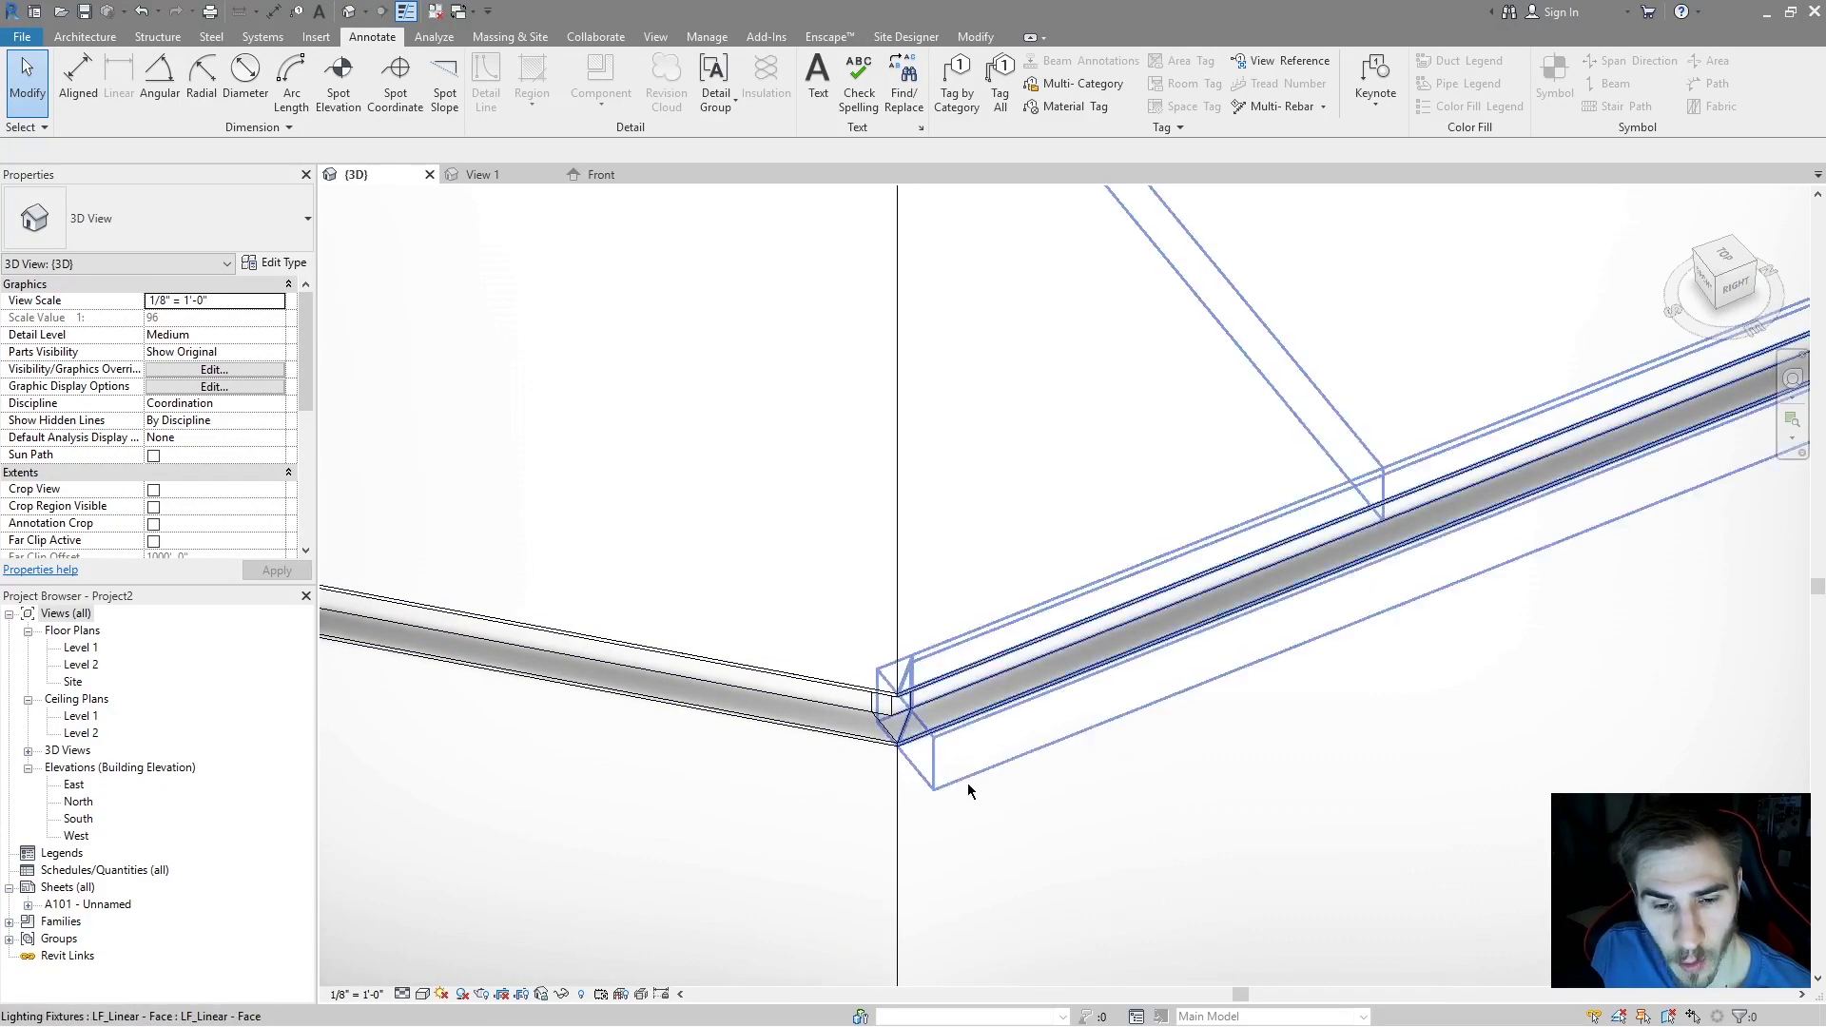
{"action": "scroll", "coordinate": [1132, 748], "scroll_direction": "down", "scroll_amount": 2}
{"action": "scroll", "coordinate": [789, 765], "scroll_direction": "down", "scroll_amount": 2}
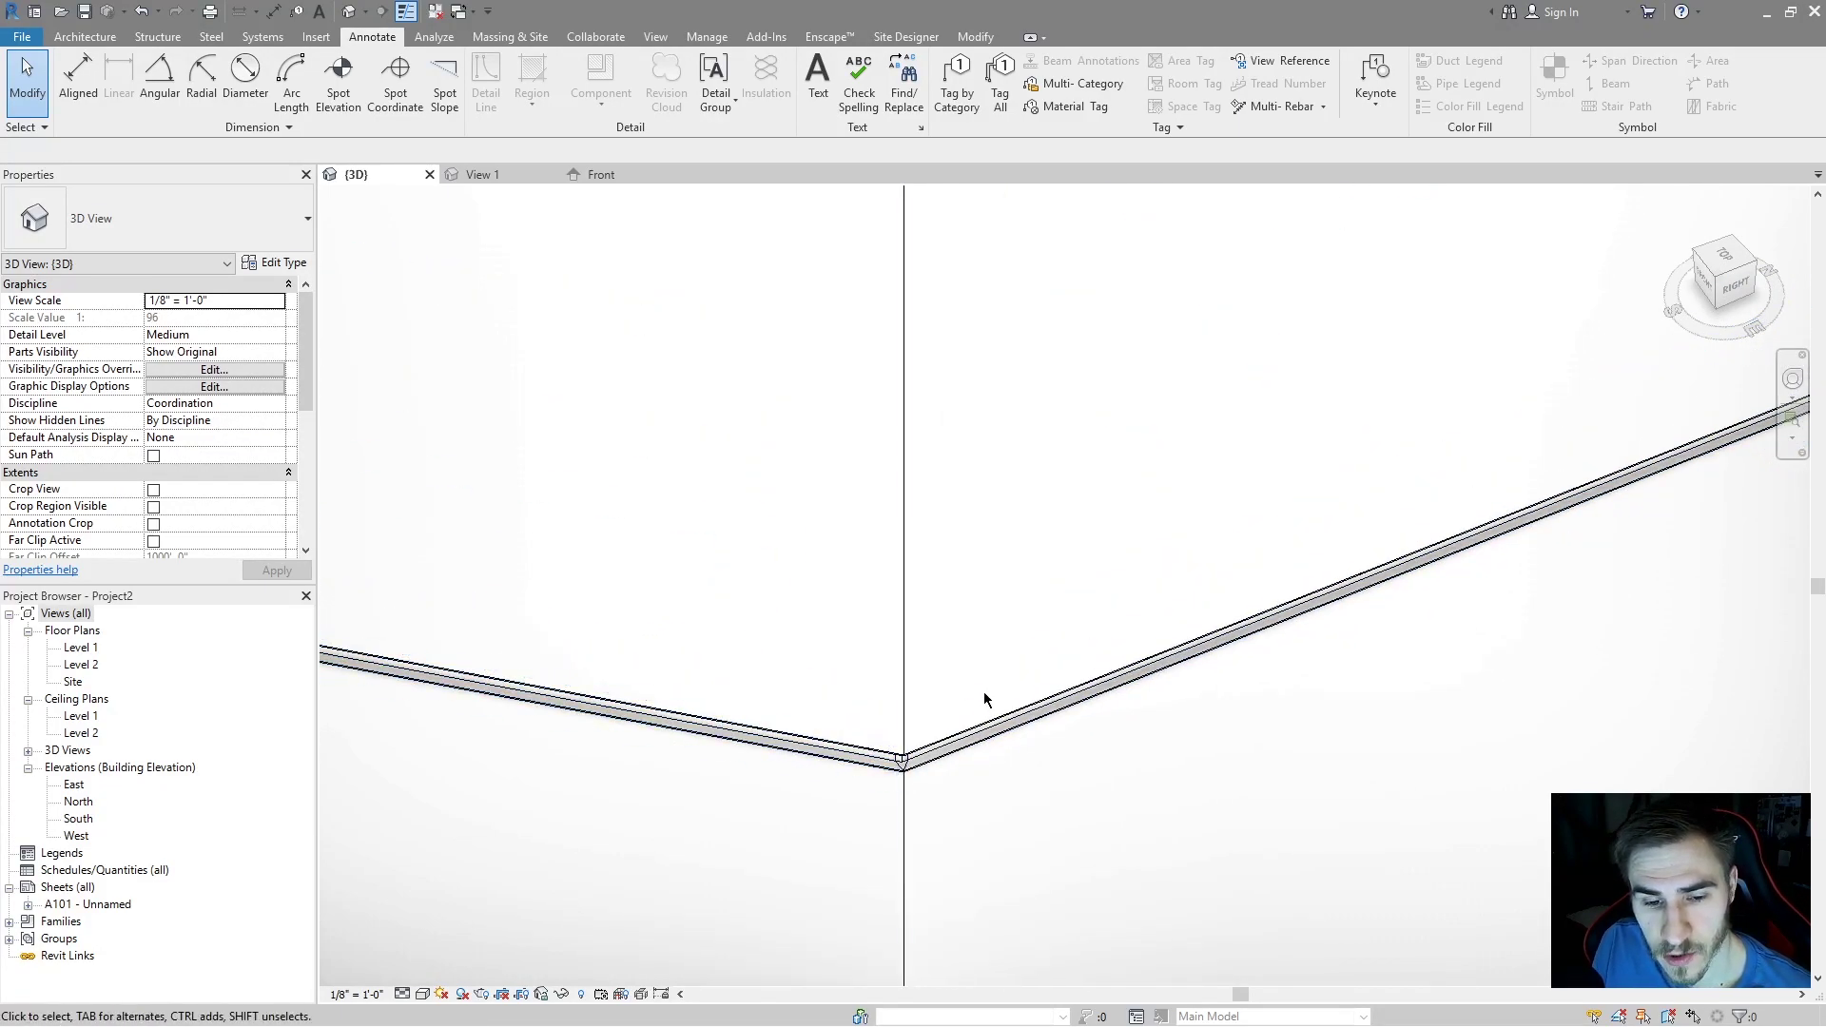
{"action": "scroll", "coordinate": [980, 794], "scroll_direction": "down", "scroll_amount": 2}
{"action": "scroll", "coordinate": [916, 804], "scroll_direction": "down", "scroll_amount": 4}
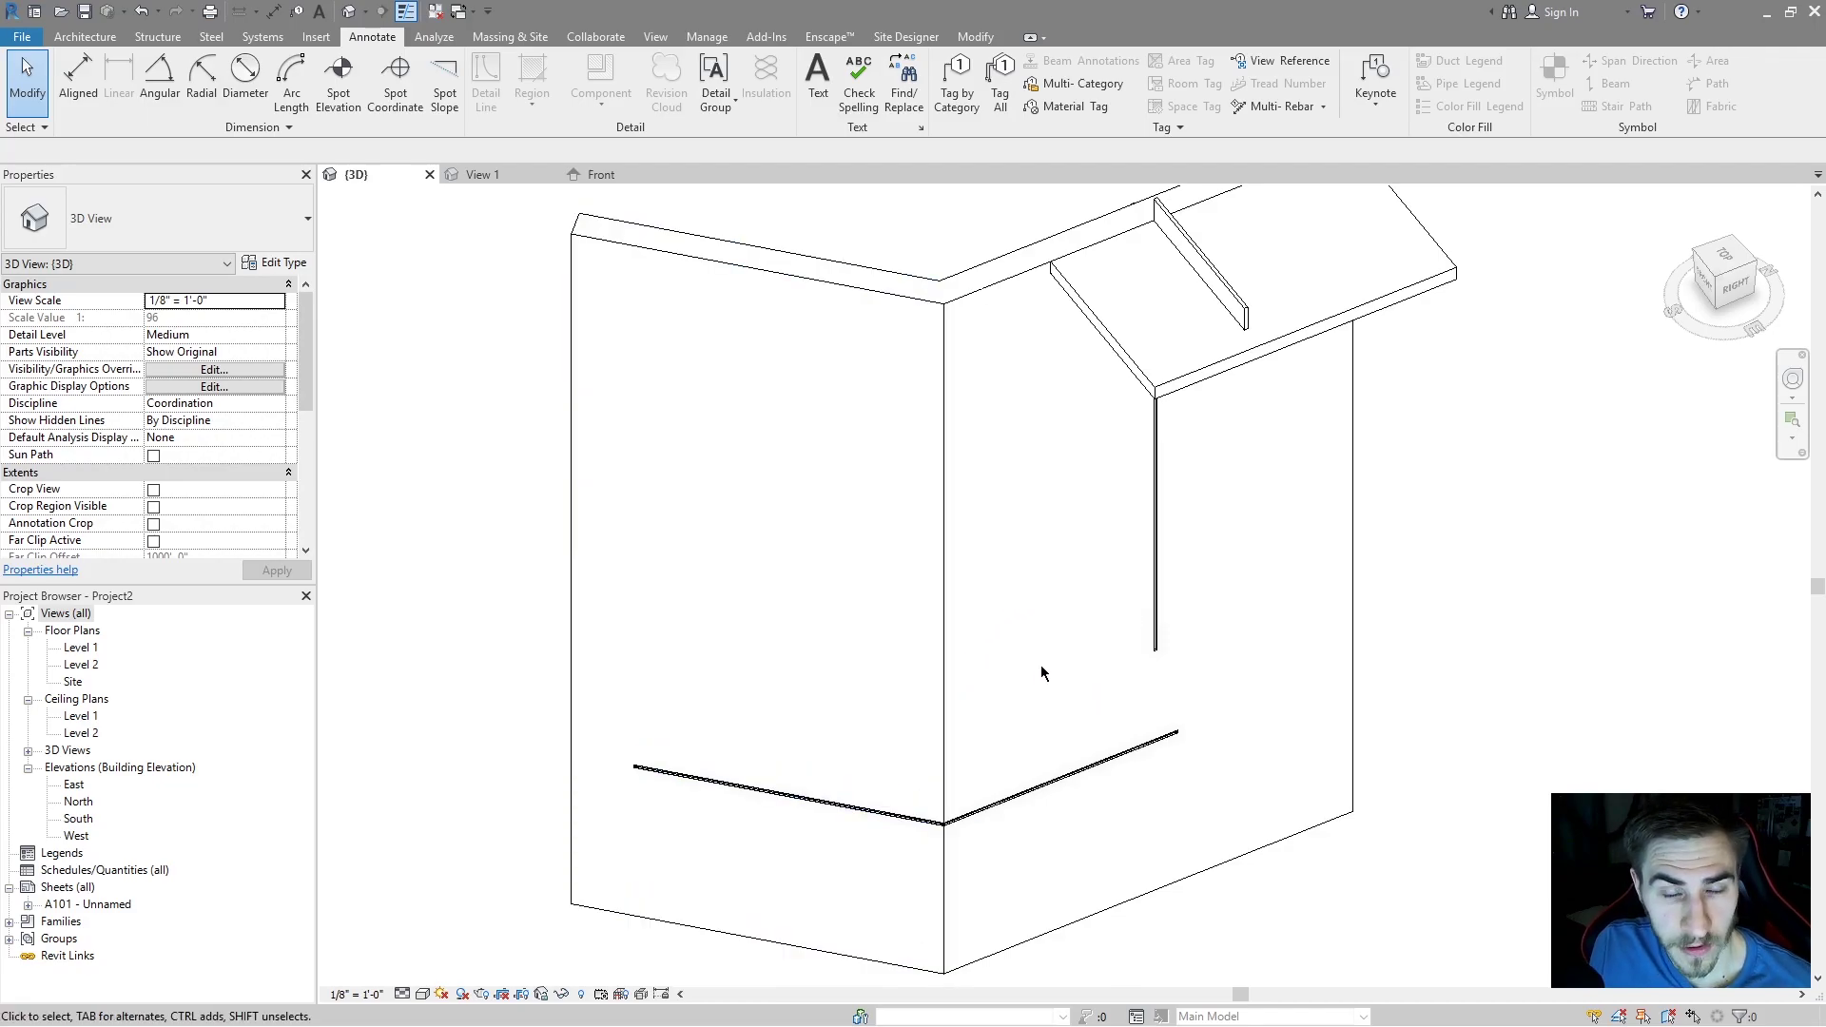
{"action": "middle_click_drag", "start_coordinate": [1018, 351], "coordinate": [1013, 422]}
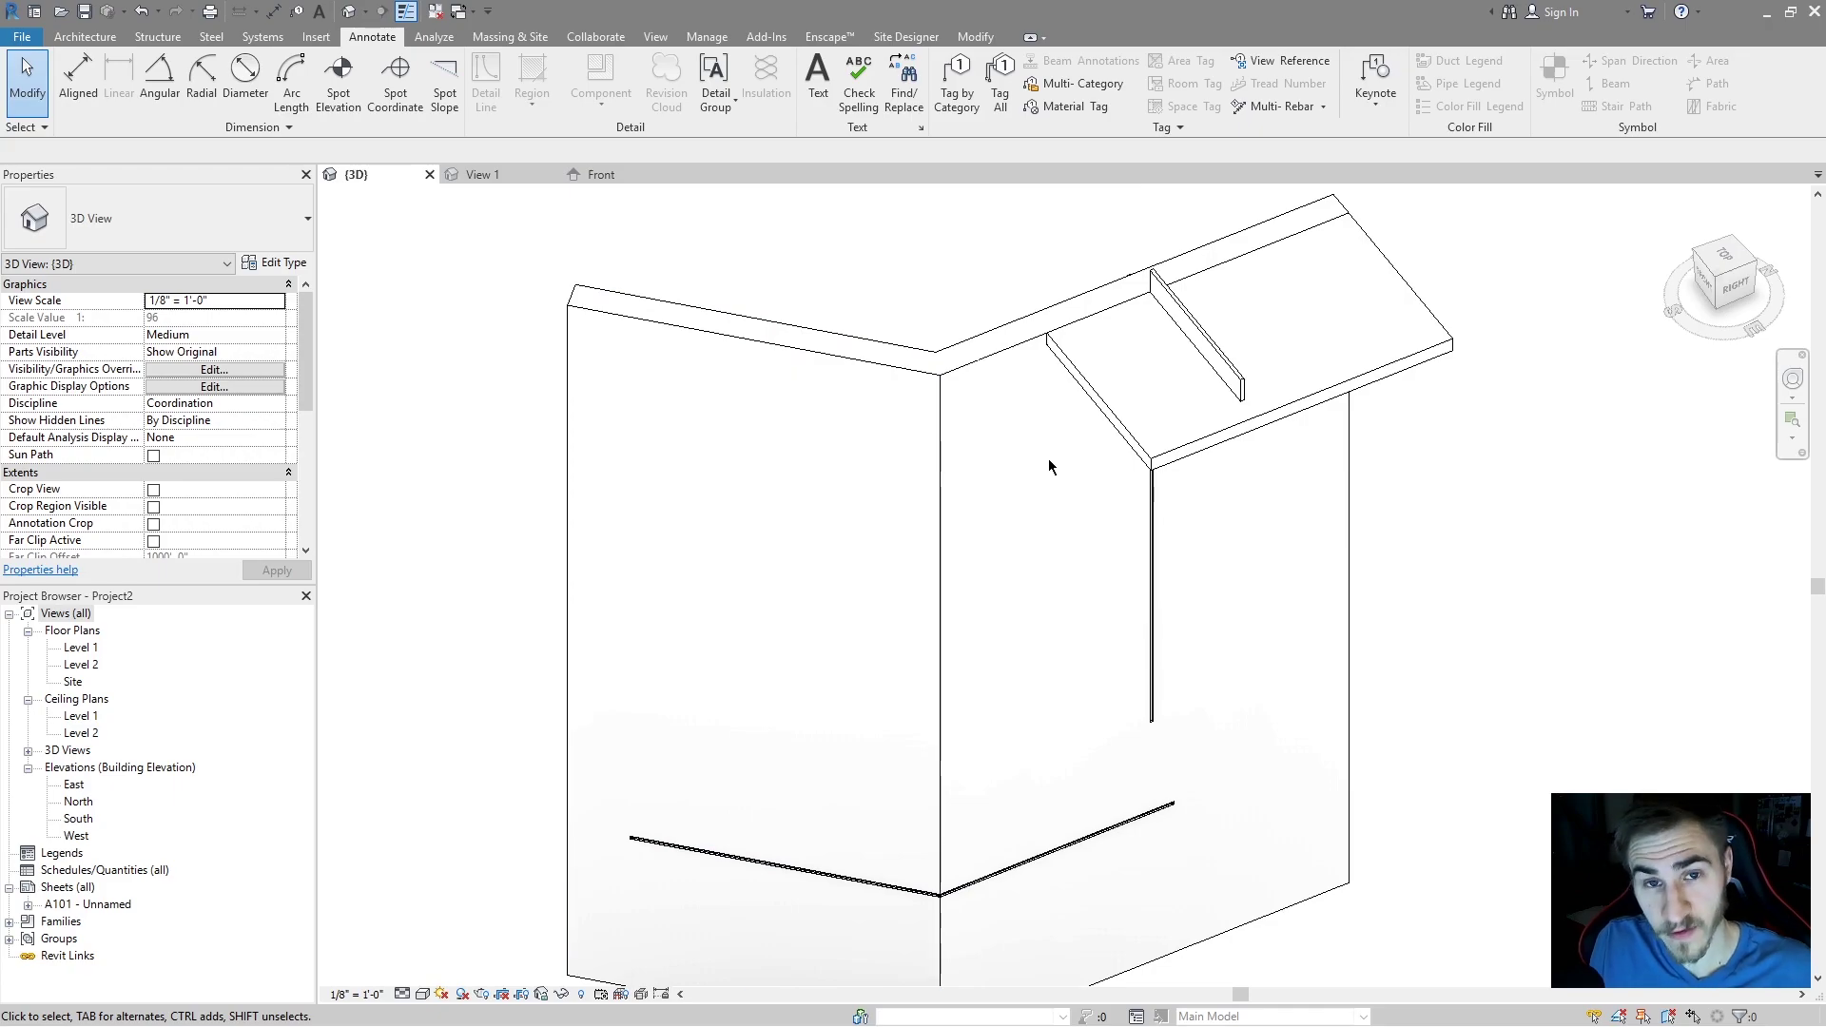
{"action": "scroll", "coordinate": [913, 771], "scroll_direction": "up", "scroll_amount": 8}
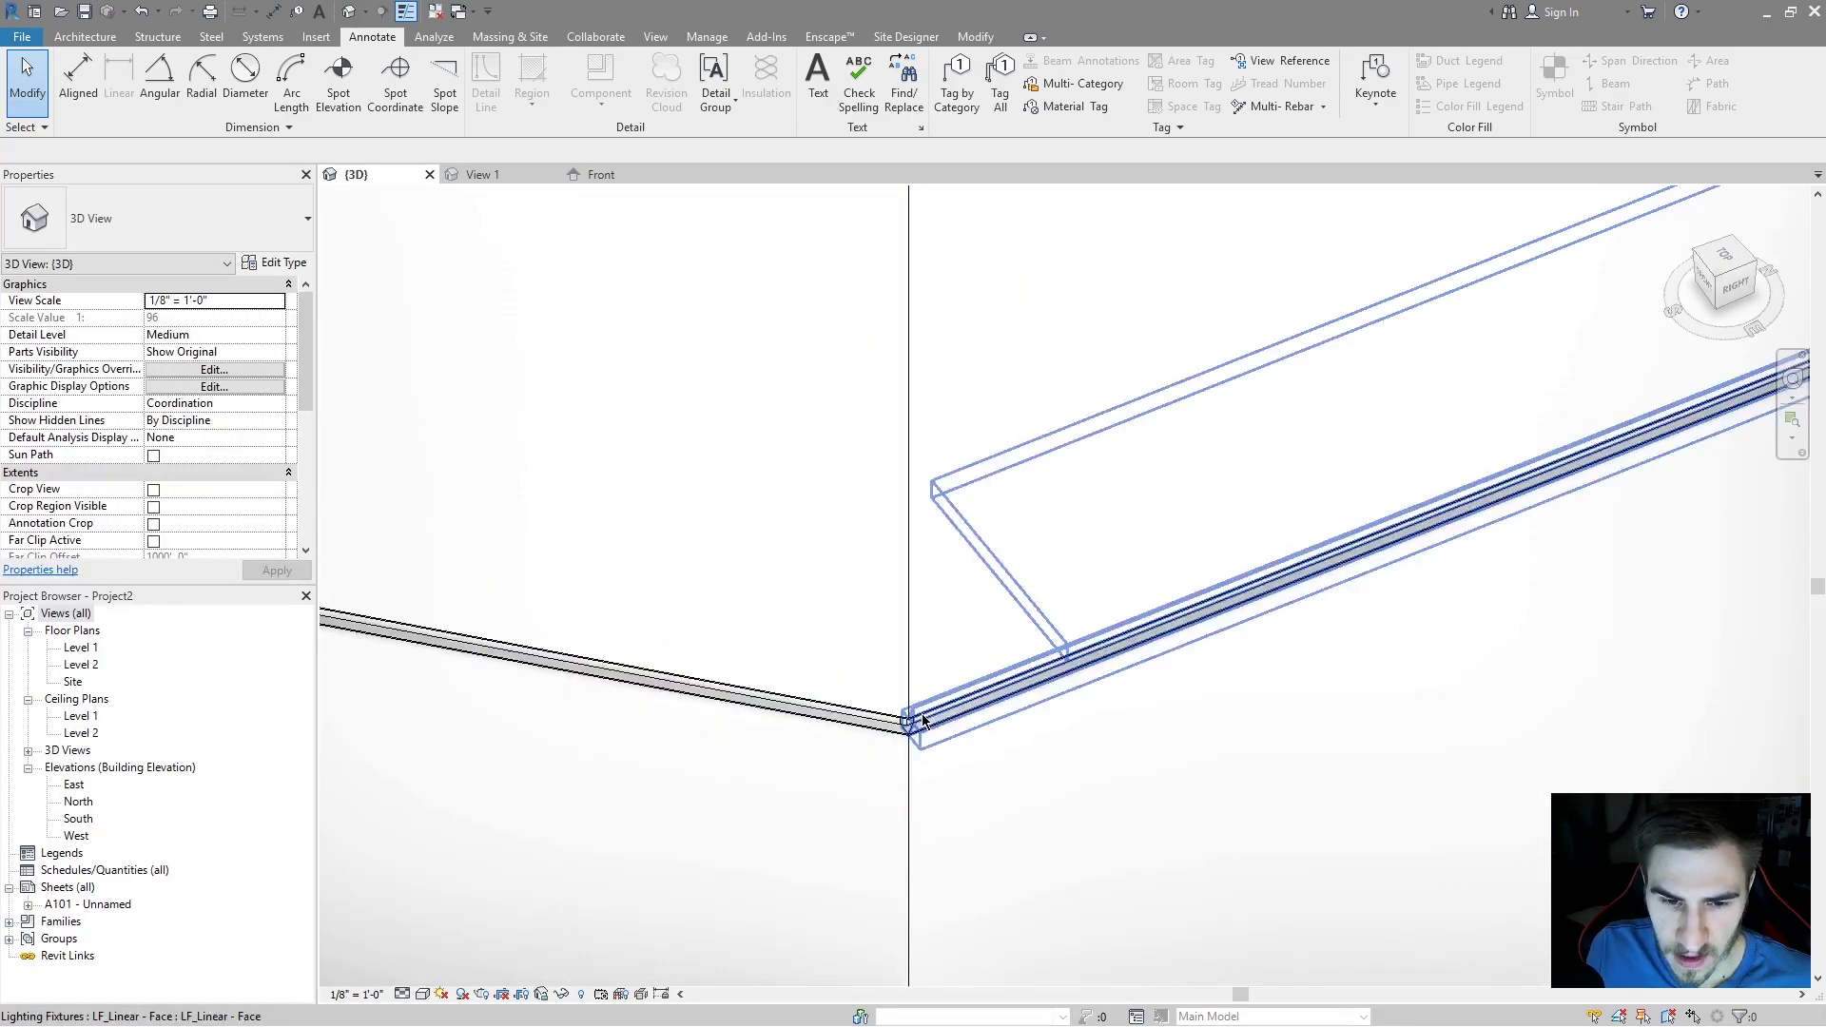
{"action": "scroll", "coordinate": [908, 778], "scroll_direction": "up", "scroll_amount": 2}
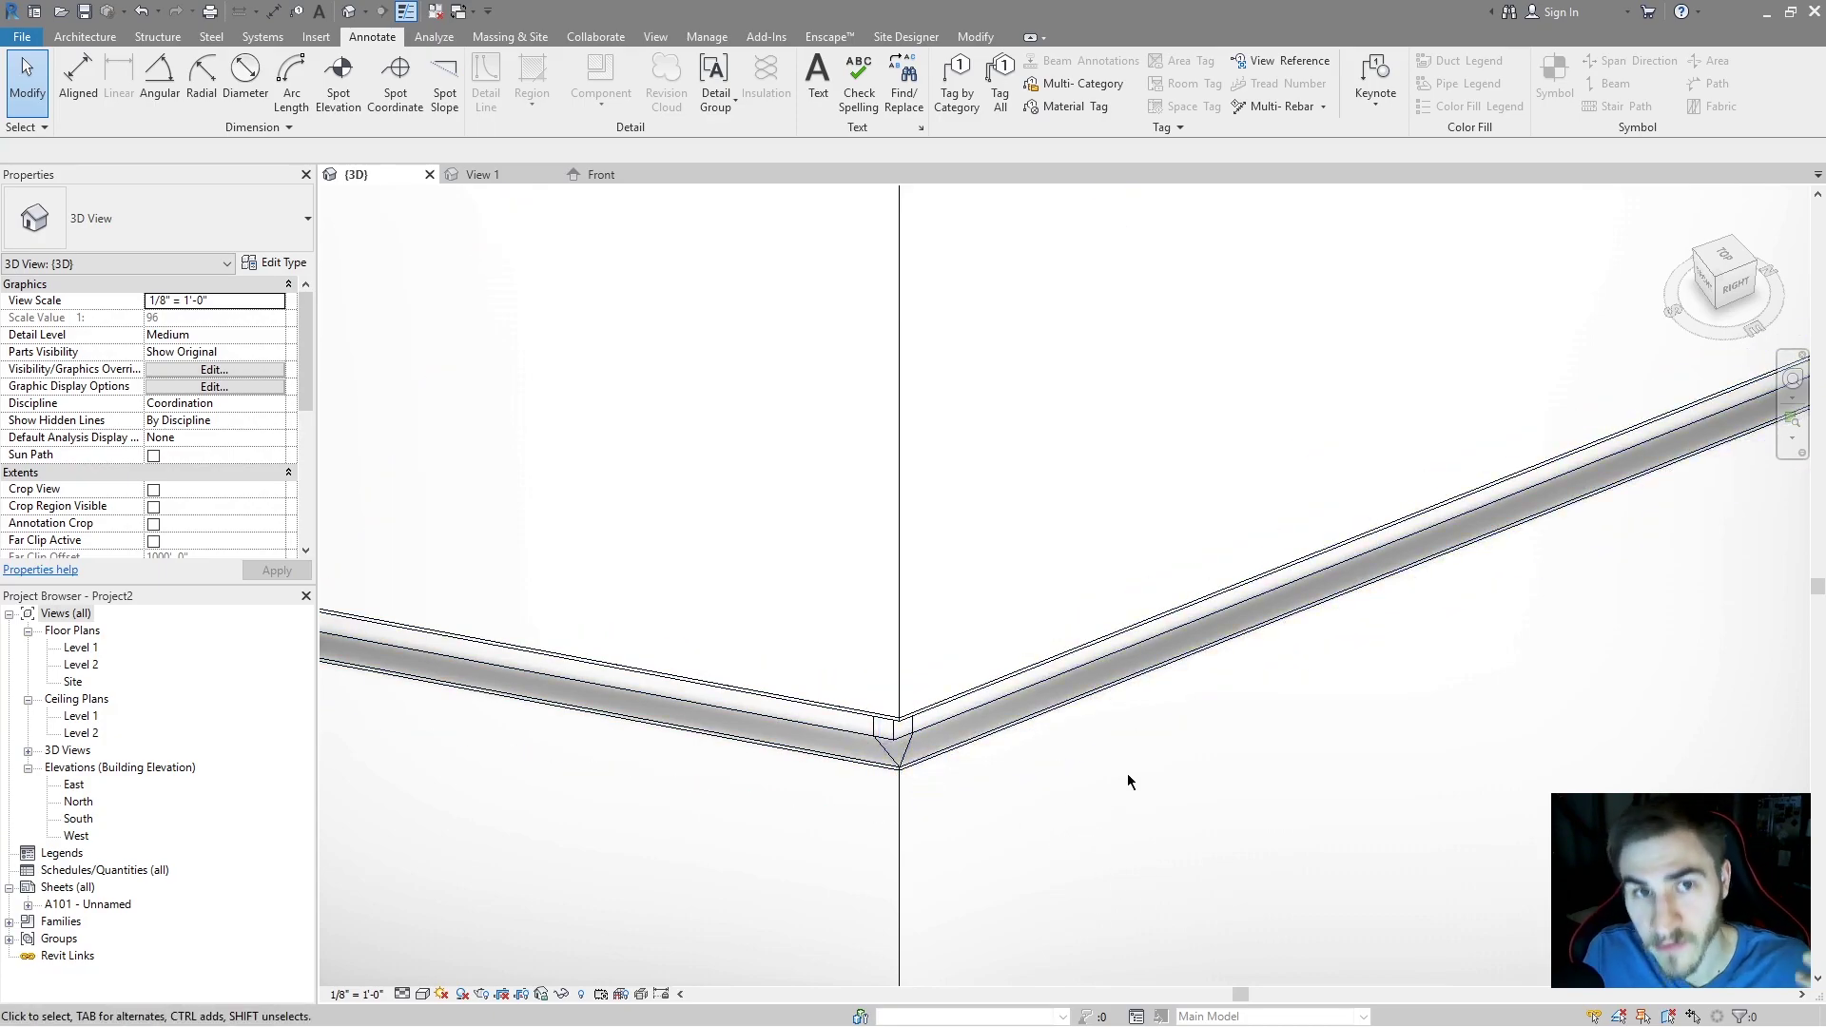
{"action": "left_click", "coordinate": [983, 741]}
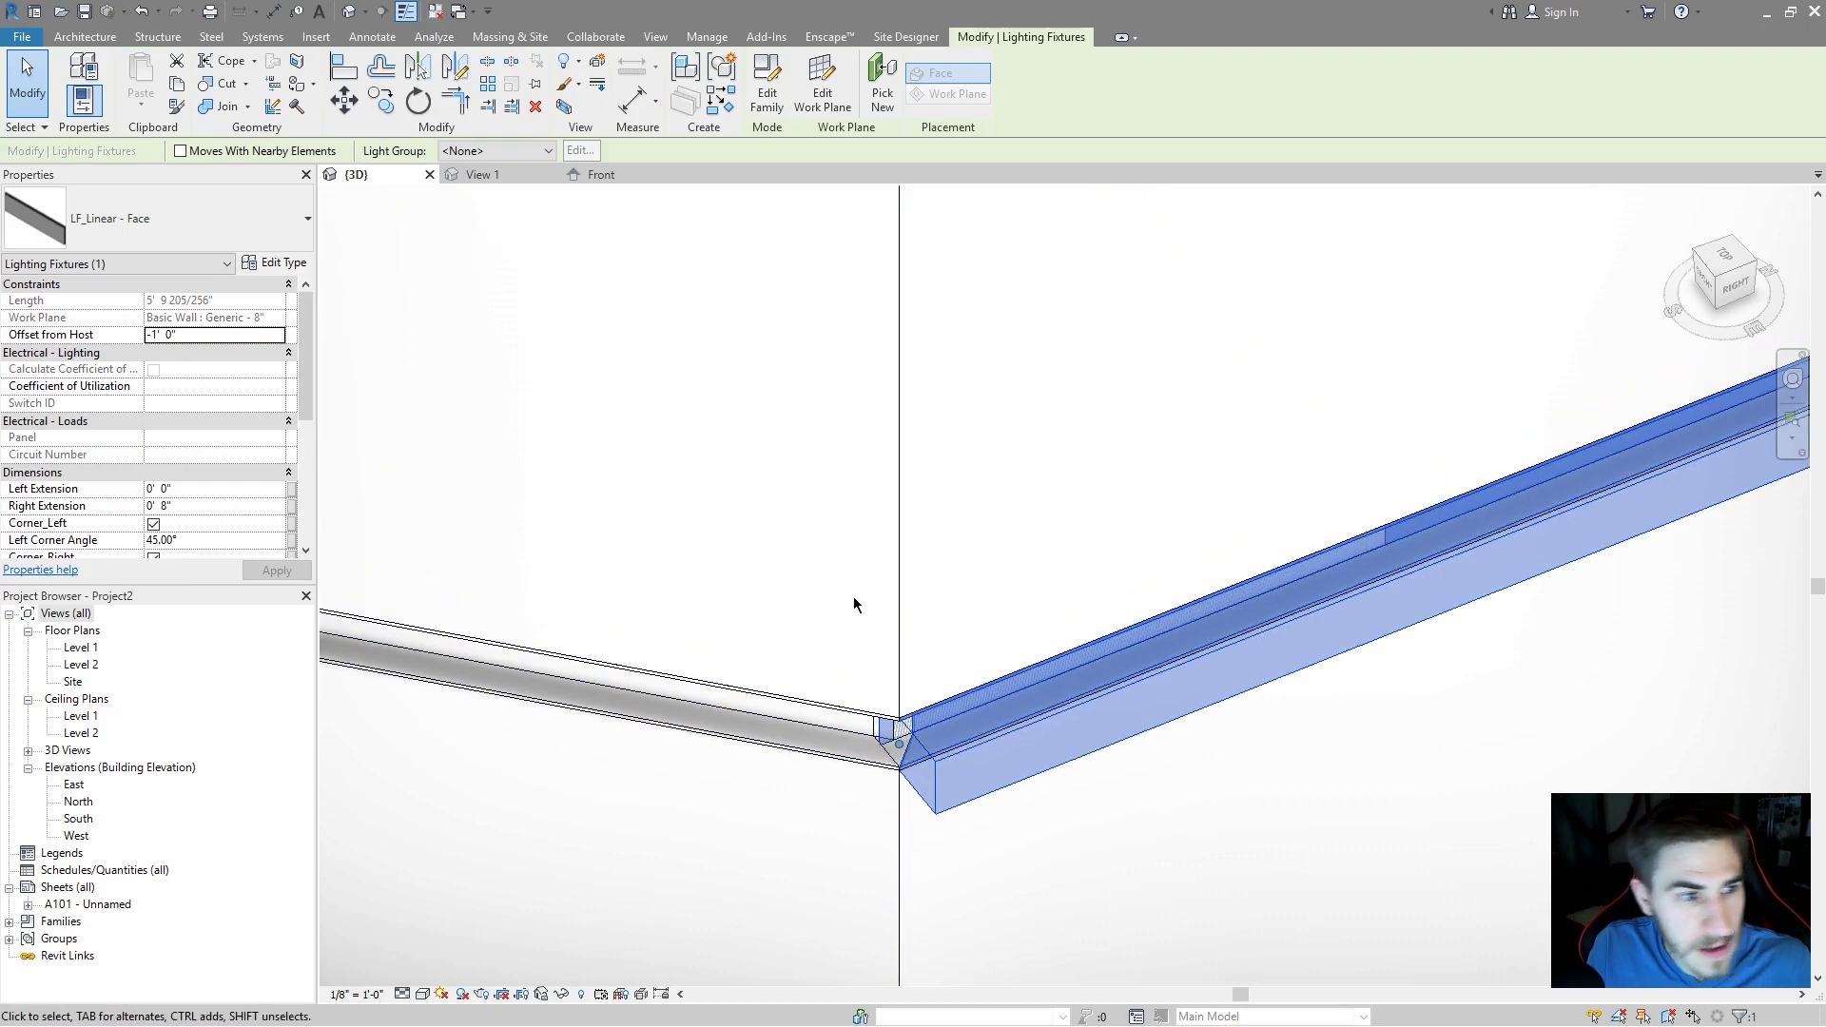
- Set Right Corner Angle to 22.5° on the right, then the left, LF_Linear - Face fixture
{"action": "scroll", "coordinate": [193, 335], "scroll_direction": "down", "scroll_amount": 3}
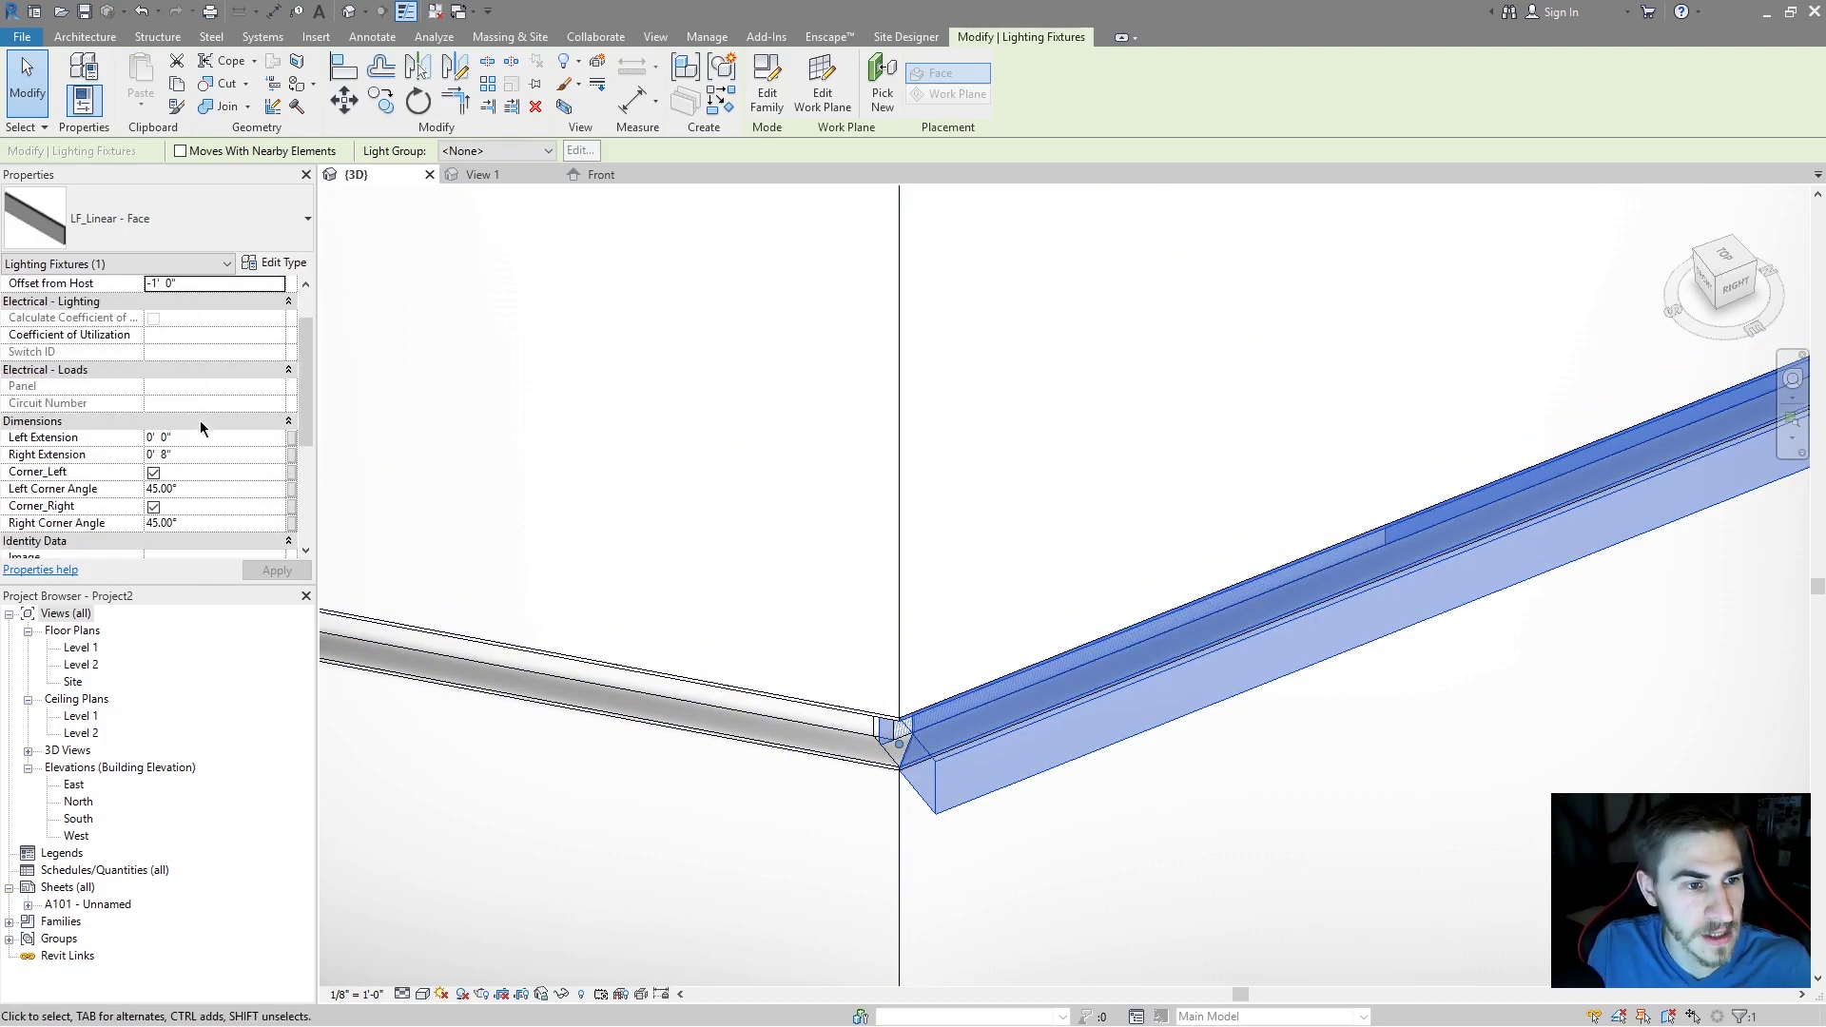
{"action": "left_click", "coordinate": [197, 524]}
{"action": "type", "text": "22."}
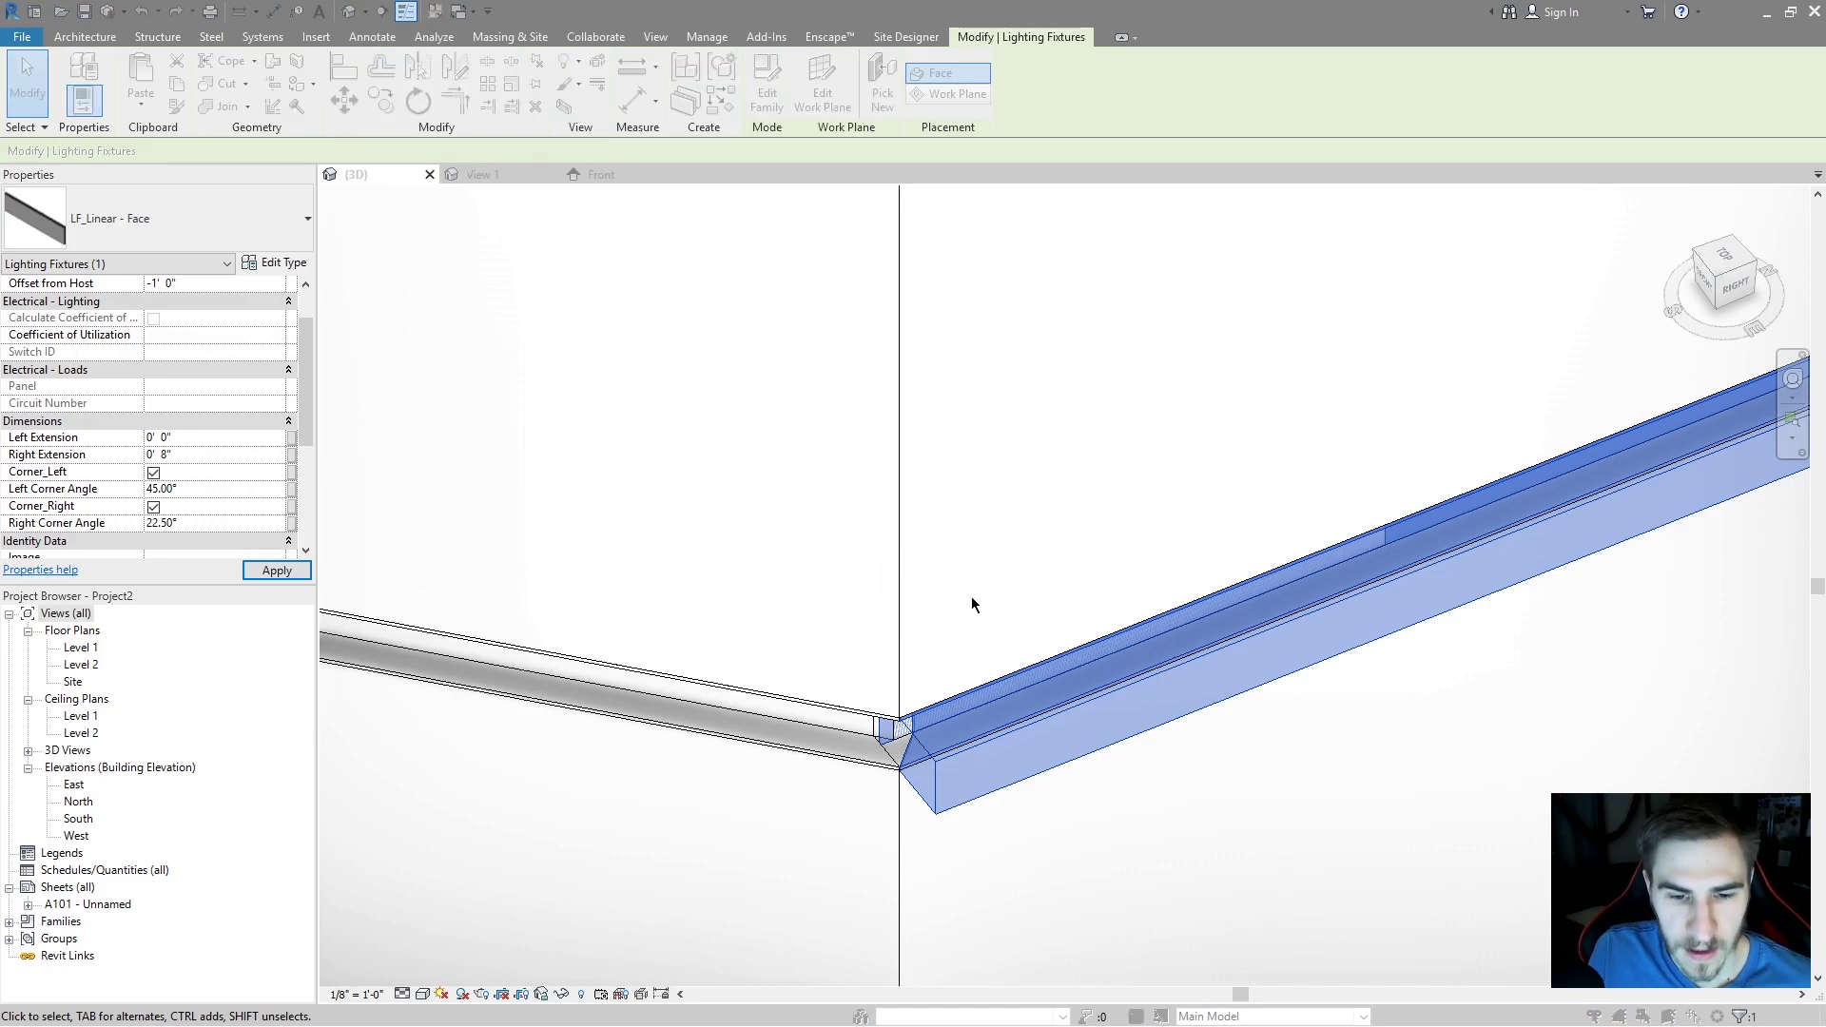
{"action": "left_click", "coordinate": [851, 761]}
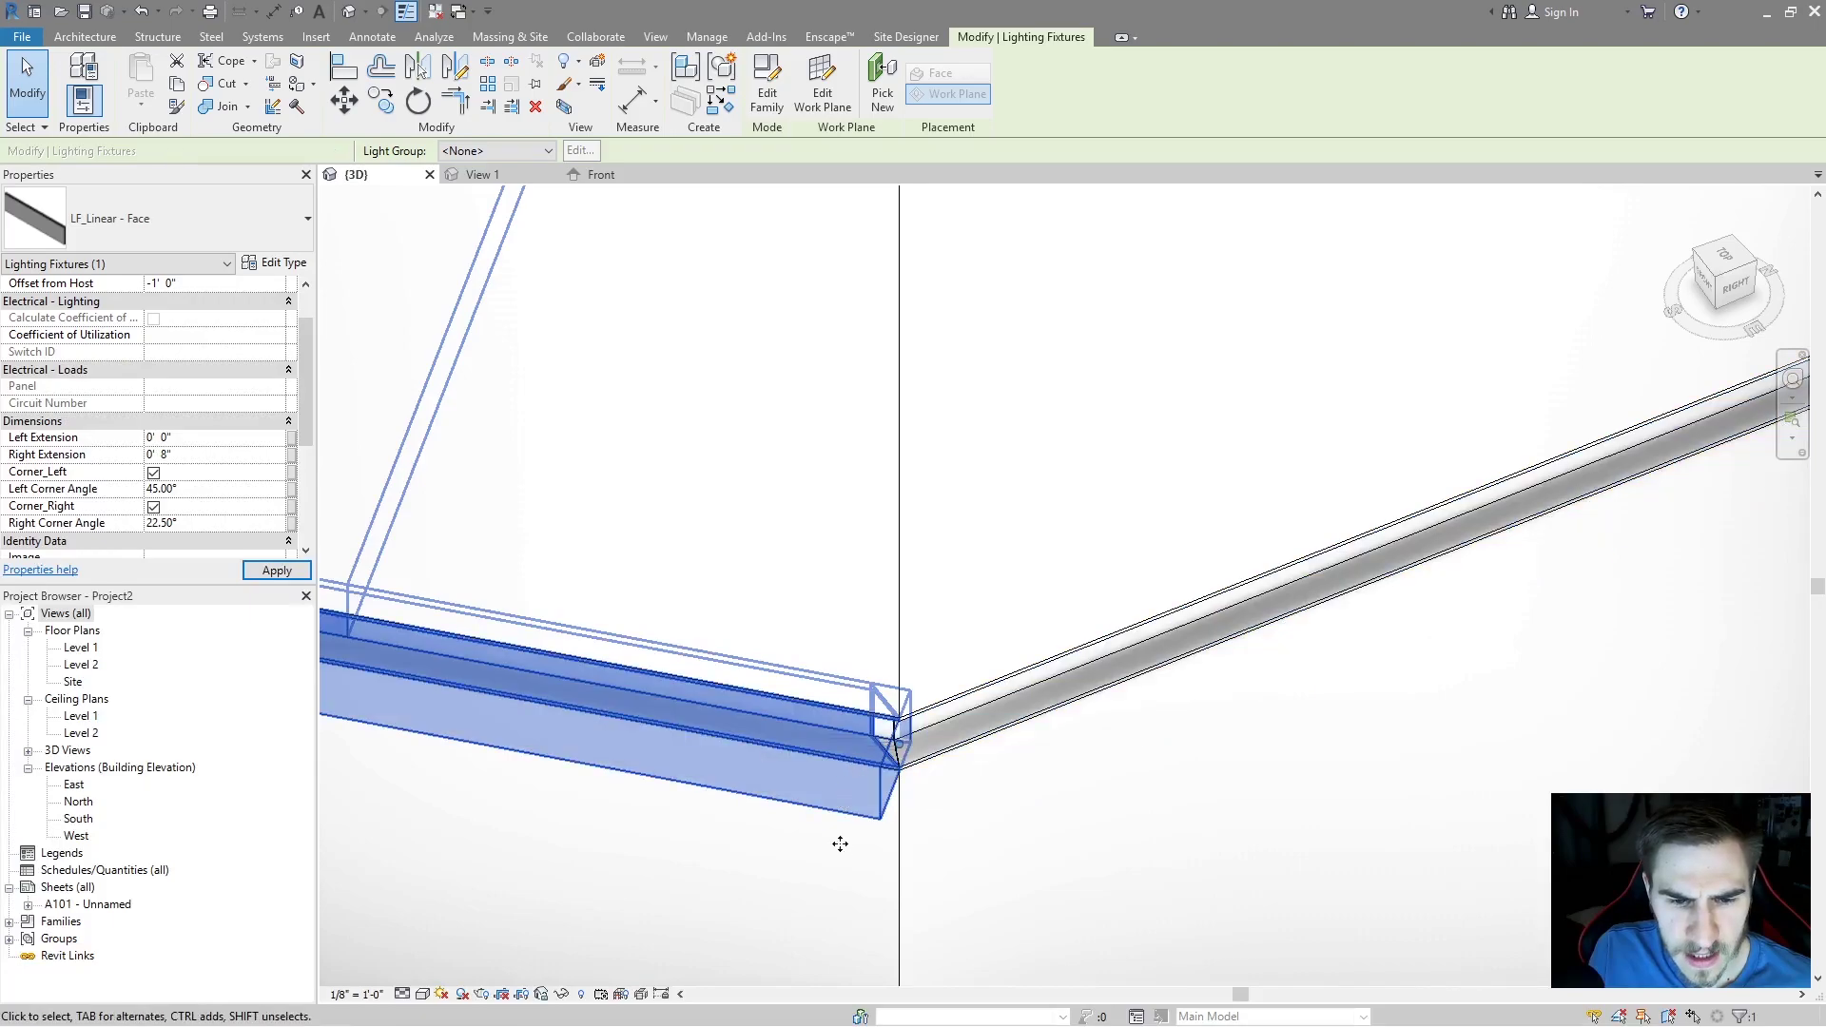
{"action": "left_click", "coordinate": [202, 521]}
{"action": "type", "text": "22.5"}
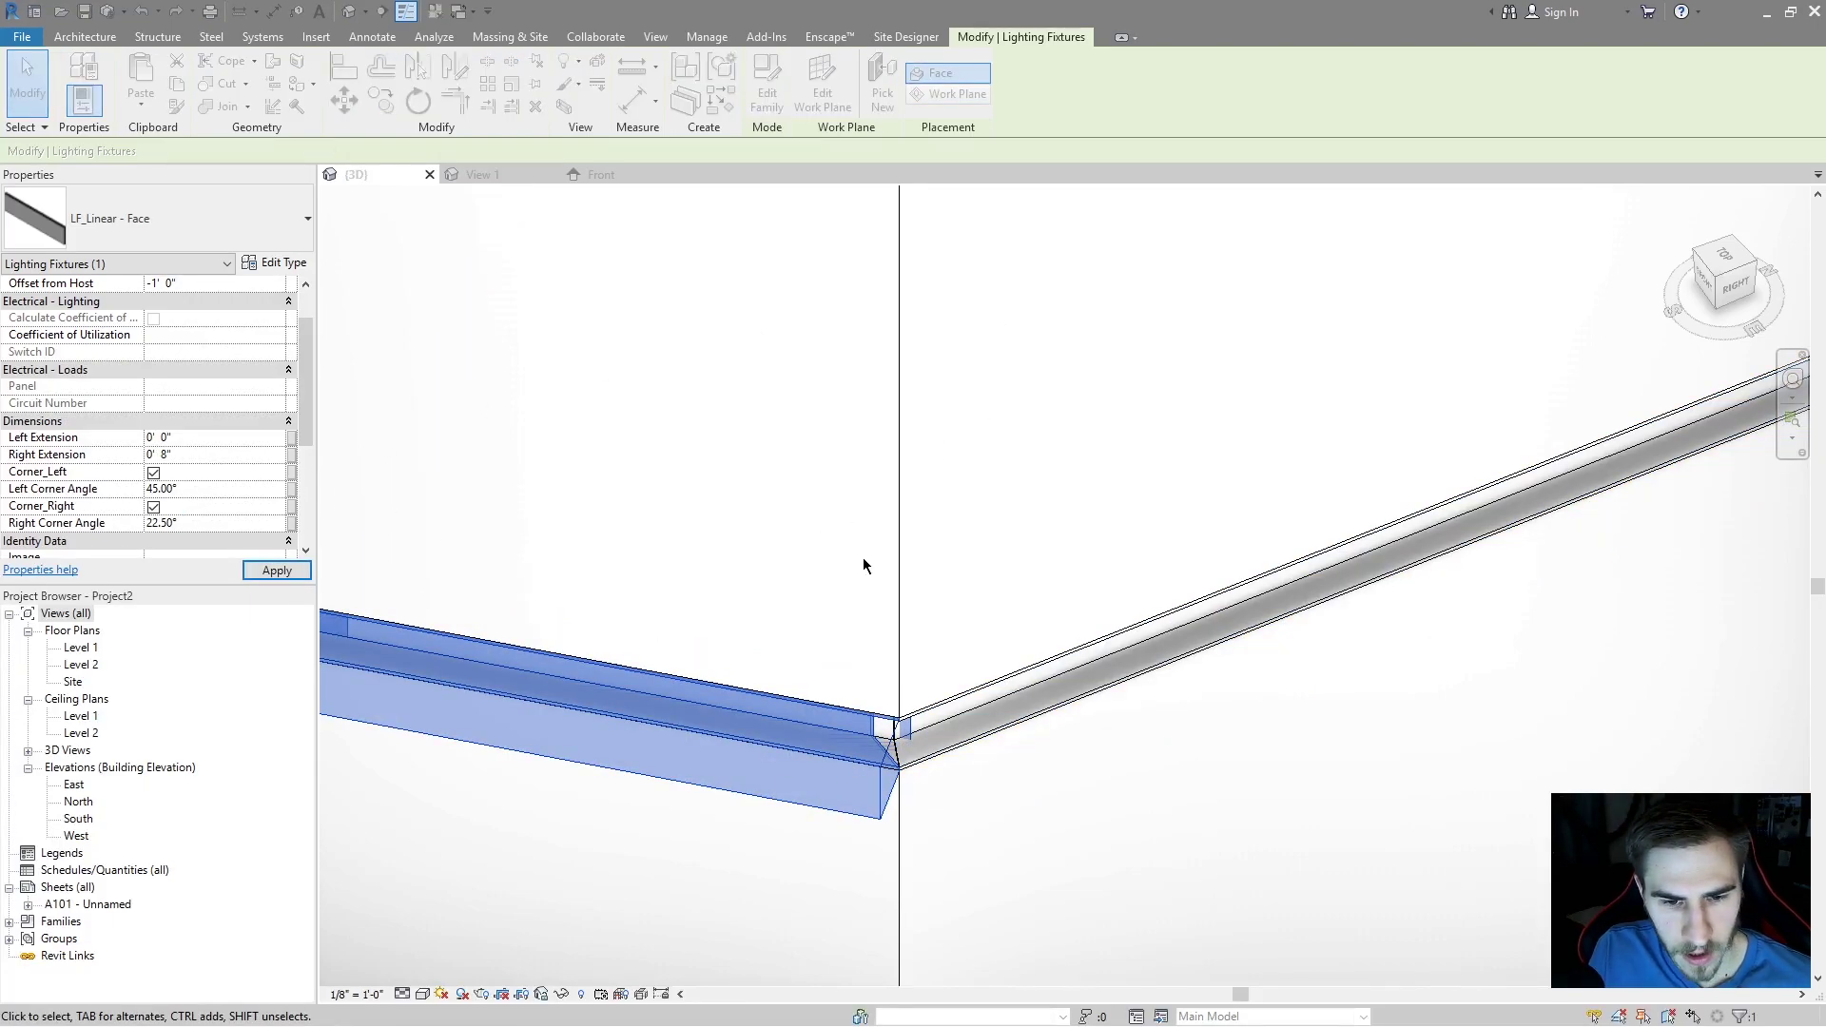
{"action": "left_click", "coordinate": [969, 571]}
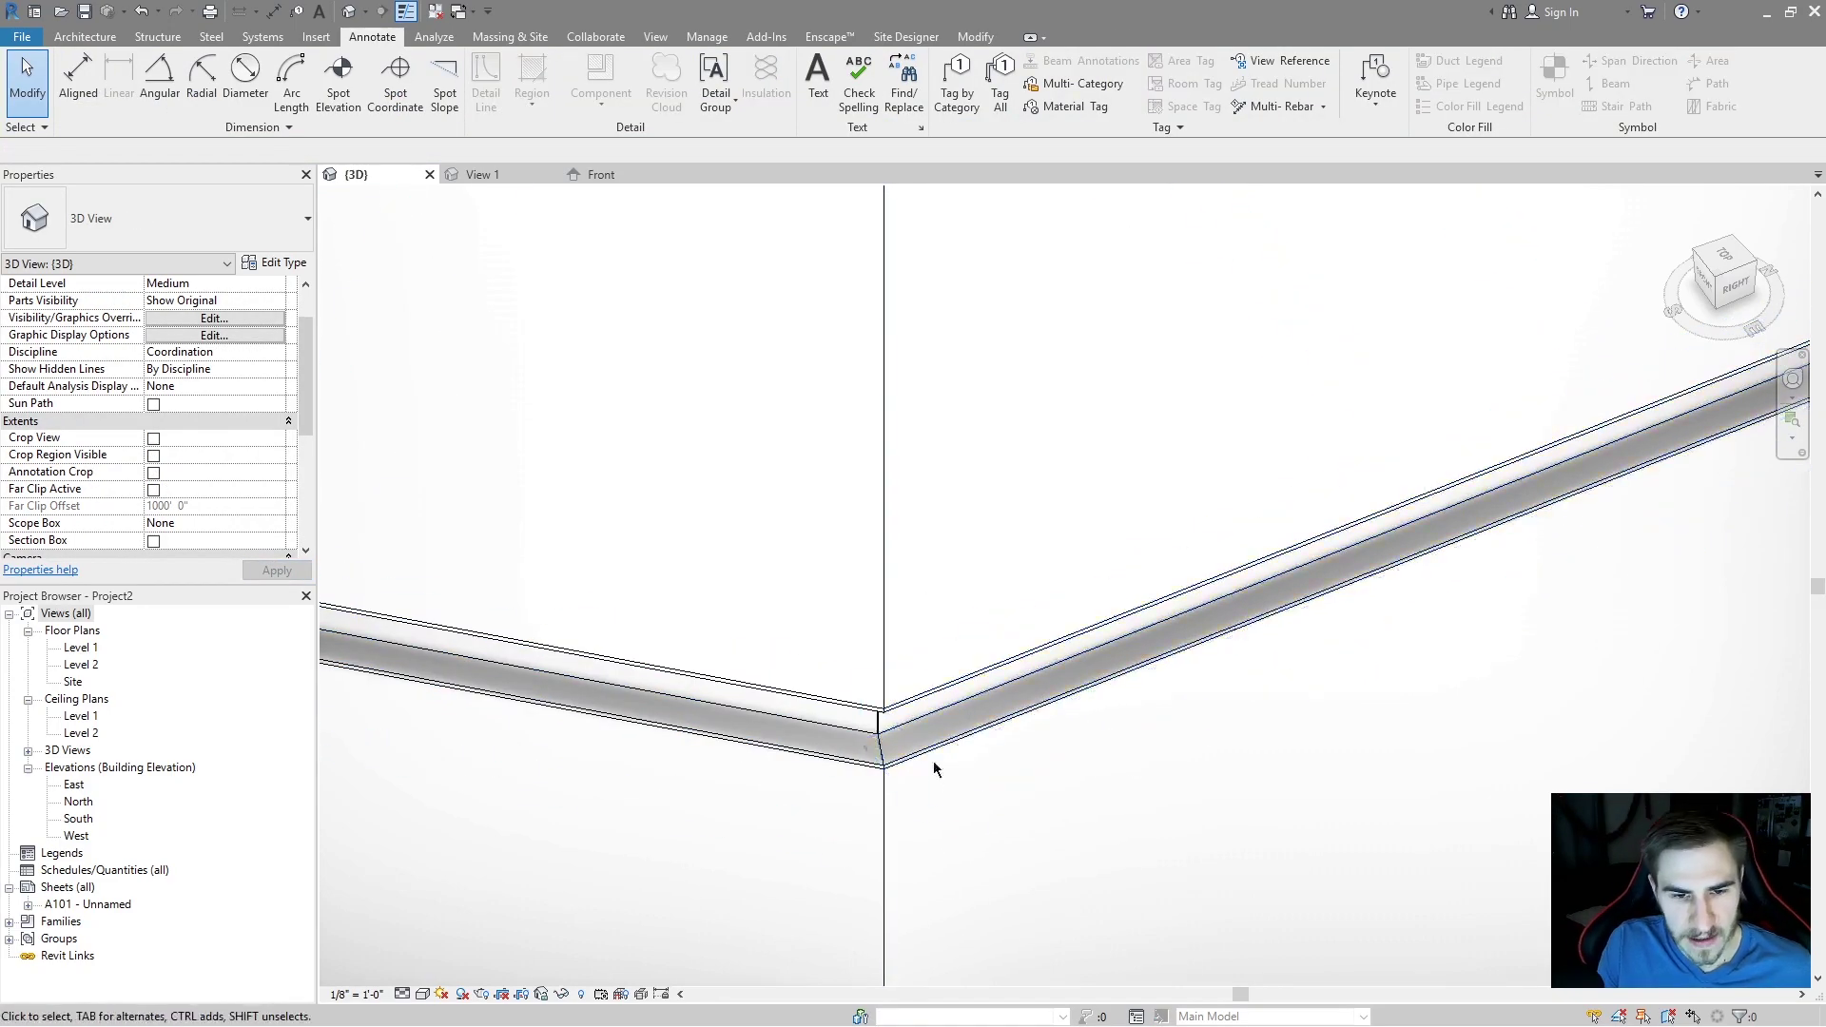
{"action": "scroll", "coordinate": [924, 818], "scroll_direction": "down", "scroll_amount": 3}
{"action": "scroll", "coordinate": [928, 804], "scroll_direction": "down", "scroll_amount": 3}
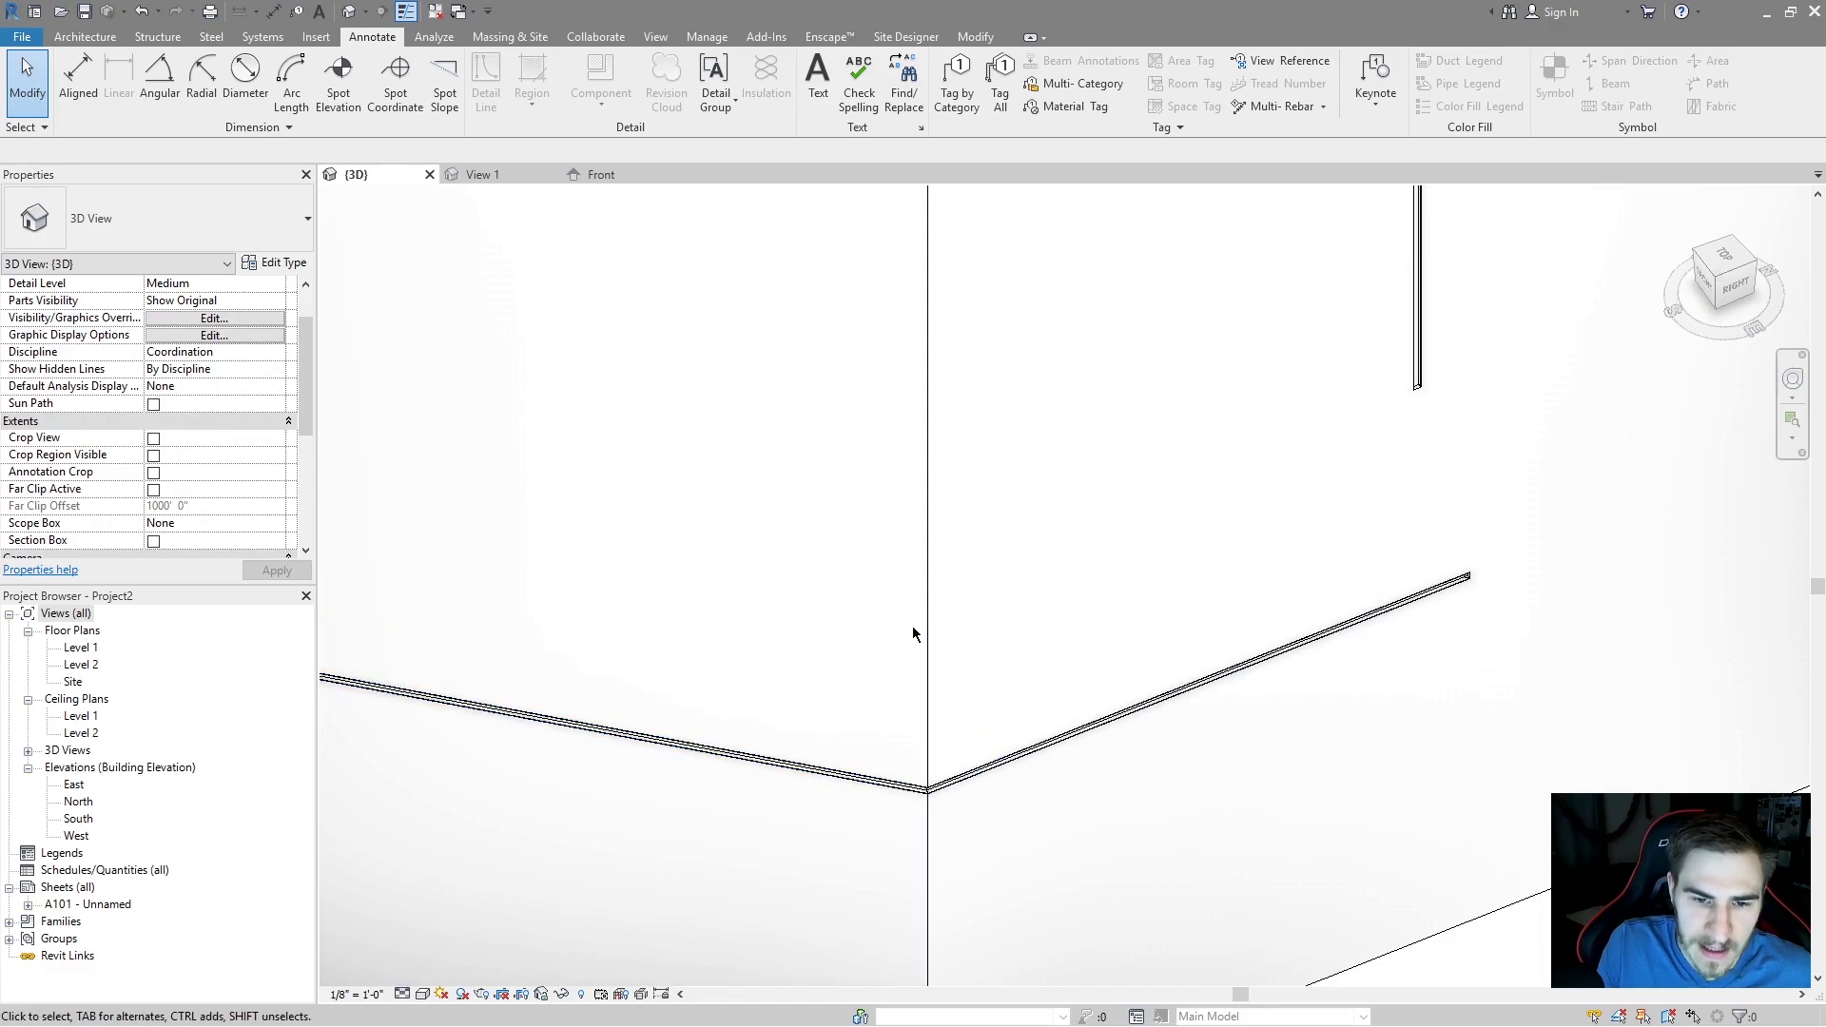
{"action": "scroll", "coordinate": [899, 666], "scroll_direction": "down", "scroll_amount": 2}
{"action": "scroll", "coordinate": [913, 761], "scroll_direction": "down", "scroll_amount": 3}
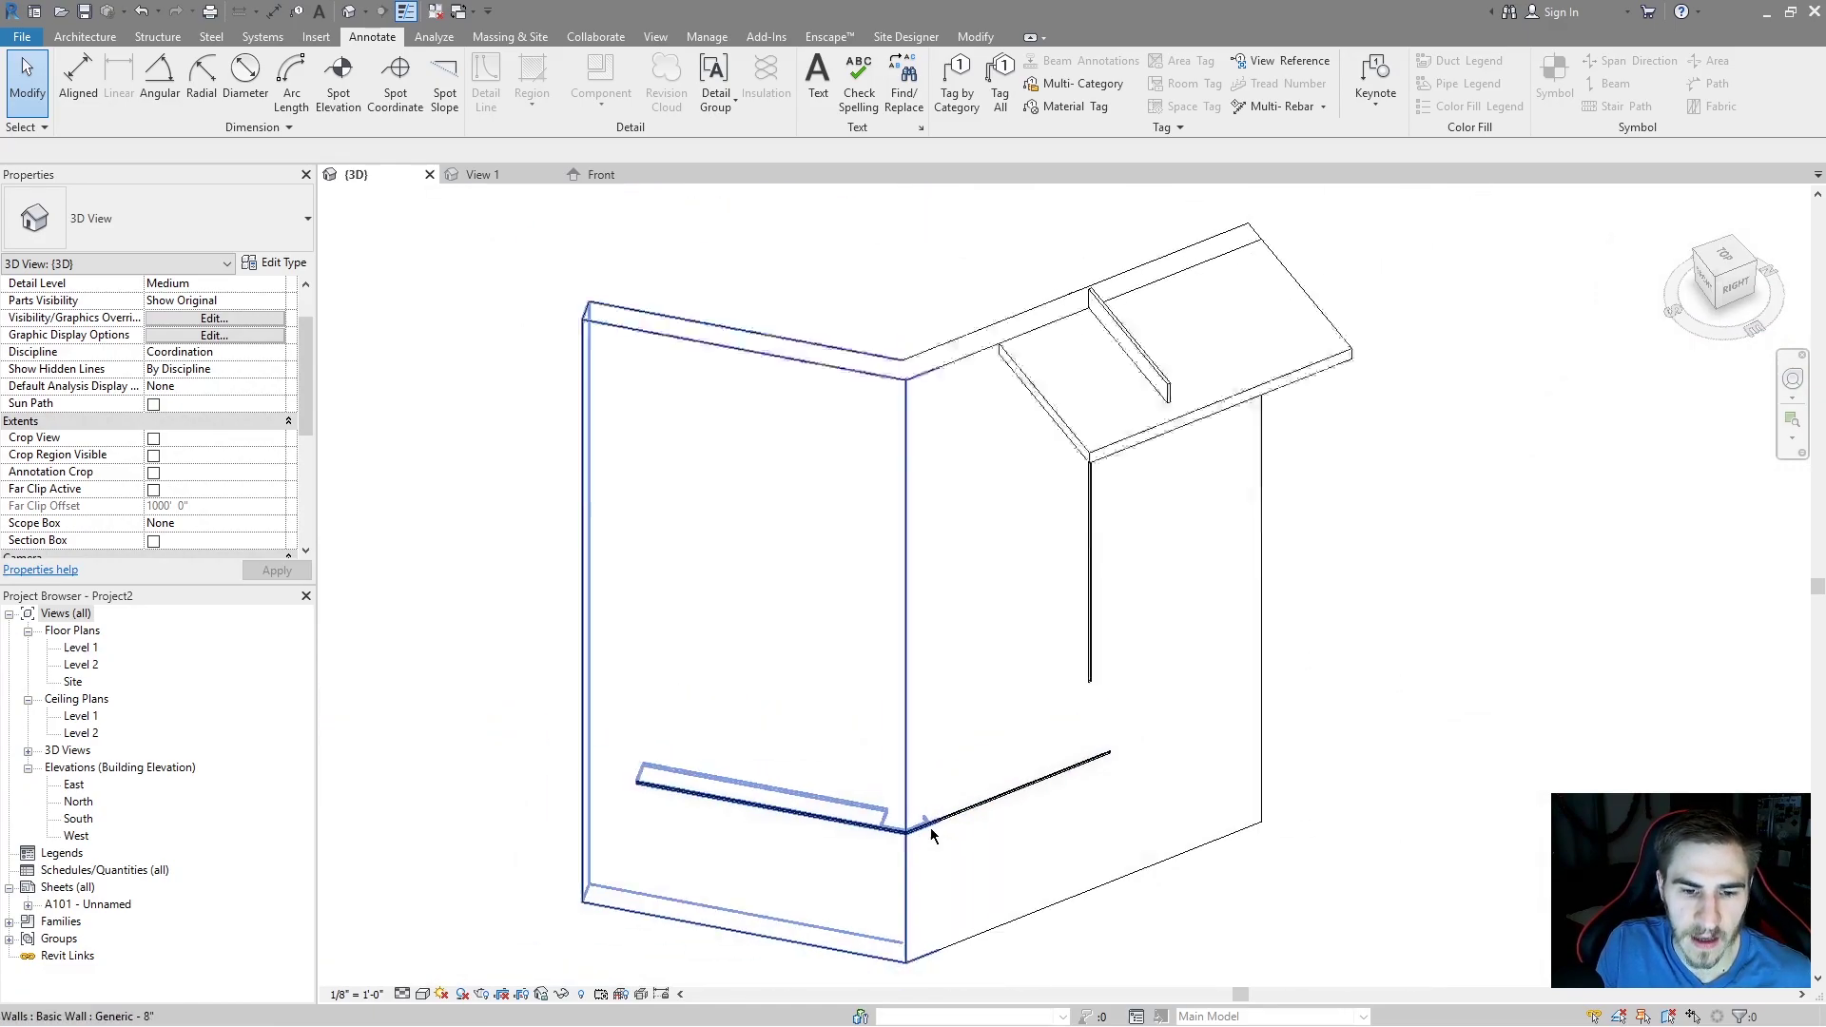
{"action": "scroll", "coordinate": [894, 571], "scroll_direction": "down", "scroll_amount": 2}
{"action": "scroll", "coordinate": [927, 542], "scroll_direction": "down", "scroll_amount": 3}
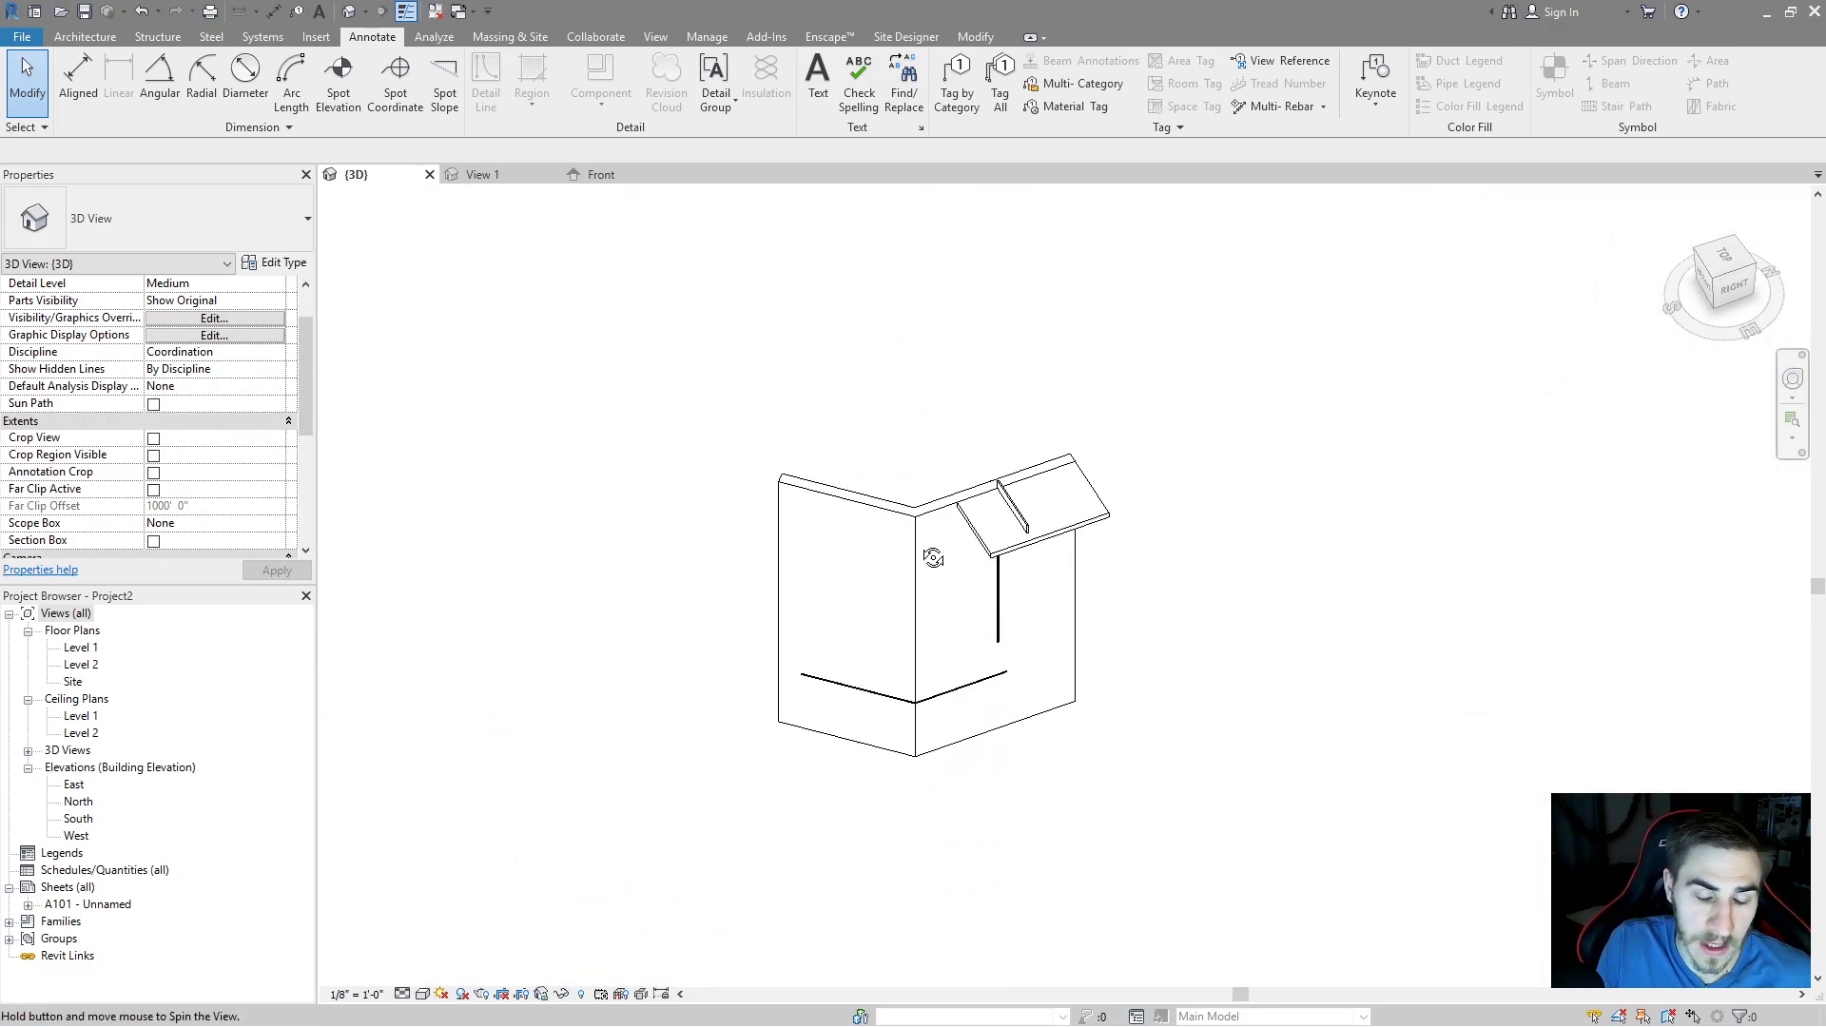
{"action": "middle_click_drag", "start_coordinate": [933, 557], "coordinate": [856, 603], "text": "shift"}
{"action": "scroll", "coordinate": [880, 530], "scroll_direction": "up", "scroll_amount": 2}
{"action": "middle_click_drag", "start_coordinate": [880, 530], "coordinate": [854, 811], "text": "shift"}
{"action": "left_click", "coordinate": [875, 669]}
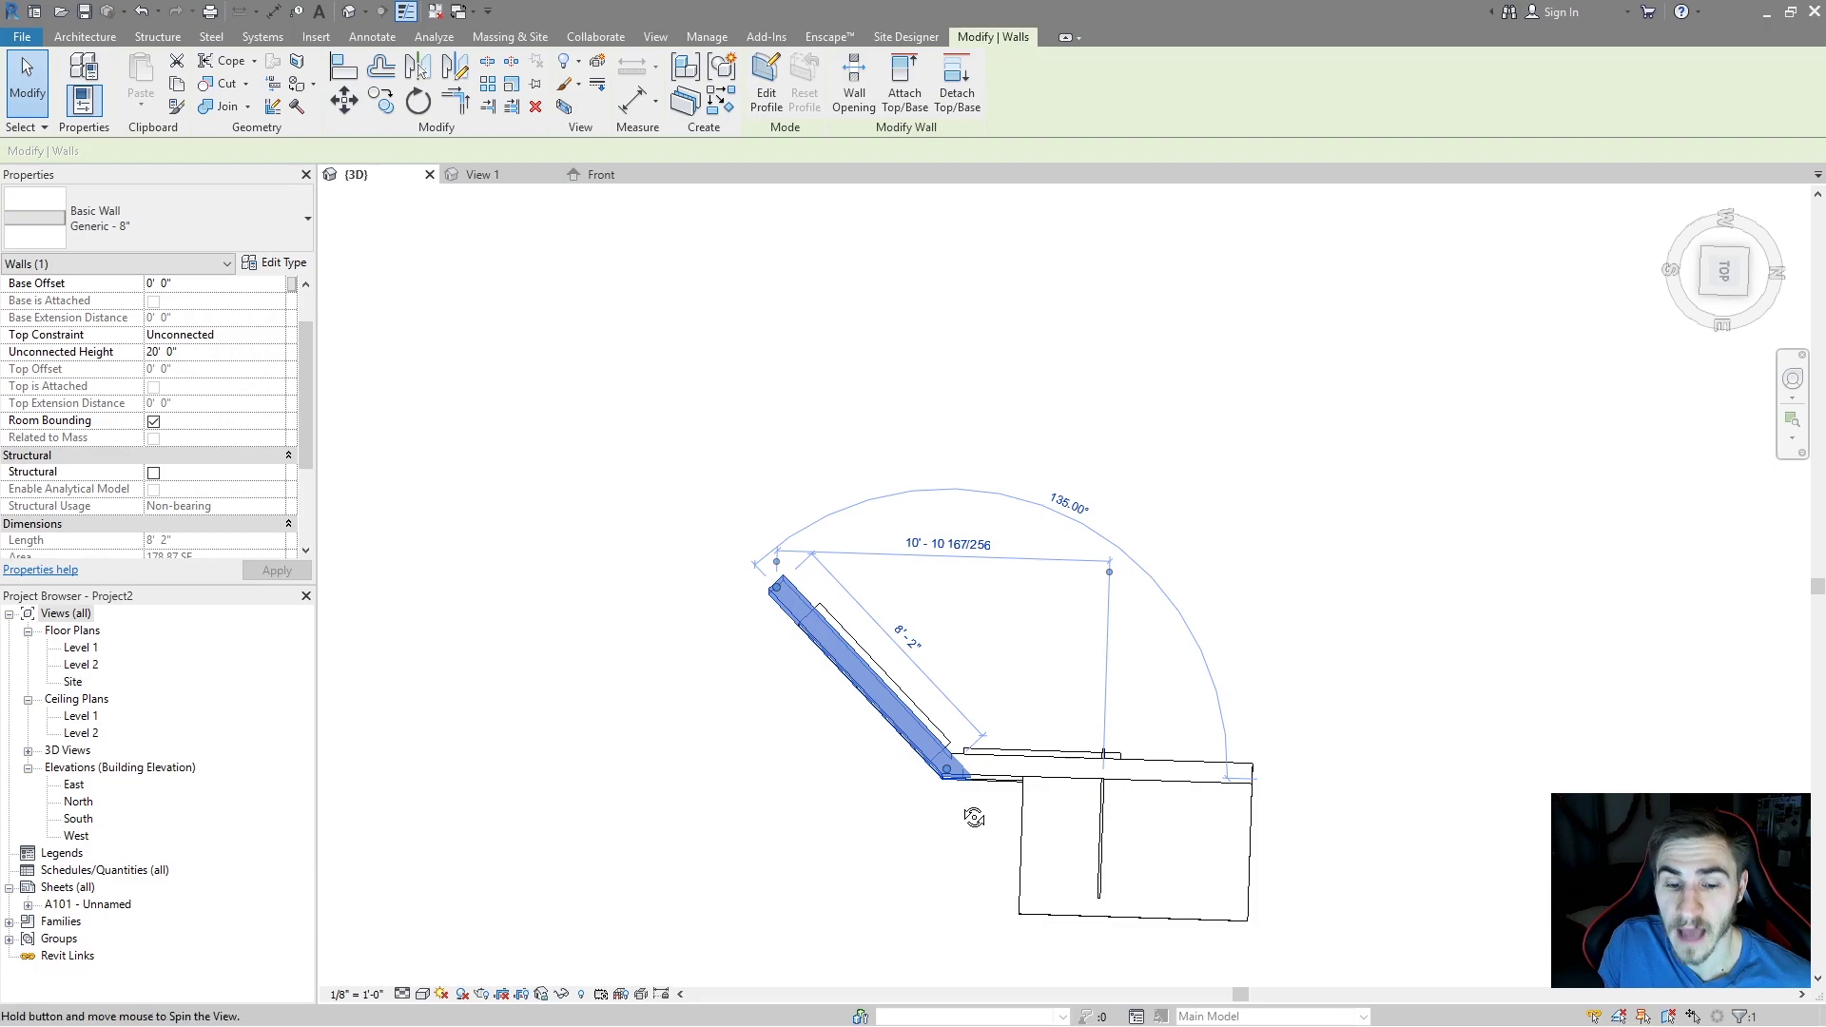
{"action": "middle_click_drag", "start_coordinate": [974, 818], "coordinate": [957, 840], "text": "shift"}
{"action": "scroll", "coordinate": [955, 843], "scroll_direction": "up", "scroll_amount": 10}
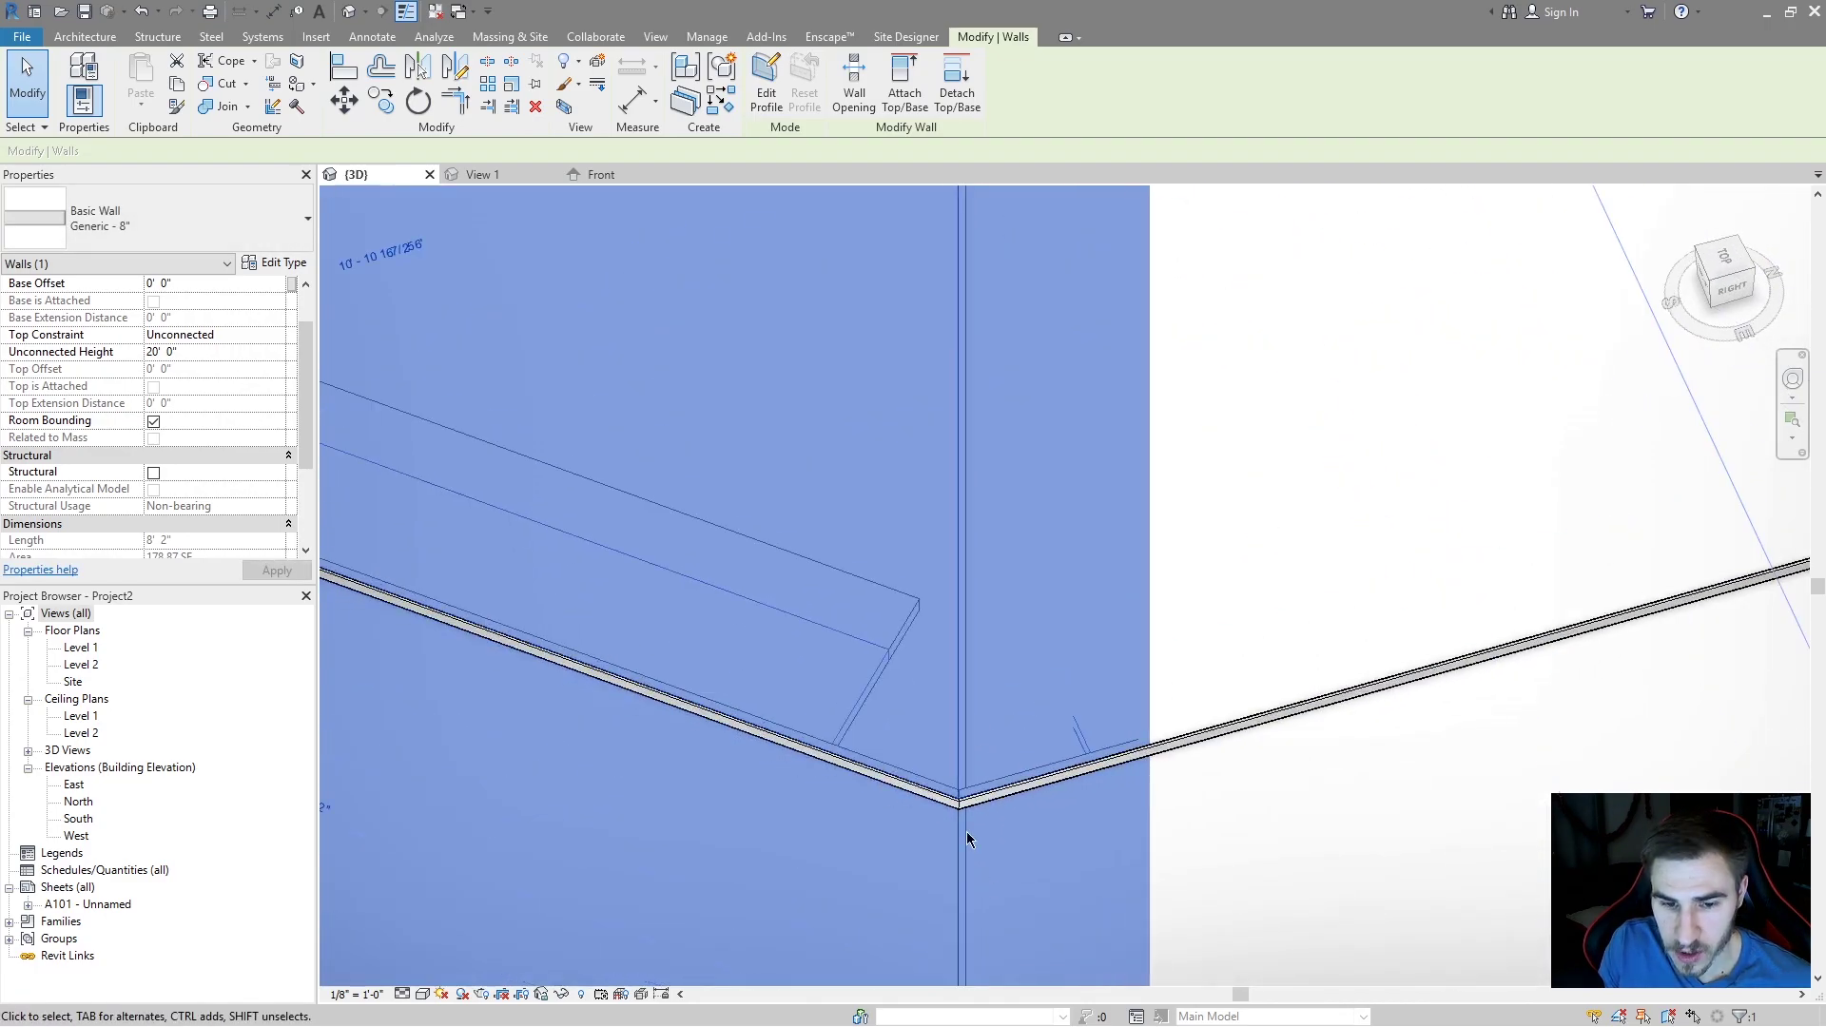
{"action": "key", "text": "Escape"}
{"action": "middle_click_drag", "start_coordinate": [990, 859], "coordinate": [972, 749], "text": "shift"}
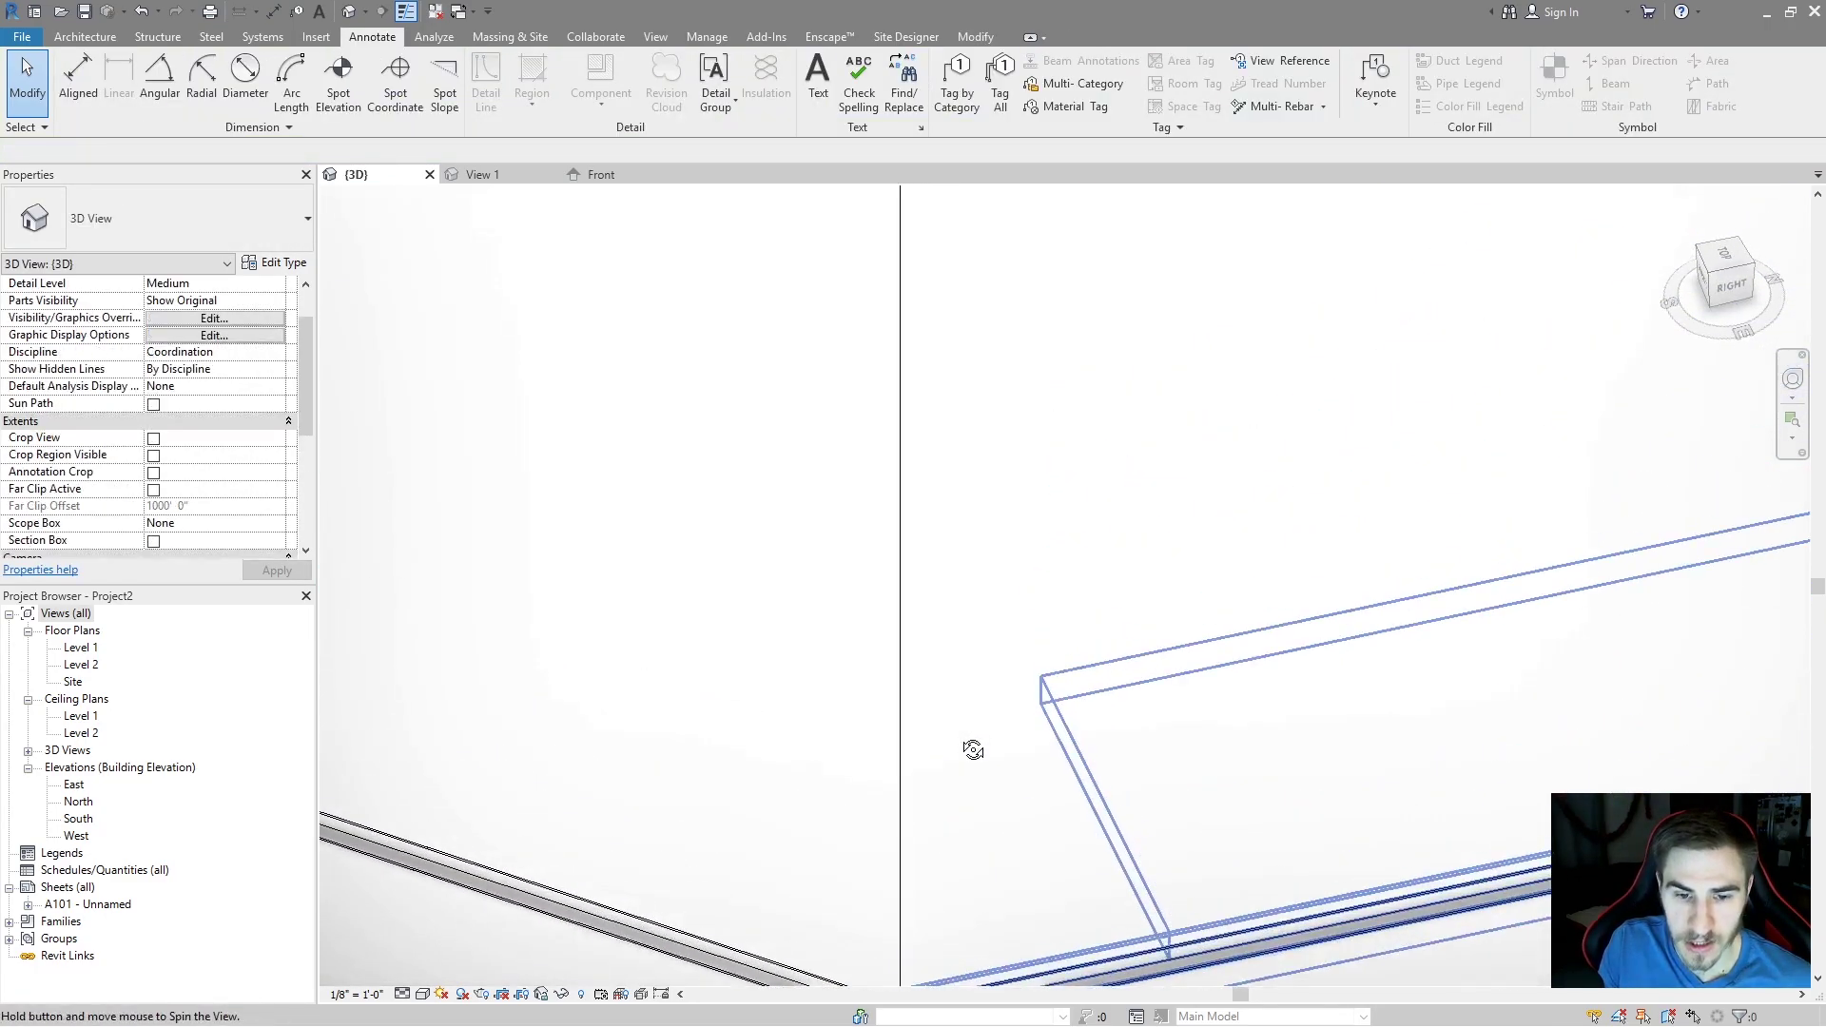
{"action": "scroll", "coordinate": [913, 749], "scroll_direction": "down", "scroll_amount": 3}
{"action": "middle_click_drag", "start_coordinate": [876, 897], "coordinate": [884, 819]}
{"action": "scroll", "coordinate": [854, 890], "scroll_direction": "down", "scroll_amount": 3}
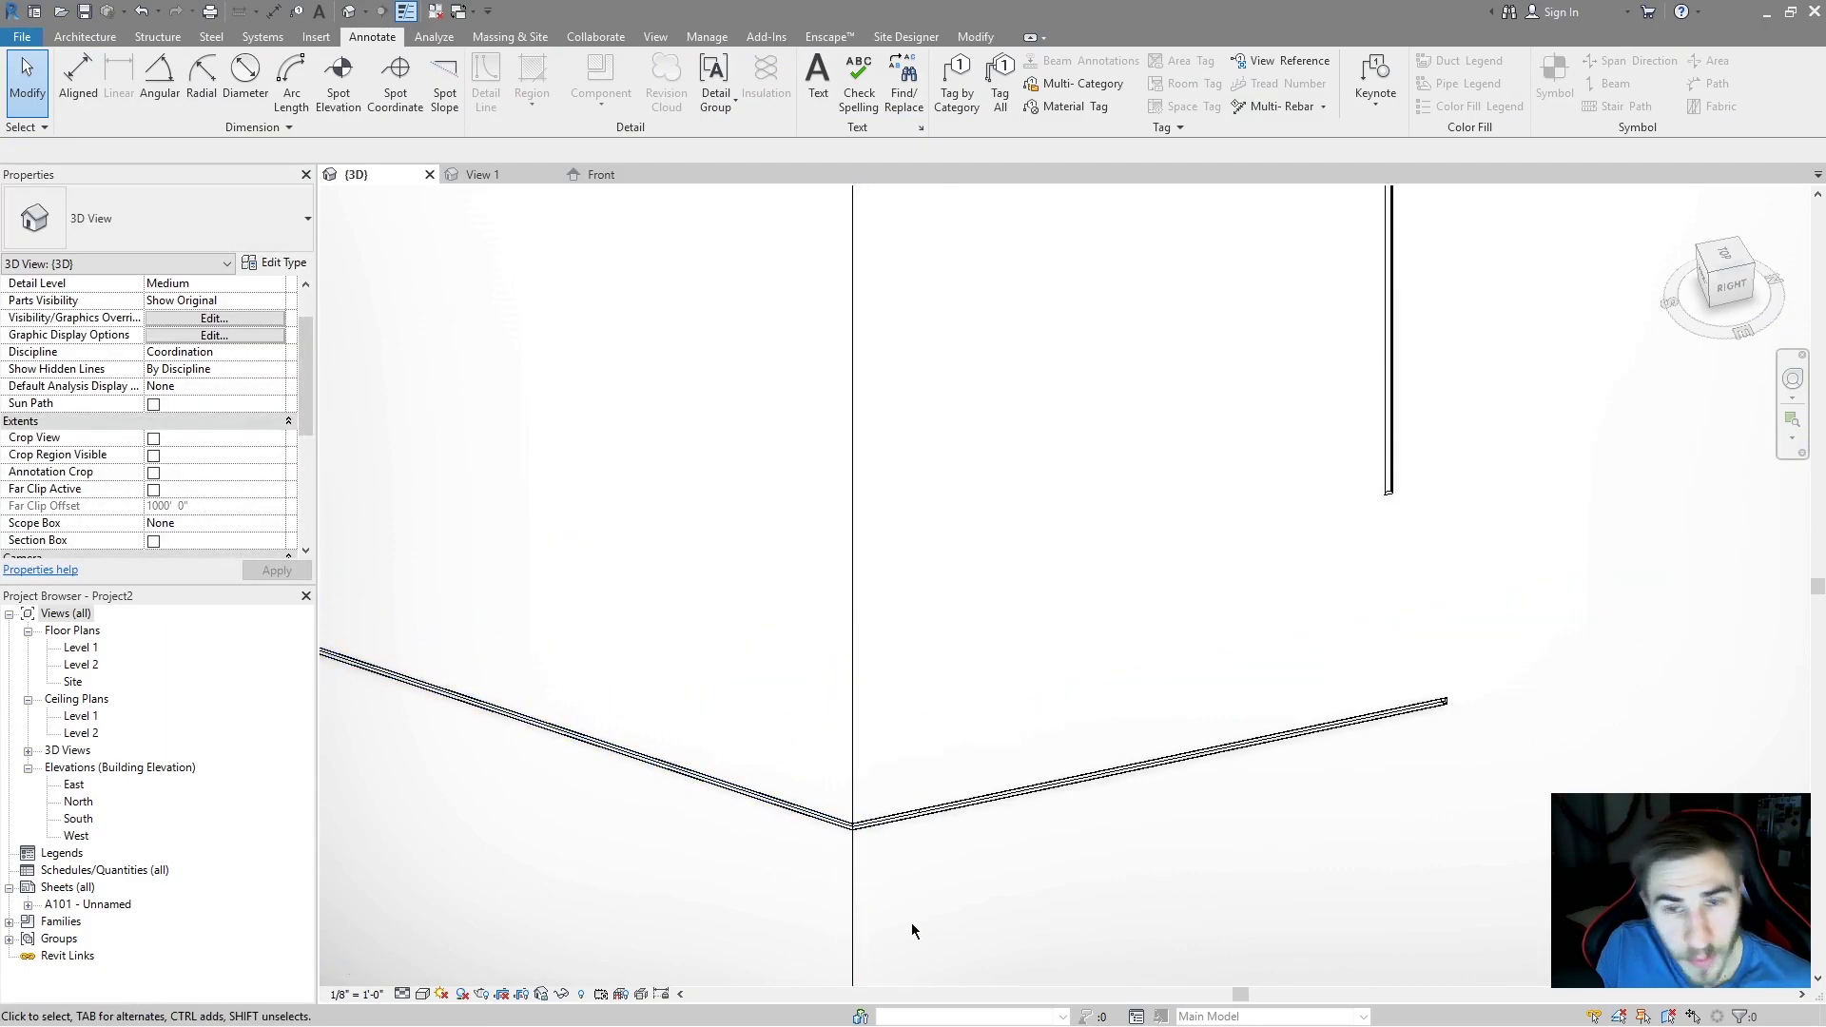
{"action": "scroll", "coordinate": [936, 915], "scroll_direction": "down", "scroll_amount": 4}
{"action": "scroll", "coordinate": [942, 928], "scroll_direction": "down", "scroll_amount": 1}
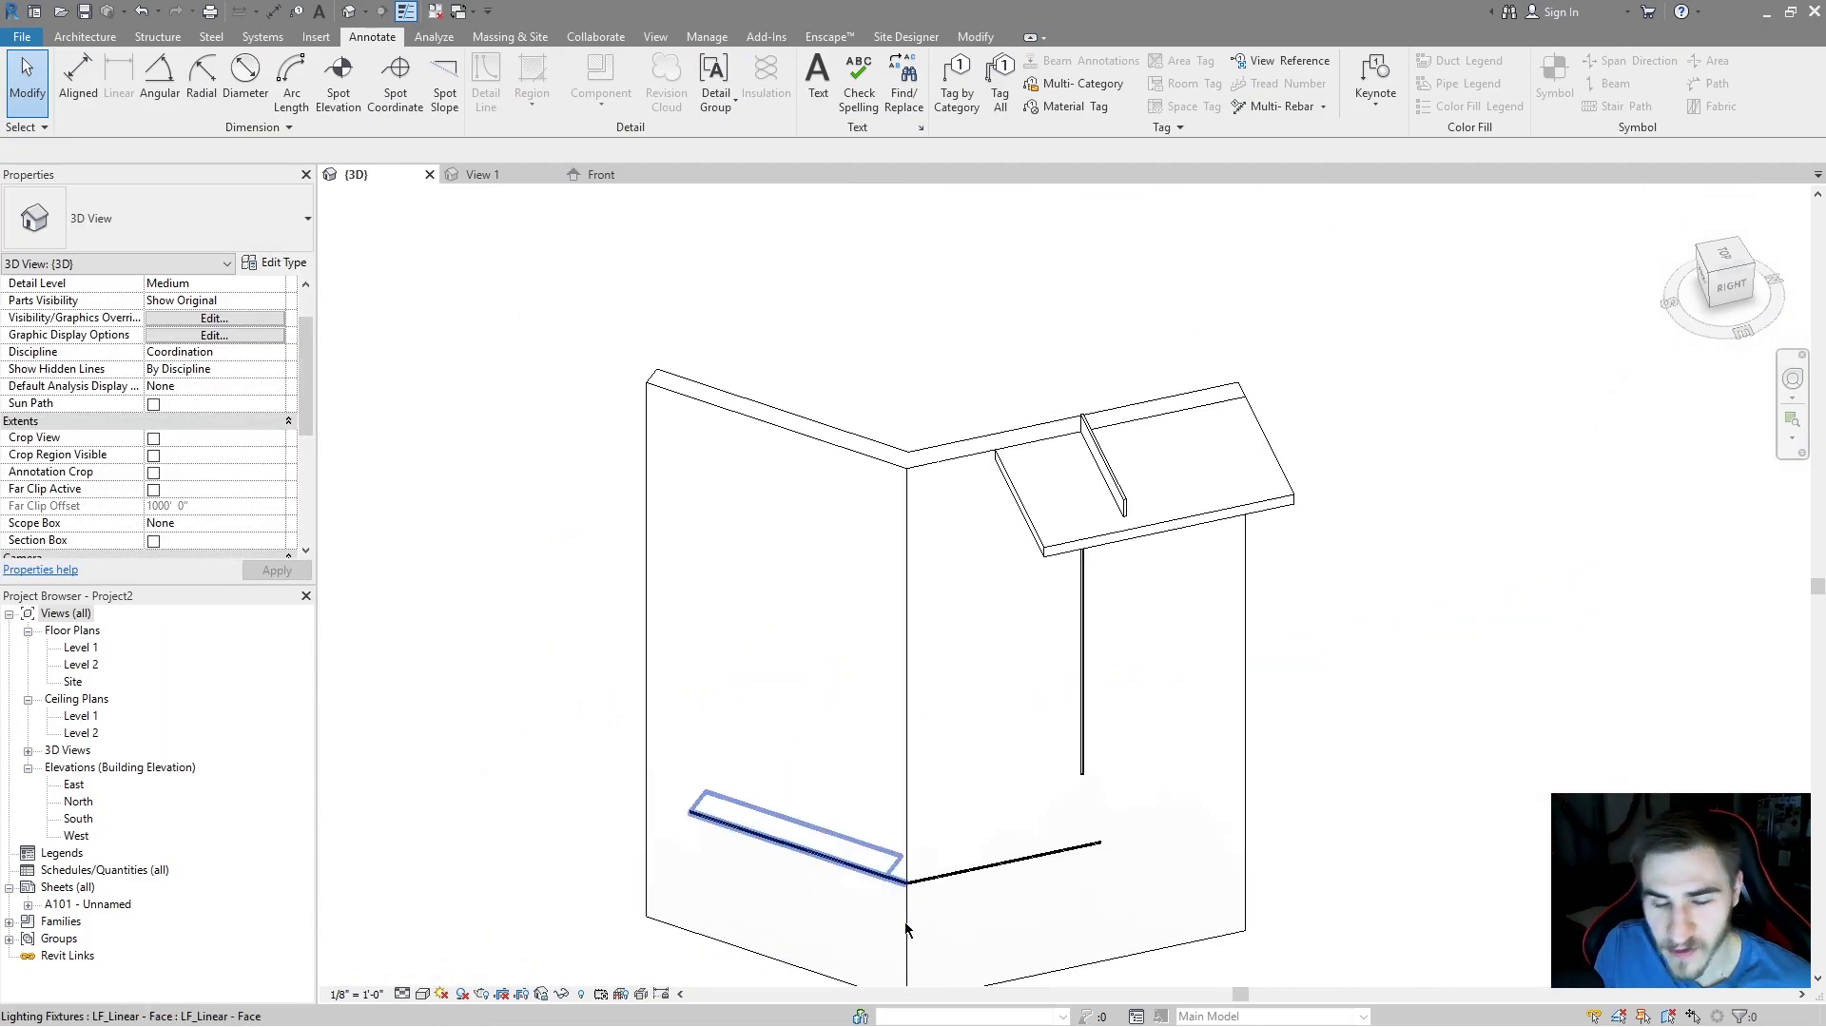